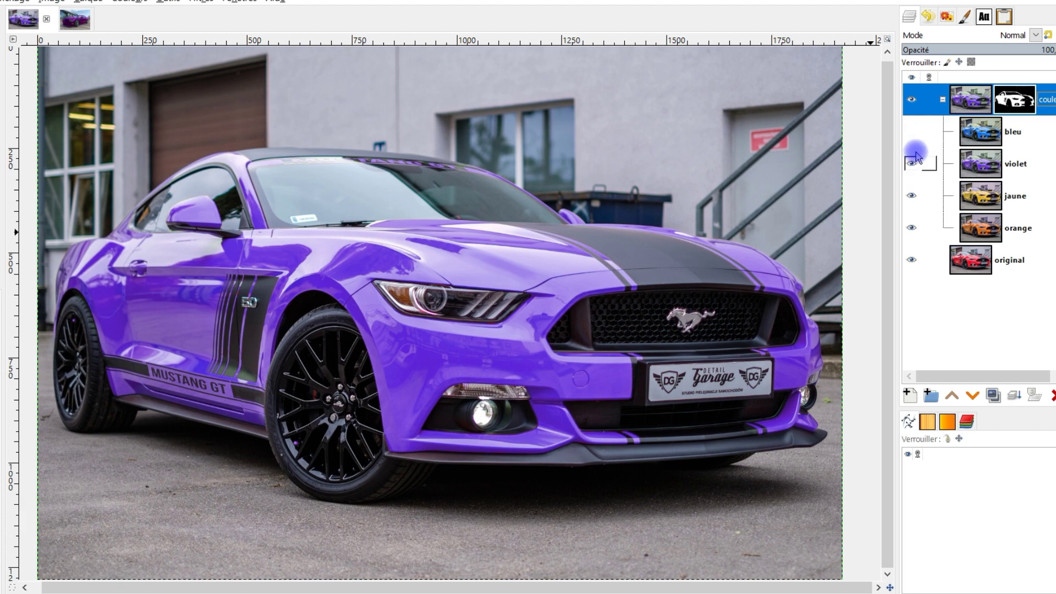
Hide the violet and jaune layers of the colour group to preview the orange version of the car
{"action": "left_click", "coordinate": [913, 165]}
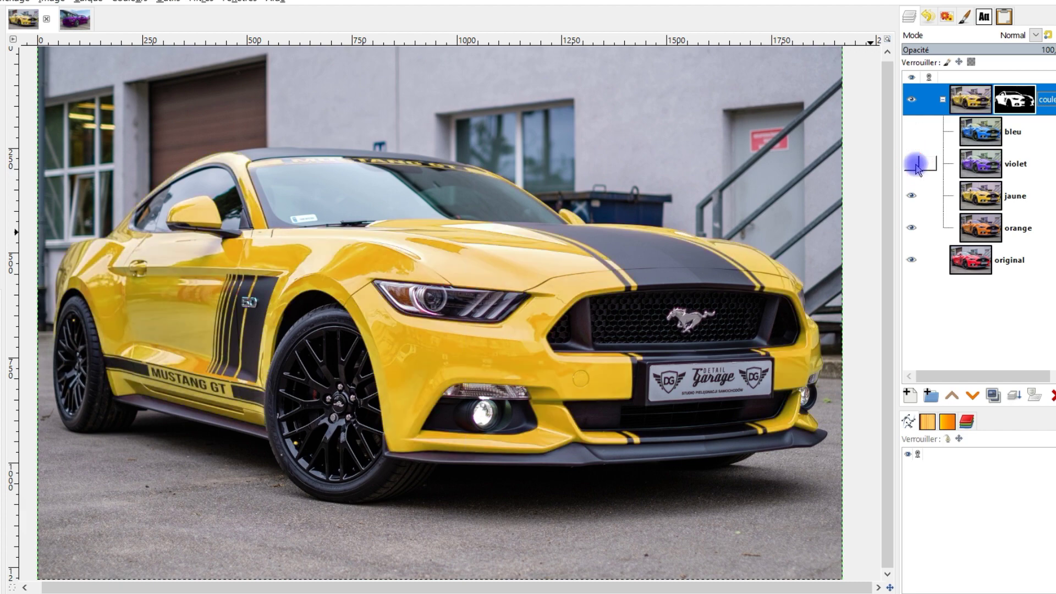
{"action": "left_click", "coordinate": [913, 196]}
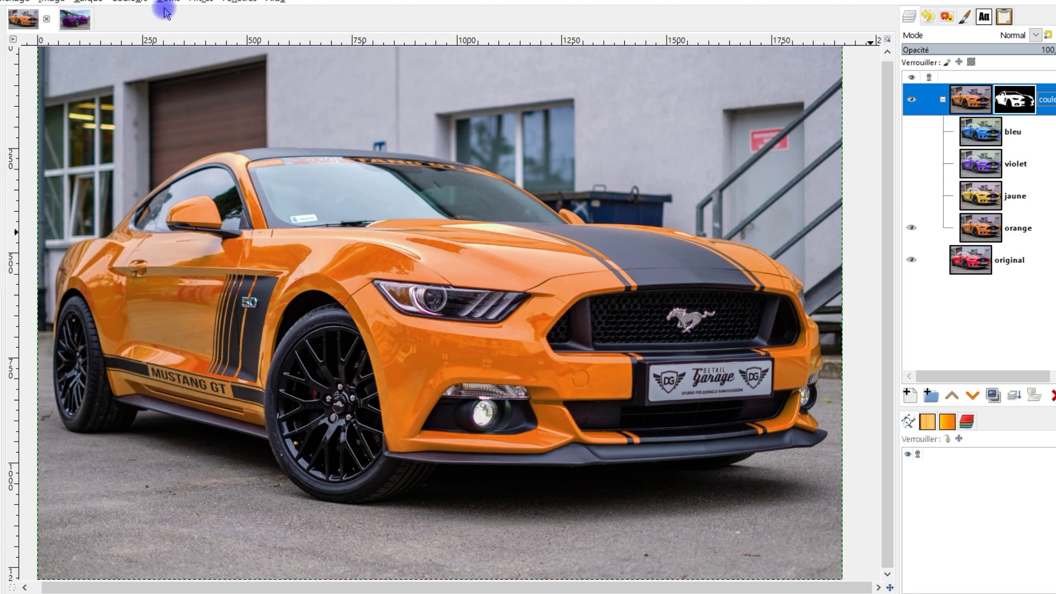
Switch to the second car image, view its original layer alone, and restore the visibility of the other layers
{"action": "left_click", "coordinate": [80, 20]}
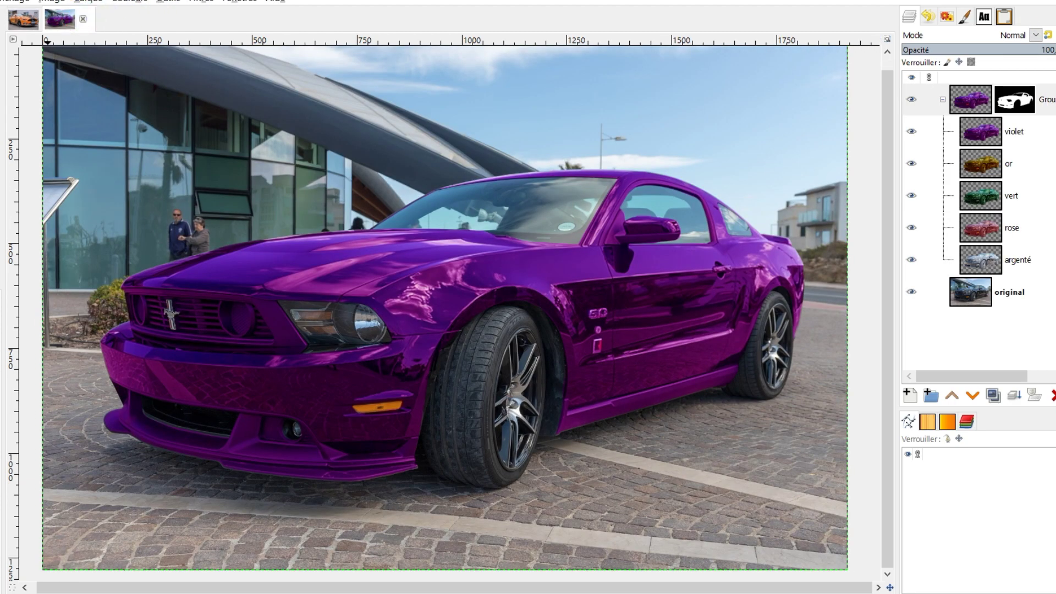
{"action": "left_click", "coordinate": [910, 292], "text": "shift"}
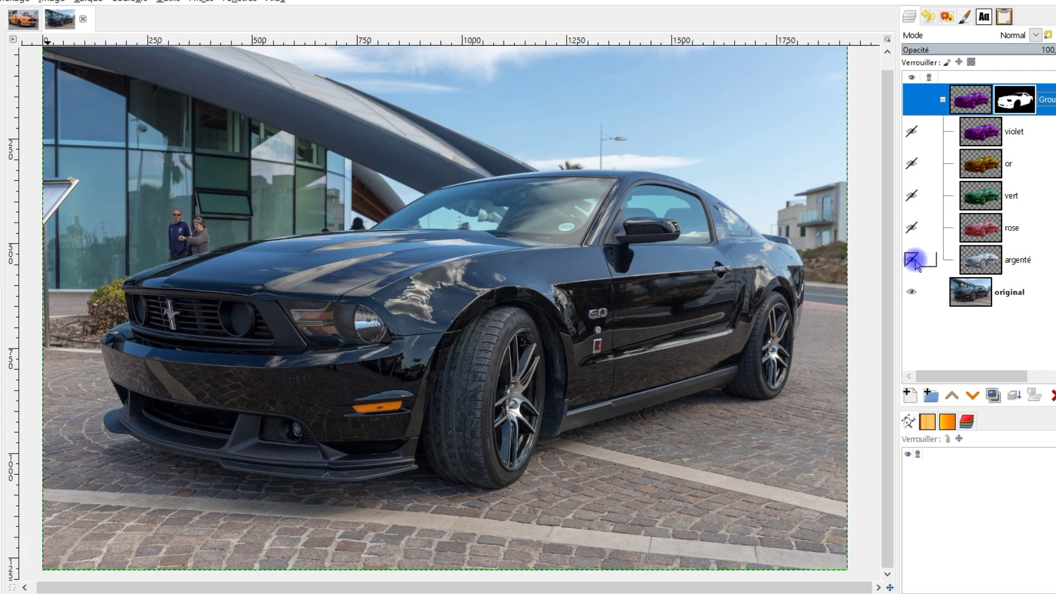
{"action": "left_click", "coordinate": [912, 292], "text": "shift"}
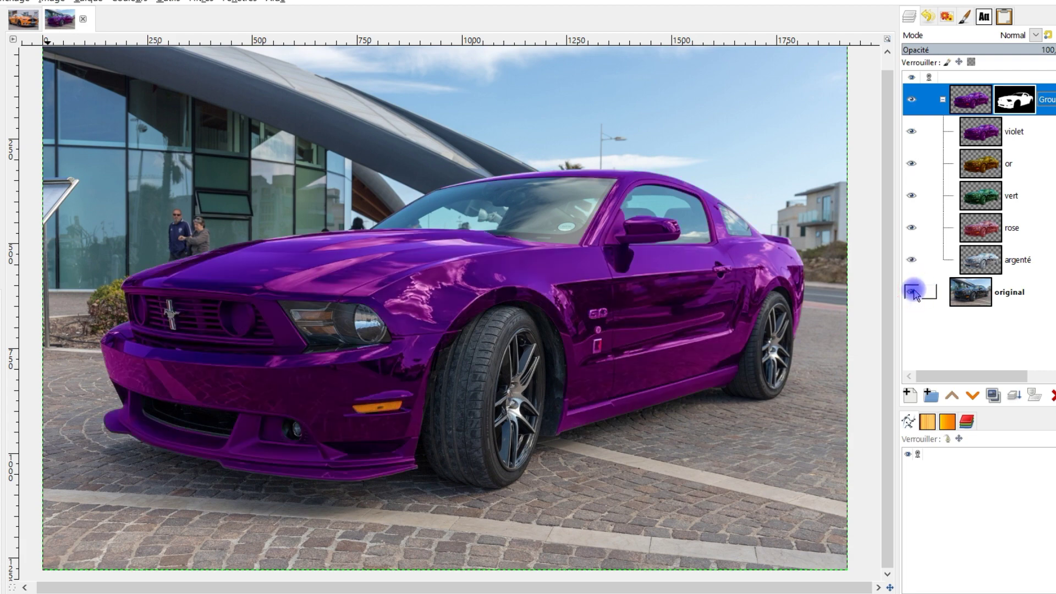
Preview the second car's colour variants by hiding the violet, or, vert and rose layers in turn
{"action": "left_click", "coordinate": [912, 132]}
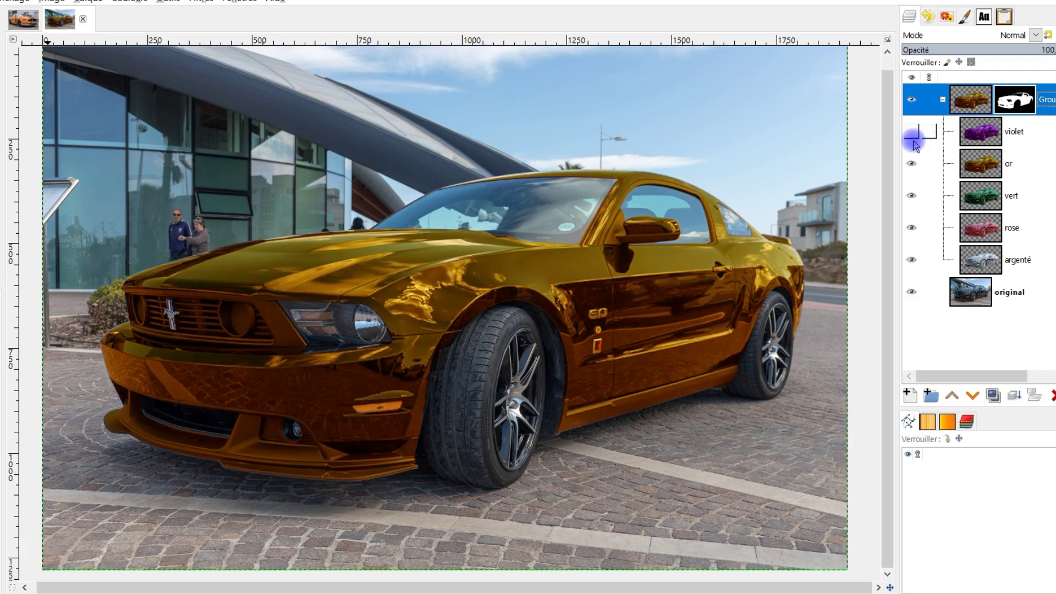
{"action": "left_click", "coordinate": [912, 164]}
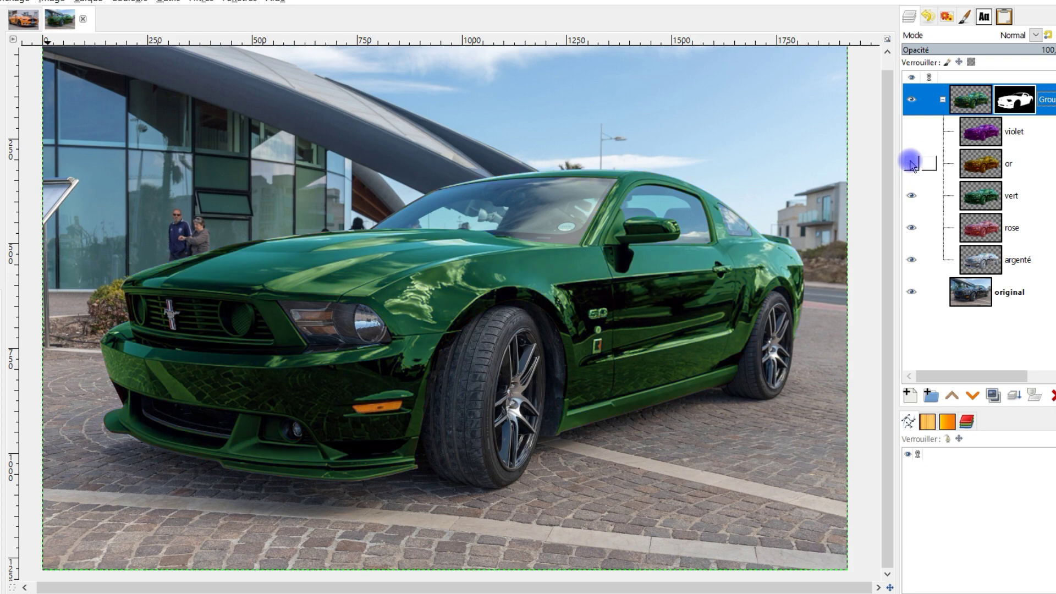
{"action": "left_click", "coordinate": [912, 197]}
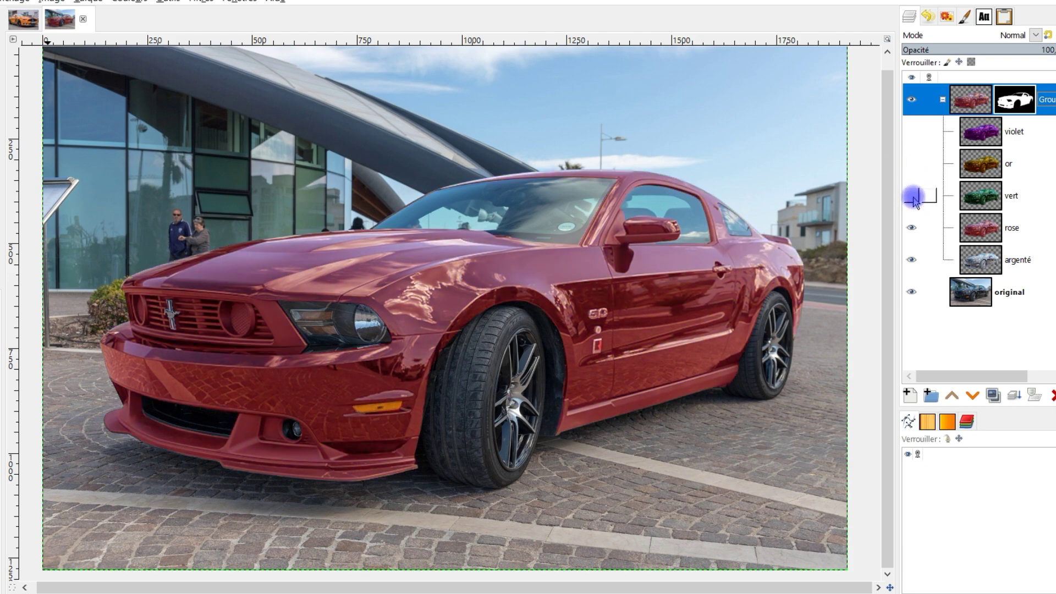
{"action": "left_click", "coordinate": [912, 229]}
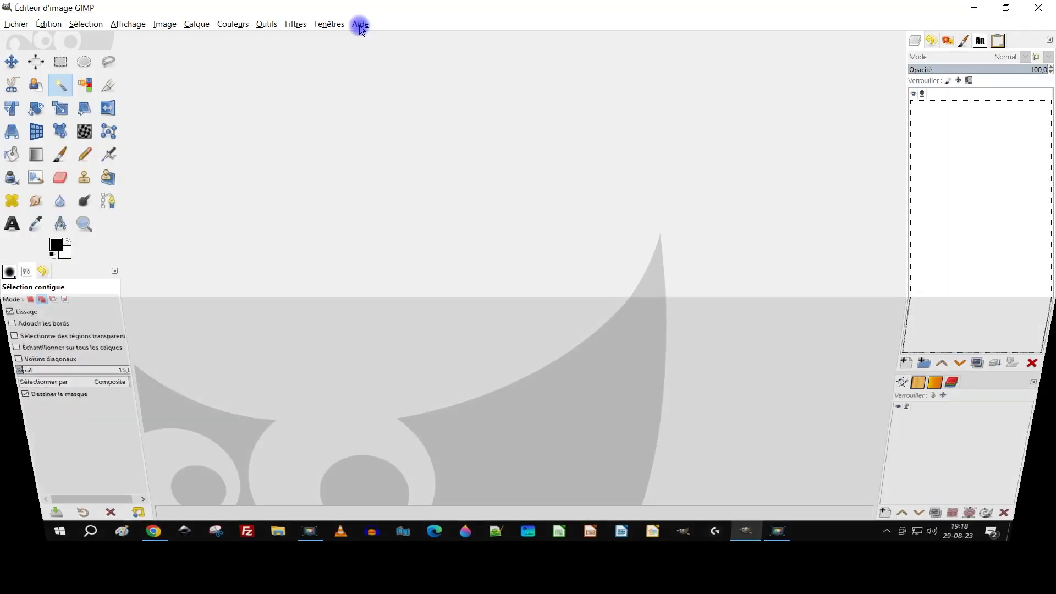
Check the installed GIMP version in the program information, highlighting the version text, and close the window
{"action": "left_click", "coordinate": [360, 25]}
{"action": "left_click", "coordinate": [385, 81]}
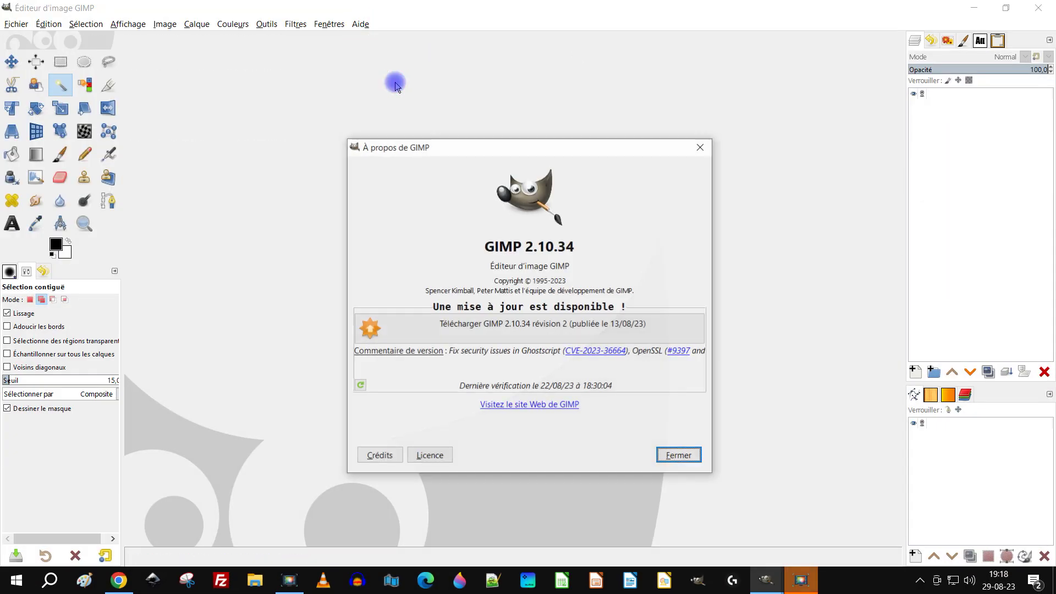
{"action": "left_click_drag", "start_coordinate": [483, 246], "coordinate": [599, 246]}
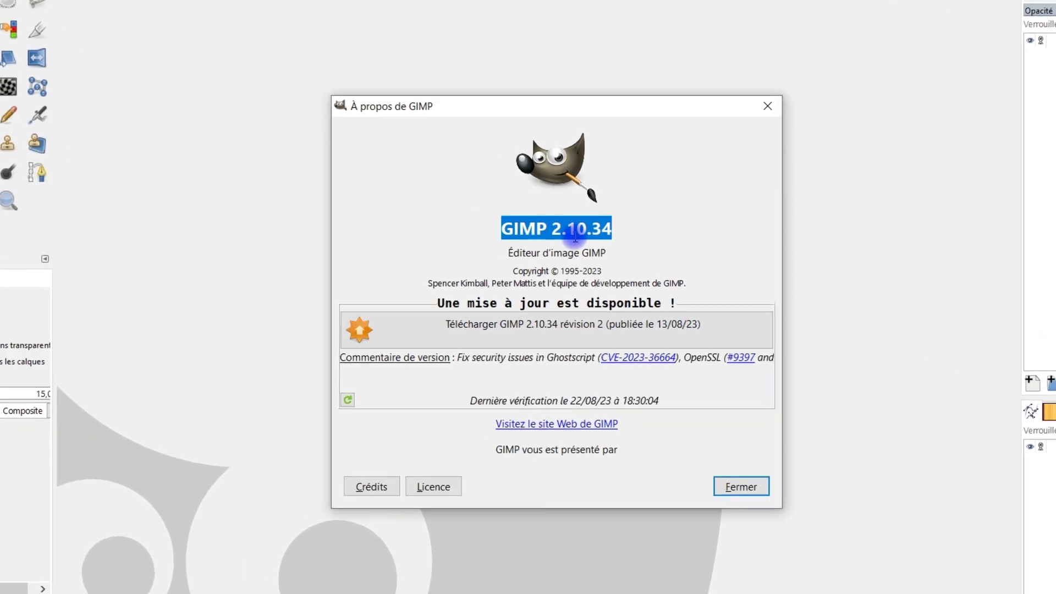
{"action": "left_click", "coordinate": [810, 80]}
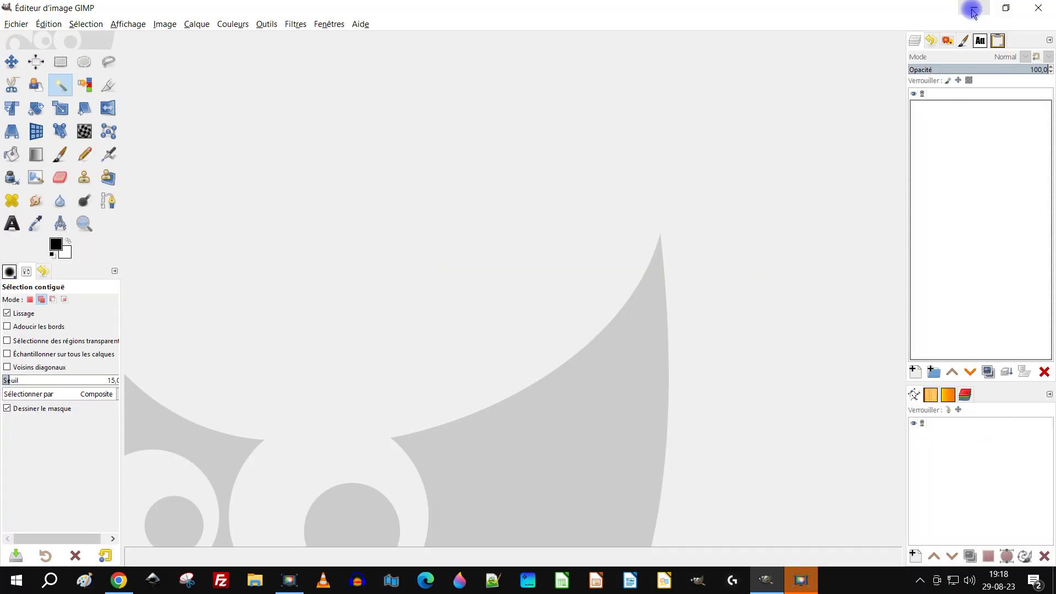
Switch to the browser and view the Pixabay photo pages of the red Mustang GT and the black Mustang
{"action": "left_click", "coordinate": [973, 10]}
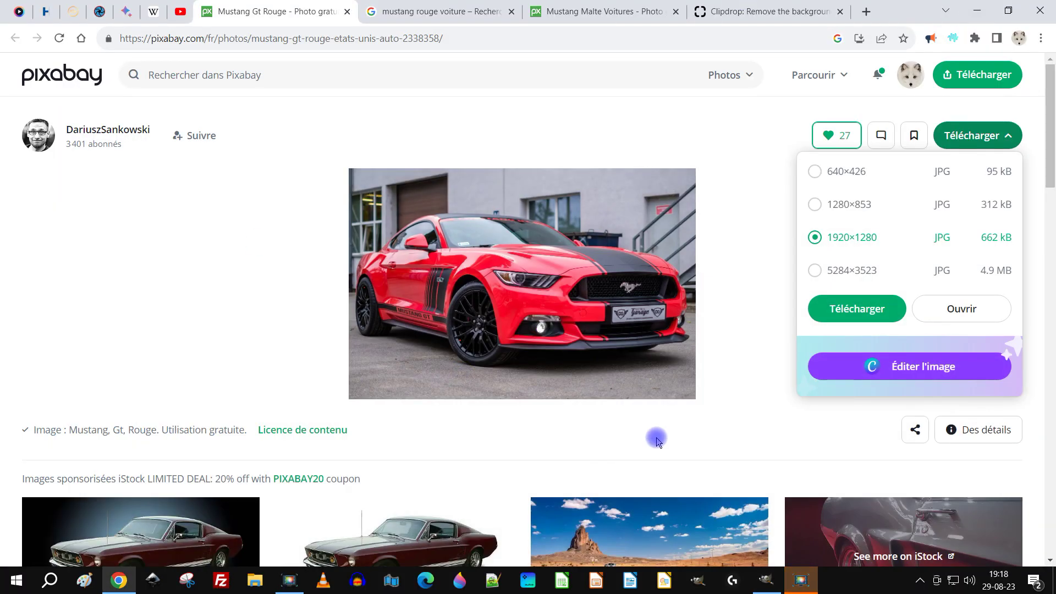
{"action": "left_click", "coordinate": [968, 134]}
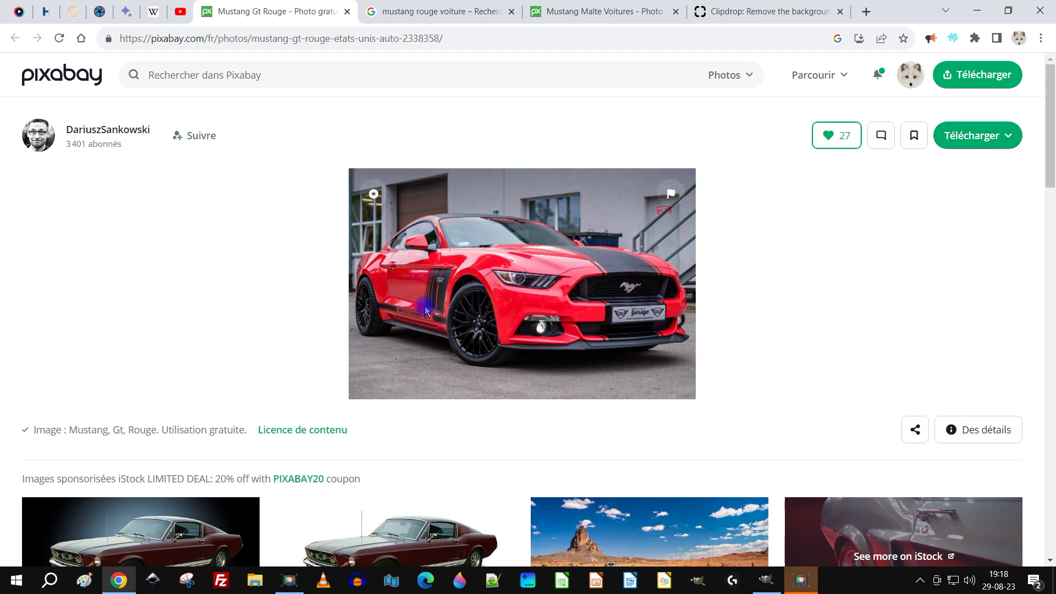
{"action": "left_click", "coordinate": [585, 10]}
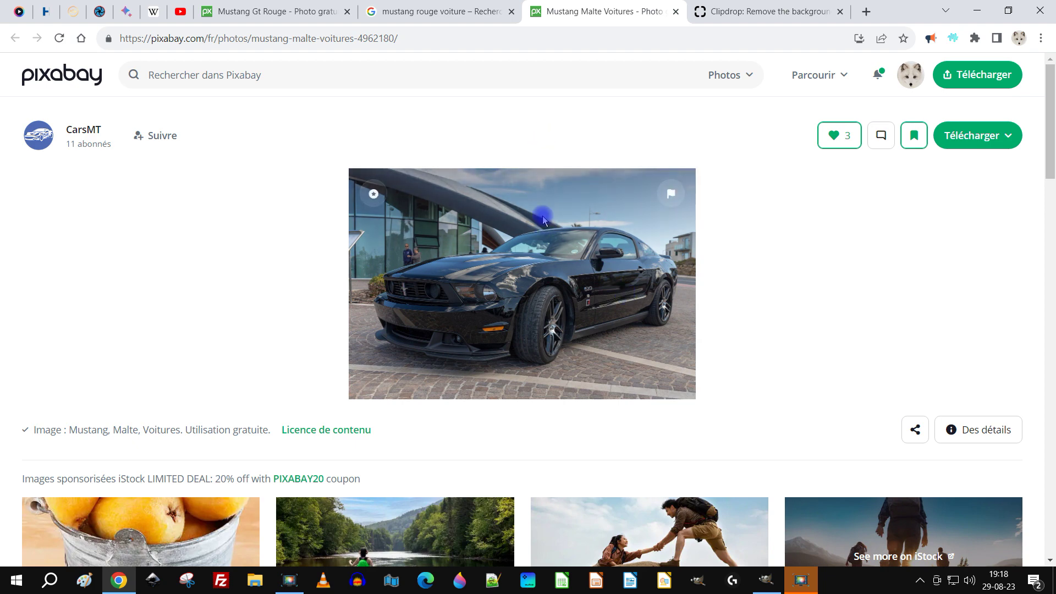
{"action": "left_click", "coordinate": [294, 9]}
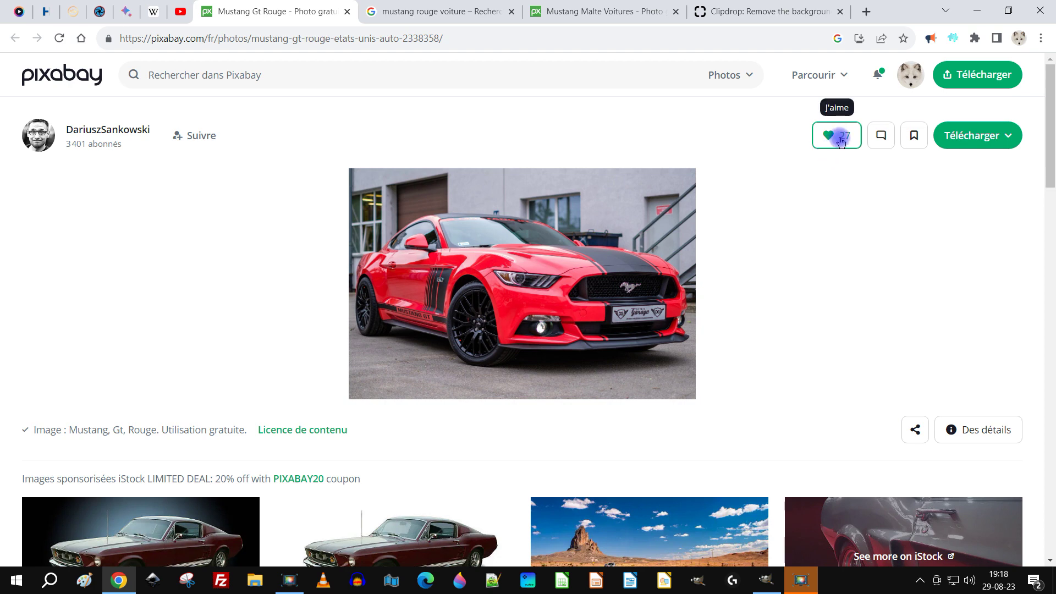
Open the 1920×1280 version of the red Mustang GT photo and copy the image
{"action": "left_click", "coordinate": [968, 136]}
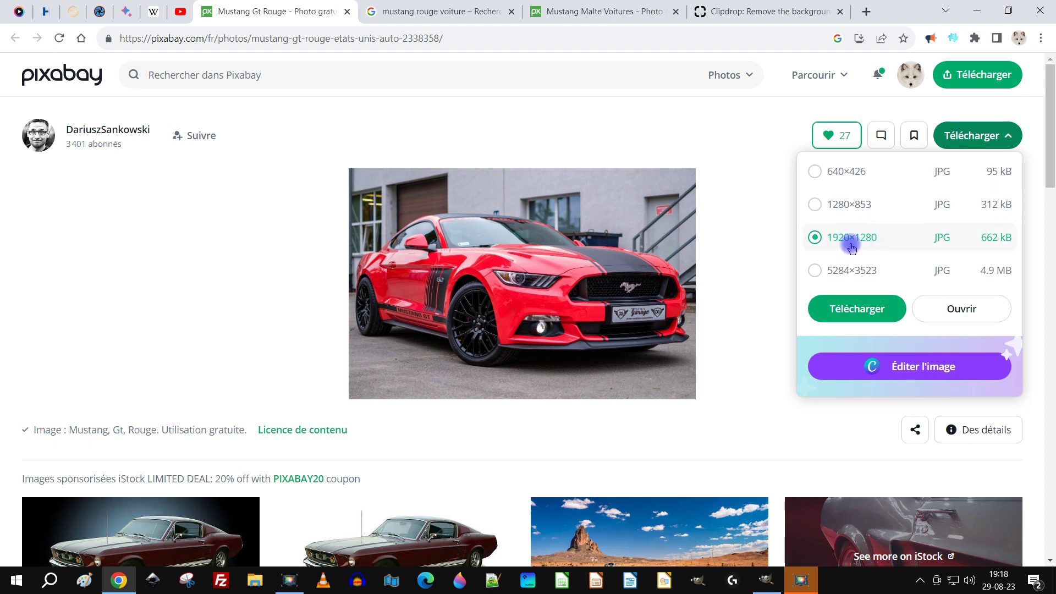
{"action": "left_click", "coordinate": [962, 307]}
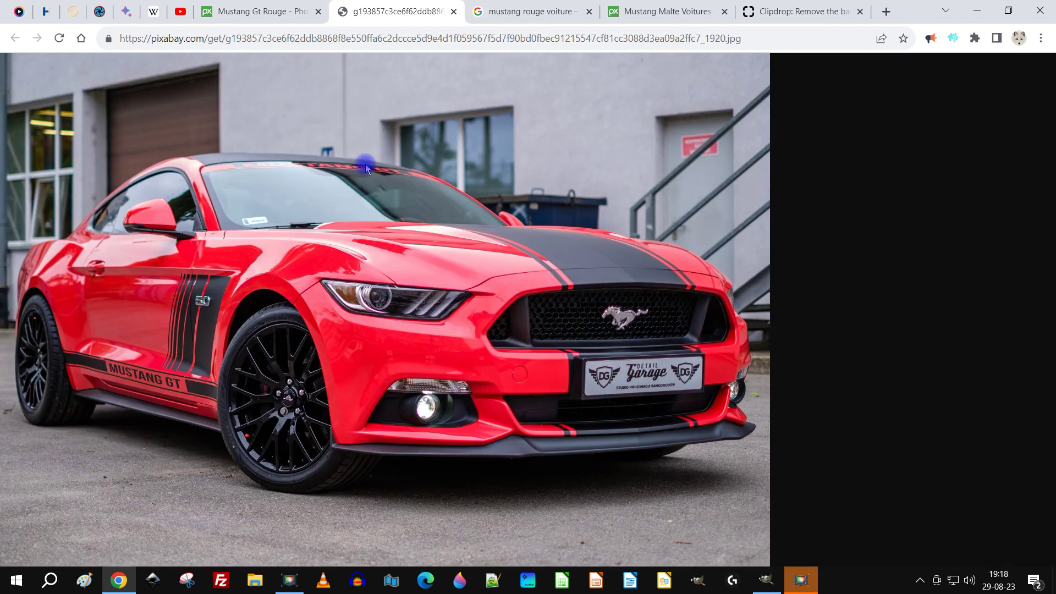
{"action": "right_click", "coordinate": [366, 165]}
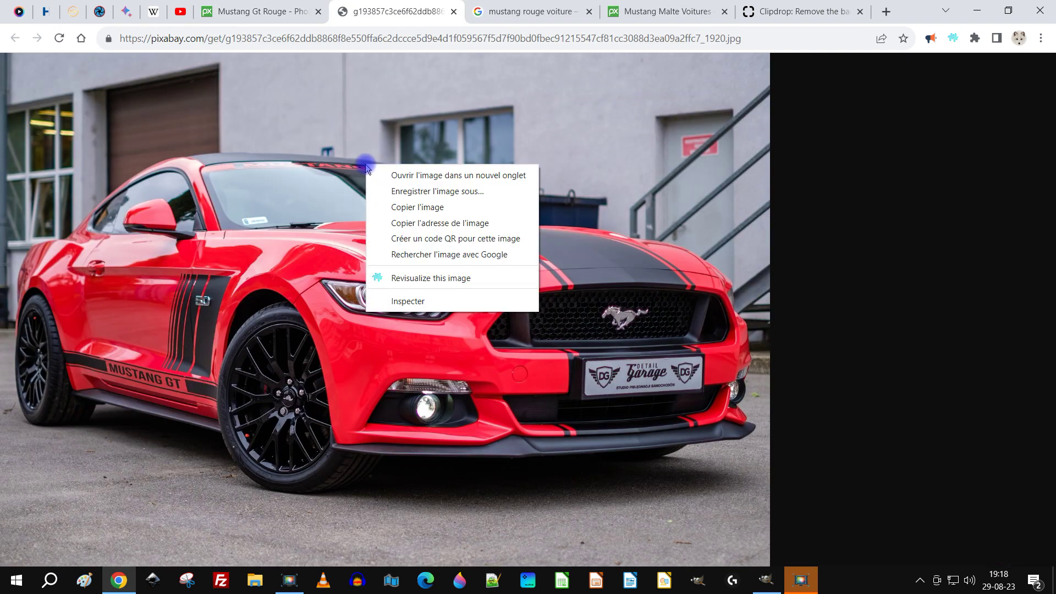
{"action": "left_click", "coordinate": [451, 207]}
Switch to GIMP and paste the copied Mustang photo as a new image
{"action": "left_click", "coordinate": [766, 581]}
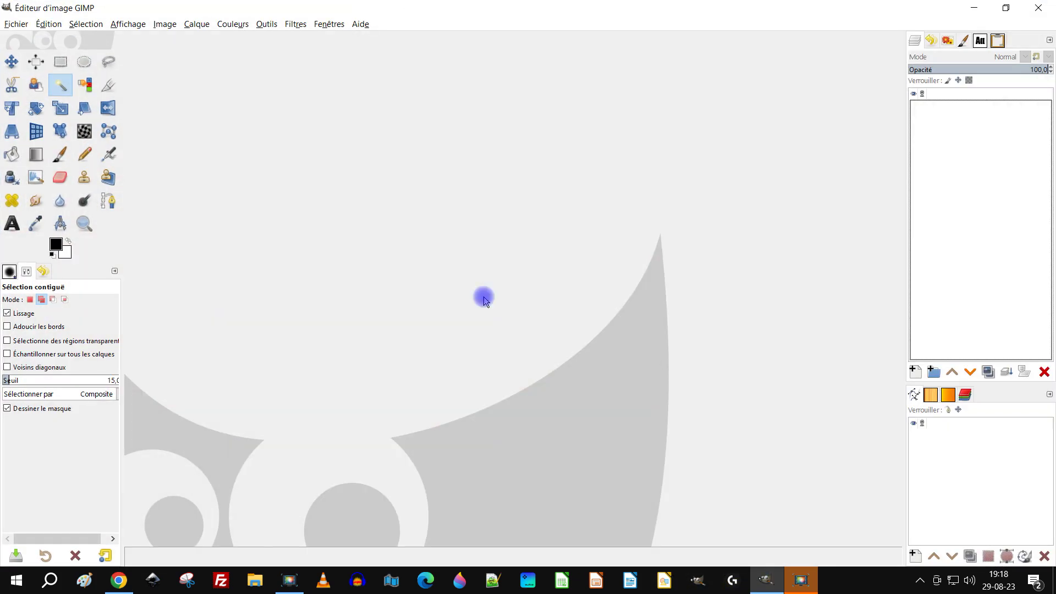
{"action": "left_click", "coordinate": [49, 25]}
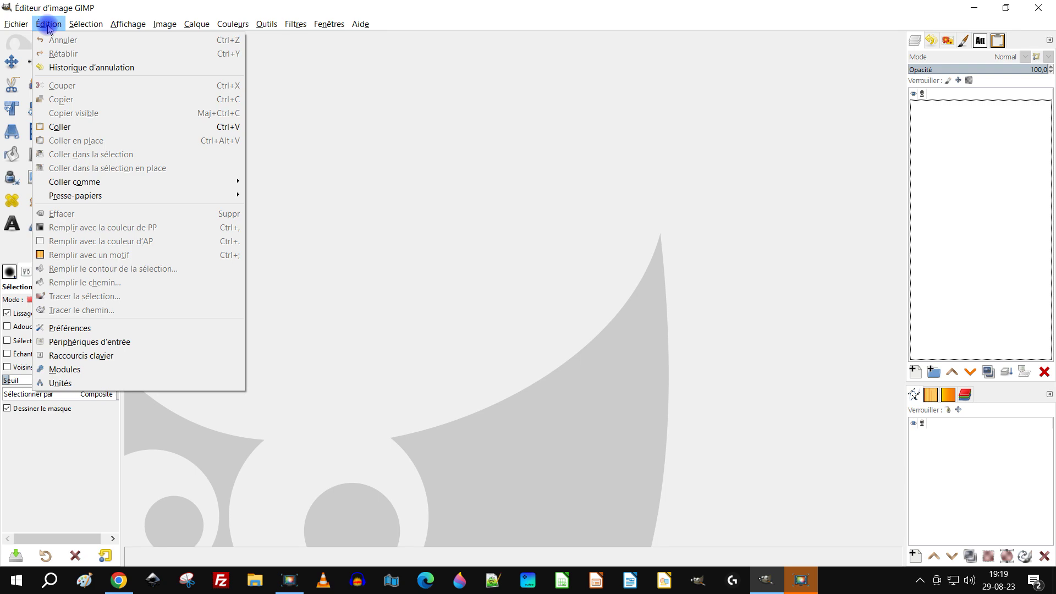
{"action": "left_click", "coordinate": [65, 127]}
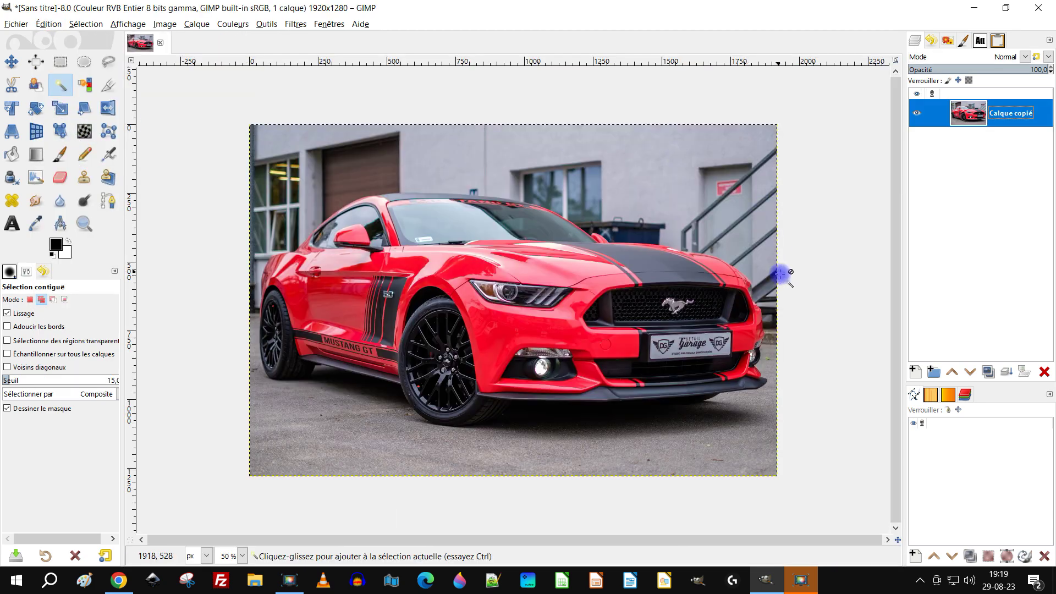
Rename the pasted photo's layer as original
{"action": "double_click", "coordinate": [1016, 113]}
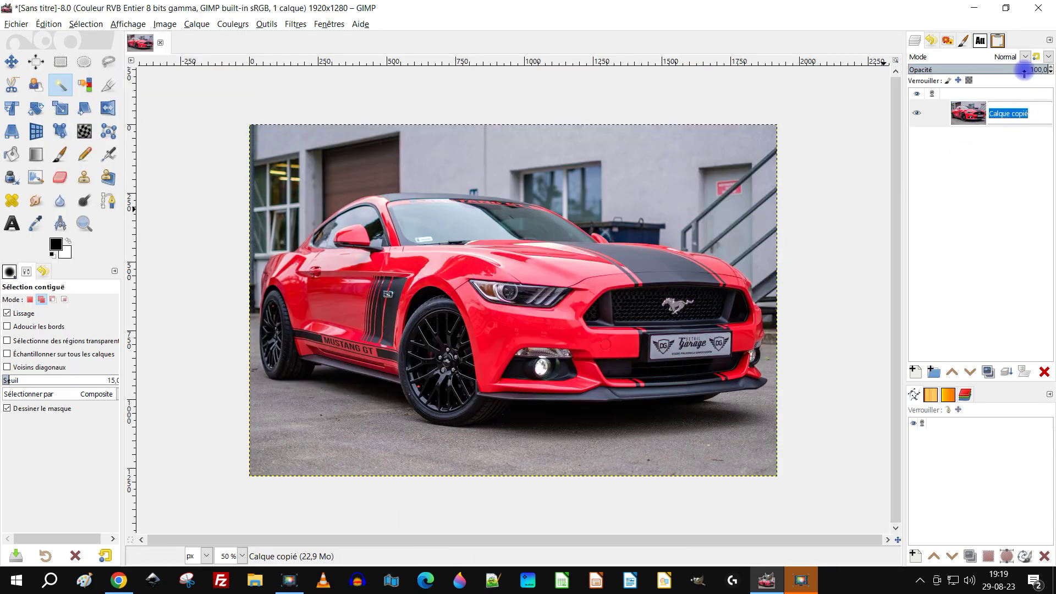
{"action": "type", "text": "original"}
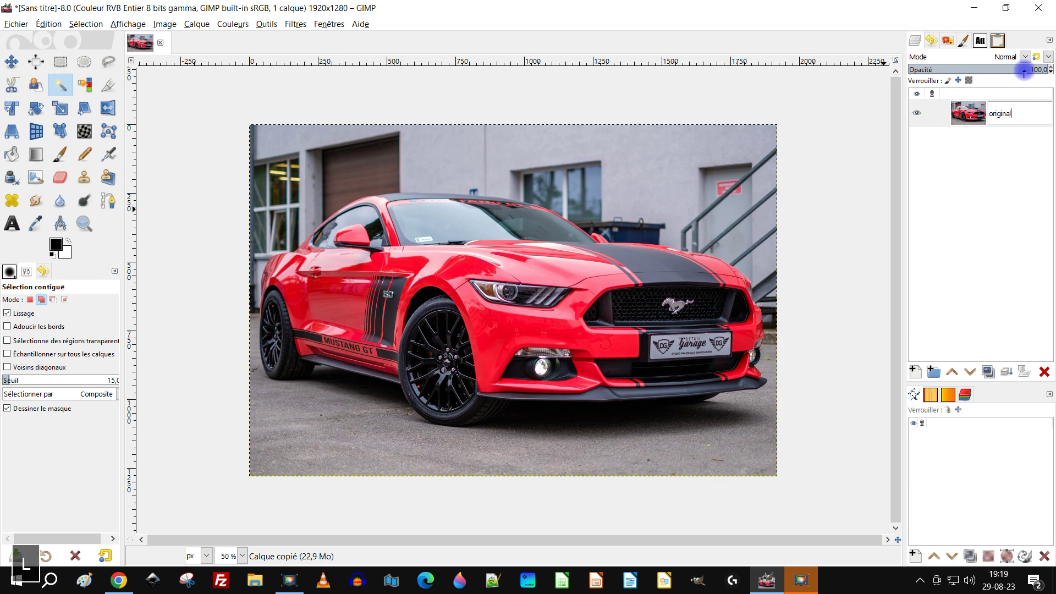
{"action": "key", "text": "Return"}
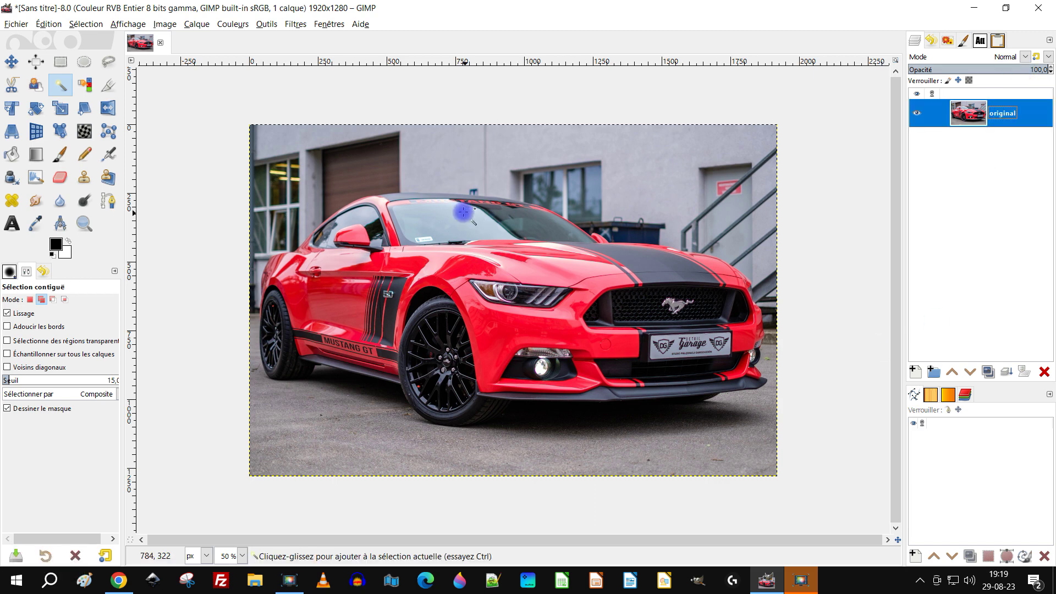
{"action": "left_click", "coordinate": [22, 20]}
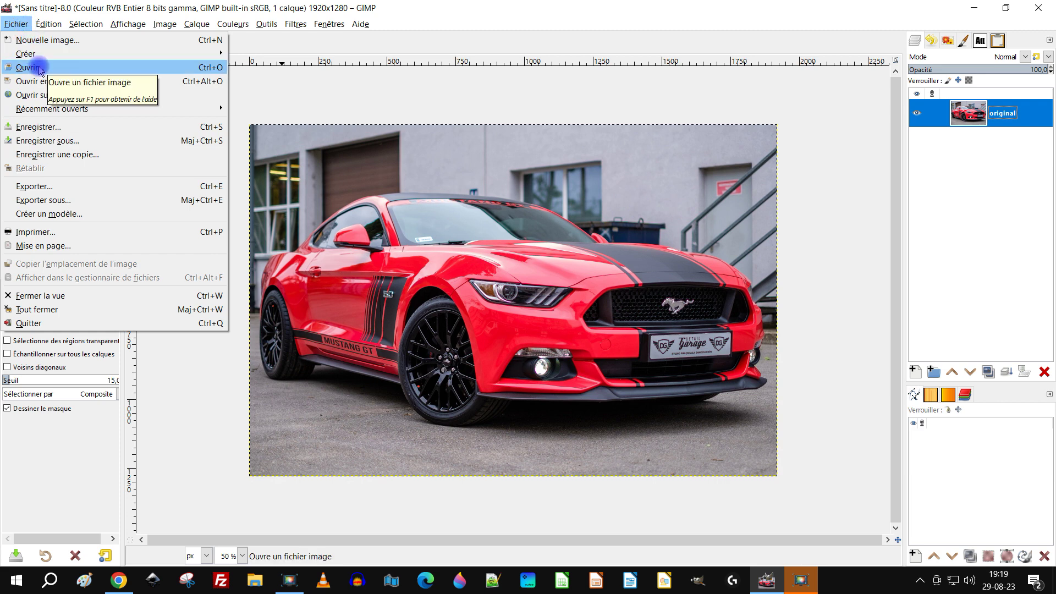
{"action": "left_click", "coordinate": [589, 25]}
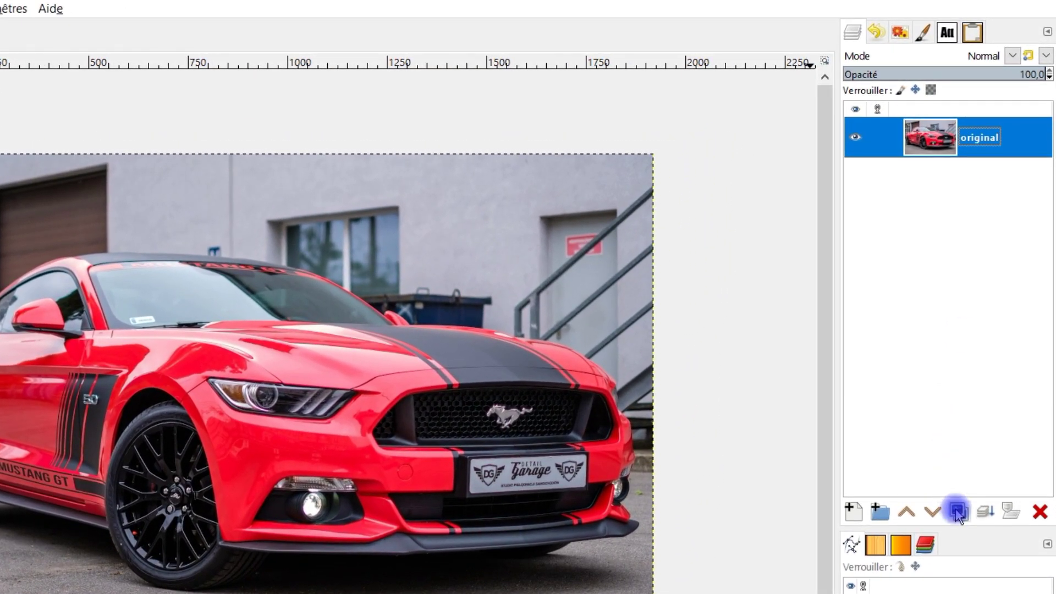
Duplicate the original layer and name the copy modifié
{"action": "left_click", "coordinate": [971, 448]}
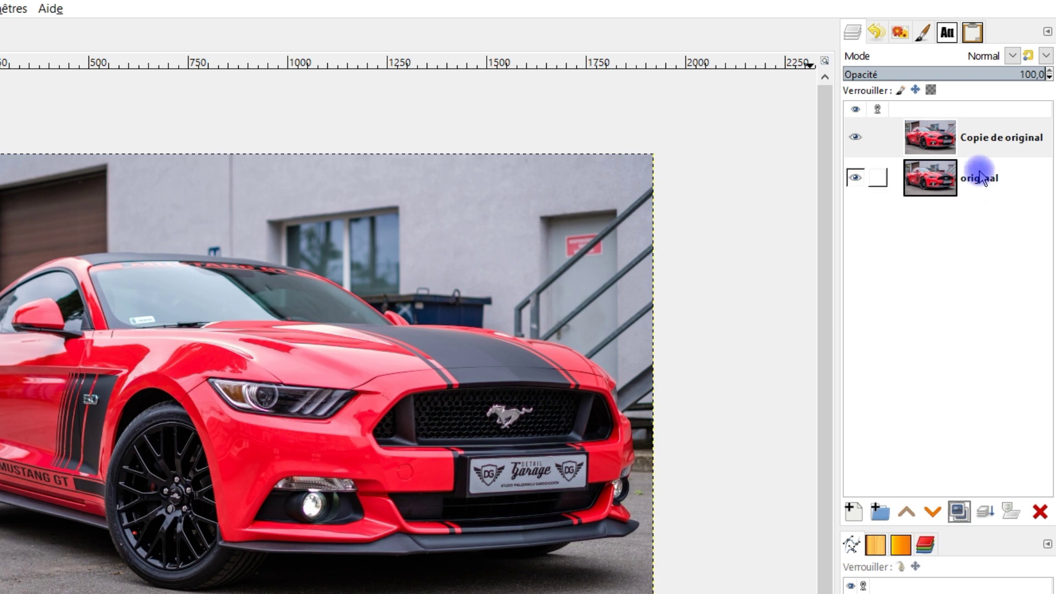
{"action": "double_click", "coordinate": [982, 136]}
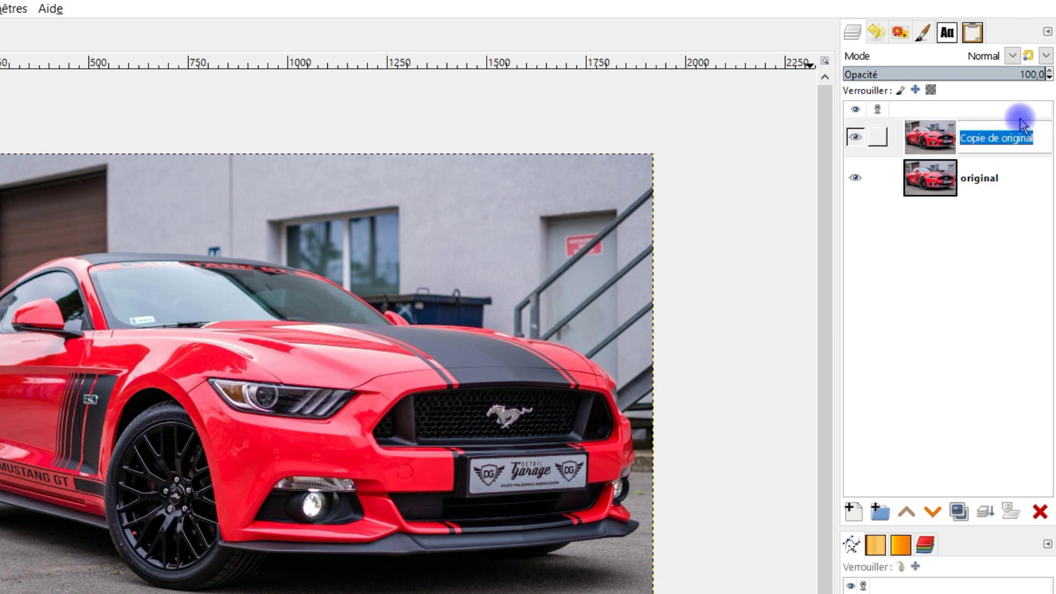
{"action": "type", "text": "modifié"}
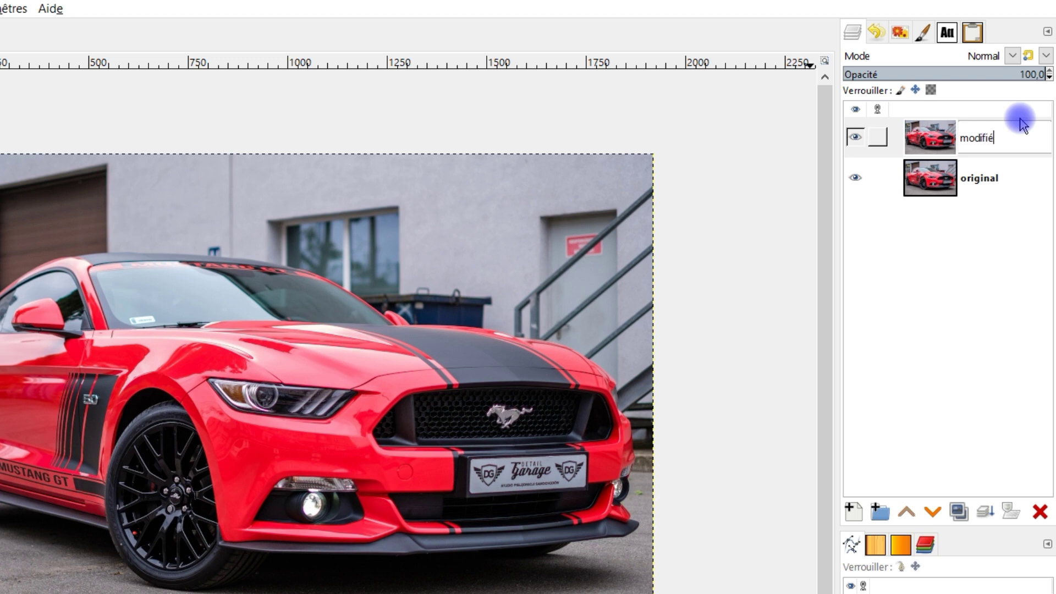
{"action": "key", "text": "Return"}
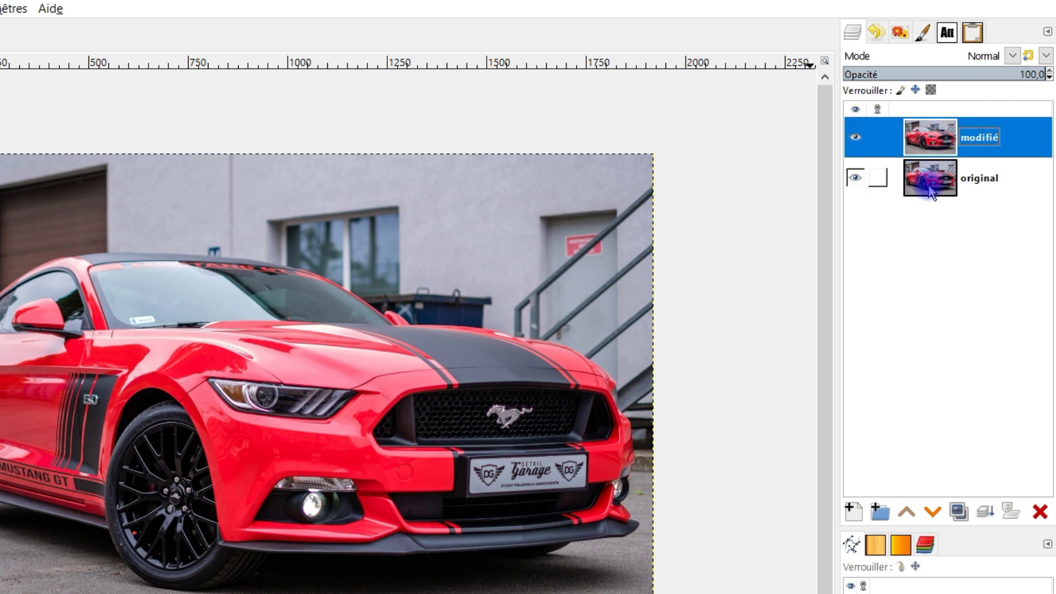
Select the hood's red paint by colour, adjusting the threshold to cover the bodywork while leaving out the wall behind the car
{"action": "left_click", "coordinate": [84, 224]}
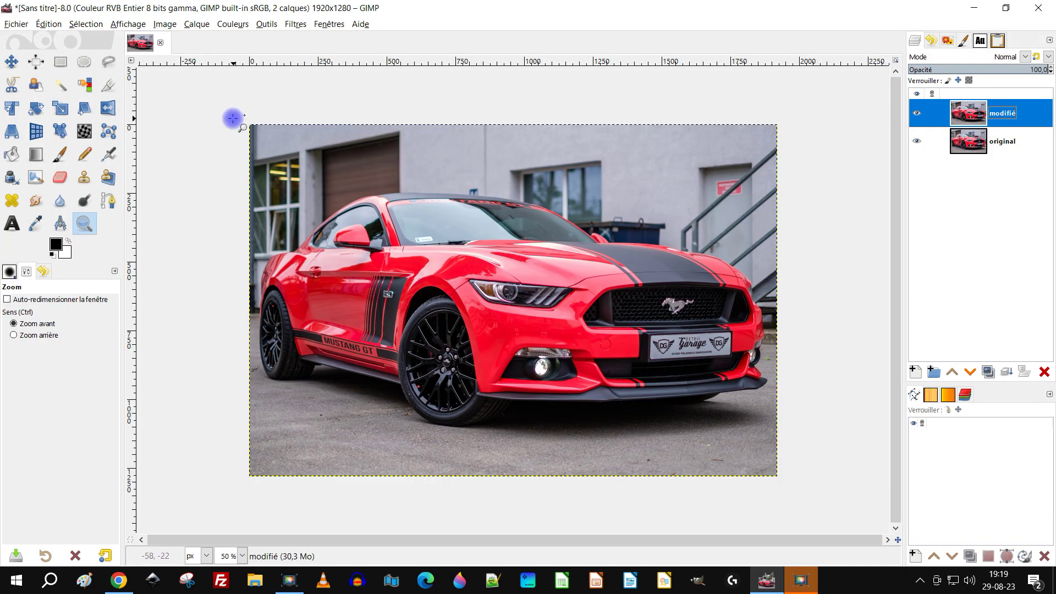
{"action": "left_click_drag", "start_coordinate": [247, 122], "coordinate": [784, 485]}
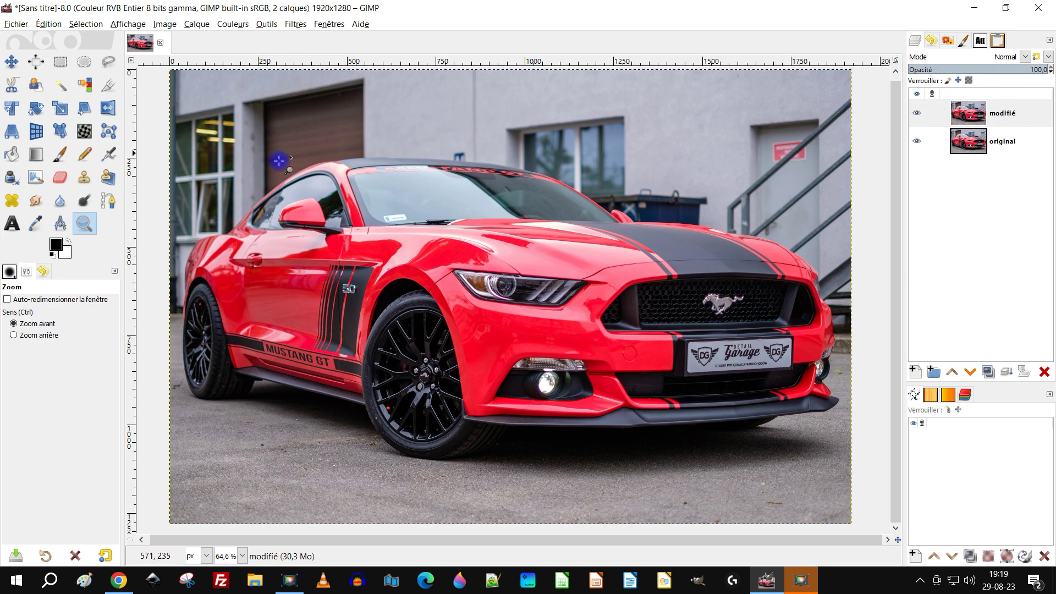
{"action": "left_click", "coordinate": [65, 89]}
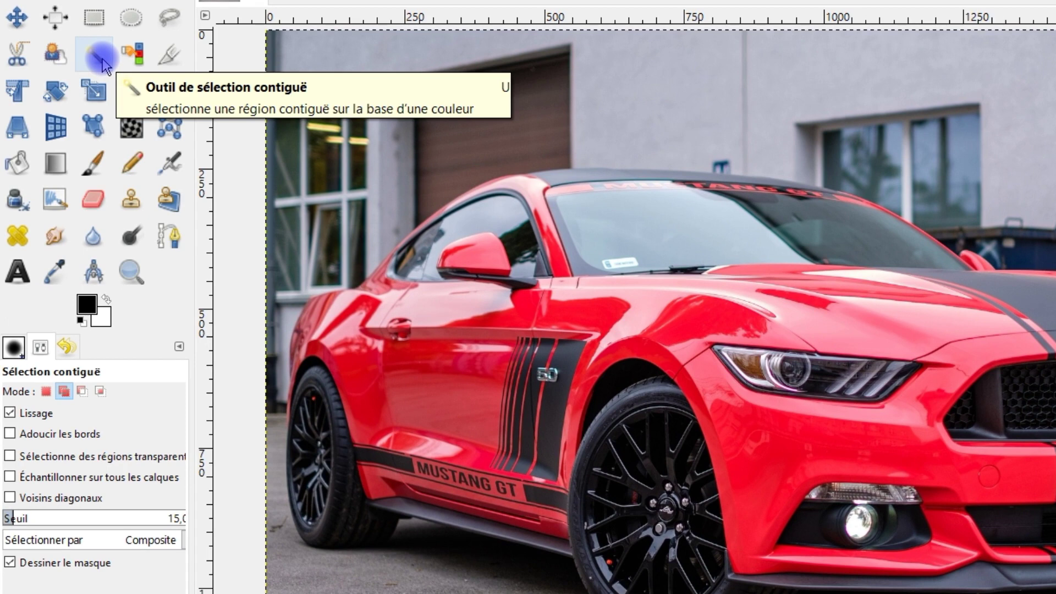
{"action": "left_click", "coordinate": [136, 50]}
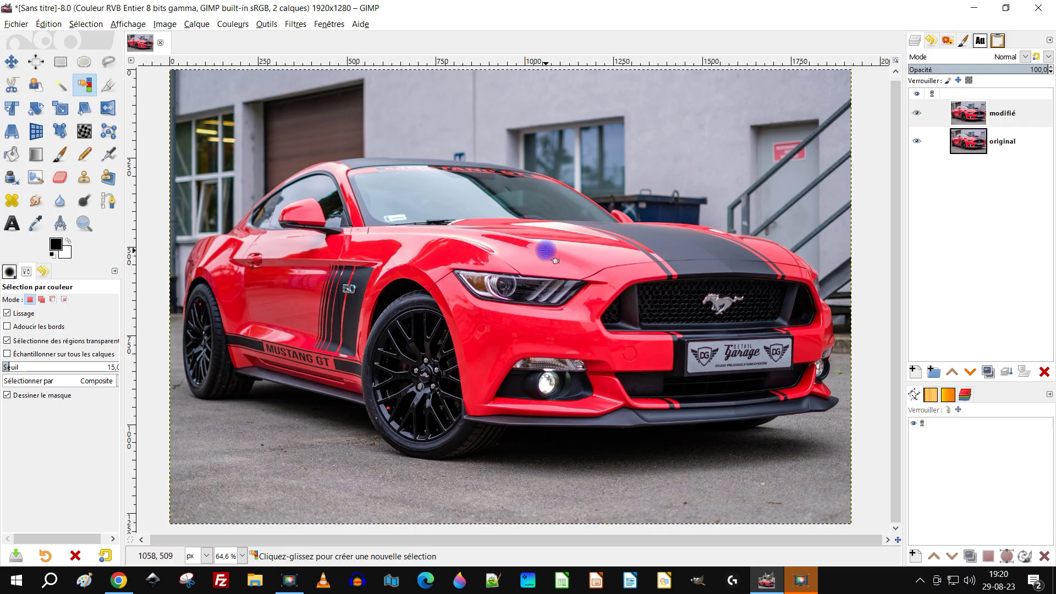
{"action": "left_click", "coordinate": [545, 251]}
{"action": "left_click_drag", "start_coordinate": [546, 250], "coordinate": [573, 271]}
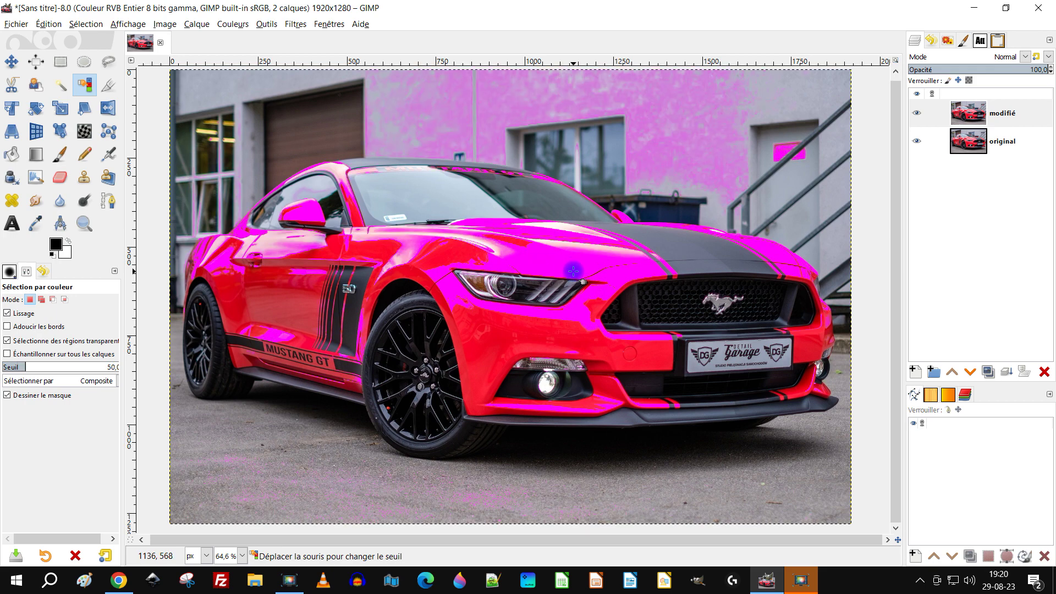
{"action": "left_click_drag", "start_coordinate": [573, 271], "coordinate": [574, 271]}
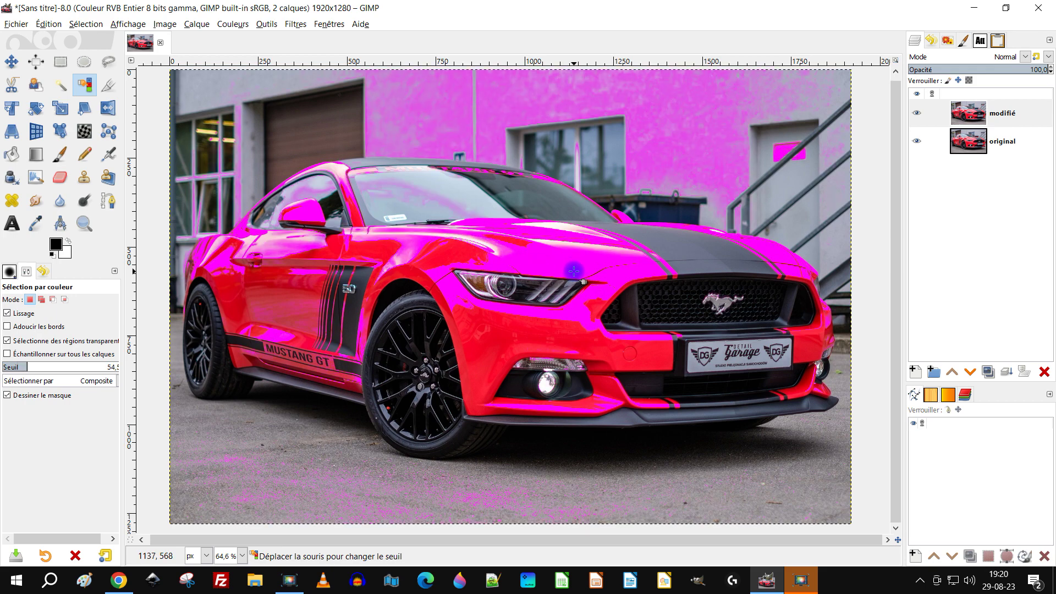
{"action": "left_click_drag", "start_coordinate": [574, 270], "coordinate": [555, 258]}
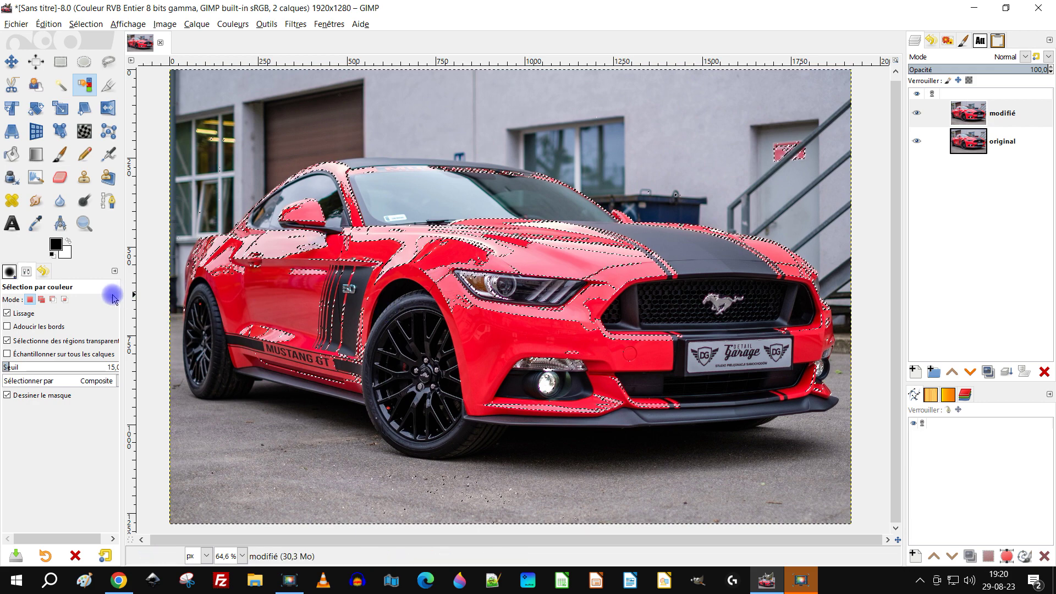
Switch the colour selection to add to the current selection and include the darker red of the door
{"action": "left_click", "coordinate": [41, 300]}
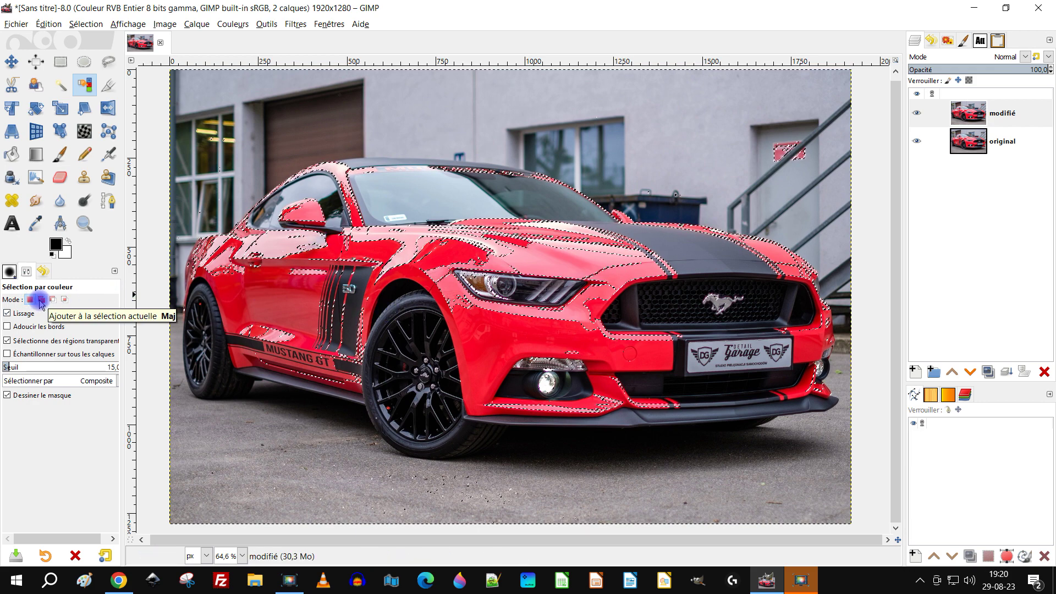
{"action": "left_click", "coordinate": [42, 300]}
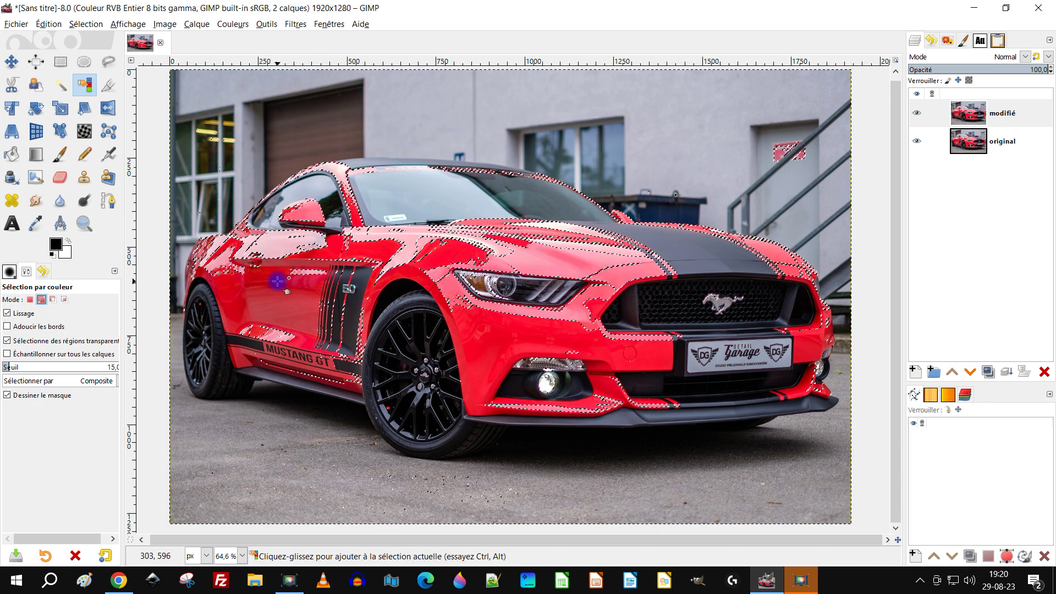
{"action": "left_click_drag", "start_coordinate": [276, 282], "coordinate": [277, 281]}
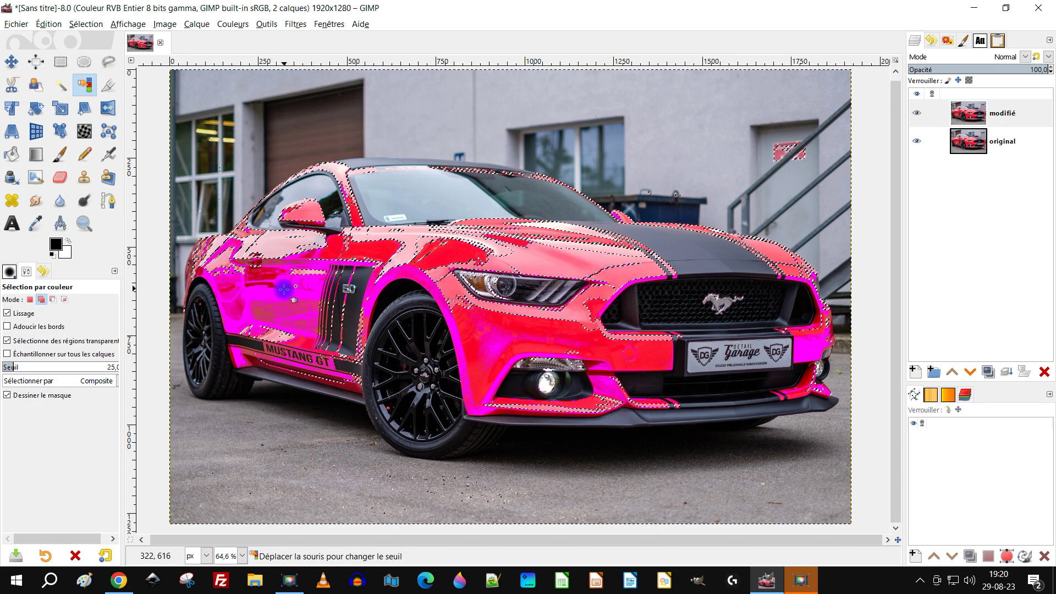
{"action": "left_click_drag", "start_coordinate": [286, 289], "coordinate": [298, 316]}
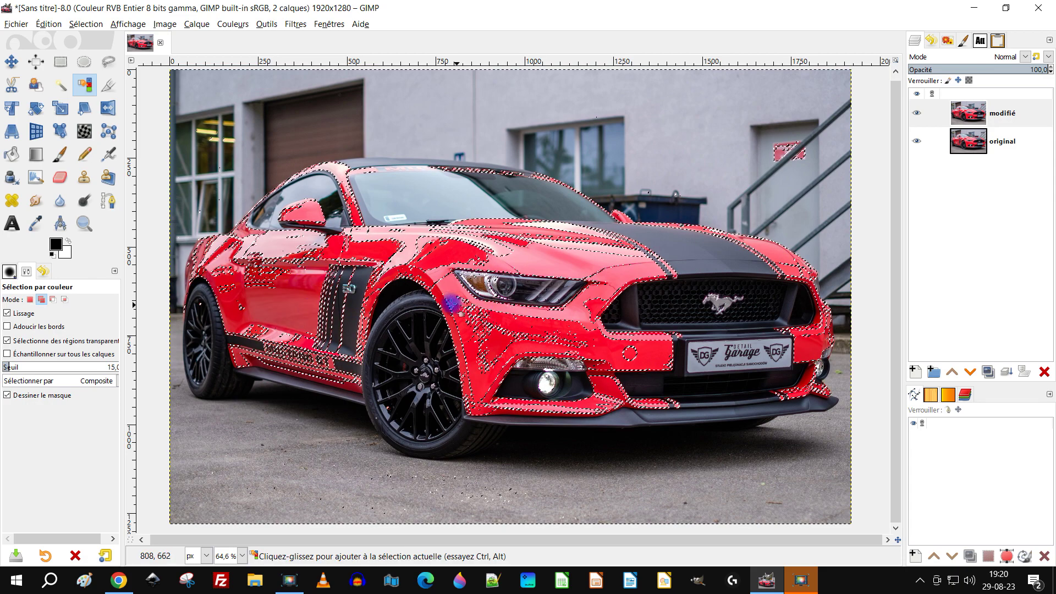
Add the remaining red shades of the front fender, grille edge, front bumper, door and lower side to the selection
{"action": "left_click_drag", "start_coordinate": [454, 290], "coordinate": [459, 298]}
{"action": "left_click_drag", "start_coordinate": [614, 275], "coordinate": [618, 279]}
{"action": "left_click_drag", "start_coordinate": [487, 334], "coordinate": [502, 332]}
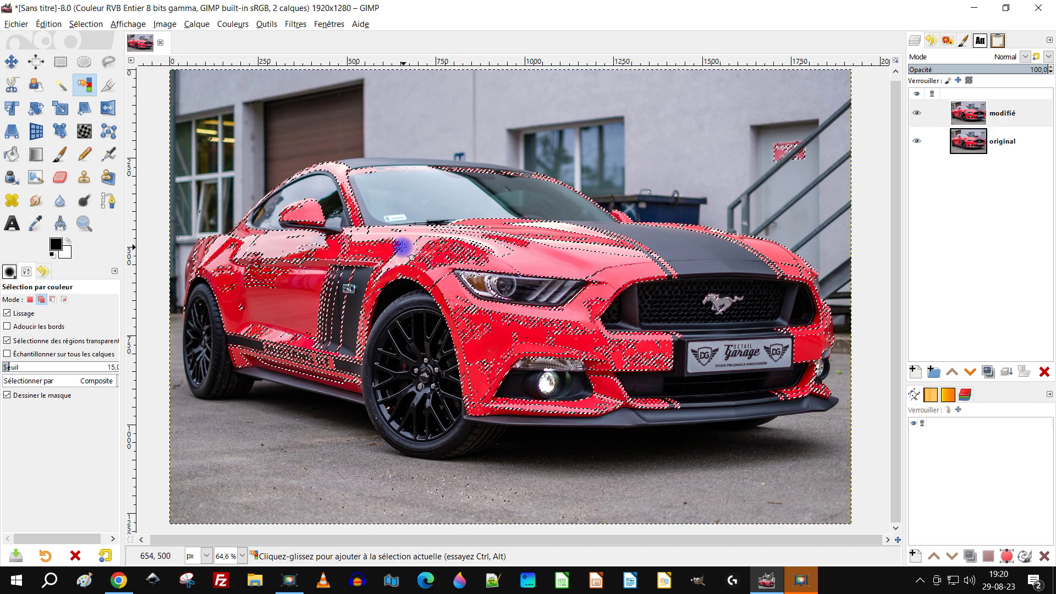
{"action": "left_click_drag", "start_coordinate": [400, 253], "coordinate": [405, 257]}
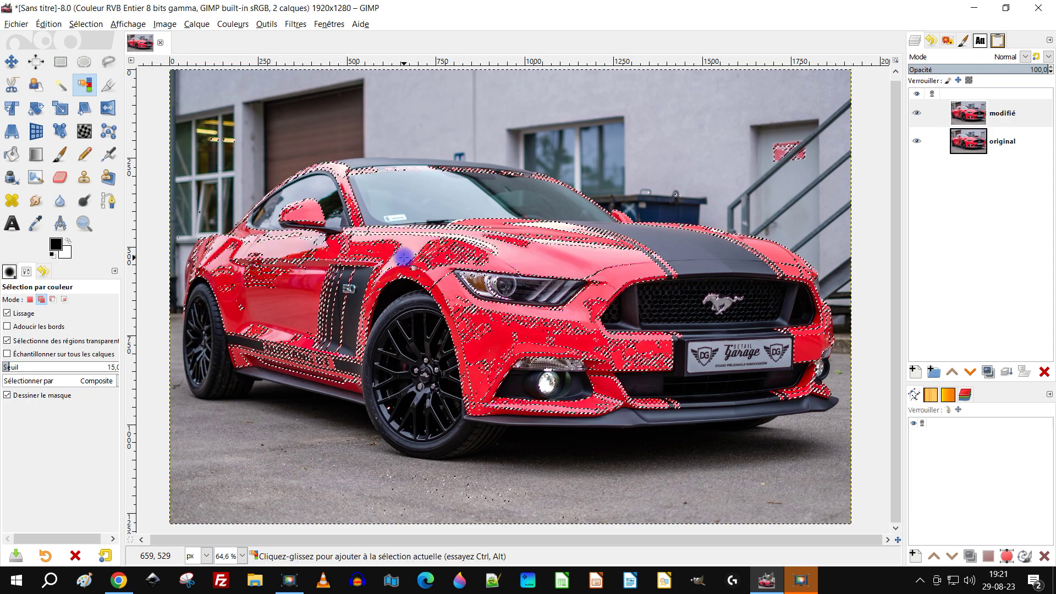
{"action": "left_click_drag", "start_coordinate": [259, 273], "coordinate": [276, 276]}
{"action": "left_click_drag", "start_coordinate": [262, 331], "coordinate": [312, 310]}
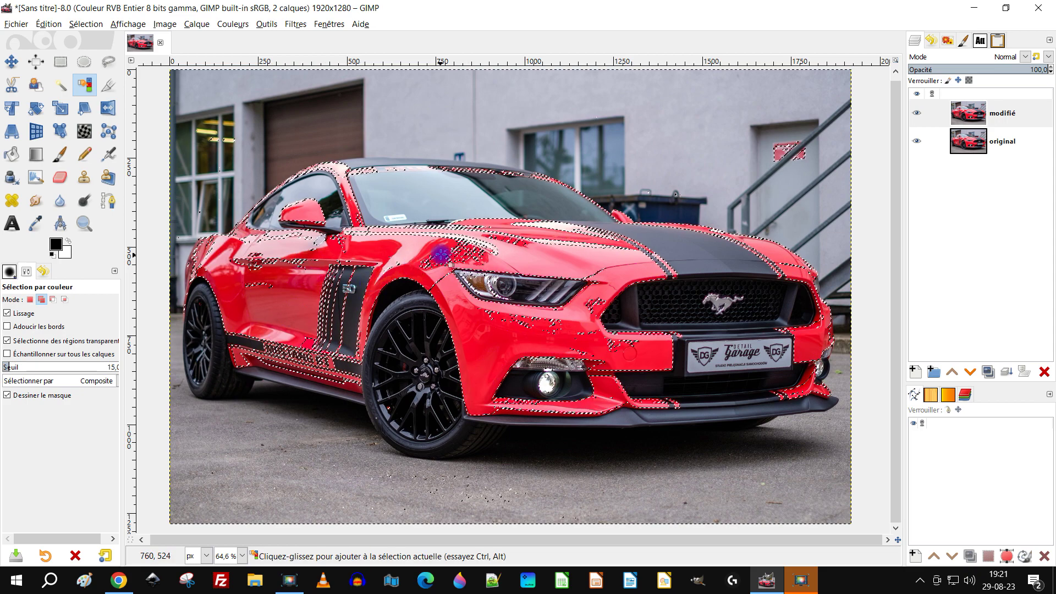
Add the hood reflections, the upper door area and the fender on the far side of the hood to the selection
{"action": "left_click_drag", "start_coordinate": [465, 251], "coordinate": [464, 251]}
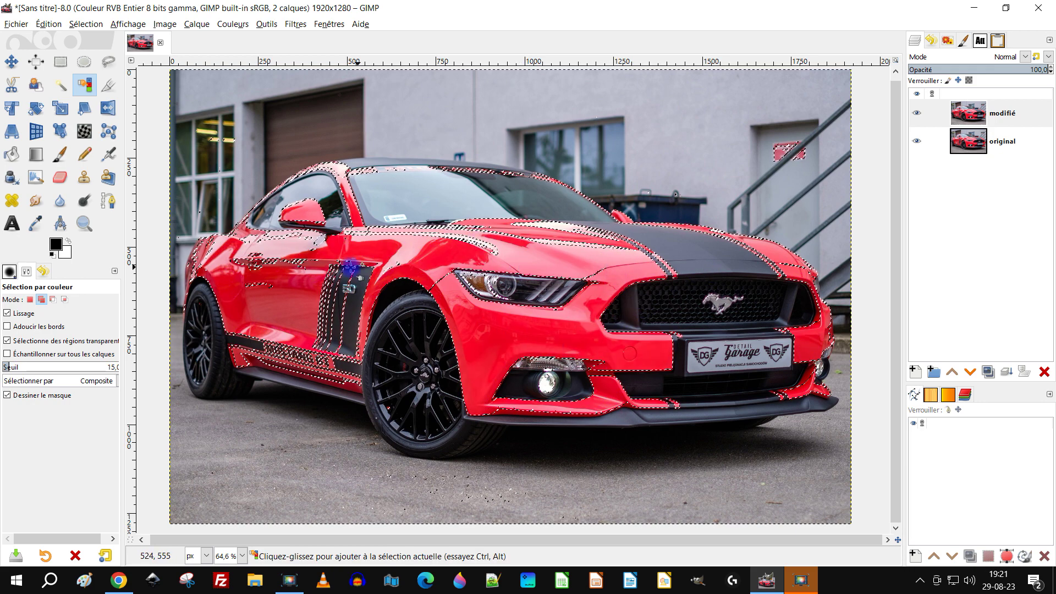
{"action": "left_click_drag", "start_coordinate": [292, 245], "coordinate": [297, 248]}
{"action": "left_click_drag", "start_coordinate": [464, 247], "coordinate": [435, 238]}
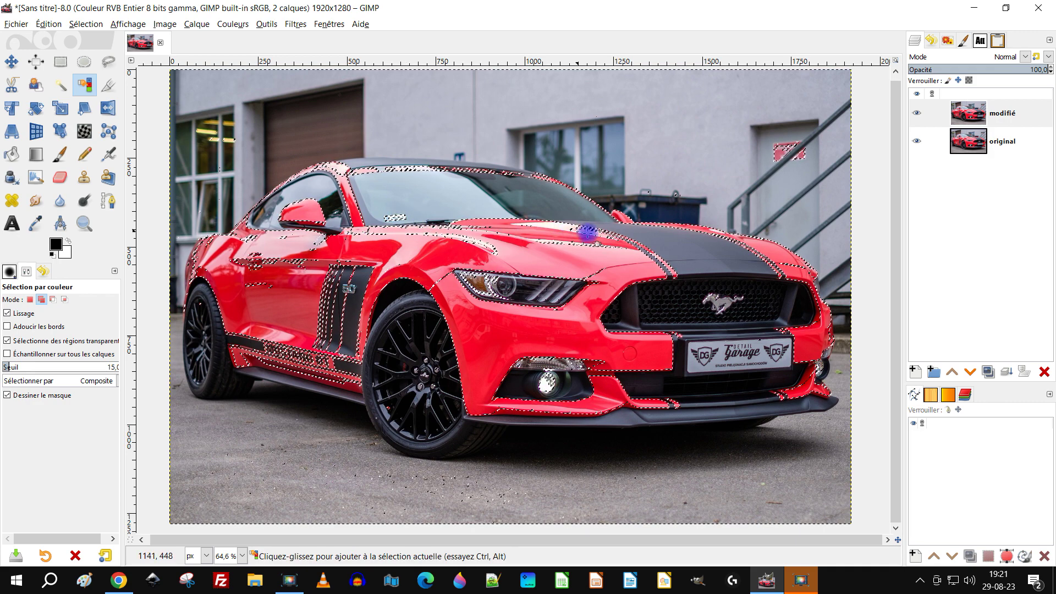
{"action": "left_click_drag", "start_coordinate": [591, 234], "coordinate": [595, 236]}
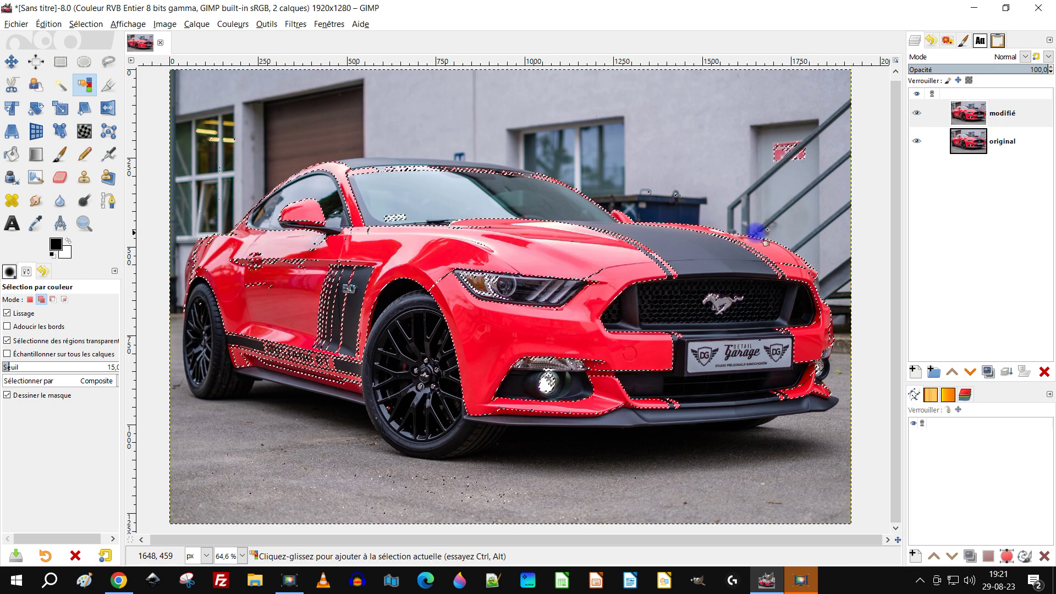
{"action": "left_click_drag", "start_coordinate": [770, 251], "coordinate": [773, 254]}
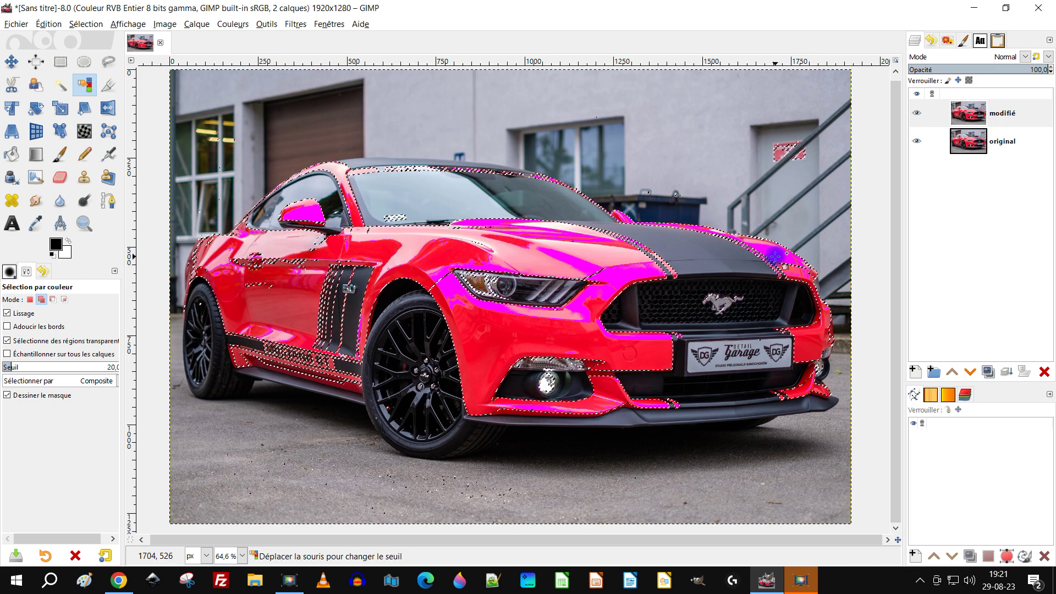
{"action": "left_click_drag", "start_coordinate": [775, 256], "coordinate": [773, 254]}
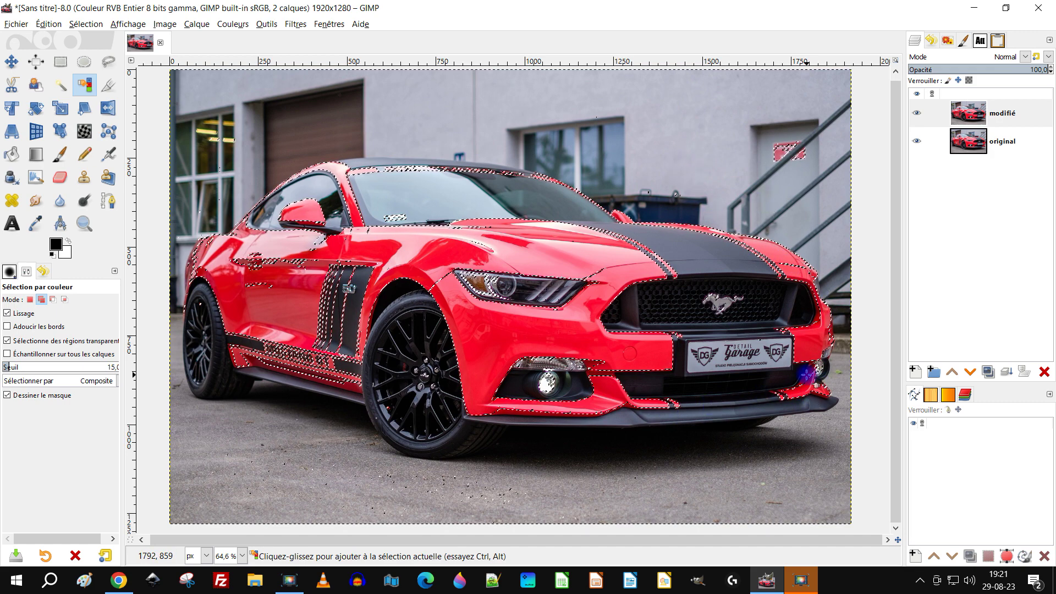
Add the red around the far fog light and the dark crease by the door handle to the selection
{"action": "left_click_drag", "start_coordinate": [807, 377], "coordinate": [806, 376]}
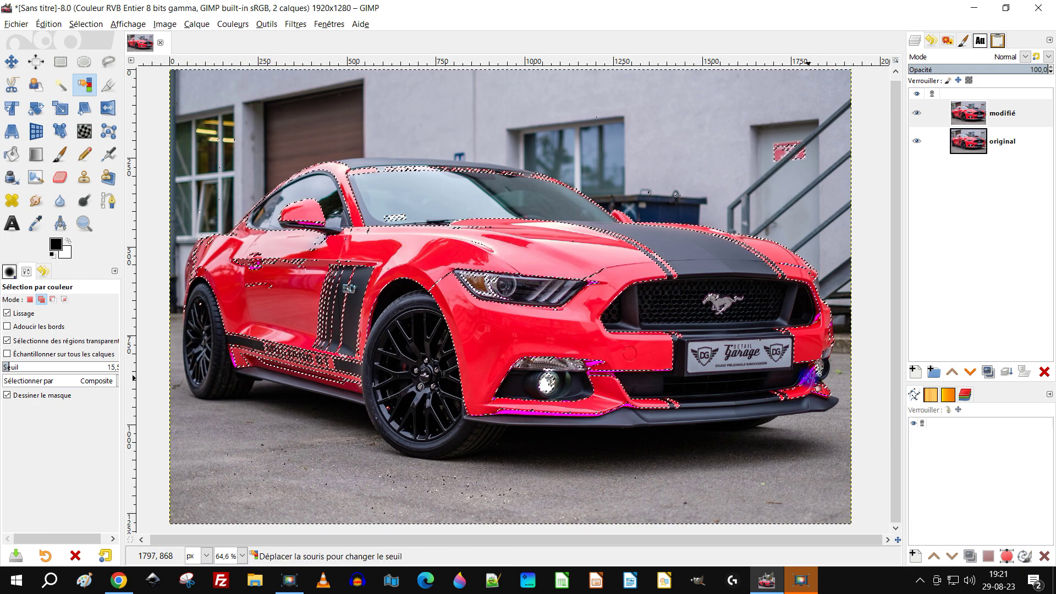
{"action": "left_click_drag", "start_coordinate": [809, 377], "coordinate": [831, 322]}
{"action": "left_click_drag", "start_coordinate": [810, 376], "coordinate": [644, 276]}
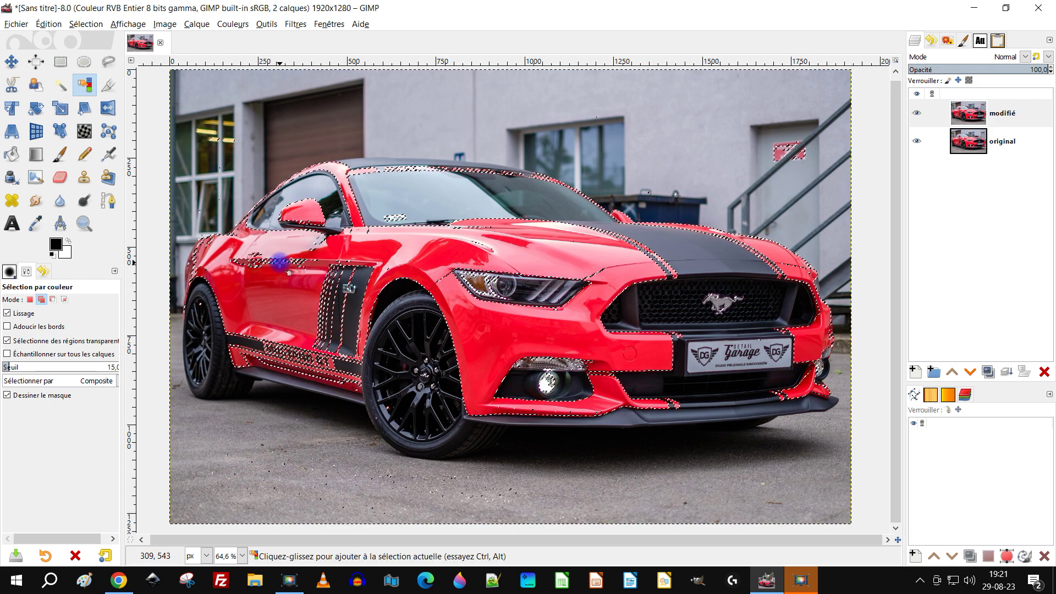
{"action": "left_click_drag", "start_coordinate": [243, 258], "coordinate": [250, 261]}
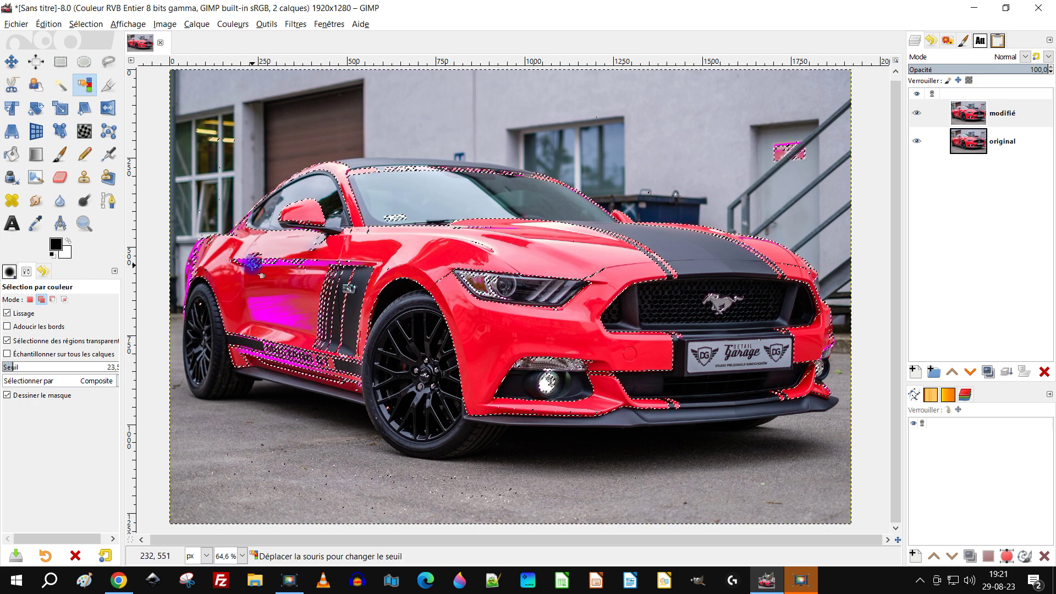
{"action": "left_click_drag", "start_coordinate": [254, 265], "coordinate": [245, 258]}
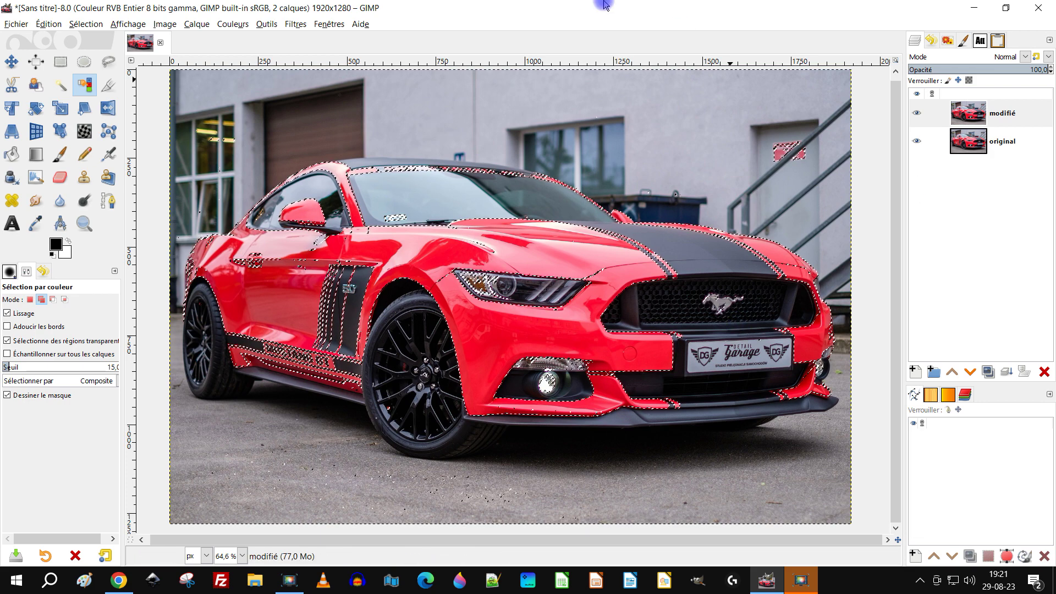
{"action": "left_click", "coordinate": [316, 375]}
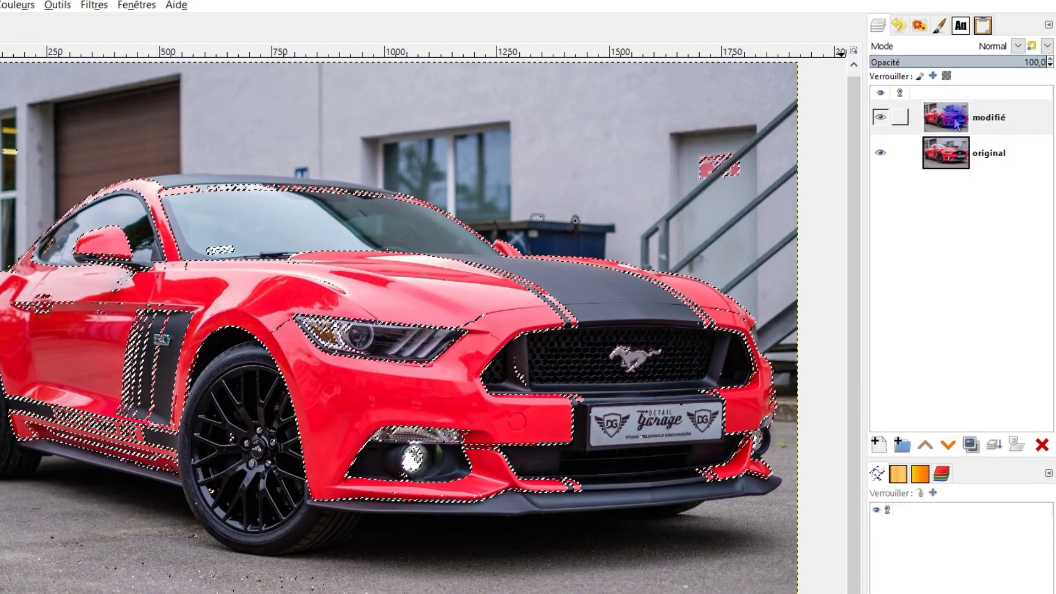
Create a layer group named couleurs and move the modifié layer into it
{"action": "left_click", "coordinate": [903, 447]}
{"action": "double_click", "coordinate": [1002, 114]}
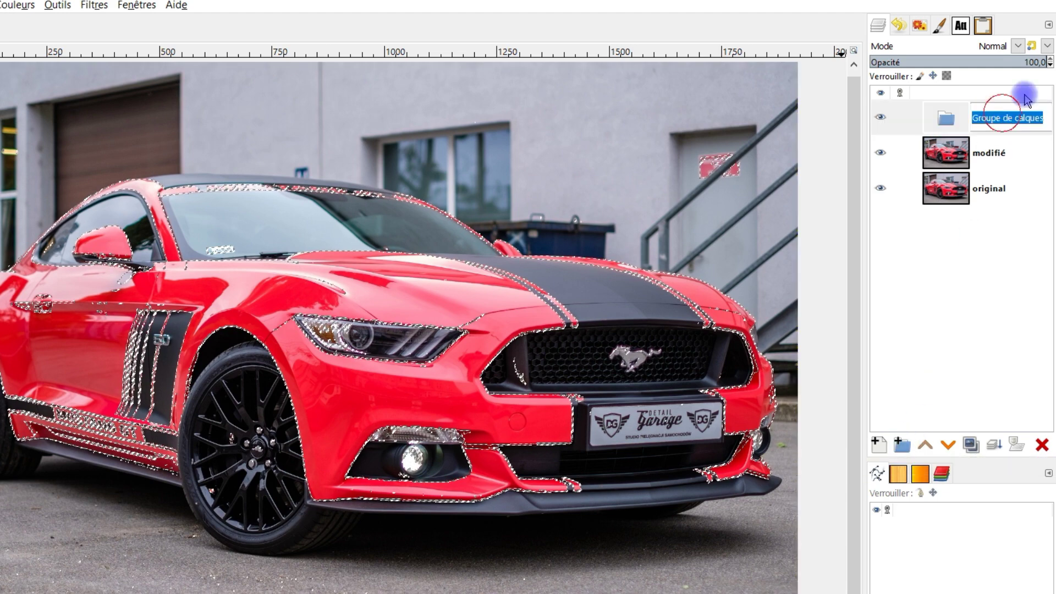
{"action": "type", "text": "couleurs"}
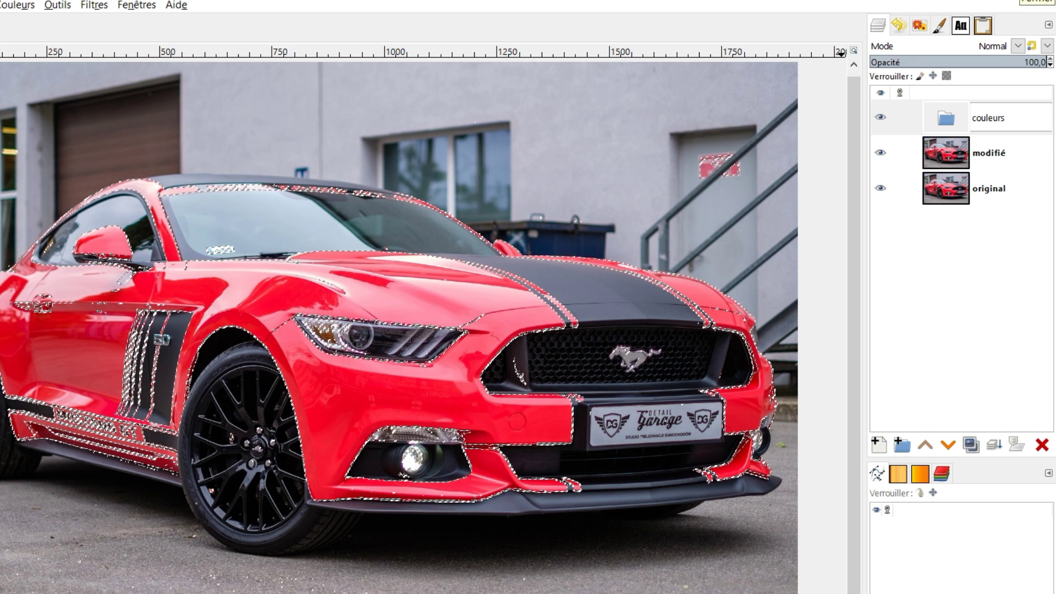
{"action": "key", "text": "Return"}
{"action": "left_click_drag", "start_coordinate": [942, 152], "coordinate": [957, 123]}
Add a layer mask to the couleurs group, initialised from the current selection
{"action": "left_click", "coordinate": [957, 123]}
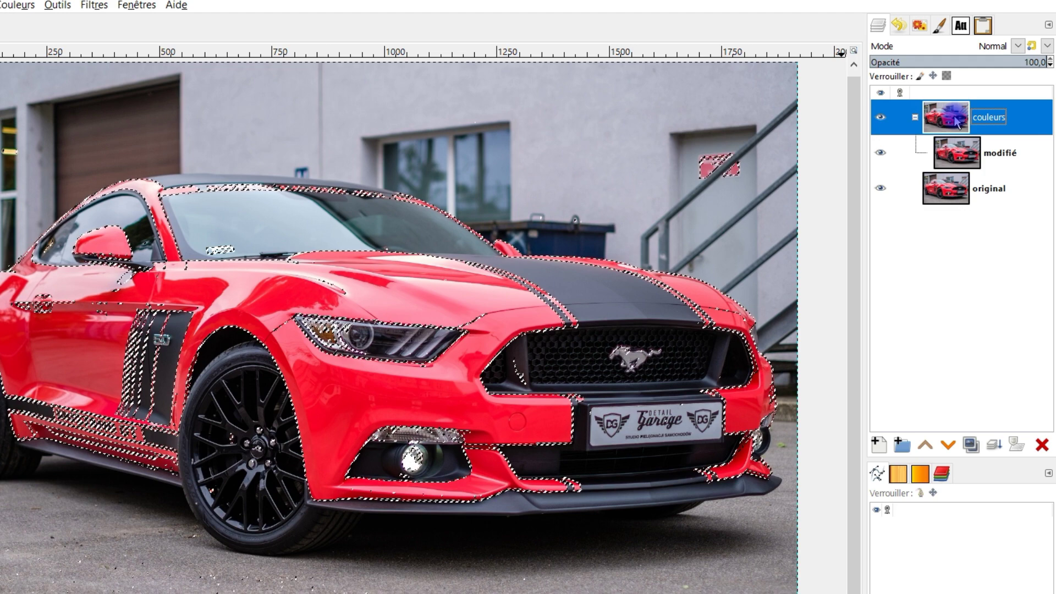
{"action": "right_click", "coordinate": [957, 122]}
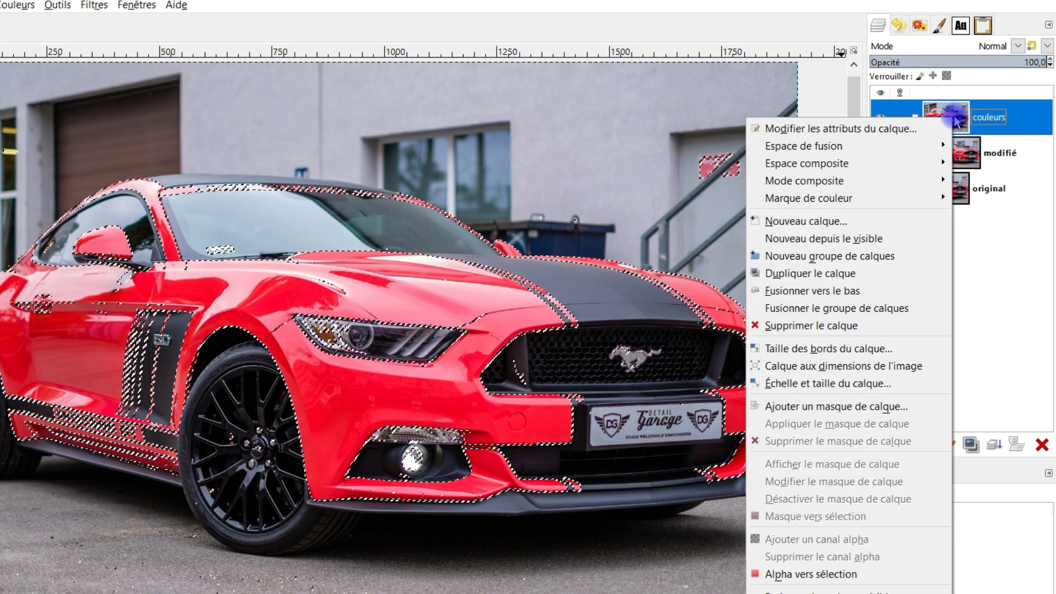
{"action": "left_click", "coordinate": [840, 407]}
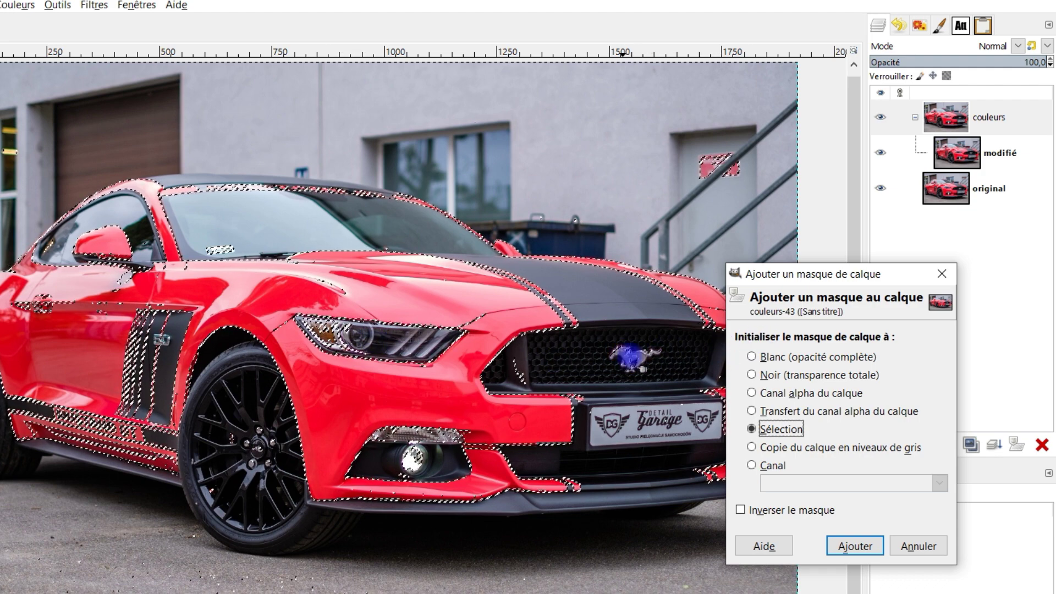
{"action": "left_click", "coordinate": [868, 546]}
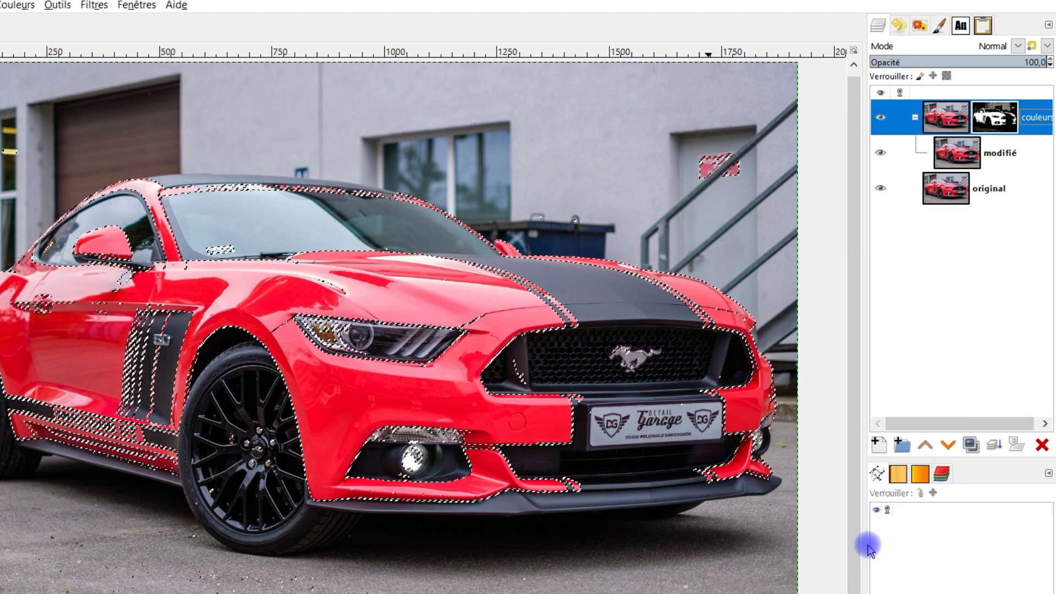
Show the couleurs group's layer mask on the canvas and clear the selection
{"action": "left_click", "coordinate": [993, 119]}
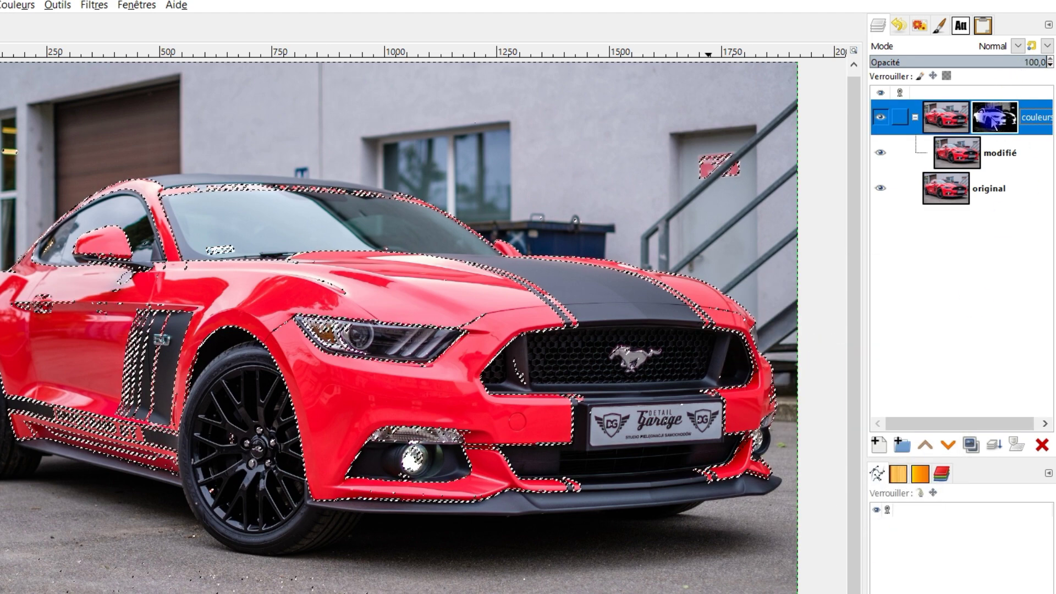
{"action": "right_click", "coordinate": [993, 123]}
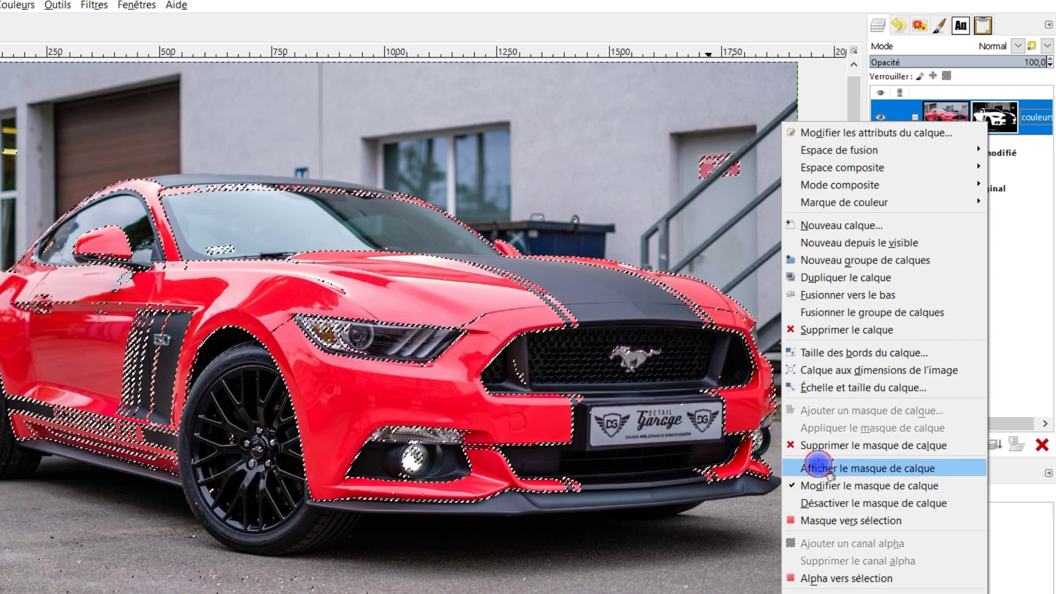
{"action": "left_click", "coordinate": [817, 469]}
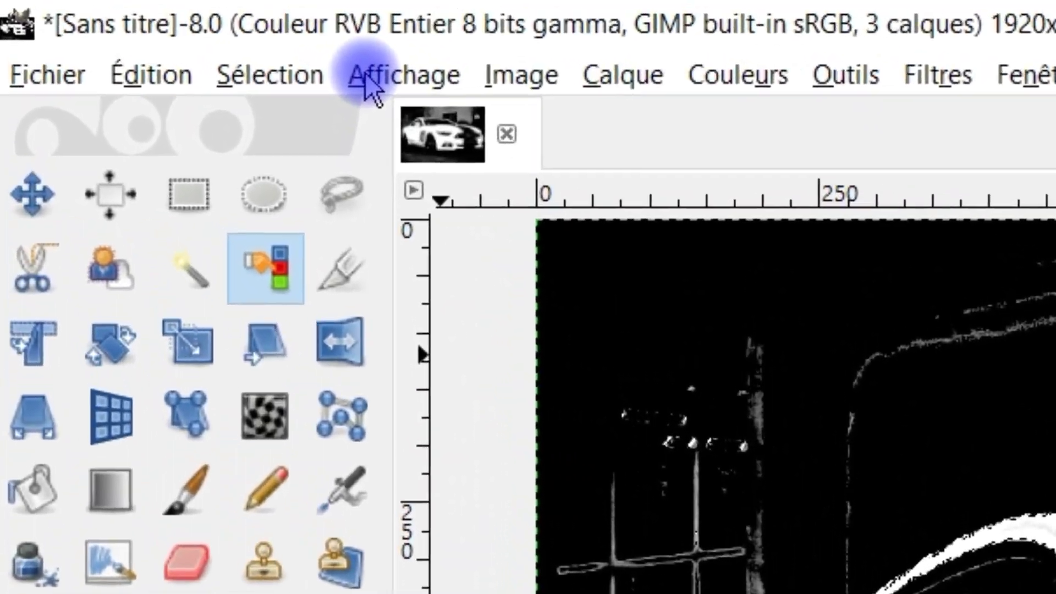
{"action": "left_click", "coordinate": [175, 41]}
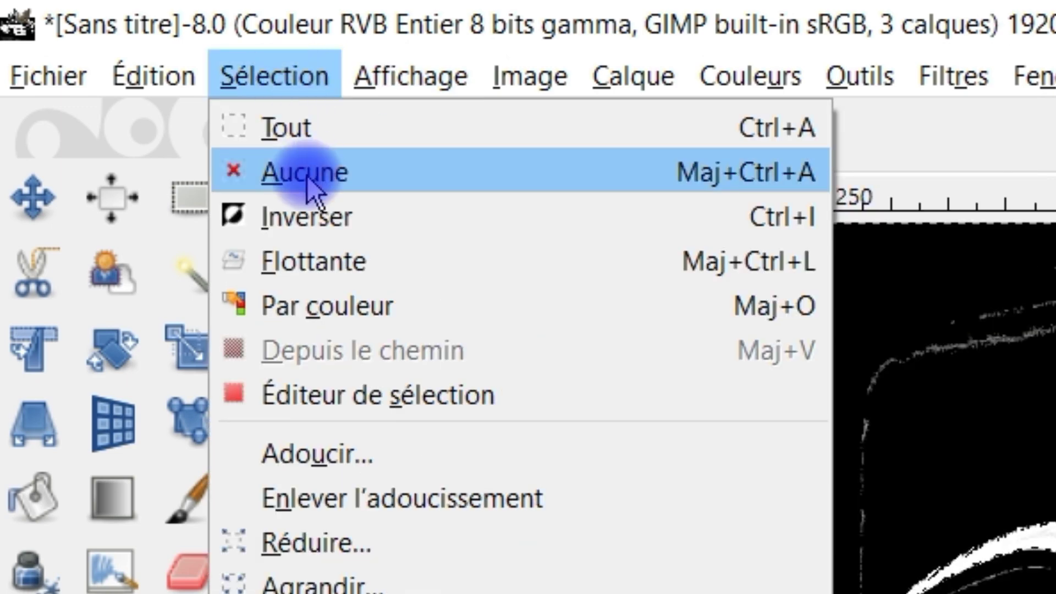
{"action": "left_click", "coordinate": [306, 175]}
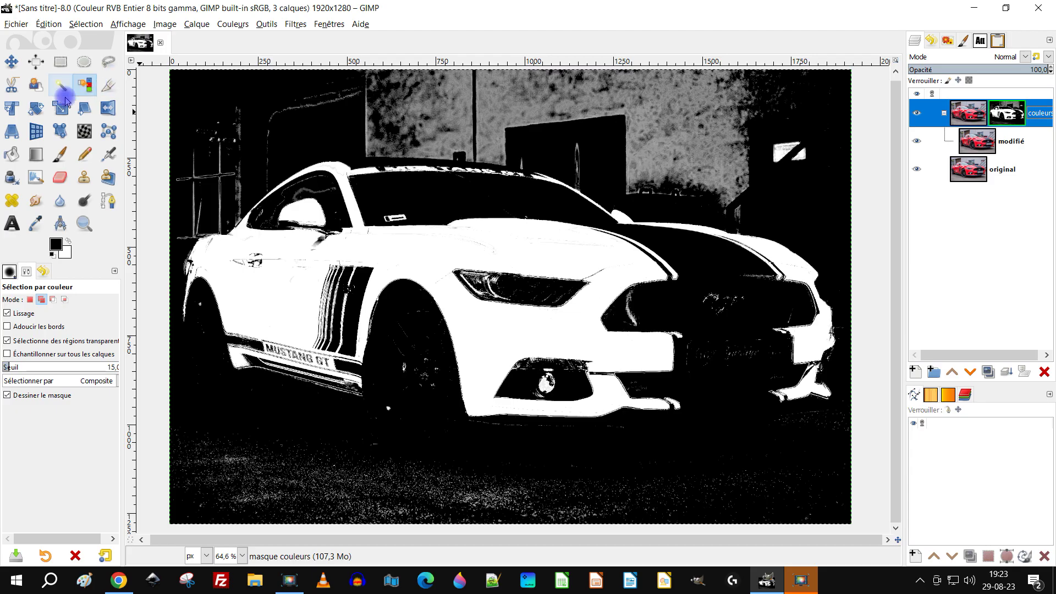
Paint black with the Paintbrush over the background above the car and the ground below it on the couleurs group's mask
{"action": "left_click", "coordinate": [64, 157]}
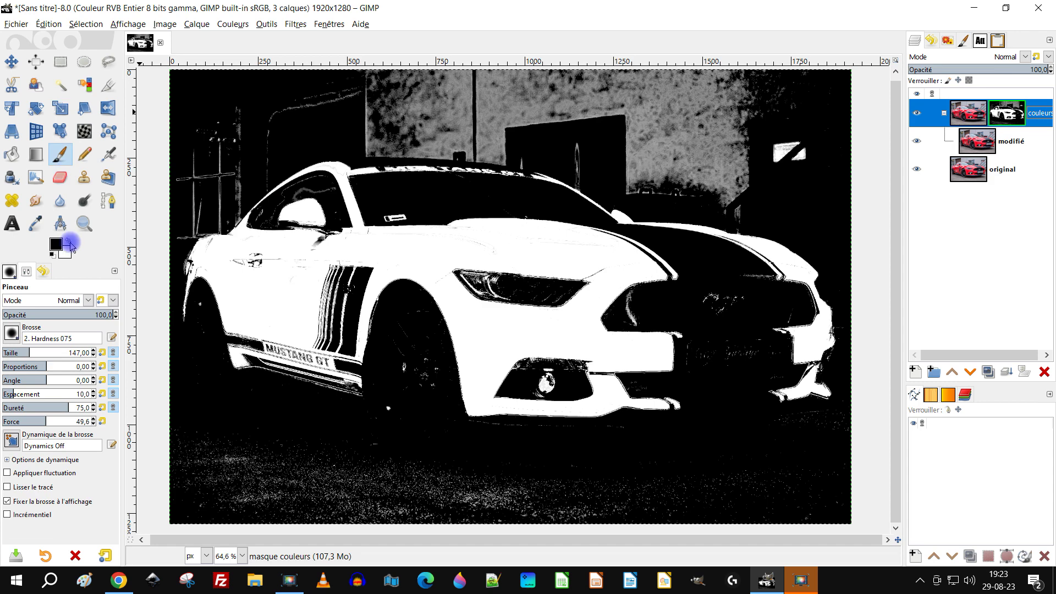
{"action": "left_click", "coordinate": [53, 254]}
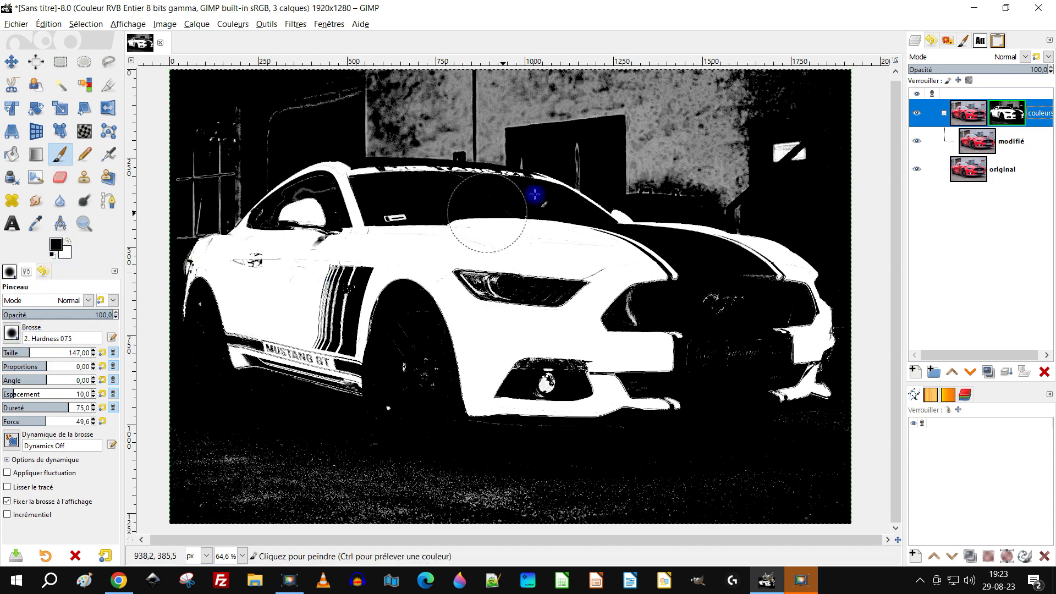
{"action": "mouse_move", "coordinate": [796, 148]}
{"action": "left_mouse_down"}
{"action": "mouse_move", "coordinate": [724, 97]}
{"action": "mouse_move", "coordinate": [206, 97]}
{"action": "mouse_move", "coordinate": [489, 98]}
{"action": "mouse_move", "coordinate": [638, 115]}
{"action": "mouse_move", "coordinate": [719, 139]}
{"action": "mouse_move", "coordinate": [760, 170]}
{"action": "mouse_move", "coordinate": [673, 148]}
{"action": "mouse_move", "coordinate": [653, 161]}
{"action": "mouse_move", "coordinate": [646, 140]}
{"action": "mouse_move", "coordinate": [649, 173]}
{"action": "mouse_move", "coordinate": [642, 167]}
{"action": "mouse_move", "coordinate": [689, 167]}
{"action": "mouse_move", "coordinate": [747, 192]}
{"action": "mouse_move", "coordinate": [746, 174]}
{"action": "mouse_move", "coordinate": [675, 127]}
{"action": "mouse_move", "coordinate": [589, 112]}
{"action": "mouse_move", "coordinate": [270, 100]}
{"action": "mouse_move", "coordinate": [222, 123]}
{"action": "mouse_move", "coordinate": [160, 192]}
{"action": "mouse_move", "coordinate": [248, 118]}
{"action": "mouse_move", "coordinate": [266, 125]}
{"action": "mouse_move", "coordinate": [199, 178]}
{"action": "mouse_move", "coordinate": [315, 90]}
{"action": "left_mouse_up"}
{"action": "mouse_move", "coordinate": [566, 413]}
{"action": "left_mouse_down"}
{"action": "mouse_move", "coordinate": [691, 460]}
{"action": "mouse_move", "coordinate": [461, 435]}
{"action": "mouse_move", "coordinate": [182, 431]}
{"action": "mouse_move", "coordinate": [482, 434]}
{"action": "mouse_move", "coordinate": [392, 399]}
{"action": "mouse_move", "coordinate": [209, 391]}
{"action": "left_mouse_up"}
{"action": "mouse_move", "coordinate": [432, 400]}
{"action": "left_mouse_down"}
{"action": "mouse_move", "coordinate": [464, 354]}
{"action": "mouse_move", "coordinate": [469, 319]}
{"action": "mouse_move", "coordinate": [455, 361]}
{"action": "mouse_move", "coordinate": [464, 289]}
{"action": "mouse_move", "coordinate": [448, 321]}
{"action": "left_mouse_up"}
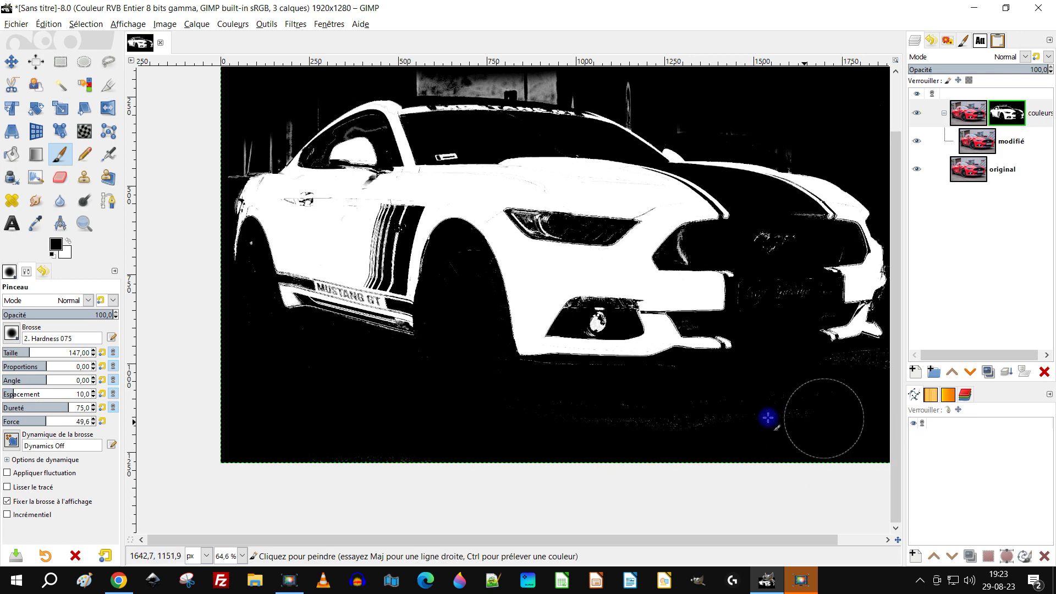
Paint out the grey remnants behind the rear window and along the boot and rear roofline in black on the mask
{"action": "scroll", "coordinate": [416, 319], "scroll_direction": "up", "scroll_amount": 4}
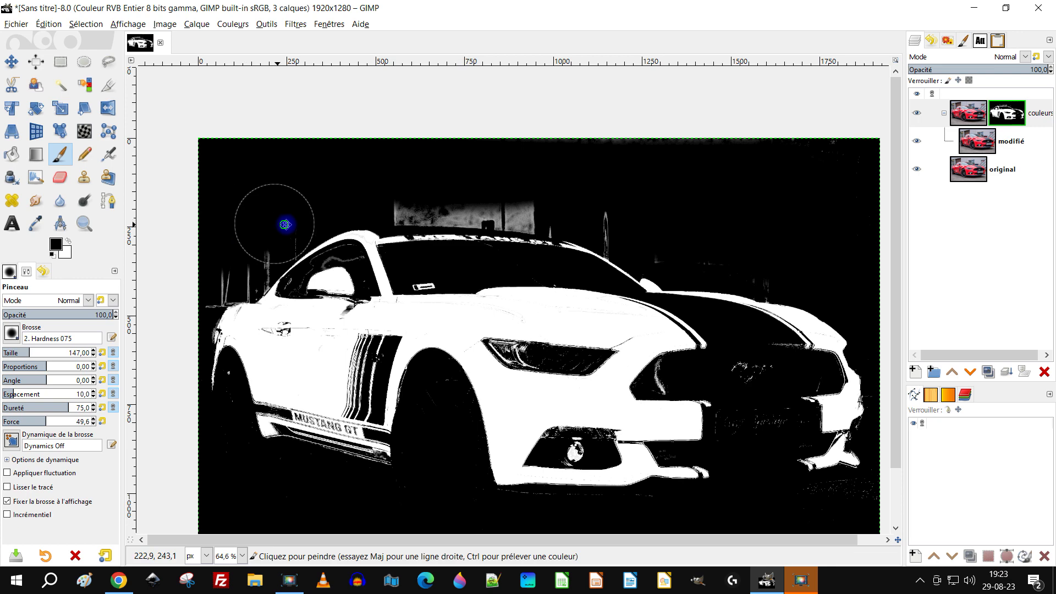
{"action": "scroll", "coordinate": [279, 228], "scroll_direction": "up", "scroll_amount": 3}
{"action": "mouse_move", "coordinate": [362, 221]}
{"action": "left_mouse_down"}
{"action": "mouse_move", "coordinate": [439, 170]}
{"action": "mouse_move", "coordinate": [298, 273]}
{"action": "left_mouse_up"}
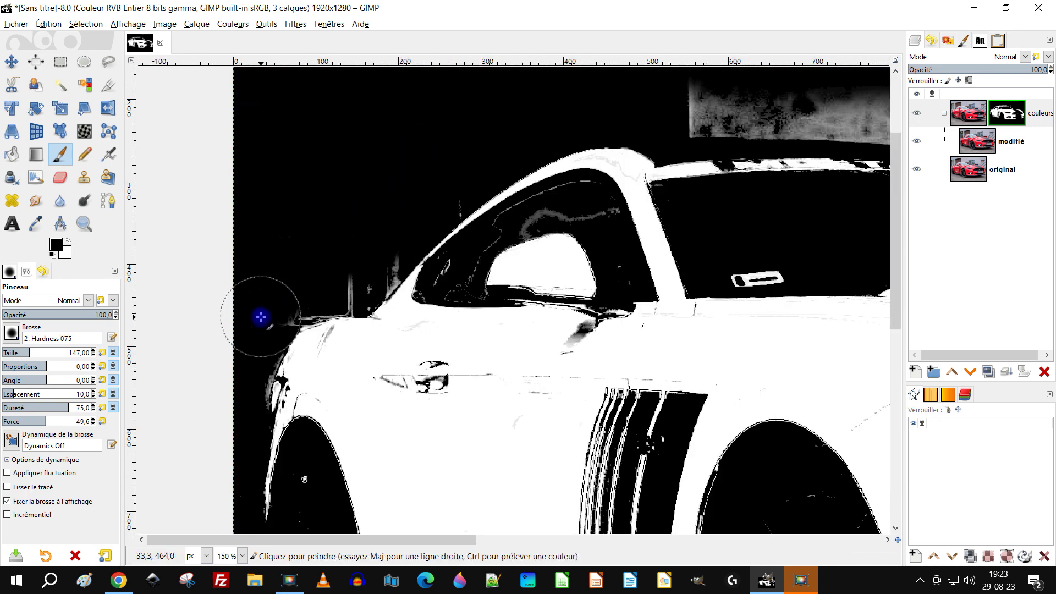
{"action": "scroll", "coordinate": [269, 311], "scroll_direction": "up", "scroll_amount": 3}
{"action": "mouse_move", "coordinate": [293, 346]}
{"action": "left_mouse_down"}
{"action": "mouse_move", "coordinate": [440, 294]}
{"action": "mouse_move", "coordinate": [502, 287]}
{"action": "mouse_move", "coordinate": [622, 172]}
{"action": "mouse_move", "coordinate": [586, 242]}
{"action": "mouse_move", "coordinate": [602, 219]}
{"action": "mouse_move", "coordinate": [580, 234]}
{"action": "mouse_move", "coordinate": [478, 229]}
{"action": "mouse_move", "coordinate": [503, 283]}
{"action": "mouse_move", "coordinate": [533, 288]}
{"action": "mouse_move", "coordinate": [570, 226]}
{"action": "mouse_move", "coordinate": [596, 217]}
{"action": "mouse_move", "coordinate": [563, 259]}
{"action": "mouse_move", "coordinate": [605, 209]}
{"action": "left_mouse_up"}
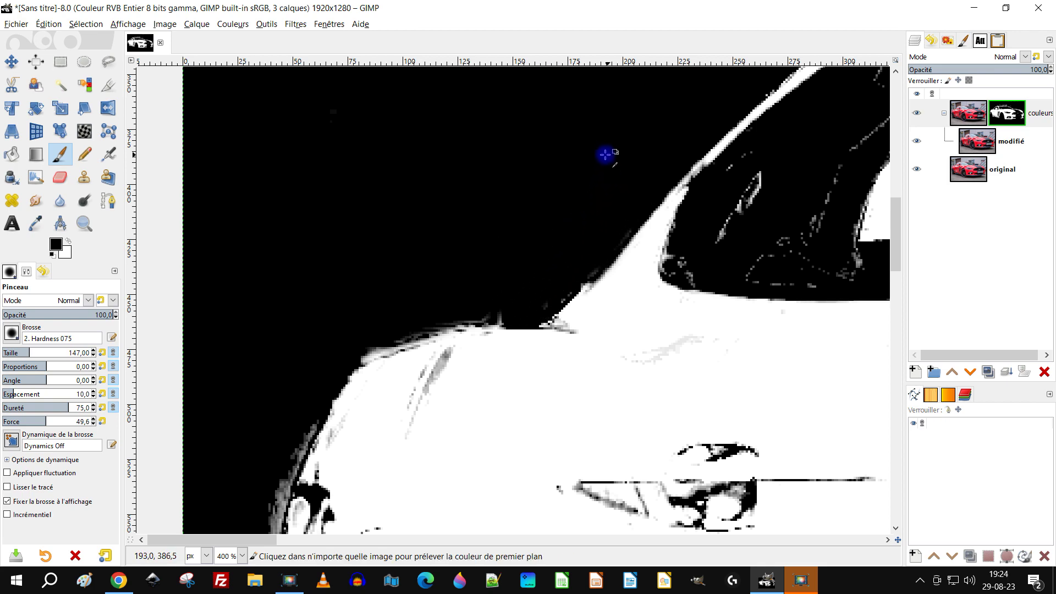
Paint black over the grey reflections inside the side window, around the door mirror, on the mask
{"action": "key", "text": "1"}
{"action": "scroll", "coordinate": [865, 217], "scroll_direction": "right", "scroll_amount": 5}
{"action": "scroll", "coordinate": [312, 193], "scroll_direction": "up", "scroll_amount": 3}
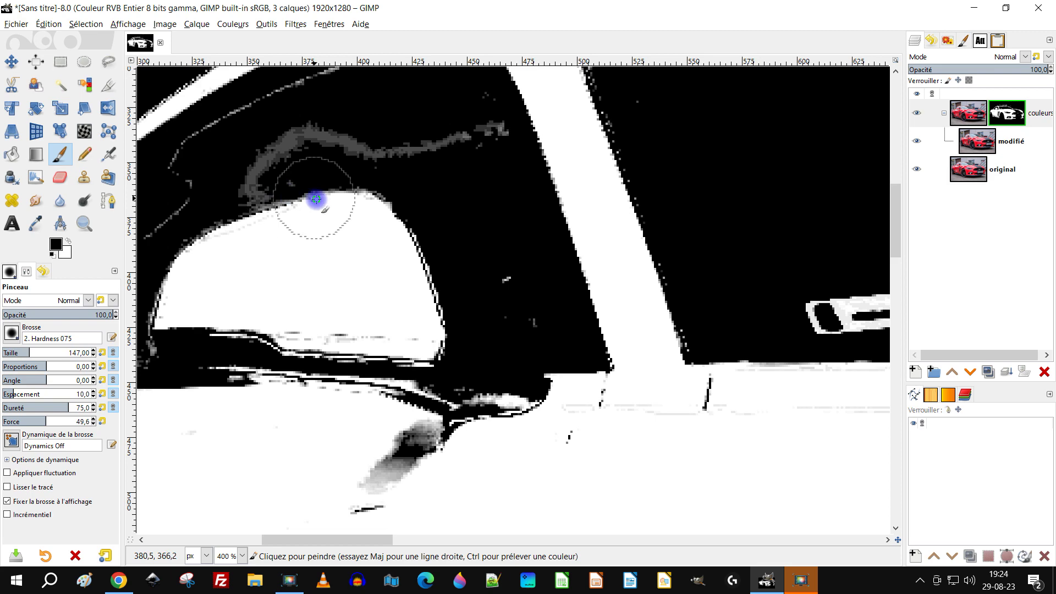
{"action": "mouse_move", "coordinate": [636, 224]}
{"action": "left_mouse_down"}
{"action": "mouse_move", "coordinate": [738, 240]}
{"action": "mouse_move", "coordinate": [749, 224]}
{"action": "mouse_move", "coordinate": [774, 382]}
{"action": "mouse_move", "coordinate": [766, 358]}
{"action": "mouse_move", "coordinate": [650, 238]}
{"action": "mouse_move", "coordinate": [566, 229]}
{"action": "mouse_move", "coordinate": [516, 259]}
{"action": "mouse_move", "coordinate": [573, 247]}
{"action": "mouse_move", "coordinate": [562, 223]}
{"action": "left_mouse_up"}
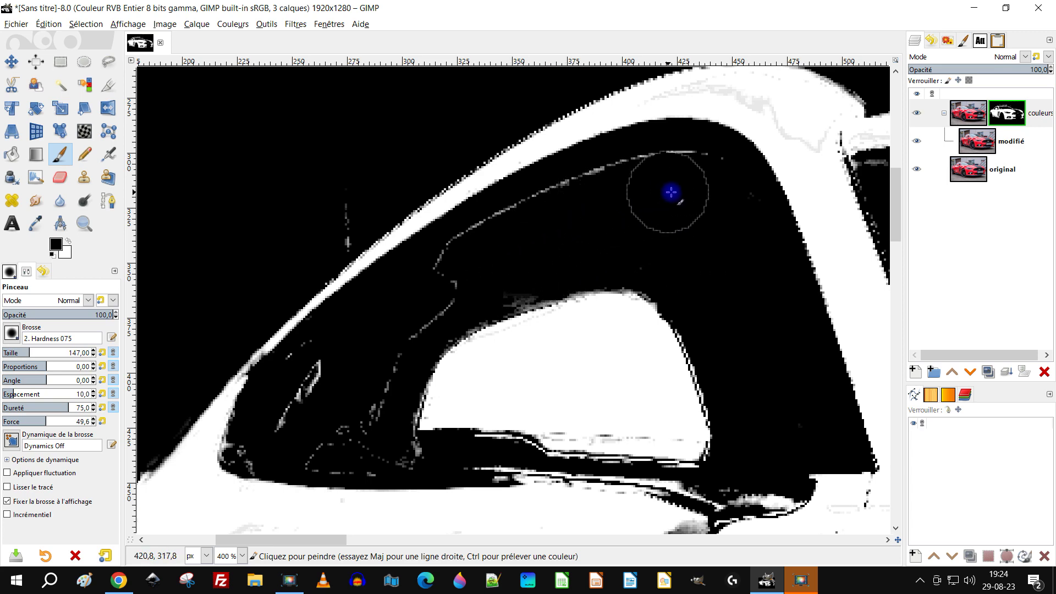
Paint out the grey wall patch above the windscreen and roof in black on the mask
{"action": "scroll", "coordinate": [710, 223], "scroll_direction": "down", "scroll_amount": 5, "text": "ctrl"}
{"action": "scroll", "coordinate": [659, 257], "scroll_direction": "up", "scroll_amount": 4, "text": "ctrl"}
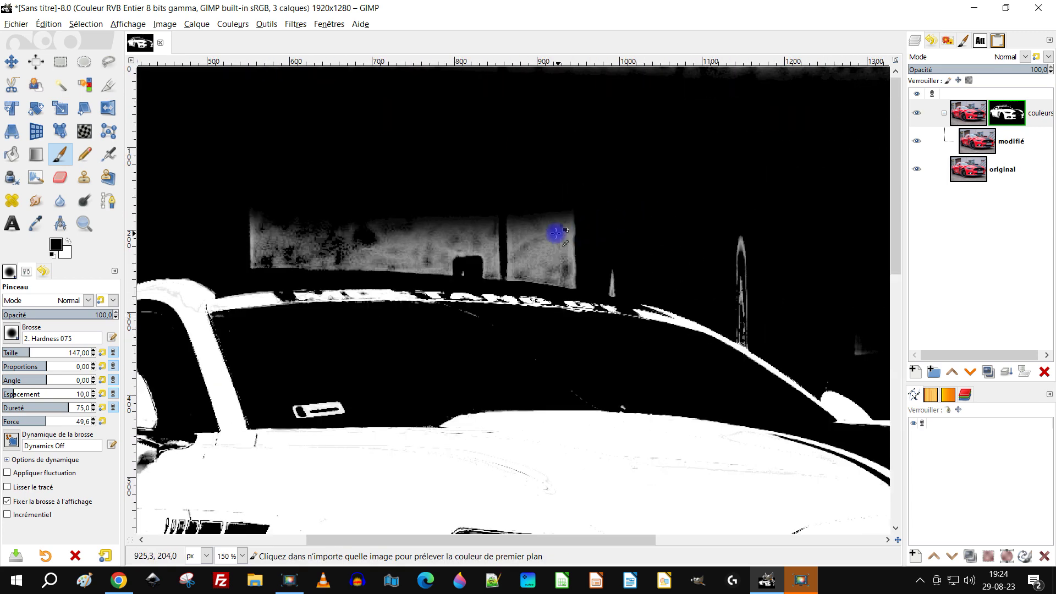
{"action": "mouse_move", "coordinate": [229, 255]}
{"action": "left_mouse_down"}
{"action": "mouse_move", "coordinate": [742, 274]}
{"action": "mouse_move", "coordinate": [236, 271]}
{"action": "mouse_move", "coordinate": [774, 323]}
{"action": "mouse_move", "coordinate": [636, 285]}
{"action": "mouse_move", "coordinate": [306, 276]}
{"action": "mouse_move", "coordinate": [321, 285]}
{"action": "mouse_move", "coordinate": [522, 286]}
{"action": "left_mouse_up"}
Paint black over the remaining grey streaks beside the far windscreen pillar and above the far edge of the bonnet
{"action": "scroll", "coordinate": [619, 226], "scroll_direction": "down", "scroll_amount": 3, "text": "ctrl"}
{"action": "scroll", "coordinate": [582, 264], "scroll_direction": "up", "scroll_amount": 3}
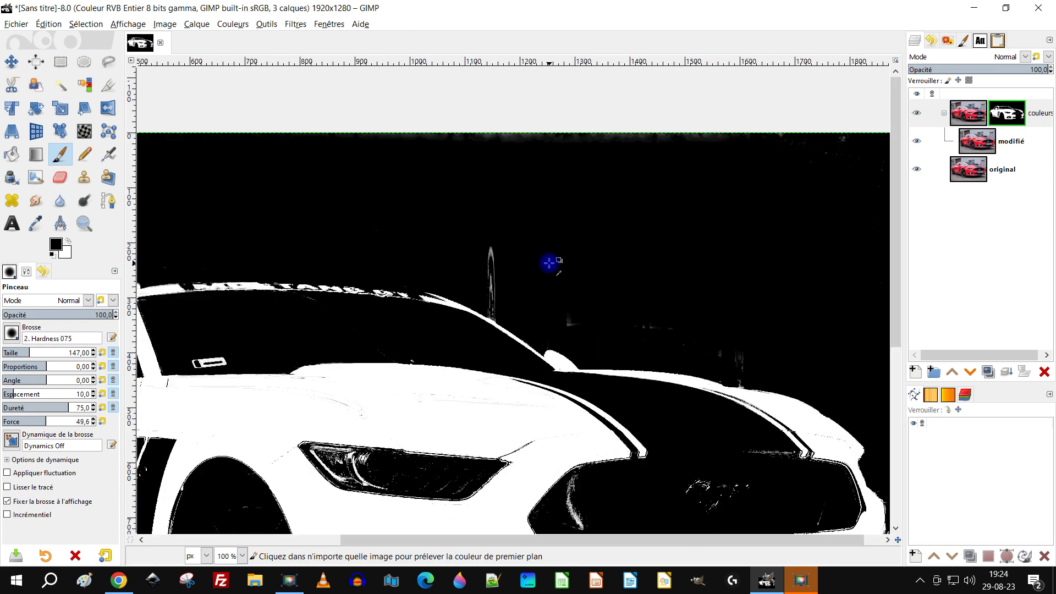
{"action": "mouse_move", "coordinate": [435, 262]}
{"action": "left_mouse_down"}
{"action": "mouse_move", "coordinate": [450, 335]}
{"action": "mouse_move", "coordinate": [444, 311]}
{"action": "mouse_move", "coordinate": [707, 360]}
{"action": "mouse_move", "coordinate": [598, 373]}
{"action": "mouse_move", "coordinate": [778, 392]}
{"action": "mouse_move", "coordinate": [736, 405]}
{"action": "left_mouse_up"}
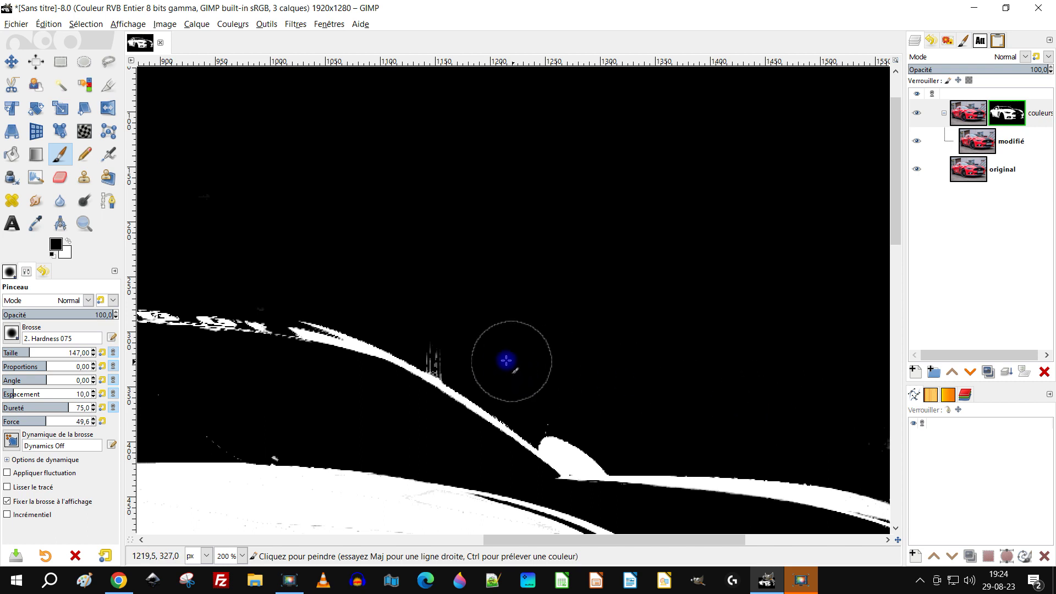
{"action": "scroll", "coordinate": [457, 346], "scroll_direction": "up", "scroll_amount": 3, "text": "ctrl"}
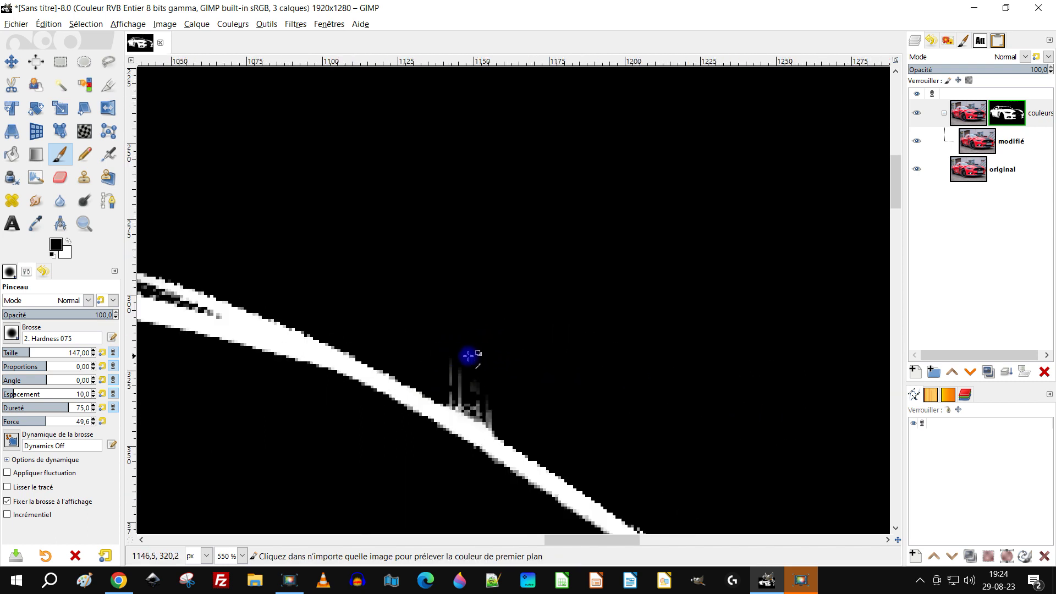
{"action": "mouse_move", "coordinate": [467, 352]}
{"action": "left_mouse_down"}
{"action": "mouse_move", "coordinate": [497, 395]}
{"action": "mouse_move", "coordinate": [467, 373]}
{"action": "mouse_move", "coordinate": [500, 401]}
{"action": "mouse_move", "coordinate": [470, 370]}
{"action": "mouse_move", "coordinate": [467, 380]}
{"action": "left_mouse_up"}
{"action": "scroll", "coordinate": [466, 380], "scroll_direction": "down", "scroll_amount": 6, "text": "ctrl"}
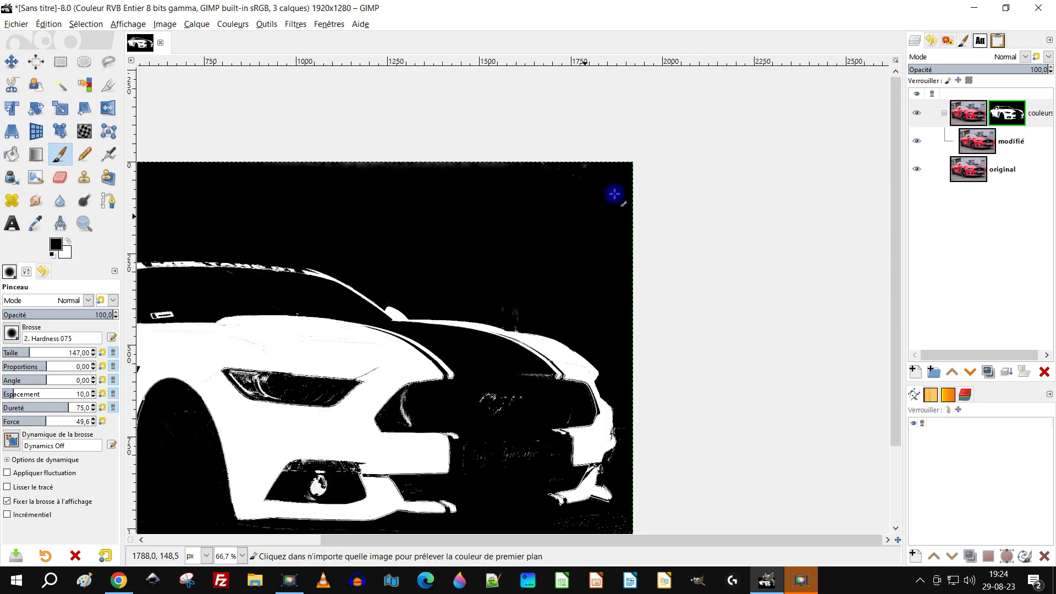
{"action": "scroll", "coordinate": [523, 308], "scroll_direction": "up", "scroll_amount": 5, "text": "ctrl"}
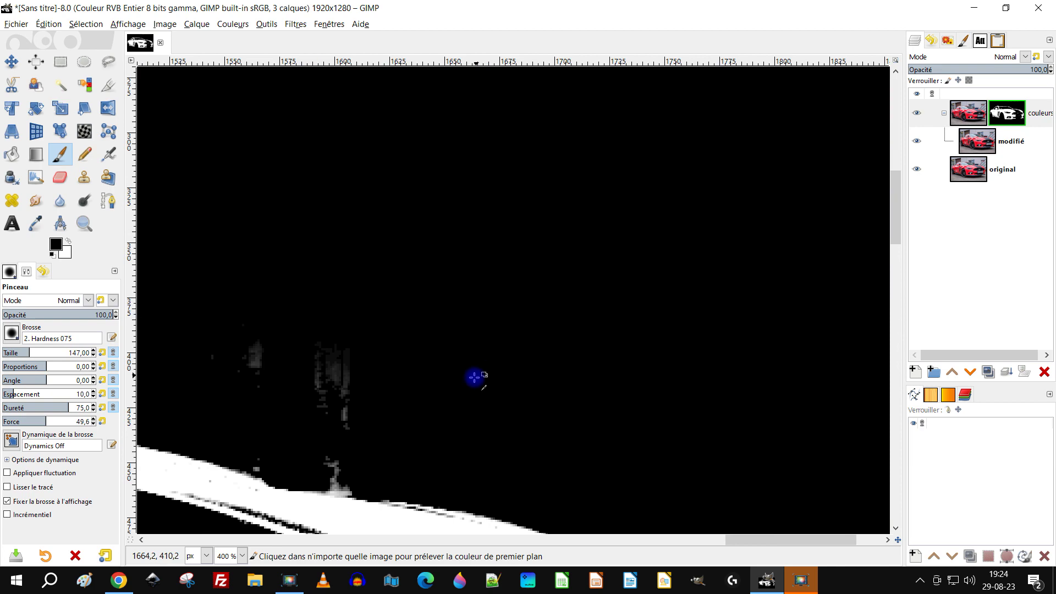
{"action": "mouse_move", "coordinate": [215, 362]}
{"action": "left_mouse_down"}
{"action": "mouse_move", "coordinate": [273, 352]}
{"action": "mouse_move", "coordinate": [325, 399]}
{"action": "mouse_move", "coordinate": [347, 439]}
{"action": "mouse_move", "coordinate": [336, 458]}
{"action": "mouse_move", "coordinate": [357, 463]}
{"action": "mouse_move", "coordinate": [314, 459]}
{"action": "left_mouse_up"}
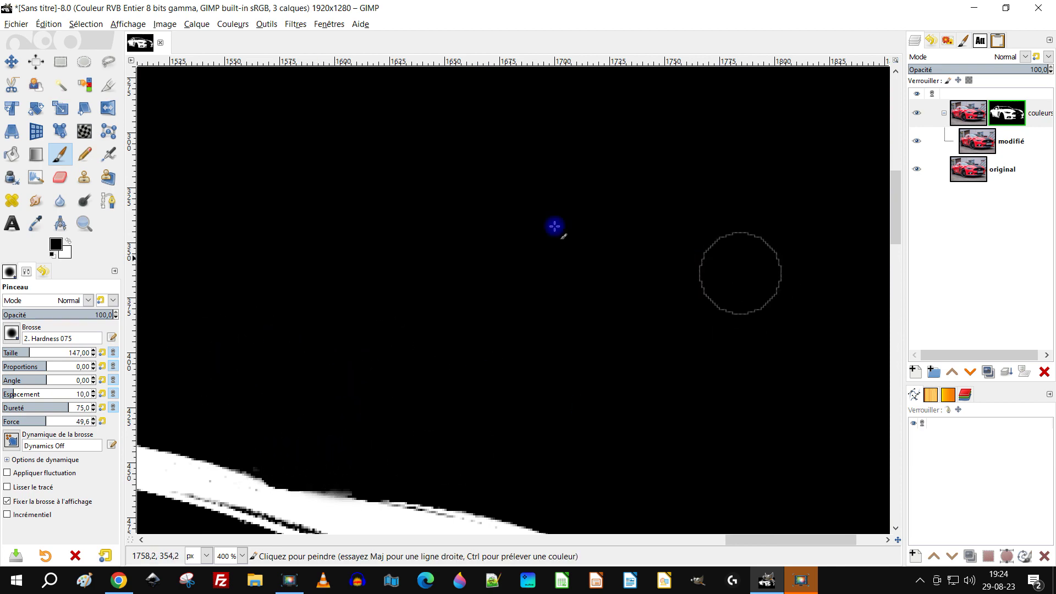
Stop showing the couleurs group's layer mask so the whole car photo is displayed
{"action": "scroll", "coordinate": [573, 195], "scroll_direction": "down", "scroll_amount": 8, "text": "ctrl"}
{"action": "scroll", "coordinate": [616, 209], "scroll_direction": "up", "scroll_amount": 2, "text": "ctrl"}
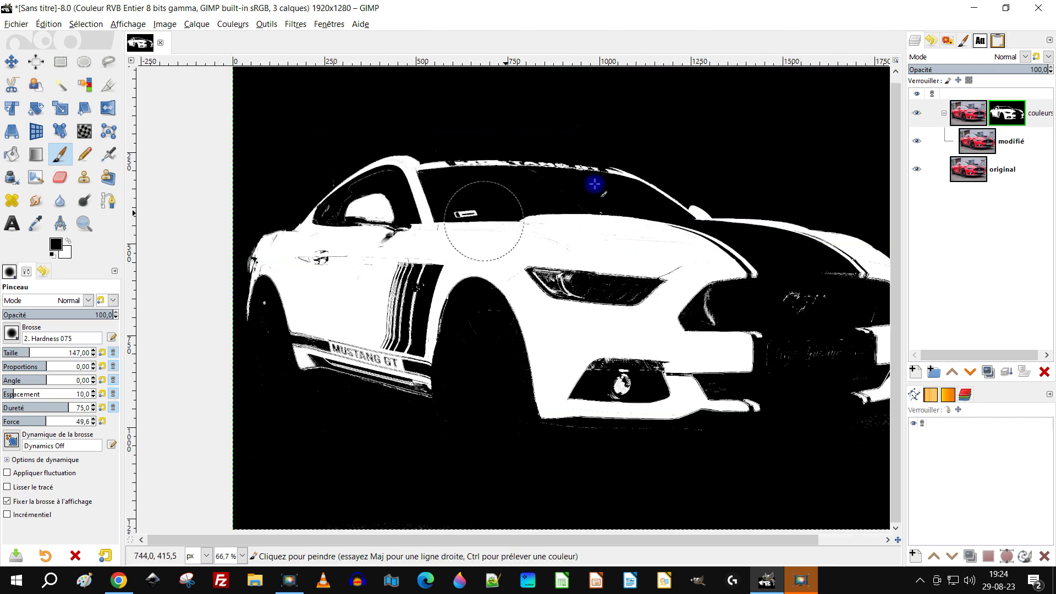
{"action": "right_click", "coordinate": [1019, 122]}
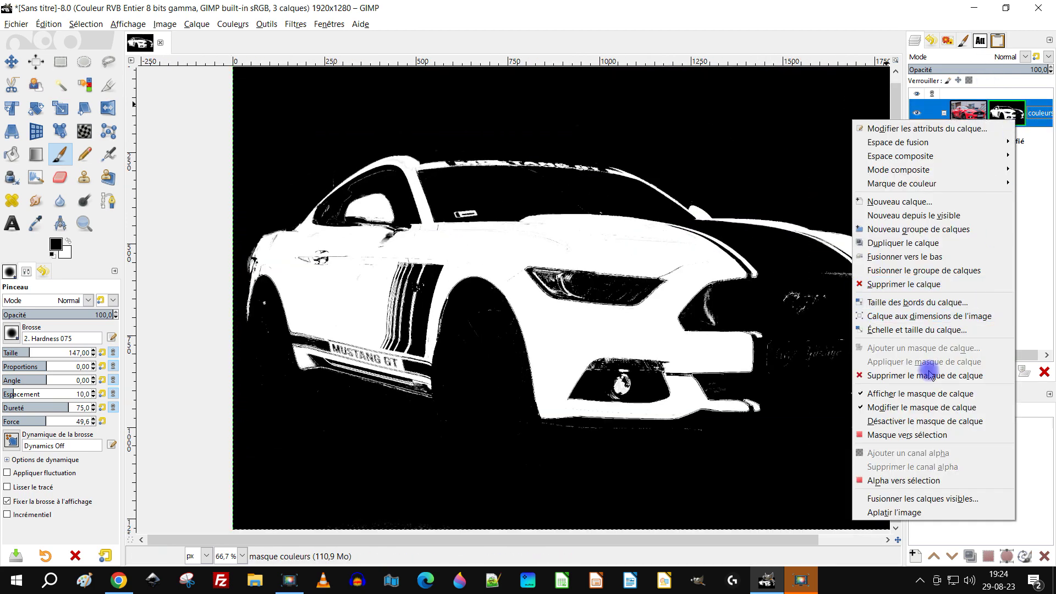
{"action": "left_click", "coordinate": [881, 394]}
{"action": "scroll", "coordinate": [584, 235], "scroll_direction": "right", "scroll_amount": 3}
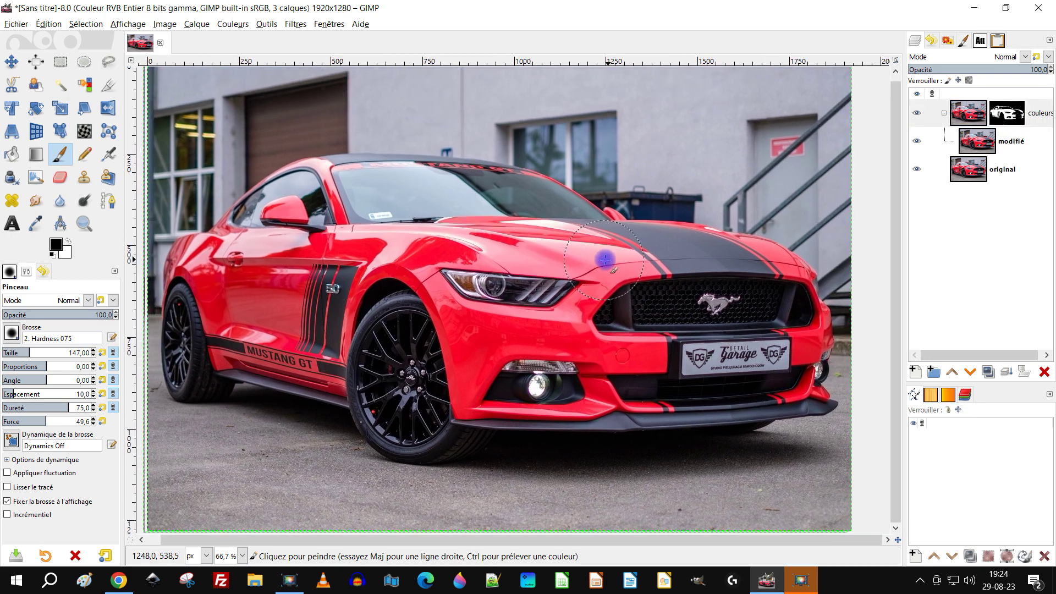
{"action": "key", "text": "minus"}
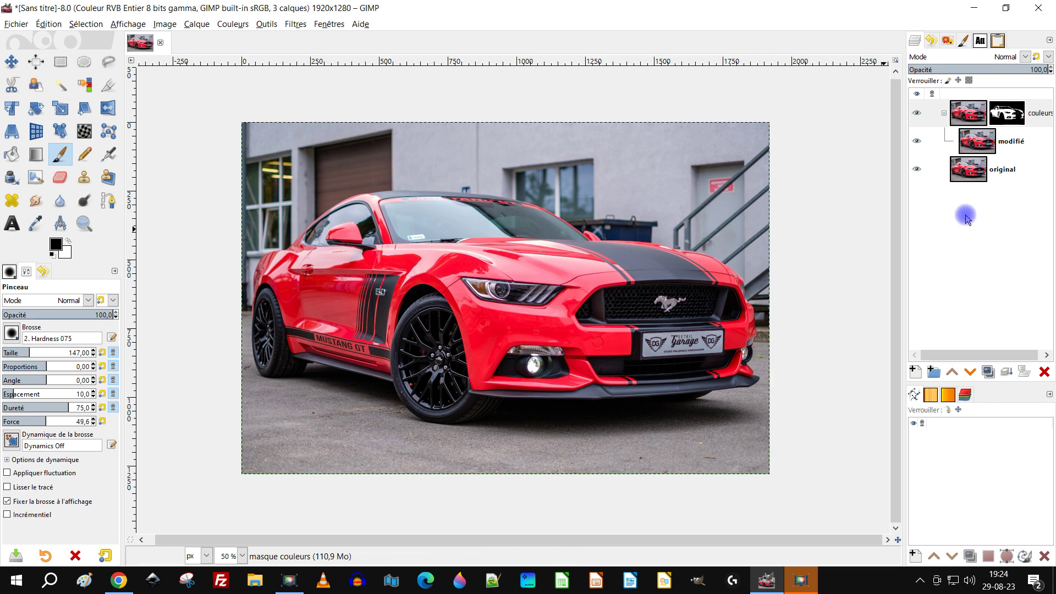
Duplicate the modifié layer, hide the copy and make the modifié layer active
{"action": "left_click", "coordinate": [984, 140]}
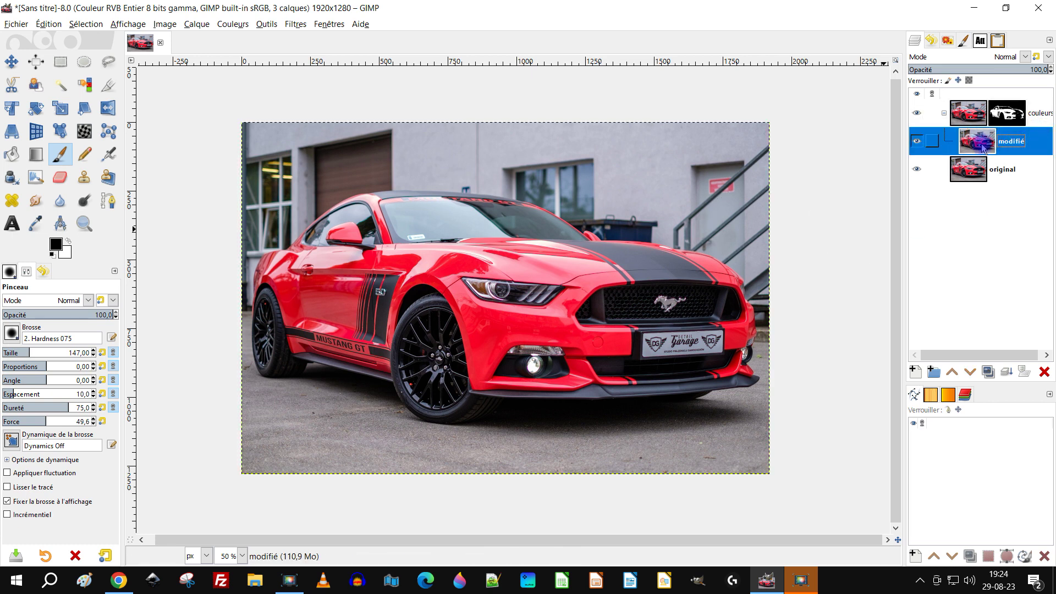
{"action": "left_click", "coordinate": [988, 372]}
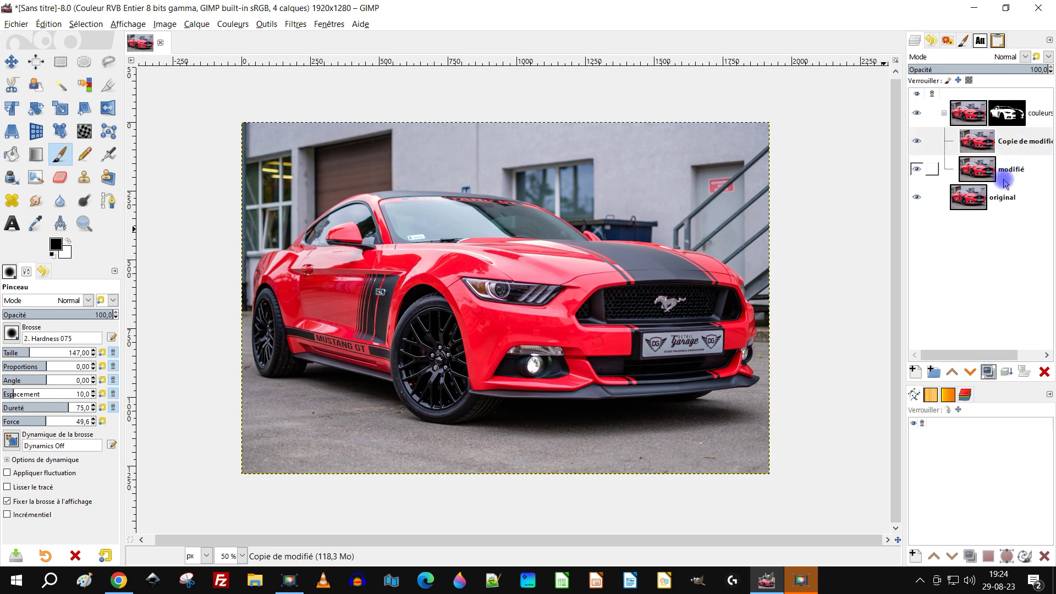
{"action": "left_click", "coordinate": [917, 142]}
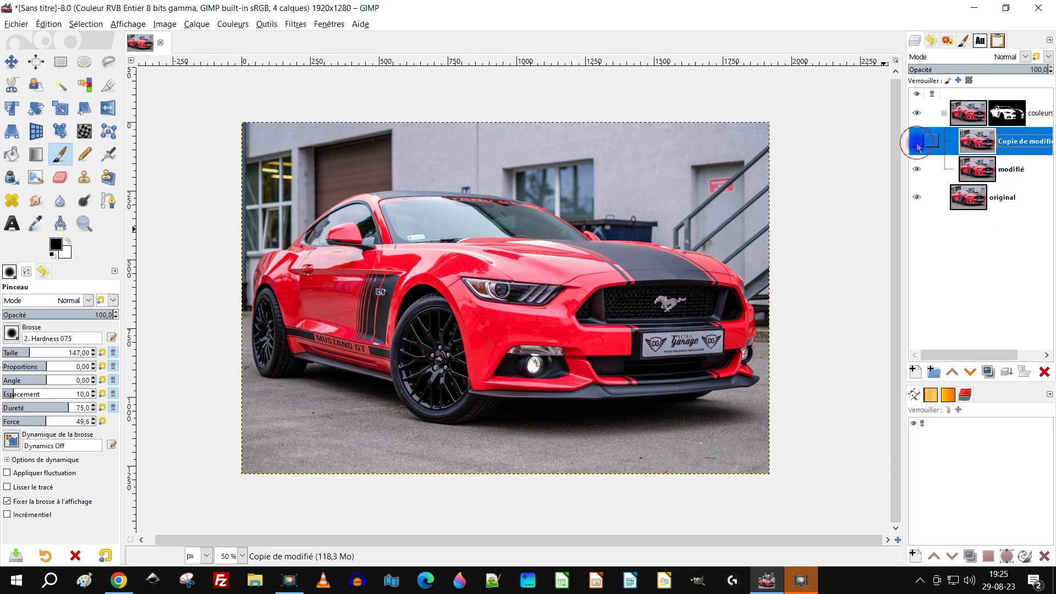
{"action": "left_click", "coordinate": [971, 175]}
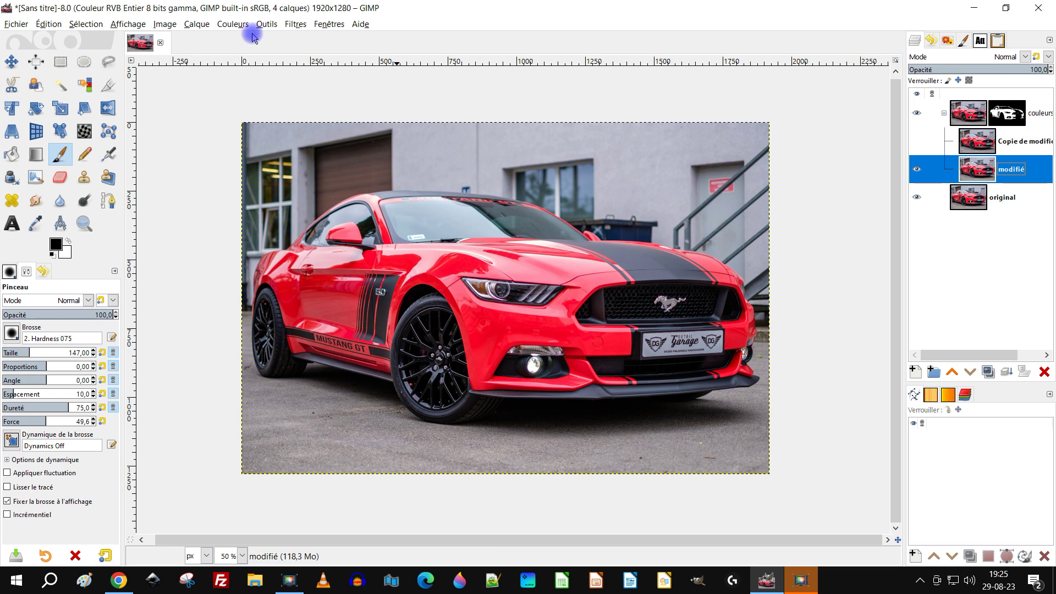
Open Hue-Saturation on the modifié layer, set the hue to 57.4 for a yellow body and inspect the lower sill
{"action": "left_click", "coordinate": [230, 25]}
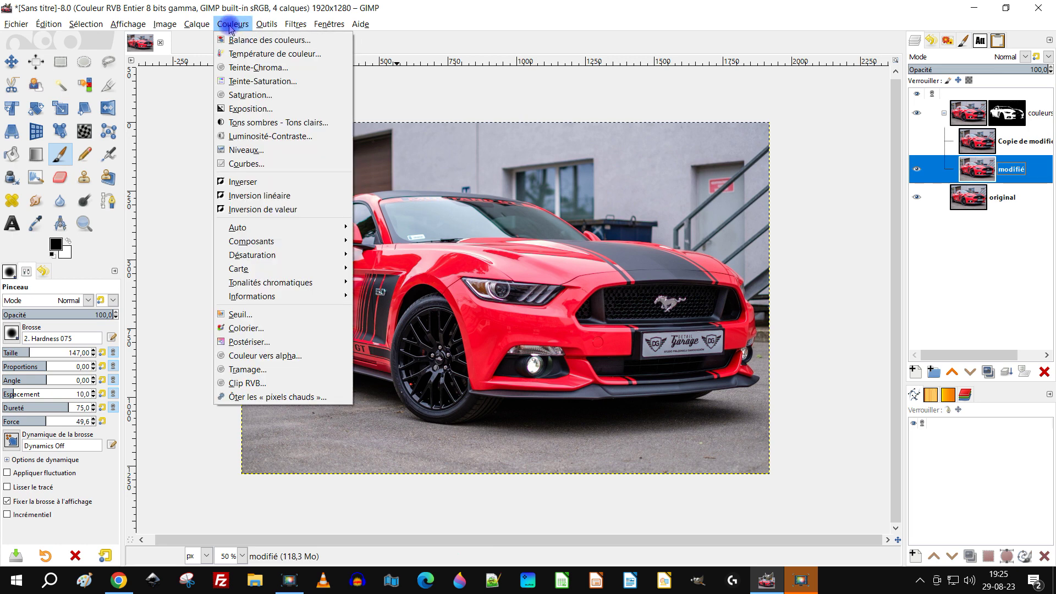
{"action": "left_click", "coordinate": [264, 82]}
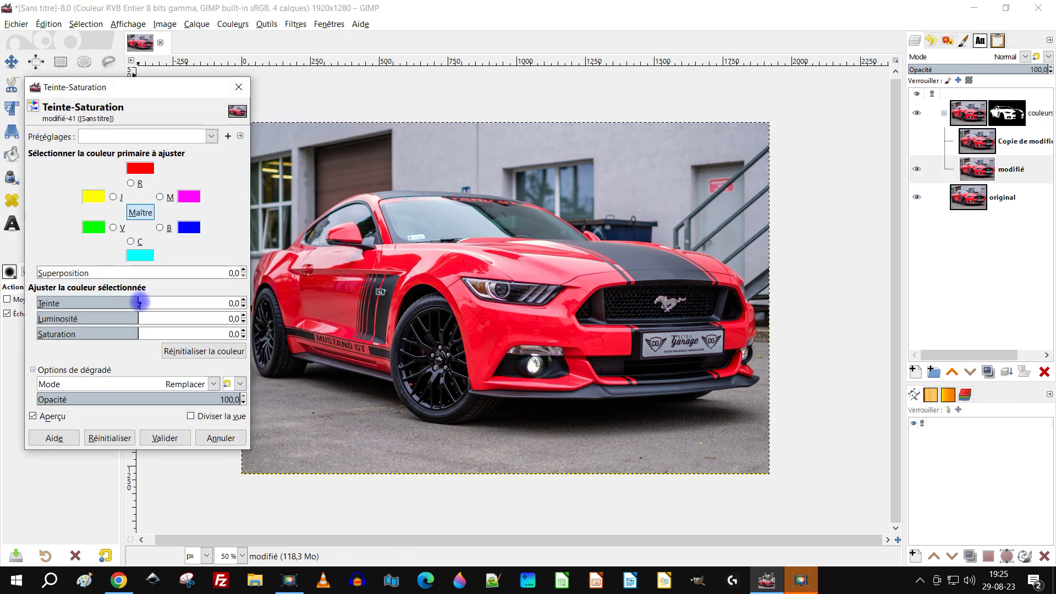
{"action": "left_click_drag", "start_coordinate": [147, 303], "coordinate": [169, 302]}
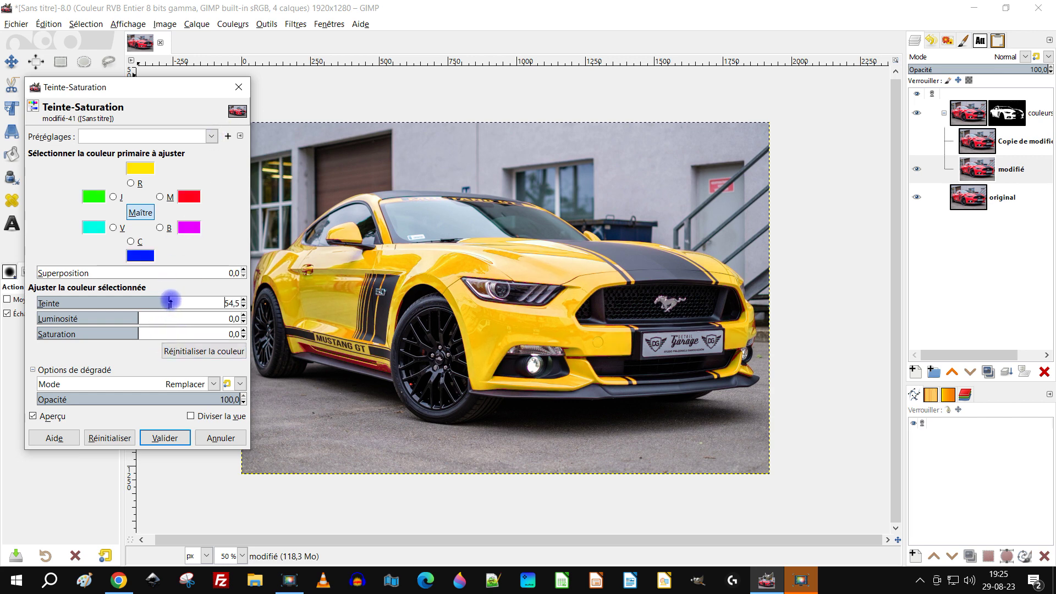
{"action": "left_click_drag", "start_coordinate": [172, 301], "coordinate": [171, 301]}
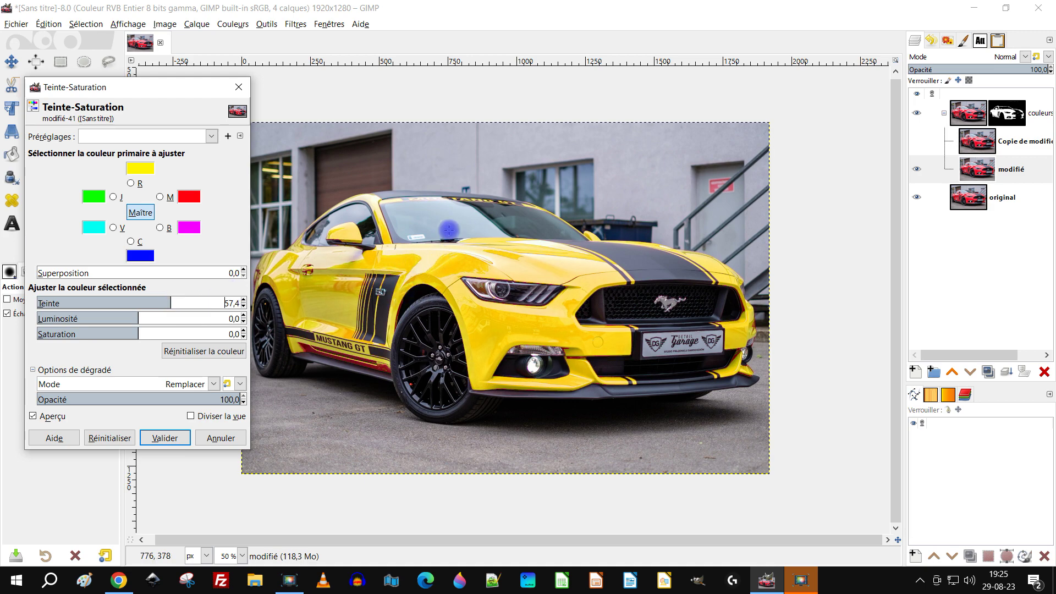
{"action": "scroll", "coordinate": [326, 365], "scroll_direction": "up", "scroll_amount": 3}
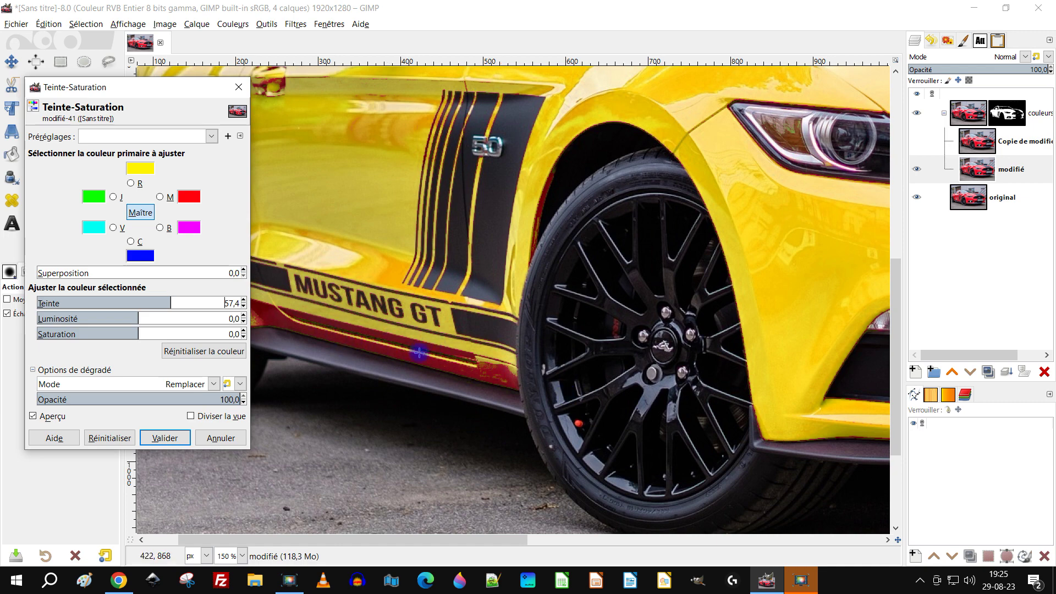
{"action": "scroll", "coordinate": [412, 345], "scroll_direction": "down", "scroll_amount": 3}
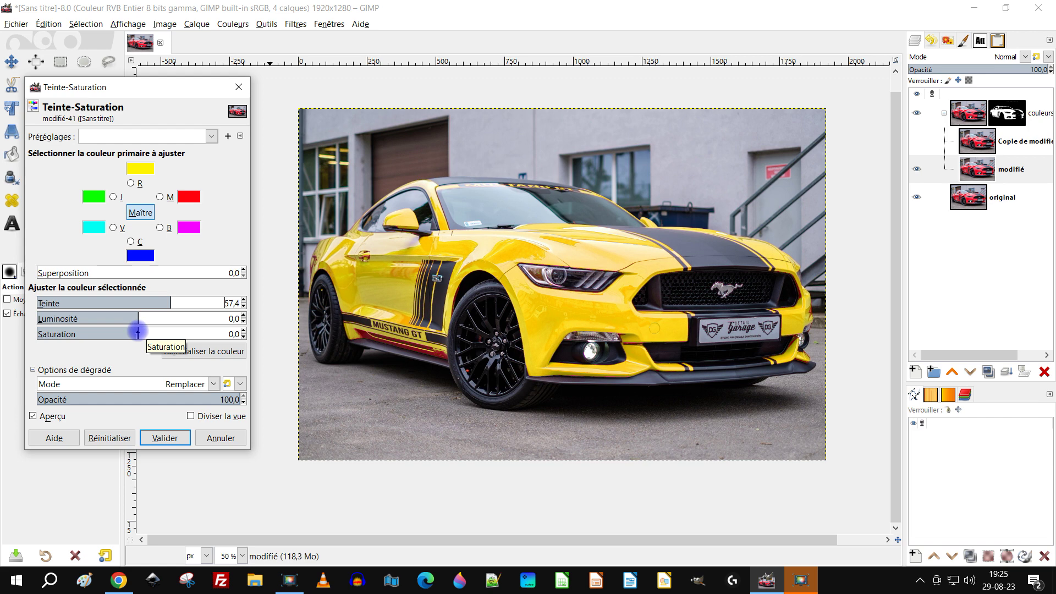
Set the saturation to -18.4 and the hue to 38.9 for an orange body, and apply the Hue-Saturation adjustment
{"action": "left_click_drag", "start_coordinate": [138, 333], "coordinate": [122, 334]}
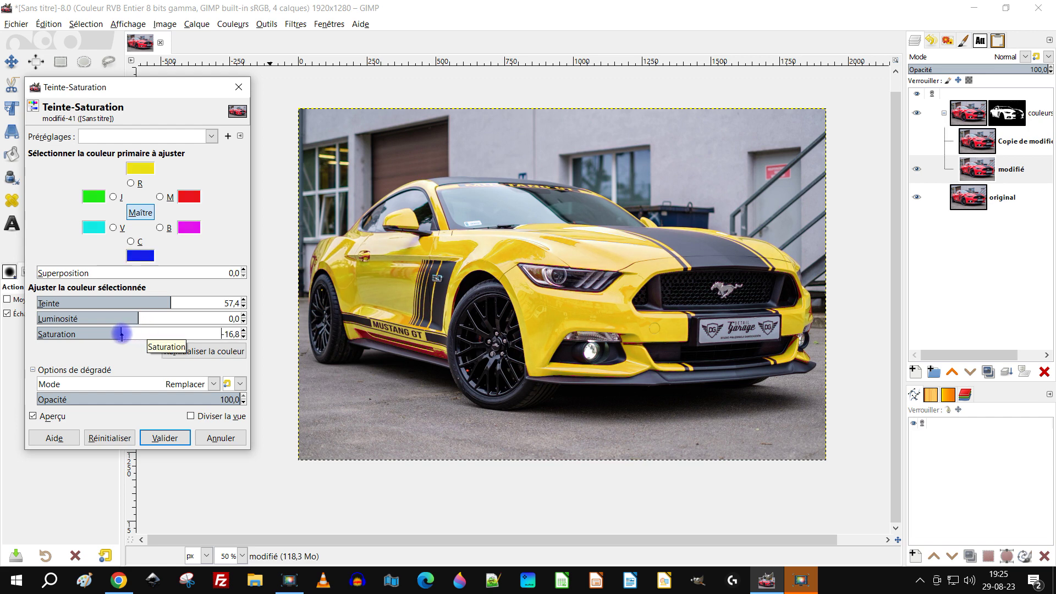
{"action": "left_click_drag", "start_coordinate": [112, 334], "coordinate": [138, 337]}
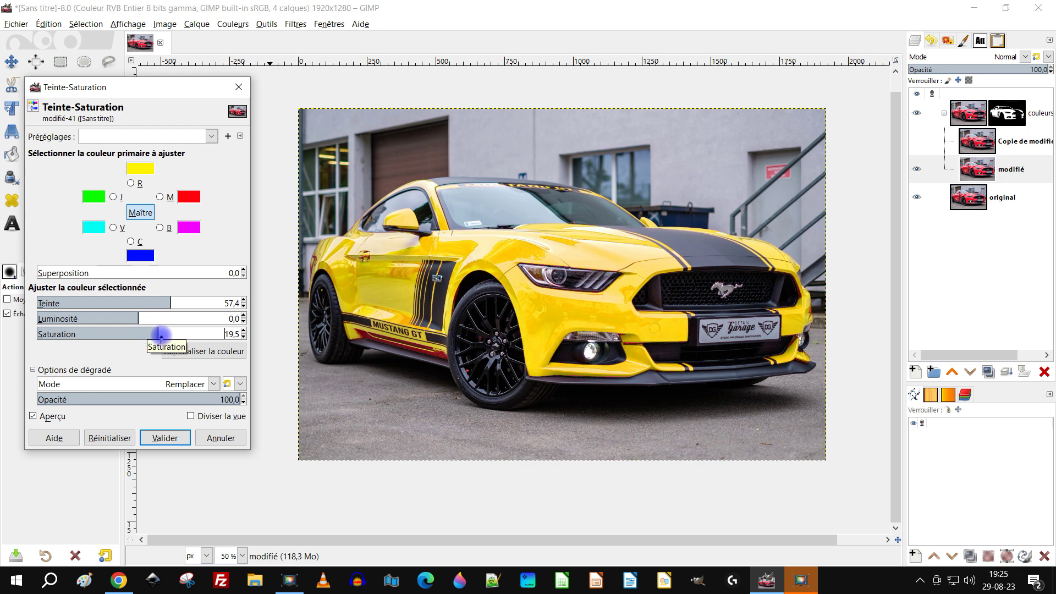
{"action": "left_click_drag", "start_coordinate": [162, 333], "coordinate": [114, 334]}
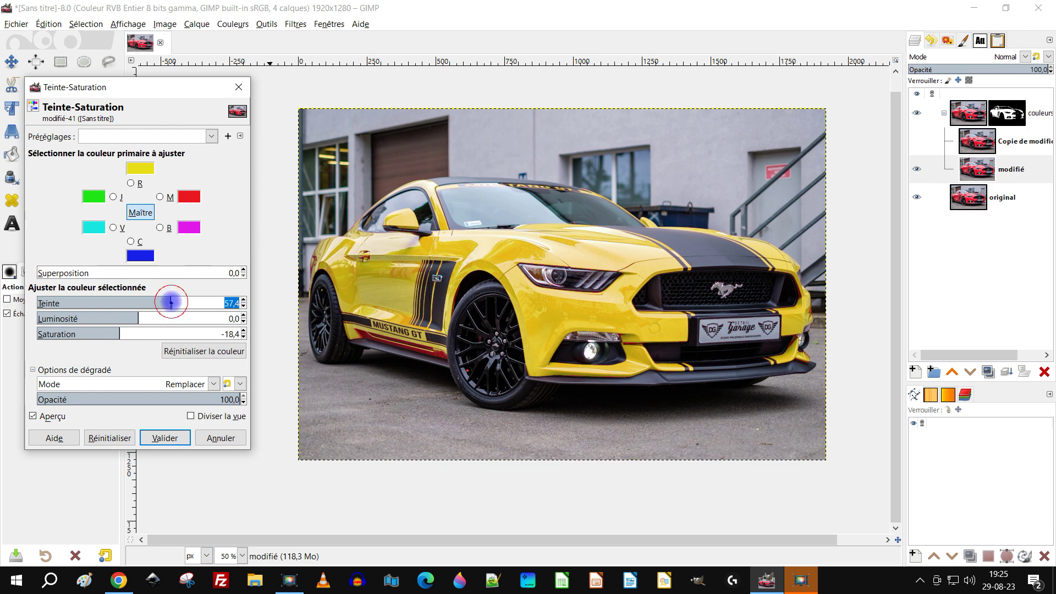
{"action": "left_click_drag", "start_coordinate": [172, 303], "coordinate": [161, 302]}
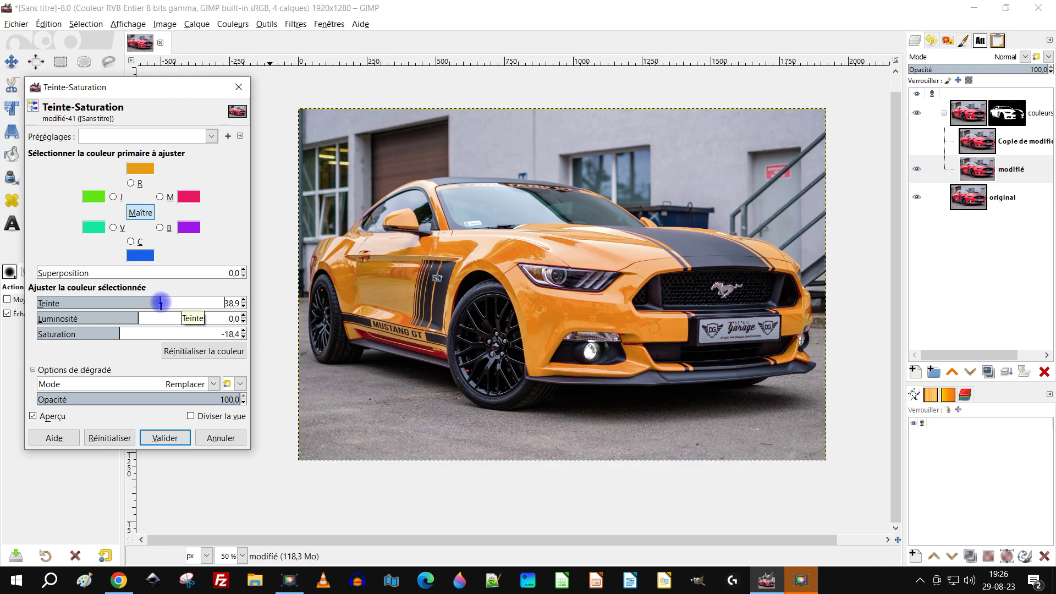
{"action": "left_click", "coordinate": [165, 437]}
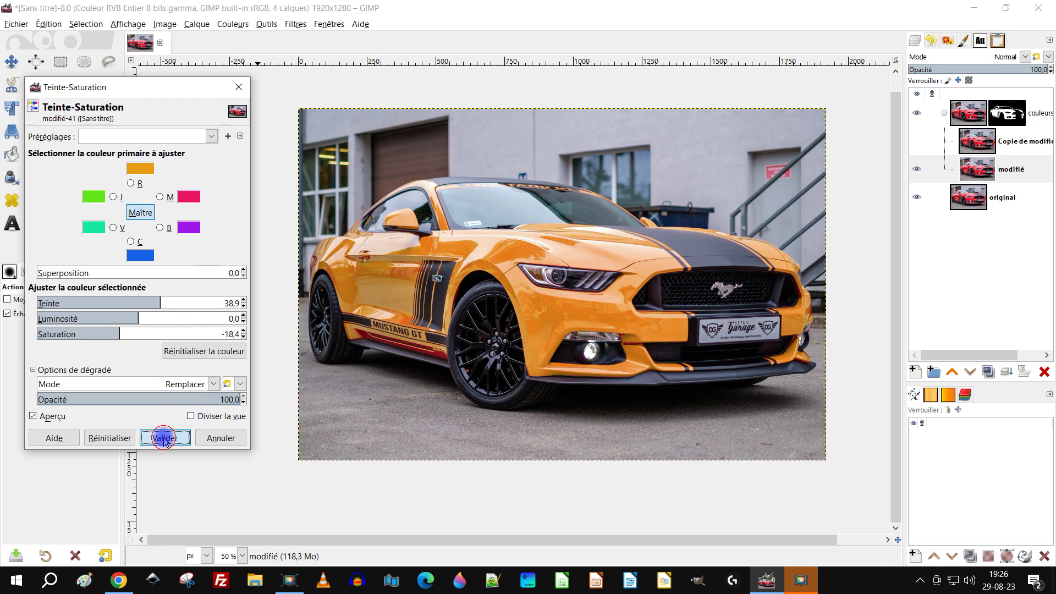
Rename the modifié layer inside the couleurs group as orange
{"action": "scroll", "coordinate": [418, 389], "scroll_direction": "up", "scroll_amount": 3}
{"action": "scroll", "coordinate": [405, 377], "scroll_direction": "up", "scroll_amount": 1}
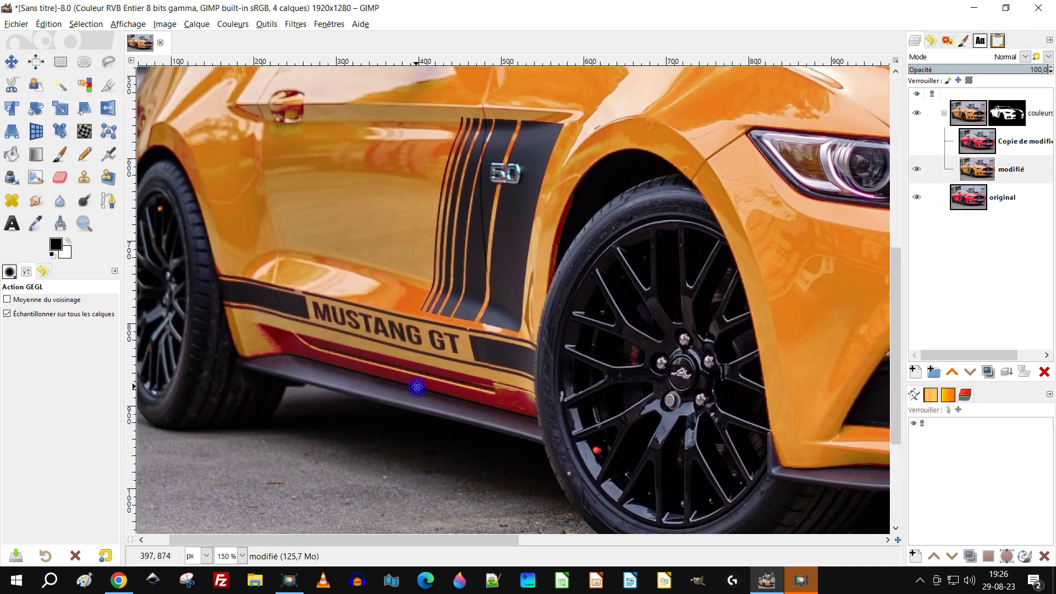
{"action": "left_click", "coordinate": [1008, 115]}
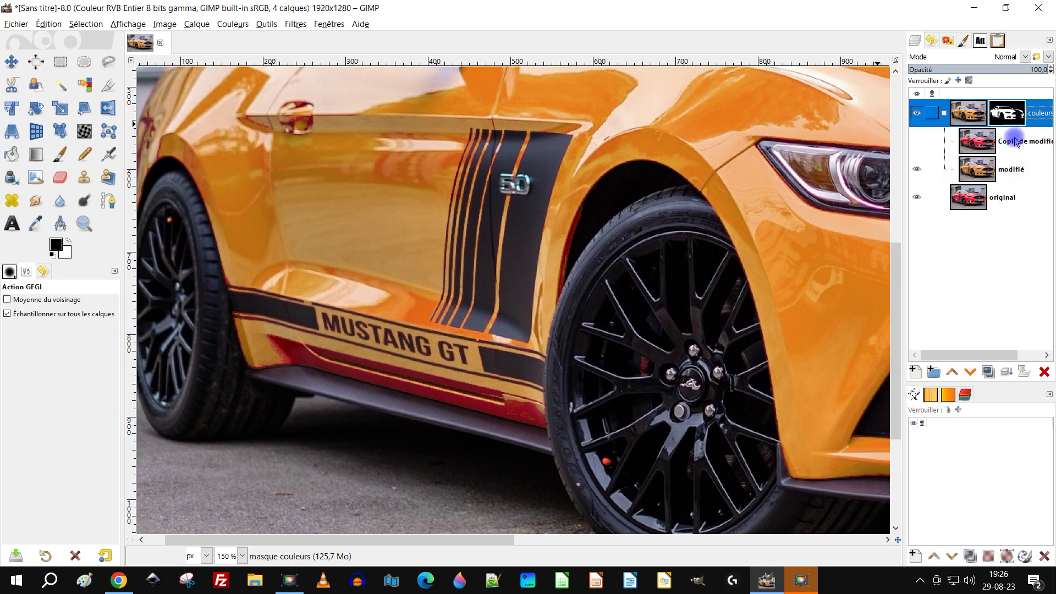
{"action": "double_click", "coordinate": [1009, 169]}
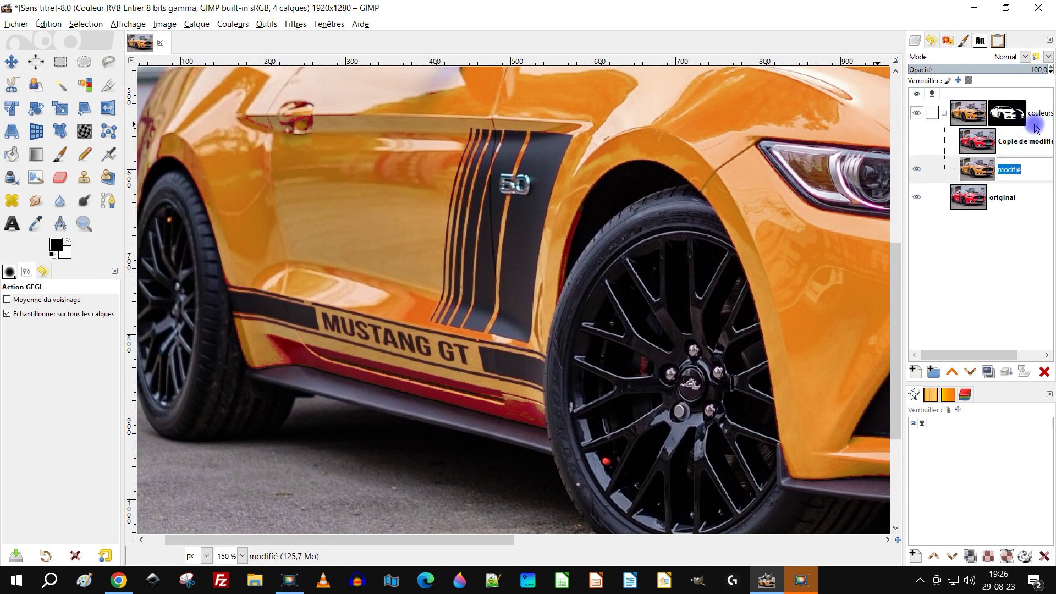
{"action": "type", "text": "oran"}
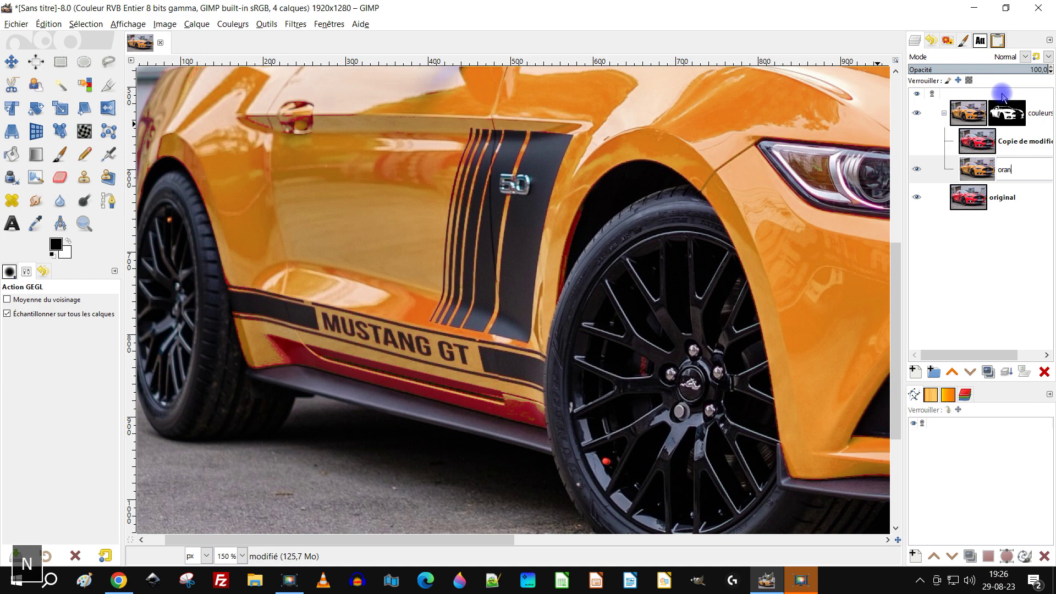
{"action": "type", "text": "ge"}
{"action": "key", "text": "Return"}
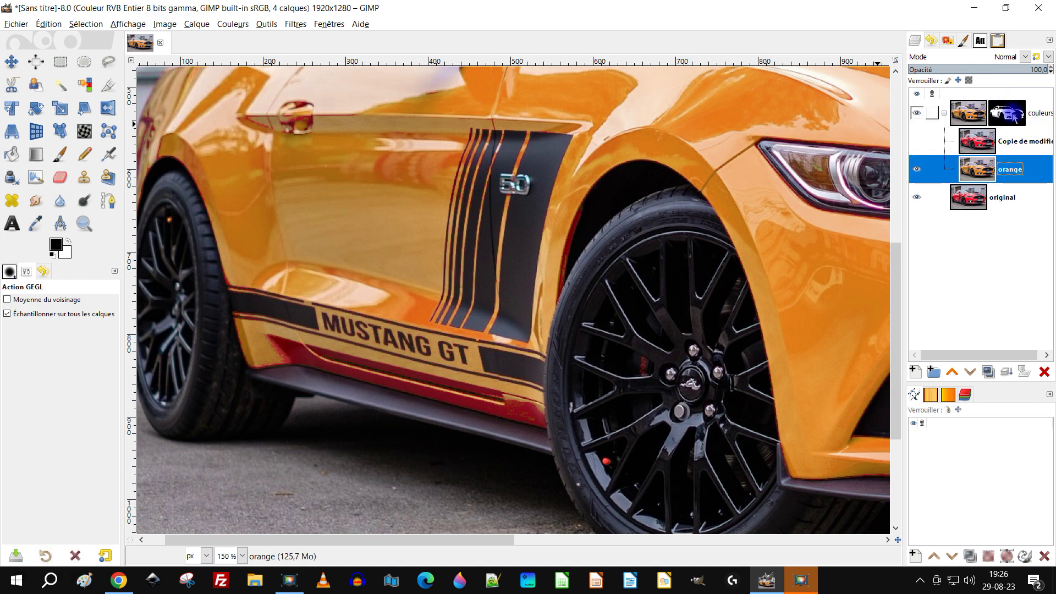
Make the couleurs group's mask active and paint white with the Paintbrush over the red sill area below the MUSTANG GT lettering
{"action": "left_click", "coordinate": [1010, 117]}
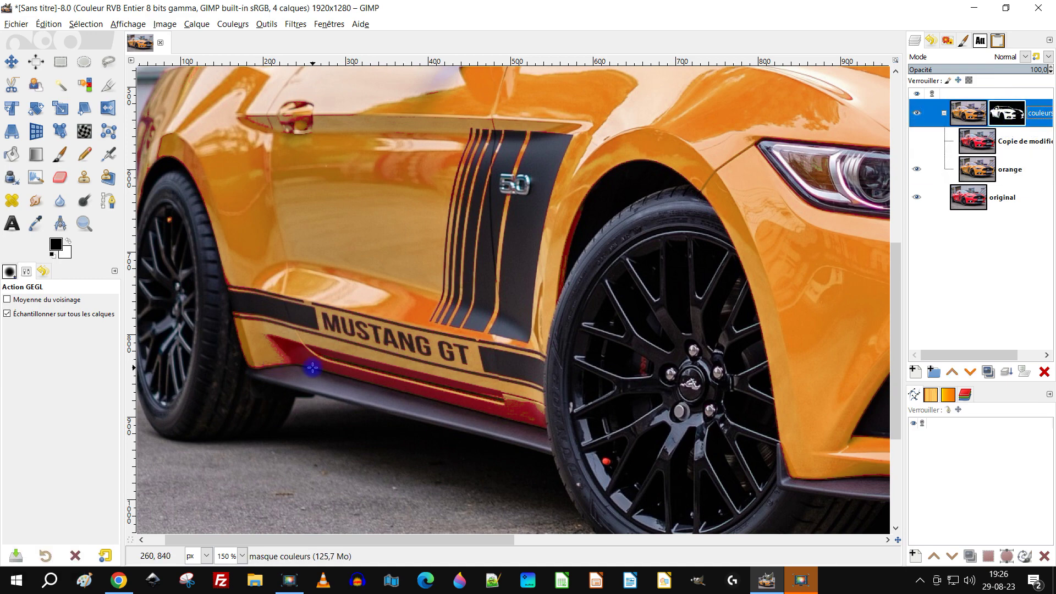
{"action": "scroll", "coordinate": [305, 362], "scroll_direction": "up", "scroll_amount": 1}
{"action": "left_click", "coordinate": [59, 157]}
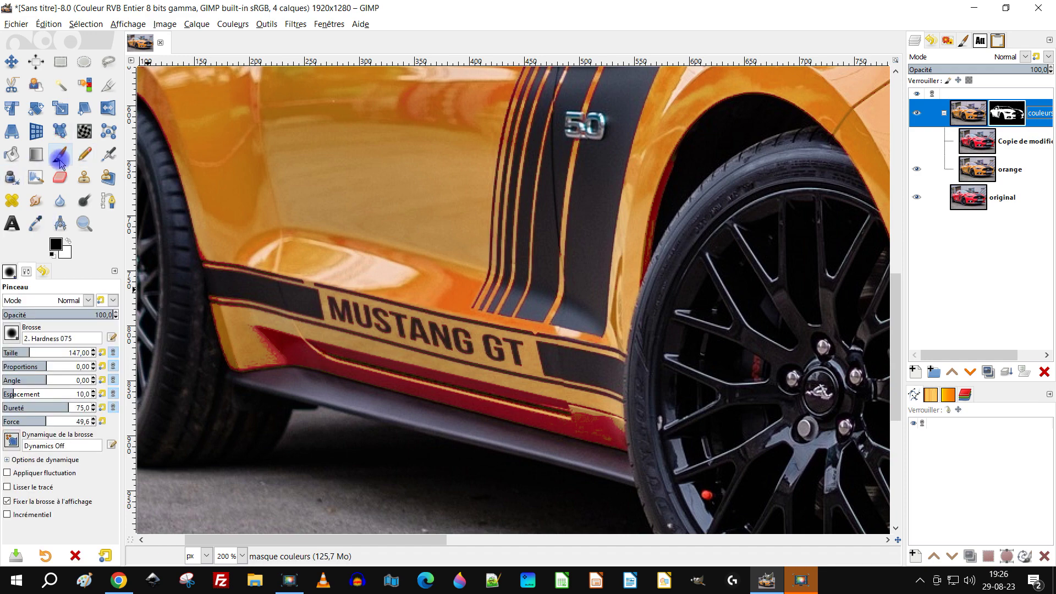
{"action": "left_click", "coordinate": [67, 241]}
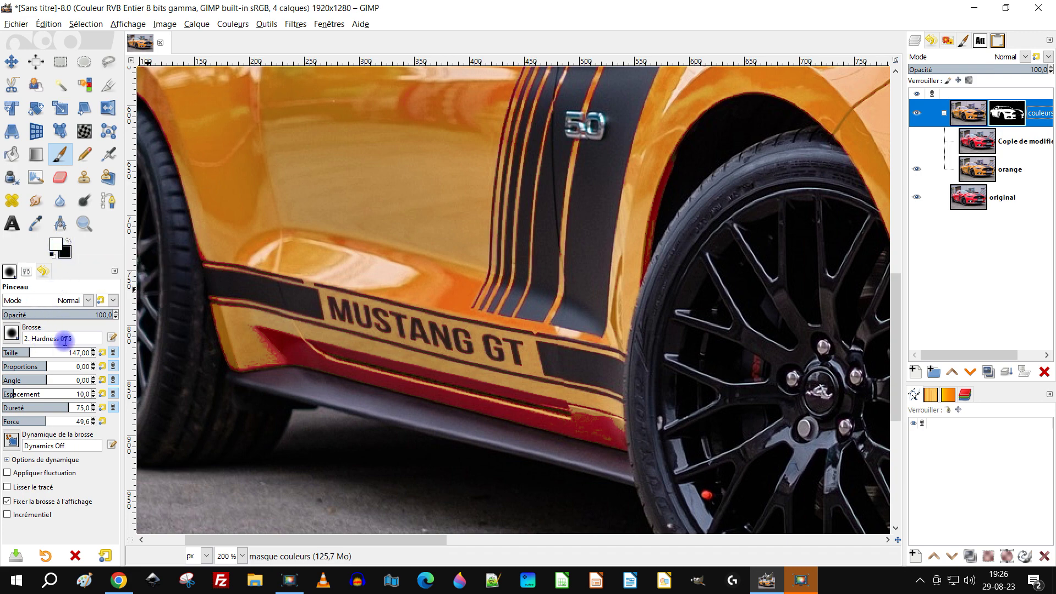
{"action": "scroll", "coordinate": [363, 358], "scroll_direction": "up", "scroll_amount": 2}
{"action": "left_click_drag", "start_coordinate": [271, 358], "coordinate": [362, 323]}
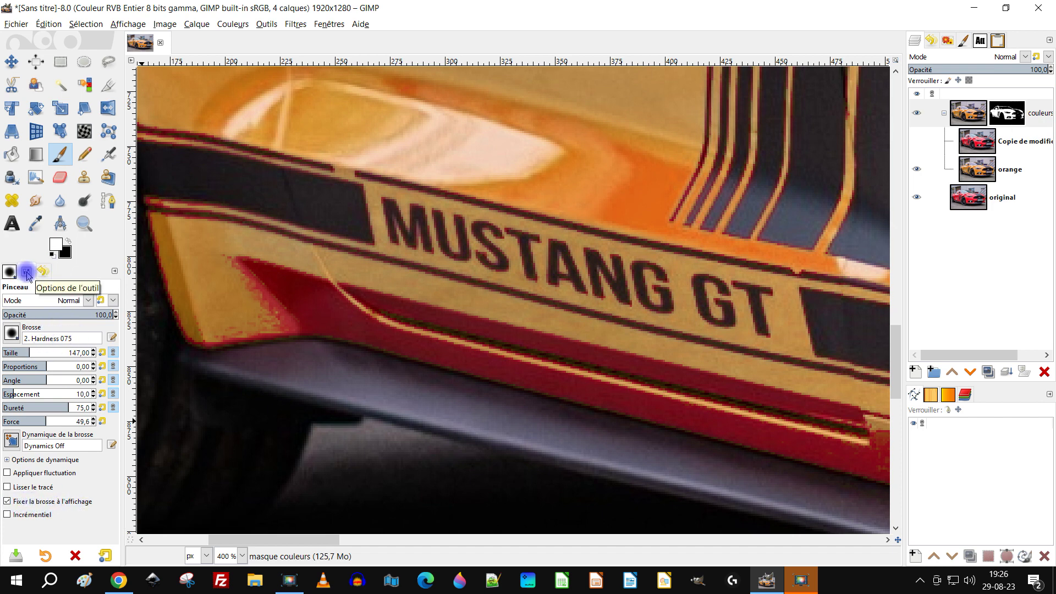
{"action": "mouse_move", "coordinate": [438, 312]}
{"action": "left_mouse_down"}
{"action": "mouse_move", "coordinate": [240, 287]}
{"action": "mouse_move", "coordinate": [246, 310]}
{"action": "mouse_move", "coordinate": [325, 297]}
{"action": "mouse_move", "coordinate": [438, 312]}
{"action": "mouse_move", "coordinate": [855, 418]}
{"action": "mouse_move", "coordinate": [365, 317]}
{"action": "mouse_move", "coordinate": [225, 314]}
{"action": "left_mouse_up"}
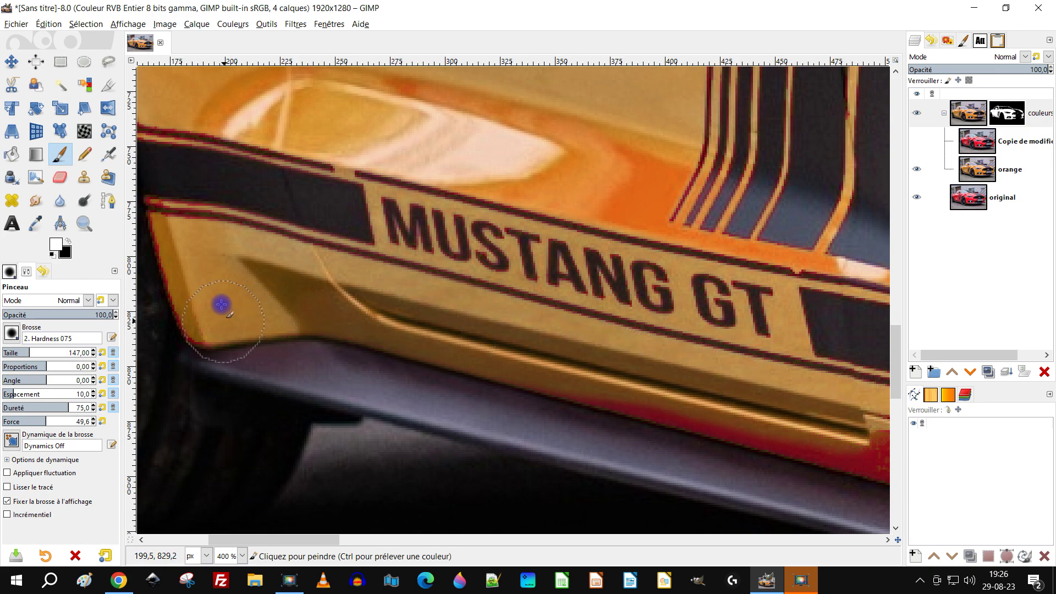
Paint white on the mask along the thin stripe under the lettering and over the first letters of MUSTANG
{"action": "scroll", "coordinate": [568, 323], "scroll_direction": "left", "scroll_amount": 5}
{"action": "scroll", "coordinate": [488, 335], "scroll_direction": "up", "scroll_amount": 3}
{"action": "mouse_move", "coordinate": [467, 350]}
{"action": "left_mouse_down"}
{"action": "mouse_move", "coordinate": [408, 242]}
{"action": "mouse_move", "coordinate": [377, 91]}
{"action": "mouse_move", "coordinate": [460, 139]}
{"action": "mouse_move", "coordinate": [446, 132]}
{"action": "mouse_move", "coordinate": [468, 131]}
{"action": "mouse_move", "coordinate": [420, 114]}
{"action": "mouse_move", "coordinate": [672, 181]}
{"action": "mouse_move", "coordinate": [616, 185]}
{"action": "mouse_move", "coordinate": [552, 239]}
{"action": "mouse_move", "coordinate": [581, 171]}
{"action": "mouse_move", "coordinate": [660, 226]}
{"action": "left_mouse_up"}
{"action": "scroll", "coordinate": [660, 227], "scroll_direction": "right", "scroll_amount": 4}
{"action": "scroll", "coordinate": [660, 226], "scroll_direction": "up", "scroll_amount": 2}
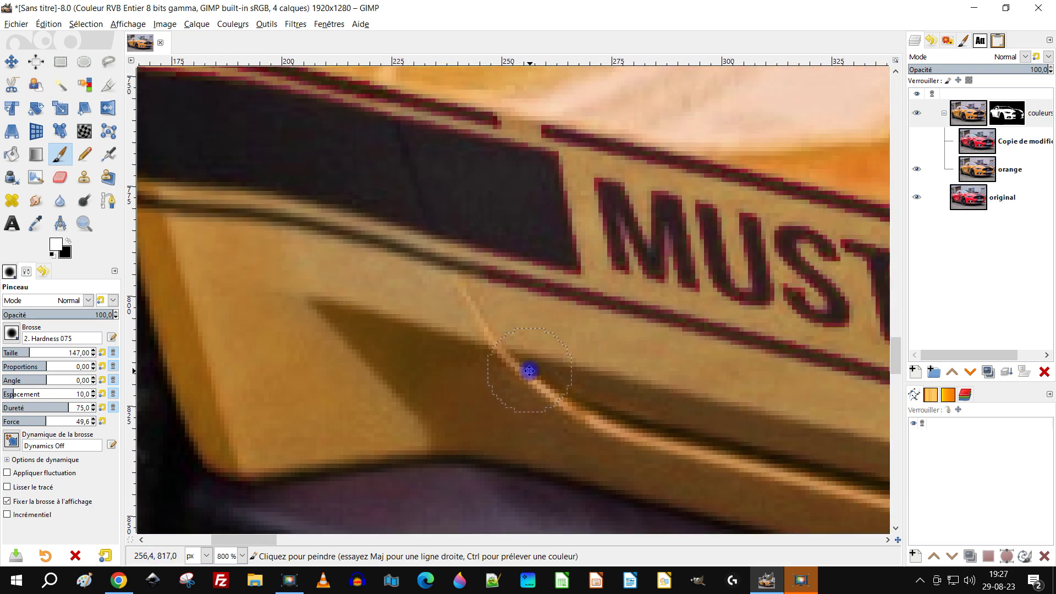
{"action": "left_click_drag", "start_coordinate": [488, 275], "coordinate": [728, 354]}
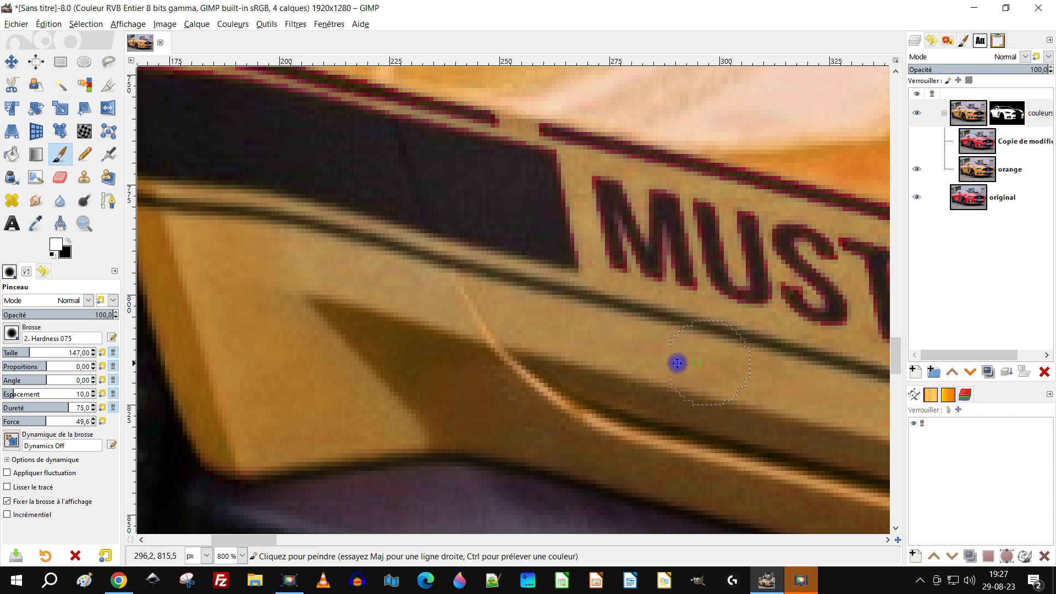
{"action": "scroll", "coordinate": [711, 363], "scroll_direction": "right", "scroll_amount": 5}
{"action": "mouse_move", "coordinate": [327, 281]}
{"action": "left_mouse_down"}
{"action": "mouse_move", "coordinate": [376, 281]}
{"action": "mouse_move", "coordinate": [455, 323]}
{"action": "left_mouse_up"}
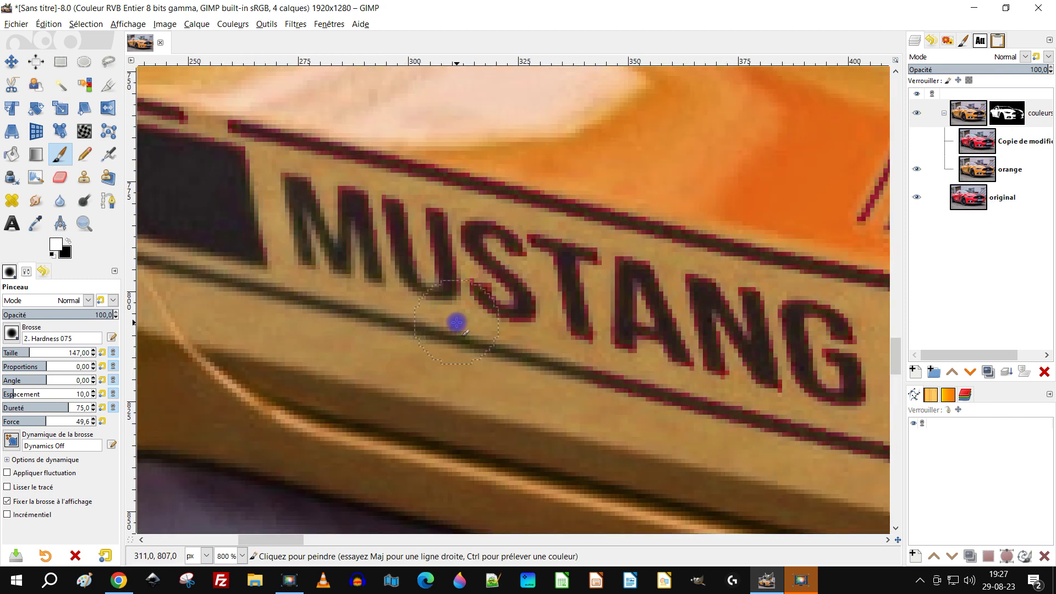
{"action": "left_click_drag", "start_coordinate": [330, 198], "coordinate": [374, 231]}
{"action": "scroll", "coordinate": [521, 264], "scroll_direction": "down", "scroll_amount": 3}
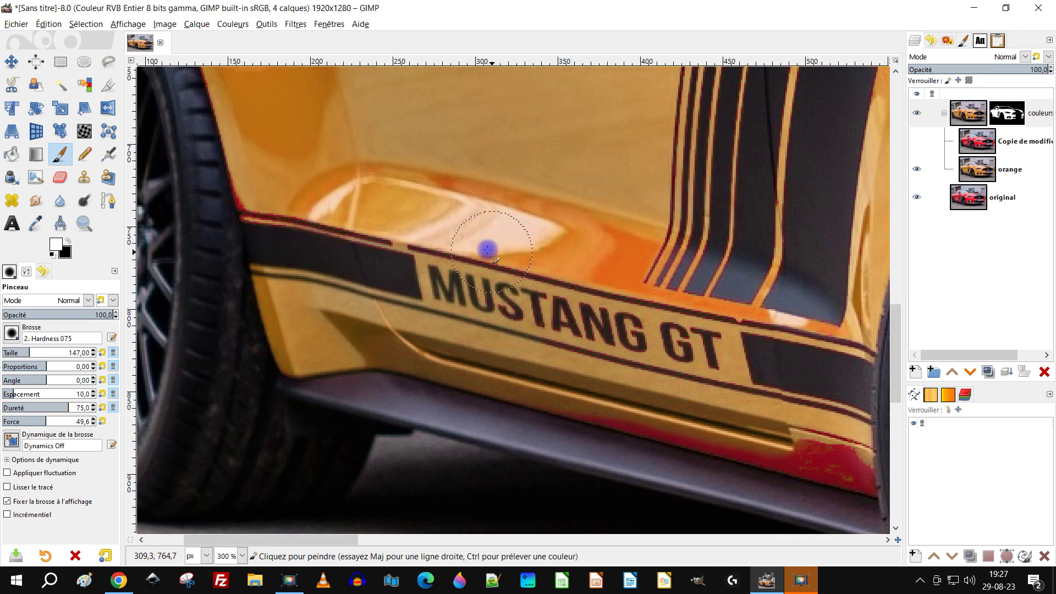
Paint white on the mask over the red fringes of the upper stripe and the remaining MUSTANG letters
{"action": "key", "text": "ctrl"}
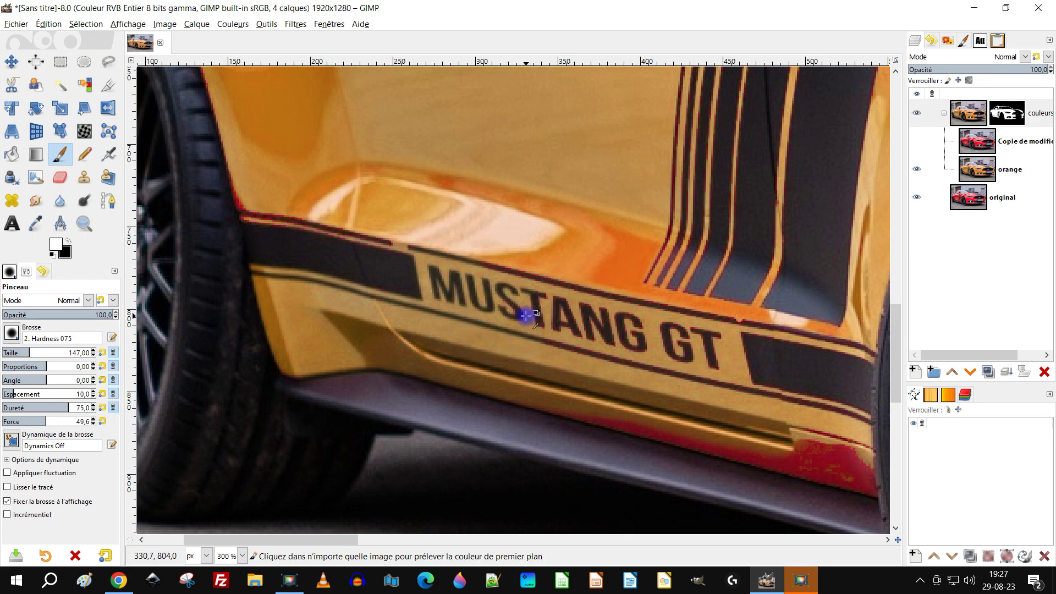
{"action": "scroll", "coordinate": [517, 311], "scroll_direction": "up", "scroll_amount": 2}
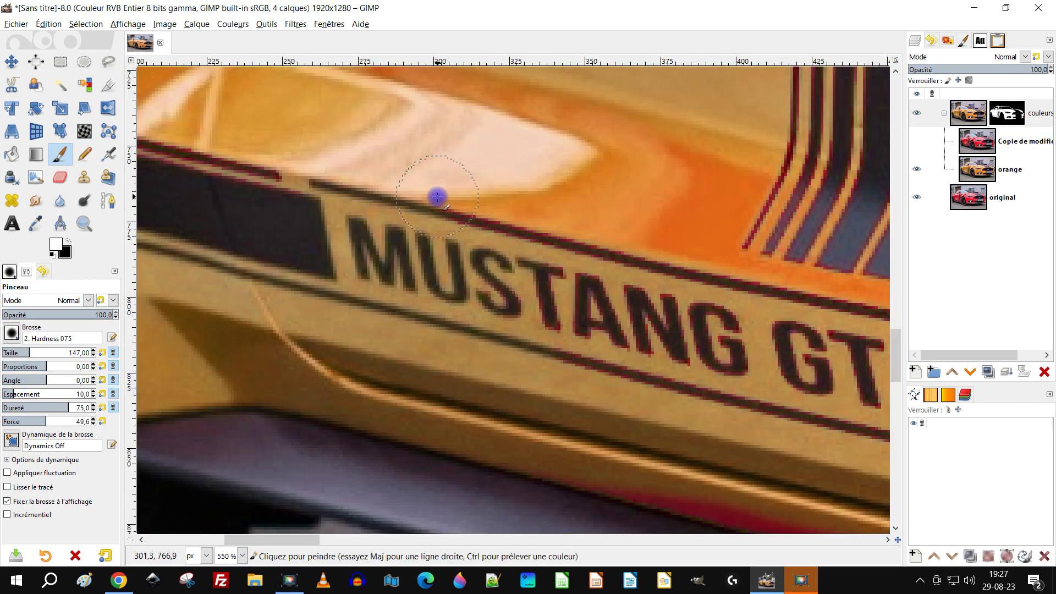
{"action": "key", "text": "ctrl"}
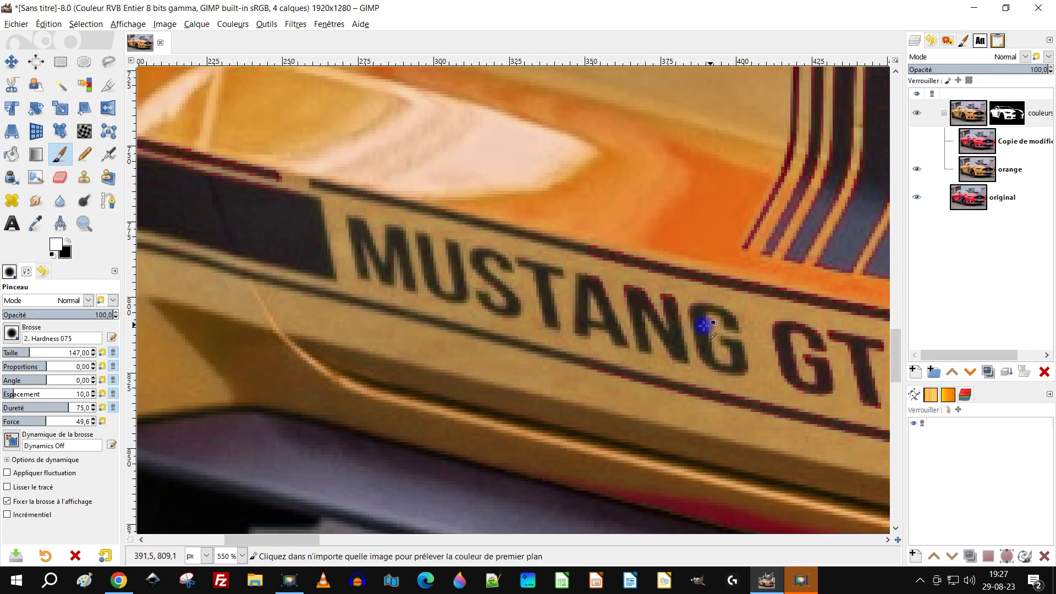
{"action": "scroll", "coordinate": [704, 325], "scroll_direction": "down", "scroll_amount": 3}
{"action": "scroll", "coordinate": [667, 299], "scroll_direction": "up", "scroll_amount": 2}
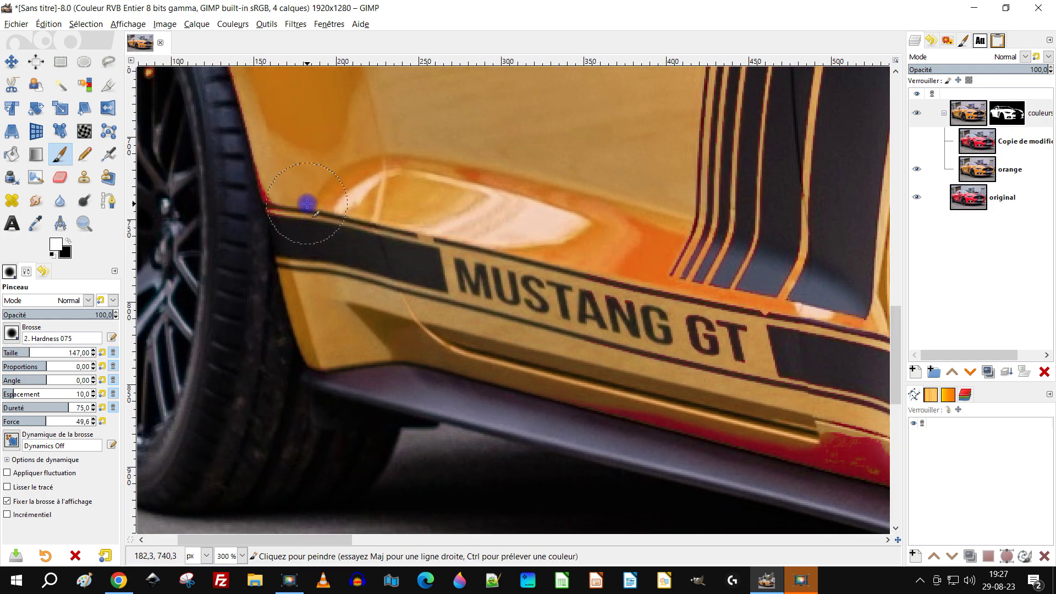
Paint white on the mask over the red edge where the side stripe meets the rear wheel
{"action": "scroll", "coordinate": [266, 176], "scroll_direction": "up", "scroll_amount": 3}
{"action": "mouse_move", "coordinate": [274, 160]}
{"action": "left_mouse_down"}
{"action": "mouse_move", "coordinate": [302, 267]}
{"action": "mouse_move", "coordinate": [257, 50]}
{"action": "left_mouse_up"}
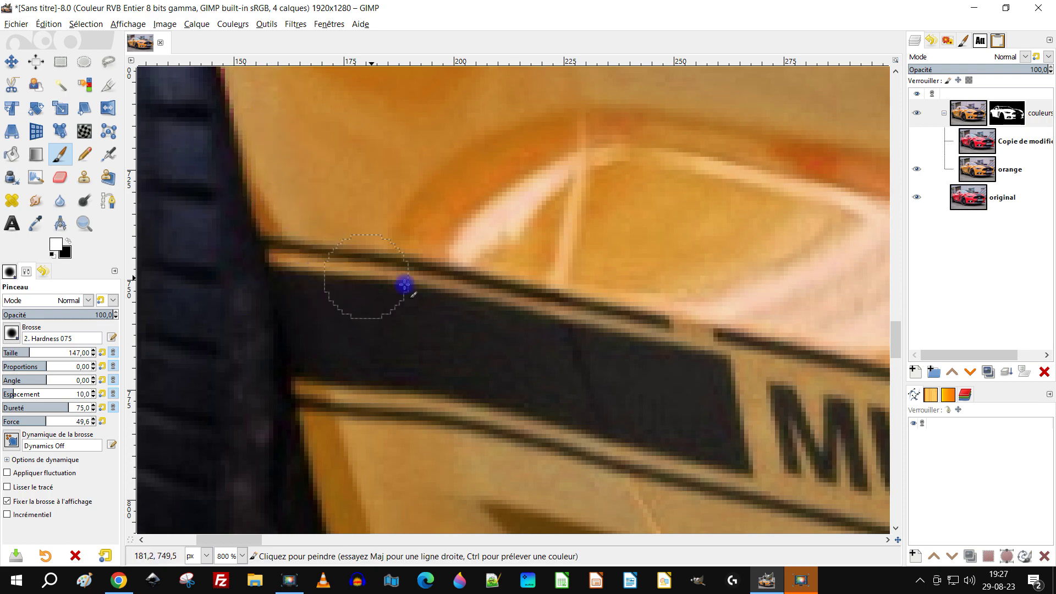
{"action": "scroll", "coordinate": [528, 316], "scroll_direction": "down", "scroll_amount": 3}
Paint white on the mask over the red patch at the end of the sill beside the front wheel
{"action": "left_click_drag", "start_coordinate": [742, 385], "coordinate": [278, 245]}
{"action": "scroll", "coordinate": [286, 275], "scroll_direction": "up", "scroll_amount": 1}
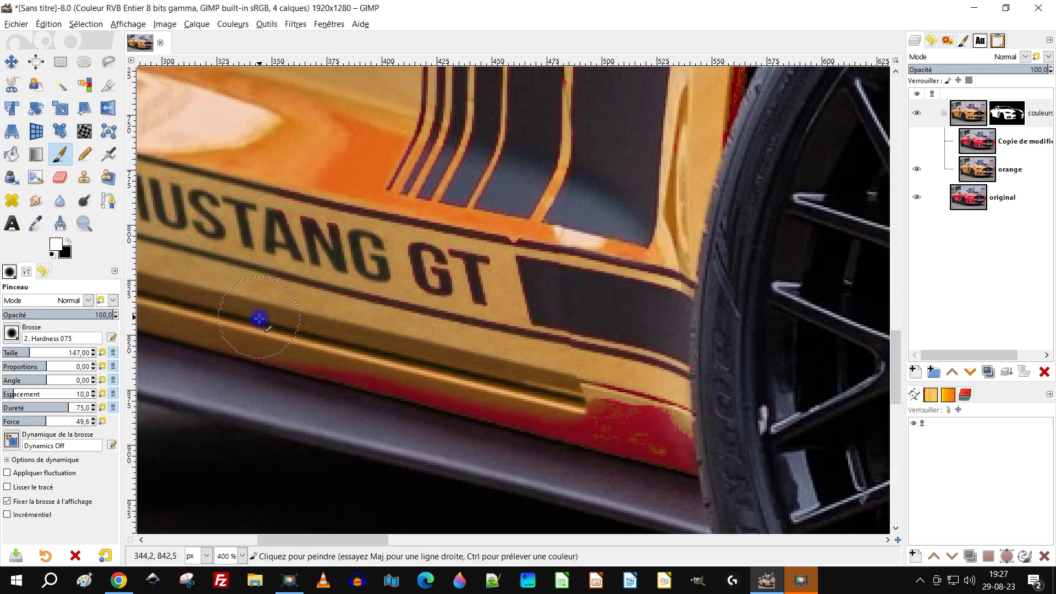
{"action": "mouse_move", "coordinate": [533, 413]}
{"action": "left_mouse_down"}
{"action": "mouse_move", "coordinate": [664, 448]}
{"action": "mouse_move", "coordinate": [651, 413]}
{"action": "mouse_move", "coordinate": [609, 397]}
{"action": "mouse_move", "coordinate": [659, 427]}
{"action": "left_mouse_up"}
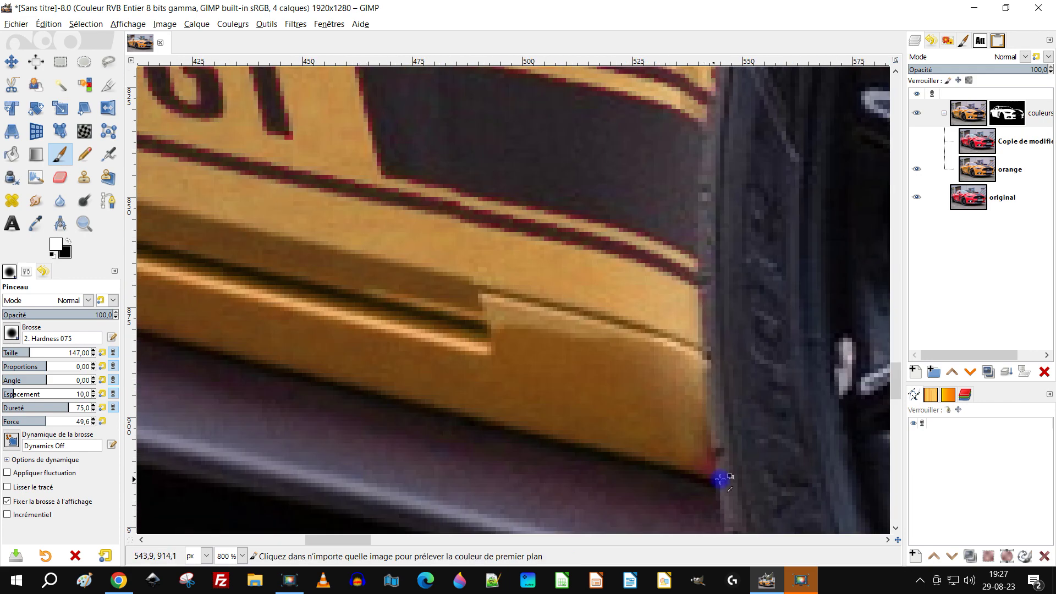
{"action": "scroll", "coordinate": [693, 465], "scroll_direction": "up", "scroll_amount": 2}
{"action": "mouse_move", "coordinate": [698, 460]}
{"action": "left_mouse_down"}
{"action": "mouse_move", "coordinate": [688, 444]}
{"action": "mouse_move", "coordinate": [700, 464]}
{"action": "left_mouse_up"}
Paint white on the mask over the red fringes of the GT letters, the stripes by the front wheel and the lower vertical stripes
{"action": "mouse_move", "coordinate": [658, 291]}
{"action": "left_mouse_down"}
{"action": "mouse_move", "coordinate": [557, 247]}
{"action": "mouse_move", "coordinate": [566, 263]}
{"action": "mouse_move", "coordinate": [466, 248]}
{"action": "mouse_move", "coordinate": [336, 198]}
{"action": "mouse_move", "coordinate": [359, 187]}
{"action": "mouse_move", "coordinate": [410, 195]}
{"action": "mouse_move", "coordinate": [344, 175]}
{"action": "mouse_move", "coordinate": [380, 229]}
{"action": "mouse_move", "coordinate": [691, 358]}
{"action": "left_mouse_up"}
{"action": "mouse_move", "coordinate": [526, 226]}
{"action": "left_mouse_down"}
{"action": "mouse_move", "coordinate": [501, 157]}
{"action": "mouse_move", "coordinate": [567, 184]}
{"action": "mouse_move", "coordinate": [609, 254]}
{"action": "left_mouse_up"}
{"action": "left_click_drag", "start_coordinate": [545, 260], "coordinate": [707, 368]}
{"action": "left_click_drag", "start_coordinate": [726, 277], "coordinate": [229, 188]}
{"action": "left_click_drag", "start_coordinate": [626, 302], "coordinate": [287, 294]}
{"action": "scroll", "coordinate": [288, 293], "scroll_direction": "down", "scroll_amount": 4}
{"action": "scroll", "coordinate": [370, 299], "scroll_direction": "up", "scroll_amount": 1}
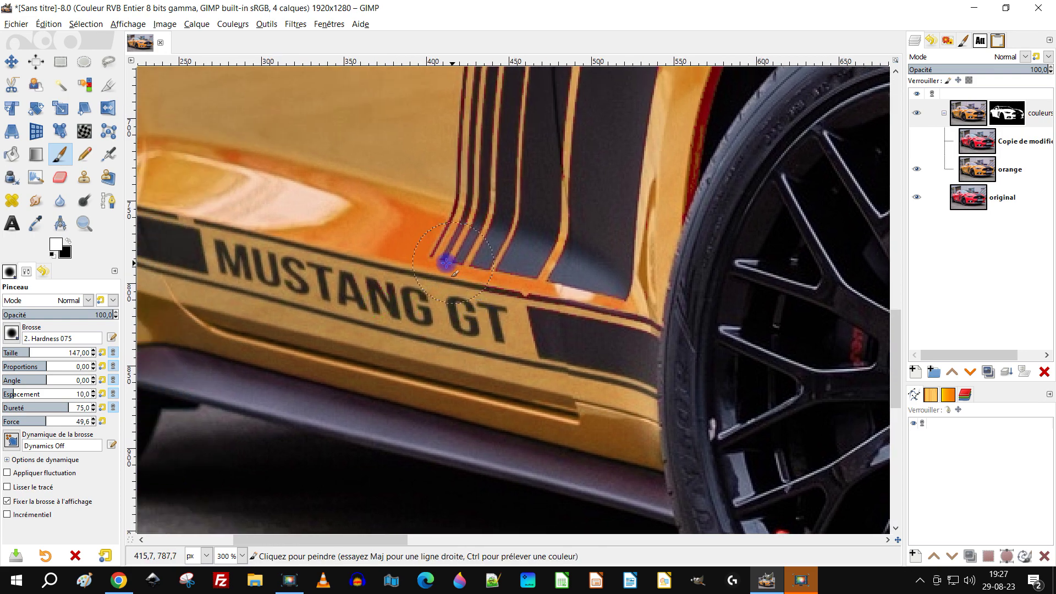
{"action": "left_click", "coordinate": [338, 216]}
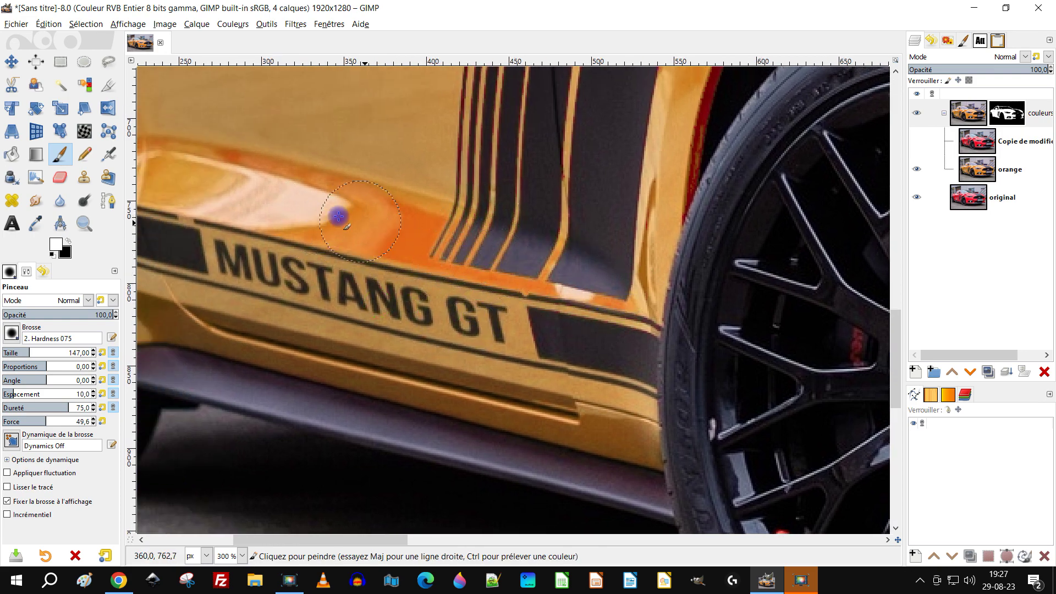
{"action": "scroll", "coordinate": [353, 191], "scroll_direction": "down", "scroll_amount": 3}
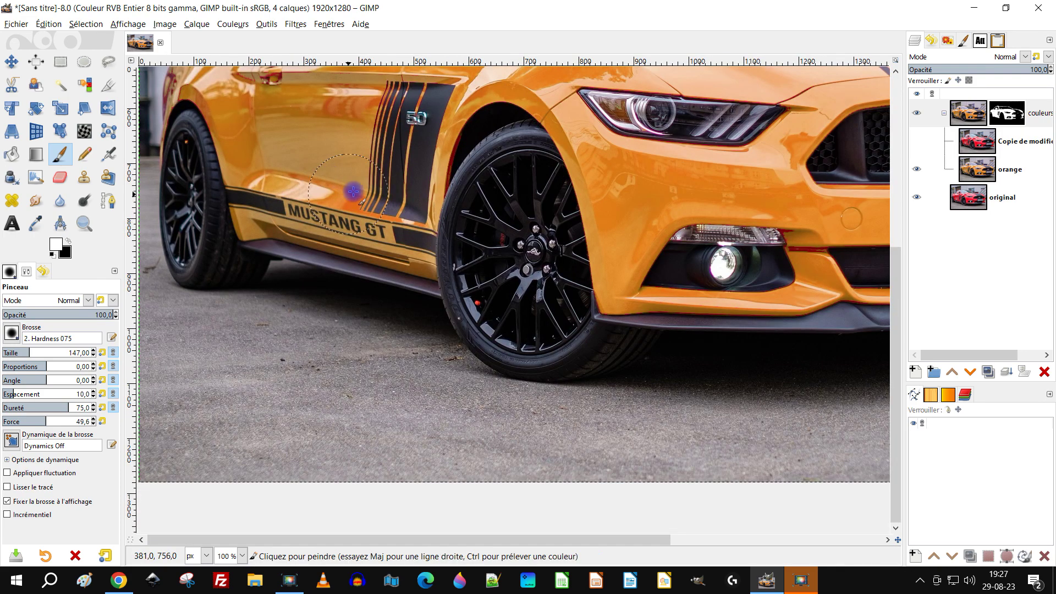
Paint white on the mask over the red remnants on the door panel and door handle
{"action": "scroll", "coordinate": [490, 290], "scroll_direction": "up", "scroll_amount": 3}
{"action": "scroll", "coordinate": [509, 212], "scroll_direction": "down", "scroll_amount": 3}
{"action": "scroll", "coordinate": [513, 259], "scroll_direction": "down", "scroll_amount": 2}
{"action": "scroll", "coordinate": [372, 313], "scroll_direction": "up", "scroll_amount": 2}
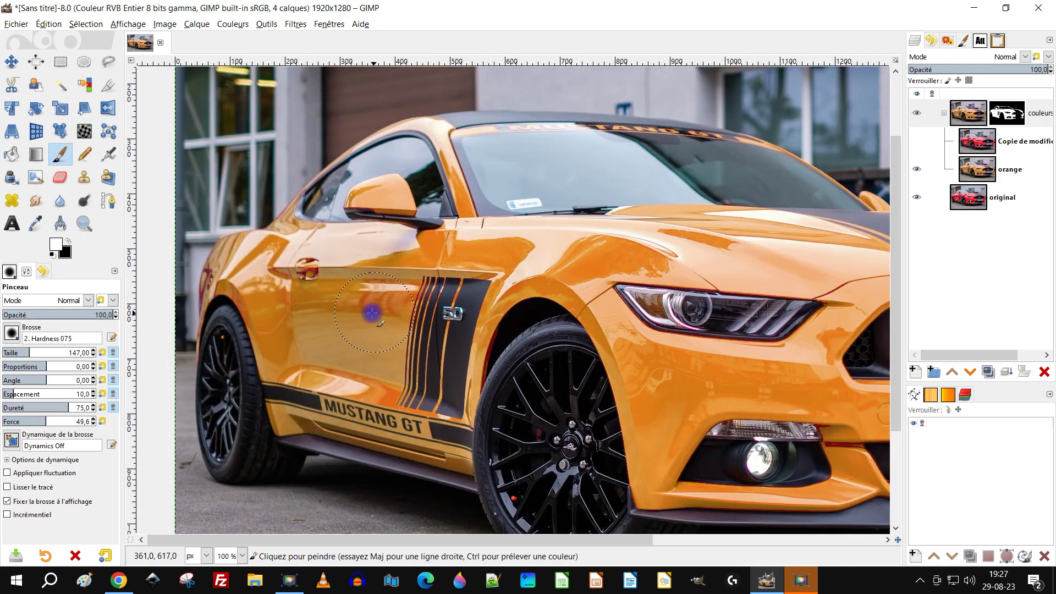
{"action": "scroll", "coordinate": [372, 313], "scroll_direction": "up", "scroll_amount": 2}
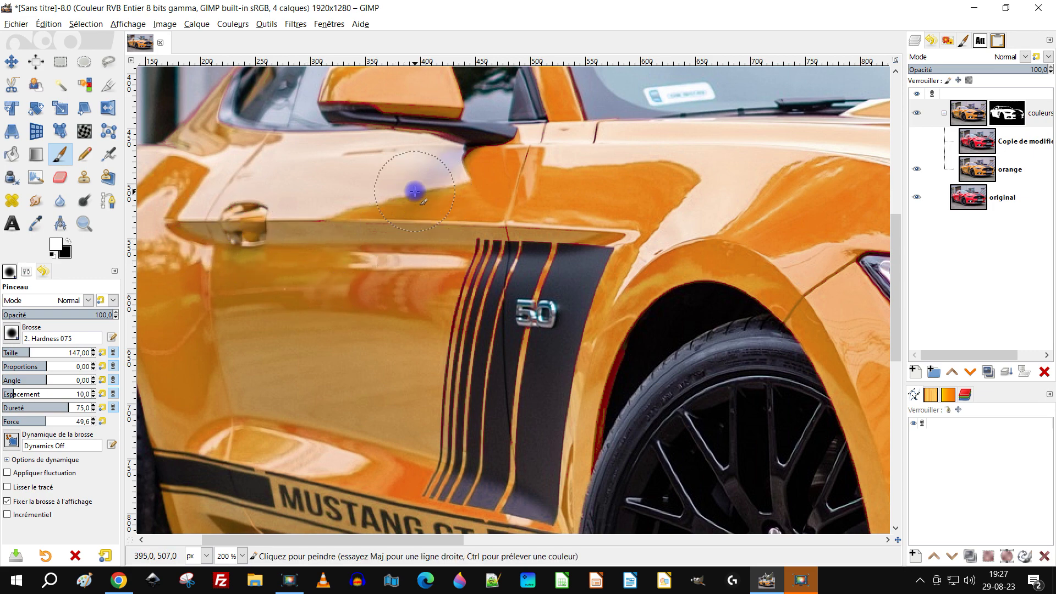
{"action": "scroll", "coordinate": [414, 191], "scroll_direction": "down", "scroll_amount": 4}
Paint white on the mask over the red edges of the front bumper between the fog lamp and the grille
{"action": "scroll", "coordinate": [627, 346], "scroll_direction": "up", "scroll_amount": 1}
{"action": "scroll", "coordinate": [629, 362], "scroll_direction": "up", "scroll_amount": 3}
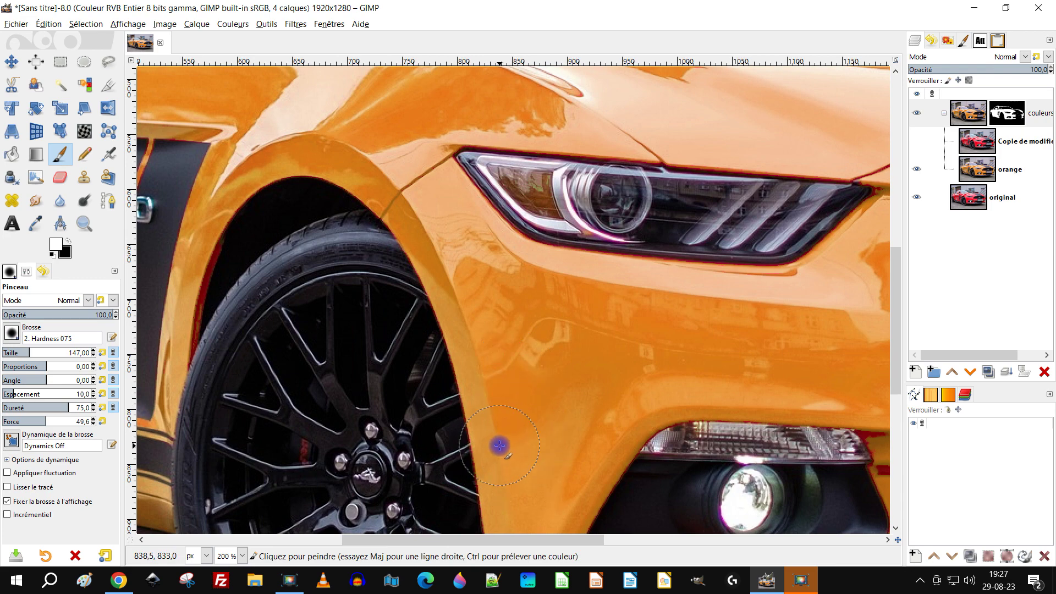
{"action": "scroll", "coordinate": [499, 445], "scroll_direction": "down", "scroll_amount": 2}
{"action": "scroll", "coordinate": [498, 266], "scroll_direction": "down", "scroll_amount": 1}
{"action": "scroll", "coordinate": [341, 432], "scroll_direction": "right", "scroll_amount": 5}
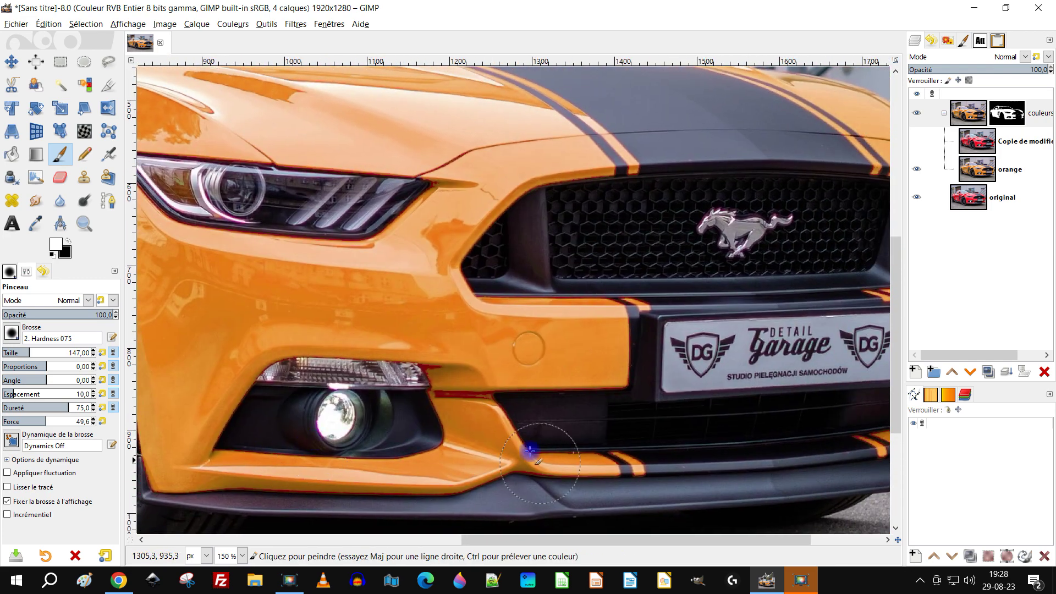
{"action": "scroll", "coordinate": [545, 469], "scroll_direction": "up", "scroll_amount": 1}
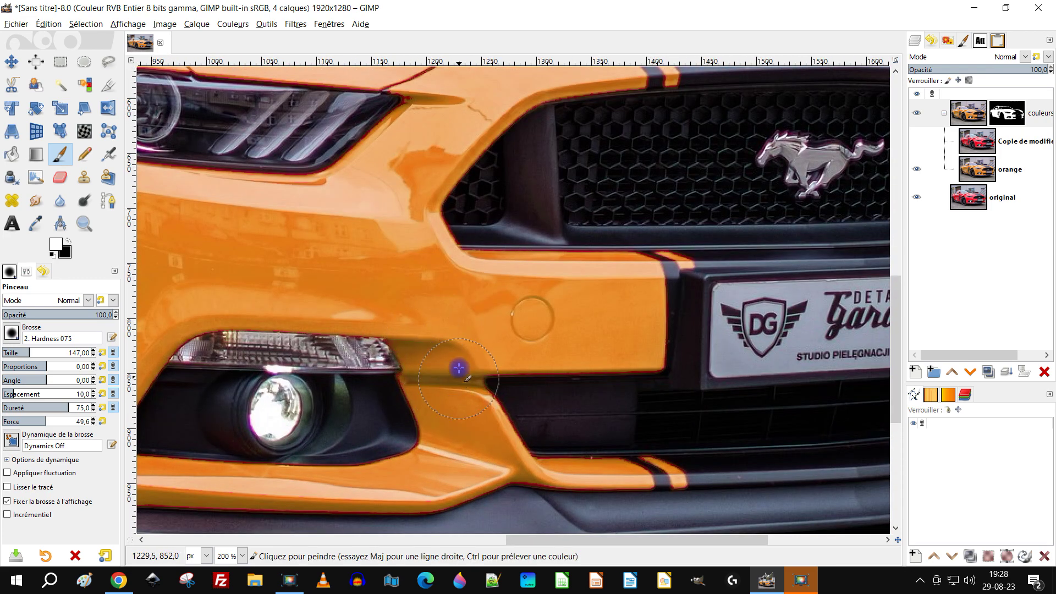
{"action": "scroll", "coordinate": [451, 364], "scroll_direction": "down", "scroll_amount": 3}
{"action": "scroll", "coordinate": [467, 472], "scroll_direction": "up", "scroll_amount": 1}
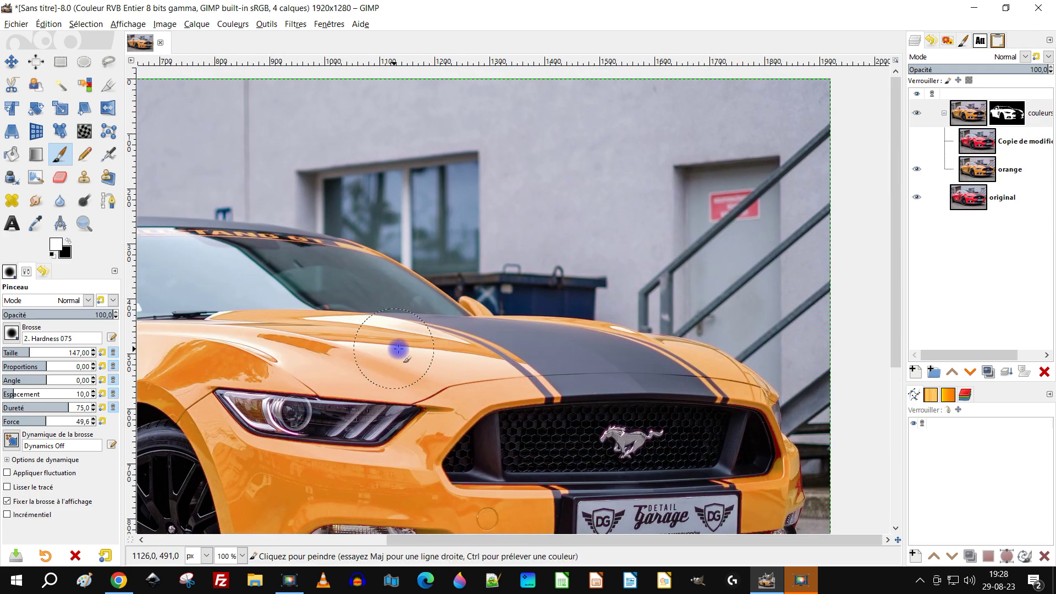
Paint white on the mask over the red edges of the far front bumper corner and its small fin below the fog lamp
{"action": "scroll", "coordinate": [552, 359], "scroll_direction": "down", "scroll_amount": 3}
{"action": "scroll", "coordinate": [778, 432], "scroll_direction": "up", "scroll_amount": 3}
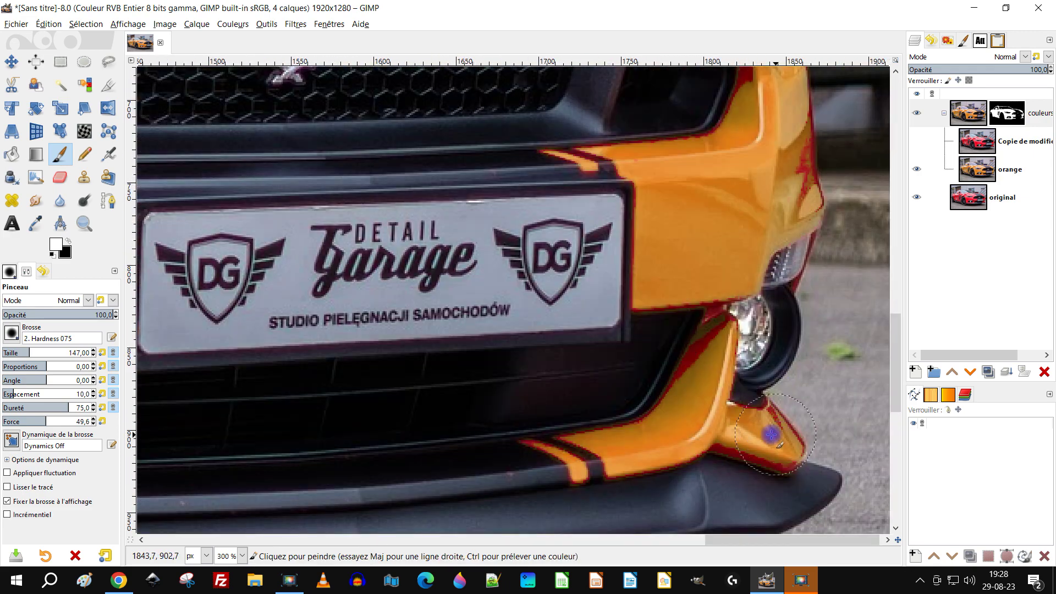
{"action": "scroll", "coordinate": [778, 432], "scroll_direction": "up", "scroll_amount": 2}
{"action": "mouse_move", "coordinate": [706, 469]}
{"action": "left_mouse_down"}
{"action": "mouse_move", "coordinate": [558, 425]}
{"action": "mouse_move", "coordinate": [488, 452]}
{"action": "mouse_move", "coordinate": [352, 473]}
{"action": "mouse_move", "coordinate": [296, 467]}
{"action": "mouse_move", "coordinate": [338, 436]}
{"action": "mouse_move", "coordinate": [245, 441]}
{"action": "left_mouse_up"}
{"action": "mouse_move", "coordinate": [461, 410]}
{"action": "left_mouse_down"}
{"action": "mouse_move", "coordinate": [584, 219]}
{"action": "mouse_move", "coordinate": [566, 164]}
{"action": "mouse_move", "coordinate": [447, 168]}
{"action": "mouse_move", "coordinate": [525, 150]}
{"action": "mouse_move", "coordinate": [619, 150]}
{"action": "left_mouse_up"}
{"action": "mouse_move", "coordinate": [580, 220]}
{"action": "left_mouse_down"}
{"action": "mouse_move", "coordinate": [600, 220]}
{"action": "mouse_move", "coordinate": [579, 349]}
{"action": "mouse_move", "coordinate": [585, 389]}
{"action": "mouse_move", "coordinate": [676, 396]}
{"action": "mouse_move", "coordinate": [700, 443]}
{"action": "left_mouse_up"}
{"action": "scroll", "coordinate": [747, 452], "scroll_direction": "up", "scroll_amount": 3}
{"action": "mouse_move", "coordinate": [759, 472]}
{"action": "left_mouse_down"}
{"action": "mouse_move", "coordinate": [771, 436]}
{"action": "mouse_move", "coordinate": [691, 325]}
{"action": "left_mouse_up"}
{"action": "mouse_move", "coordinate": [611, 249]}
{"action": "left_mouse_down"}
{"action": "mouse_move", "coordinate": [588, 207]}
{"action": "mouse_move", "coordinate": [575, 231]}
{"action": "left_mouse_up"}
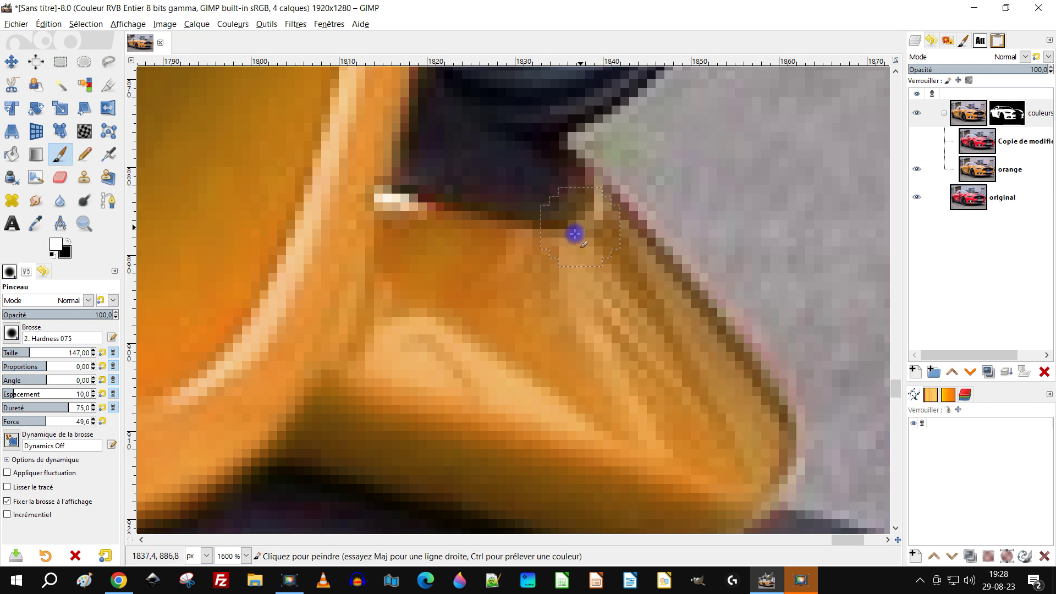
{"action": "scroll", "coordinate": [433, 312], "scroll_direction": "down", "scroll_amount": 5, "text": "ctrl"}
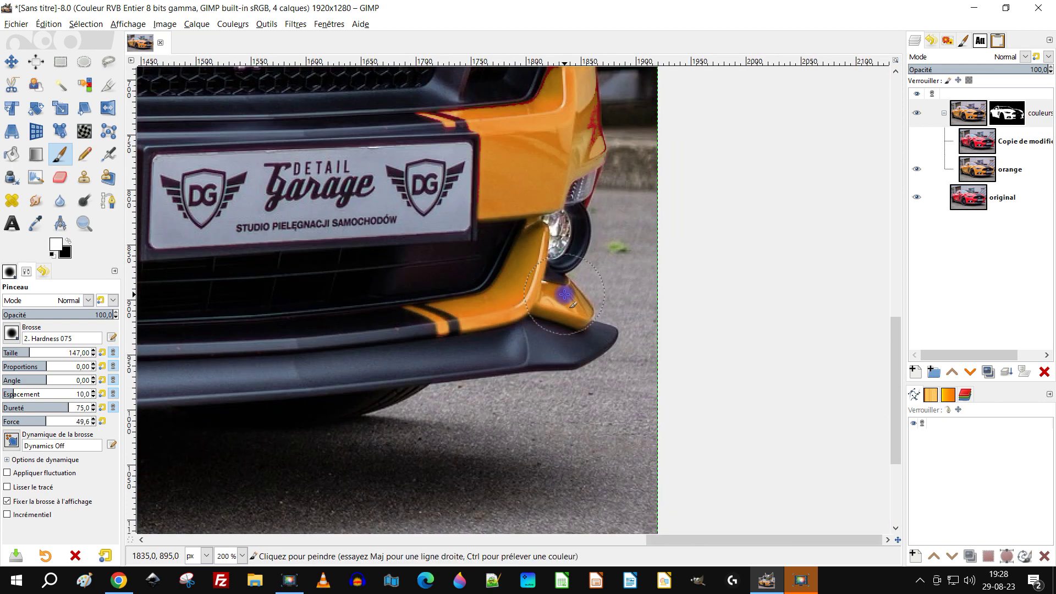
Paint white on the mask along the red outer edge of the far bumper side above the small side lamp
{"action": "scroll", "coordinate": [520, 256], "scroll_direction": "up", "scroll_amount": 4, "text": "ctrl"}
{"action": "scroll", "coordinate": [520, 256], "scroll_direction": "up", "scroll_amount": 1, "text": "ctrl"}
{"action": "mouse_move", "coordinate": [525, 253]}
{"action": "left_mouse_down"}
{"action": "mouse_move", "coordinate": [539, 217]}
{"action": "mouse_move", "coordinate": [532, 245]}
{"action": "mouse_move", "coordinate": [550, 164]}
{"action": "mouse_move", "coordinate": [521, 82]}
{"action": "left_mouse_up"}
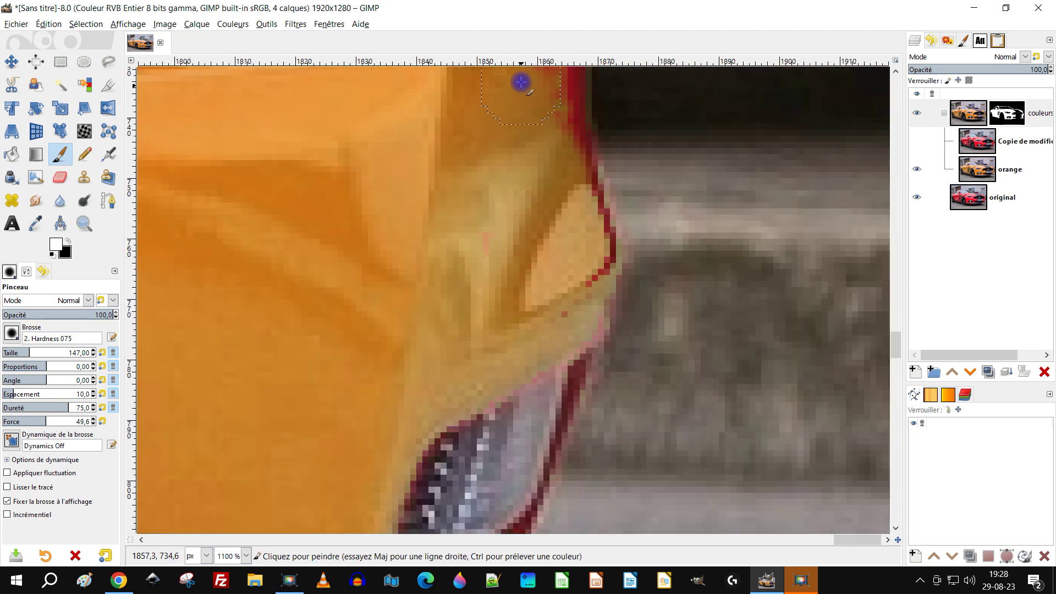
{"action": "mouse_move", "coordinate": [545, 160]}
{"action": "left_mouse_down"}
{"action": "mouse_move", "coordinate": [590, 259]}
{"action": "mouse_move", "coordinate": [554, 256]}
{"action": "left_mouse_up"}
{"action": "mouse_move", "coordinate": [556, 206]}
{"action": "left_mouse_down"}
{"action": "mouse_move", "coordinate": [566, 153]}
{"action": "mouse_move", "coordinate": [546, 57]}
{"action": "left_mouse_up"}
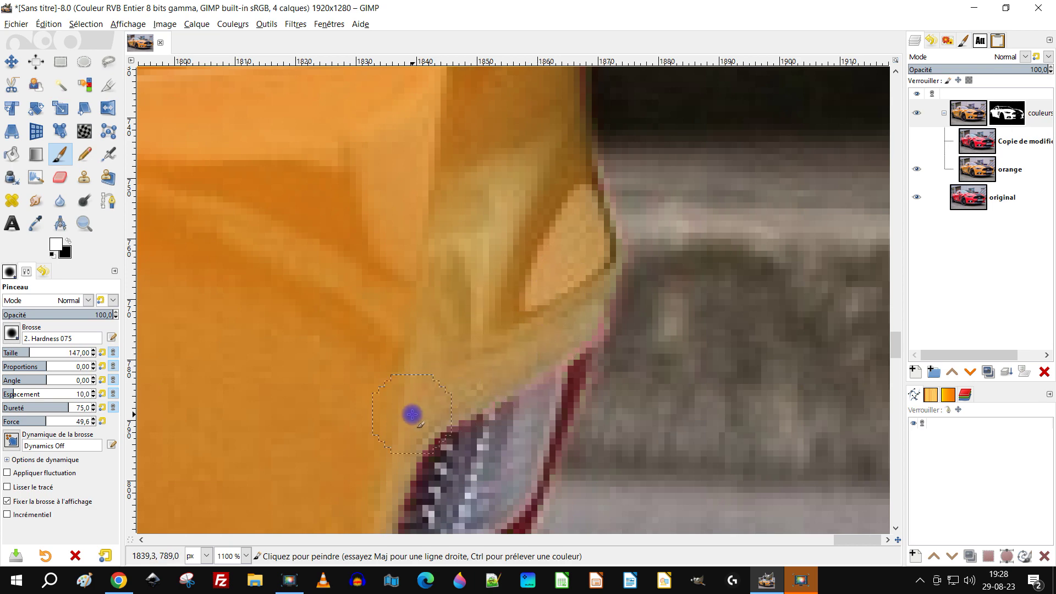
Paint white on the mask over the dark red outer trim of the small far side lamp, from its lower corner up
{"action": "scroll", "coordinate": [448, 229], "scroll_direction": "up", "scroll_amount": 2}
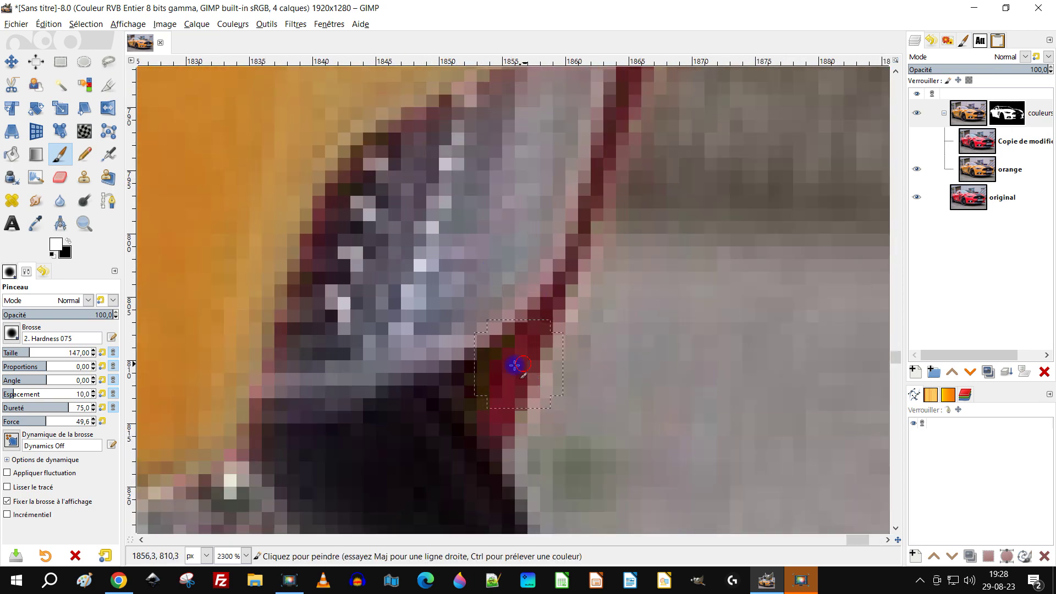
{"action": "mouse_move", "coordinate": [514, 365]}
{"action": "left_mouse_down"}
{"action": "mouse_move", "coordinate": [495, 386]}
{"action": "mouse_move", "coordinate": [533, 327]}
{"action": "left_mouse_up"}
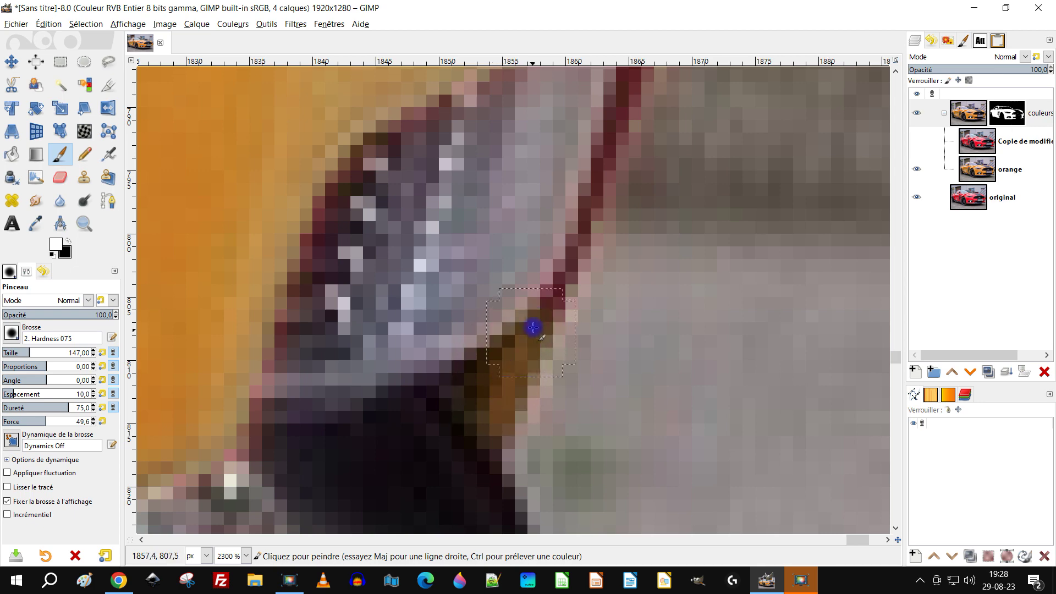
{"action": "scroll", "coordinate": [658, 228], "scroll_direction": "up", "scroll_amount": 4}
{"action": "scroll", "coordinate": [495, 303], "scroll_direction": "right", "scroll_amount": 4}
{"action": "mouse_move", "coordinate": [457, 145]}
{"action": "left_mouse_down"}
{"action": "mouse_move", "coordinate": [372, 475]}
{"action": "mouse_move", "coordinate": [346, 536]}
{"action": "left_mouse_up"}
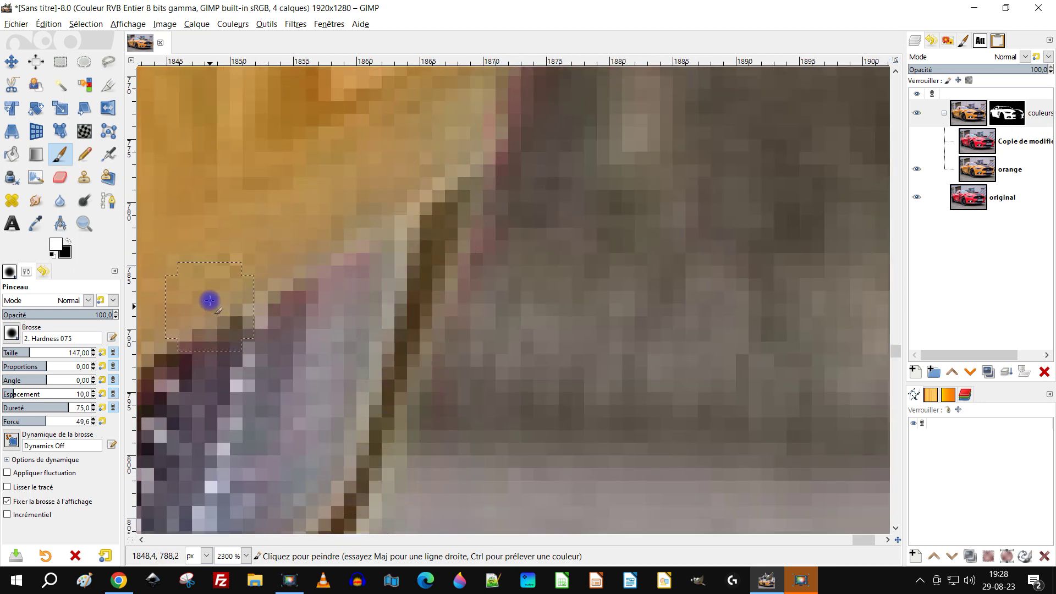
Paint white on the mask along the red outer edge of the far front corner, beside the headlight and above the bumper side
{"action": "scroll", "coordinate": [487, 100], "scroll_direction": "down", "scroll_amount": 6, "text": "ctrl"}
{"action": "scroll", "coordinate": [512, 382], "scroll_direction": "up", "scroll_amount": 5, "text": "ctrl"}
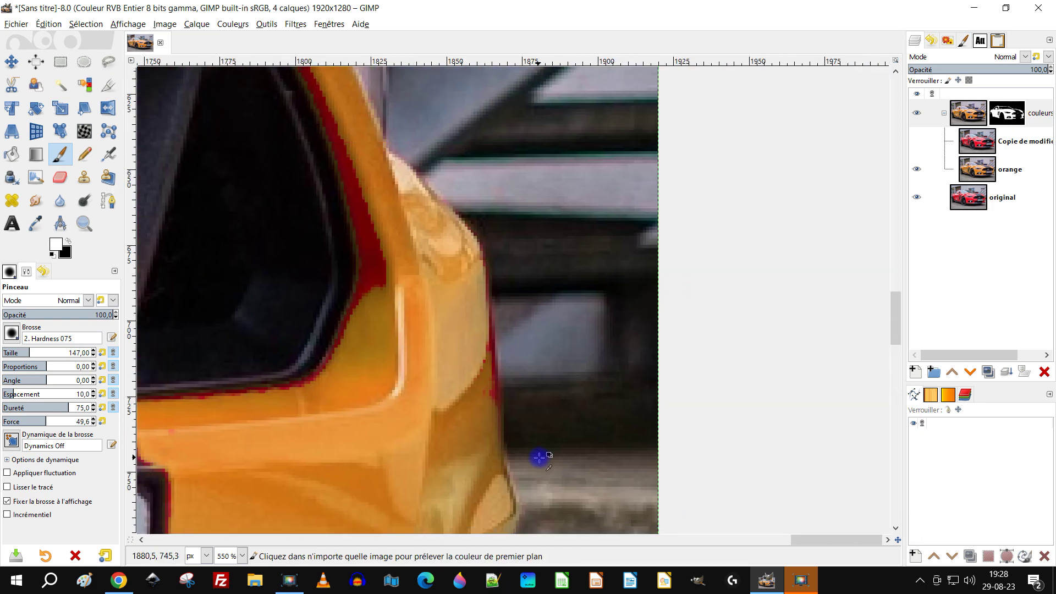
{"action": "mouse_move", "coordinate": [462, 252]}
{"action": "left_mouse_down"}
{"action": "mouse_move", "coordinate": [488, 433]}
{"action": "mouse_move", "coordinate": [476, 228]}
{"action": "mouse_move", "coordinate": [445, 101]}
{"action": "left_mouse_up"}
{"action": "scroll", "coordinate": [474, 254], "scroll_direction": "up", "scroll_amount": 2}
{"action": "scroll", "coordinate": [474, 254], "scroll_direction": "left", "scroll_amount": 5}
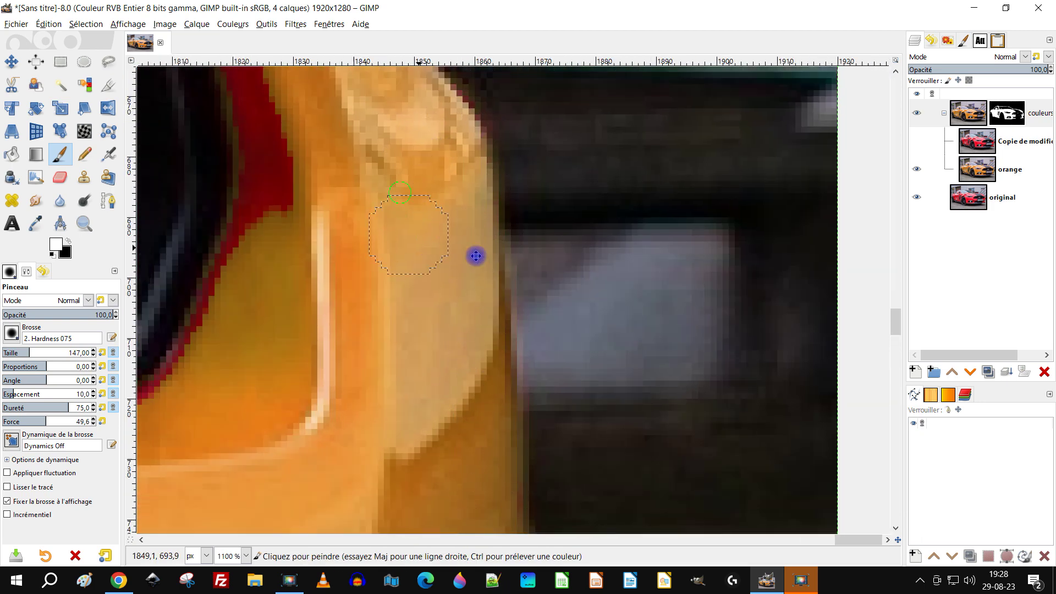
Paint white on the mask over the red band along the far side and upper corner of the grille surround
{"action": "mouse_move", "coordinate": [519, 177]}
{"action": "left_mouse_down"}
{"action": "mouse_move", "coordinate": [493, 213]}
{"action": "mouse_move", "coordinate": [422, 402]}
{"action": "mouse_move", "coordinate": [385, 457]}
{"action": "mouse_move", "coordinate": [334, 475]}
{"action": "left_mouse_up"}
{"action": "mouse_move", "coordinate": [466, 220]}
{"action": "left_mouse_down"}
{"action": "mouse_move", "coordinate": [472, 160]}
{"action": "mouse_move", "coordinate": [505, 126]}
{"action": "left_mouse_up"}
{"action": "scroll", "coordinate": [505, 125], "scroll_direction": "up", "scroll_amount": 5}
{"action": "scroll", "coordinate": [505, 126], "scroll_direction": "left", "scroll_amount": 1}
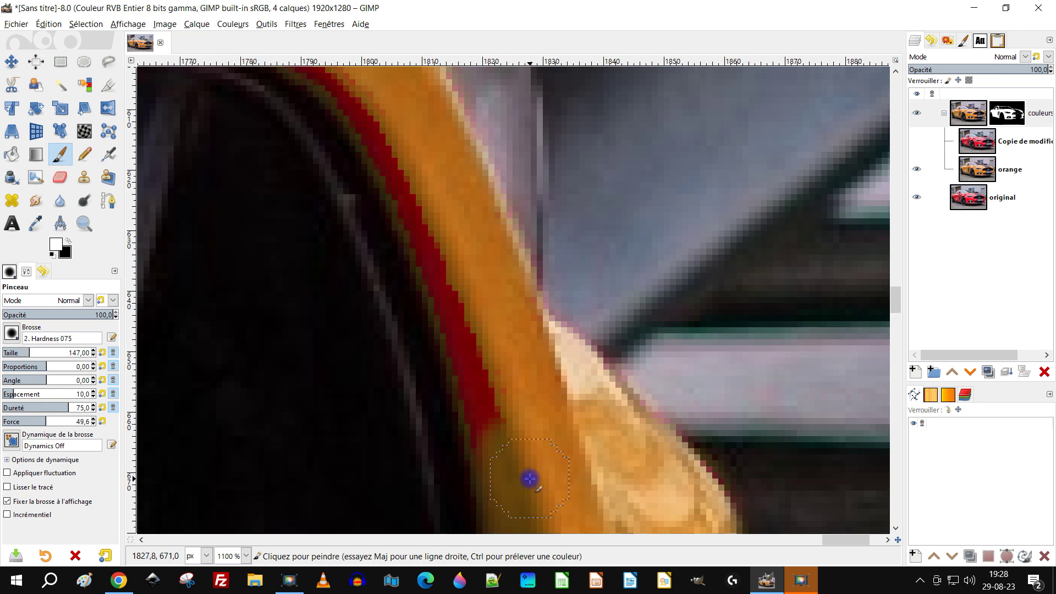
{"action": "mouse_move", "coordinate": [483, 358]}
{"action": "left_mouse_down"}
{"action": "mouse_move", "coordinate": [464, 275]}
{"action": "mouse_move", "coordinate": [470, 384]}
{"action": "mouse_move", "coordinate": [499, 484]}
{"action": "mouse_move", "coordinate": [439, 236]}
{"action": "mouse_move", "coordinate": [387, 140]}
{"action": "left_mouse_up"}
{"action": "scroll", "coordinate": [598, 297], "scroll_direction": "up", "scroll_amount": 3}
{"action": "scroll", "coordinate": [598, 297], "scroll_direction": "left", "scroll_amount": 3}
{"action": "mouse_move", "coordinate": [557, 311]}
{"action": "left_mouse_down"}
{"action": "mouse_move", "coordinate": [514, 285]}
{"action": "mouse_move", "coordinate": [494, 247]}
{"action": "mouse_move", "coordinate": [446, 202]}
{"action": "mouse_move", "coordinate": [380, 178]}
{"action": "mouse_move", "coordinate": [179, 154]}
{"action": "left_mouse_up"}
Paint white on the mask over the red edges where the far hood stripe meets the top of the grille
{"action": "scroll", "coordinate": [683, 209], "scroll_direction": "up", "scroll_amount": 1}
{"action": "scroll", "coordinate": [683, 210], "scroll_direction": "left", "scroll_amount": 8}
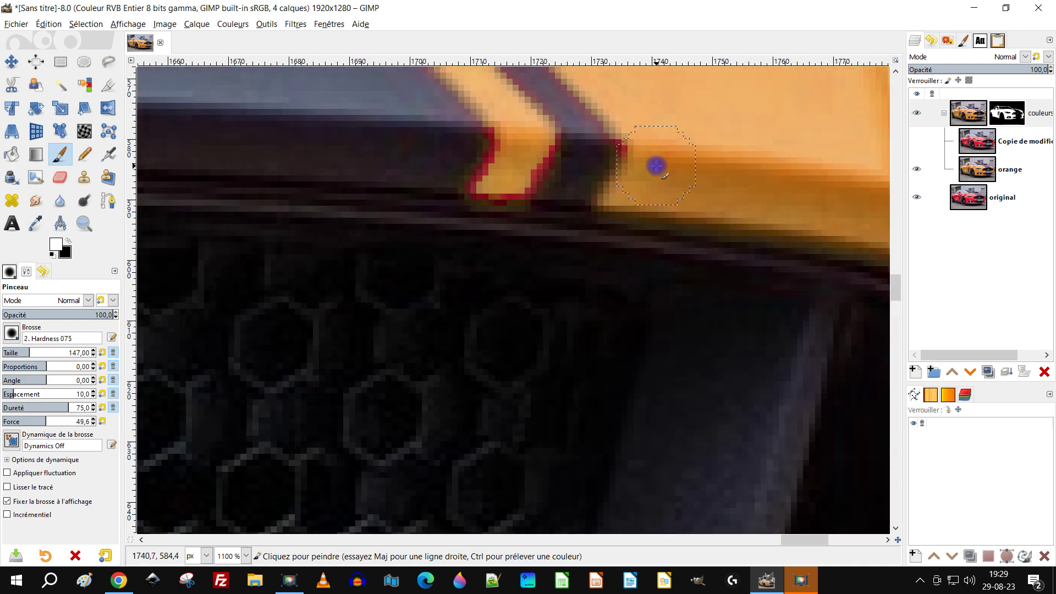
{"action": "scroll", "coordinate": [707, 261], "scroll_direction": "up", "scroll_amount": 3}
{"action": "scroll", "coordinate": [707, 262], "scroll_direction": "left", "scroll_amount": 1}
{"action": "mouse_move", "coordinate": [564, 326]}
{"action": "left_mouse_down"}
{"action": "mouse_move", "coordinate": [529, 357]}
{"action": "mouse_move", "coordinate": [549, 317]}
{"action": "mouse_move", "coordinate": [537, 282]}
{"action": "left_mouse_up"}
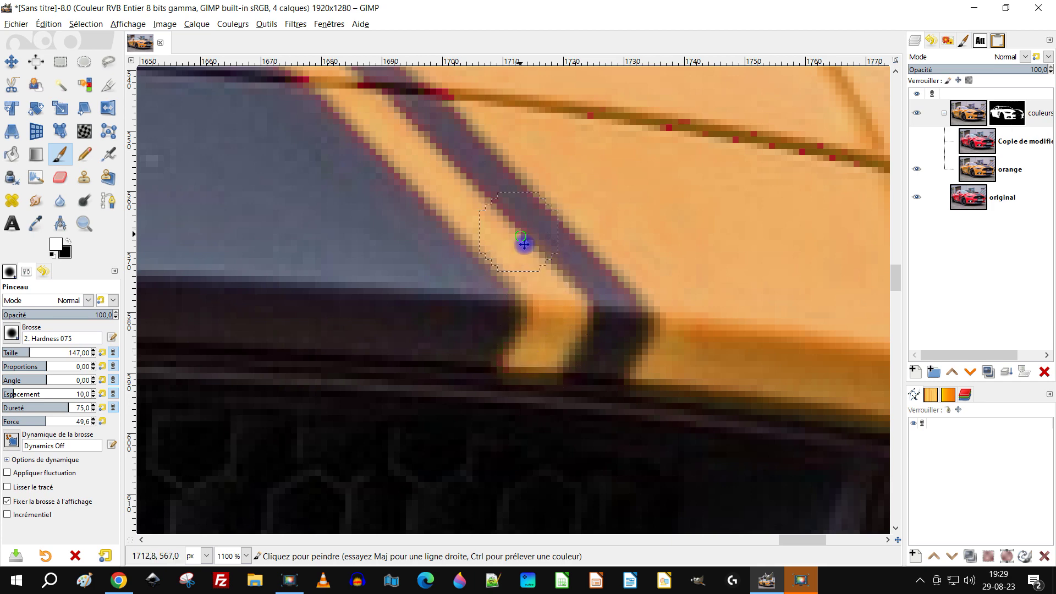
Paint white on the mask over the red spots where the hood seam crosses the far hood stripes
{"action": "scroll", "coordinate": [519, 231], "scroll_direction": "up", "scroll_amount": 3}
{"action": "scroll", "coordinate": [519, 231], "scroll_direction": "left", "scroll_amount": 2}
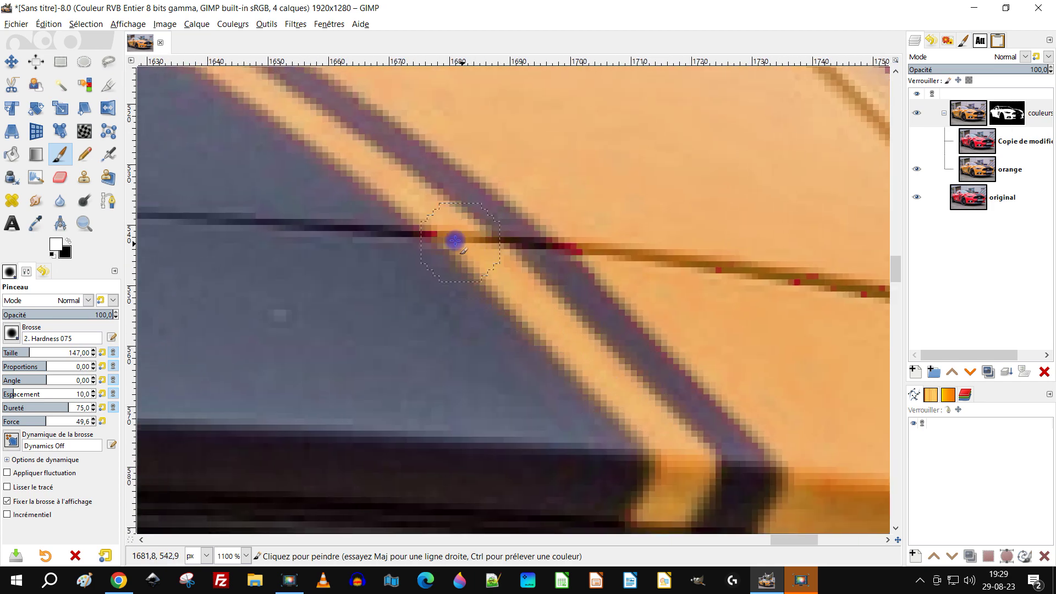
{"action": "scroll", "coordinate": [418, 216], "scroll_direction": "up", "scroll_amount": 2}
{"action": "scroll", "coordinate": [577, 248], "scroll_direction": "left", "scroll_amount": 2}
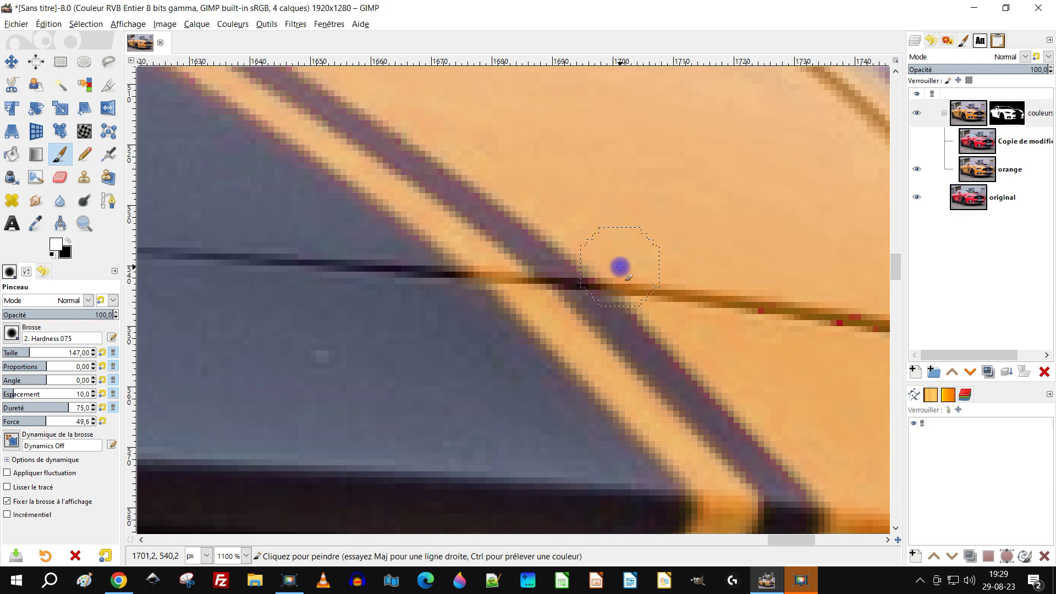
Paint white on the mask over the red specks along the far end of the hood seam and the corner by the headlight
{"action": "scroll", "coordinate": [618, 264], "scroll_direction": "right", "scroll_amount": 5}
{"action": "scroll", "coordinate": [766, 332], "scroll_direction": "right", "scroll_amount": 6}
{"action": "scroll", "coordinate": [476, 273], "scroll_direction": "down", "scroll_amount": 2}
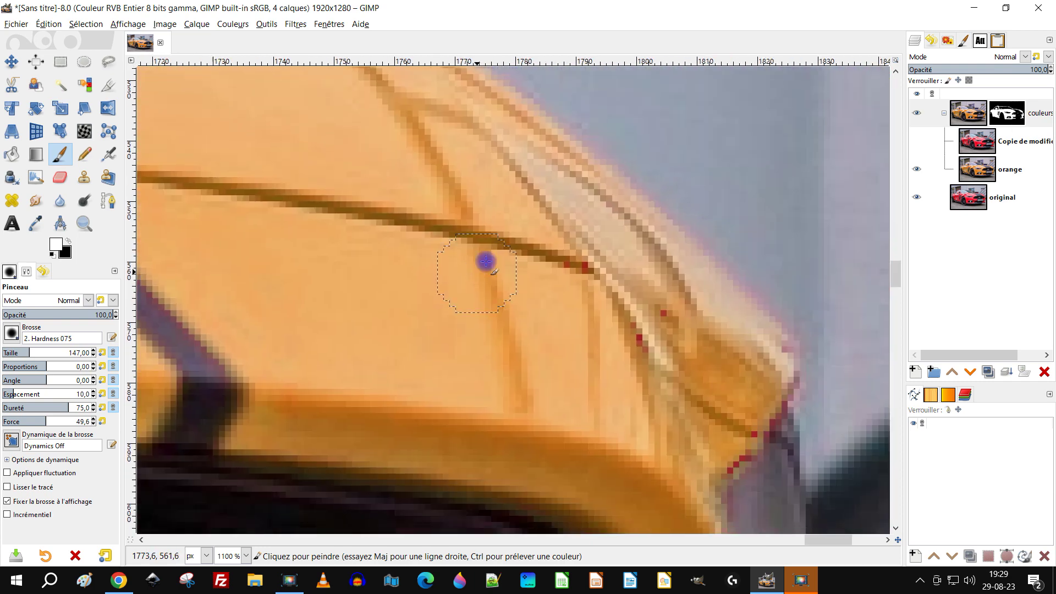
{"action": "mouse_move", "coordinate": [557, 269]}
{"action": "left_mouse_down"}
{"action": "mouse_move", "coordinate": [637, 327]}
{"action": "mouse_move", "coordinate": [664, 363]}
{"action": "mouse_move", "coordinate": [673, 343]}
{"action": "mouse_move", "coordinate": [727, 457]}
{"action": "mouse_move", "coordinate": [772, 362]}
{"action": "mouse_move", "coordinate": [713, 289]}
{"action": "left_mouse_up"}
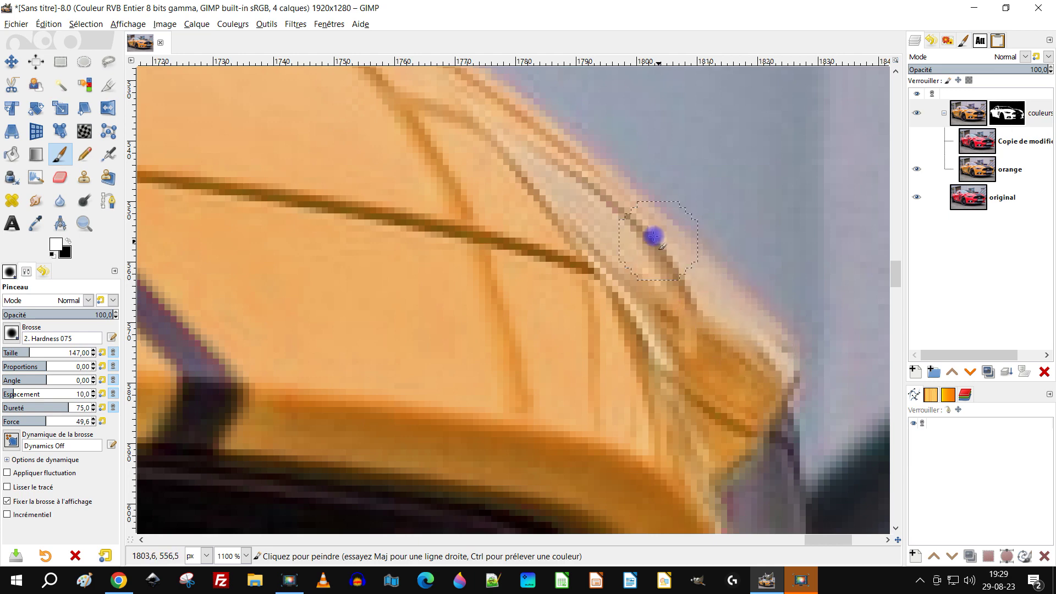
Apply Hue-Saturation to the "orange" layer with hue -4.9, lightness -18.9 and saturation 7.6
{"action": "scroll", "coordinate": [547, 212], "scroll_direction": "down", "scroll_amount": 10}
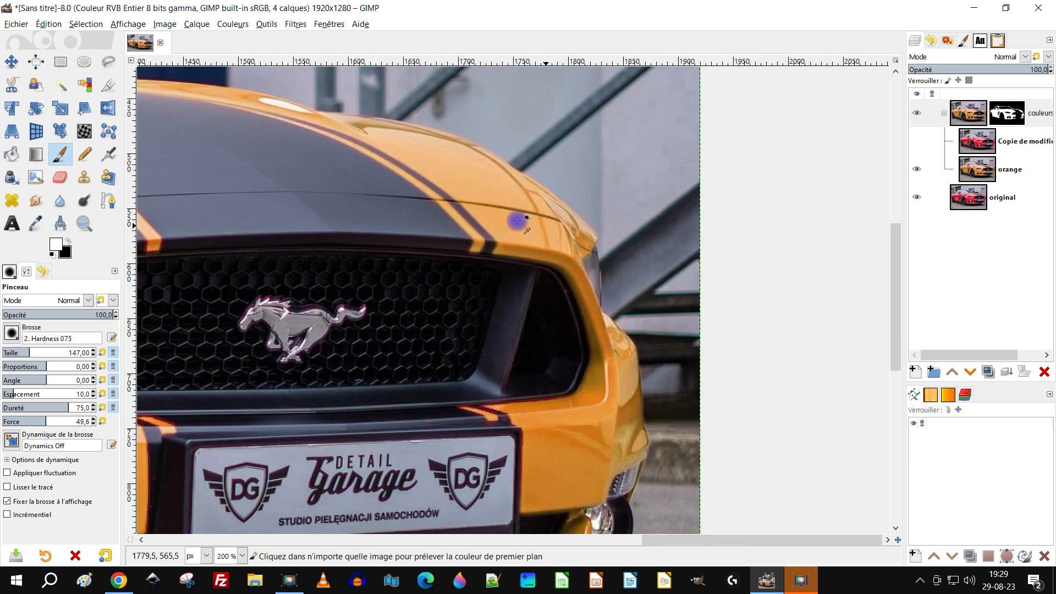
{"action": "key", "text": "ctrl"}
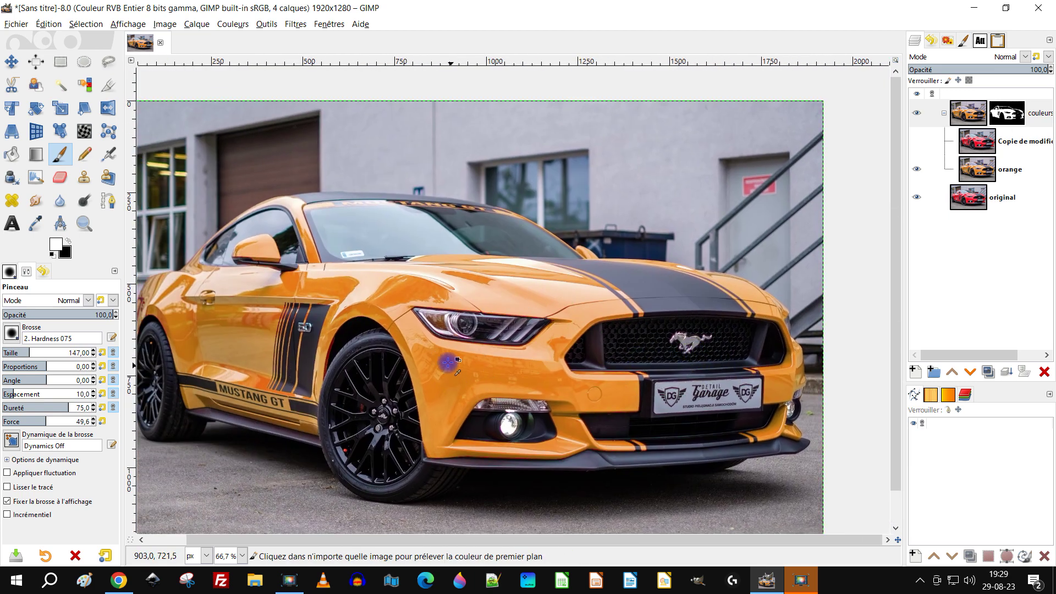
{"action": "scroll", "coordinate": [448, 363], "scroll_direction": "down", "scroll_amount": 1}
{"action": "scroll", "coordinate": [440, 357], "scroll_direction": "down", "scroll_amount": 1}
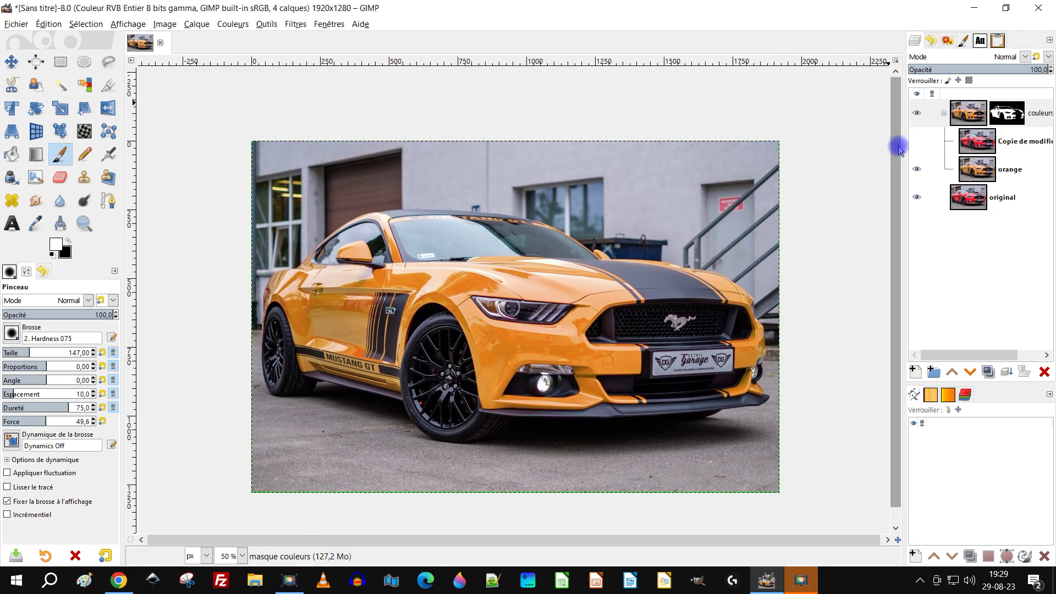
{"action": "left_click", "coordinate": [956, 167]}
{"action": "left_click", "coordinate": [234, 24]}
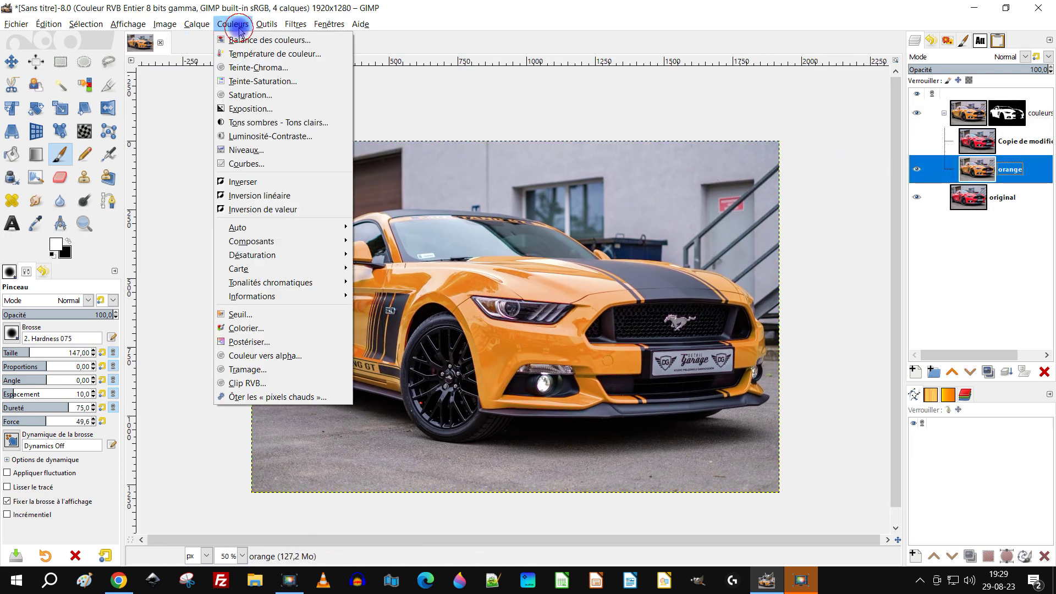
{"action": "left_click", "coordinate": [259, 83]}
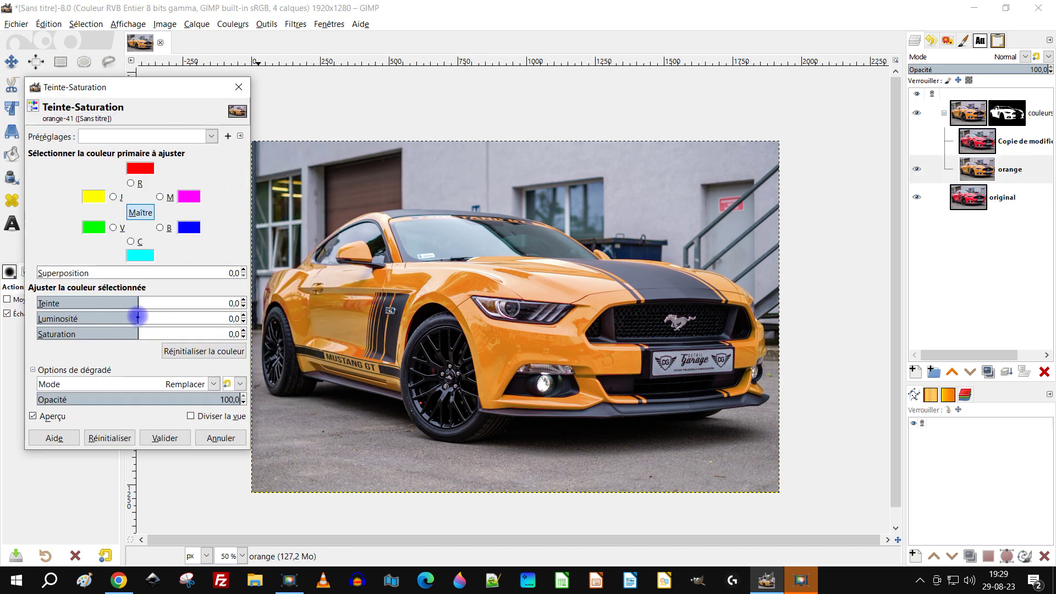
{"action": "left_click_drag", "start_coordinate": [138, 317], "coordinate": [131, 318]}
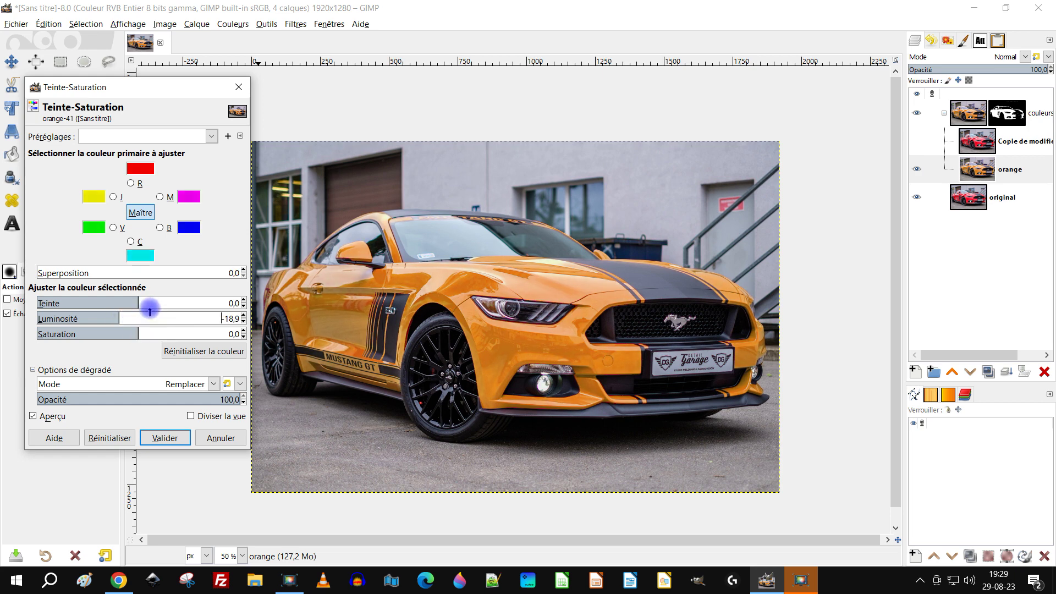
{"action": "left_click_drag", "start_coordinate": [140, 303], "coordinate": [134, 303]}
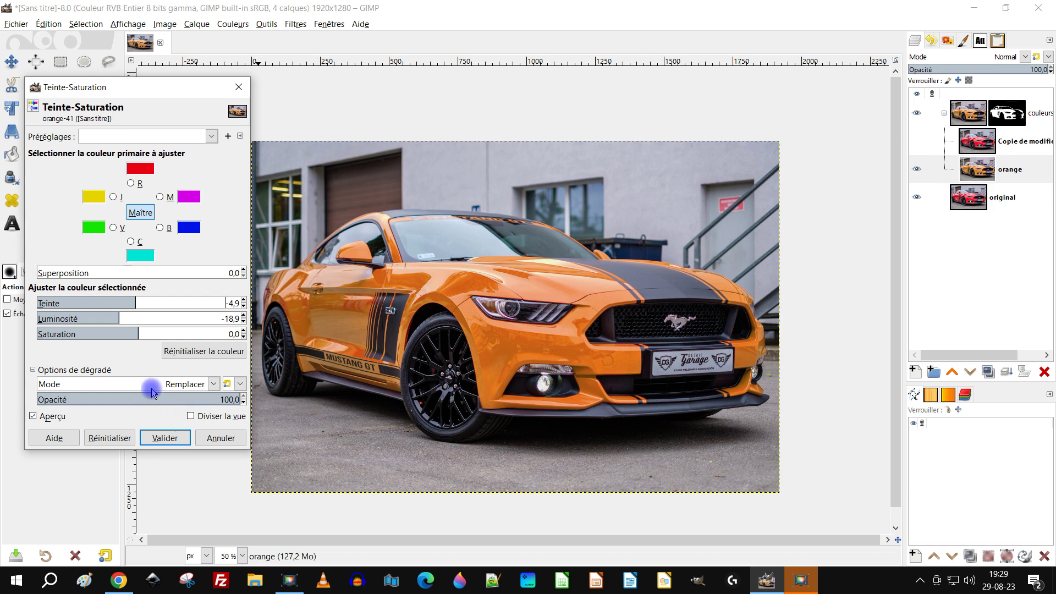
{"action": "left_click_drag", "start_coordinate": [138, 331], "coordinate": [130, 332]}
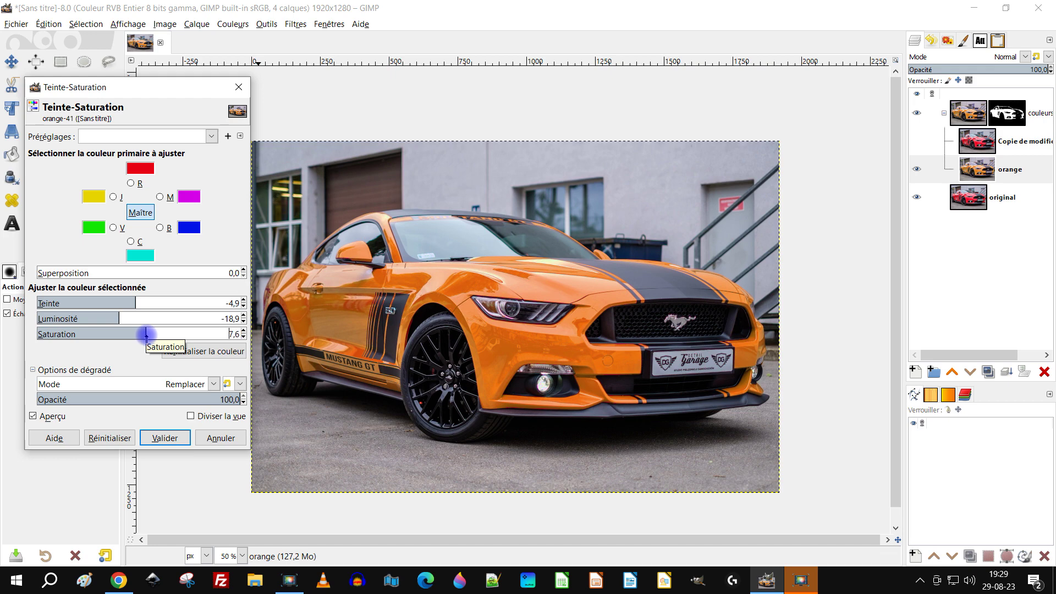
{"action": "left_click", "coordinate": [164, 438]}
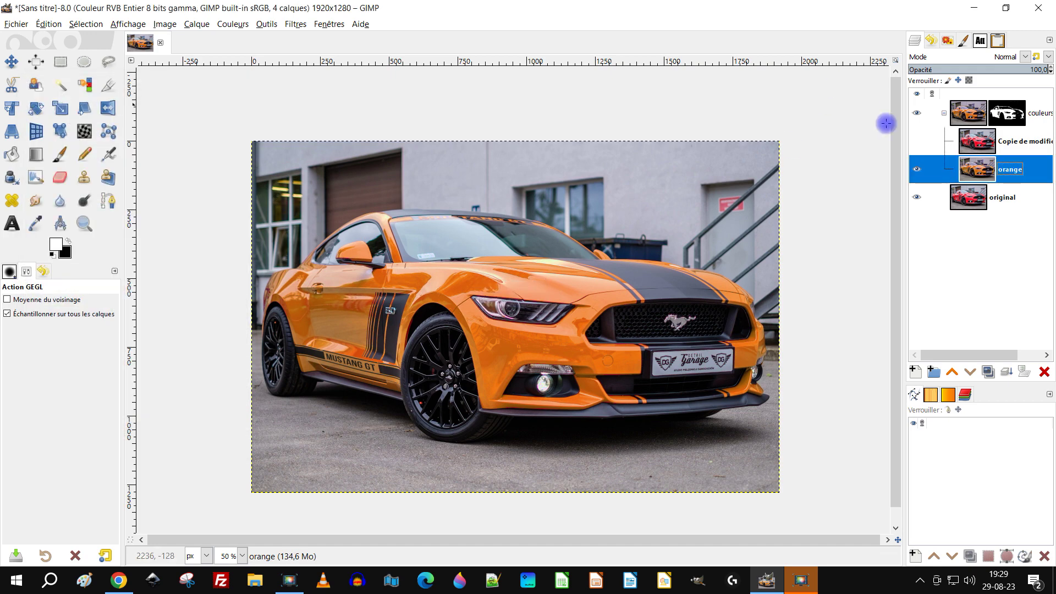
Rename the hidden red copy layer above "orange" in the group as "#1"
{"action": "left_click", "coordinate": [973, 147]}
{"action": "double_click", "coordinate": [1021, 141]}
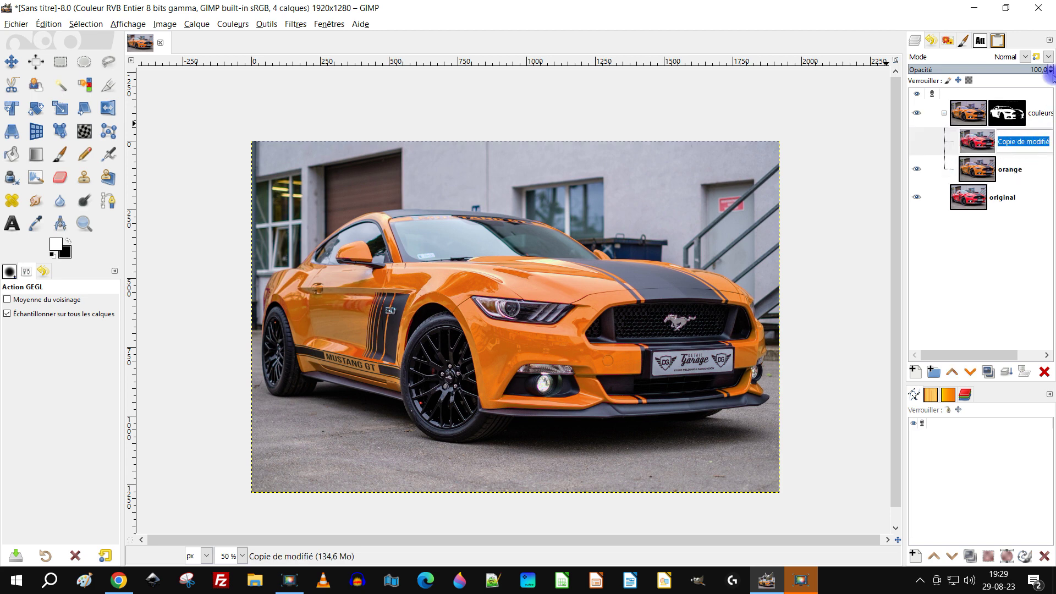
{"action": "type", "text": "#1"}
{"action": "key", "text": "Return"}
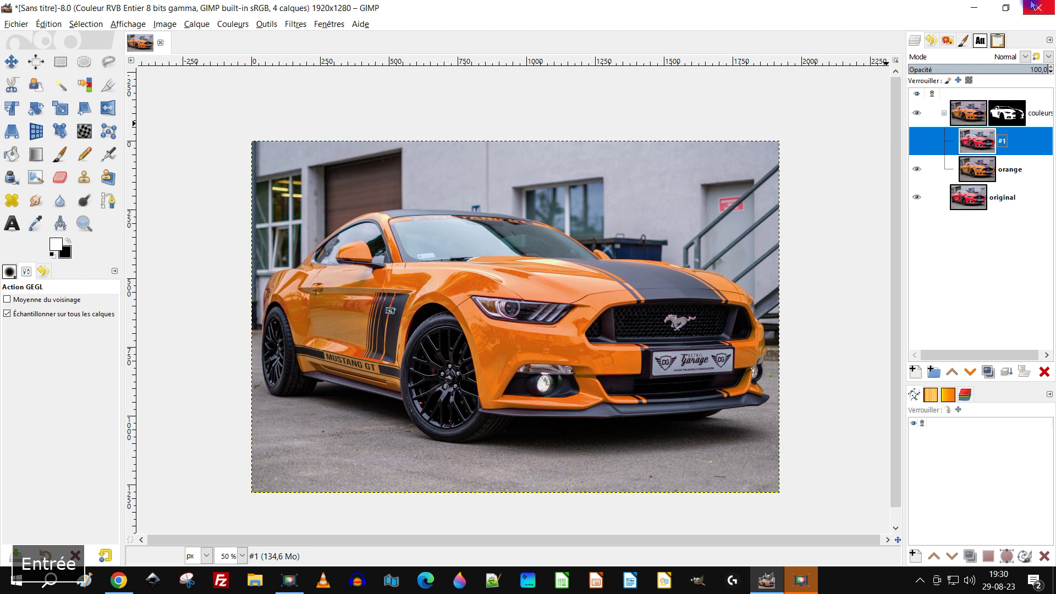
Make layer "#1" visible and duplicate it twice, hiding both copies
{"action": "left_click", "coordinate": [918, 142]}
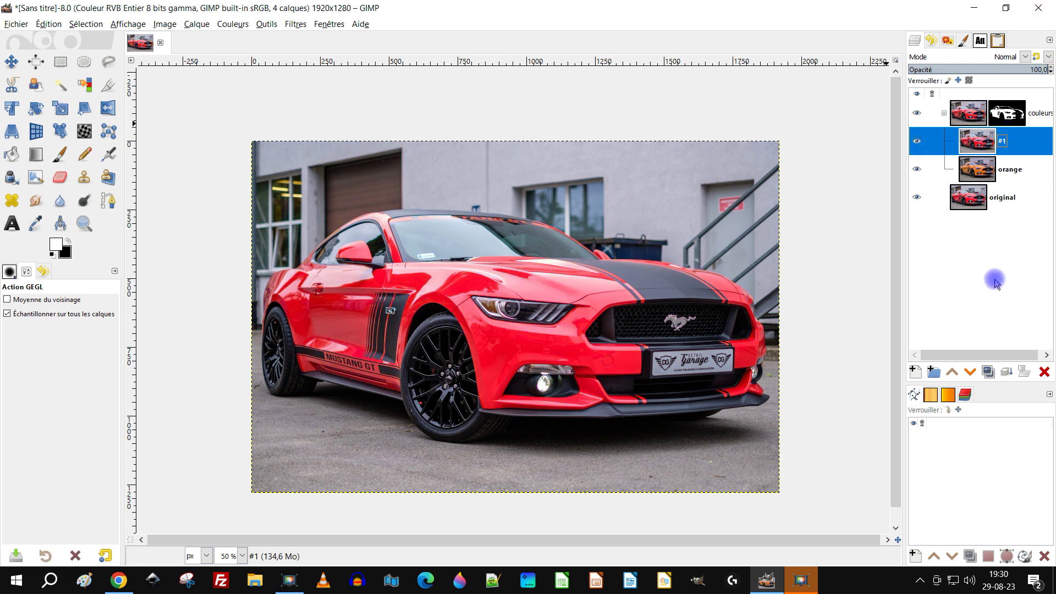
{"action": "left_click", "coordinate": [988, 371]}
{"action": "left_click", "coordinate": [988, 372]}
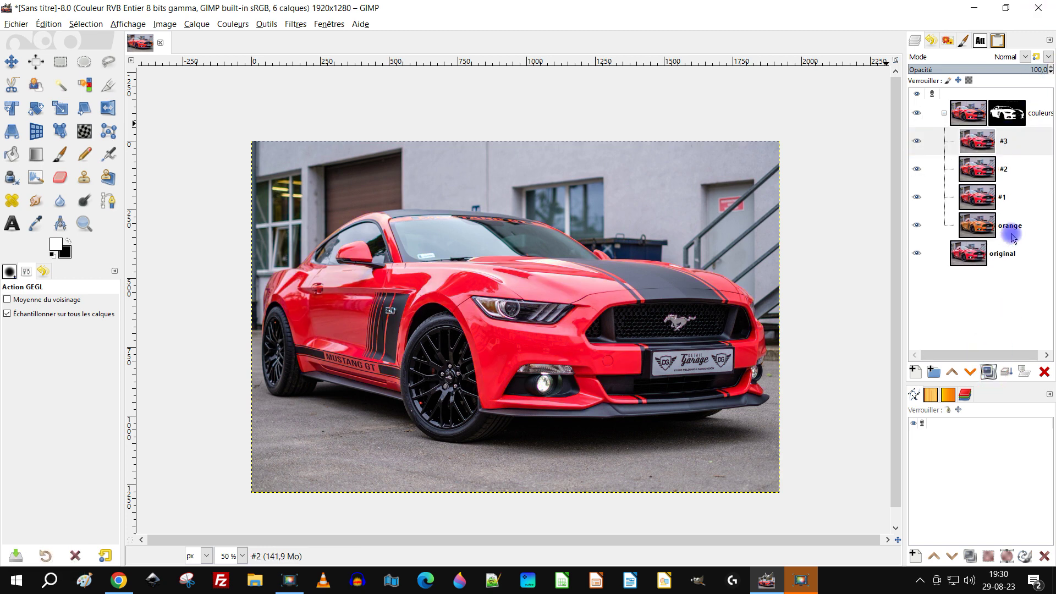
{"action": "left_click", "coordinate": [918, 142]}
Open the Hue-Chroma adjustment for layer "#1"
{"action": "left_click", "coordinate": [981, 193]}
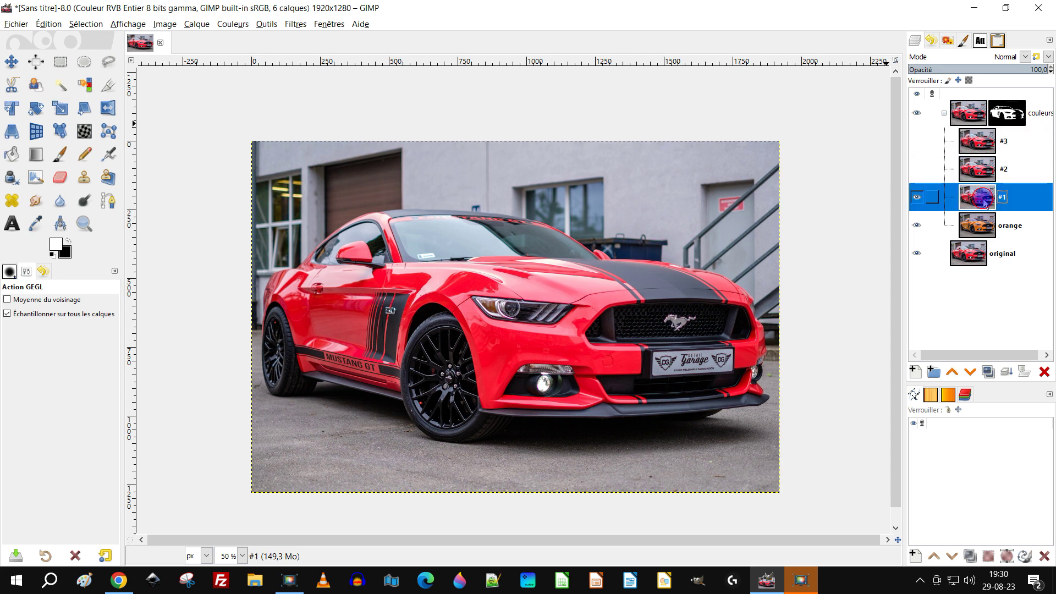
{"action": "left_click", "coordinate": [231, 24]}
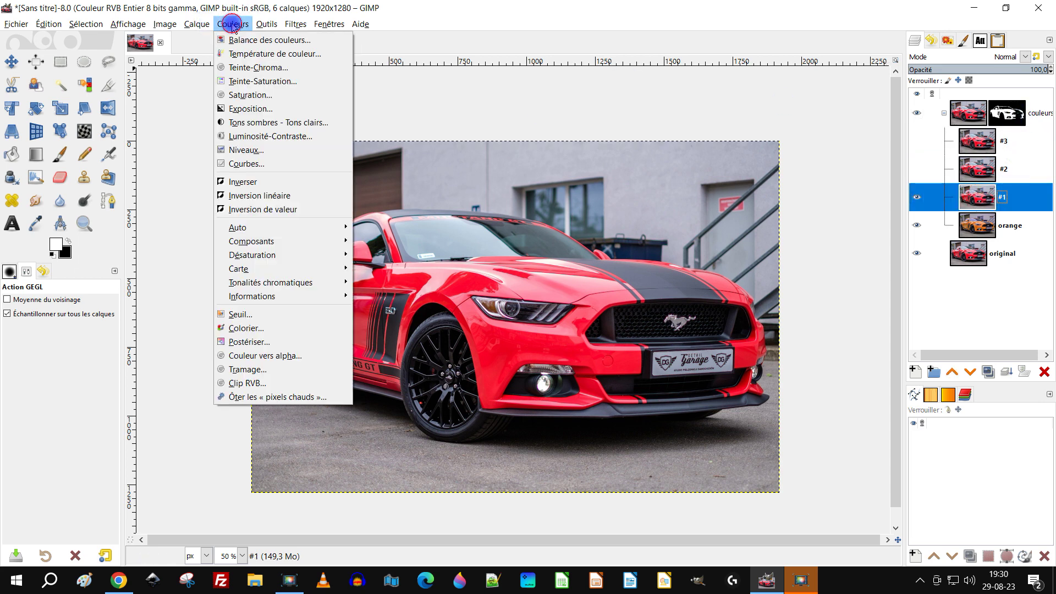
{"action": "left_click", "coordinate": [257, 69]}
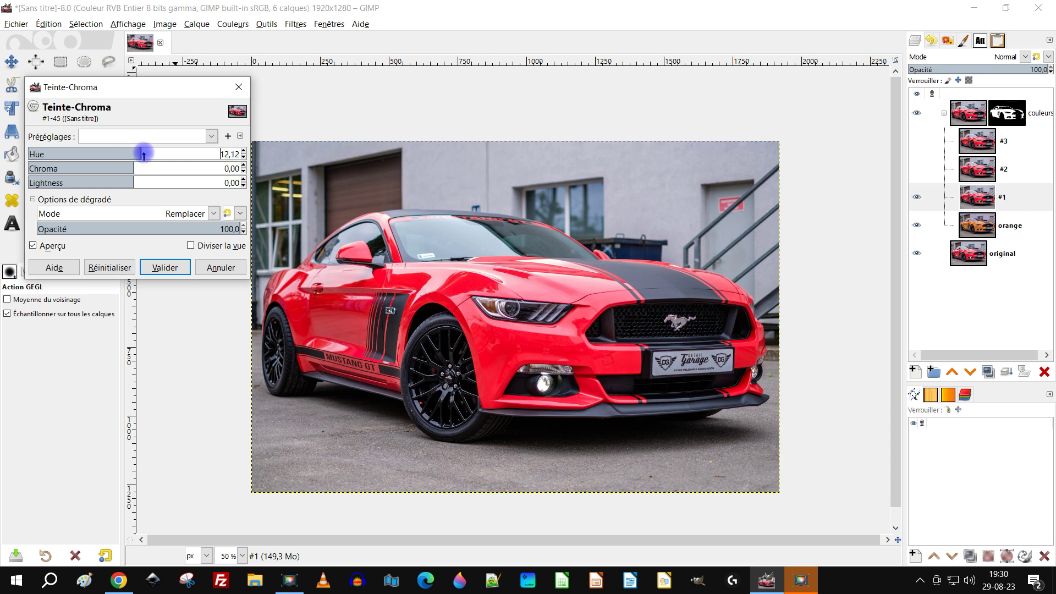
{"action": "left_click_drag", "start_coordinate": [150, 153], "coordinate": [196, 163]}
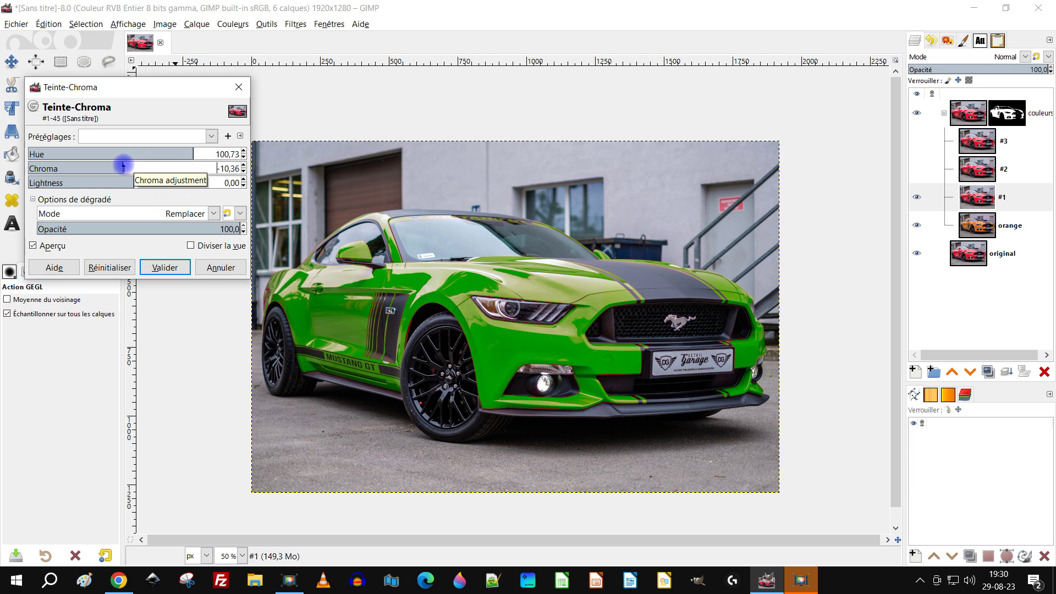
{"action": "left_click_drag", "start_coordinate": [123, 167], "coordinate": [122, 167]}
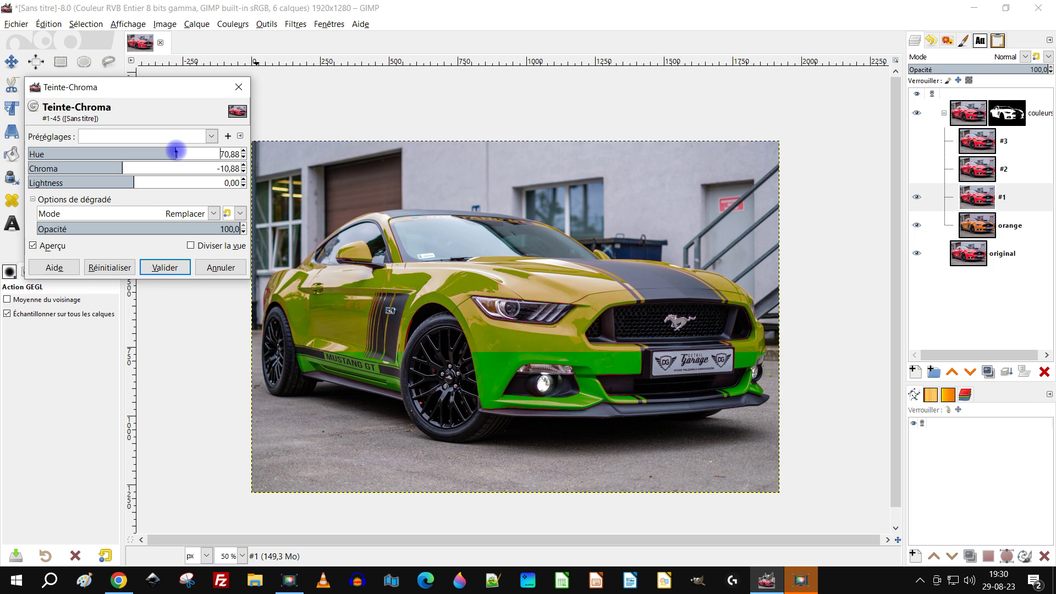
{"action": "left_click", "coordinate": [114, 167]}
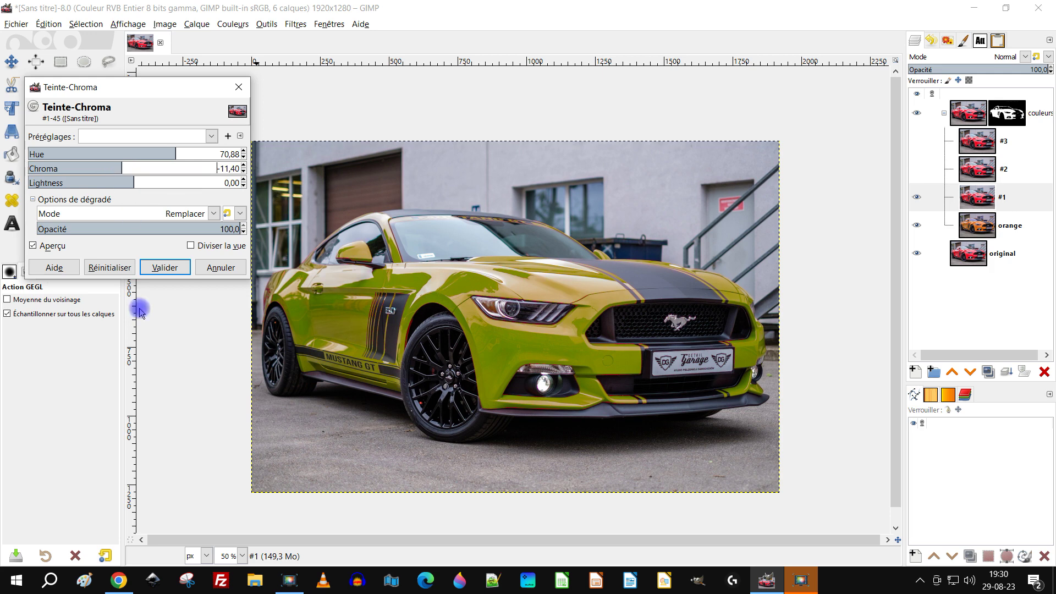
{"action": "left_click", "coordinate": [114, 267]}
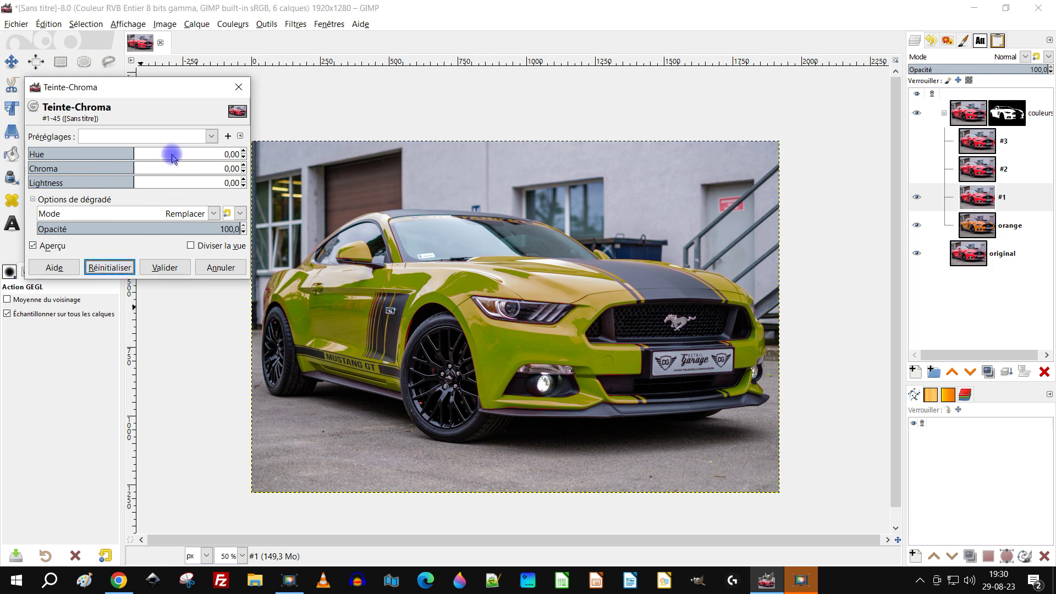
{"action": "left_click", "coordinate": [140, 154]}
{"action": "left_click_drag", "start_coordinate": [143, 154], "coordinate": [170, 156]}
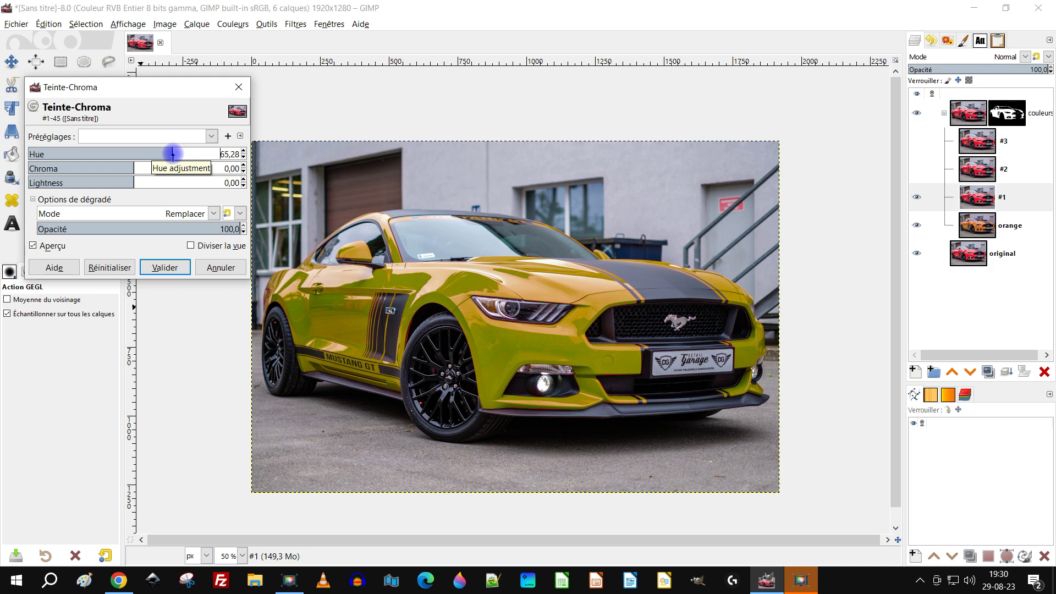
{"action": "left_click_drag", "start_coordinate": [174, 154], "coordinate": [185, 154]}
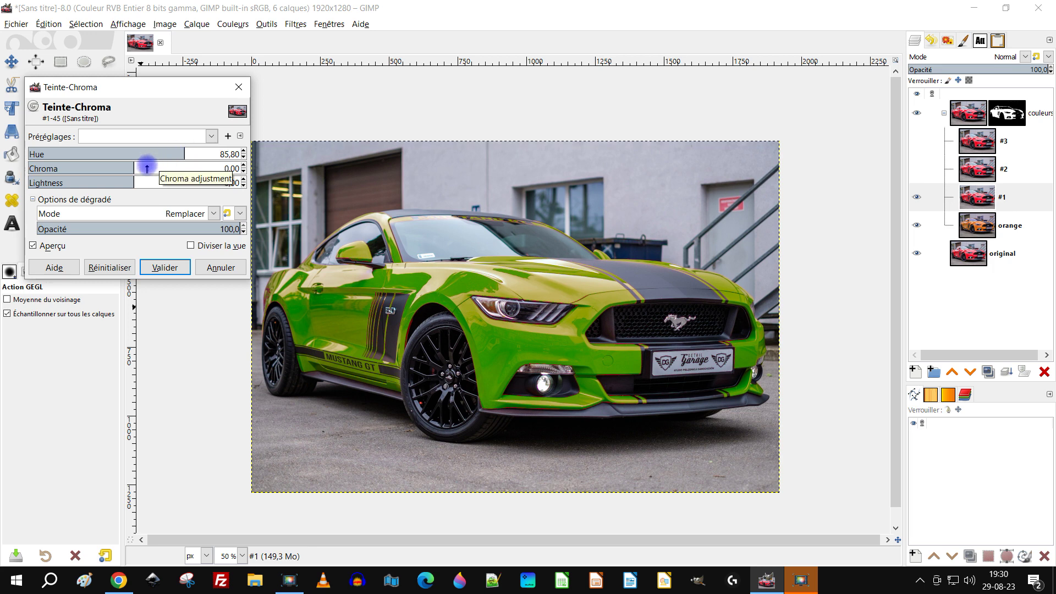
{"action": "left_click", "coordinate": [179, 154]}
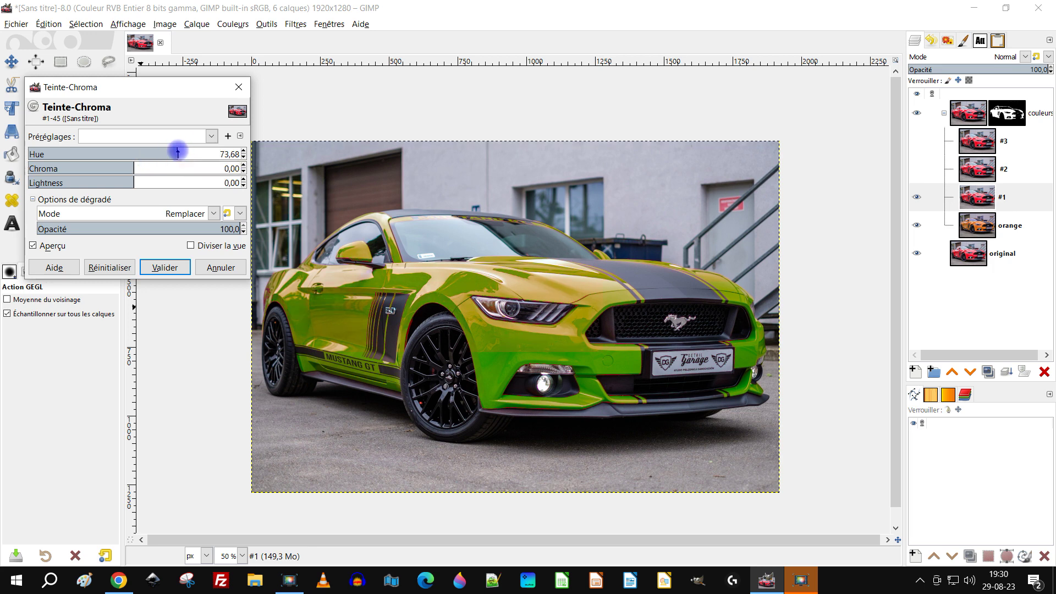
{"action": "left_click_drag", "start_coordinate": [186, 153], "coordinate": [193, 152]}
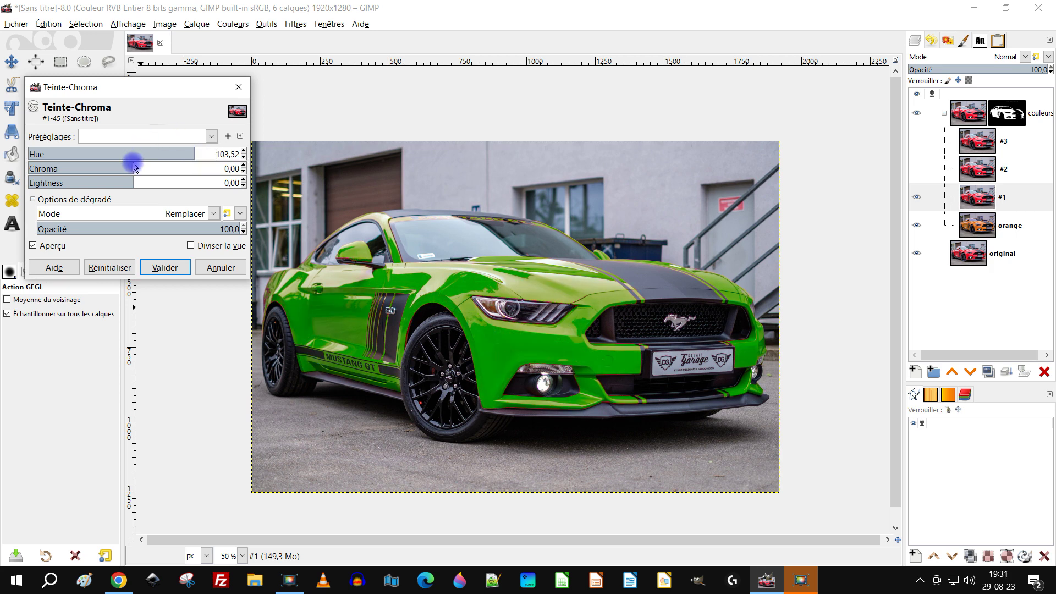
{"action": "left_click_drag", "start_coordinate": [123, 186], "coordinate": [113, 182]}
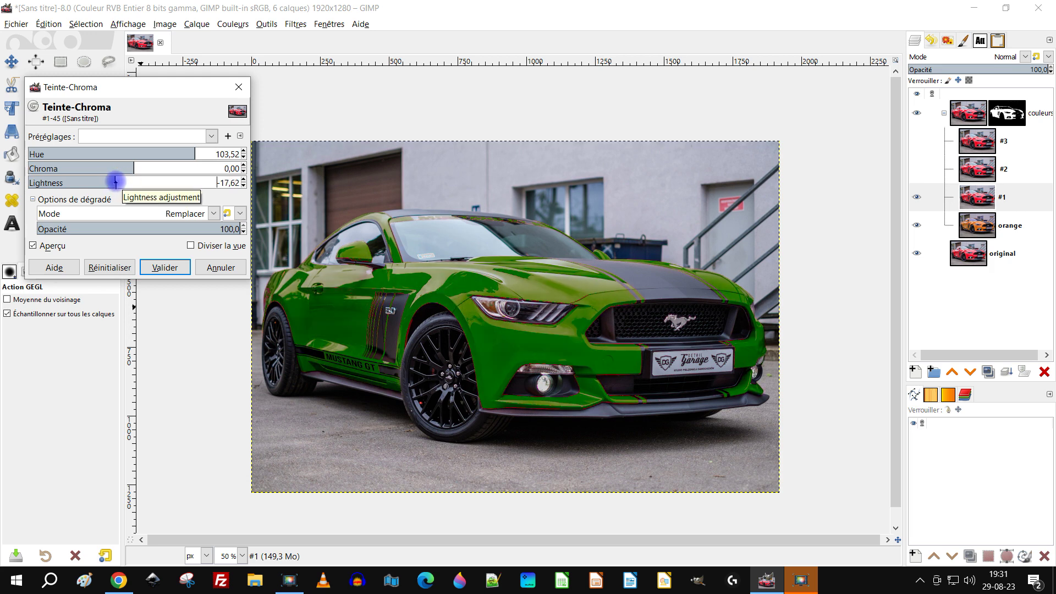
{"action": "left_click_drag", "start_coordinate": [123, 169], "coordinate": [107, 168]}
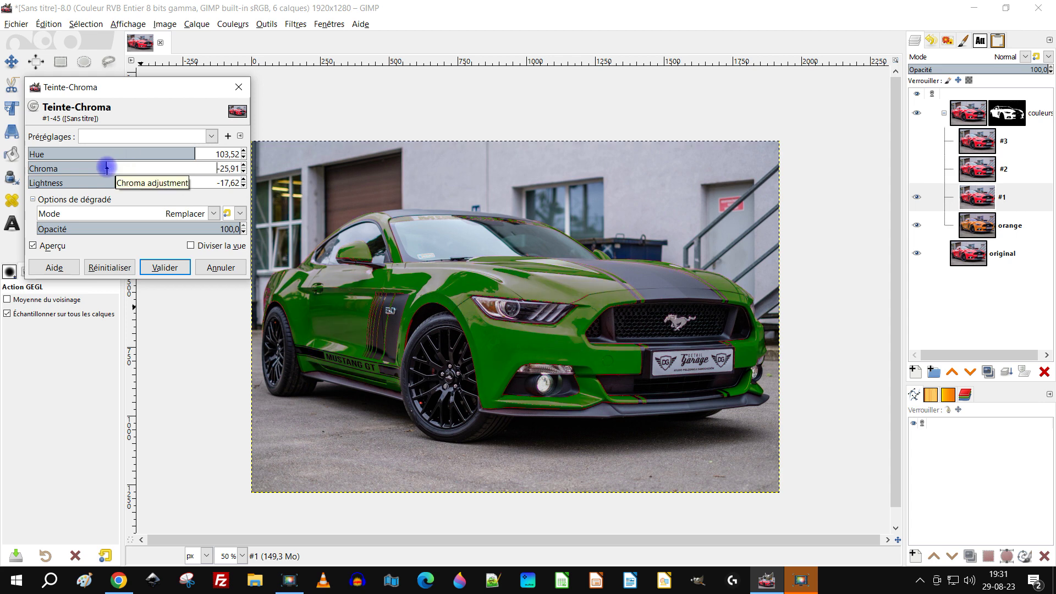
{"action": "left_click_drag", "start_coordinate": [106, 168], "coordinate": [137, 169]}
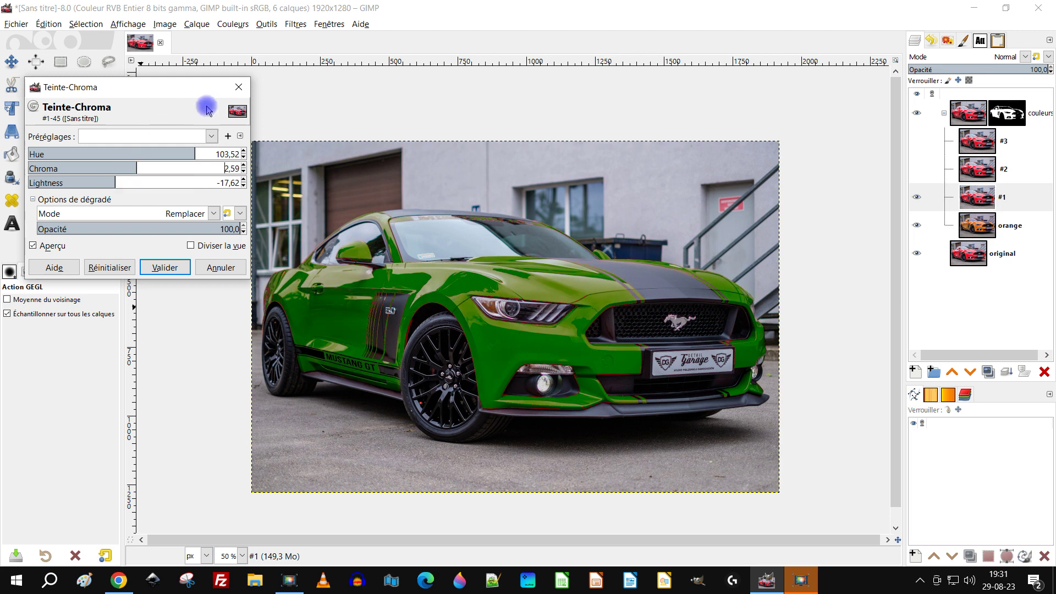
{"action": "left_click", "coordinate": [238, 87]}
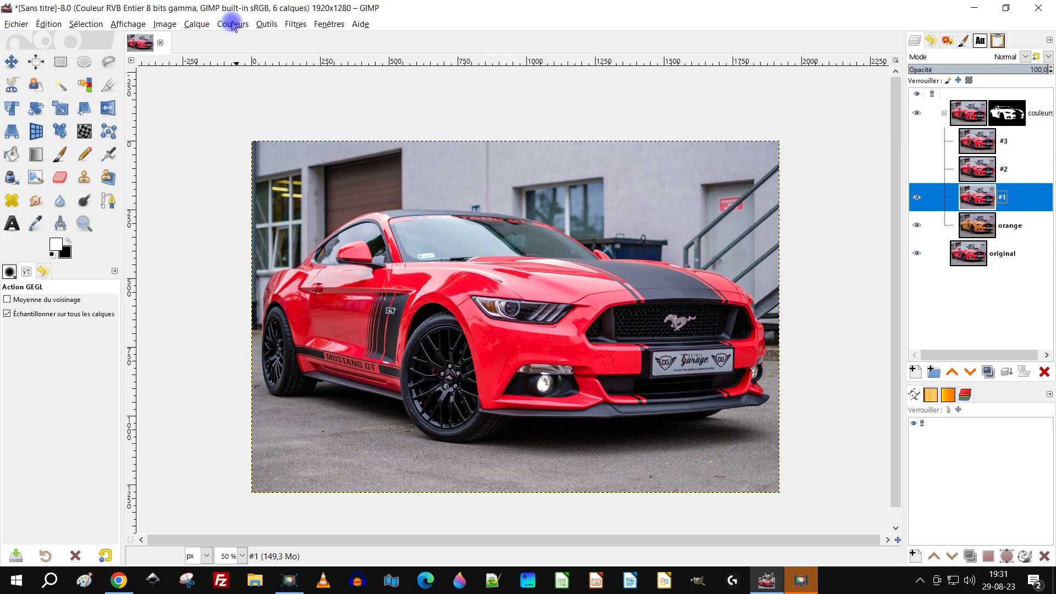
Open the Hue-Saturation adjustment for layer "#1"
{"action": "left_click", "coordinate": [228, 24]}
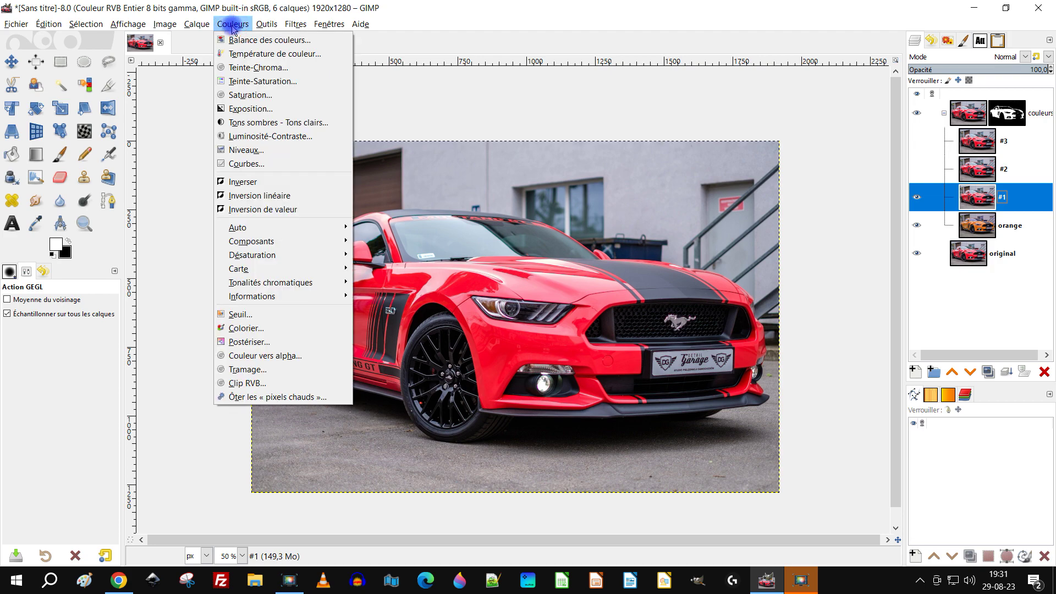
{"action": "left_click", "coordinate": [295, 82]}
{"action": "left_click_drag", "start_coordinate": [137, 302], "coordinate": [169, 303]}
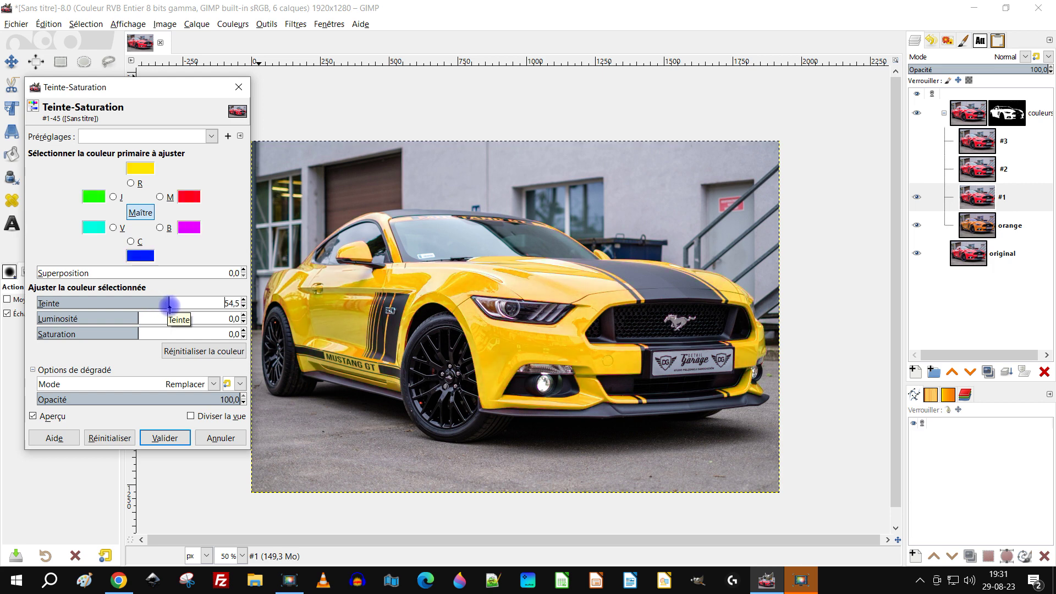
{"action": "left_click", "coordinate": [131, 318]}
{"action": "mouse_move", "coordinate": [131, 317]}
{"action": "left_mouse_down"}
{"action": "mouse_move", "coordinate": [98, 318]}
{"action": "mouse_move", "coordinate": [114, 317]}
{"action": "left_mouse_up"}
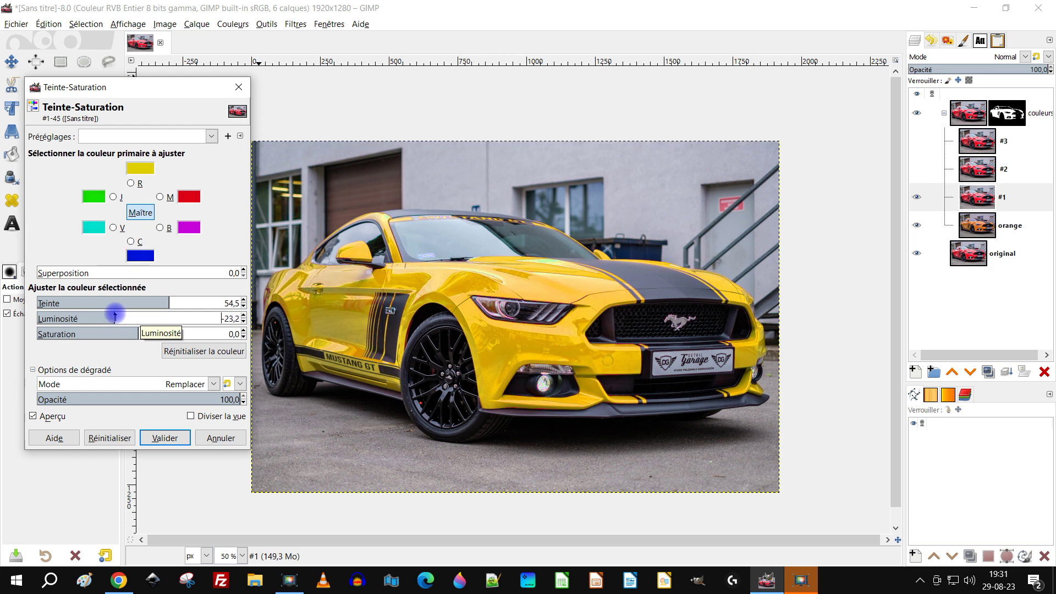
{"action": "left_click", "coordinate": [184, 352]}
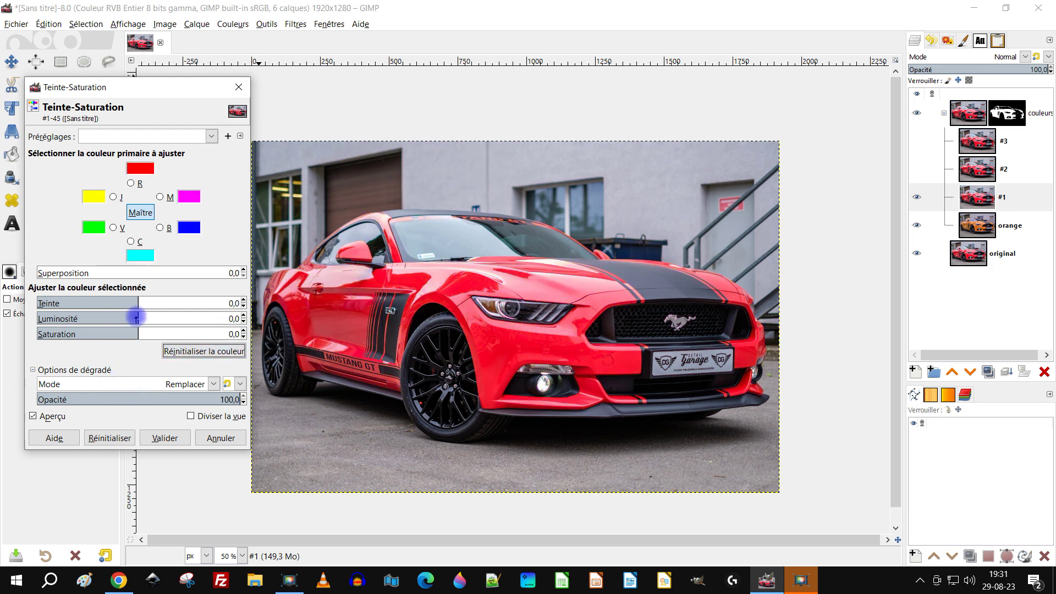
Apply Hue-Saturation to layer "#1" with hue 52.5 and saturation -15.7 to turn the car yellow
{"action": "left_click", "coordinate": [153, 302]}
{"action": "left_click_drag", "start_coordinate": [154, 302], "coordinate": [168, 302]}
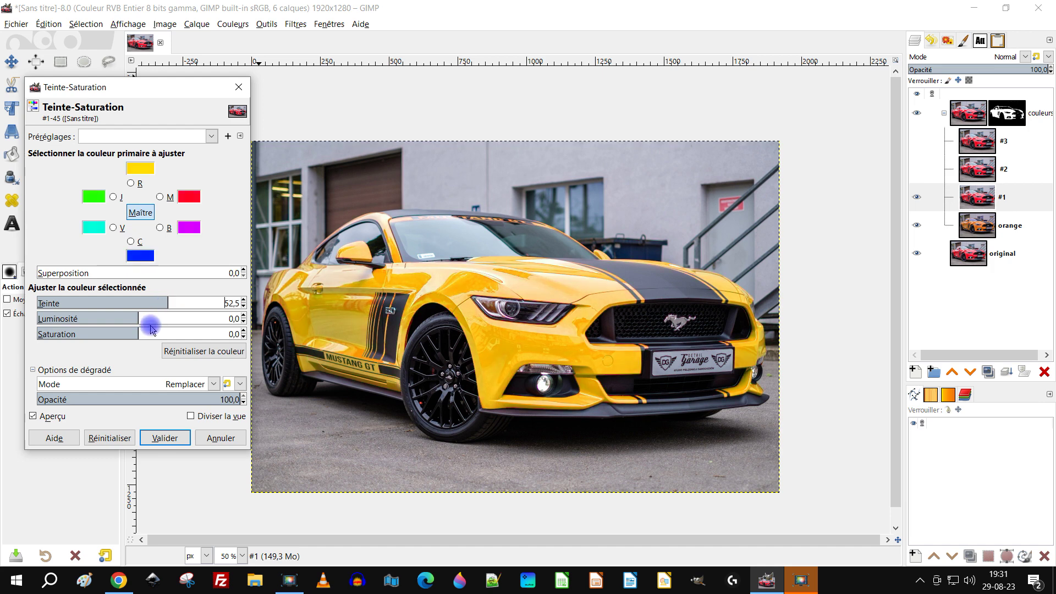
{"action": "left_click_drag", "start_coordinate": [135, 334], "coordinate": [122, 335]}
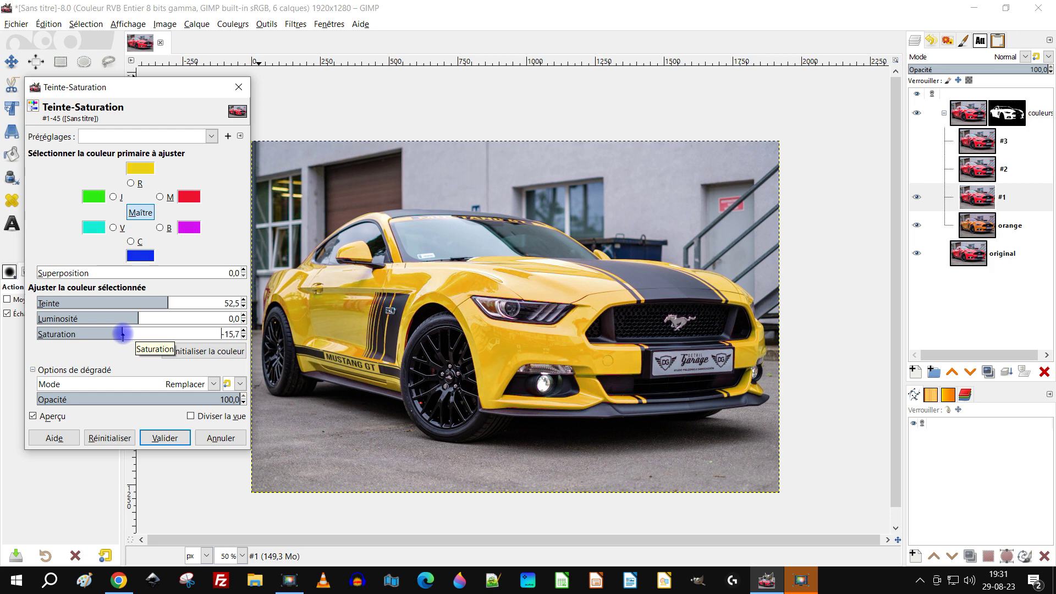
{"action": "left_click", "coordinate": [165, 438]}
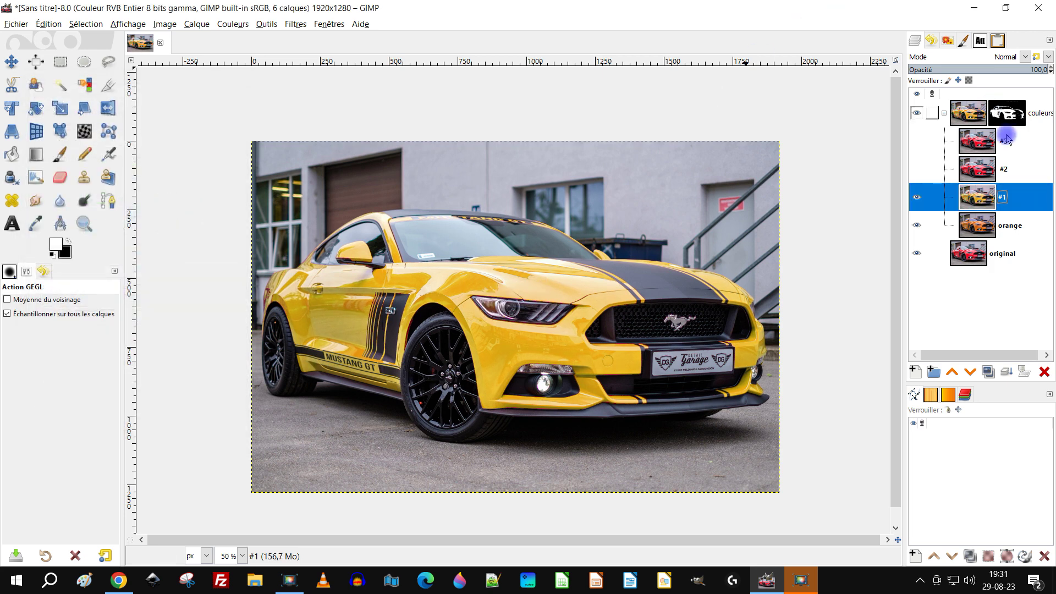
Rename the yellow car layer "#1" as "jaune"
{"action": "double_click", "coordinate": [1002, 197]}
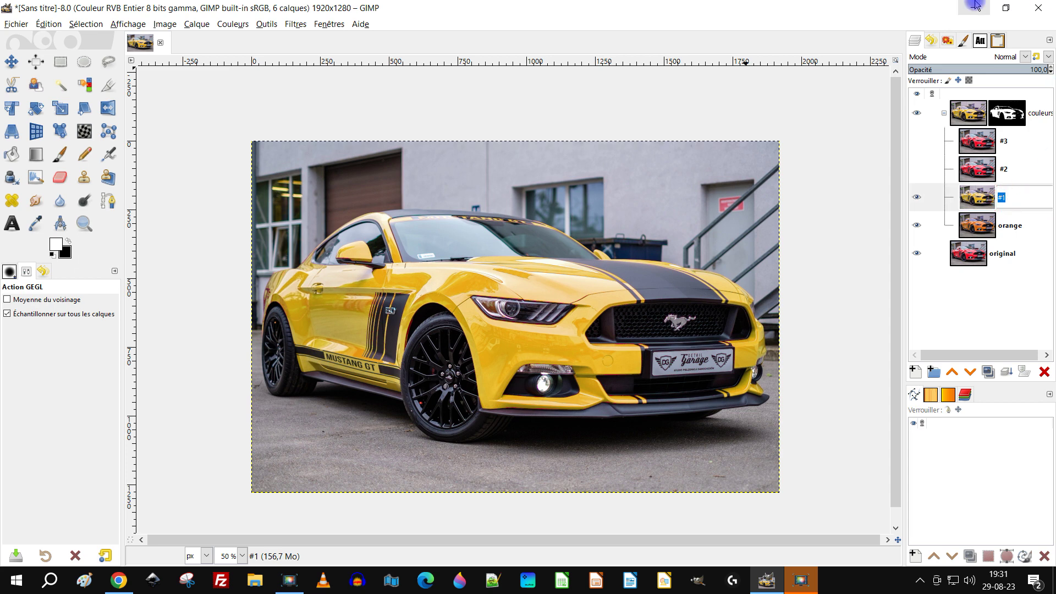
{"action": "type", "text": "jaune"}
{"action": "key", "text": "Return"}
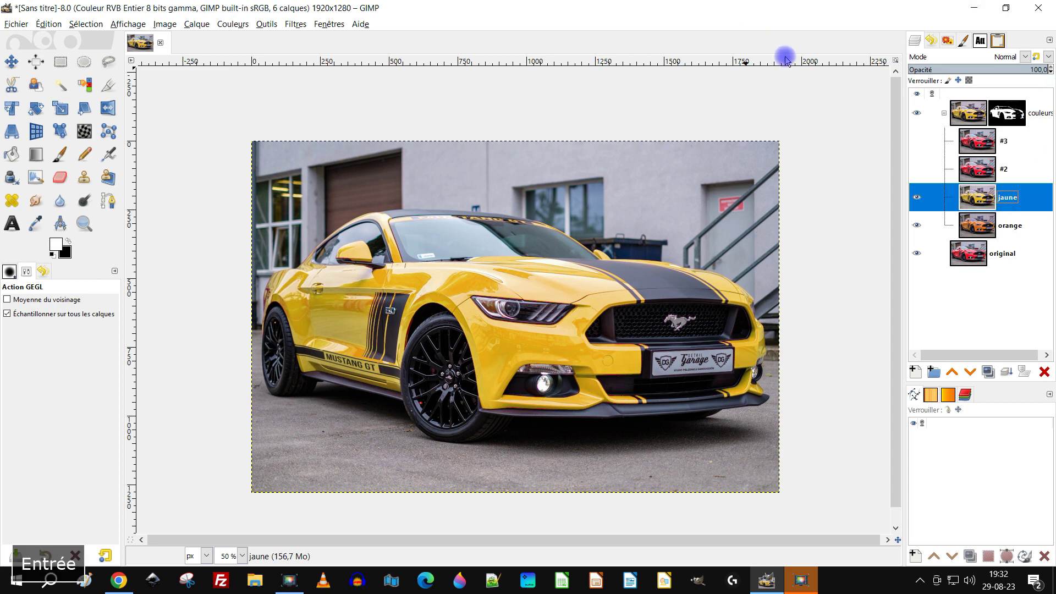
Show layer "#2" and apply Hue-Saturation to it with hue -92.4, lightness 10.8 and saturation -28.1
{"action": "left_click", "coordinate": [914, 170]}
{"action": "left_click", "coordinate": [988, 171]}
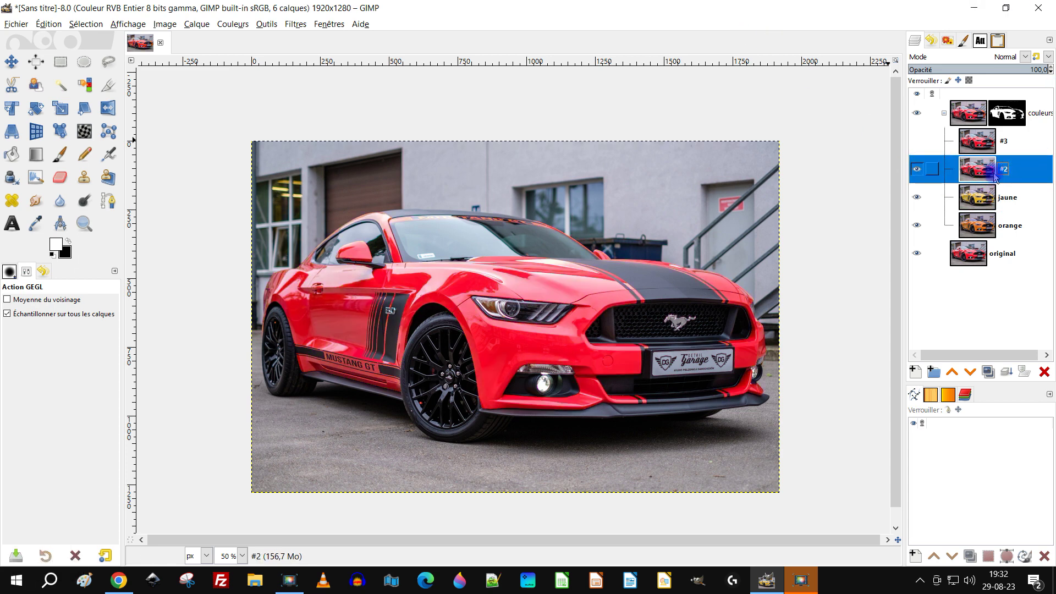
{"action": "left_click", "coordinate": [233, 24]}
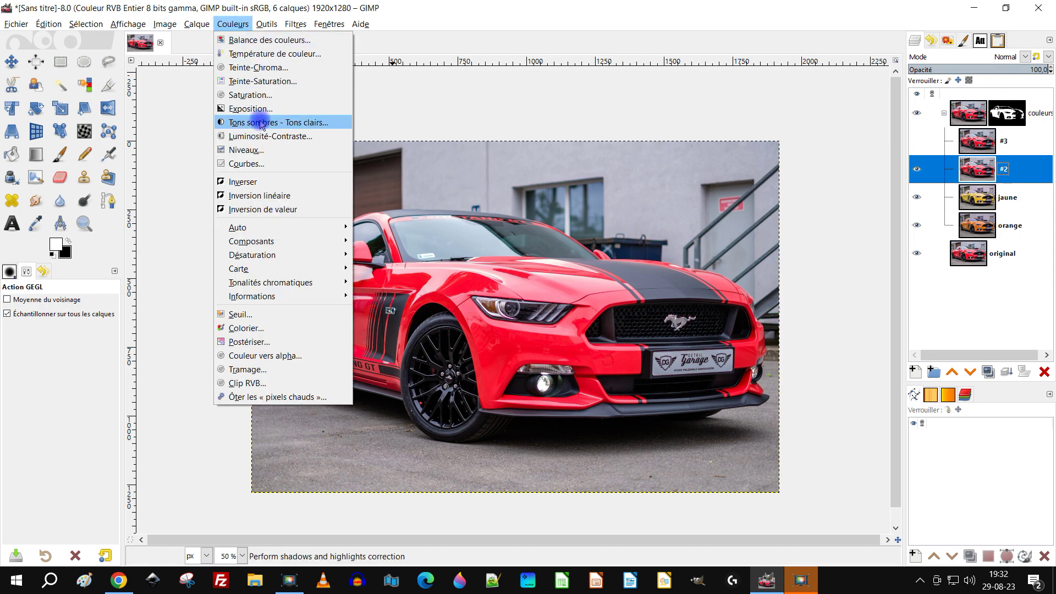
{"action": "left_click", "coordinate": [261, 78]}
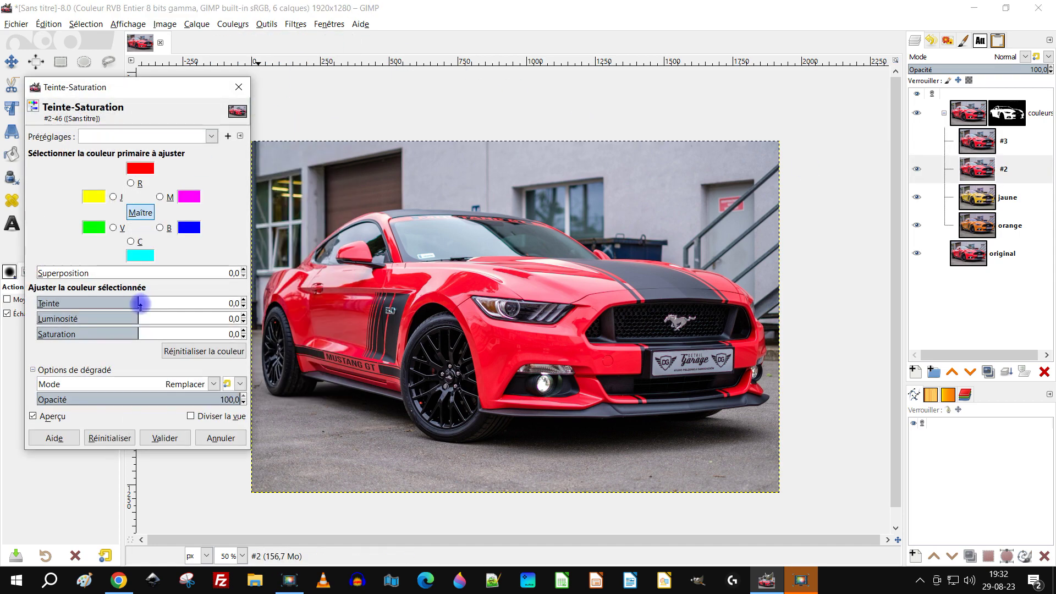
{"action": "left_click_drag", "start_coordinate": [140, 303], "coordinate": [86, 303]}
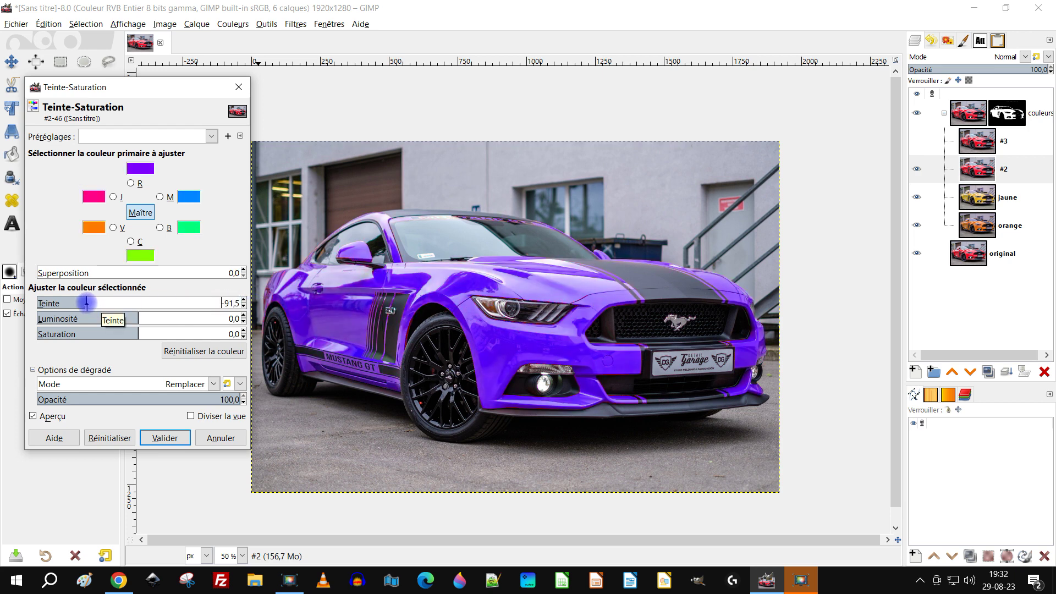
{"action": "left_click", "coordinate": [126, 316]}
{"action": "left_click_drag", "start_coordinate": [126, 315], "coordinate": [151, 315]}
{"action": "left_click_drag", "start_coordinate": [124, 332], "coordinate": [110, 332]}
{"action": "left_click", "coordinate": [158, 437]}
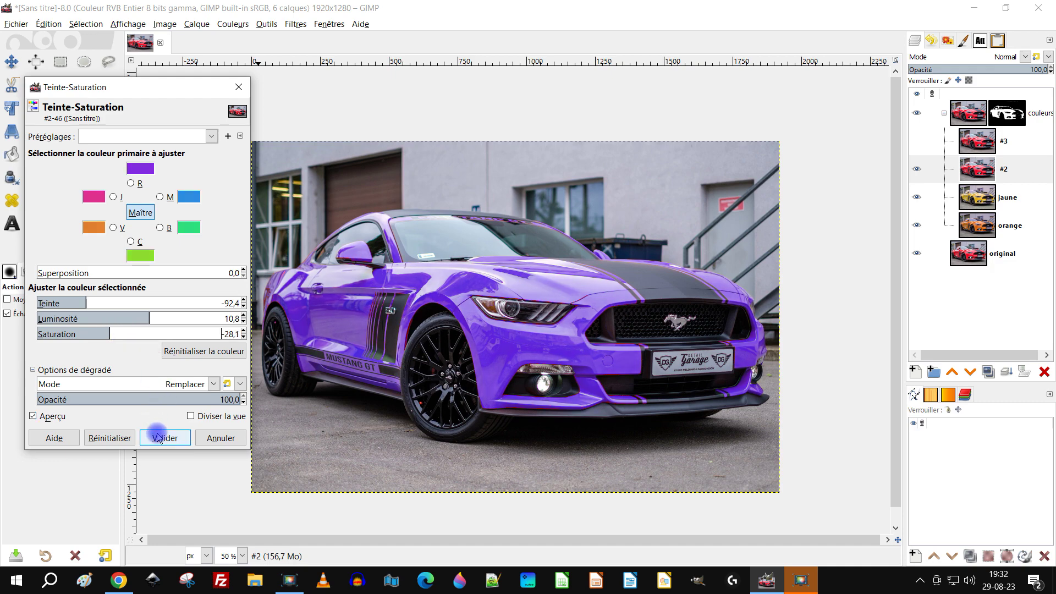
Rename the purple car layer "#2" as "violet"
{"action": "double_click", "coordinate": [1003, 169]}
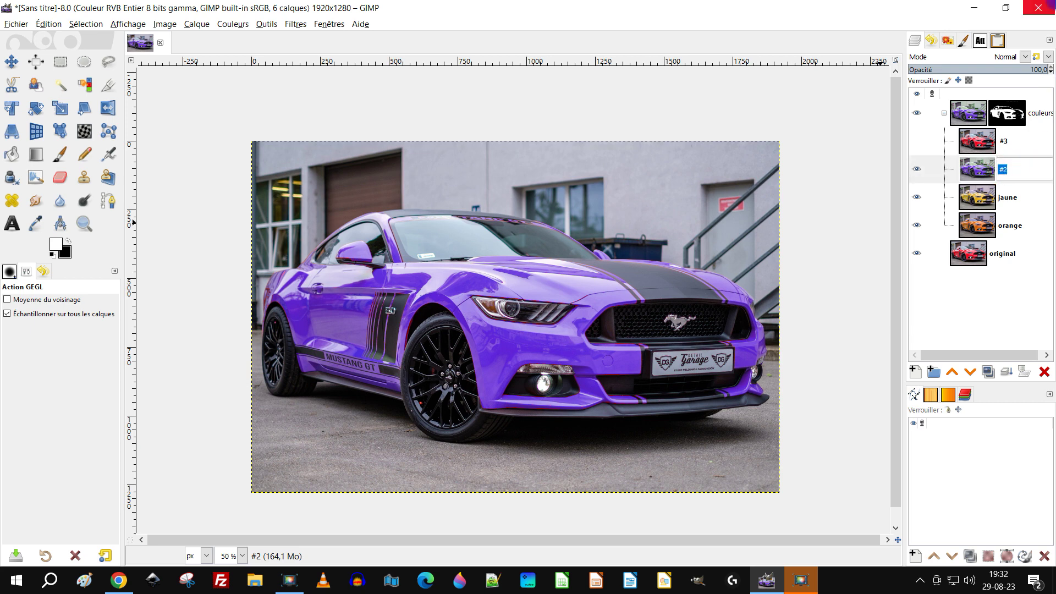
{"action": "type", "text": "violent"}
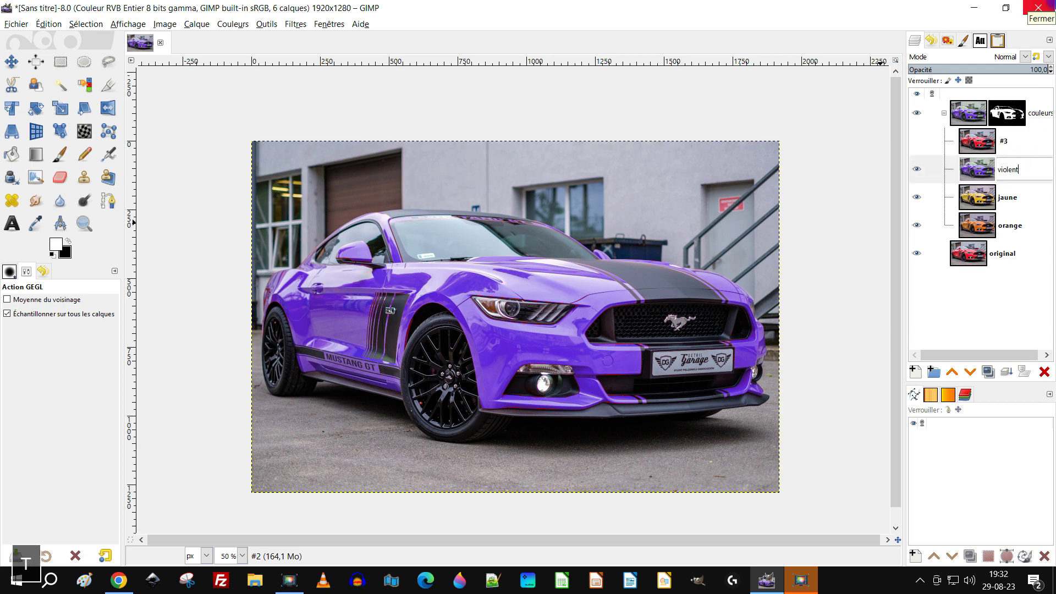
{"action": "key", "text": "Return"}
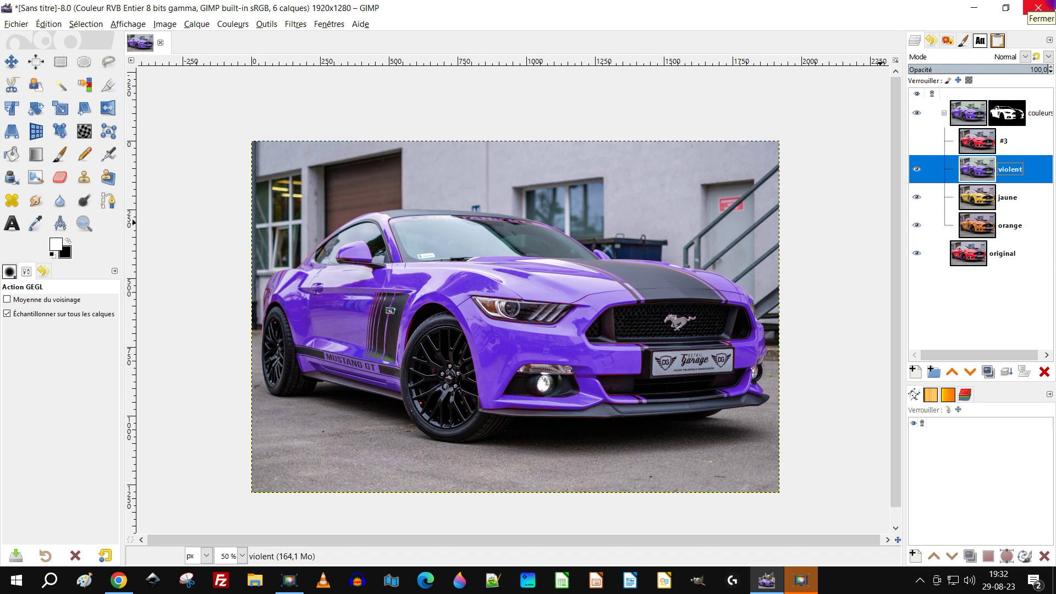
{"action": "key", "text": "F2"}
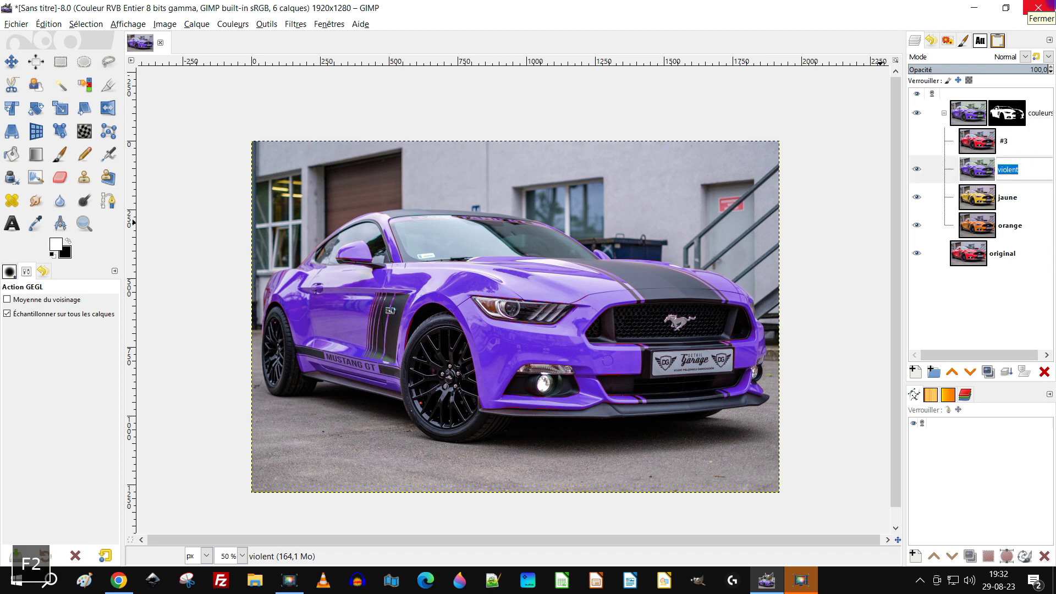
{"action": "type", "text": "viole"}
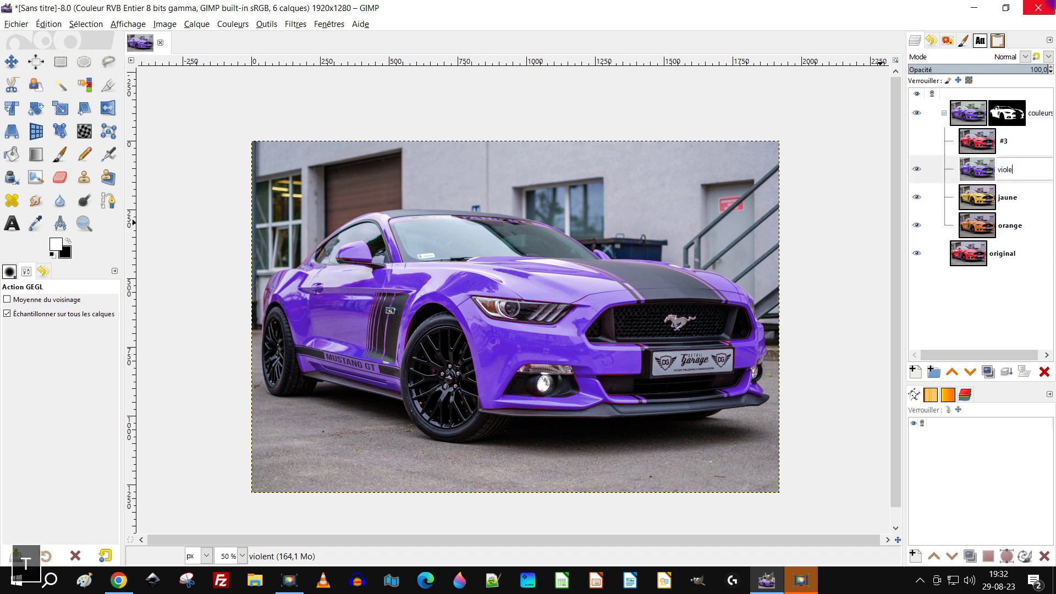
{"action": "type", "text": "t"}
{"action": "key", "text": "Return"}
Show layer "#3" and apply Hue-Saturation to it with hue -139.2, lightness -4.3 and saturation -1.6
{"action": "left_click", "coordinate": [916, 141]}
{"action": "left_click", "coordinate": [962, 147]}
{"action": "left_click", "coordinate": [233, 23]}
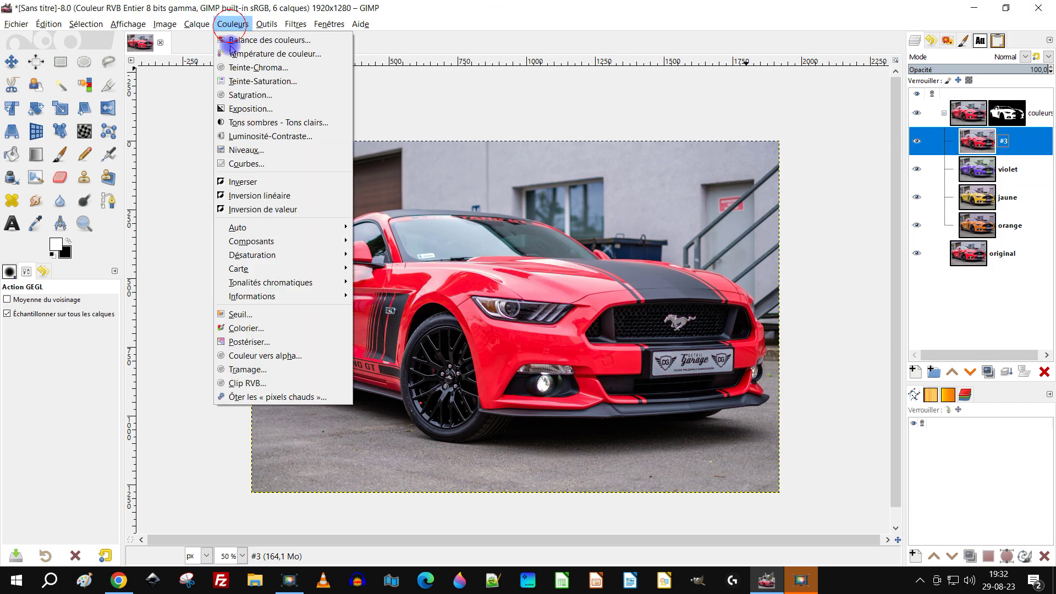
{"action": "left_click", "coordinate": [252, 79]}
{"action": "left_click_drag", "start_coordinate": [129, 301], "coordinate": [62, 301]}
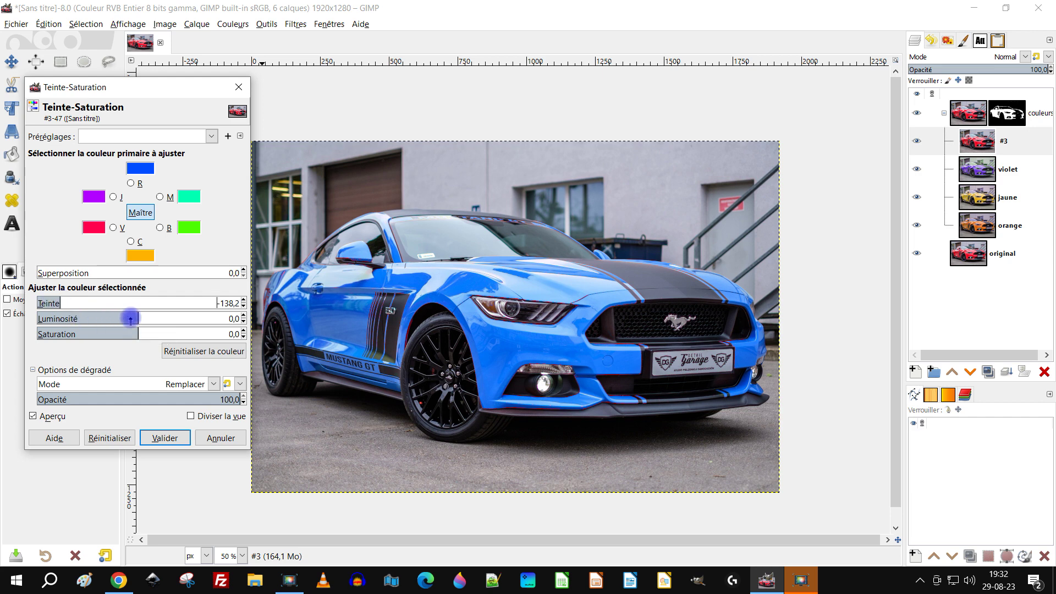
{"action": "left_click_drag", "start_coordinate": [137, 314], "coordinate": [109, 334]}
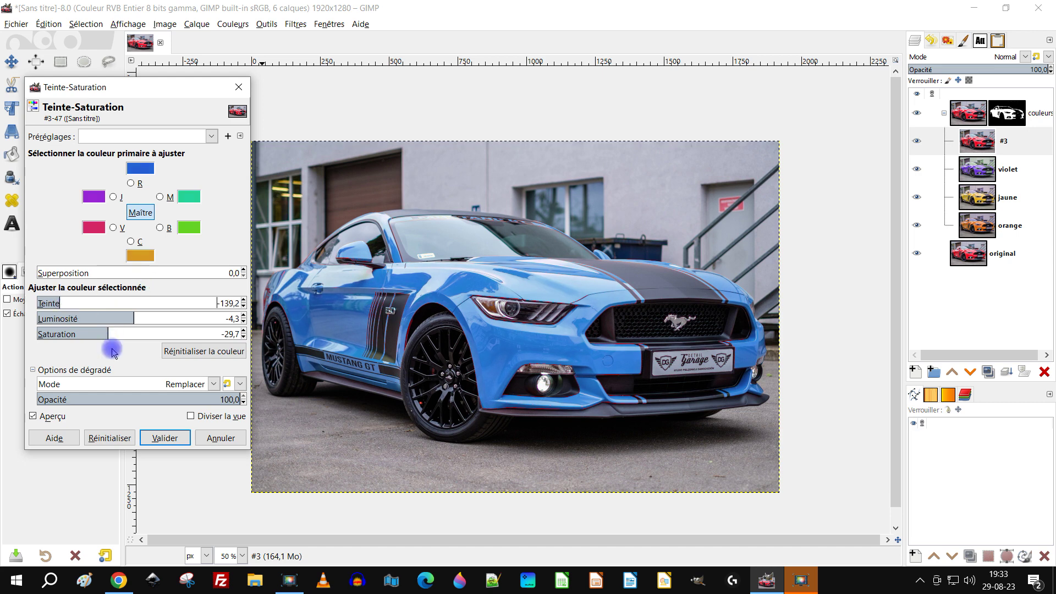
{"action": "left_click", "coordinate": [103, 331]}
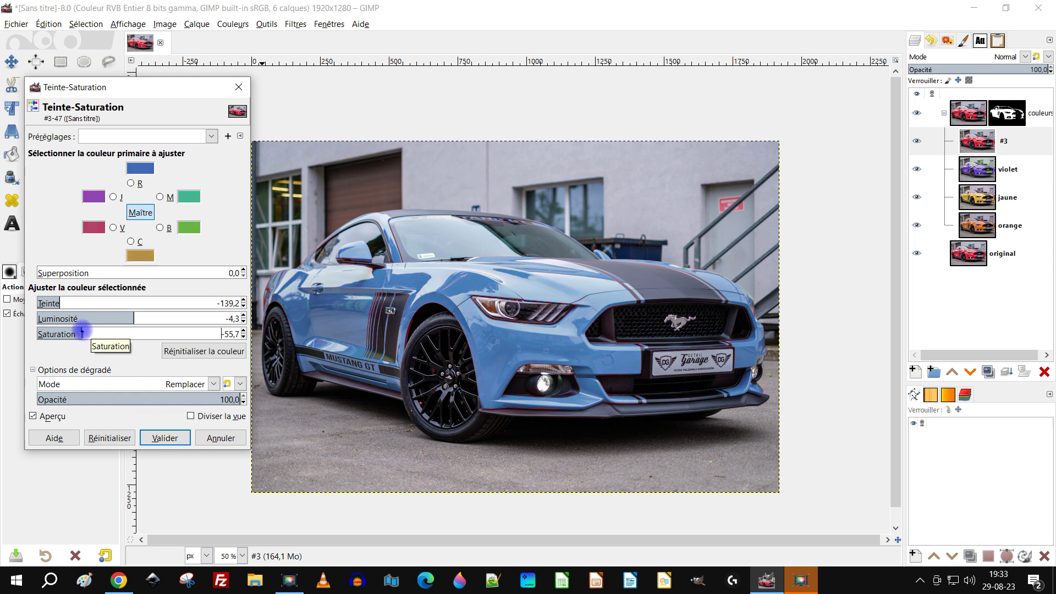
{"action": "left_click_drag", "start_coordinate": [104, 332], "coordinate": [133, 335]}
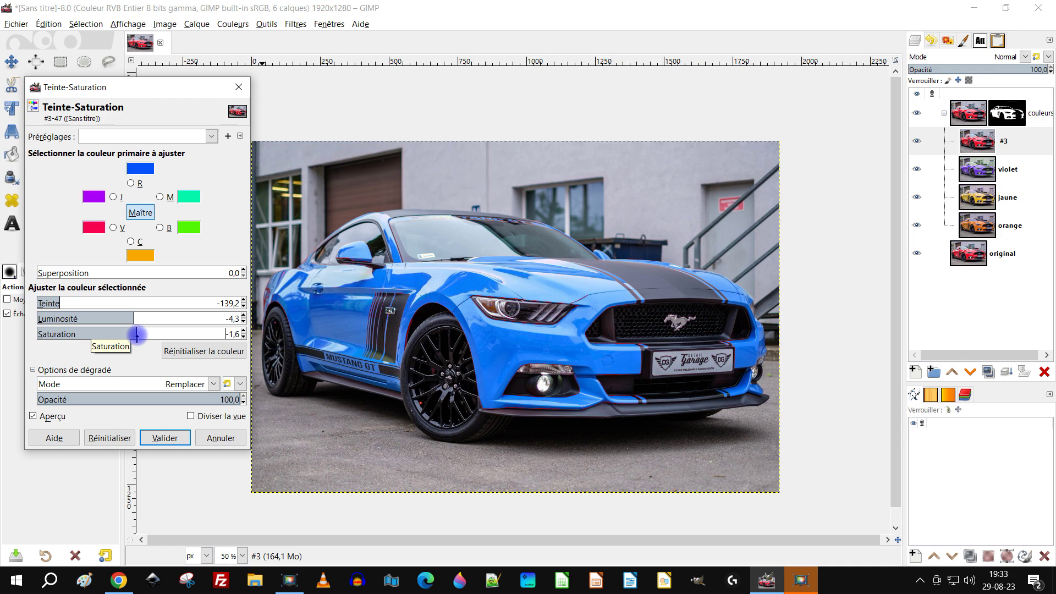
{"action": "left_click", "coordinate": [163, 437]}
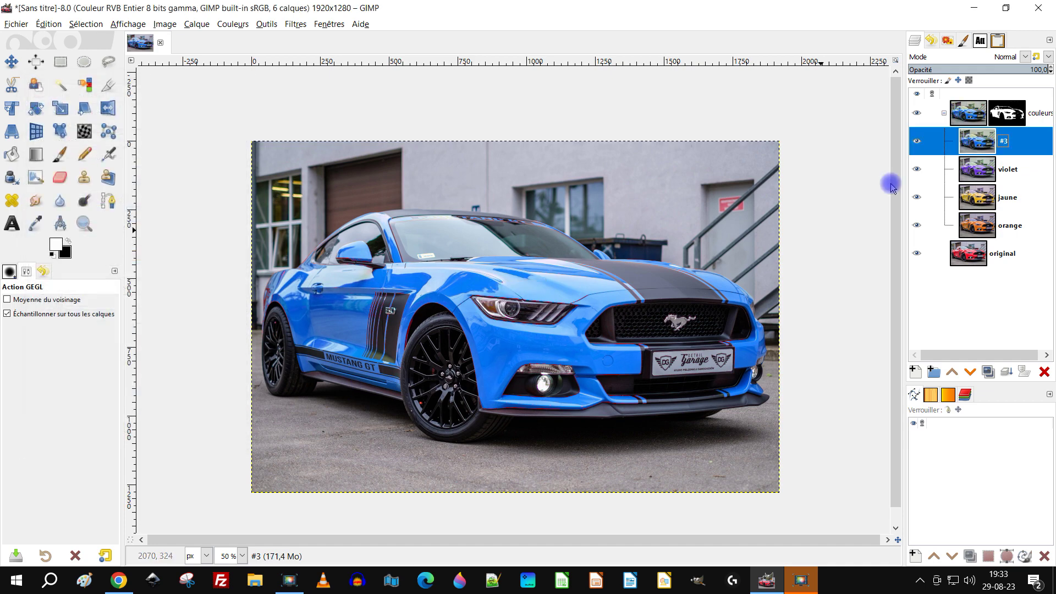
Rename the blue car layer "#3" as "bleu"
{"action": "double_click", "coordinate": [1007, 143]}
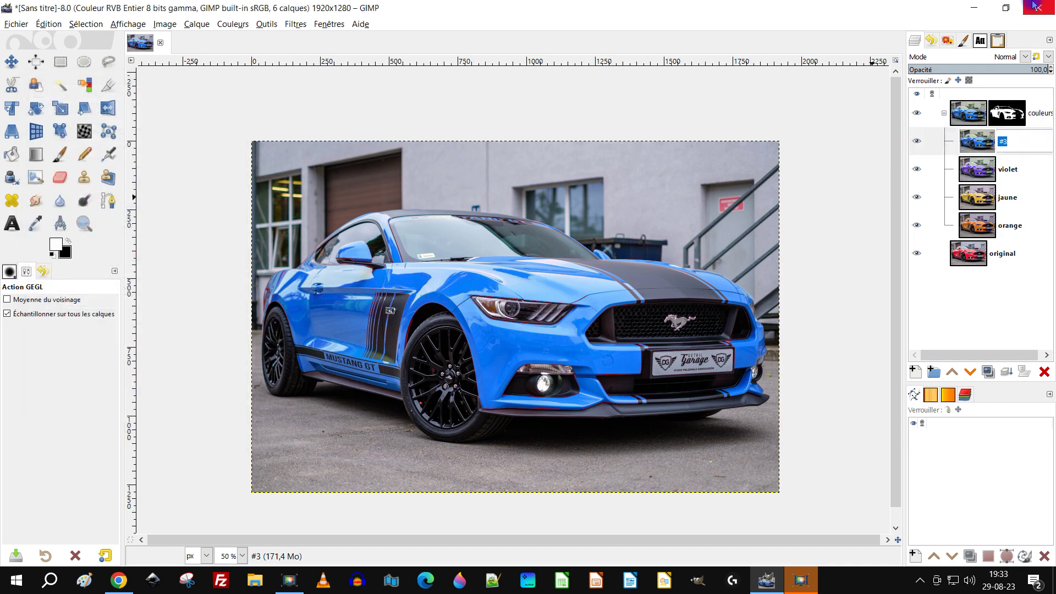
{"action": "type", "text": "bleu"}
{"action": "key", "text": "Return"}
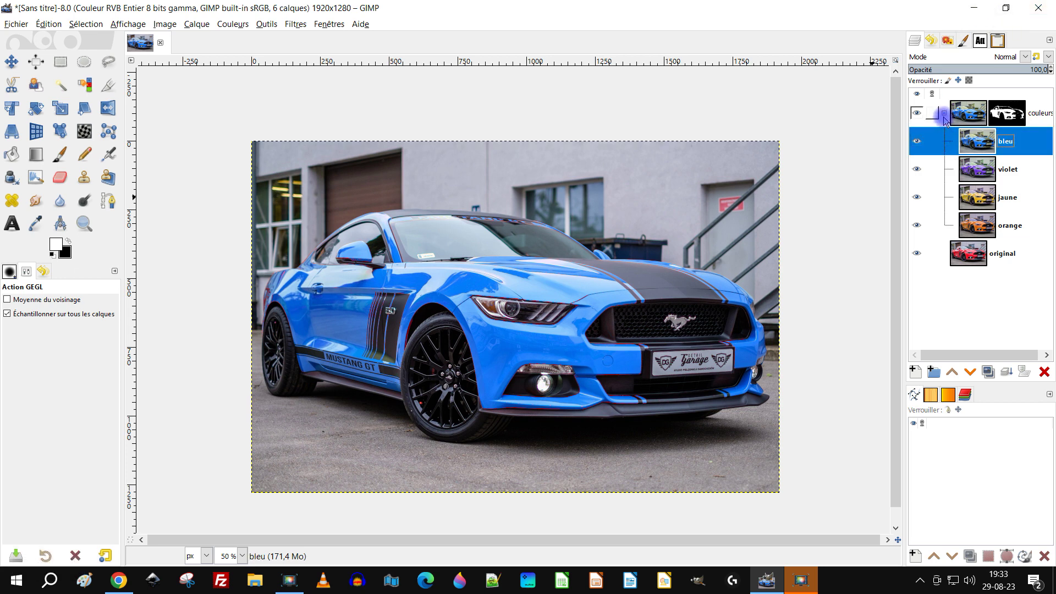
Start saving the image under a new name and go to the 2023 > 08-août folder
{"action": "left_click", "coordinate": [16, 24]}
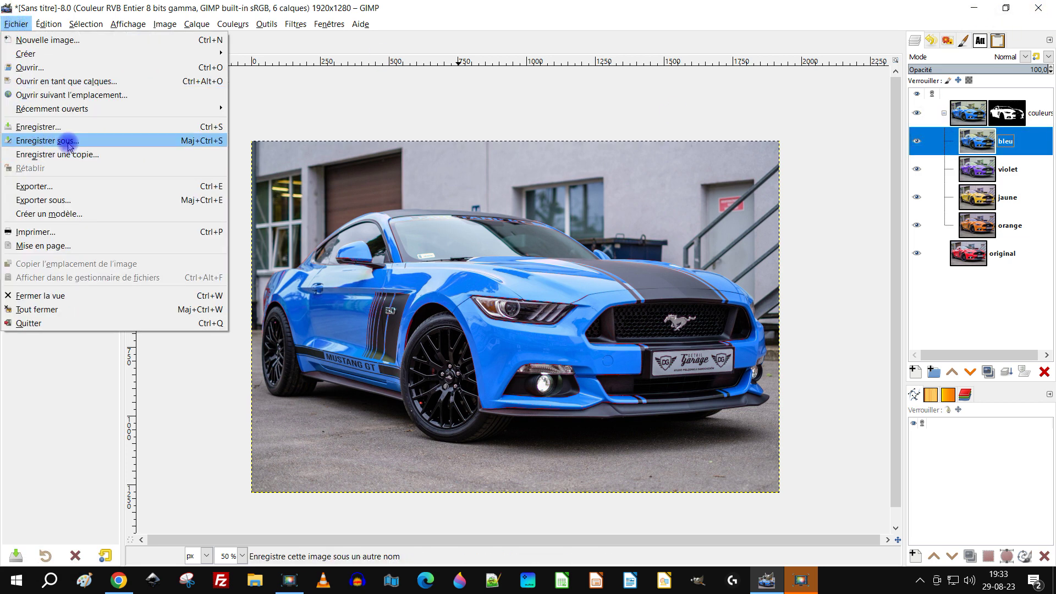
{"action": "left_click", "coordinate": [118, 138]}
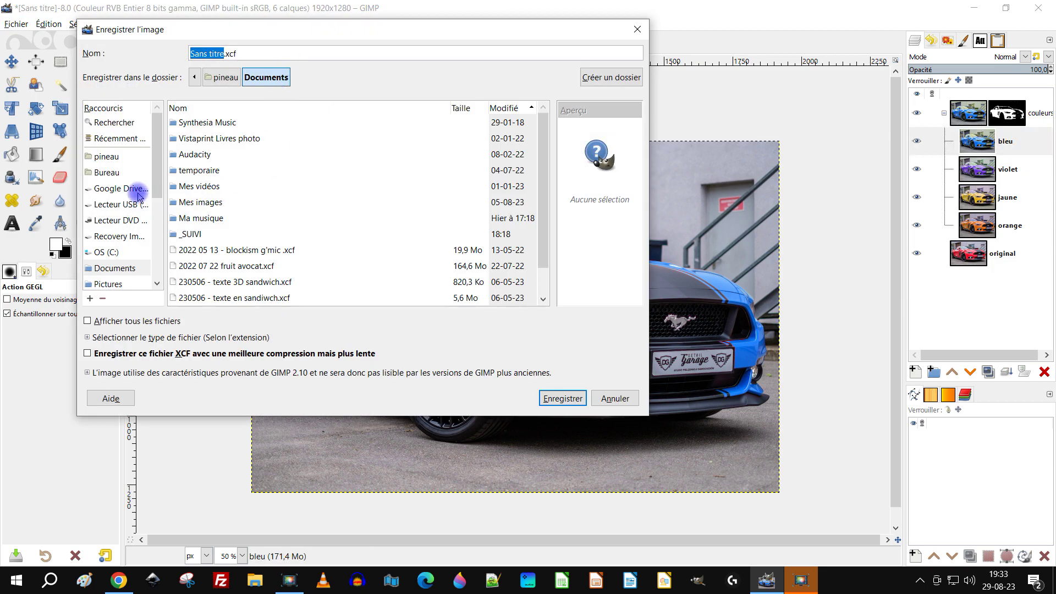
{"action": "scroll", "coordinate": [110, 265], "scroll_direction": "down", "scroll_amount": 3}
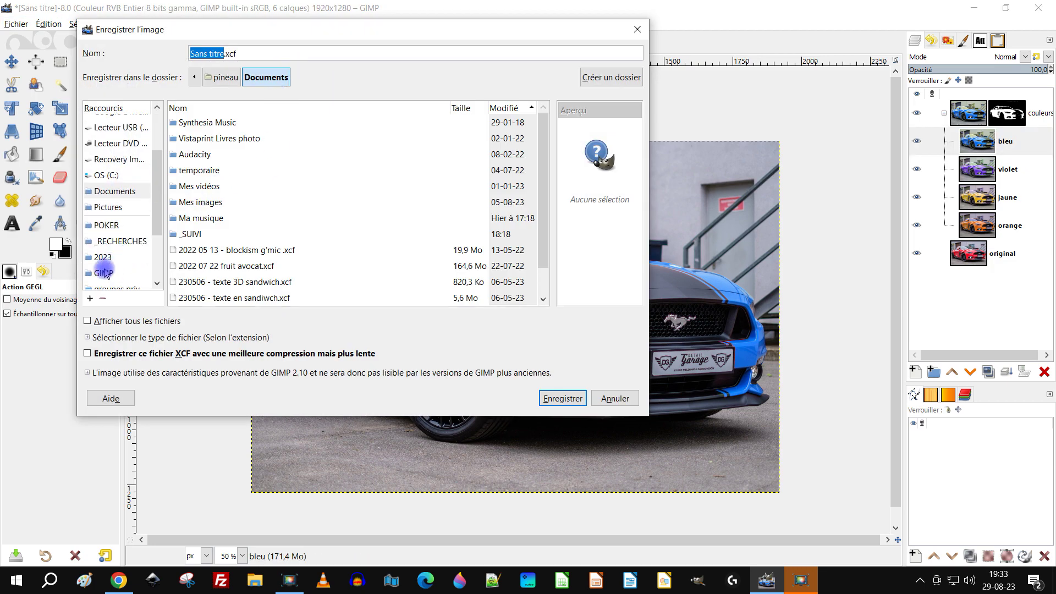
{"action": "left_click", "coordinate": [110, 263]}
{"action": "scroll", "coordinate": [231, 177], "scroll_direction": "down", "scroll_amount": 5}
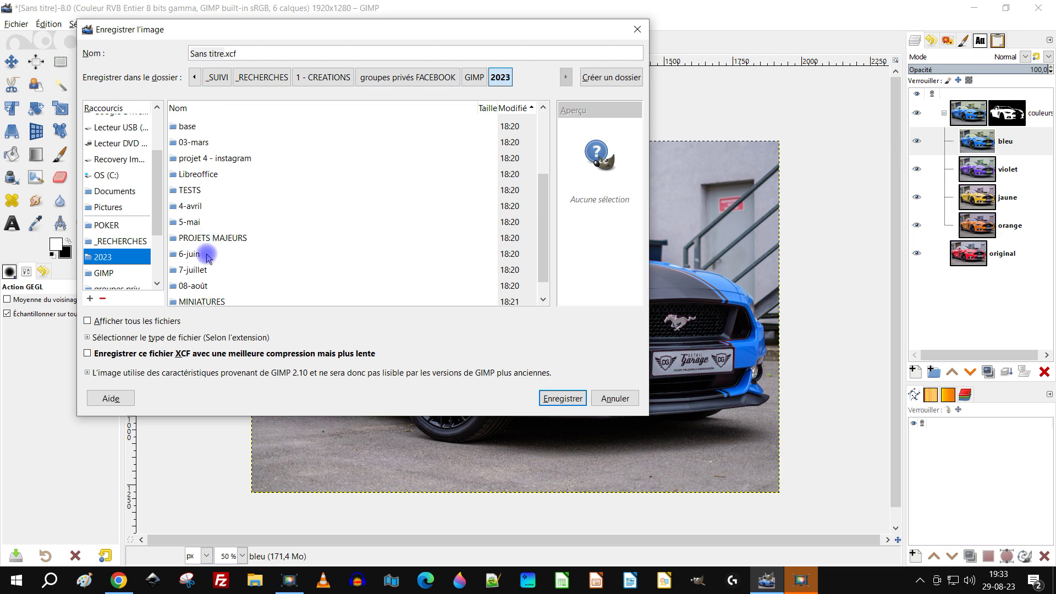
{"action": "left_click", "coordinate": [201, 286]}
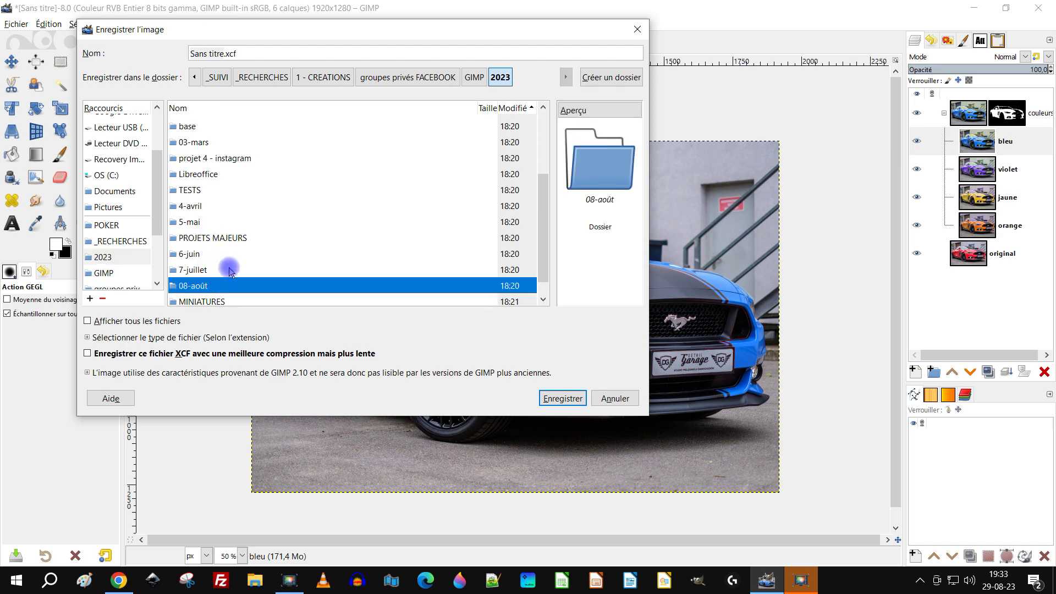
{"action": "double_click", "coordinate": [202, 286]}
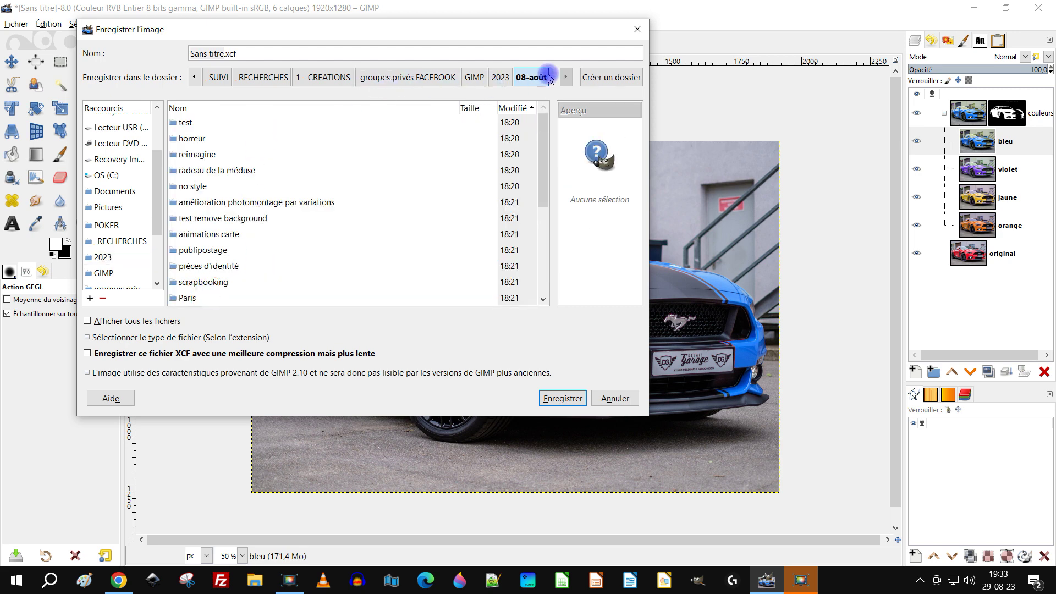
Create a folder named "couleurs mustang" inside 08-août
{"action": "left_click", "coordinate": [622, 85]}
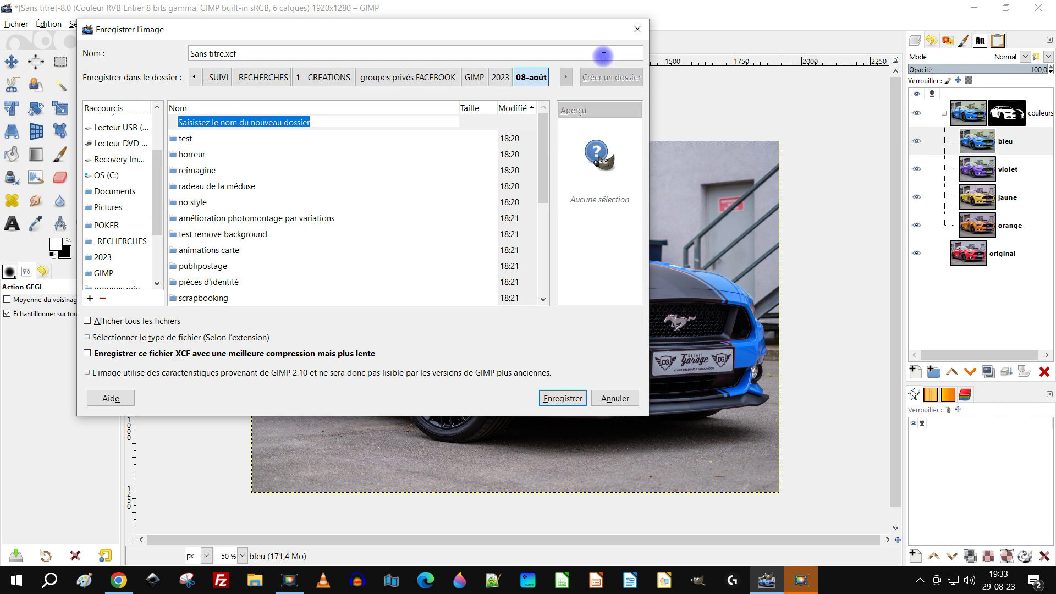
{"action": "type", "text": "coul"}
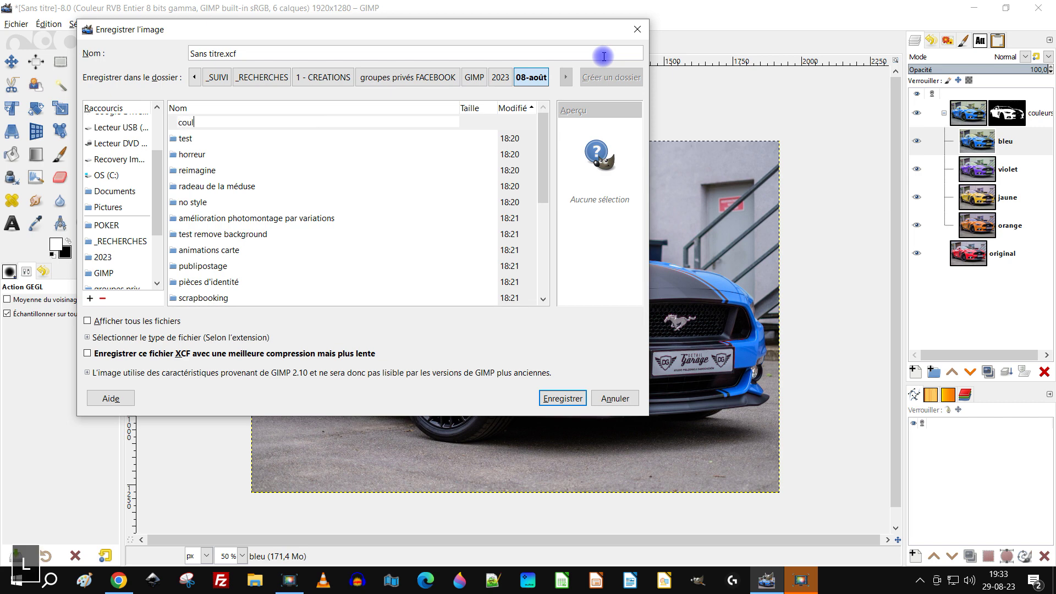
{"action": "type", "text": "eurs "}
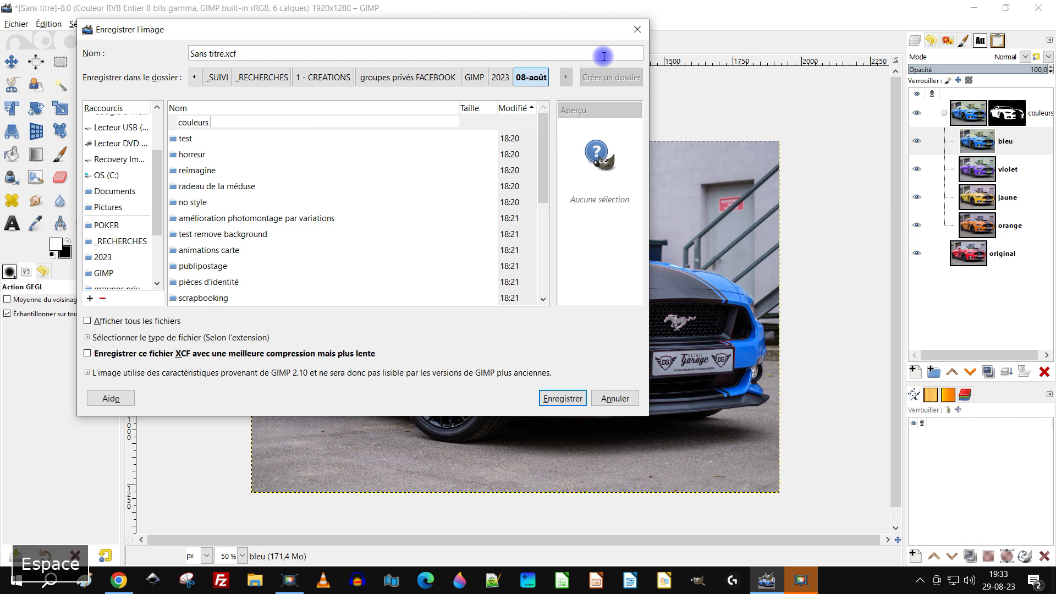
{"action": "type", "text": "m"}
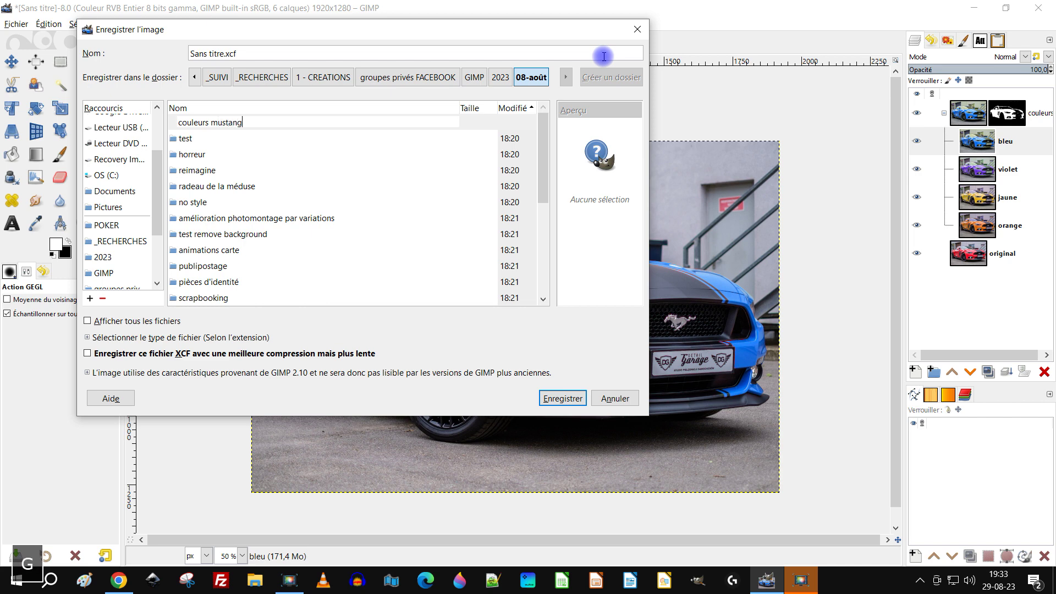
{"action": "type", "text": "ustang"}
{"action": "key", "text": "Return"}
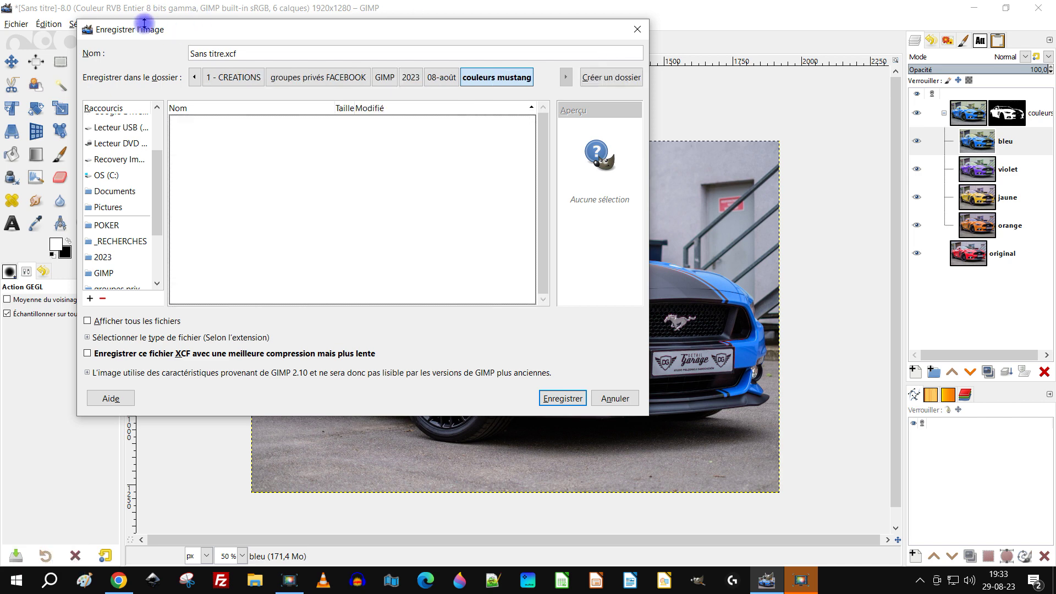
Name the file "teinte et saturation.xcf" and save it in the "couleurs mustang" folder
{"action": "left_click_drag", "start_coordinate": [220, 53], "coordinate": [159, 53]}
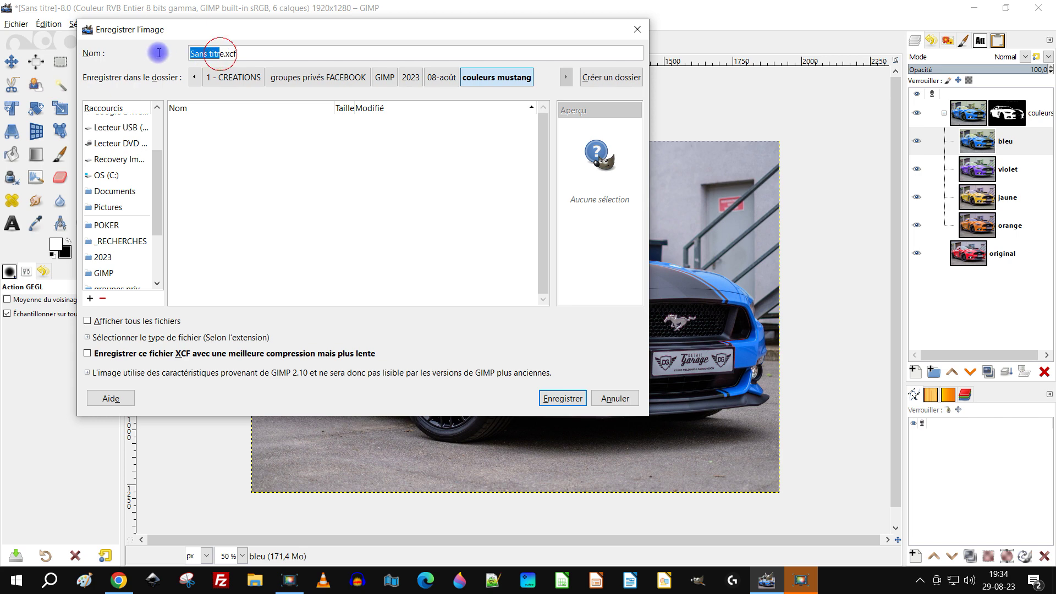
{"action": "type", "text": "T"}
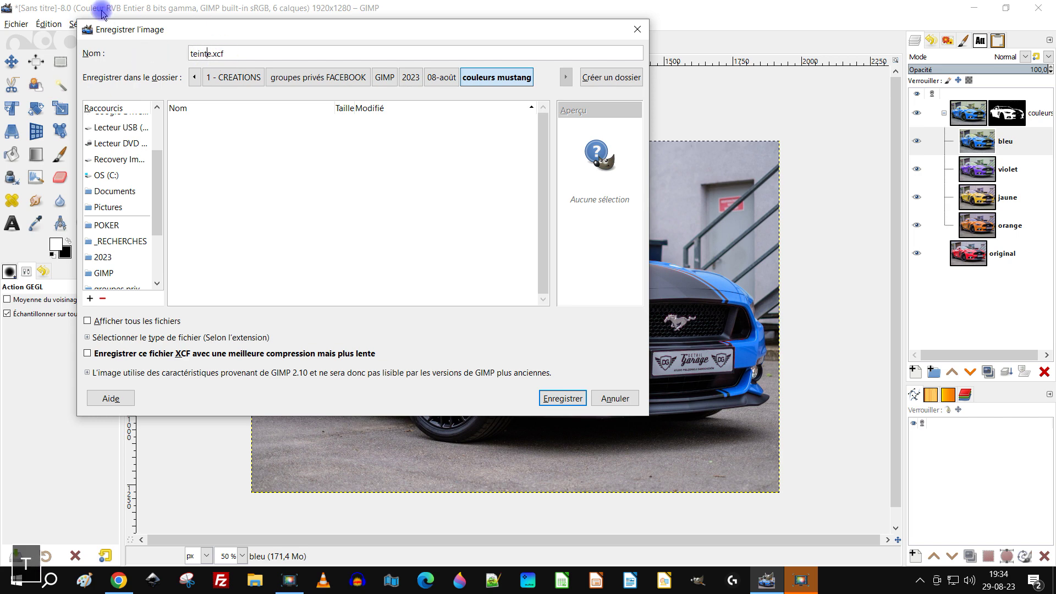
{"action": "type", "text": "e et s"}
{"action": "key", "text": "Delete"}
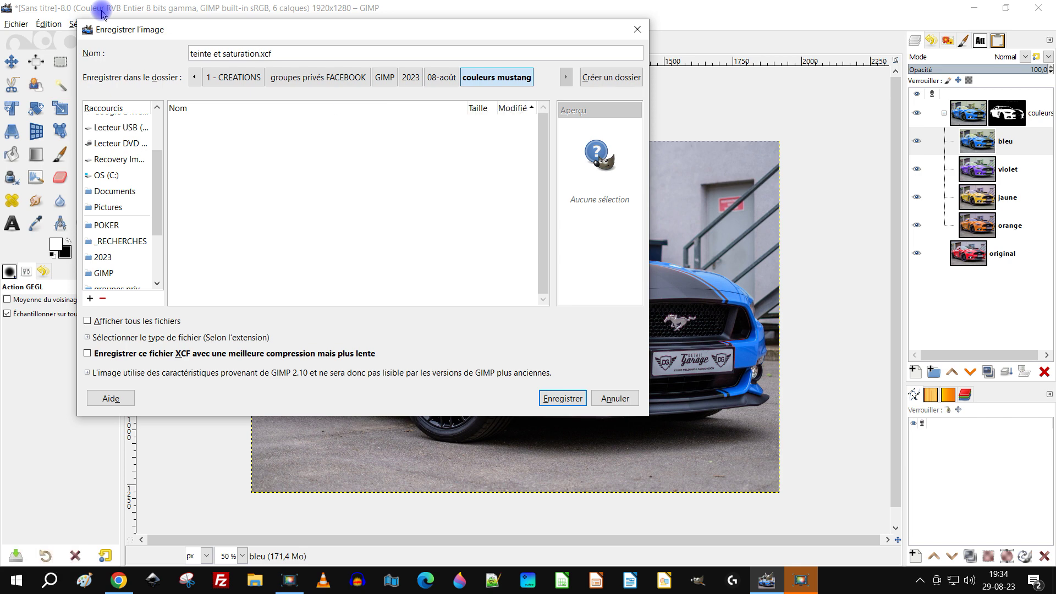
{"action": "left_click", "coordinate": [562, 401]}
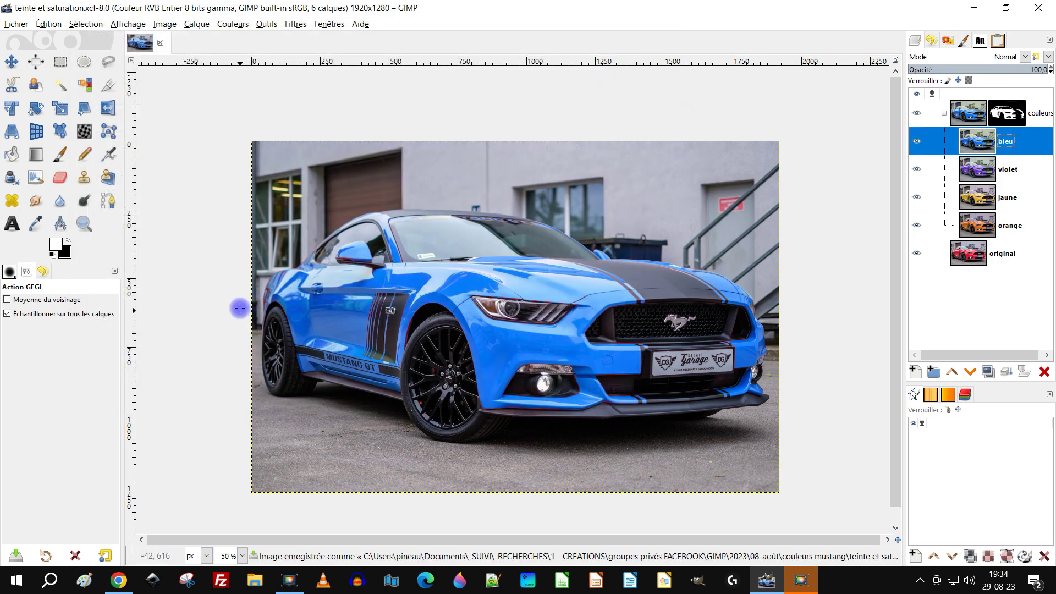
Make the "couleurs" group's mask active and ready the Paintbrush with a white foreground for the rear fender
{"action": "scroll", "coordinate": [240, 308], "scroll_direction": "up", "scroll_amount": 4}
{"action": "scroll", "coordinate": [459, 163], "scroll_direction": "up", "scroll_amount": 2}
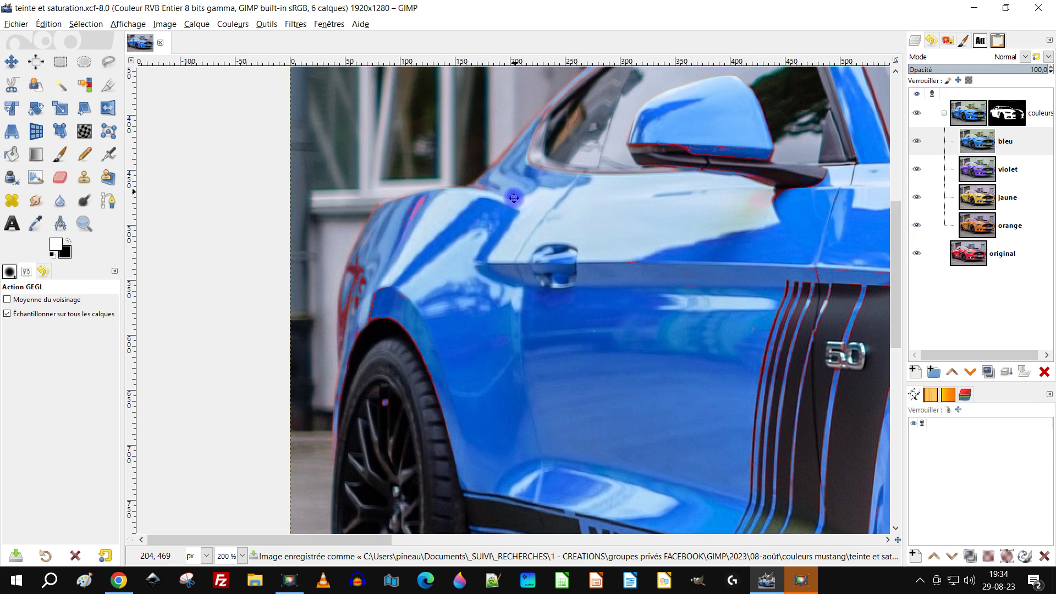
{"action": "left_click", "coordinate": [1011, 123]}
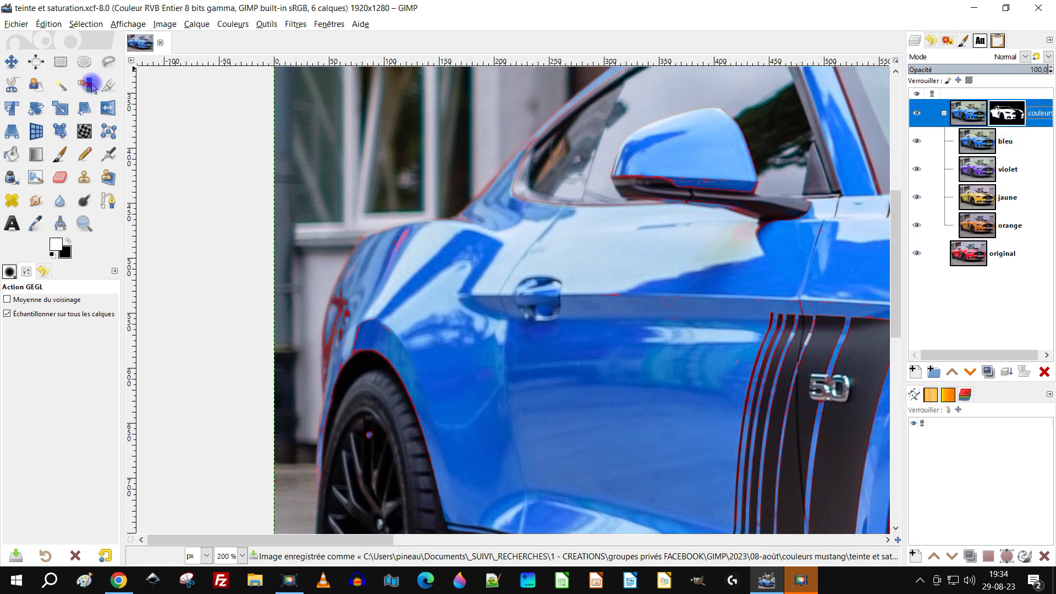
{"action": "left_click", "coordinate": [60, 154]}
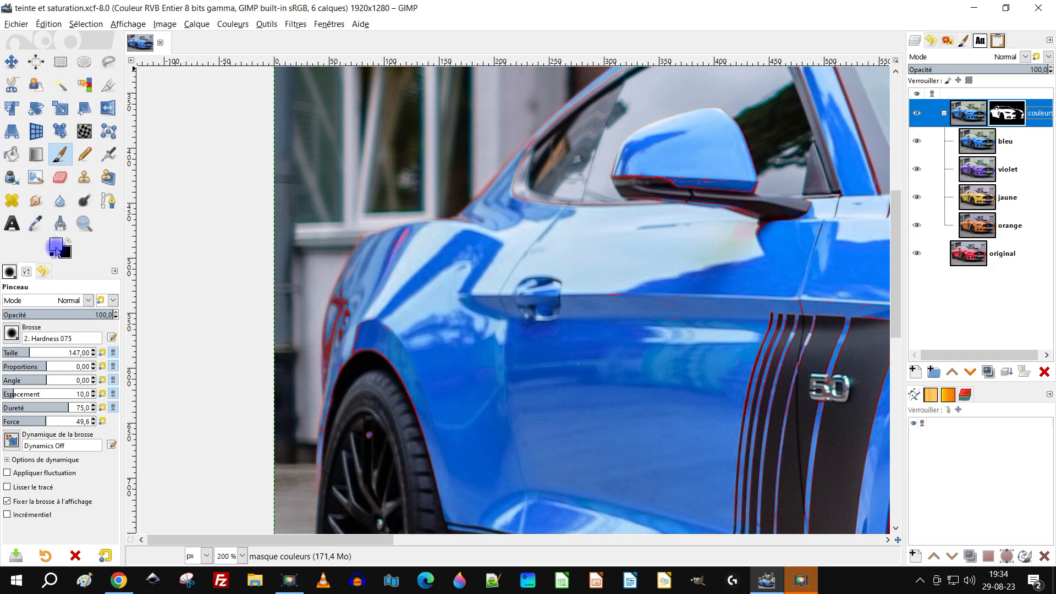
{"action": "key", "text": "d"}
{"action": "key", "text": "x"}
{"action": "scroll", "coordinate": [290, 325], "scroll_direction": "up", "scroll_amount": 2}
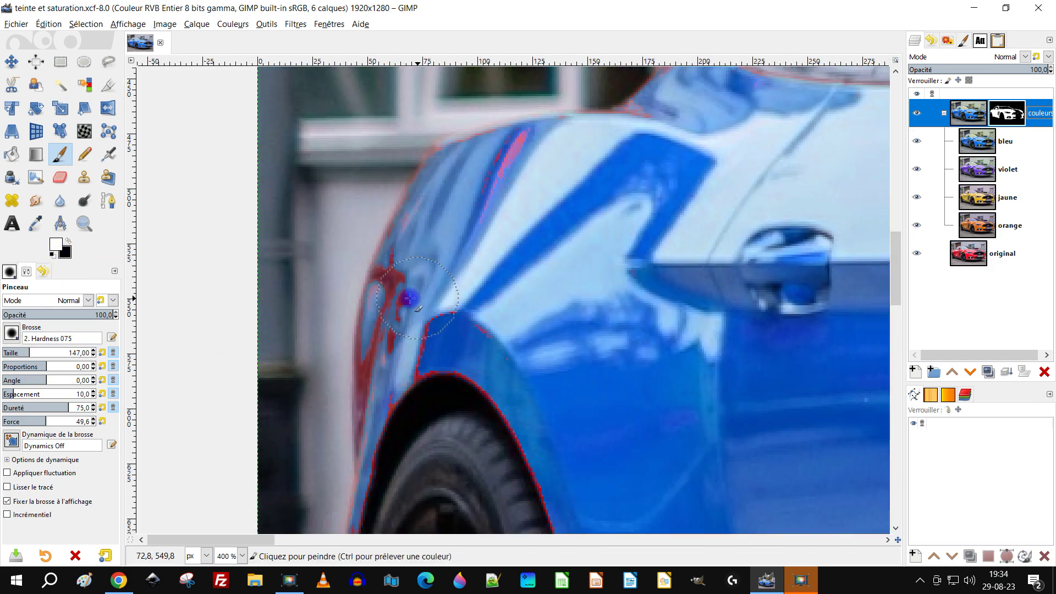
{"action": "scroll", "coordinate": [410, 298], "scroll_direction": "up", "scroll_amount": 1}
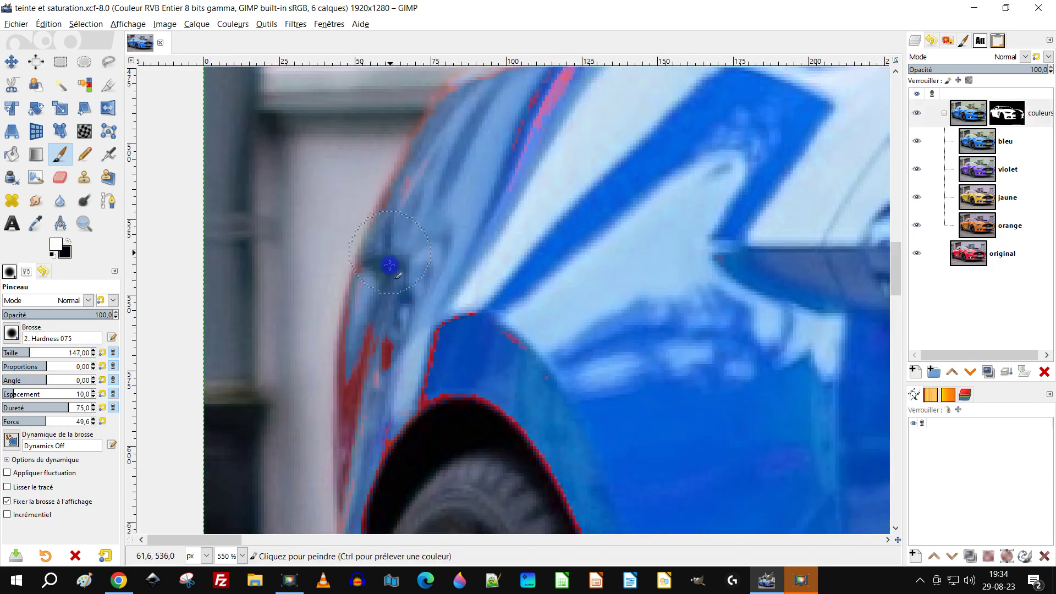
Try painting white on the group mask over the red remnants around the rear fender and wheel arch, and undo the strokes
{"action": "mouse_move", "coordinate": [377, 379]}
{"action": "left_mouse_down"}
{"action": "mouse_move", "coordinate": [465, 294]}
{"action": "mouse_move", "coordinate": [496, 309]}
{"action": "mouse_move", "coordinate": [571, 385]}
{"action": "left_mouse_up"}
{"action": "mouse_move", "coordinate": [442, 374]}
{"action": "left_mouse_down"}
{"action": "mouse_move", "coordinate": [407, 377]}
{"action": "mouse_move", "coordinate": [404, 368]}
{"action": "left_mouse_up"}
{"action": "left_click_drag", "start_coordinate": [504, 372], "coordinate": [539, 405]}
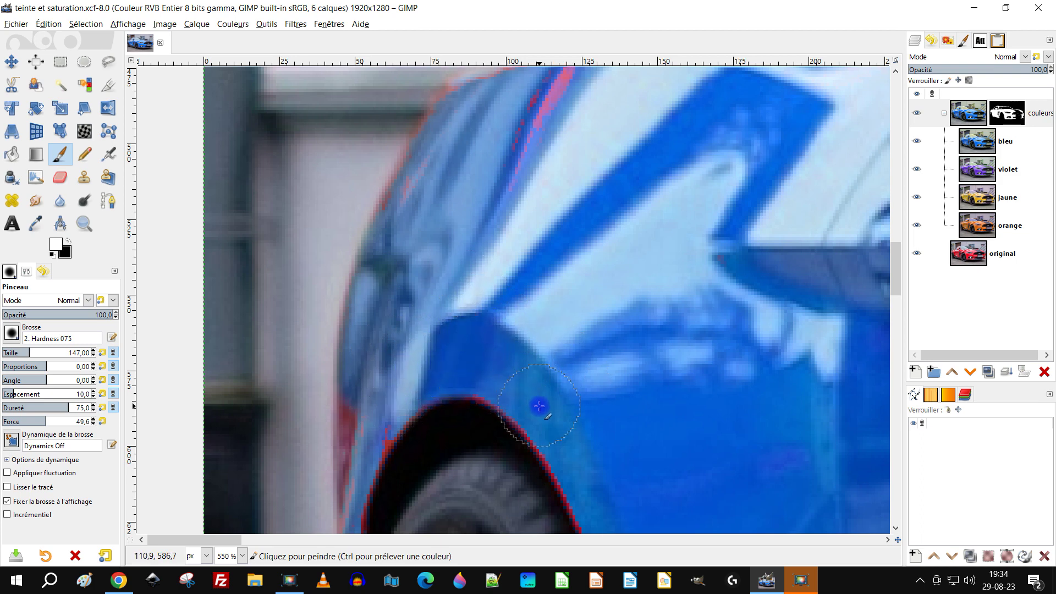
{"action": "mouse_move", "coordinate": [479, 373]}
{"action": "left_mouse_down"}
{"action": "mouse_move", "coordinate": [534, 401]}
{"action": "mouse_move", "coordinate": [608, 514]}
{"action": "left_mouse_up"}
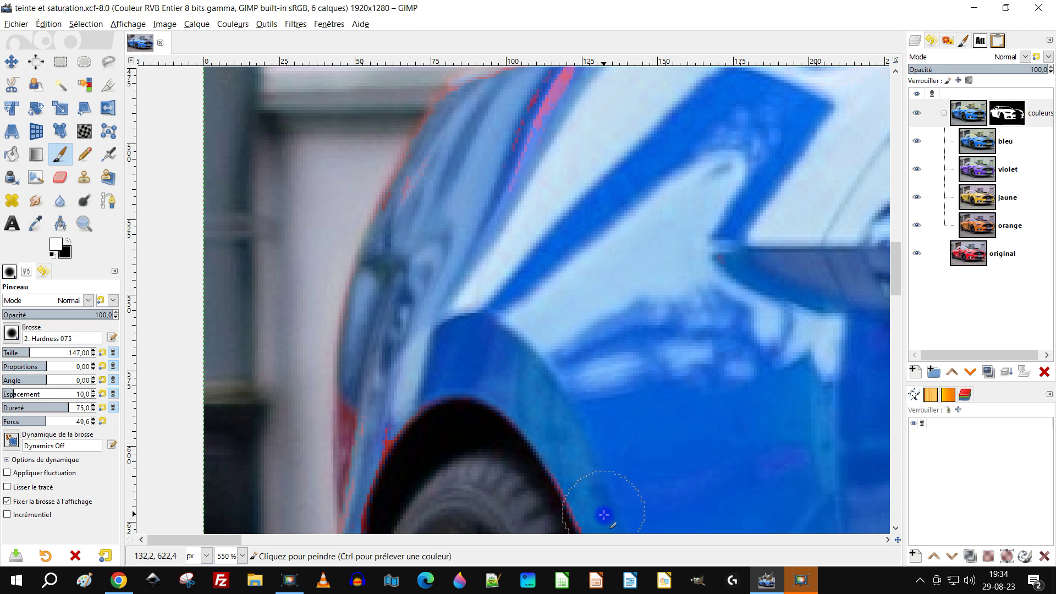
{"action": "mouse_move", "coordinate": [606, 196]}
{"action": "left_mouse_down"}
{"action": "mouse_move", "coordinate": [551, 177]}
{"action": "mouse_move", "coordinate": [540, 113]}
{"action": "mouse_move", "coordinate": [477, 99]}
{"action": "mouse_move", "coordinate": [453, 124]}
{"action": "left_mouse_up"}
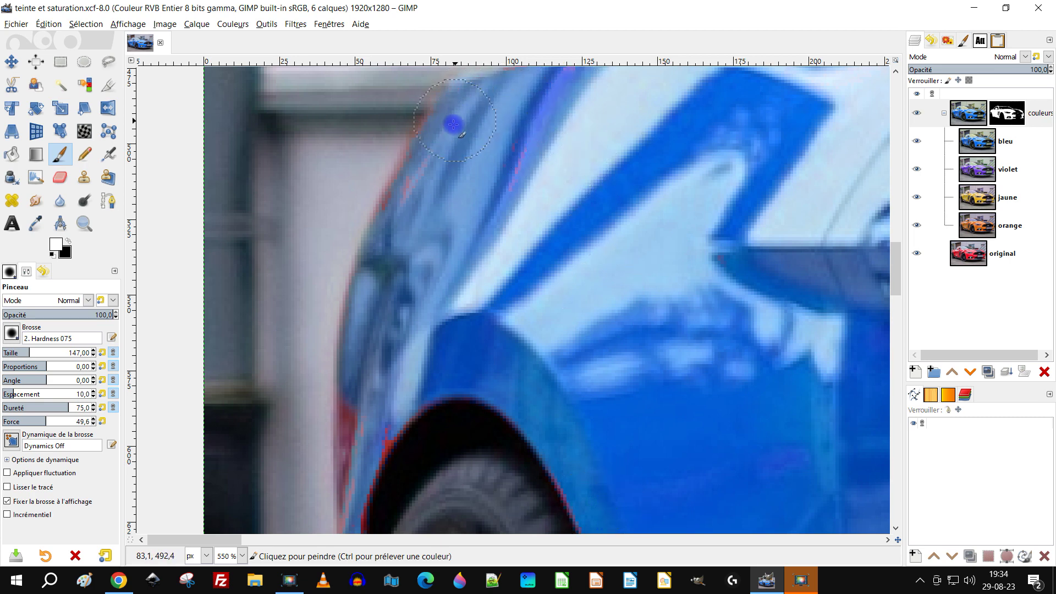
{"action": "left_click_drag", "start_coordinate": [415, 184], "coordinate": [477, 102]}
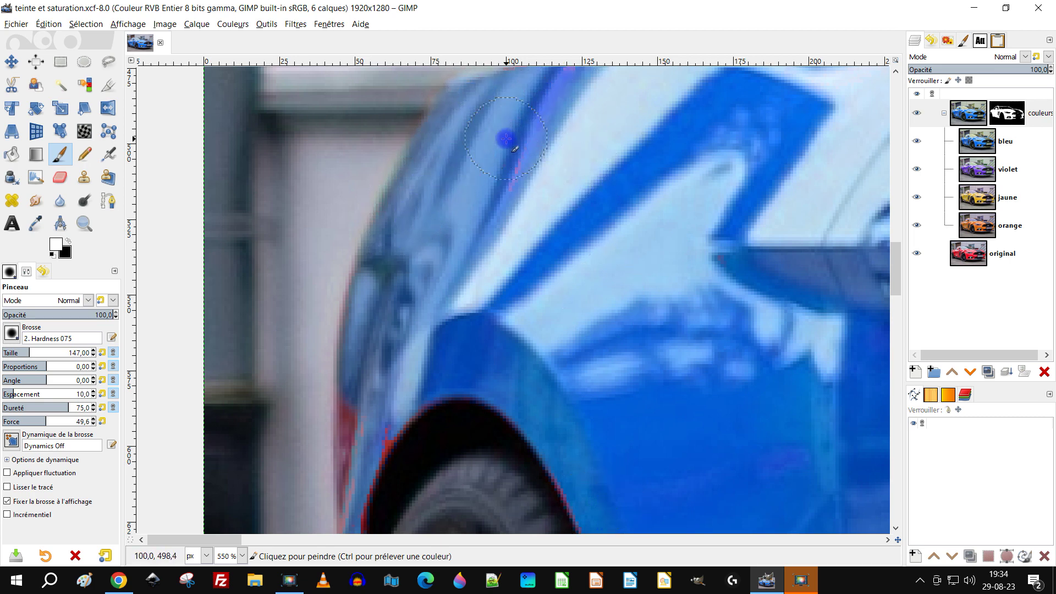
{"action": "key", "text": "ctrl+z"}
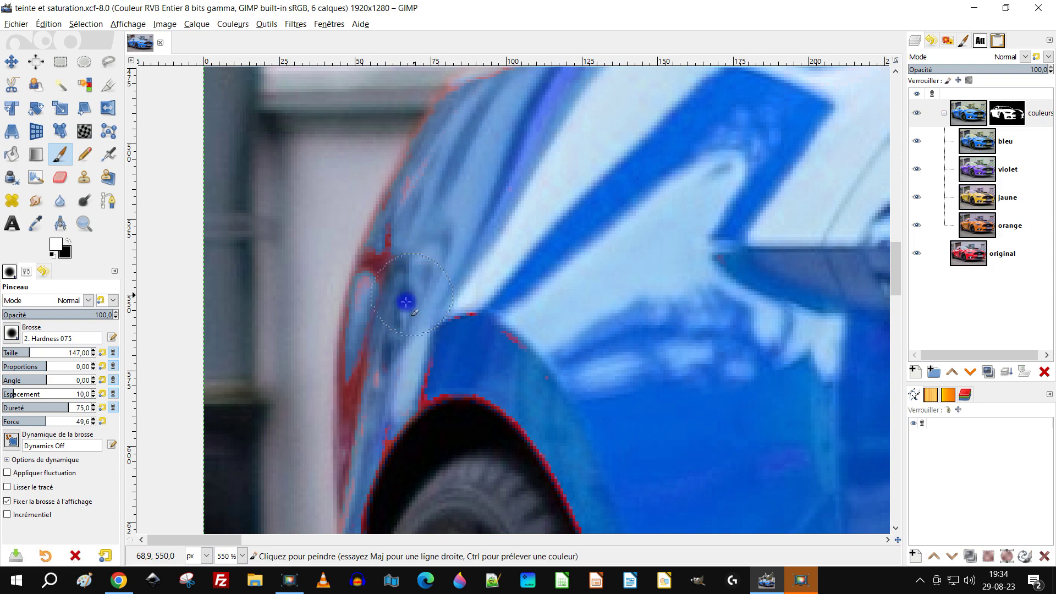
Paint white on the group mask over the red remnants along the rear fender's outer edge and the wheel arch
{"action": "left_click_drag", "start_coordinate": [491, 313], "coordinate": [587, 236]}
{"action": "scroll", "coordinate": [468, 381], "scroll_direction": "up", "scroll_amount": 2}
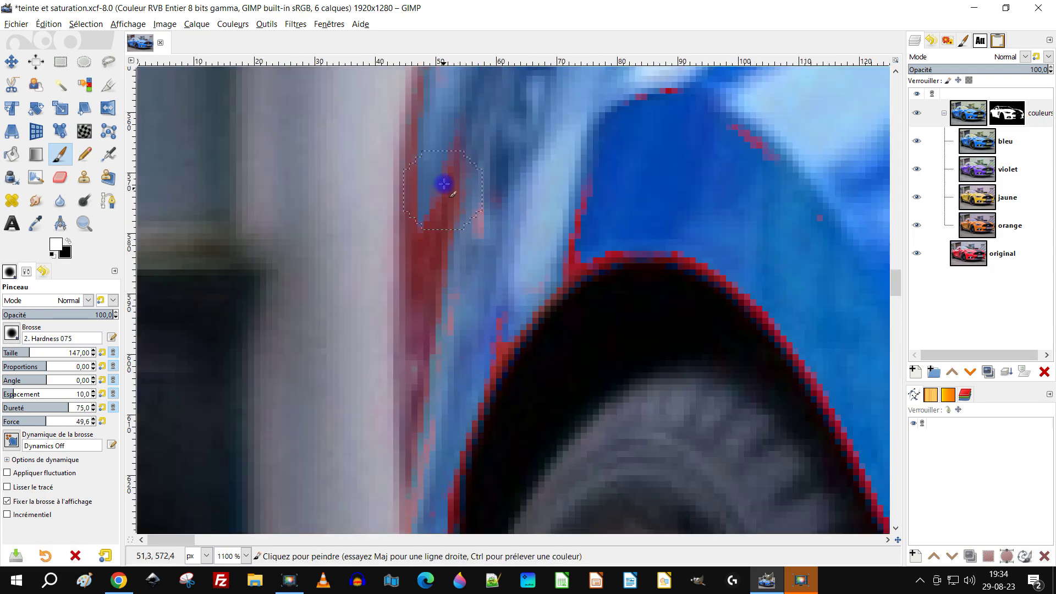
{"action": "mouse_move", "coordinate": [431, 116]}
{"action": "left_mouse_down"}
{"action": "mouse_move", "coordinate": [417, 319]}
{"action": "mouse_move", "coordinate": [541, 226]}
{"action": "mouse_move", "coordinate": [556, 253]}
{"action": "left_mouse_up"}
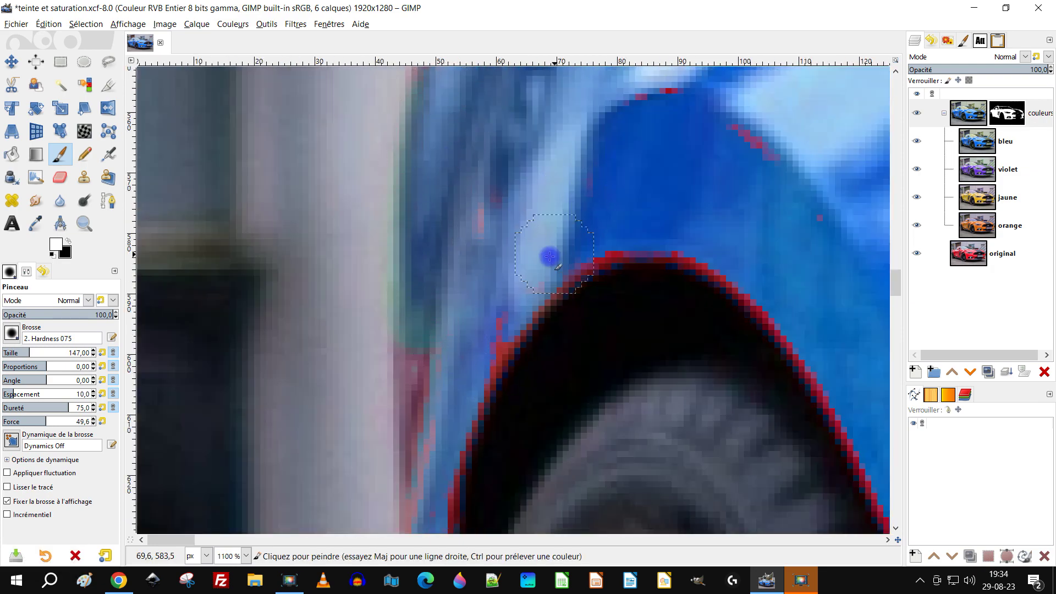
{"action": "scroll", "coordinate": [578, 248], "scroll_direction": "down", "scroll_amount": 2}
{"action": "scroll", "coordinate": [737, 264], "scroll_direction": "down", "scroll_amount": 2}
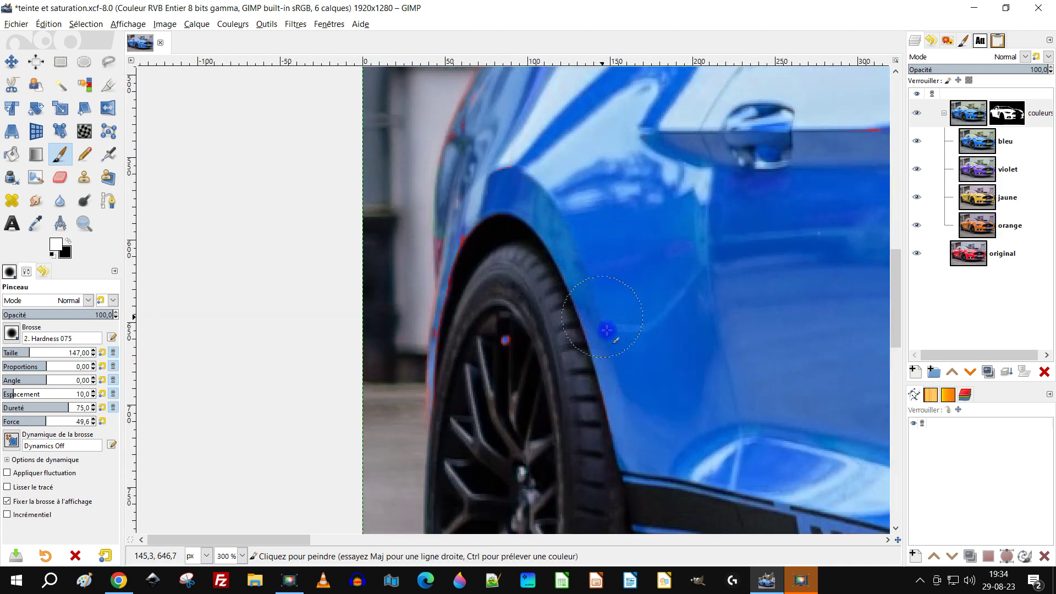
Paint white on the group mask down the narrow strip of bodywork beside the rear wheel
{"action": "scroll", "coordinate": [549, 281], "scroll_direction": "up", "scroll_amount": 3}
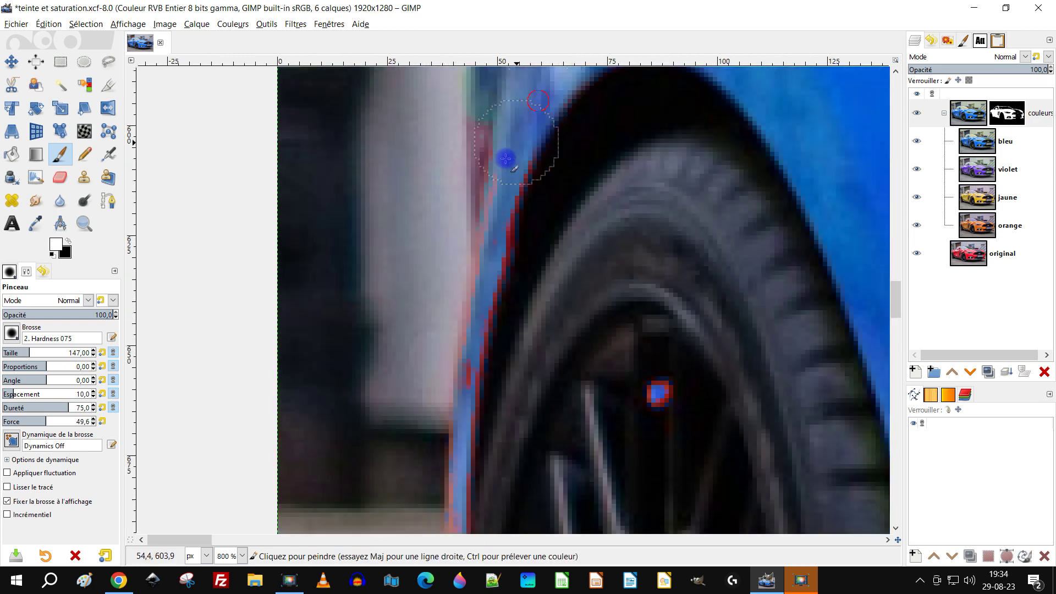
{"action": "mouse_move", "coordinate": [505, 159]}
{"action": "left_mouse_down"}
{"action": "mouse_move", "coordinate": [450, 287]}
{"action": "mouse_move", "coordinate": [435, 382]}
{"action": "mouse_move", "coordinate": [445, 404]}
{"action": "mouse_move", "coordinate": [486, 221]}
{"action": "mouse_move", "coordinate": [437, 457]}
{"action": "mouse_move", "coordinate": [443, 508]}
{"action": "left_mouse_up"}
{"action": "scroll", "coordinate": [585, 361], "scroll_direction": "down", "scroll_amount": 5}
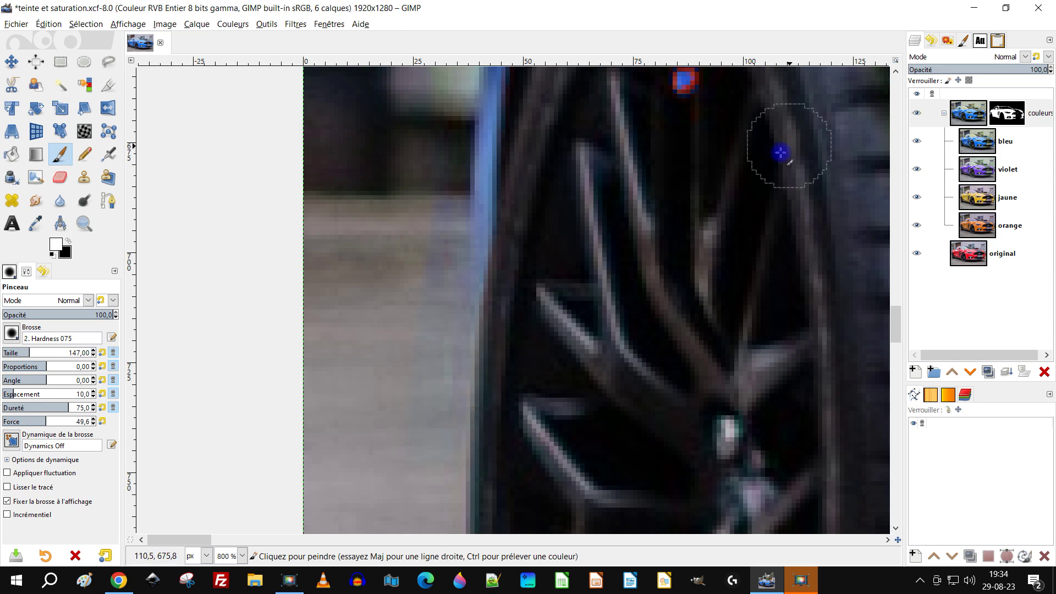
Switch the foreground to black and paint the group mask over the small coloured spot inside the rear wheel's rim
{"action": "scroll", "coordinate": [777, 153], "scroll_direction": "up", "scroll_amount": 2}
{"action": "scroll", "coordinate": [778, 153], "scroll_direction": "right", "scroll_amount": 2}
{"action": "scroll", "coordinate": [575, 192], "scroll_direction": "down", "scroll_amount": 2}
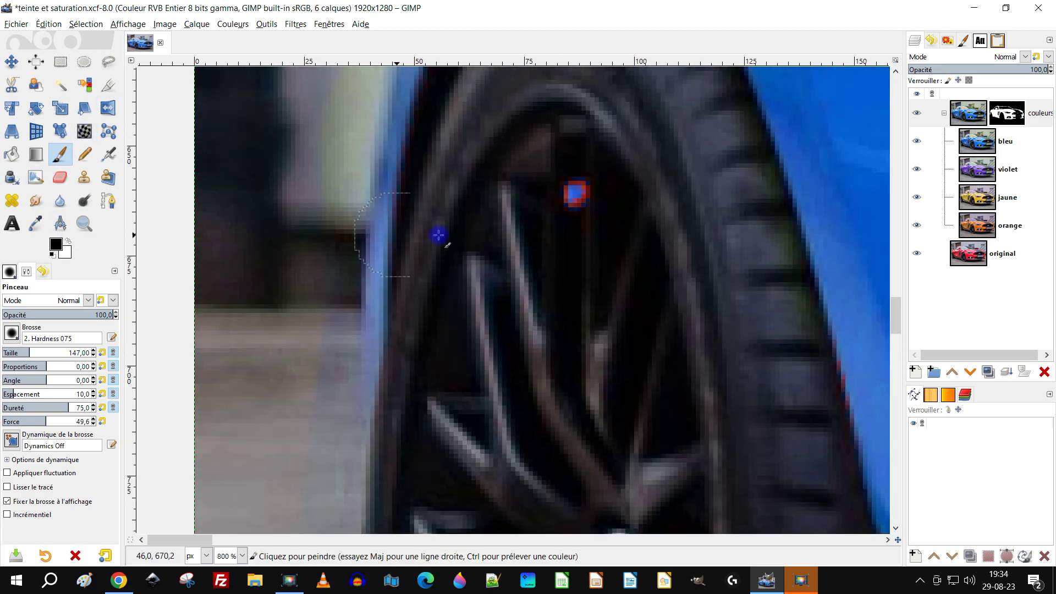
{"action": "scroll", "coordinate": [572, 207], "scroll_direction": "down", "scroll_amount": 2}
{"action": "scroll", "coordinate": [577, 217], "scroll_direction": "up", "scroll_amount": 2}
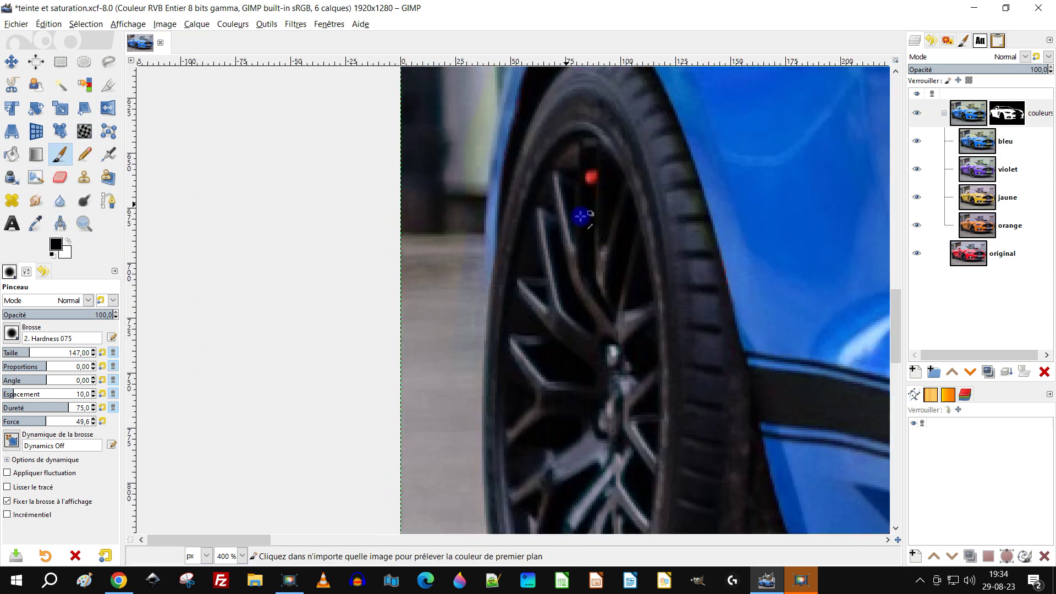
Set the foreground back to white and paint the group mask over the small red spot inside the rear wheel's rim
{"action": "scroll", "coordinate": [583, 209], "scroll_direction": "up", "scroll_amount": 3}
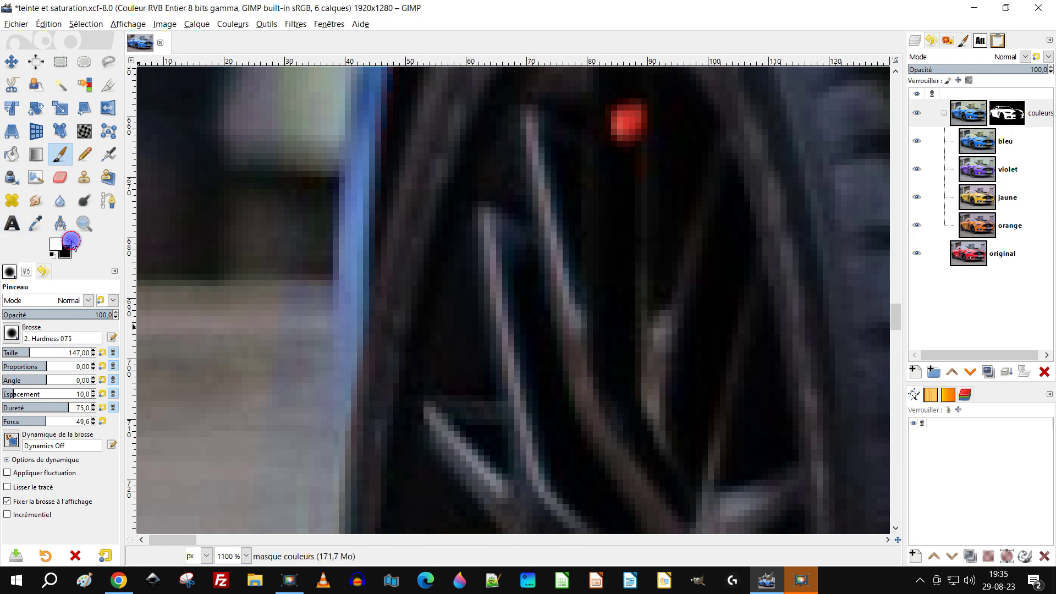
{"action": "left_click", "coordinate": [632, 126]}
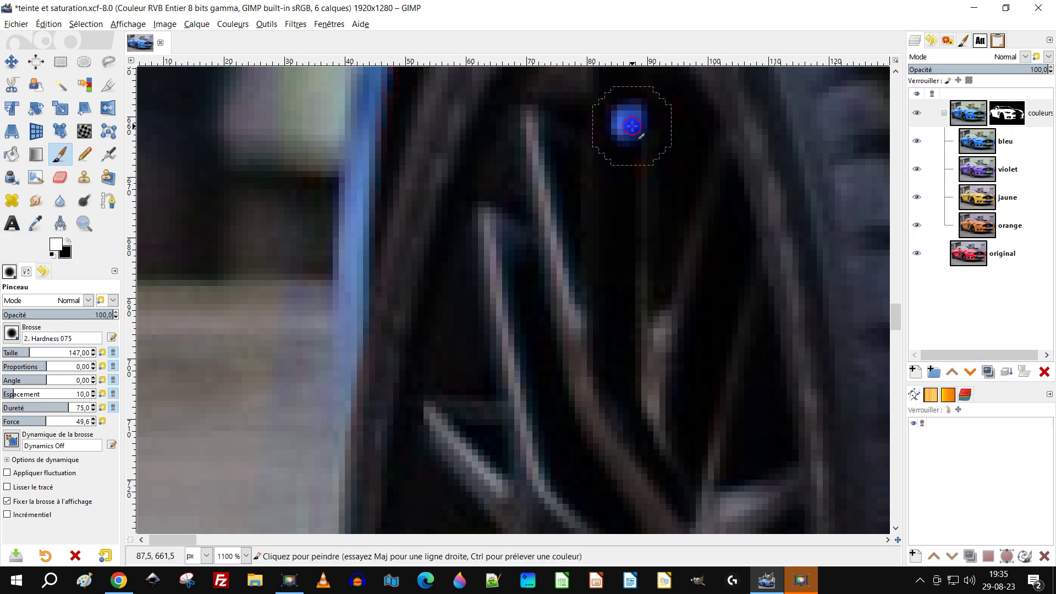
{"action": "scroll", "coordinate": [632, 126], "scroll_direction": "down", "scroll_amount": 4}
{"action": "scroll", "coordinate": [544, 176], "scroll_direction": "up", "scroll_amount": 3}
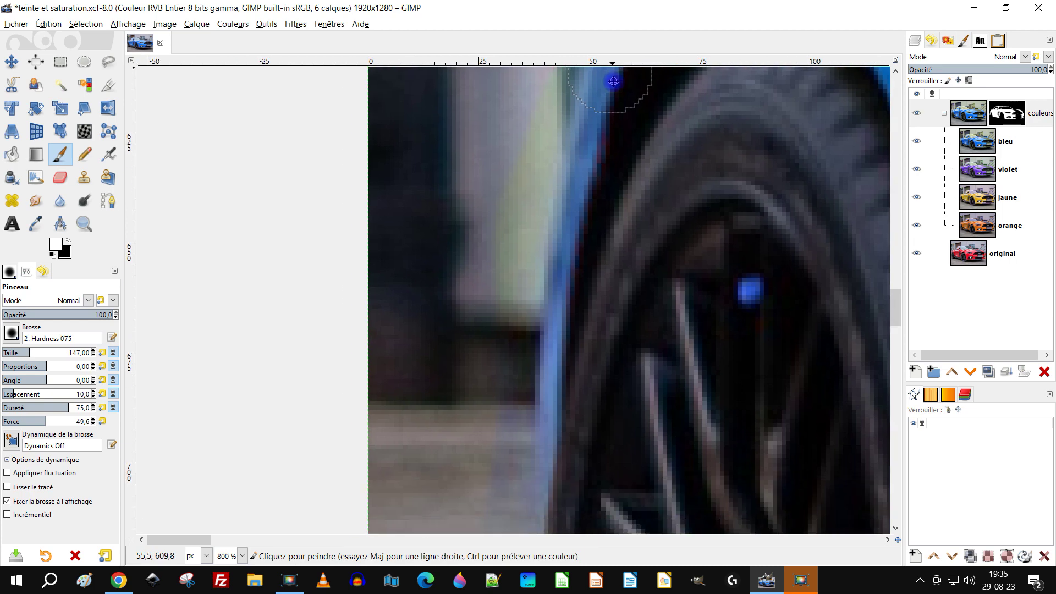
Switch the foreground to black and paint the group mask over the tinted background beside the rear wheel
{"action": "scroll", "coordinate": [613, 82], "scroll_direction": "up", "scroll_amount": 1}
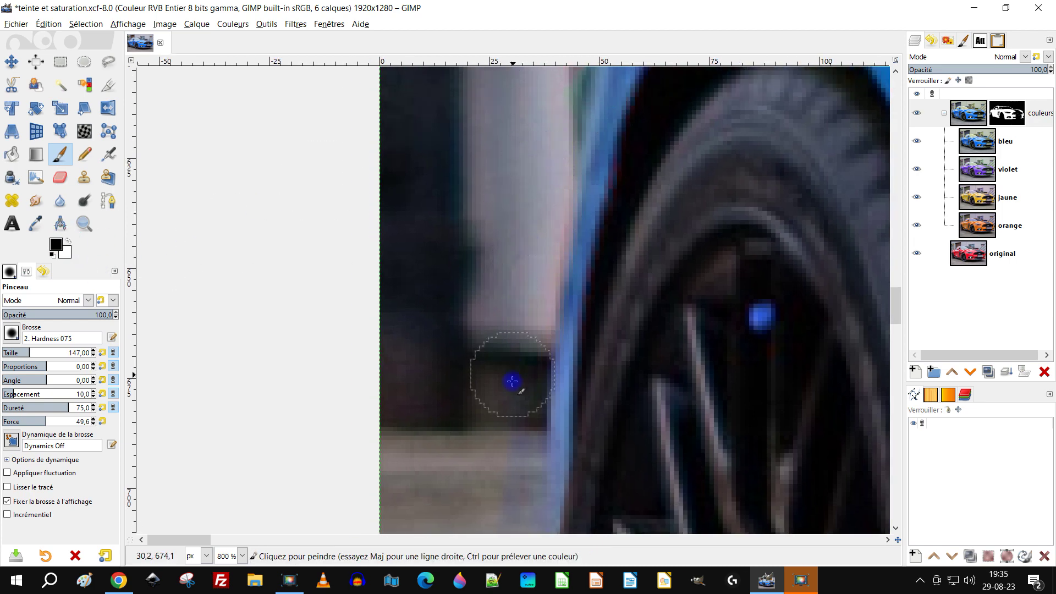
{"action": "key", "text": "ctrl+z"}
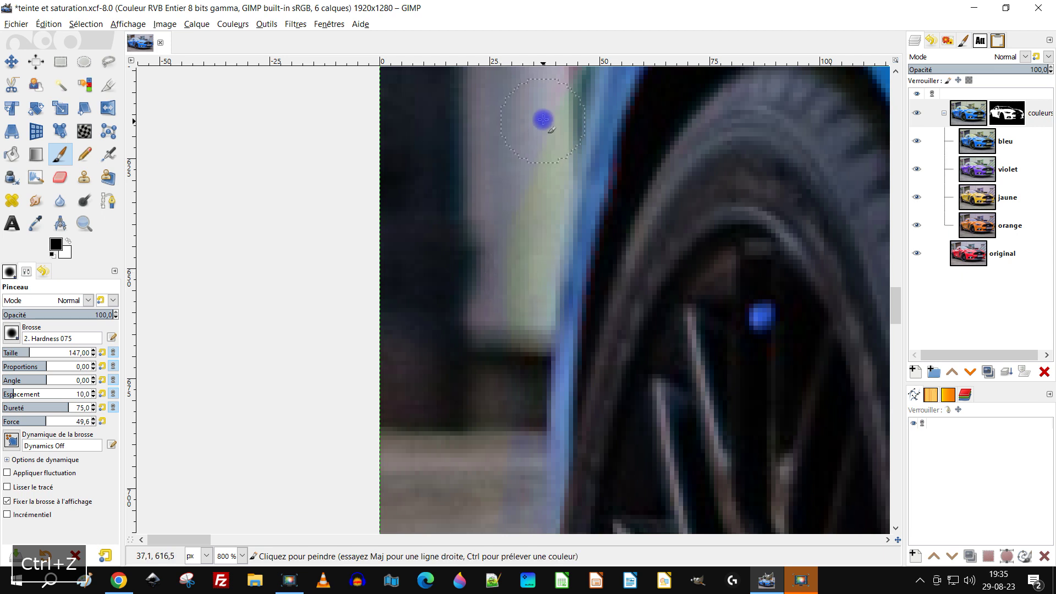
{"action": "left_click_drag", "start_coordinate": [536, 232], "coordinate": [513, 290]}
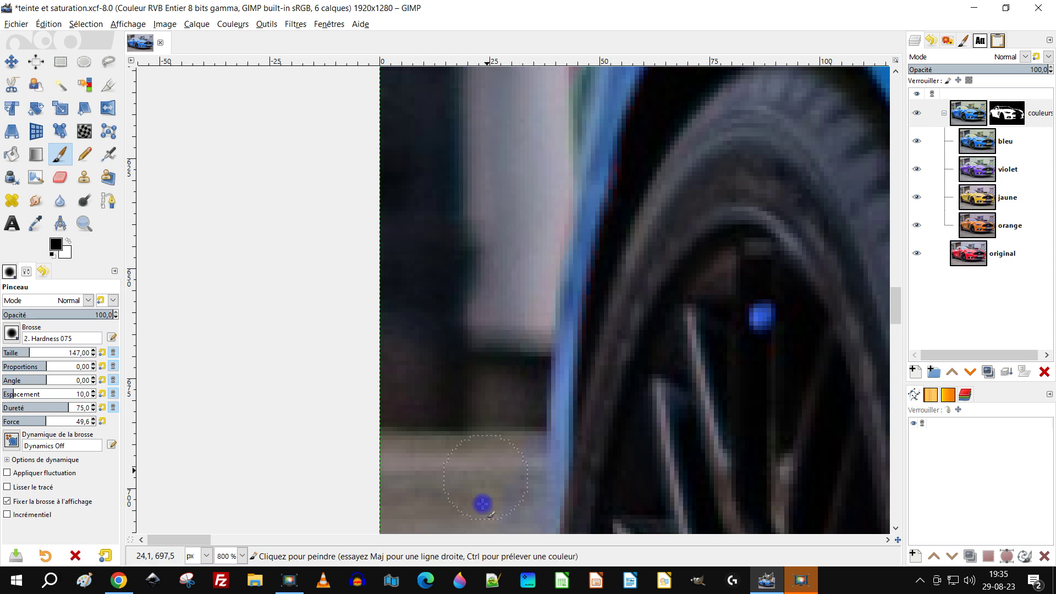
Set the foreground to white and paint the group mask over the red remnants from the wheel arch up the rear fender's outer edge
{"action": "scroll", "coordinate": [566, 418], "scroll_direction": "up", "scroll_amount": 8}
{"action": "scroll", "coordinate": [507, 436], "scroll_direction": "right", "scroll_amount": 1}
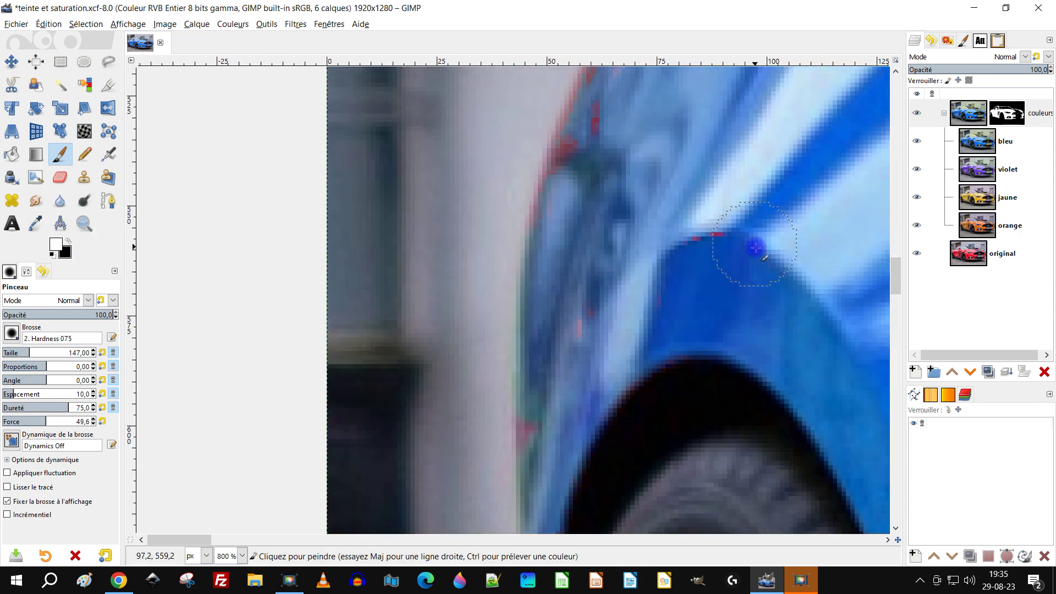
{"action": "scroll", "coordinate": [568, 297], "scroll_direction": "down", "scroll_amount": 2}
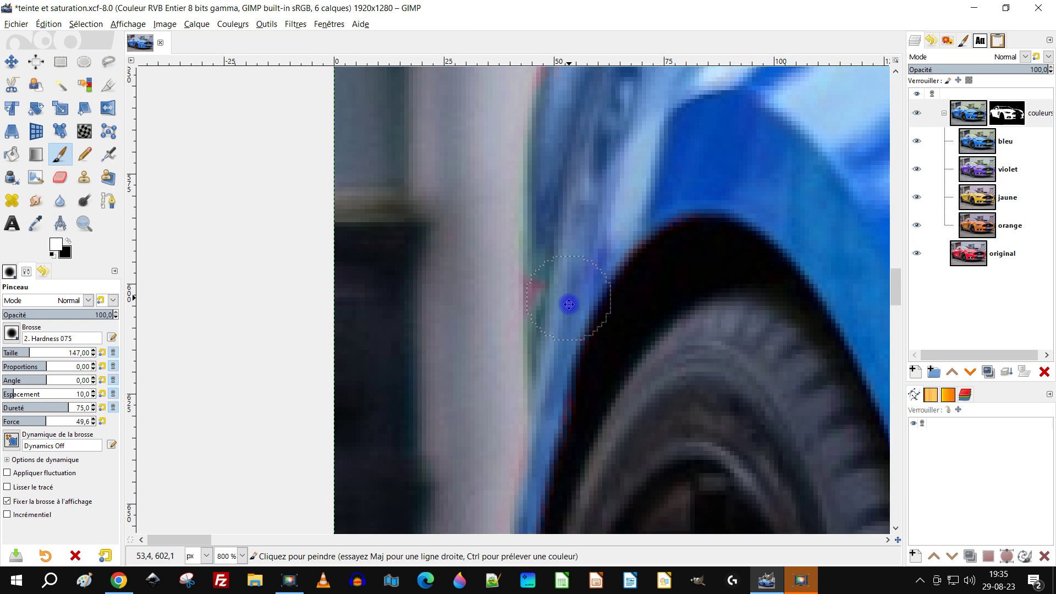
{"action": "scroll", "coordinate": [546, 297], "scroll_direction": "up", "scroll_amount": 4}
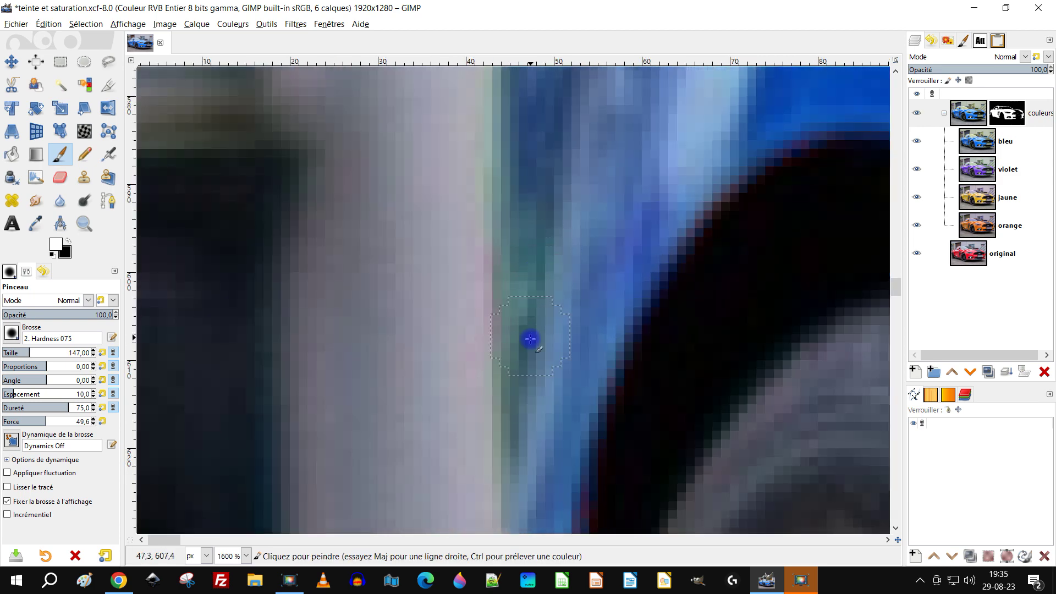
{"action": "scroll", "coordinate": [599, 181], "scroll_direction": "up", "scroll_amount": 5}
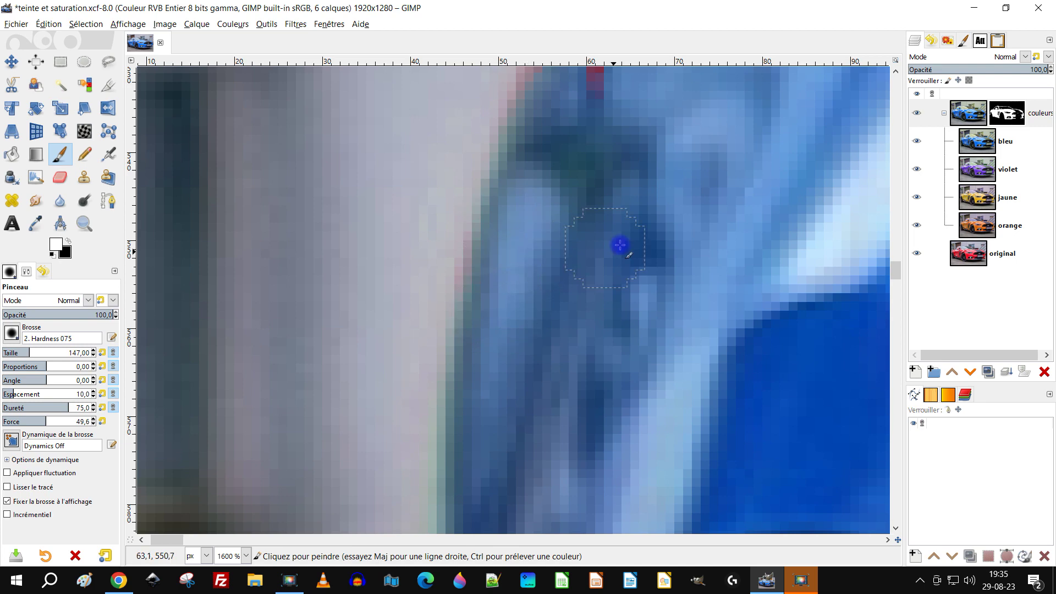
{"action": "scroll", "coordinate": [611, 209], "scroll_direction": "up", "scroll_amount": 3}
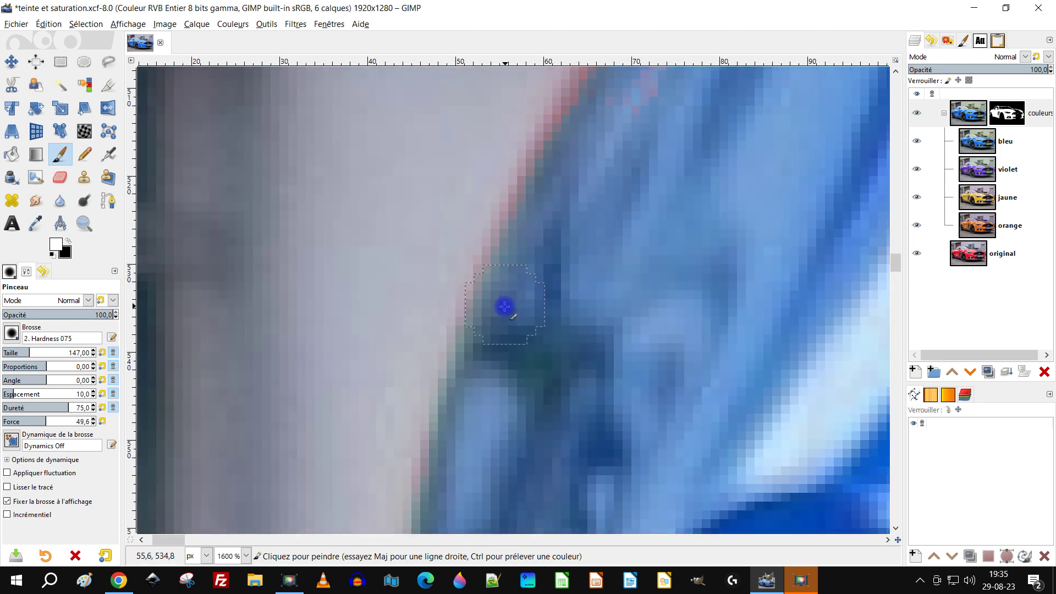
{"action": "scroll", "coordinate": [518, 502], "scroll_direction": "up", "scroll_amount": 3}
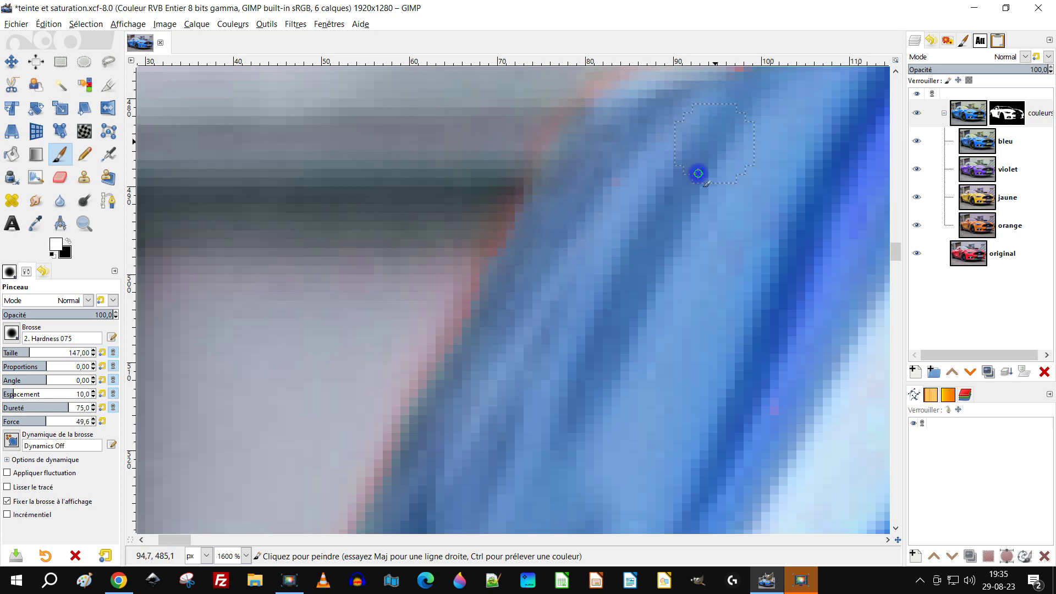
{"action": "left_click_drag", "start_coordinate": [698, 173], "coordinate": [429, 517]}
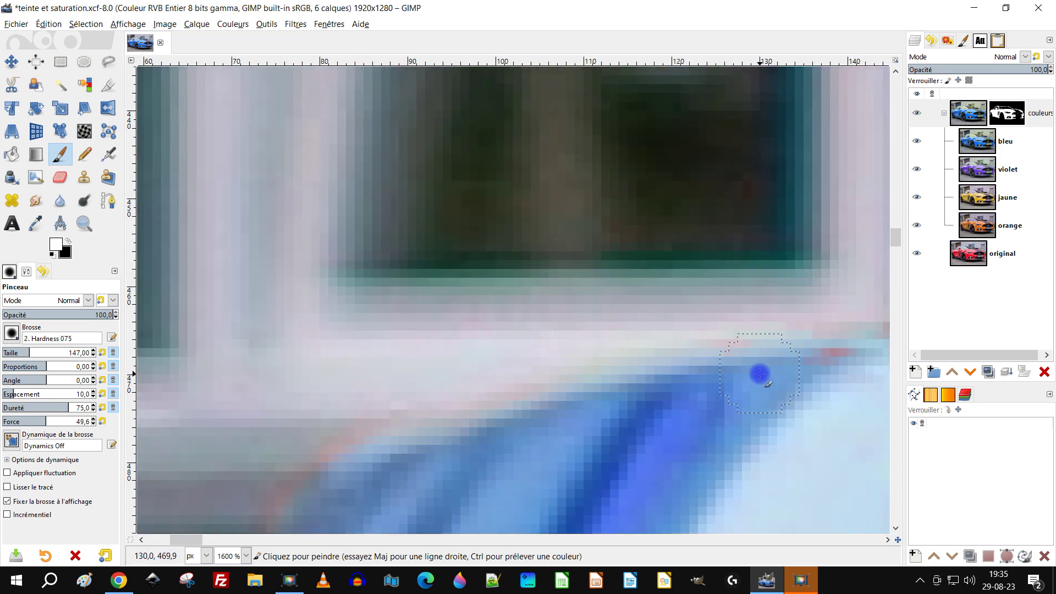
Paint white on the group mask over the red fringe along the fender's top edge and beneath the side window
{"action": "scroll", "coordinate": [697, 438], "scroll_direction": "right", "scroll_amount": 5}
{"action": "scroll", "coordinate": [697, 439], "scroll_direction": "down", "scroll_amount": 1}
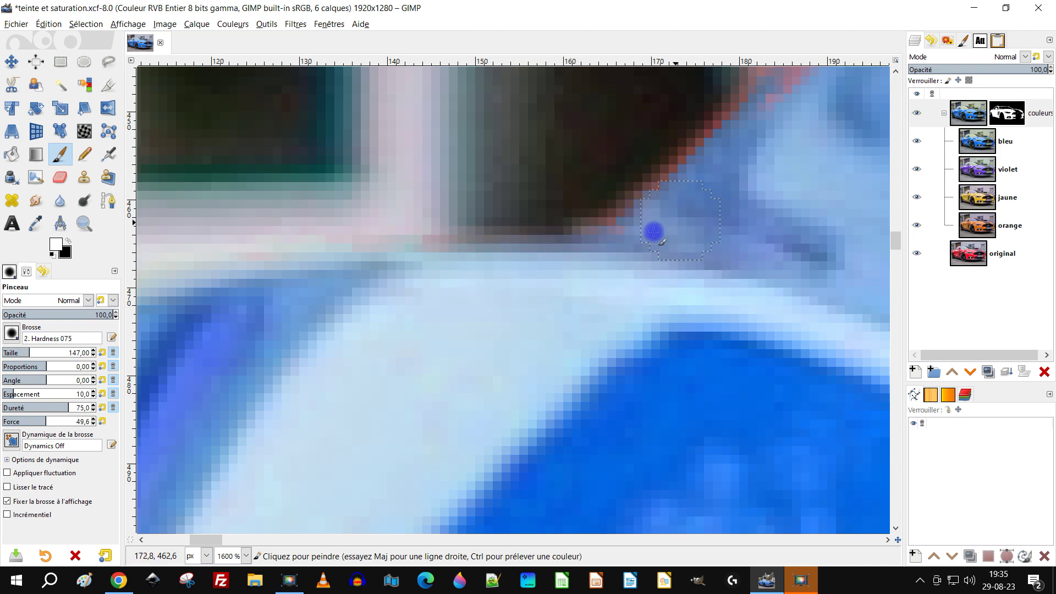
{"action": "left_click_drag", "start_coordinate": [709, 245], "coordinate": [471, 410]}
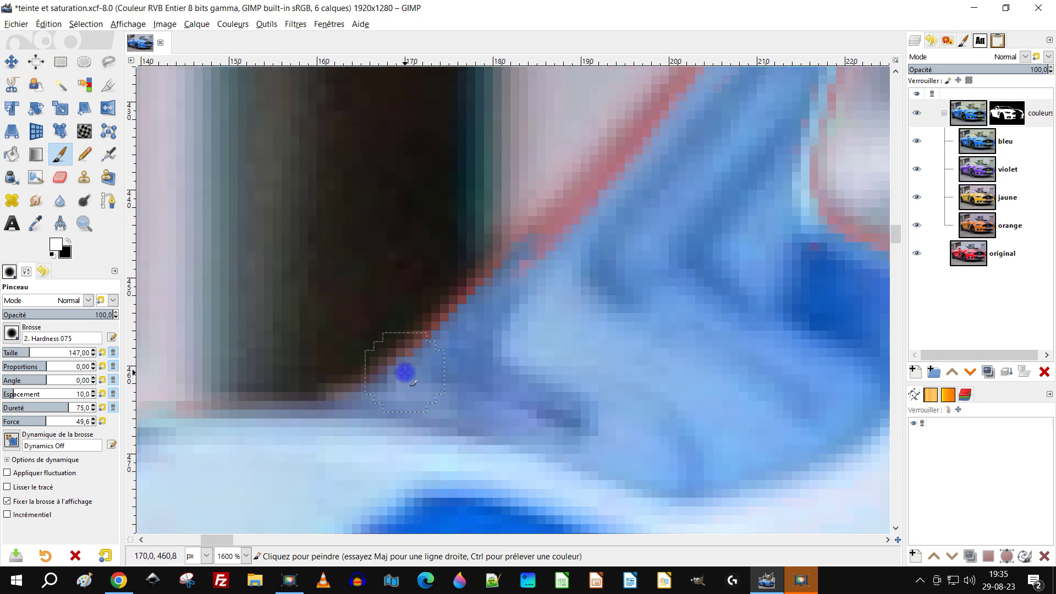
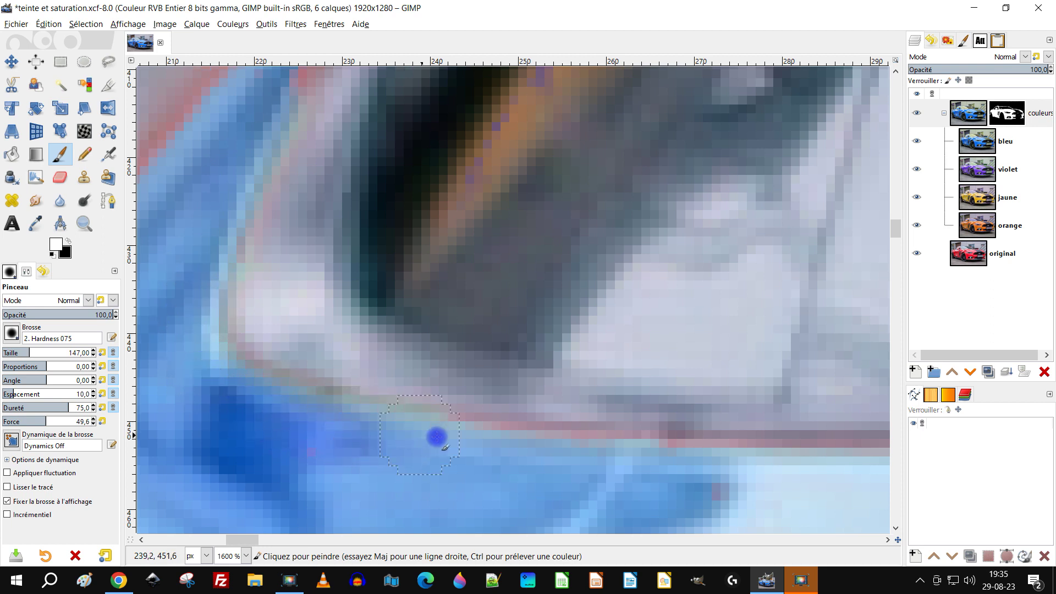
{"action": "left_click_drag", "start_coordinate": [641, 452], "coordinate": [884, 455]}
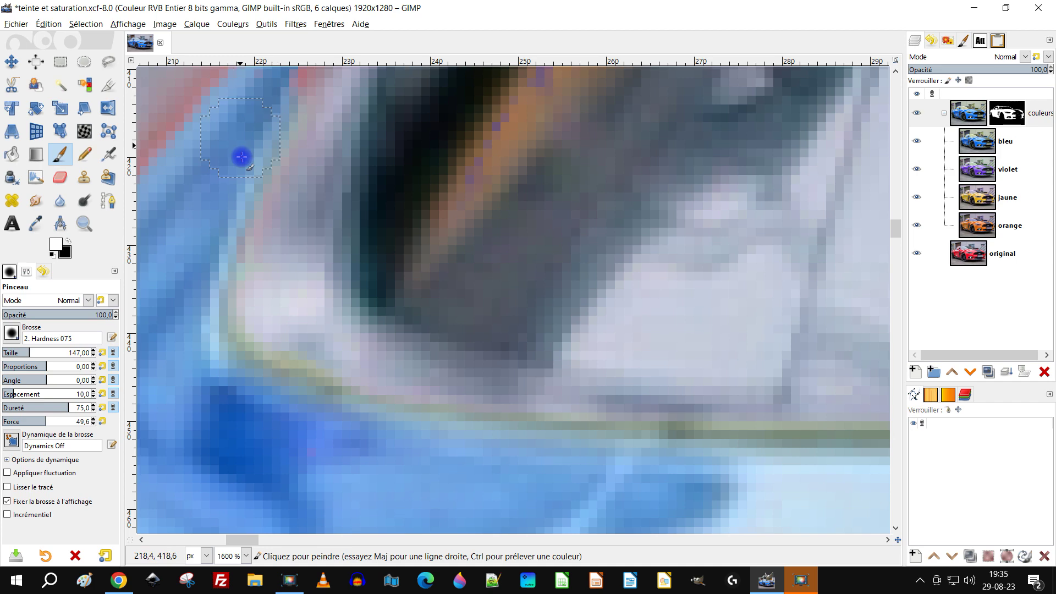
Paint the group mask white over the red patches on the rear roof pillar and black over the blue pixels inside the side window
{"action": "scroll", "coordinate": [249, 115], "scroll_direction": "up", "scroll_amount": 2}
{"action": "scroll", "coordinate": [338, 422], "scroll_direction": "down", "scroll_amount": 5, "text": "ctrl"}
{"action": "scroll", "coordinate": [384, 378], "scroll_direction": "up", "scroll_amount": 5, "text": "ctrl"}
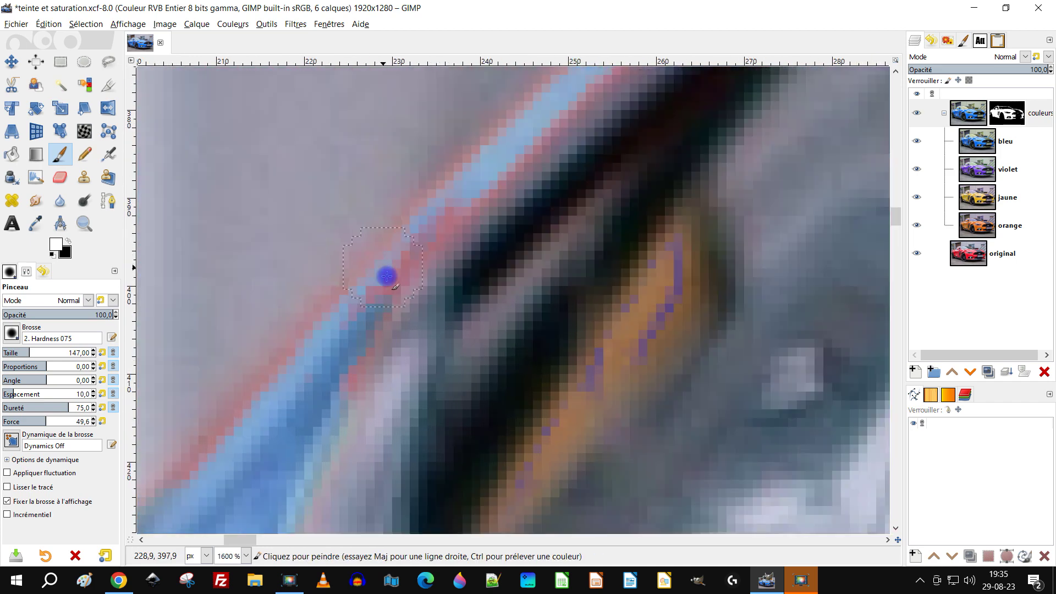
{"action": "left_click_drag", "start_coordinate": [401, 259], "coordinate": [343, 316]}
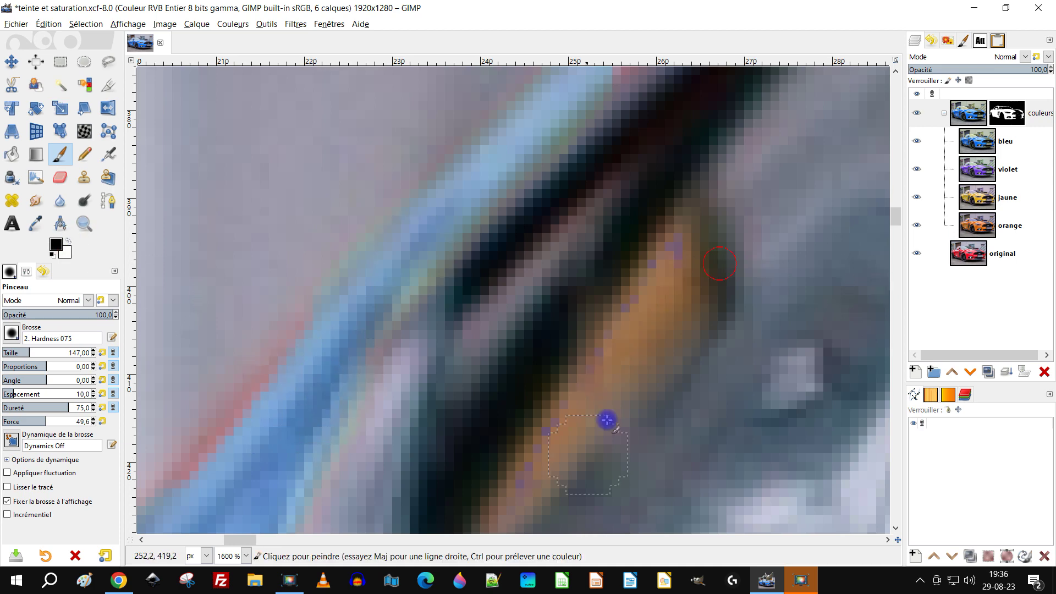
{"action": "scroll", "coordinate": [505, 480], "scroll_direction": "down", "scroll_amount": 5}
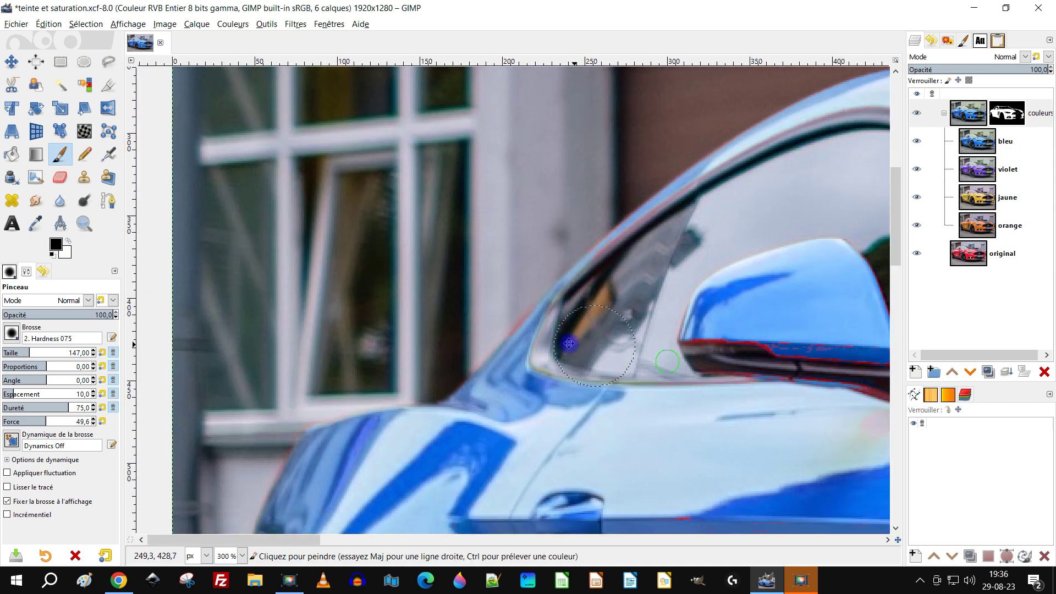
Set the foreground back to white and paint the group mask over the red fringe on the lower rear pillar's outer edge
{"action": "scroll", "coordinate": [547, 318], "scroll_direction": "up", "scroll_amount": 4}
{"action": "scroll", "coordinate": [452, 308], "scroll_direction": "up", "scroll_amount": 1}
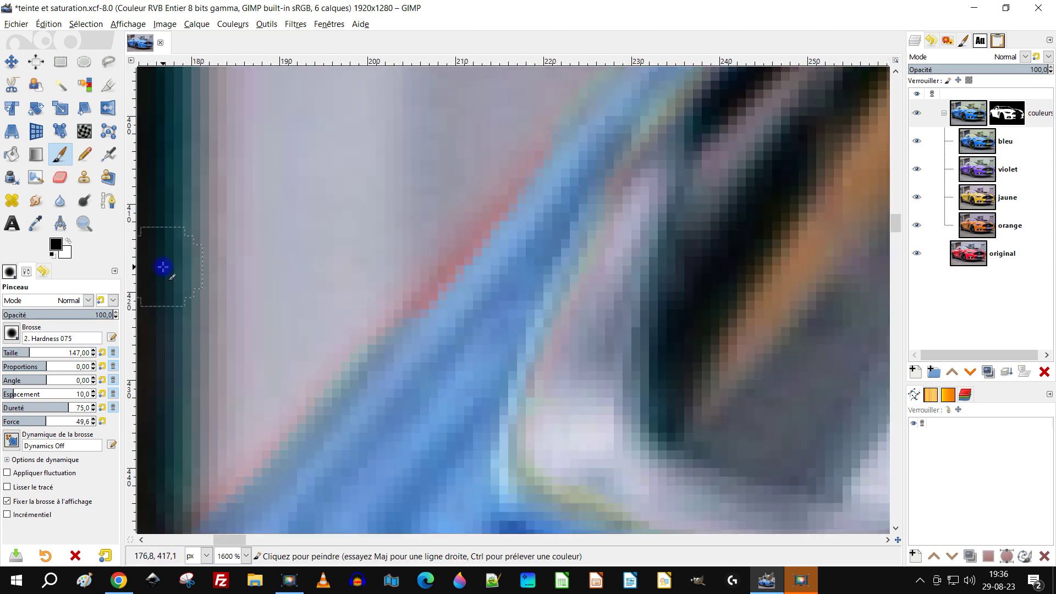
{"action": "left_click", "coordinate": [68, 241]}
{"action": "mouse_move", "coordinate": [486, 176]}
{"action": "left_mouse_down"}
{"action": "mouse_move", "coordinate": [528, 136]}
{"action": "mouse_move", "coordinate": [484, 181]}
{"action": "left_mouse_up"}
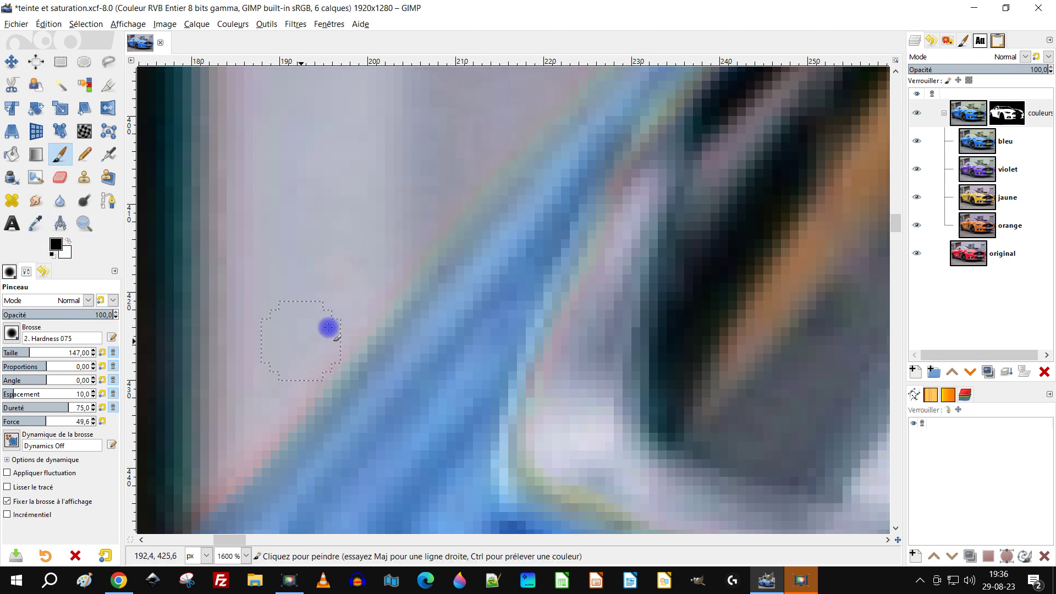
Paint white on the group mask over the red fringes on both sides of the roof strip above the rear of the side window
{"action": "scroll", "coordinate": [648, 292], "scroll_direction": "down", "scroll_amount": 3}
{"action": "scroll", "coordinate": [608, 339], "scroll_direction": "up", "scroll_amount": 3}
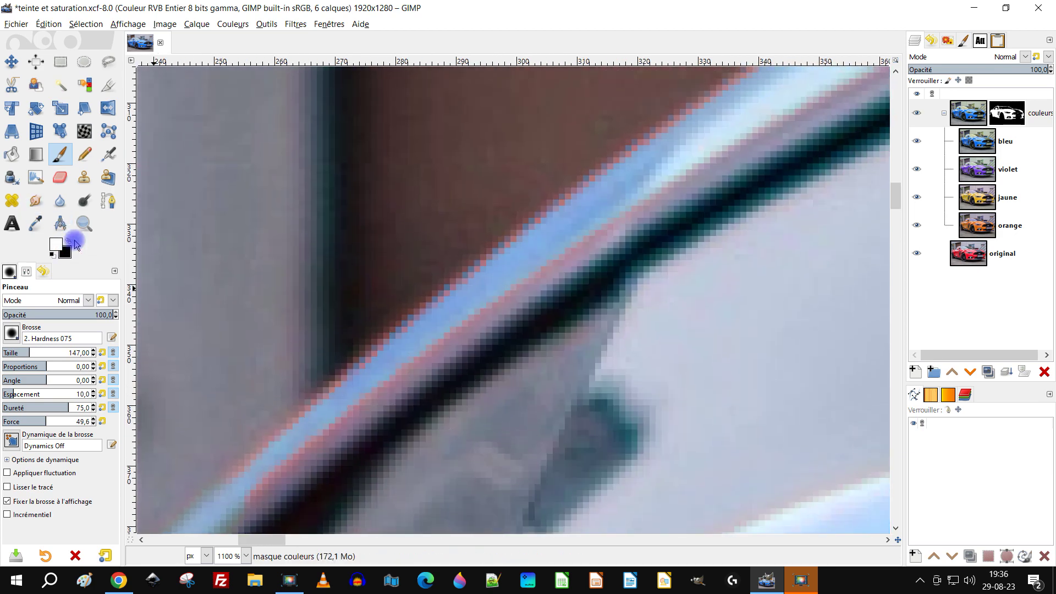
{"action": "scroll", "coordinate": [264, 494], "scroll_direction": "up", "scroll_amount": 1}
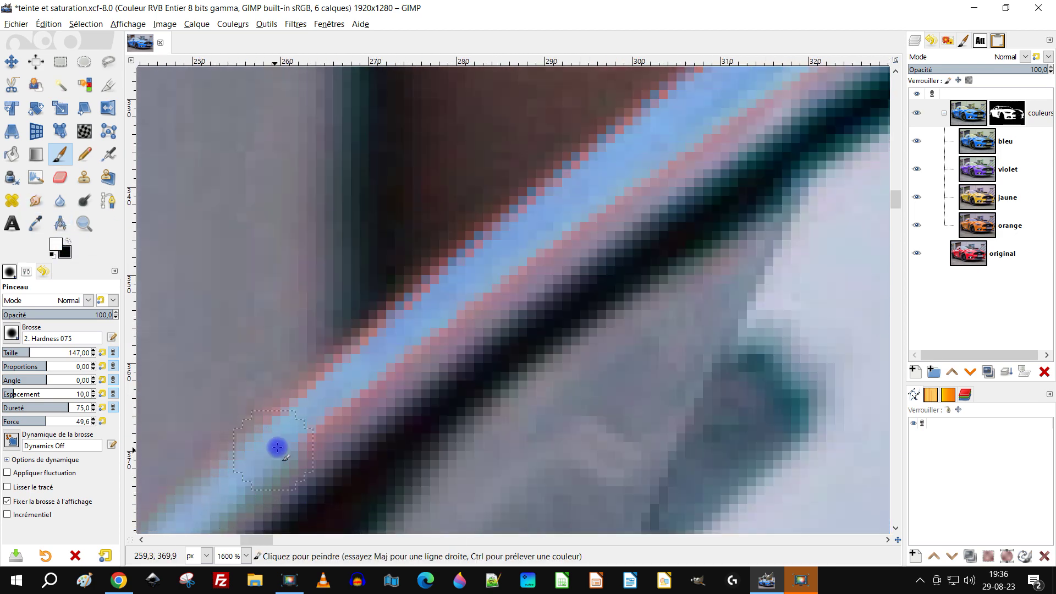
{"action": "mouse_move", "coordinate": [495, 264]}
{"action": "left_mouse_down"}
{"action": "mouse_move", "coordinate": [676, 157]}
{"action": "mouse_move", "coordinate": [766, 85]}
{"action": "left_mouse_up"}
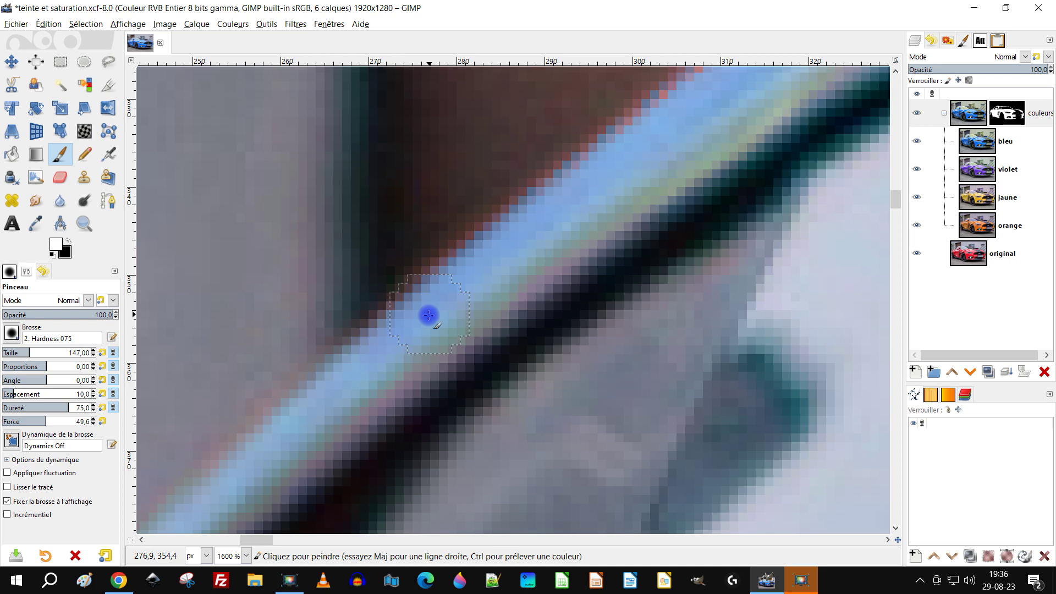
Paint white on the group mask over the red pixels farther up the roof strip, against the brown wall
{"action": "scroll", "coordinate": [406, 330], "scroll_direction": "up", "scroll_amount": 5}
{"action": "scroll", "coordinate": [406, 330], "scroll_direction": "right", "scroll_amount": 5}
{"action": "left_click_drag", "start_coordinate": [338, 425], "coordinate": [347, 422]}
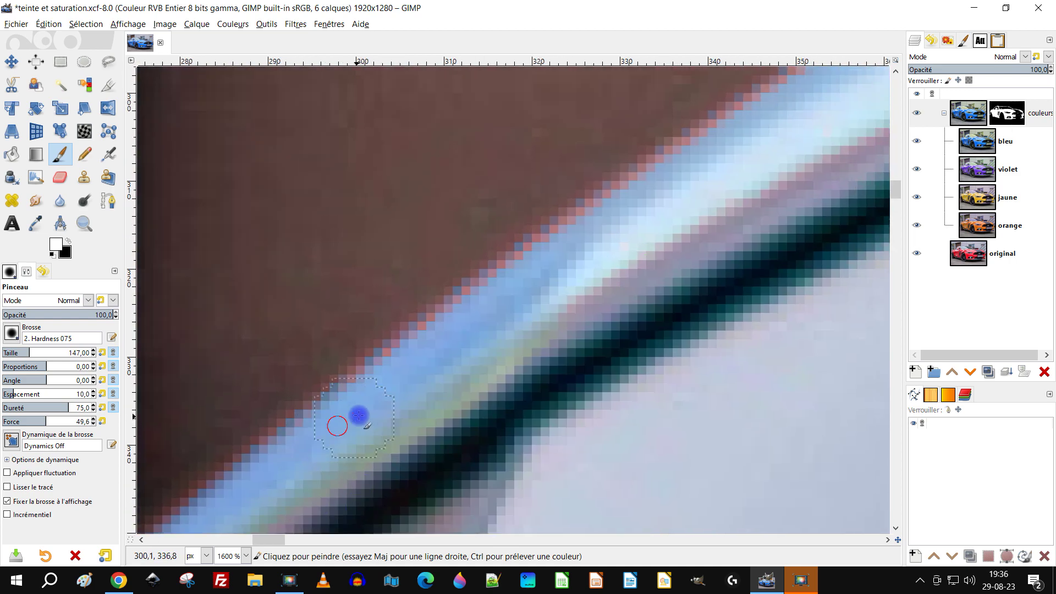
{"action": "mouse_move", "coordinate": [439, 345]}
{"action": "left_mouse_down"}
{"action": "mouse_move", "coordinate": [616, 229]}
{"action": "mouse_move", "coordinate": [642, 198]}
{"action": "left_mouse_up"}
{"action": "mouse_move", "coordinate": [752, 126]}
{"action": "left_mouse_down"}
{"action": "mouse_move", "coordinate": [788, 80]}
{"action": "mouse_move", "coordinate": [813, 86]}
{"action": "left_mouse_up"}
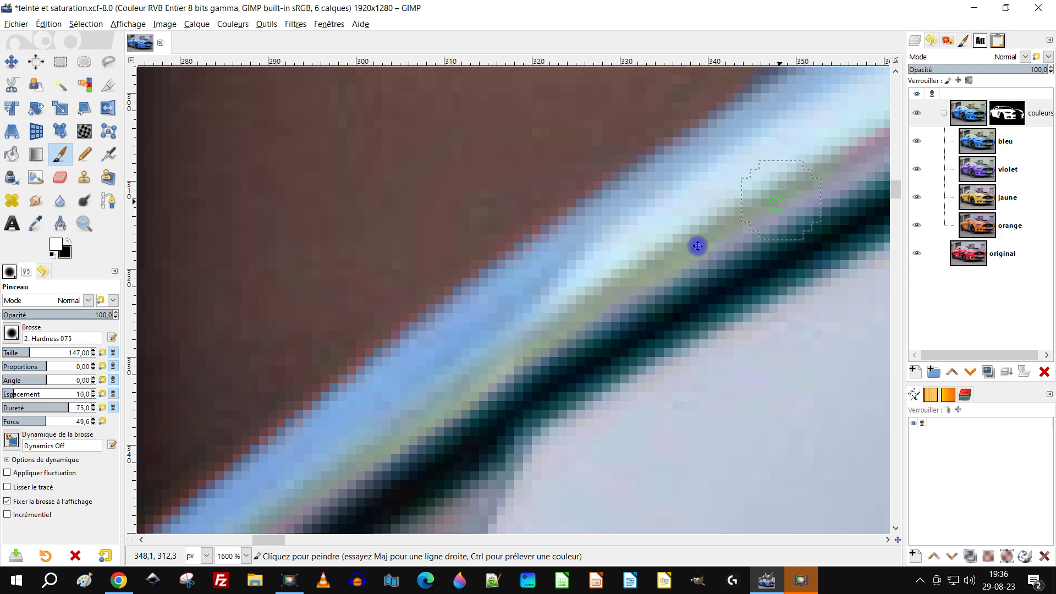
Continue painting white on the group mask over the red-dotted roof edge where it starts to curve
{"action": "key", "text": "space"}
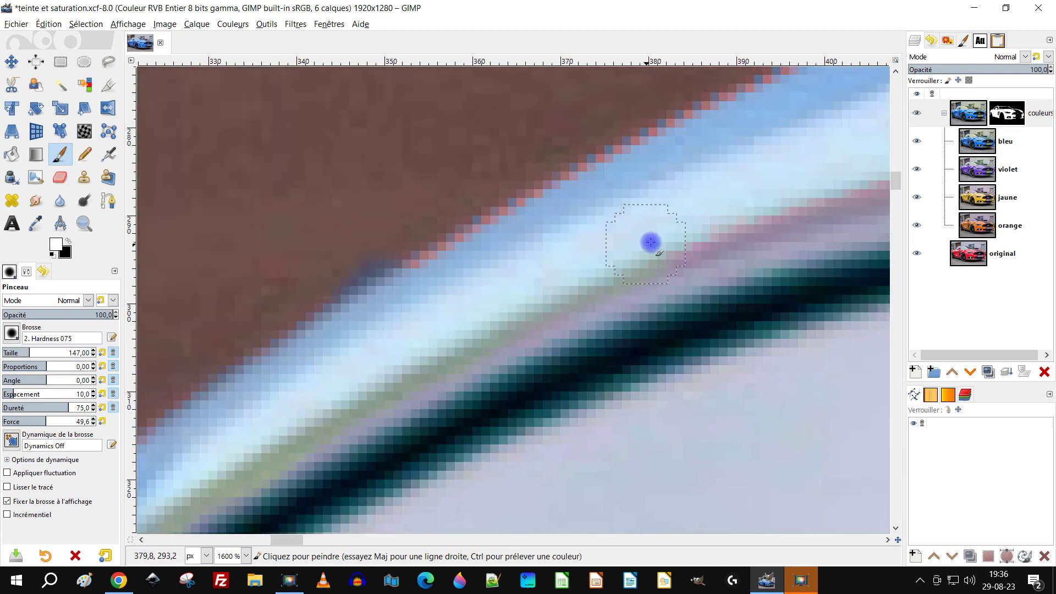
{"action": "left_click_drag", "start_coordinate": [776, 229], "coordinate": [733, 264]}
{"action": "left_click_drag", "start_coordinate": [383, 316], "coordinate": [495, 245]}
{"action": "left_click_drag", "start_coordinate": [628, 182], "coordinate": [701, 143]}
Paint white on the group mask along the crest of the roof and around the upper curve of the side window frame
{"action": "scroll", "coordinate": [804, 136], "scroll_direction": "down", "scroll_amount": 3}
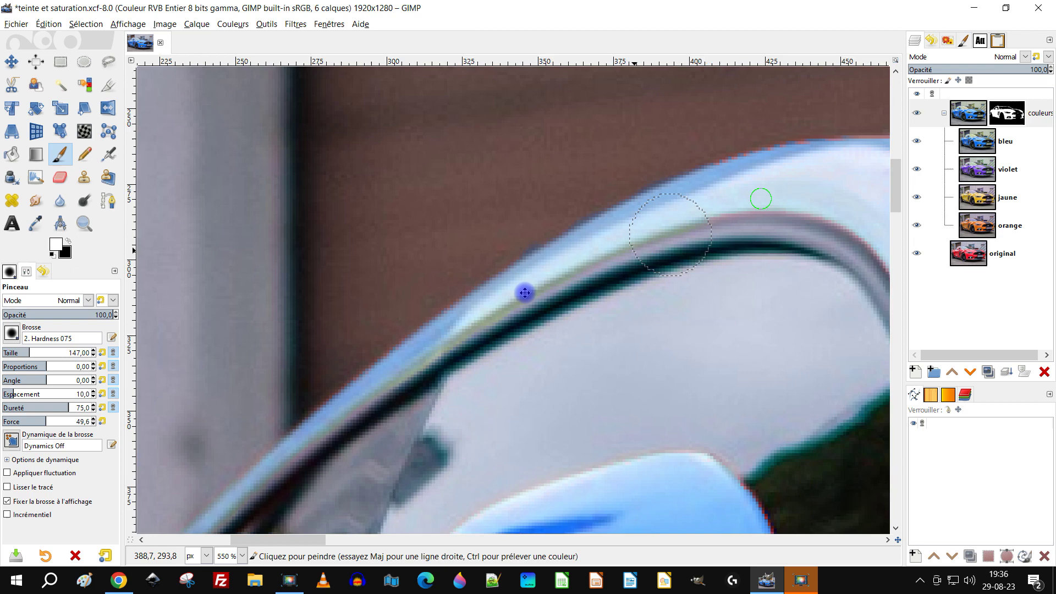
{"action": "scroll", "coordinate": [516, 255], "scroll_direction": "up", "scroll_amount": 2}
{"action": "mouse_move", "coordinate": [473, 242]}
{"action": "left_mouse_down"}
{"action": "mouse_move", "coordinate": [559, 208]}
{"action": "mouse_move", "coordinate": [656, 199]}
{"action": "left_mouse_up"}
{"action": "mouse_move", "coordinate": [580, 311]}
{"action": "left_mouse_down"}
{"action": "mouse_move", "coordinate": [609, 306]}
{"action": "mouse_move", "coordinate": [693, 321]}
{"action": "mouse_move", "coordinate": [775, 399]}
{"action": "left_mouse_up"}
{"action": "mouse_move", "coordinate": [804, 452]}
{"action": "left_mouse_down"}
{"action": "mouse_move", "coordinate": [657, 353]}
{"action": "mouse_move", "coordinate": [567, 320]}
{"action": "mouse_move", "coordinate": [444, 328]}
{"action": "mouse_move", "coordinate": [178, 443]}
{"action": "mouse_move", "coordinate": [193, 421]}
{"action": "mouse_move", "coordinate": [409, 348]}
{"action": "mouse_move", "coordinate": [647, 352]}
{"action": "left_mouse_up"}
{"action": "left_click_drag", "start_coordinate": [761, 450], "coordinate": [809, 523]}
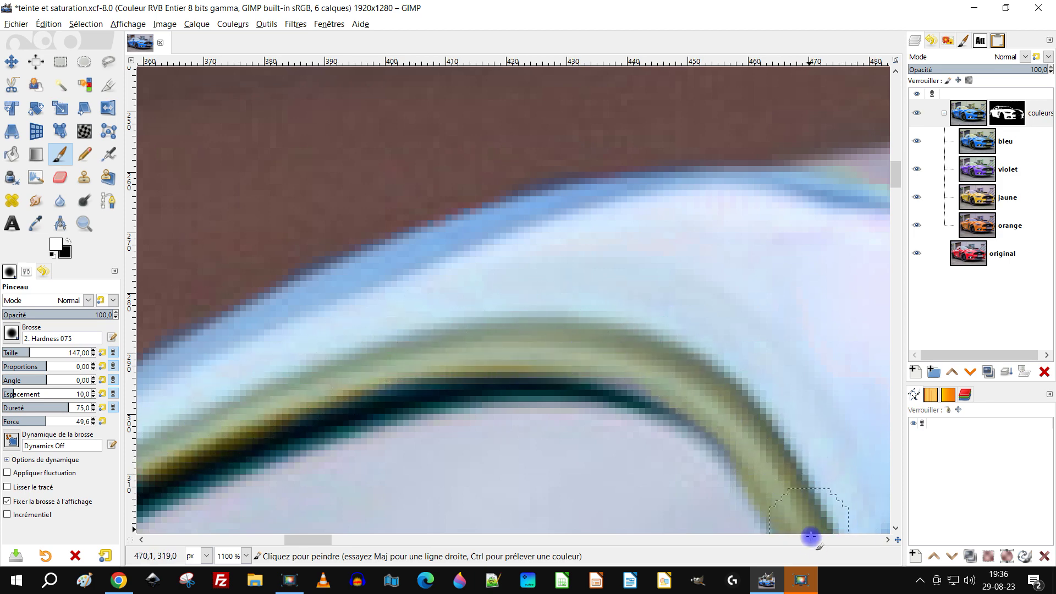
Switch the foreground to black and paint the group mask over the olive-tinted upper side window frame
{"action": "scroll", "coordinate": [710, 330], "scroll_direction": "down", "scroll_amount": 5}
{"action": "scroll", "coordinate": [666, 347], "scroll_direction": "up", "scroll_amount": 4}
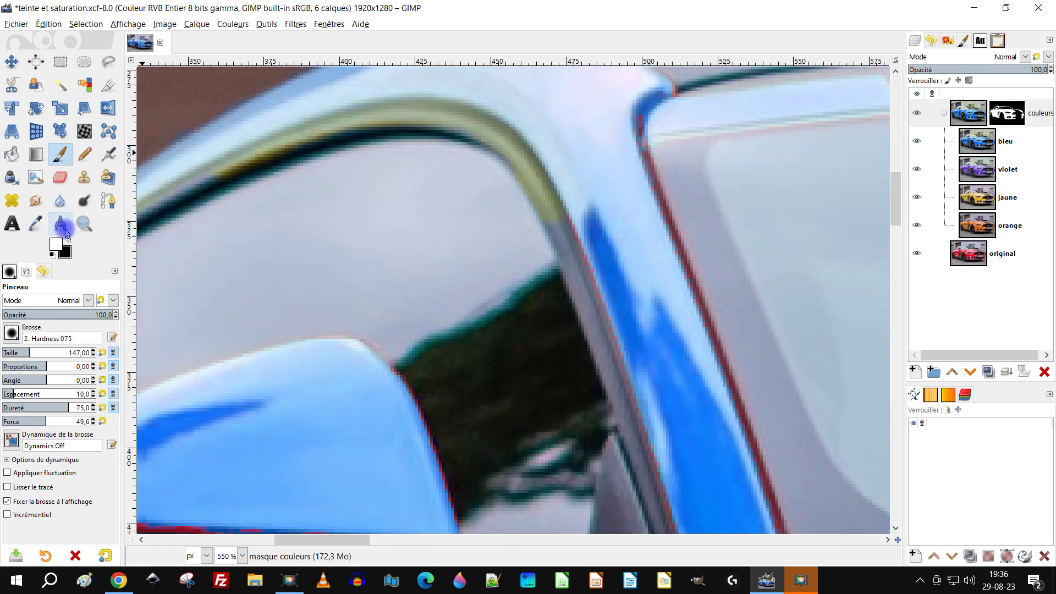
{"action": "left_click", "coordinate": [68, 253]}
{"action": "left_click", "coordinate": [69, 240]}
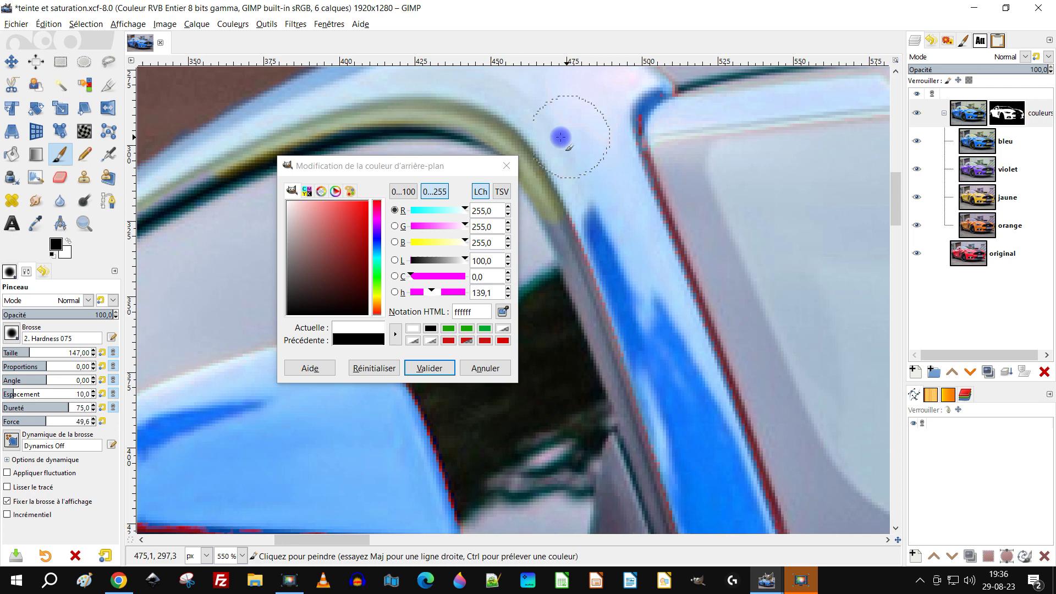
{"action": "left_click", "coordinate": [512, 167]}
{"action": "key", "text": "ctrl+z"}
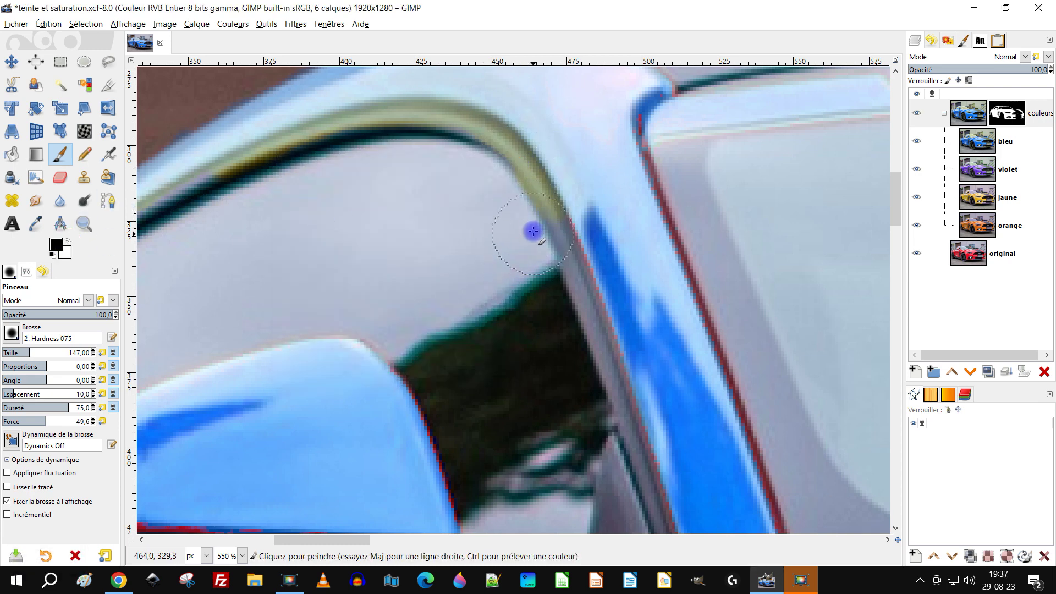
{"action": "mouse_move", "coordinate": [495, 165]}
{"action": "left_mouse_down"}
{"action": "mouse_move", "coordinate": [420, 134]}
{"action": "mouse_move", "coordinate": [262, 181]}
{"action": "left_mouse_up"}
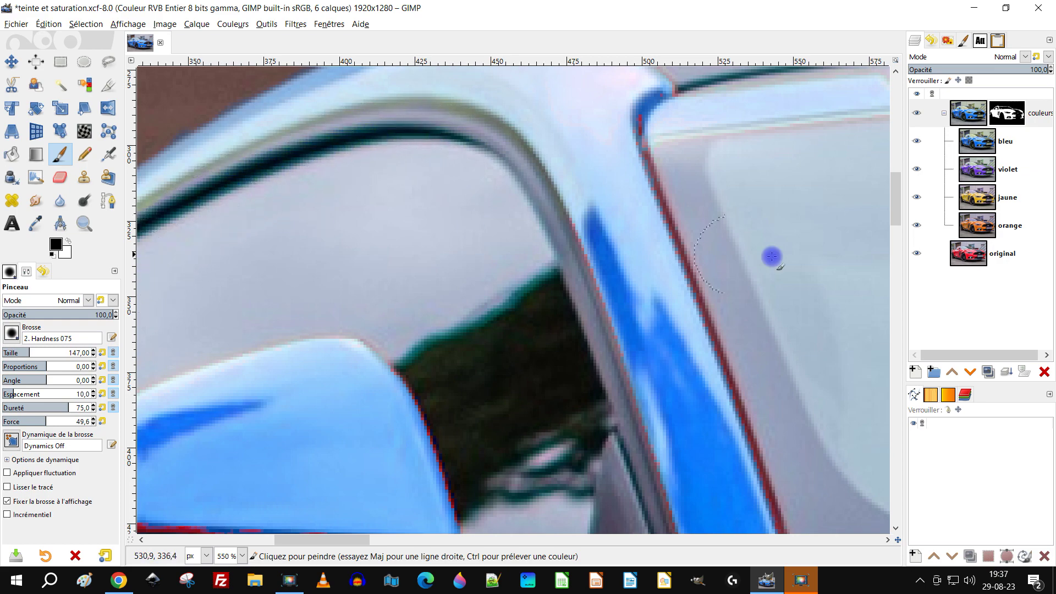
Paint the group mask white over the dark red edges of the windshield pillar and black over the tinted spill beside it
{"action": "scroll", "coordinate": [663, 239], "scroll_direction": "down", "scroll_amount": 3}
{"action": "scroll", "coordinate": [583, 157], "scroll_direction": "down", "scroll_amount": 3}
{"action": "scroll", "coordinate": [500, 273], "scroll_direction": "up", "scroll_amount": 6}
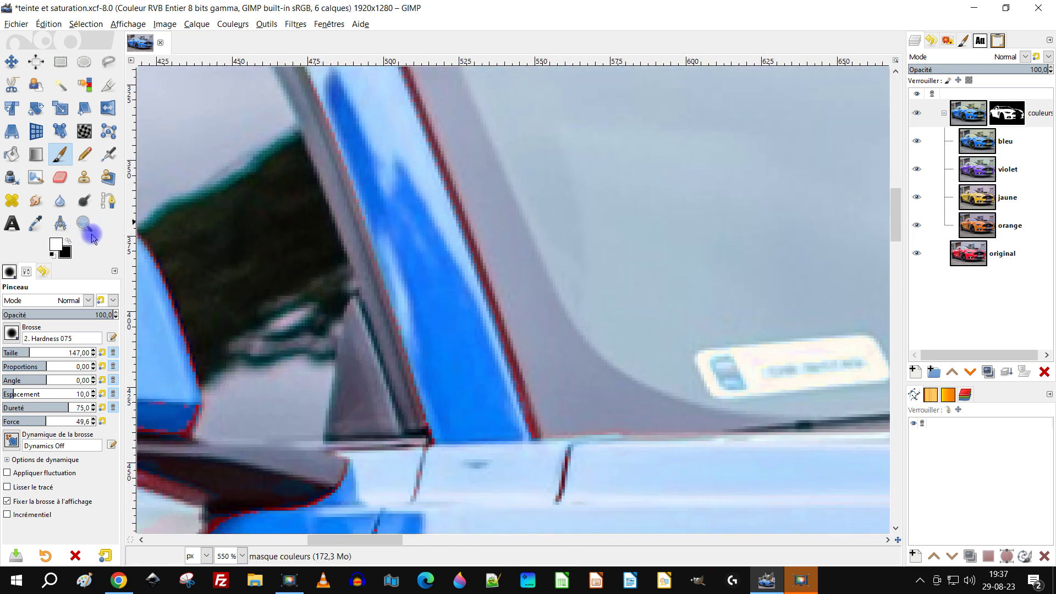
{"action": "scroll", "coordinate": [259, 223], "scroll_direction": "up", "scroll_amount": 2}
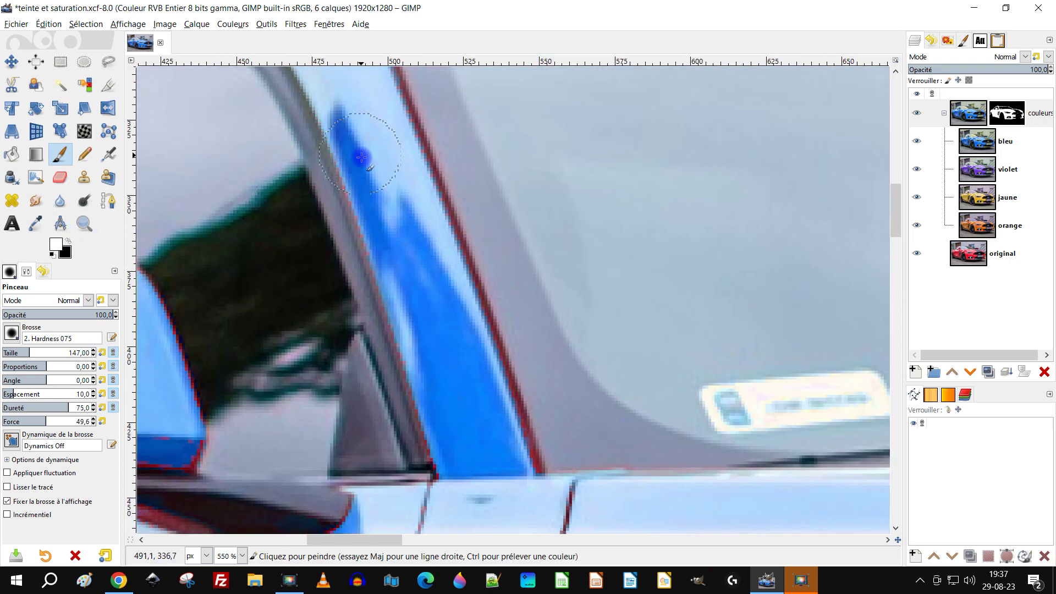
{"action": "mouse_move", "coordinate": [459, 467]}
{"action": "left_mouse_down"}
{"action": "mouse_move", "coordinate": [477, 449]}
{"action": "mouse_move", "coordinate": [509, 464]}
{"action": "mouse_move", "coordinate": [483, 345]}
{"action": "left_mouse_up"}
{"action": "left_click_drag", "start_coordinate": [453, 281], "coordinate": [362, 57]}
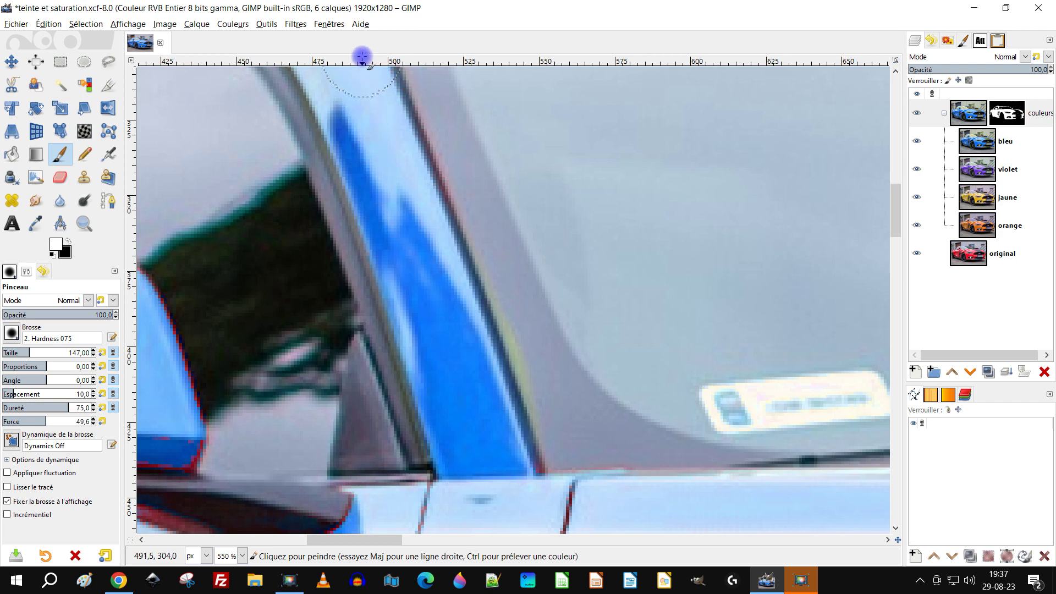
{"action": "left_click", "coordinate": [68, 241]}
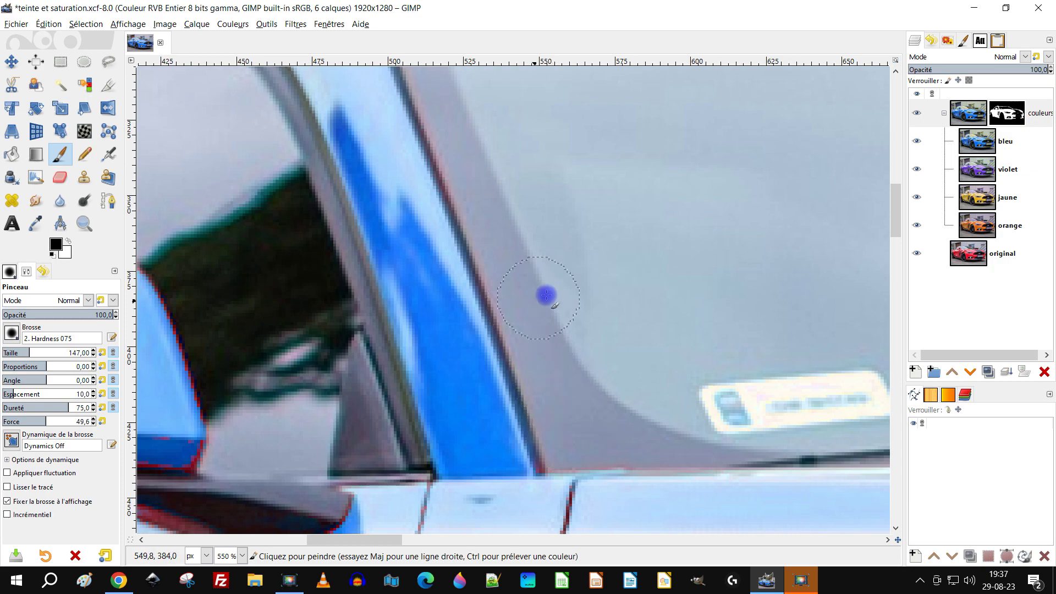
Switch the foreground to white and try painting the group mask along the upper edge of the windshield banner
{"action": "scroll", "coordinate": [580, 268], "scroll_direction": "down", "scroll_amount": 3}
{"action": "scroll", "coordinate": [580, 269], "scroll_direction": "up", "scroll_amount": 2}
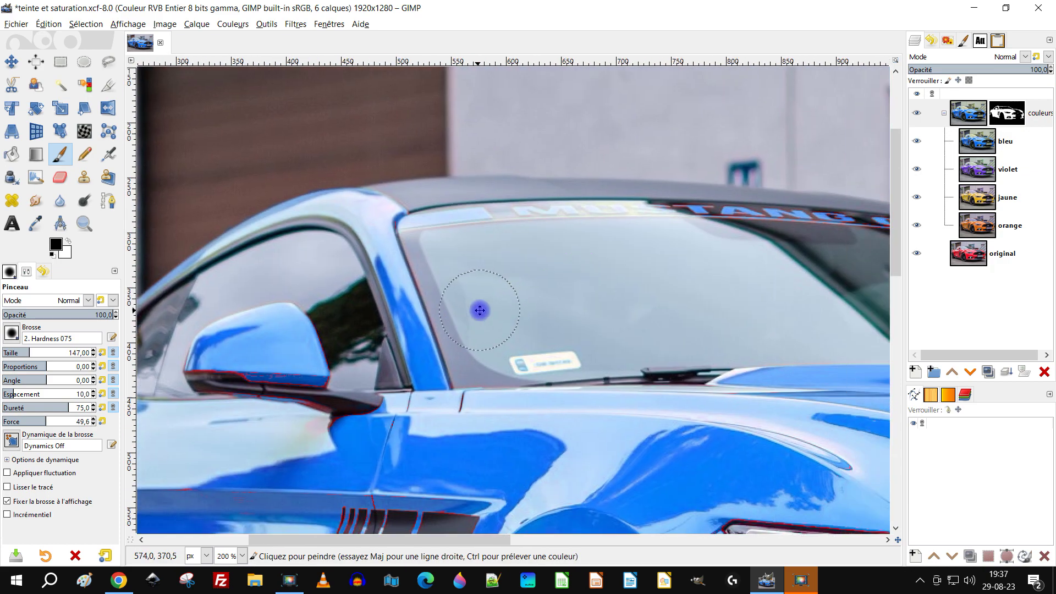
{"action": "scroll", "coordinate": [436, 259], "scroll_direction": "down", "scroll_amount": 2}
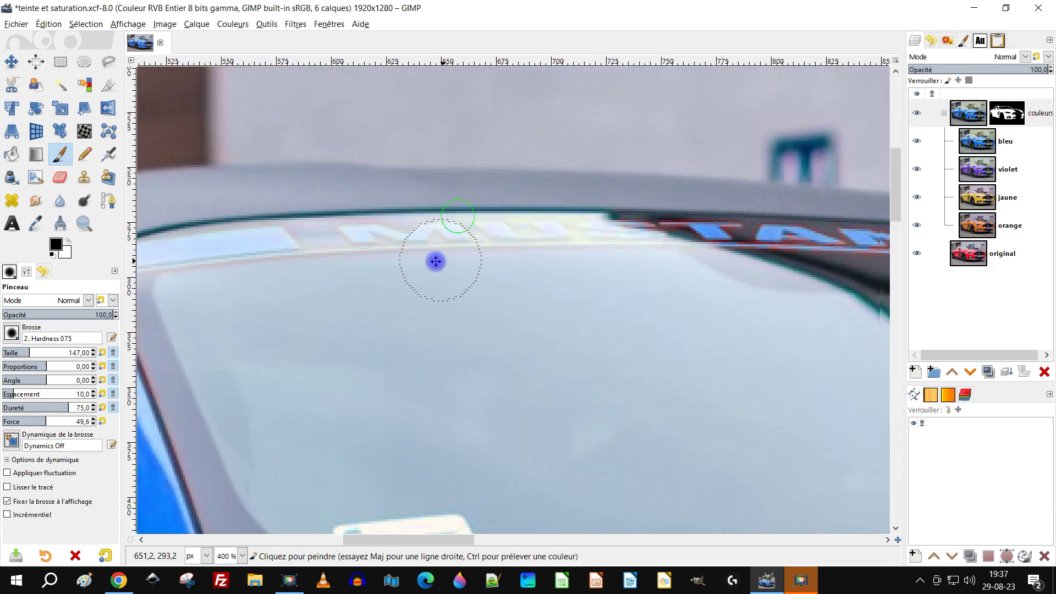
{"action": "scroll", "coordinate": [250, 306], "scroll_direction": "up", "scroll_amount": 1}
{"action": "scroll", "coordinate": [578, 249], "scroll_direction": "up", "scroll_amount": 1}
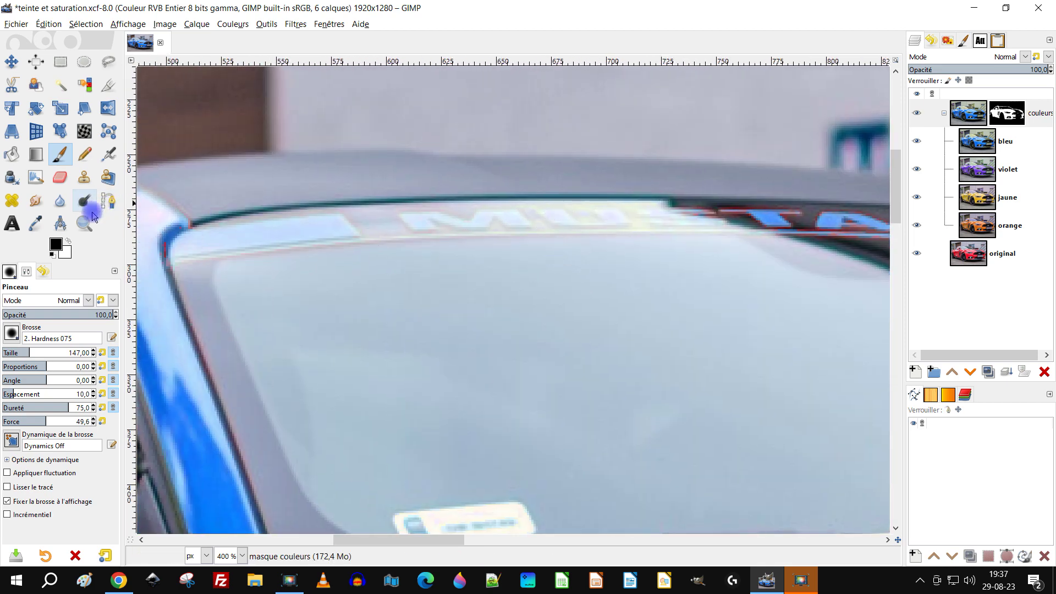
{"action": "left_click_drag", "start_coordinate": [351, 208], "coordinate": [418, 217]}
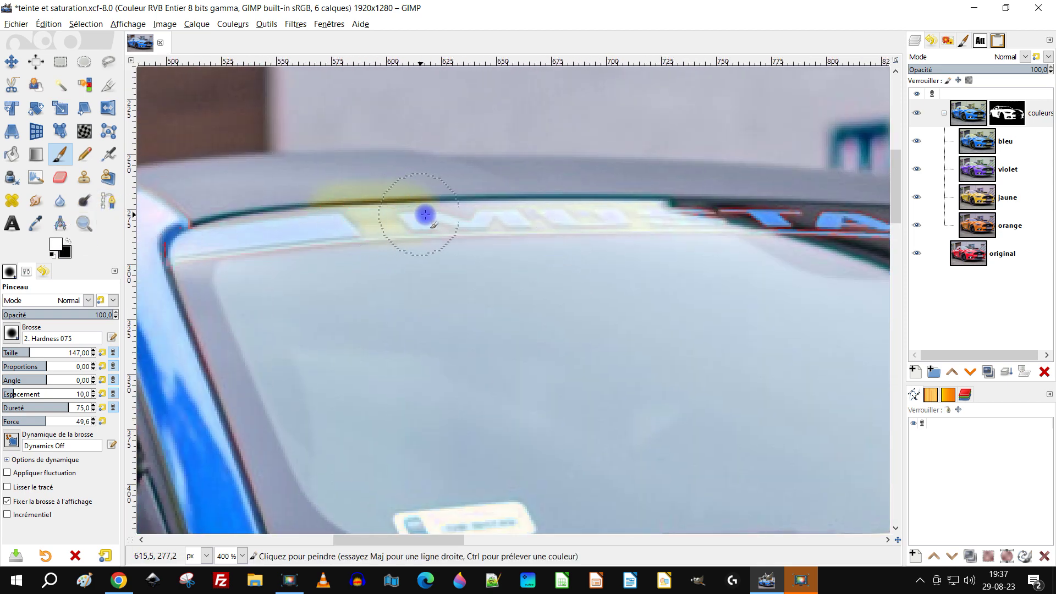
{"action": "key", "text": "ctrl+z"}
Paint the group mask white over the red edges of the MUSTANG lettering and line on the windshield banner
{"action": "scroll", "coordinate": [552, 290], "scroll_direction": "up", "scroll_amount": 1}
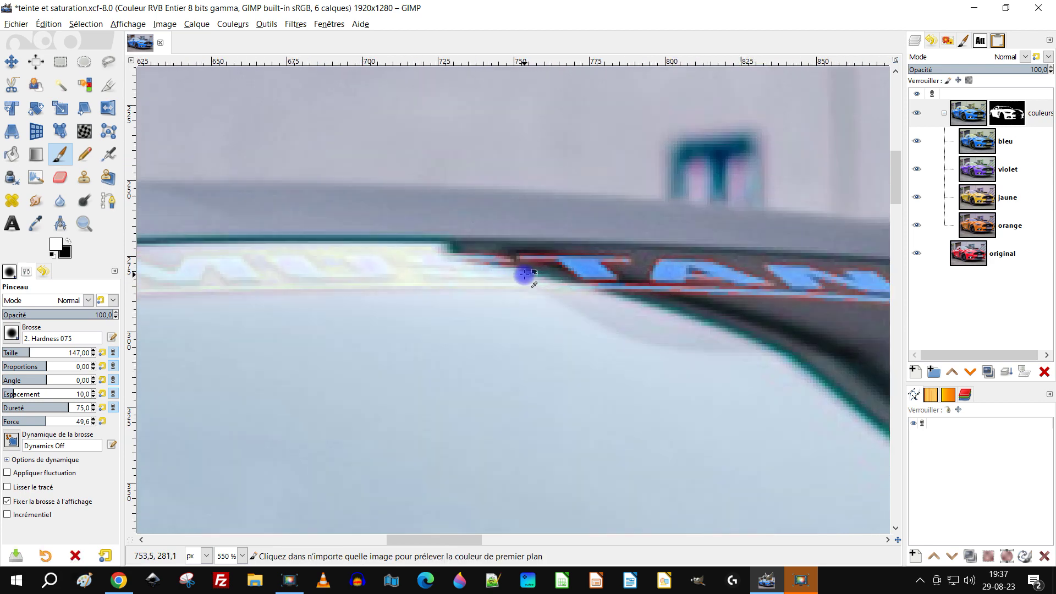
{"action": "scroll", "coordinate": [617, 259], "scroll_direction": "up", "scroll_amount": 2}
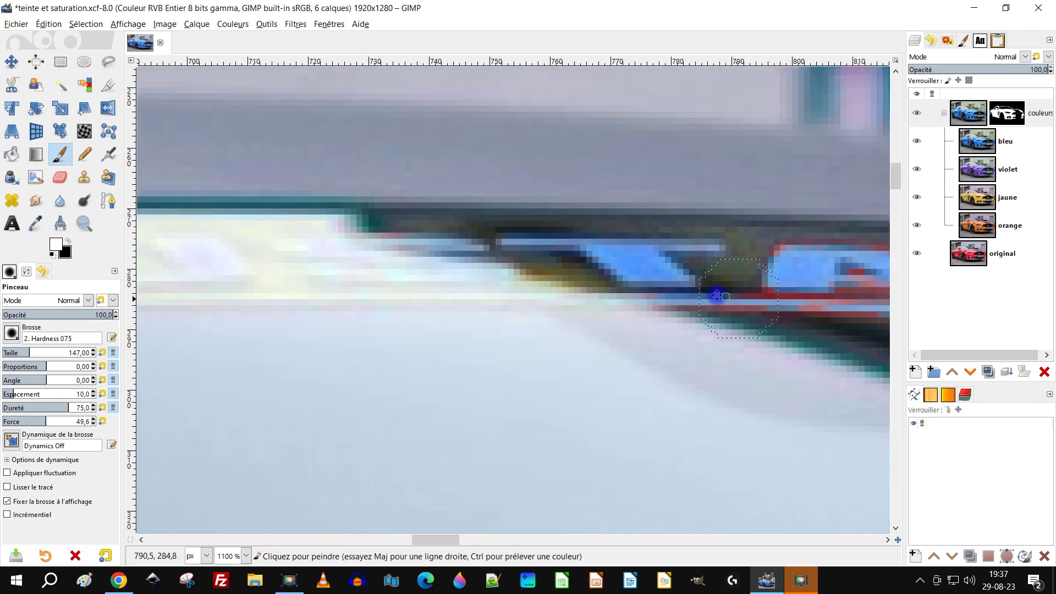
{"action": "scroll", "coordinate": [716, 296], "scroll_direction": "right", "scroll_amount": 3}
{"action": "scroll", "coordinate": [796, 278], "scroll_direction": "right", "scroll_amount": 6}
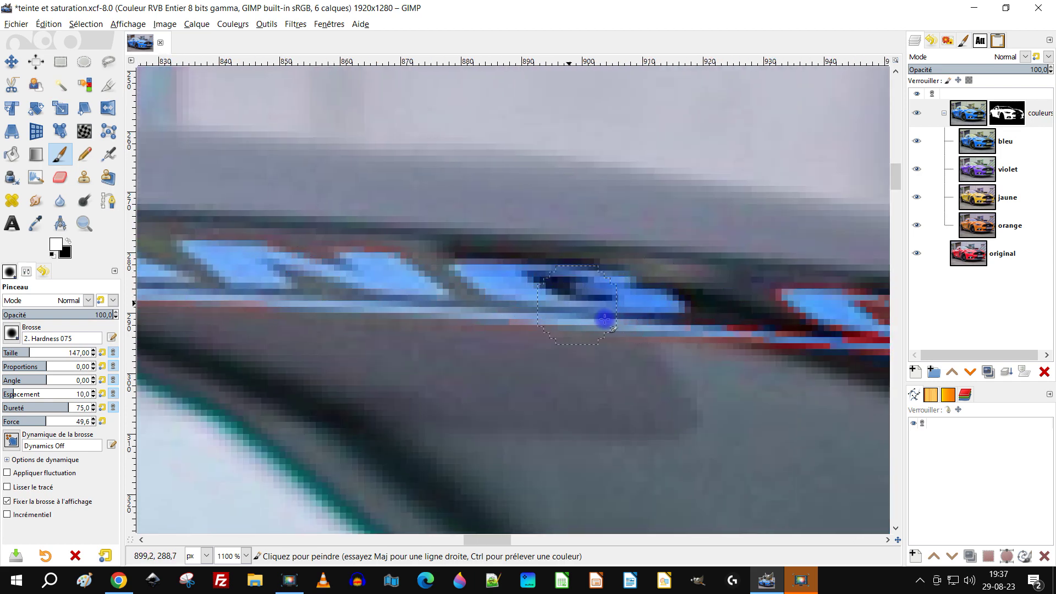
{"action": "scroll", "coordinate": [606, 318], "scroll_direction": "right", "scroll_amount": 4}
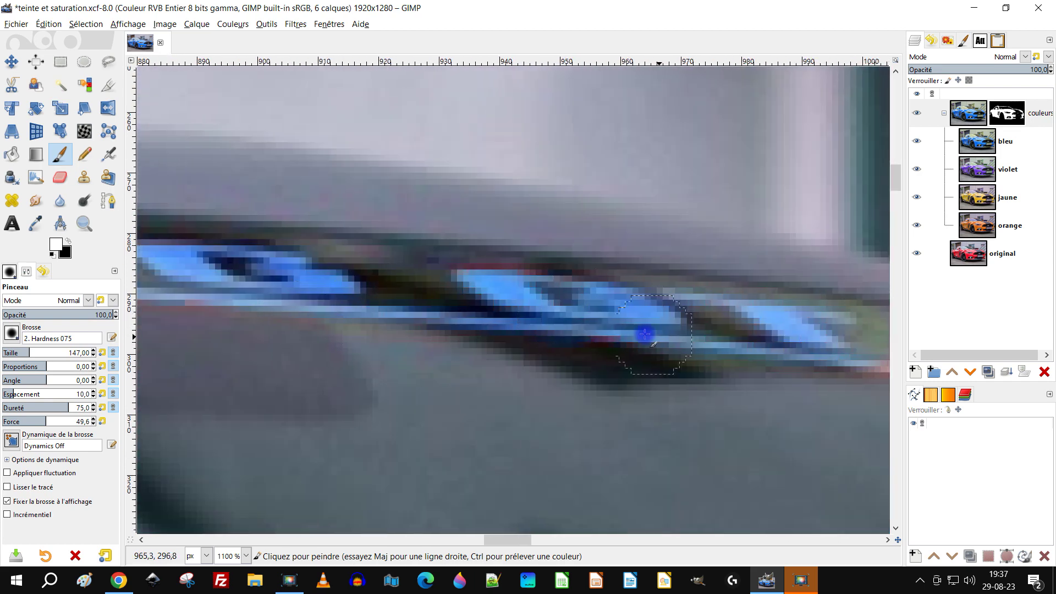
{"action": "scroll", "coordinate": [611, 373], "scroll_direction": "right", "scroll_amount": 6}
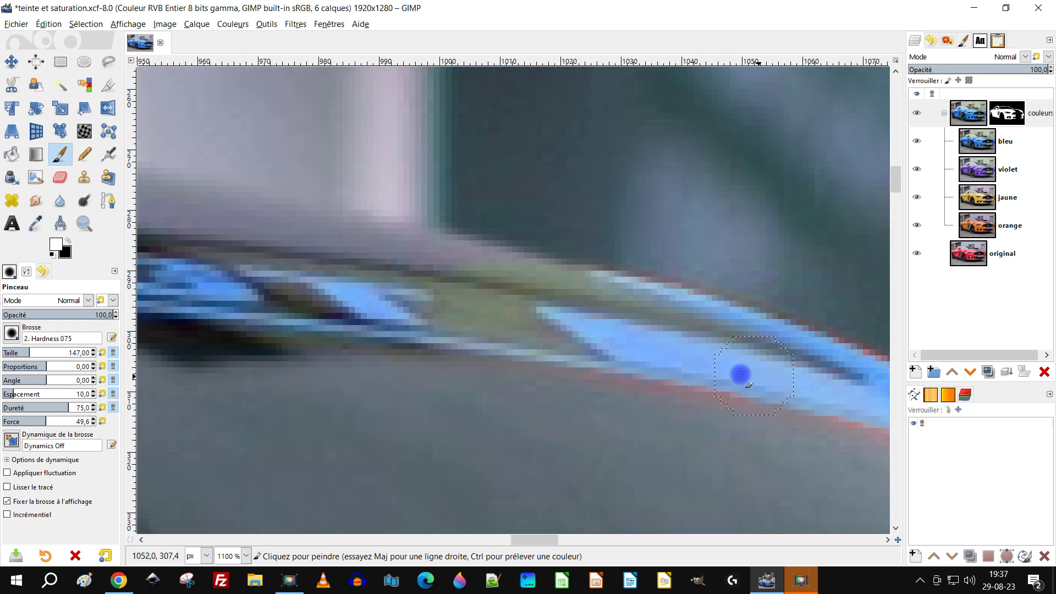
Paint white on the group mask along the red edges of the far roof edge, using a straight stroke at the start of the windshield pillar
{"action": "scroll", "coordinate": [349, 375], "scroll_direction": "up", "scroll_amount": 2, "text": "ctrl"}
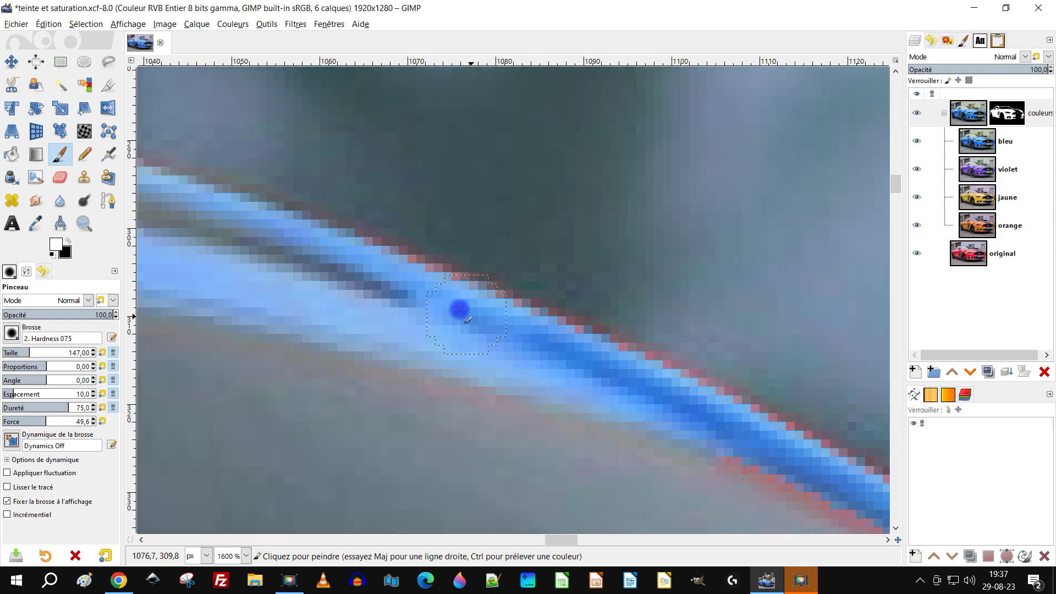
{"action": "left_click_drag", "start_coordinate": [770, 437], "coordinate": [267, 140]}
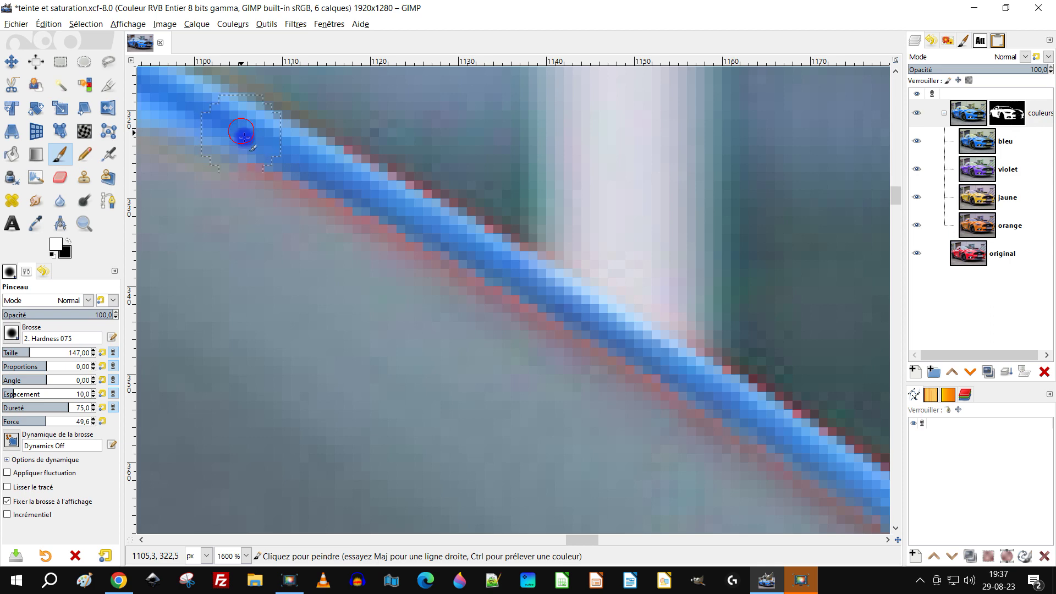
{"action": "left_click", "coordinate": [796, 444]}
{"action": "key", "text": "shift"}
{"action": "left_click", "coordinate": [272, 119], "text": "shift"}
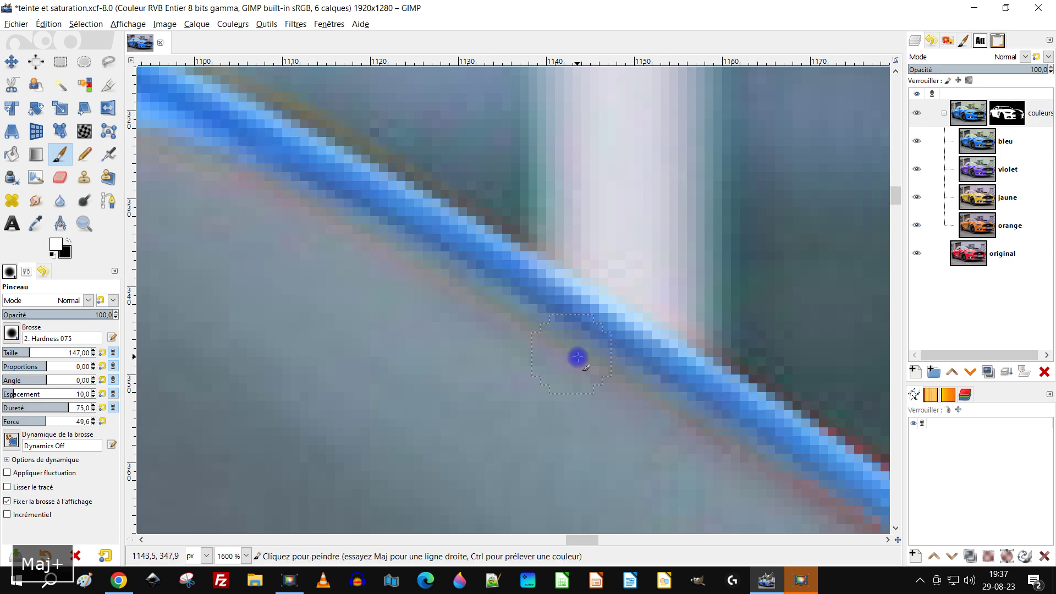
Continue the straight white strokes on the group mask down the red fringes on both sides of the far windshield pillar
{"action": "left_click_drag", "start_coordinate": [566, 352], "coordinate": [233, 160]}
{"action": "key", "text": "shift"}
{"action": "left_click", "coordinate": [673, 403], "text": "shift"}
{"action": "left_click_drag", "start_coordinate": [613, 429], "coordinate": [437, 325]}
{"action": "key", "text": "shift"}
{"action": "left_click", "coordinate": [425, 281]}
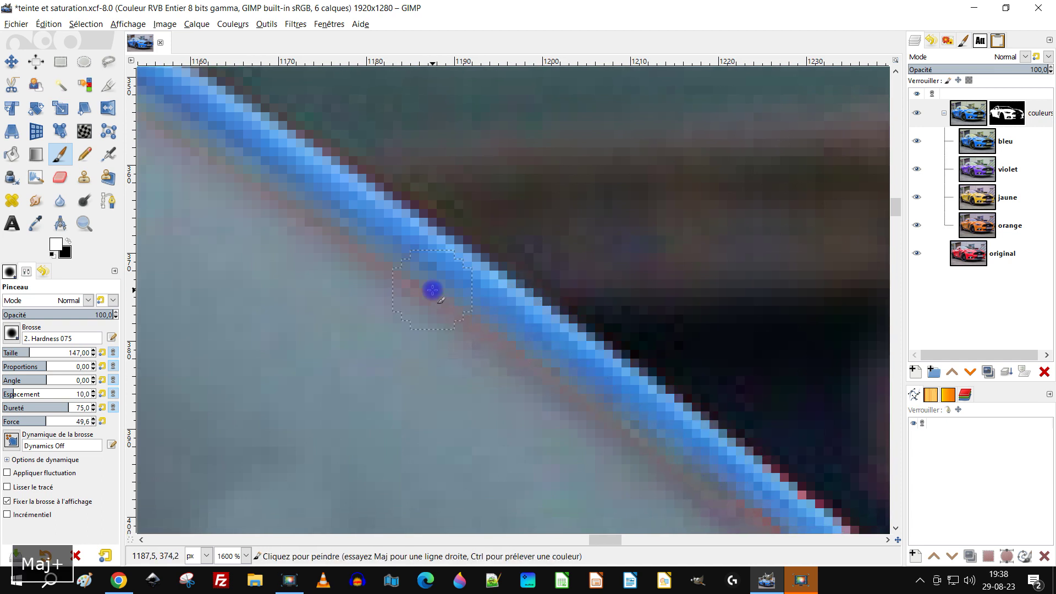
Try painting black on the group mask along the inner edge of the far windshield pillar, and return the foreground to white
{"action": "left_click", "coordinate": [68, 242]}
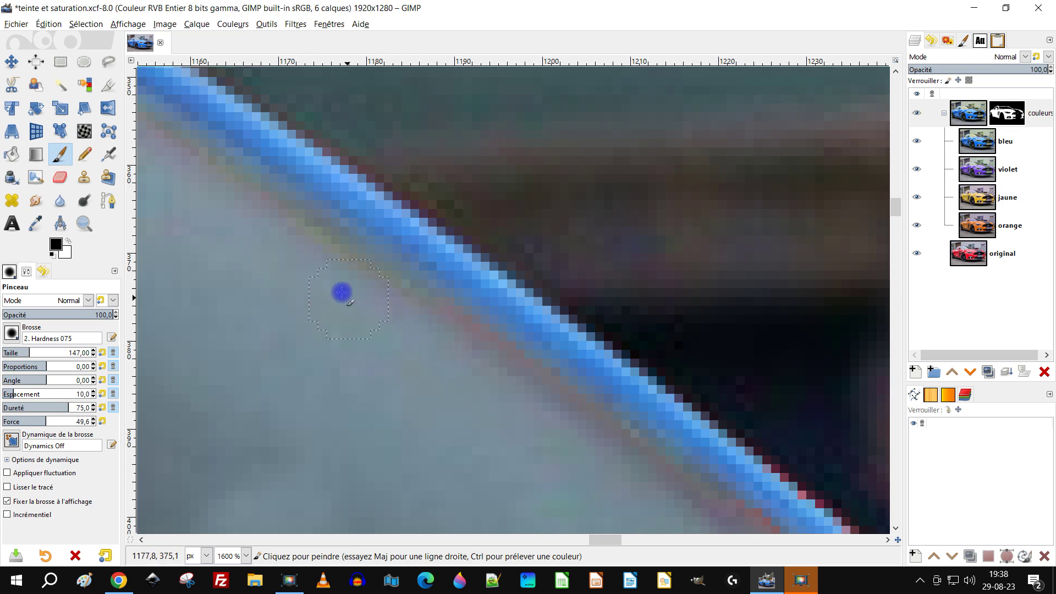
{"action": "left_click_drag", "start_coordinate": [635, 406], "coordinate": [360, 177]}
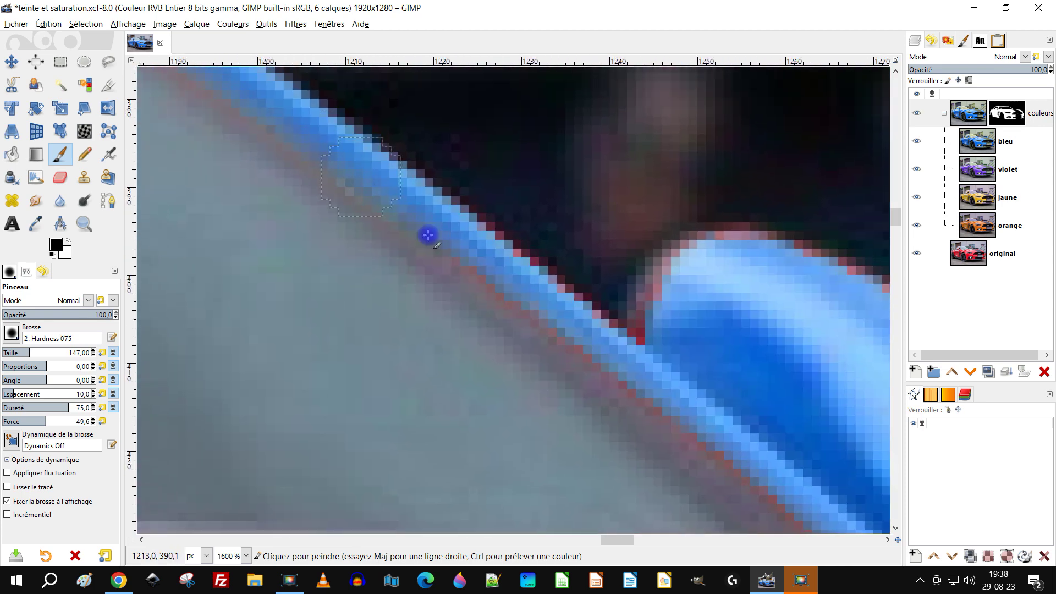
{"action": "left_click_drag", "start_coordinate": [454, 240], "coordinate": [546, 302]}
{"action": "key", "text": "ctrl+z"}
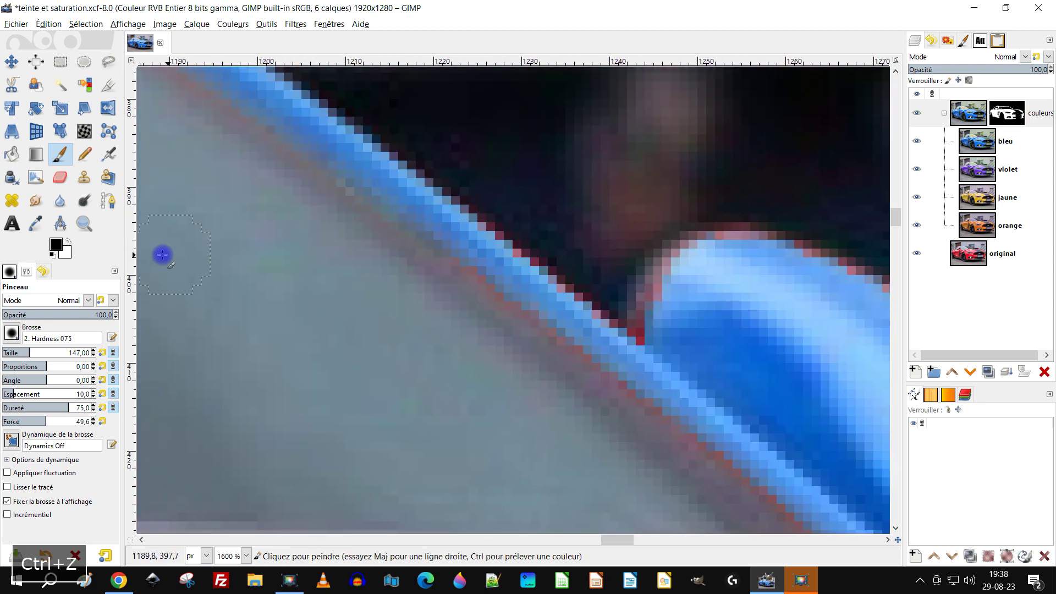
{"action": "left_click", "coordinate": [69, 242]}
Paint the group mask white over the red fringes at the base of the far windshield pillar and around the far side mirror
{"action": "scroll", "coordinate": [472, 264], "scroll_direction": "up", "scroll_amount": 1}
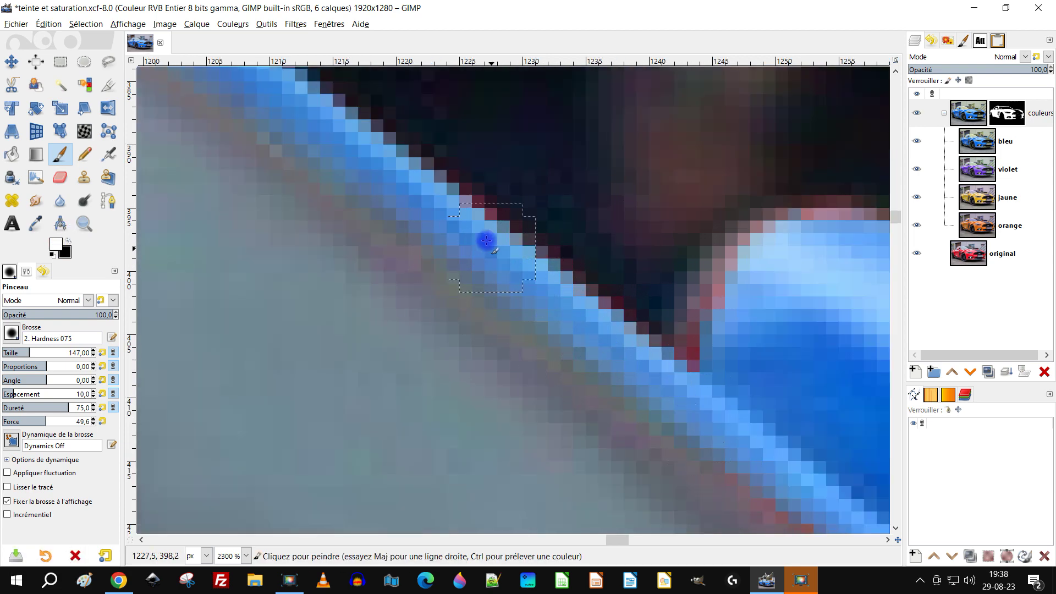
{"action": "scroll", "coordinate": [372, 174], "scroll_direction": "right", "scroll_amount": 5}
{"action": "scroll", "coordinate": [372, 175], "scroll_direction": "down", "scroll_amount": 3}
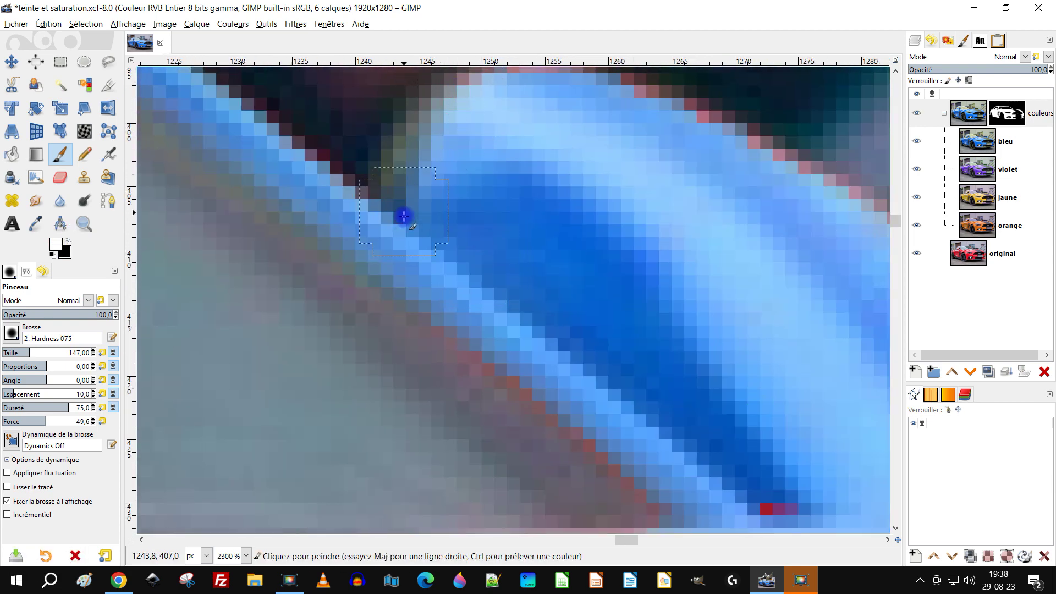
{"action": "scroll", "coordinate": [329, 194], "scroll_direction": "right", "scroll_amount": 5}
{"action": "scroll", "coordinate": [329, 195], "scroll_direction": "up", "scroll_amount": 2}
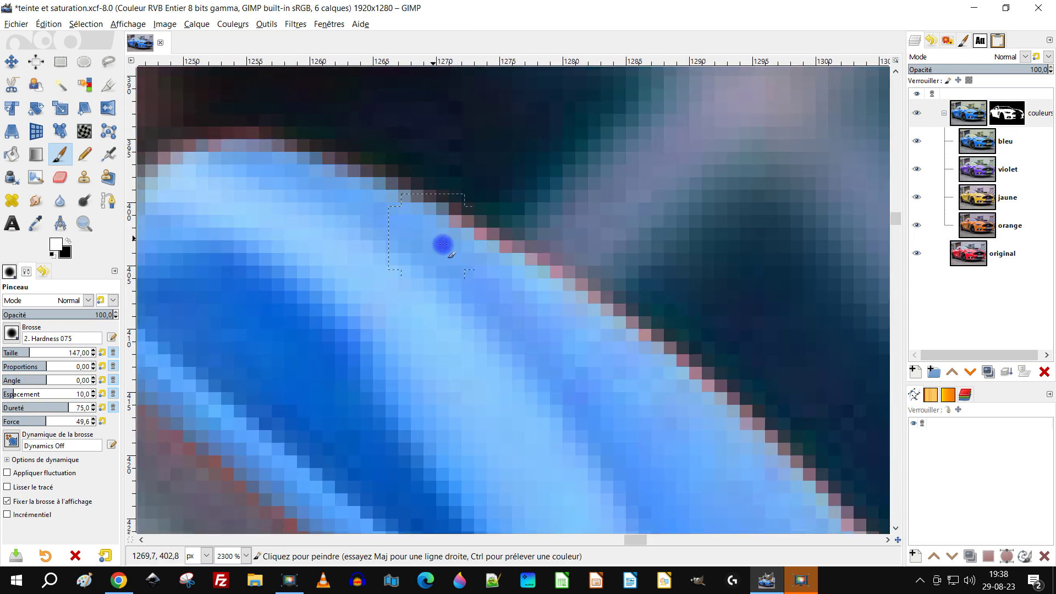
{"action": "scroll", "coordinate": [692, 450], "scroll_direction": "down", "scroll_amount": 7}
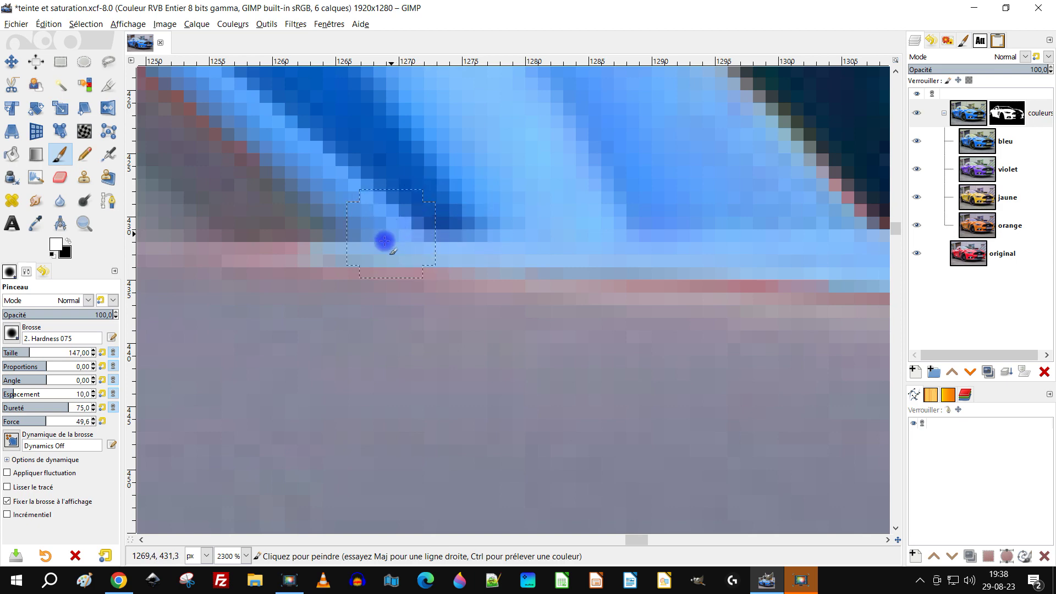
Try painting the group mask white over the dark stripe curving along the hood to the grille
{"action": "scroll", "coordinate": [744, 276], "scroll_direction": "down", "scroll_amount": 5}
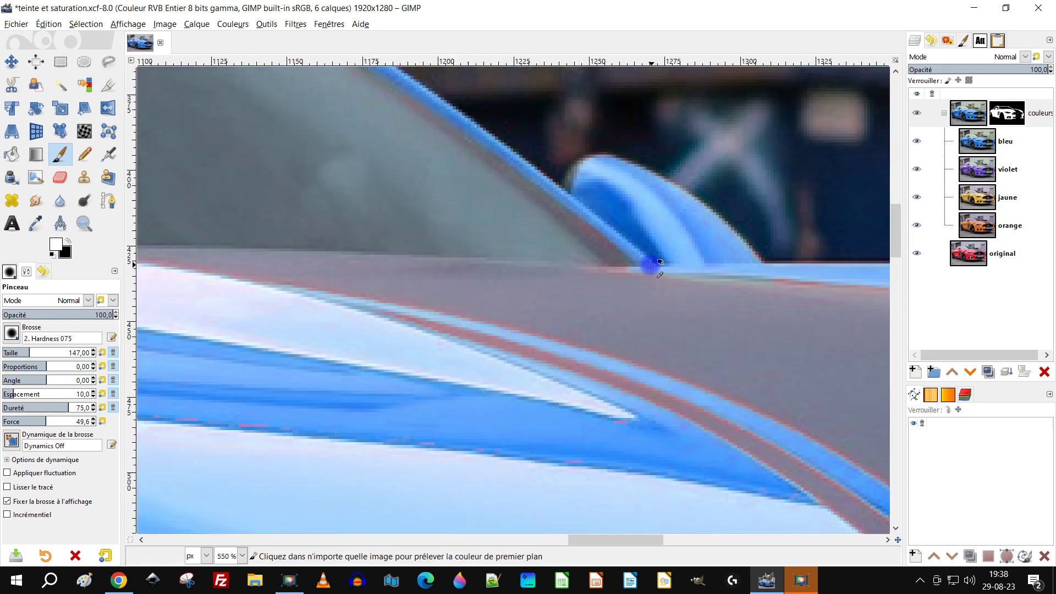
{"action": "scroll", "coordinate": [674, 340], "scroll_direction": "down", "scroll_amount": 2}
{"action": "scroll", "coordinate": [674, 340], "scroll_direction": "right", "scroll_amount": 2}
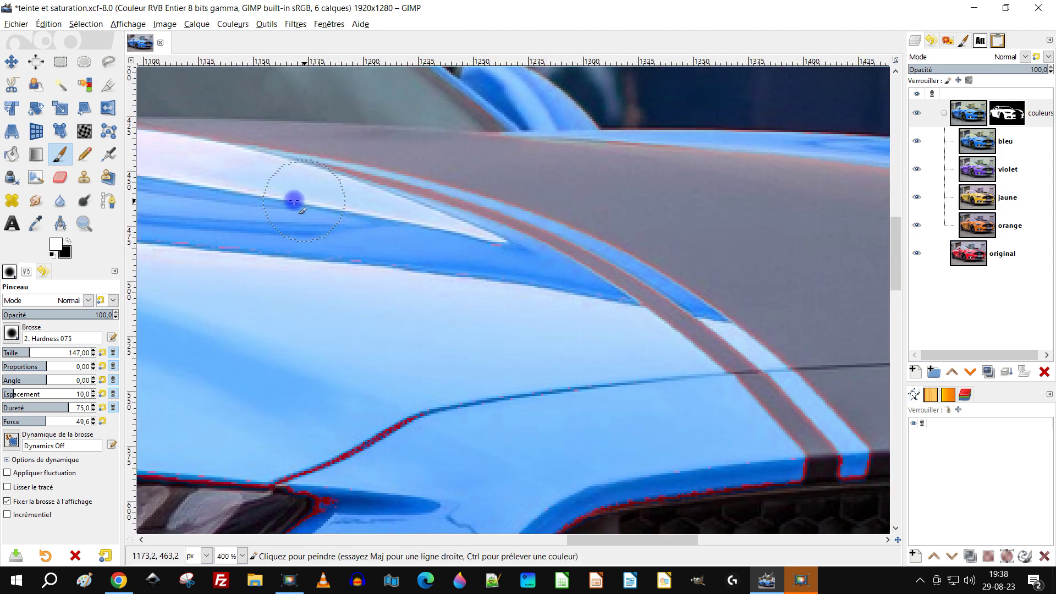
{"action": "mouse_move", "coordinate": [271, 177]}
{"action": "left_mouse_down"}
{"action": "mouse_move", "coordinate": [443, 217]}
{"action": "mouse_move", "coordinate": [662, 320]}
{"action": "mouse_move", "coordinate": [742, 367]}
{"action": "mouse_move", "coordinate": [808, 426]}
{"action": "mouse_move", "coordinate": [820, 454]}
{"action": "left_mouse_up"}
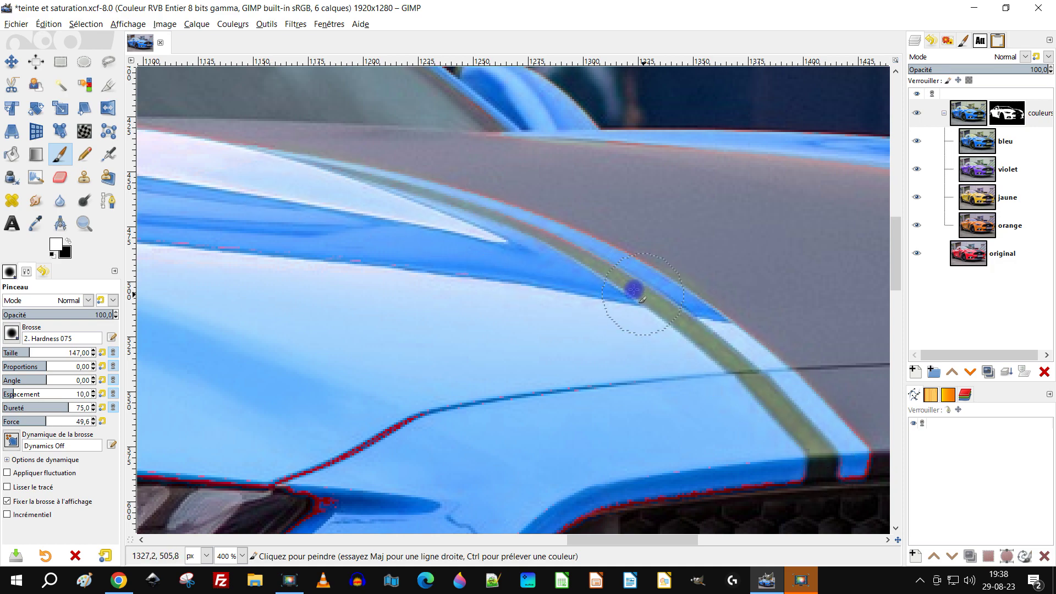
{"action": "key", "text": "ctrl"}
{"action": "scroll", "coordinate": [455, 220], "scroll_direction": "down", "scroll_amount": 6}
{"action": "scroll", "coordinate": [672, 297], "scroll_direction": "up", "scroll_amount": 5}
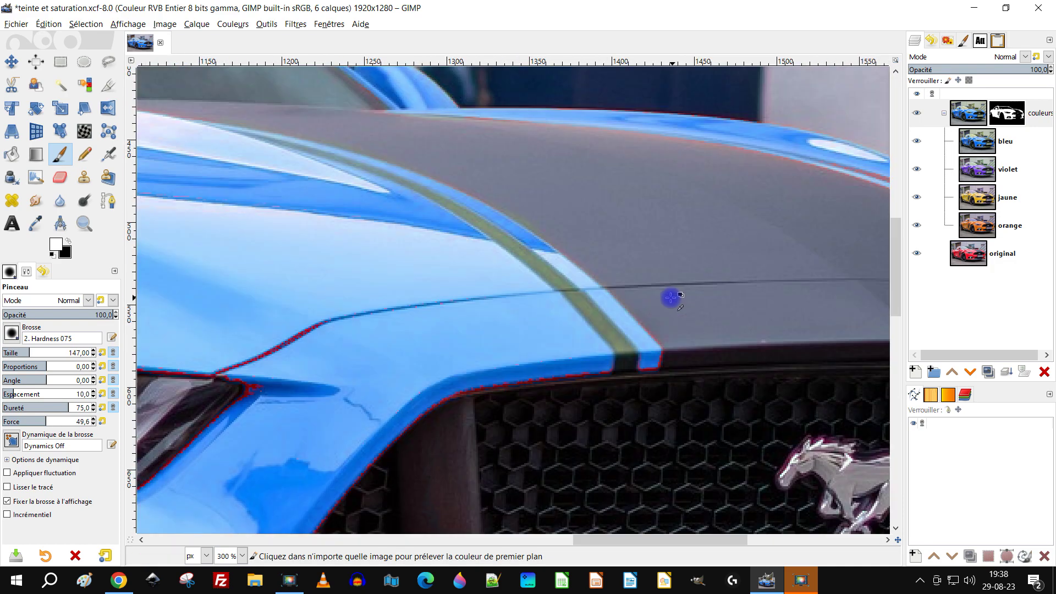
{"action": "key", "text": "ctrl+z"}
Paint white on the group mask along the red edge between the blue hood and the dark stripe near the grille
{"action": "scroll", "coordinate": [569, 319], "scroll_direction": "up", "scroll_amount": 3}
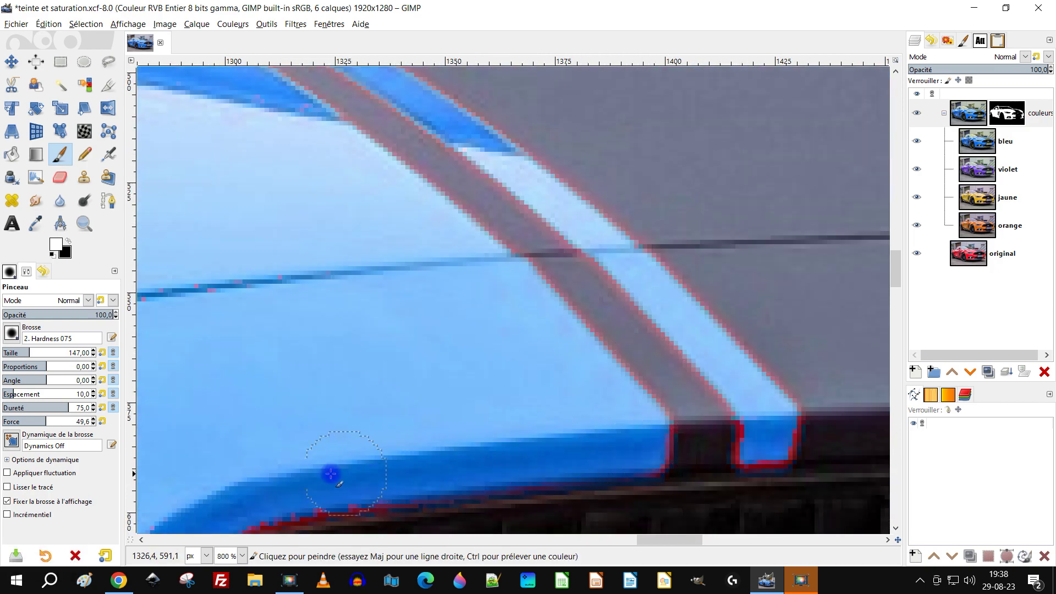
{"action": "left_click_drag", "start_coordinate": [736, 448], "coordinate": [542, 431]}
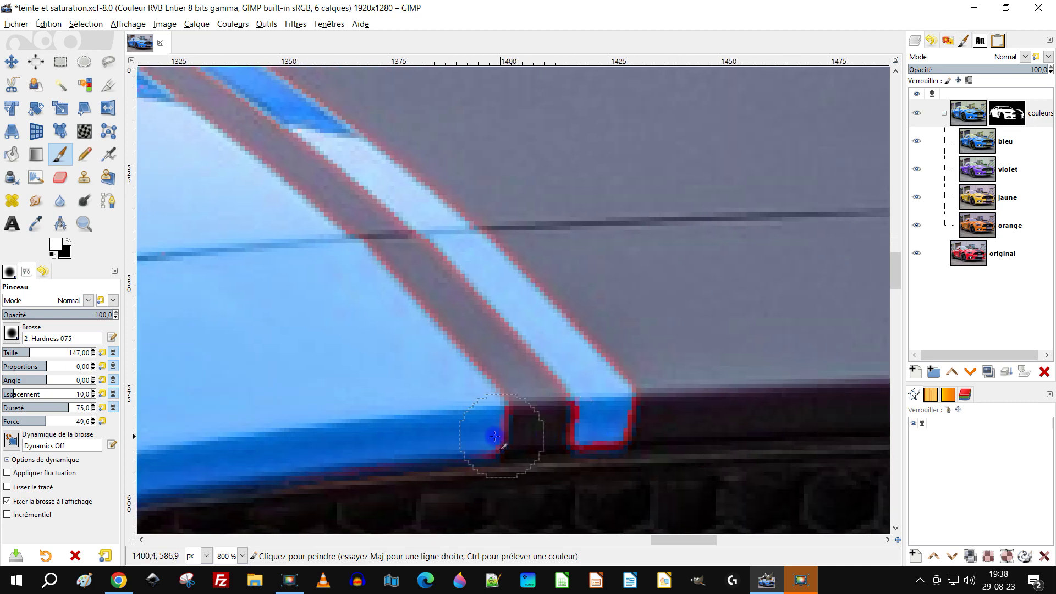
{"action": "left_click_drag", "start_coordinate": [473, 430], "coordinate": [478, 405]}
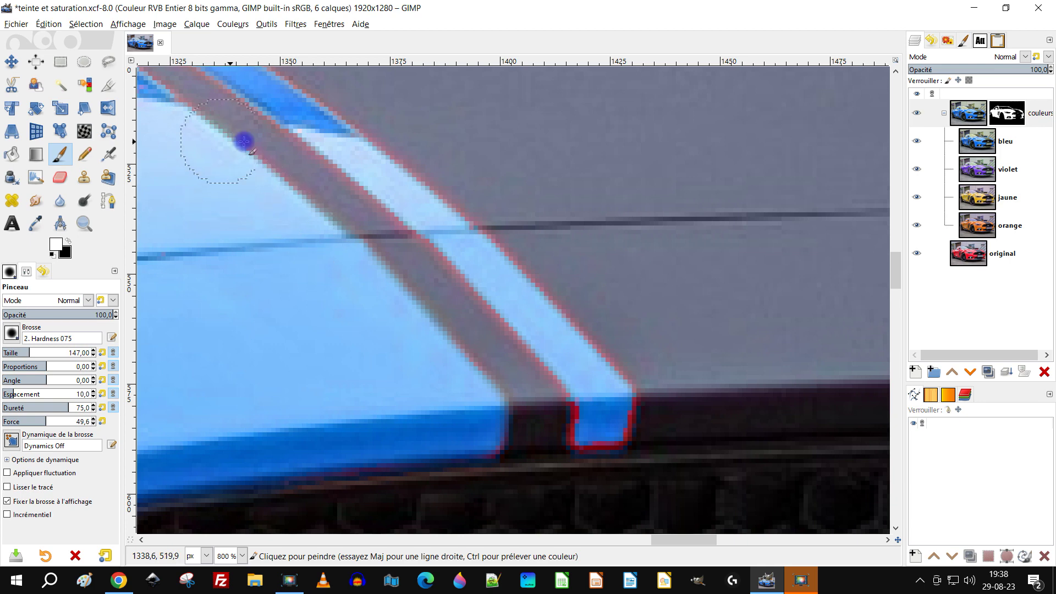
Paint the group mask white over the red fringes around the grille end and along both sides of the narrow blue hood stripe
{"action": "scroll", "coordinate": [606, 398], "scroll_direction": "up", "scroll_amount": 2, "text": "ctrl"}
{"action": "mouse_move", "coordinate": [486, 278]}
{"action": "left_mouse_down"}
{"action": "mouse_move", "coordinate": [488, 330]}
{"action": "mouse_move", "coordinate": [523, 335]}
{"action": "mouse_move", "coordinate": [549, 332]}
{"action": "mouse_move", "coordinate": [558, 278]}
{"action": "left_mouse_up"}
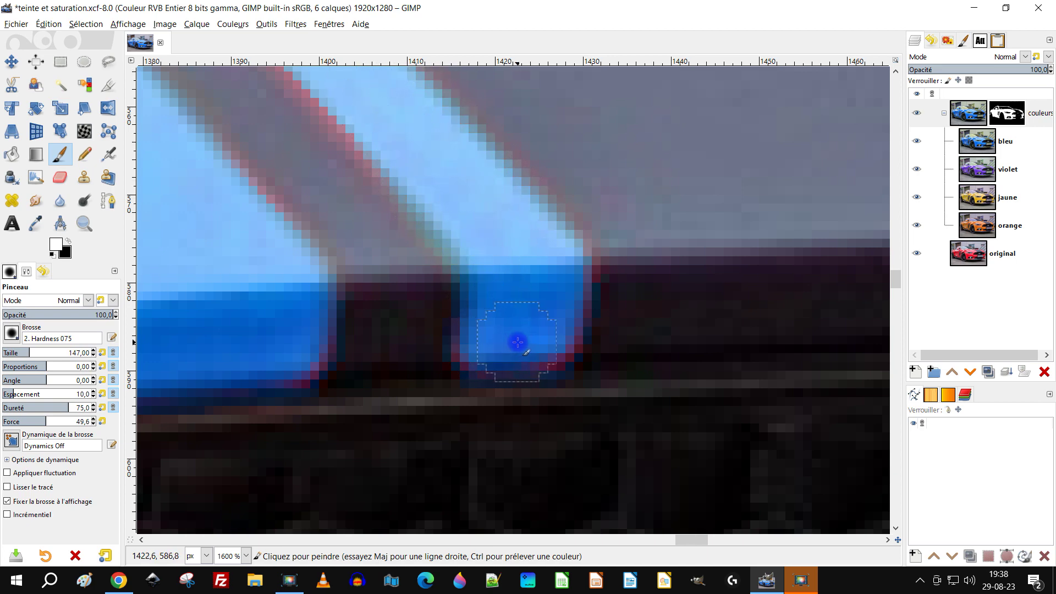
{"action": "scroll", "coordinate": [517, 339], "scroll_direction": "down", "scroll_amount": 2, "text": "ctrl"}
{"action": "scroll", "coordinate": [436, 162], "scroll_direction": "up", "scroll_amount": 2, "text": "ctrl"}
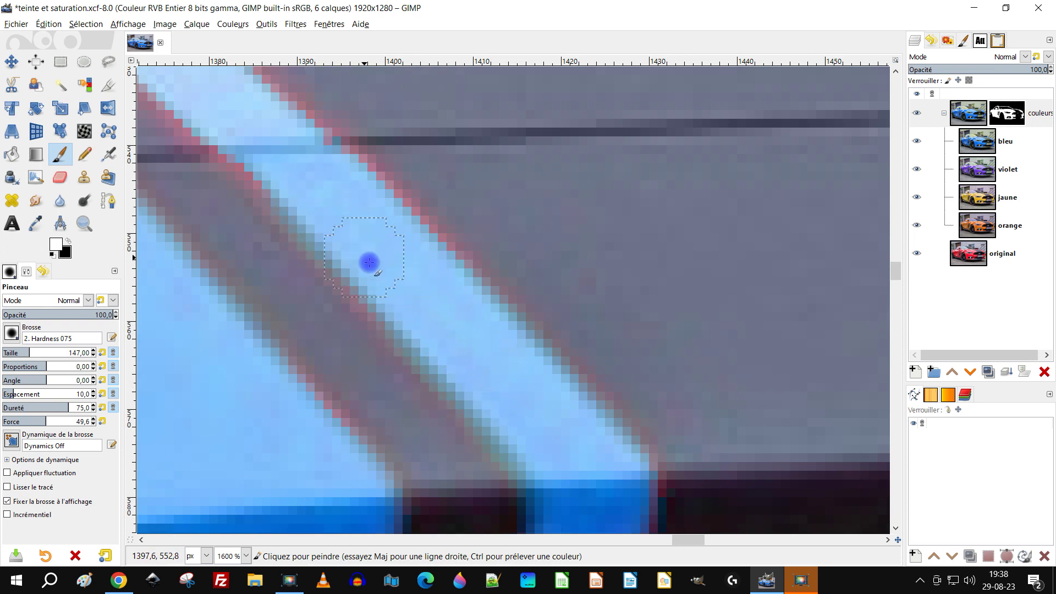
{"action": "scroll", "coordinate": [344, 127], "scroll_direction": "down", "scroll_amount": 5, "text": "ctrl"}
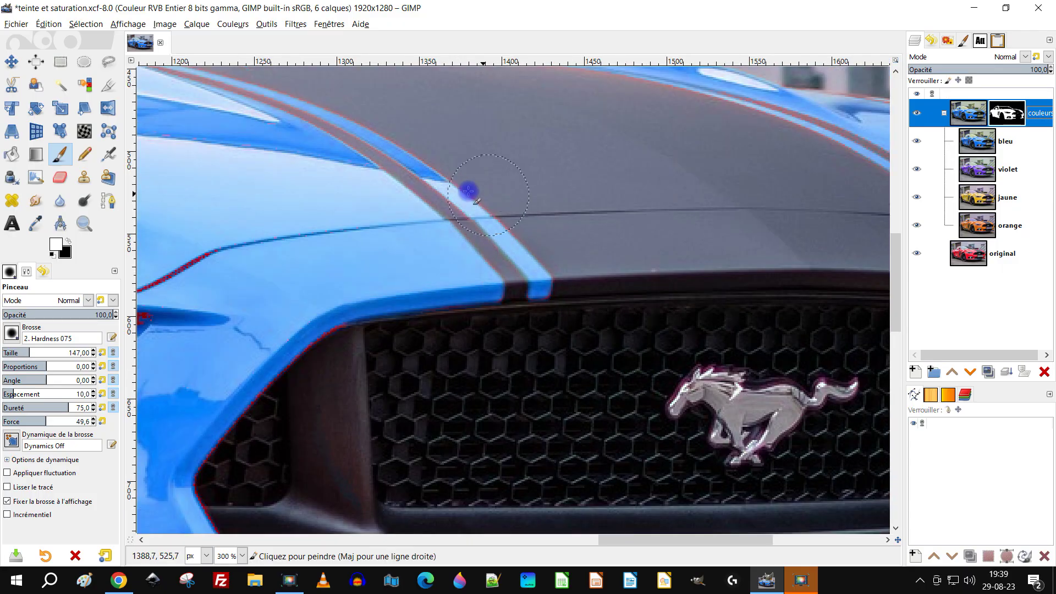
Apply a Median Blur to the group mask with radius 3 and percentile 71.76, clearing the red fringes along the hood stripes
{"action": "scroll", "coordinate": [468, 191], "scroll_direction": "up", "scroll_amount": 3, "text": "ctrl"}
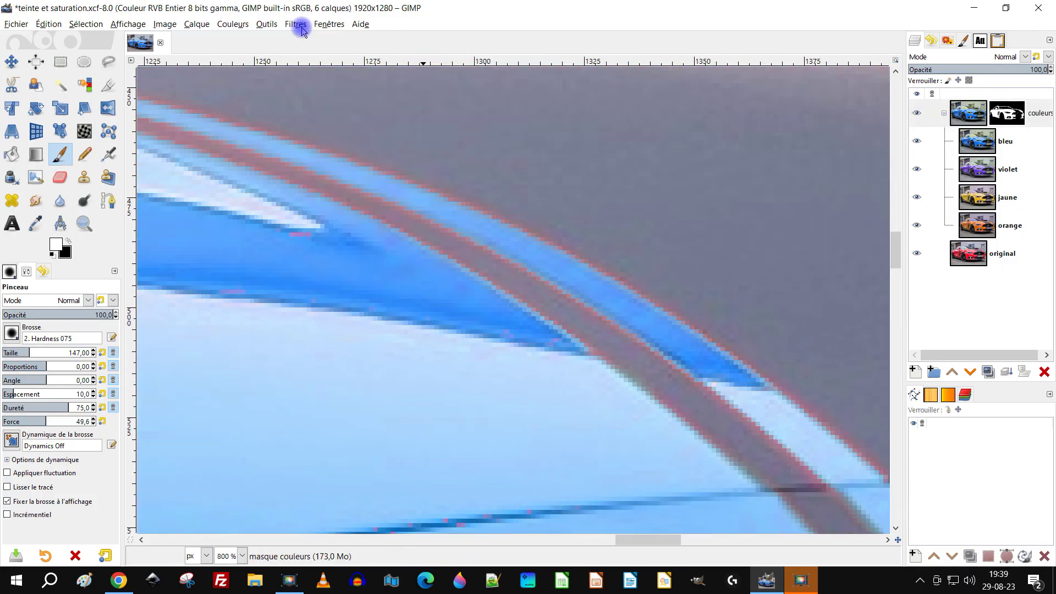
{"action": "left_click", "coordinate": [295, 24]}
{"action": "mouse_move", "coordinate": [384, 98]}
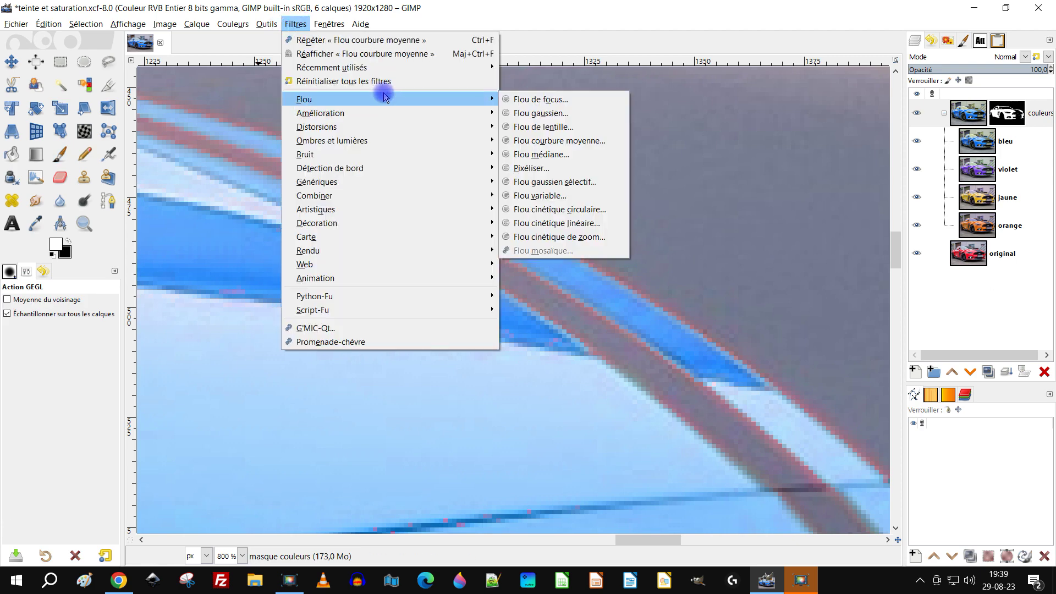
{"action": "left_click", "coordinate": [572, 154]}
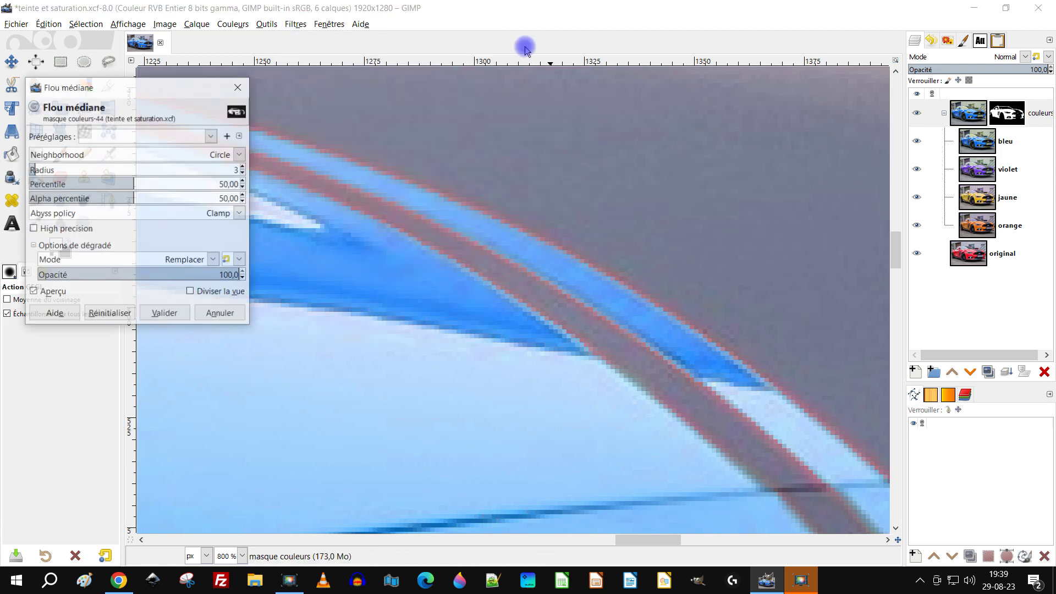
{"action": "left_click_drag", "start_coordinate": [70, 173], "coordinate": [35, 170]}
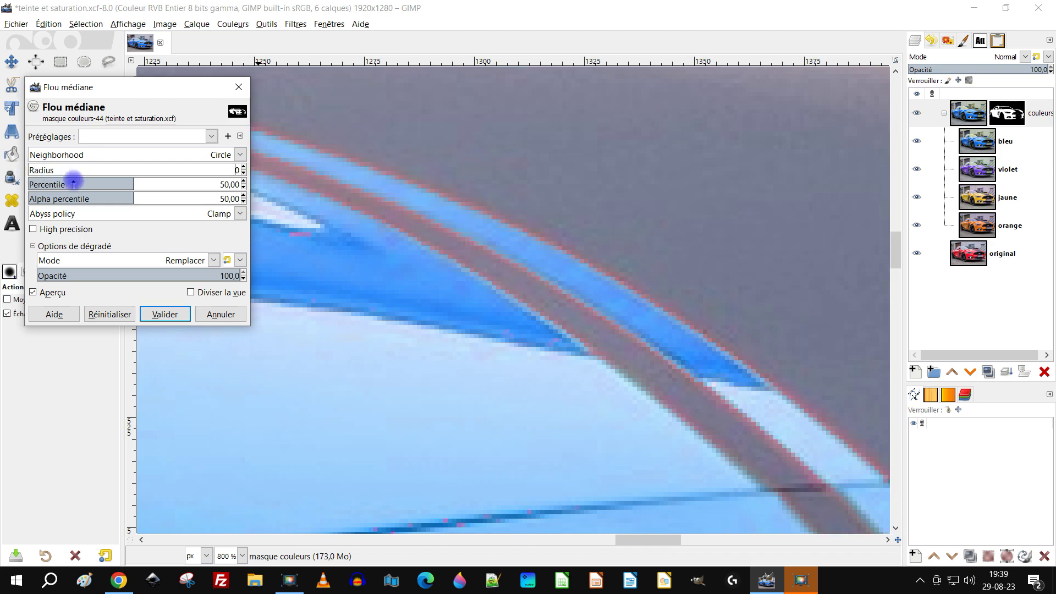
{"action": "left_click", "coordinate": [109, 317]}
{"action": "left_click_drag", "start_coordinate": [116, 184], "coordinate": [108, 184]}
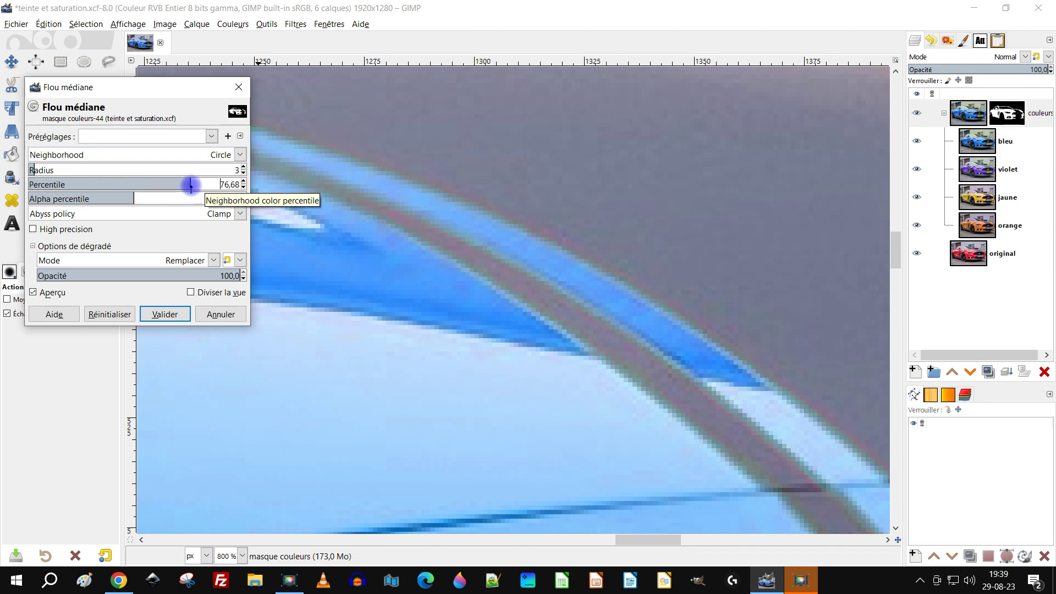
{"action": "left_click_drag", "start_coordinate": [180, 186], "coordinate": [180, 183]}
{"action": "scroll", "coordinate": [641, 389], "scroll_direction": "down", "scroll_amount": 7}
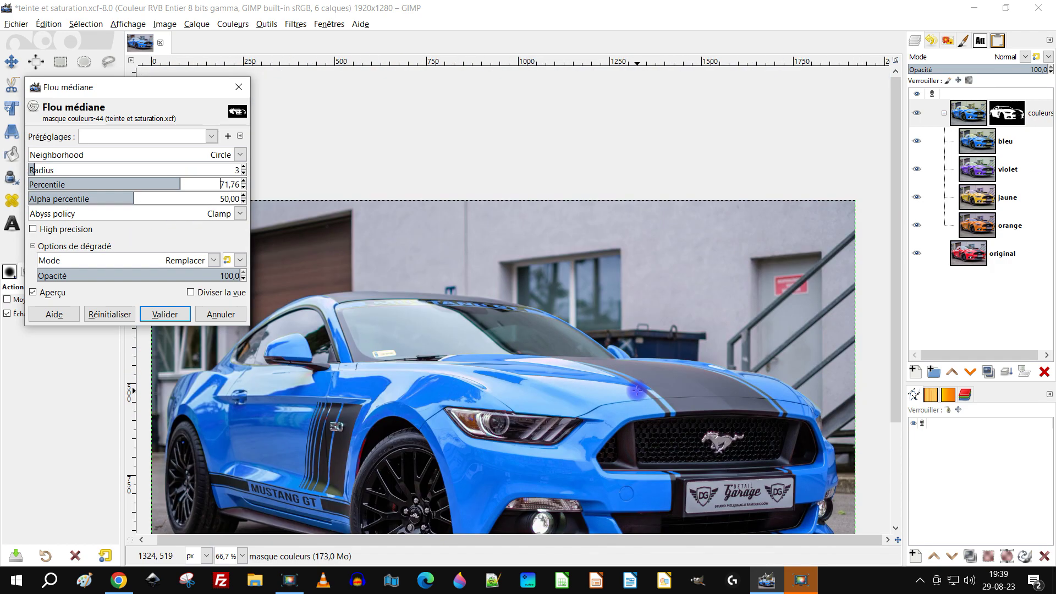
{"action": "scroll", "coordinate": [629, 383], "scroll_direction": "up", "scroll_amount": 2}
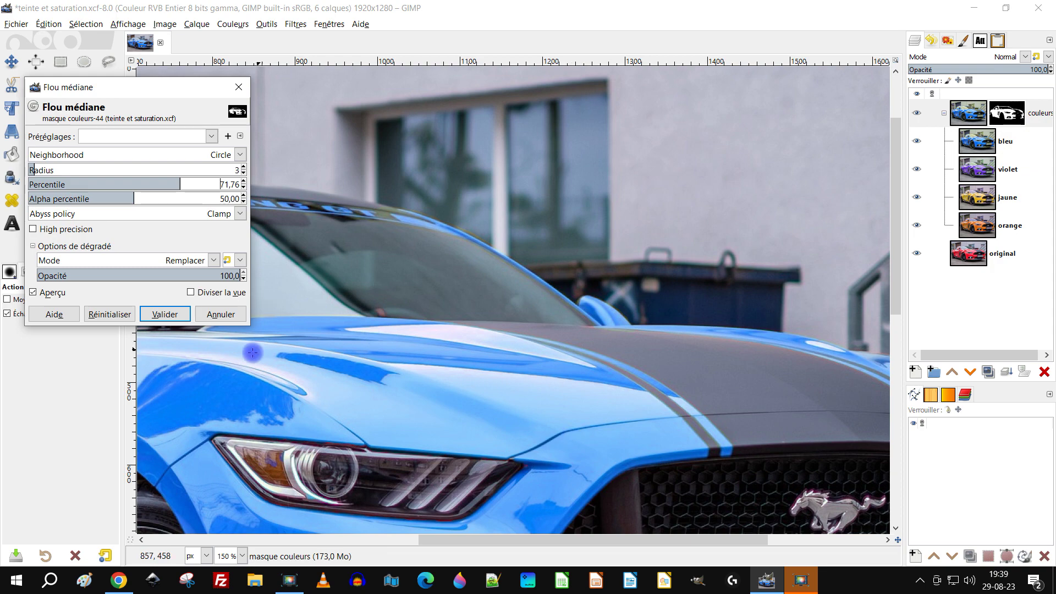
{"action": "left_click", "coordinate": [165, 314]}
Paint the group mask black over the blue patches in the near headlight's amber indicator, and undo the stray stroke below it
{"action": "left_click", "coordinate": [61, 154]}
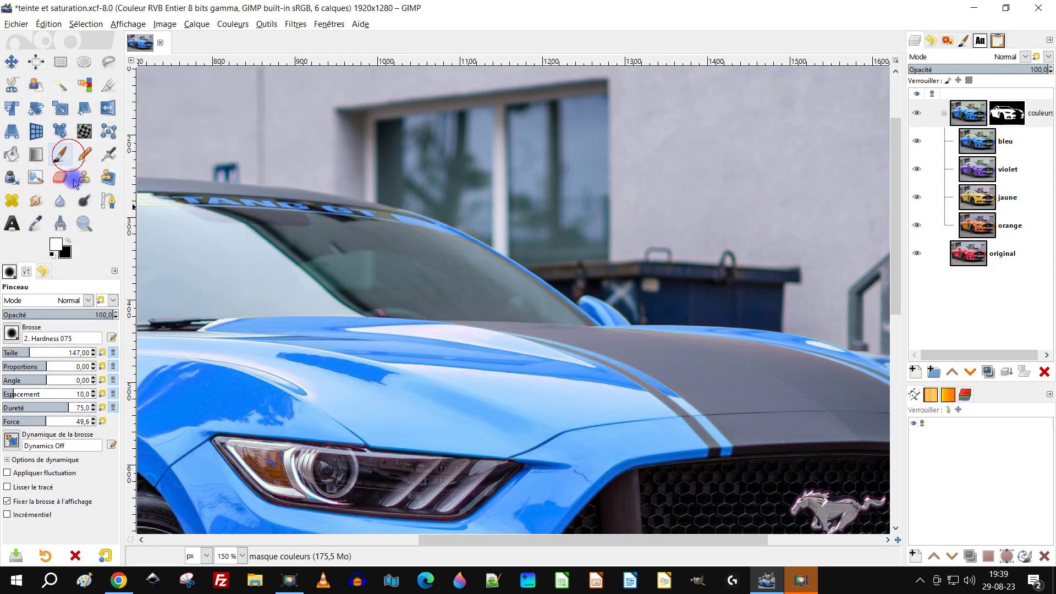
{"action": "scroll", "coordinate": [253, 522], "scroll_direction": "up", "scroll_amount": 4}
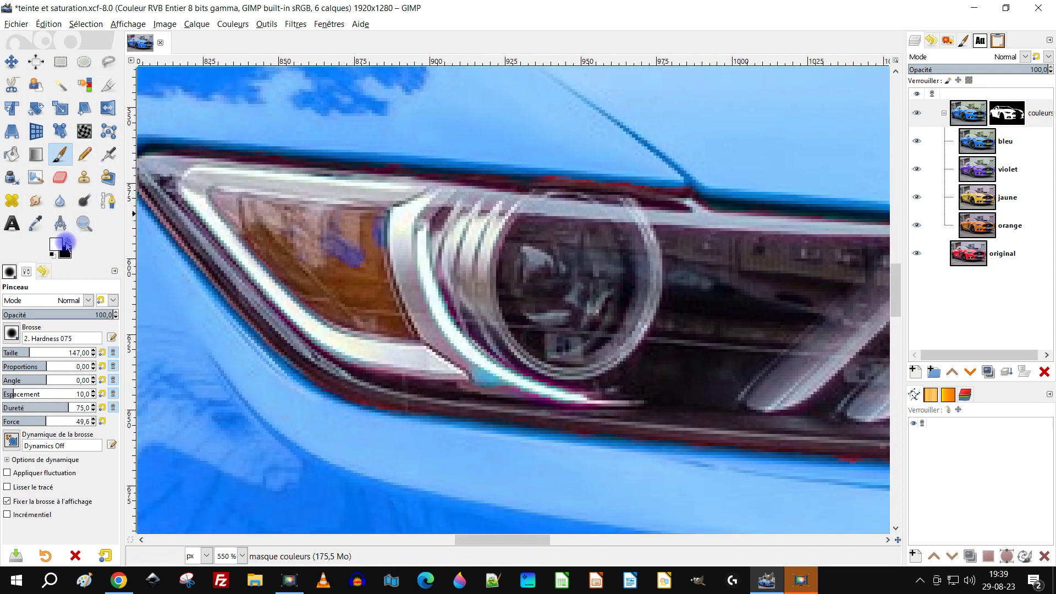
{"action": "left_click_drag", "start_coordinate": [369, 278], "coordinate": [387, 257]}
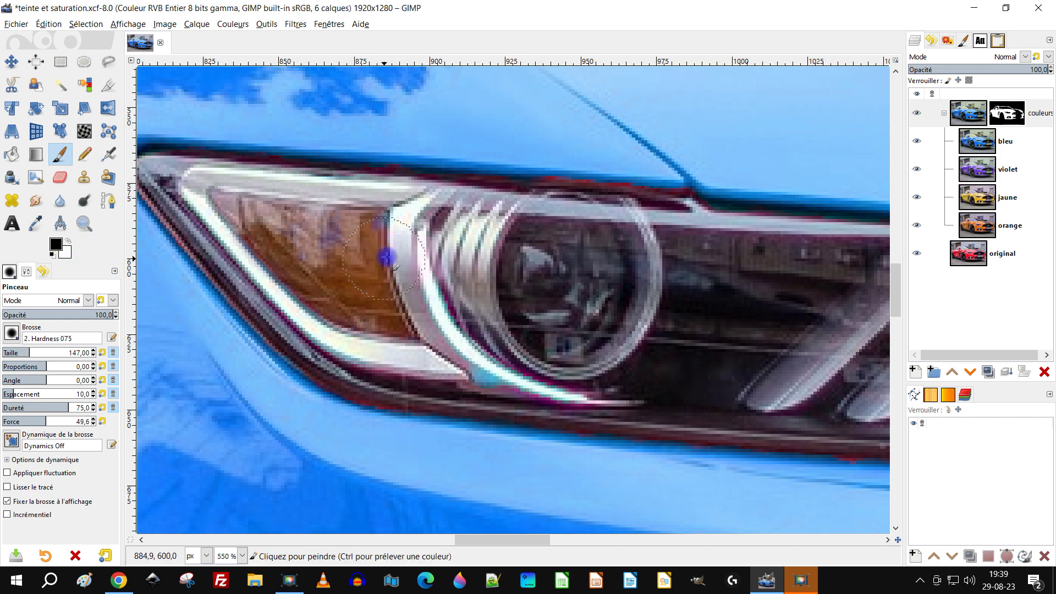
{"action": "mouse_move", "coordinate": [451, 329]}
{"action": "left_mouse_down"}
{"action": "mouse_move", "coordinate": [504, 358]}
{"action": "mouse_move", "coordinate": [613, 359]}
{"action": "mouse_move", "coordinate": [581, 344]}
{"action": "left_mouse_up"}
{"action": "key", "text": "ctrl+z"}
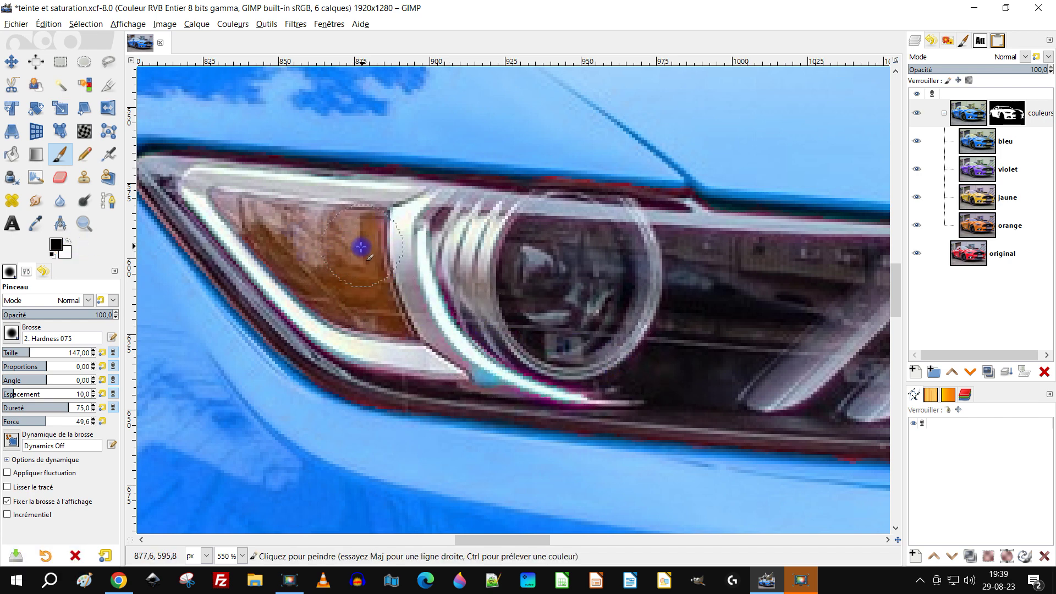
Try painting the group mask black over the bluish patch beneath the curved light strip in the headlight
{"action": "scroll", "coordinate": [449, 387], "scroll_direction": "up", "scroll_amount": 1}
{"action": "scroll", "coordinate": [448, 388], "scroll_direction": "up", "scroll_amount": 2}
{"action": "mouse_move", "coordinate": [502, 337]}
{"action": "left_mouse_down"}
{"action": "mouse_move", "coordinate": [515, 356]}
{"action": "mouse_move", "coordinate": [608, 396]}
{"action": "left_mouse_up"}
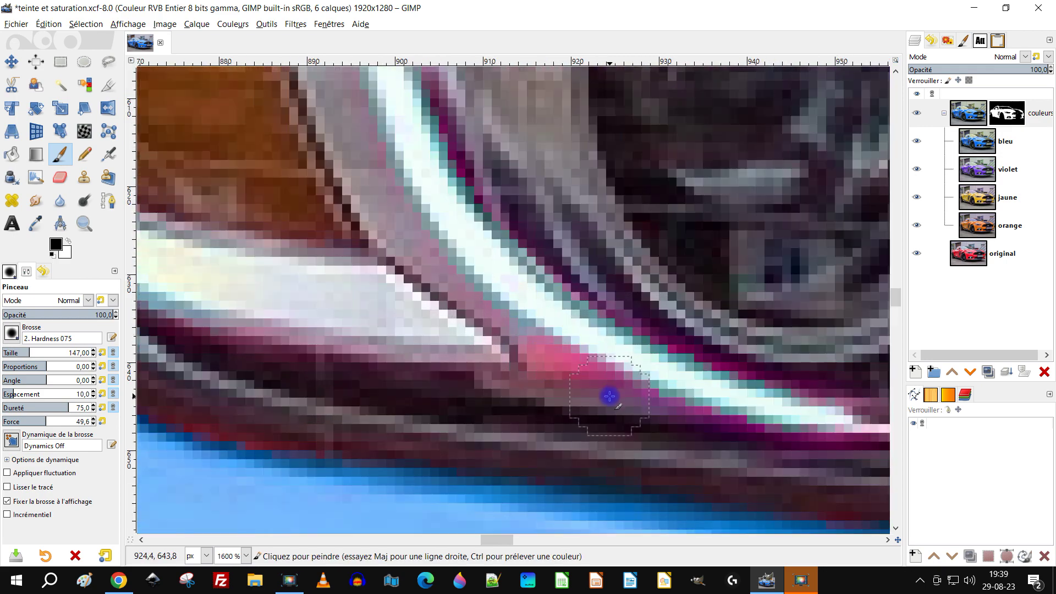
{"action": "key", "text": "ctrl+z"}
Try painting the group mask white along the headlight's curved light strip to cover its magenta fringes
{"action": "scroll", "coordinate": [745, 382], "scroll_direction": "right", "scroll_amount": 3}
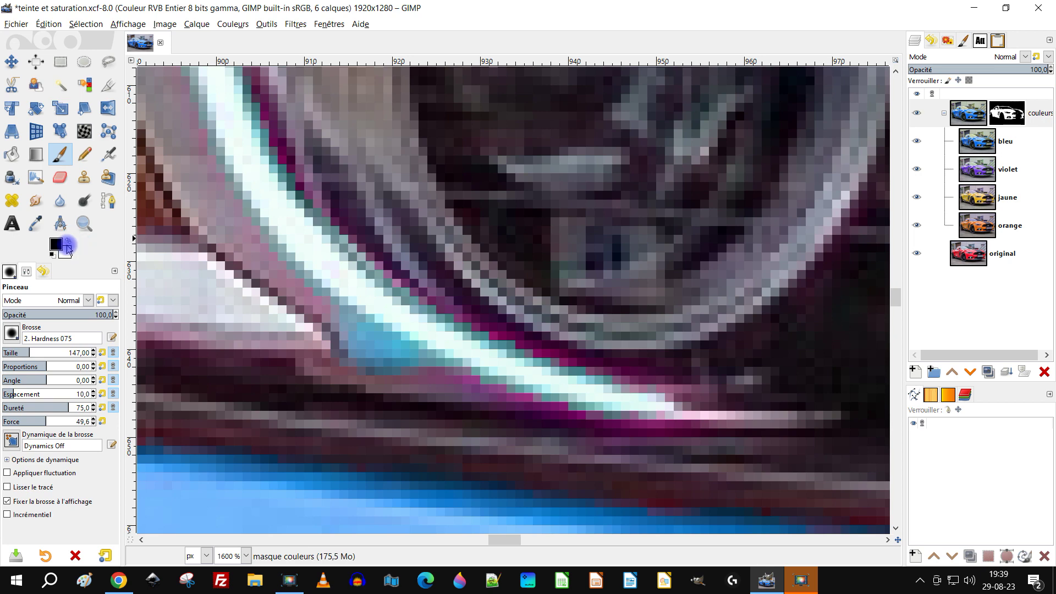
{"action": "mouse_move", "coordinate": [363, 338]}
{"action": "left_mouse_down"}
{"action": "mouse_move", "coordinate": [542, 392]}
{"action": "mouse_move", "coordinate": [782, 434]}
{"action": "left_mouse_up"}
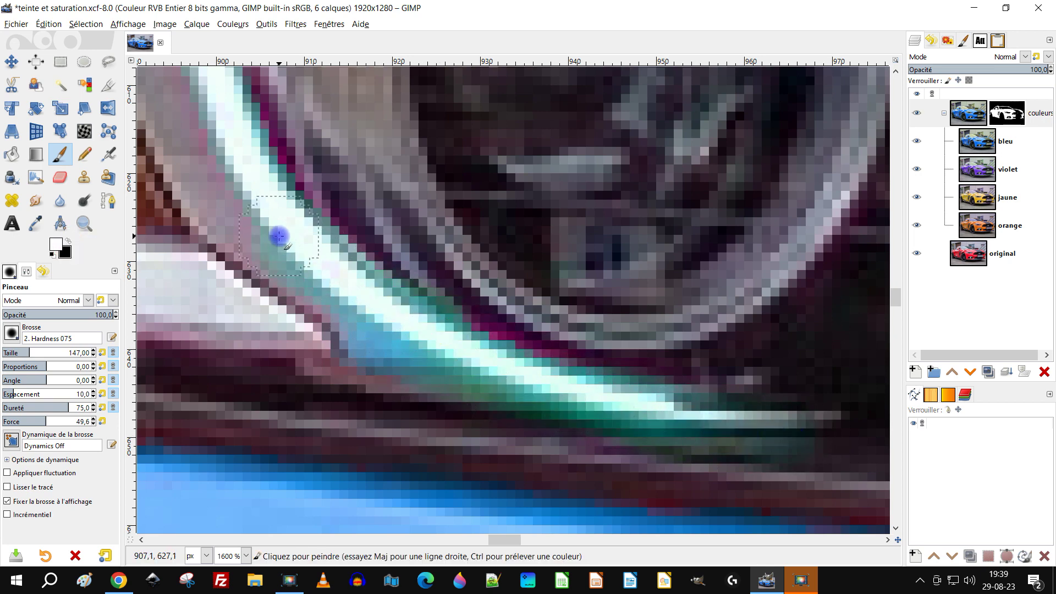
{"action": "scroll", "coordinate": [498, 294], "scroll_direction": "down", "scroll_amount": 6}
{"action": "scroll", "coordinate": [565, 295], "scroll_direction": "up", "scroll_amount": 3}
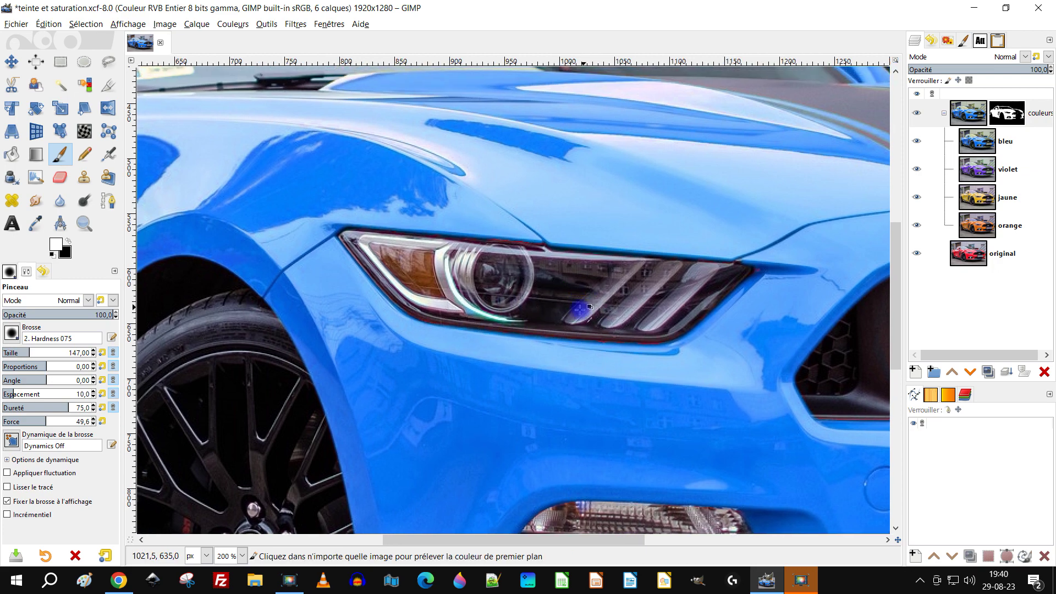
{"action": "scroll", "coordinate": [536, 322], "scroll_direction": "up", "scroll_amount": 1}
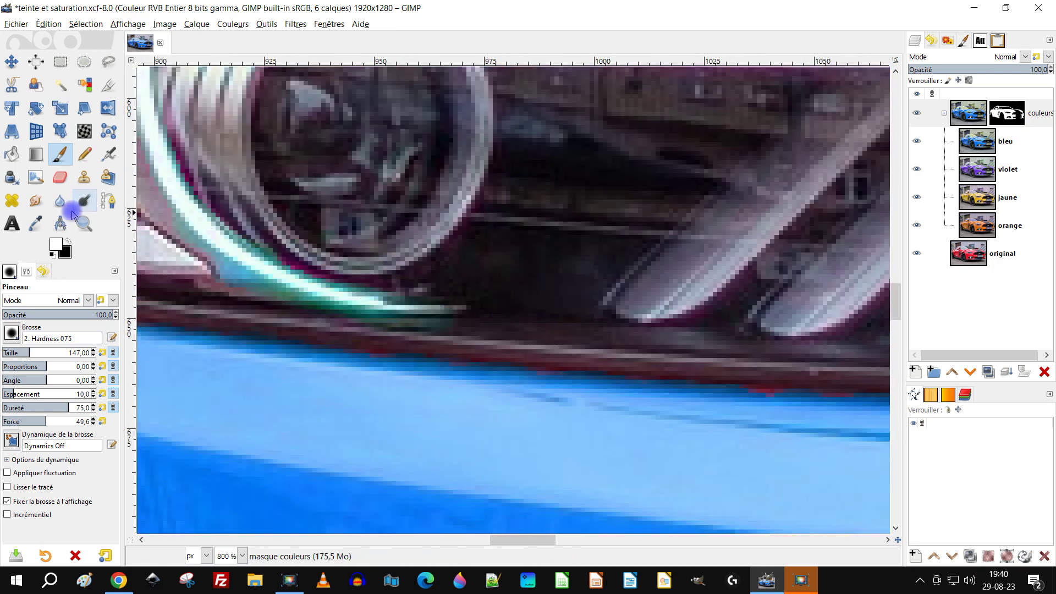
Paint the group mask black along the headlight's curved light strip to remove the green tint
{"action": "left_click", "coordinate": [68, 241]}
{"action": "mouse_move", "coordinate": [320, 217]}
{"action": "left_mouse_down"}
{"action": "mouse_move", "coordinate": [245, 271]}
{"action": "mouse_move", "coordinate": [440, 292]}
{"action": "mouse_move", "coordinate": [210, 238]}
{"action": "left_mouse_up"}
{"action": "scroll", "coordinate": [210, 238], "scroll_direction": "down", "scroll_amount": 4}
{"action": "scroll", "coordinate": [459, 288], "scroll_direction": "up", "scroll_amount": 2}
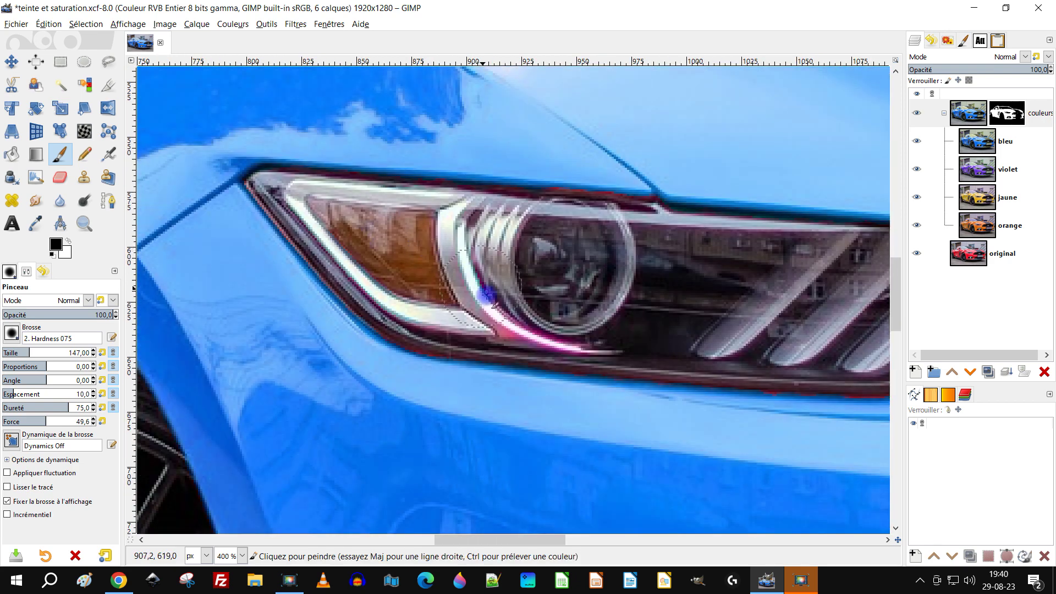
{"action": "mouse_move", "coordinate": [472, 250]}
{"action": "left_mouse_down"}
{"action": "mouse_move", "coordinate": [494, 241]}
{"action": "mouse_move", "coordinate": [461, 245]}
{"action": "mouse_move", "coordinate": [472, 282]}
{"action": "mouse_move", "coordinate": [550, 326]}
{"action": "left_mouse_up"}
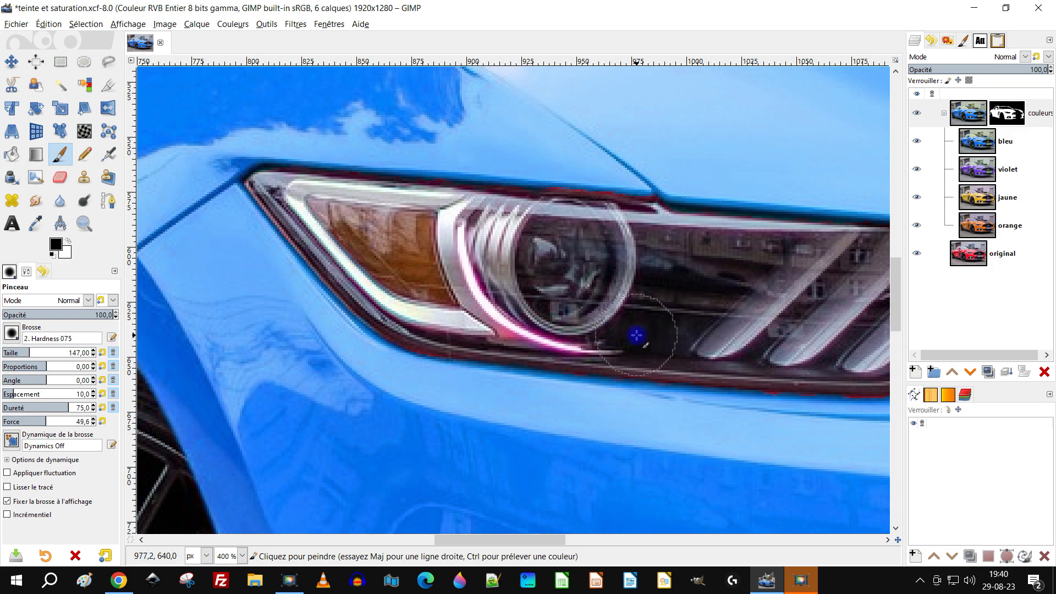
Paint the group mask white over the red strip along the inner edge of the front wheel arch
{"action": "scroll", "coordinate": [651, 330], "scroll_direction": "down", "scroll_amount": 5}
{"action": "scroll", "coordinate": [513, 309], "scroll_direction": "up", "scroll_amount": 1}
{"action": "scroll", "coordinate": [513, 310], "scroll_direction": "right", "scroll_amount": 2}
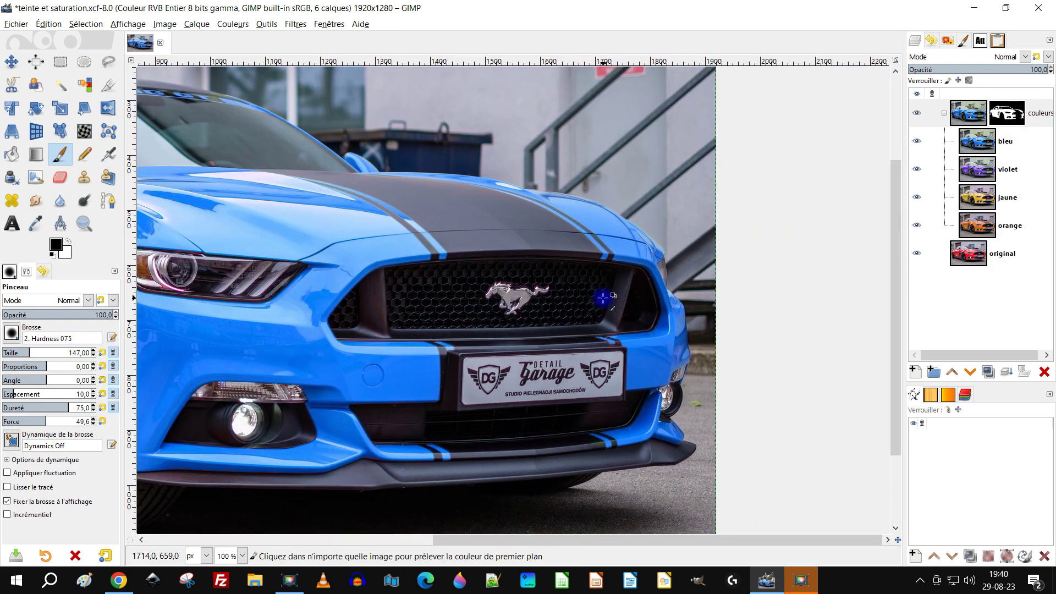
{"action": "scroll", "coordinate": [513, 309], "scroll_direction": "down", "scroll_amount": 1}
{"action": "scroll", "coordinate": [605, 297], "scroll_direction": "left", "scroll_amount": 3}
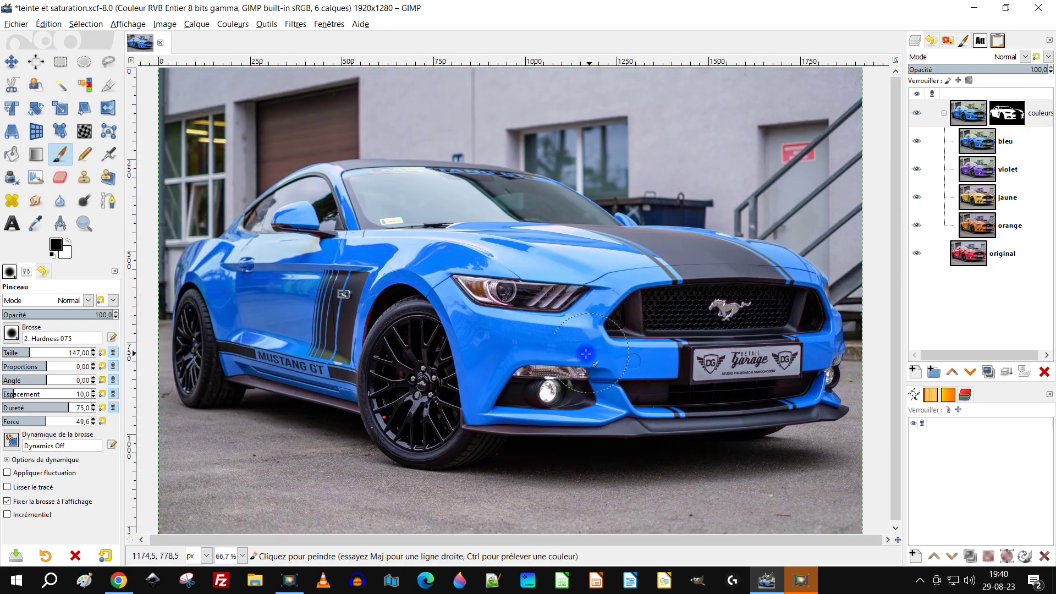
{"action": "scroll", "coordinate": [360, 328], "scroll_direction": "up", "scroll_amount": 5}
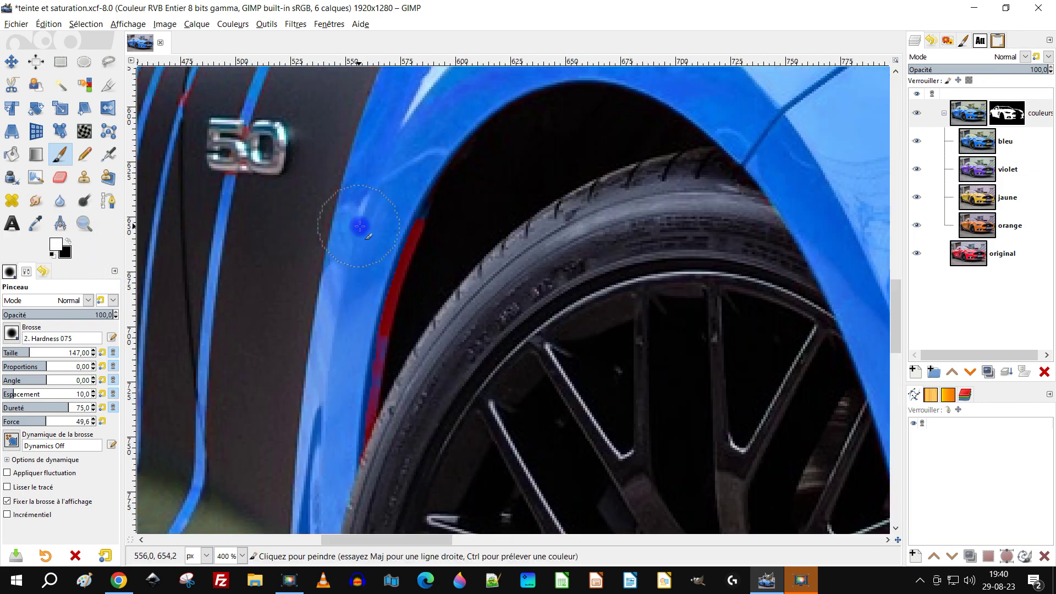
{"action": "mouse_move", "coordinate": [418, 231]}
{"action": "left_mouse_down"}
{"action": "mouse_move", "coordinate": [358, 366]}
{"action": "mouse_move", "coordinate": [330, 468]}
{"action": "left_mouse_up"}
Try painting the group mask white over the red valve cap in the front wheel, and undo it
{"action": "scroll", "coordinate": [352, 456], "scroll_direction": "down", "scroll_amount": 5}
{"action": "scroll", "coordinate": [512, 340], "scroll_direction": "up", "scroll_amount": 4}
{"action": "scroll", "coordinate": [512, 340], "scroll_direction": "up", "scroll_amount": 1}
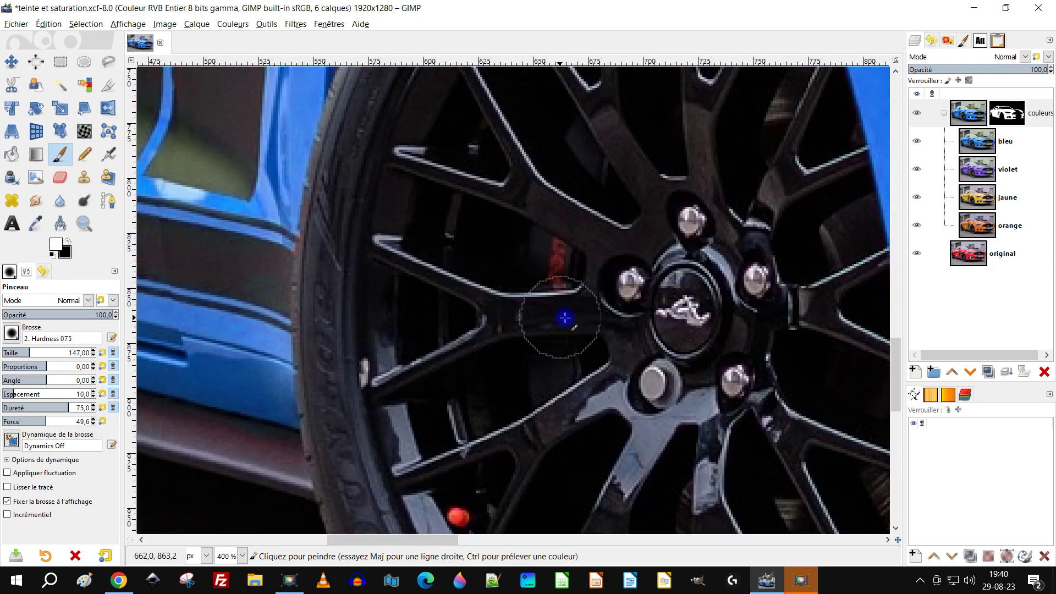
{"action": "scroll", "coordinate": [471, 354], "scroll_direction": "down", "scroll_amount": 3}
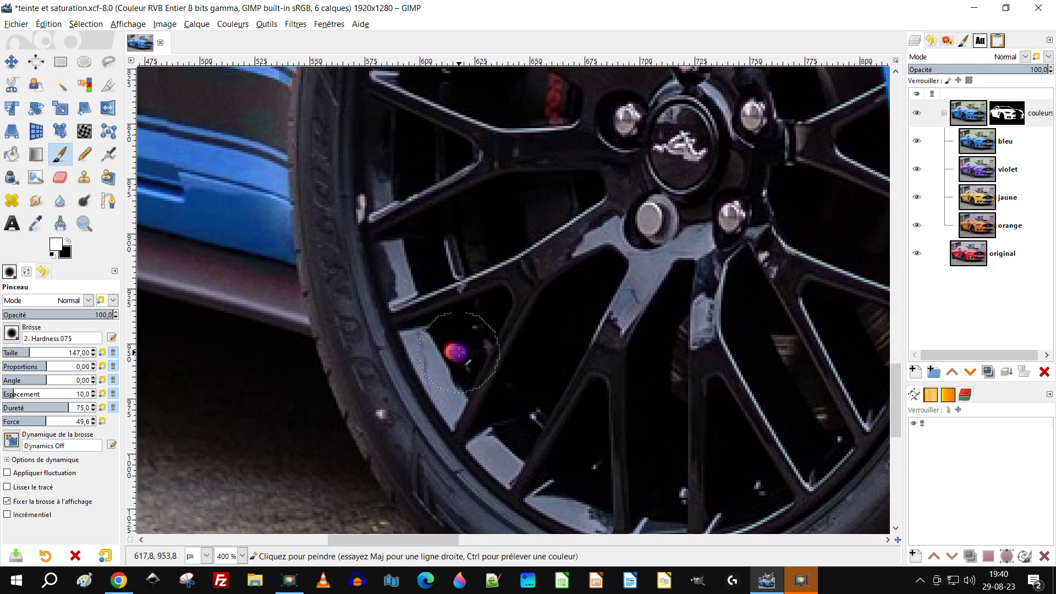
{"action": "key", "text": "ctrl+z"}
{"action": "scroll", "coordinate": [461, 360], "scroll_direction": "up", "scroll_amount": 1}
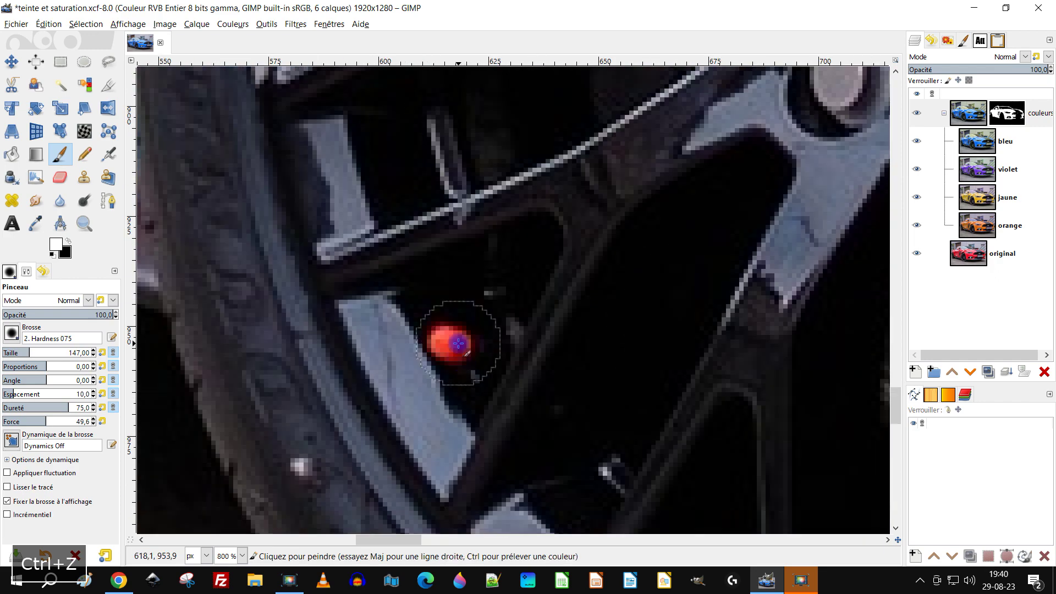
{"action": "key", "text": "ctrl+z"}
{"action": "scroll", "coordinate": [491, 334], "scroll_direction": "down", "scroll_amount": 7}
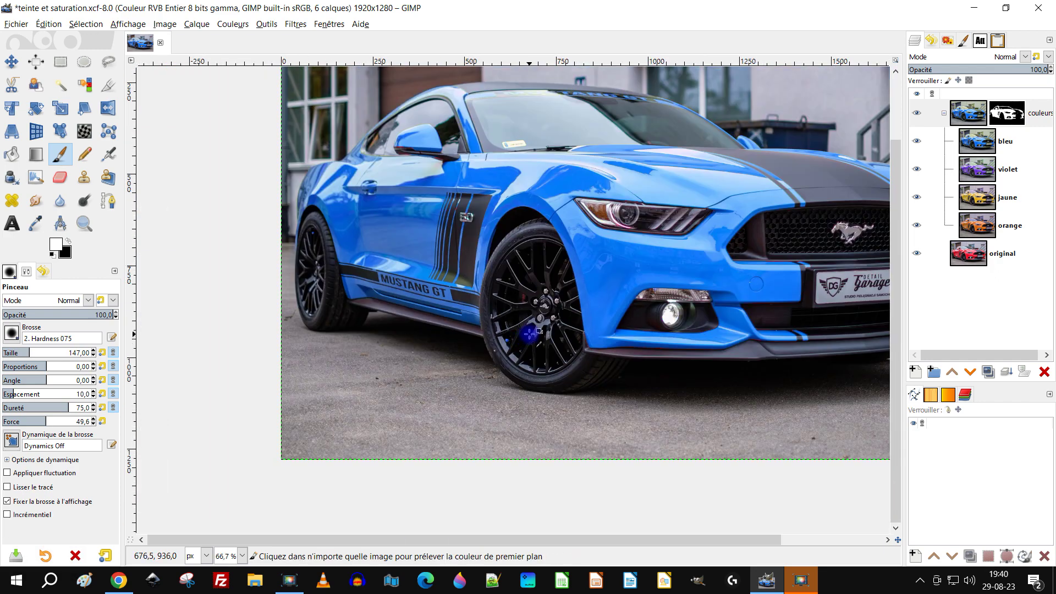
Paint the group mask black over the yellowish fringe around the rear lower corner of the side window
{"action": "scroll", "coordinate": [306, 177], "scroll_direction": "up", "scroll_amount": 5}
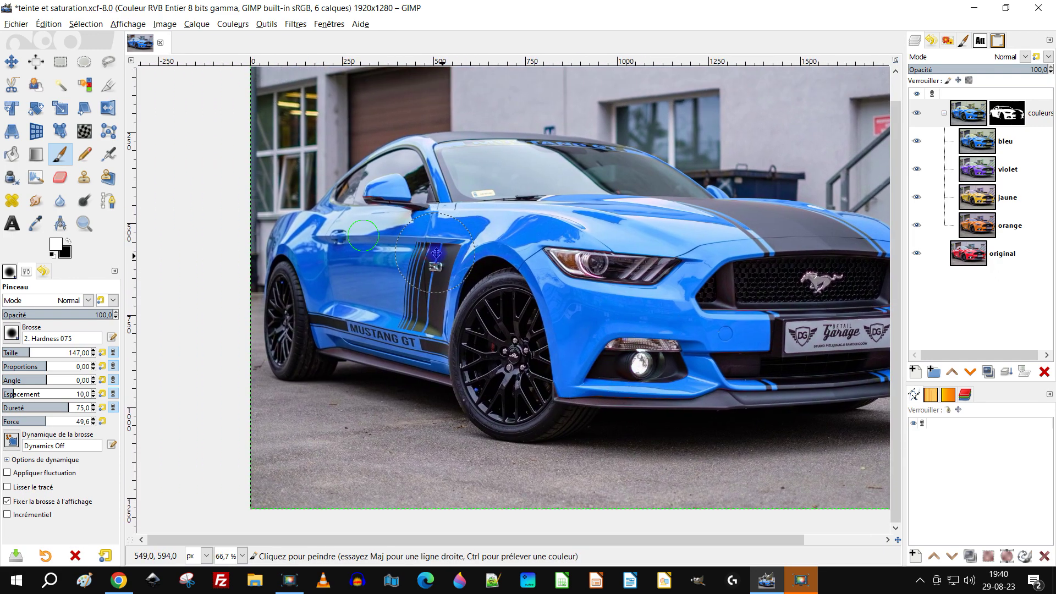
{"action": "scroll", "coordinate": [407, 300], "scroll_direction": "up", "scroll_amount": 2}
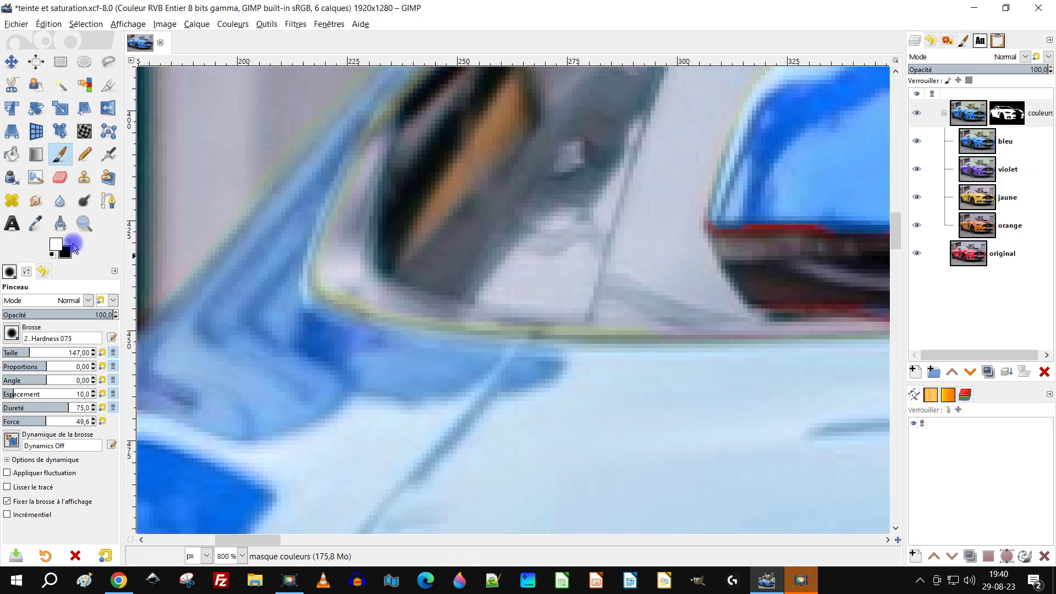
{"action": "scroll", "coordinate": [398, 282], "scroll_direction": "up", "scroll_amount": 1}
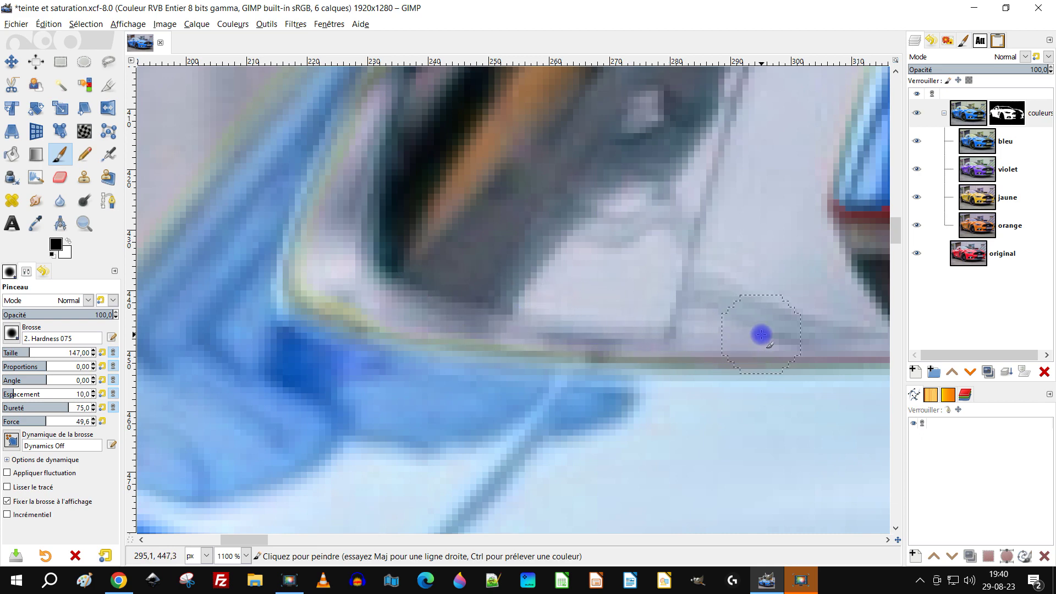
{"action": "left_click", "coordinate": [397, 305]}
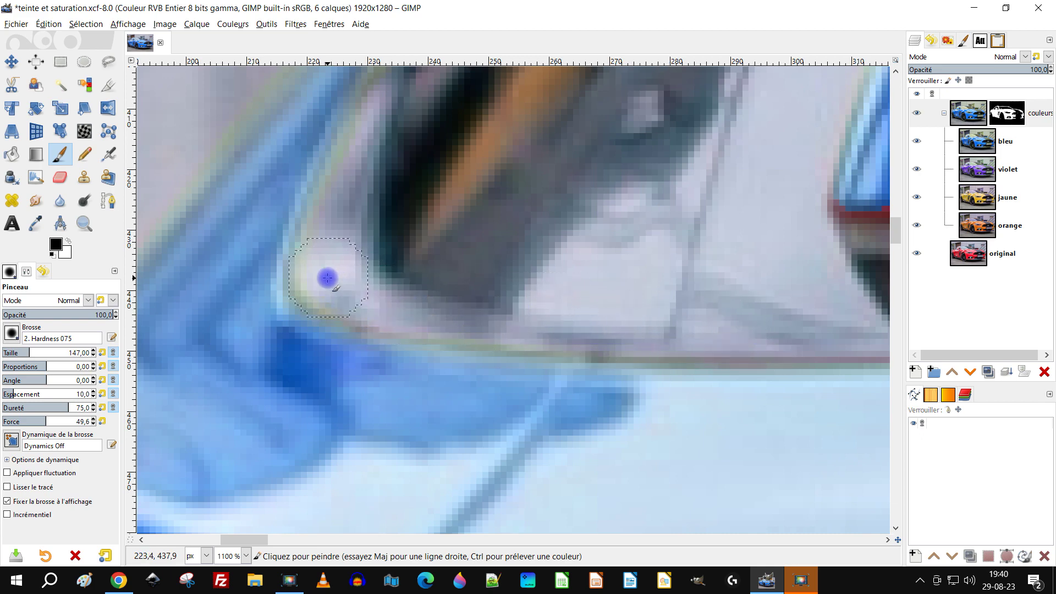
{"action": "scroll", "coordinate": [540, 181], "scroll_direction": "down", "scroll_amount": 7}
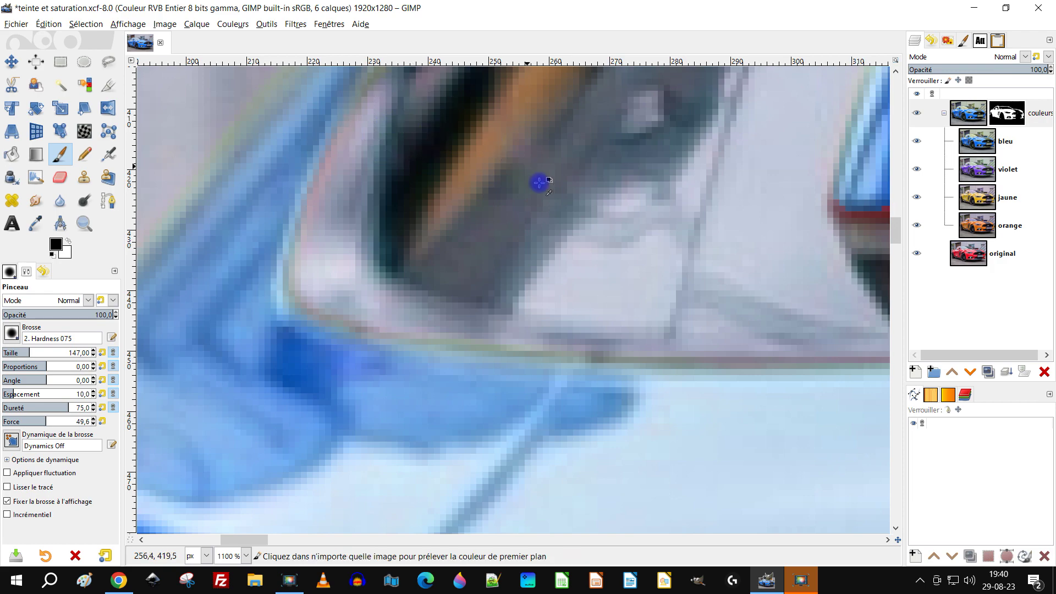
Paint the group mask black over the yellowish tint in the lettered banner along the windshield's upper edge
{"action": "scroll", "coordinate": [610, 256], "scroll_direction": "down", "scroll_amount": 2}
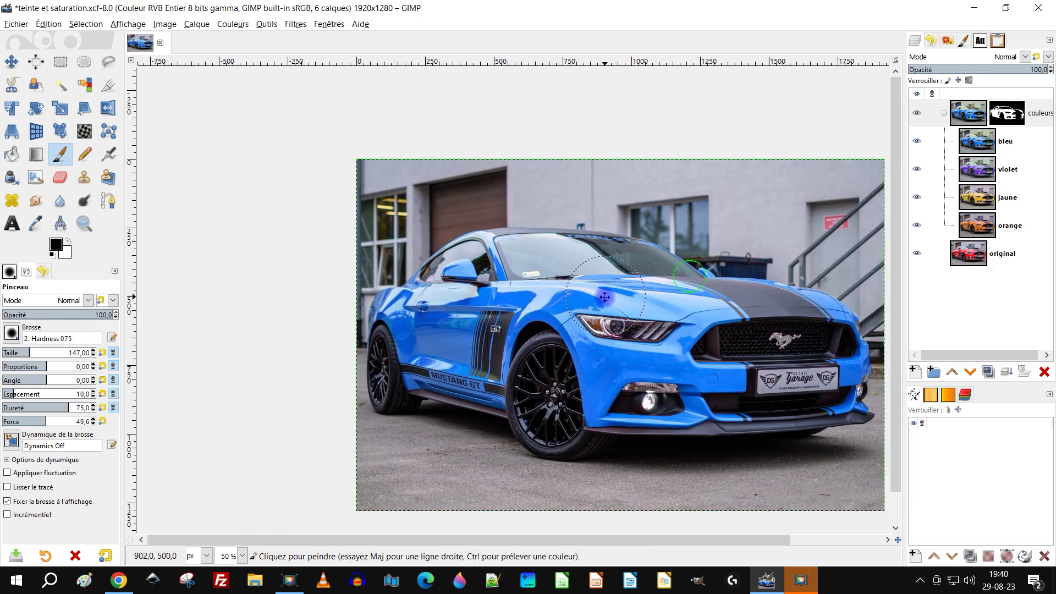
{"action": "scroll", "coordinate": [509, 203], "scroll_direction": "up", "scroll_amount": 8}
{"action": "scroll", "coordinate": [317, 363], "scroll_direction": "up", "scroll_amount": 2}
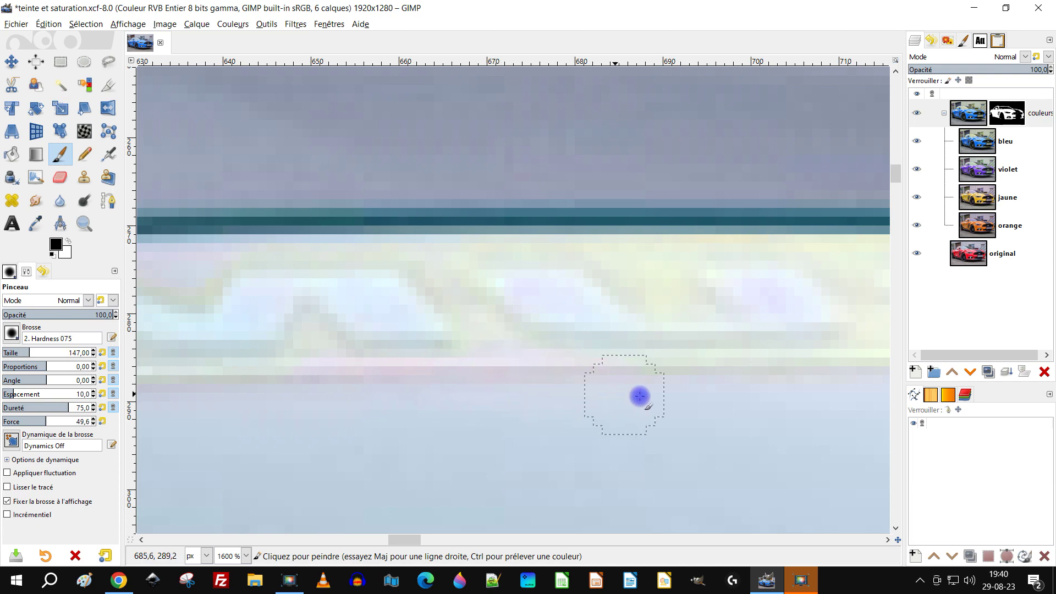
{"action": "scroll", "coordinate": [641, 357], "scroll_direction": "right", "scroll_amount": 5}
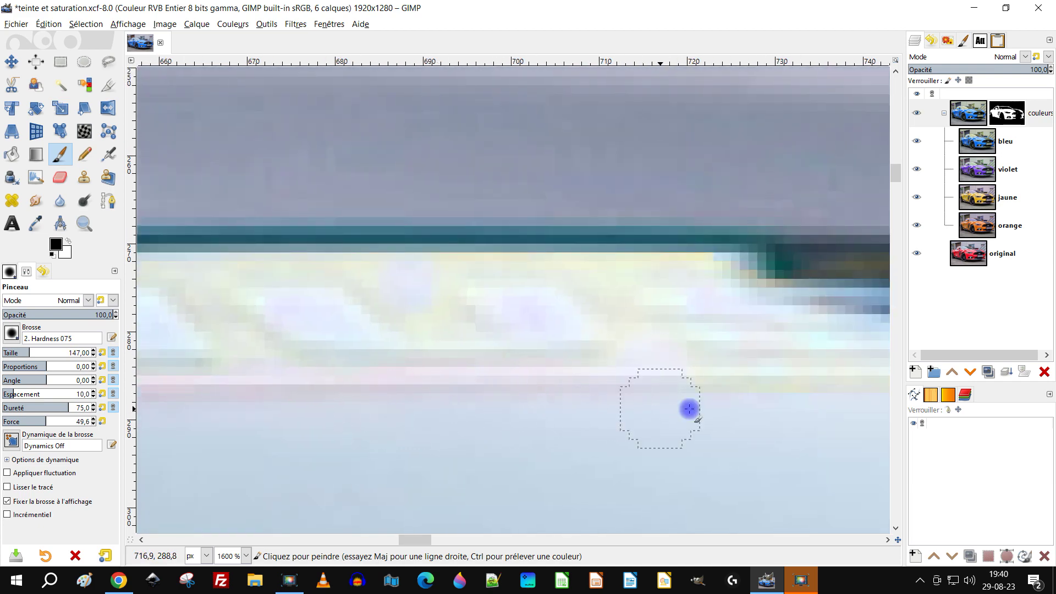
{"action": "scroll", "coordinate": [596, 468], "scroll_direction": "up", "scroll_amount": 2}
{"action": "scroll", "coordinate": [595, 469], "scroll_direction": "right", "scroll_amount": 2}
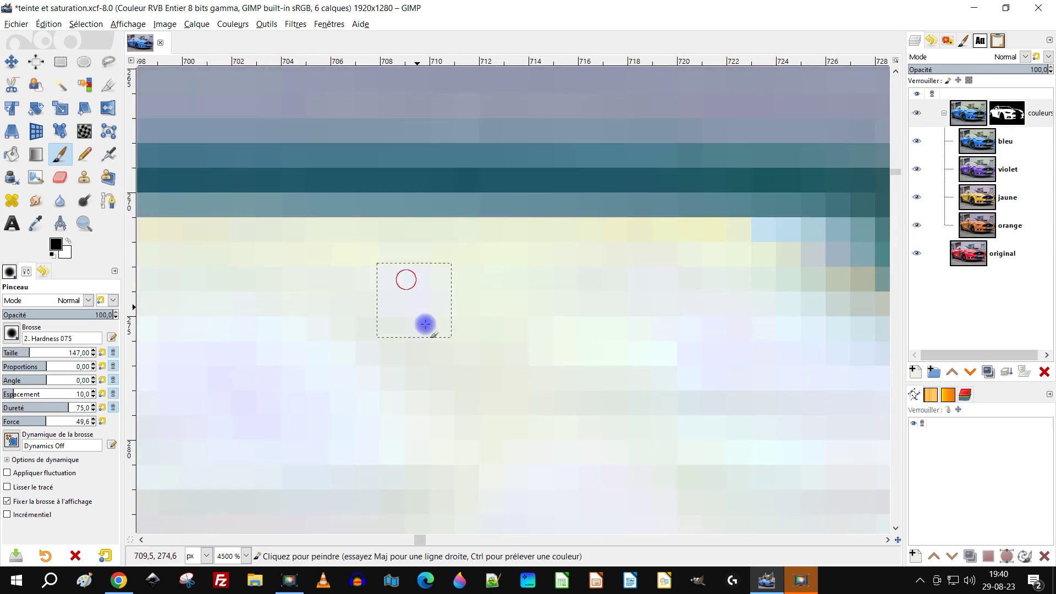
{"action": "scroll", "coordinate": [558, 368], "scroll_direction": "down", "scroll_amount": 5}
{"action": "scroll", "coordinate": [714, 376], "scroll_direction": "down", "scroll_amount": 7}
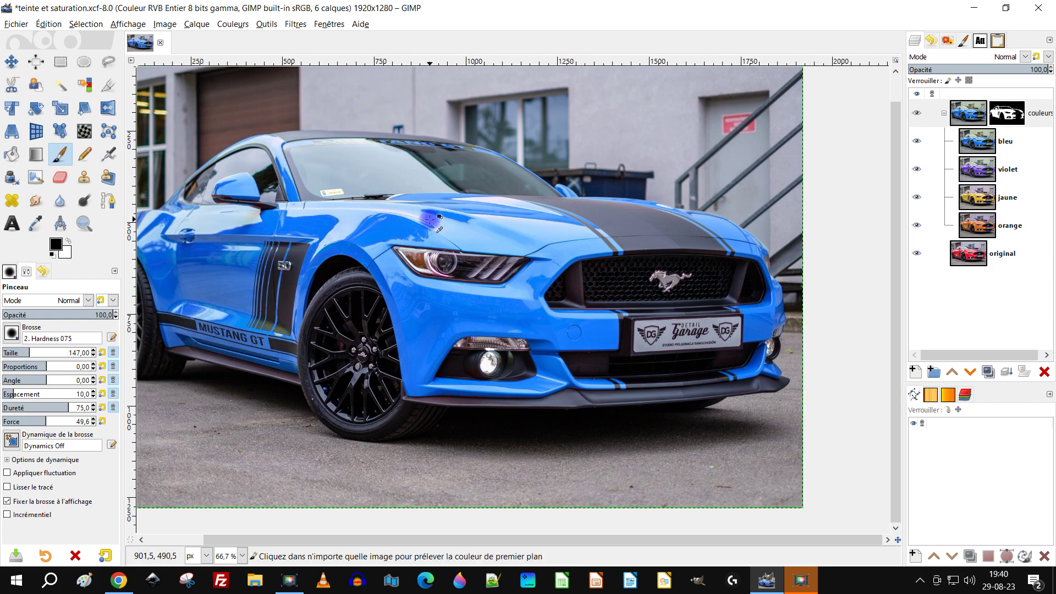
Paint the group mask black over the yellowish tint on the white sticker in the windshield's lower corner
{"action": "scroll", "coordinate": [407, 209], "scroll_direction": "down", "scroll_amount": 1}
{"action": "scroll", "coordinate": [435, 231], "scroll_direction": "up", "scroll_amount": 2}
{"action": "scroll", "coordinate": [460, 258], "scroll_direction": "down", "scroll_amount": 1}
{"action": "scroll", "coordinate": [453, 256], "scroll_direction": "up", "scroll_amount": 4}
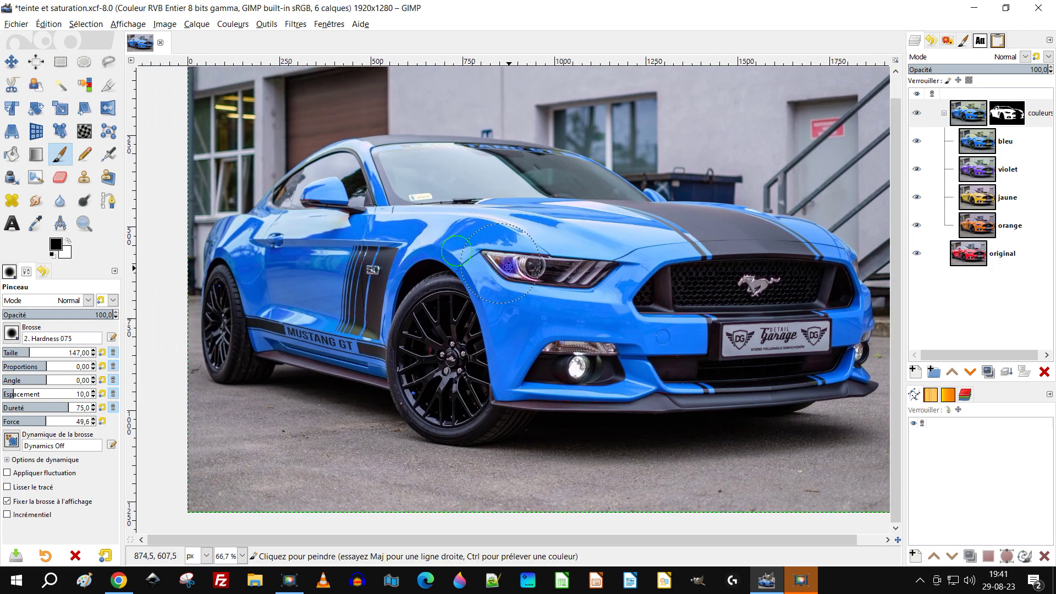
{"action": "scroll", "coordinate": [403, 218], "scroll_direction": "up", "scroll_amount": 6}
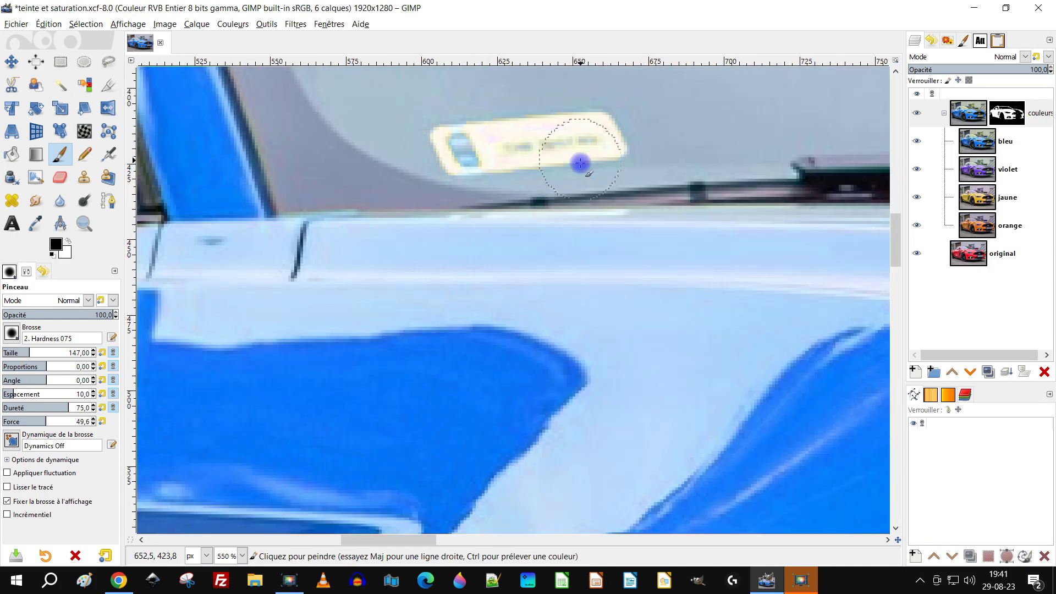
{"action": "mouse_move", "coordinate": [396, 252]}
{"action": "left_mouse_down"}
{"action": "mouse_move", "coordinate": [581, 235]}
{"action": "mouse_move", "coordinate": [516, 248]}
{"action": "mouse_move", "coordinate": [341, 249]}
{"action": "mouse_move", "coordinate": [350, 234]}
{"action": "mouse_move", "coordinate": [328, 275]}
{"action": "mouse_move", "coordinate": [461, 275]}
{"action": "mouse_move", "coordinate": [589, 248]}
{"action": "left_mouse_up"}
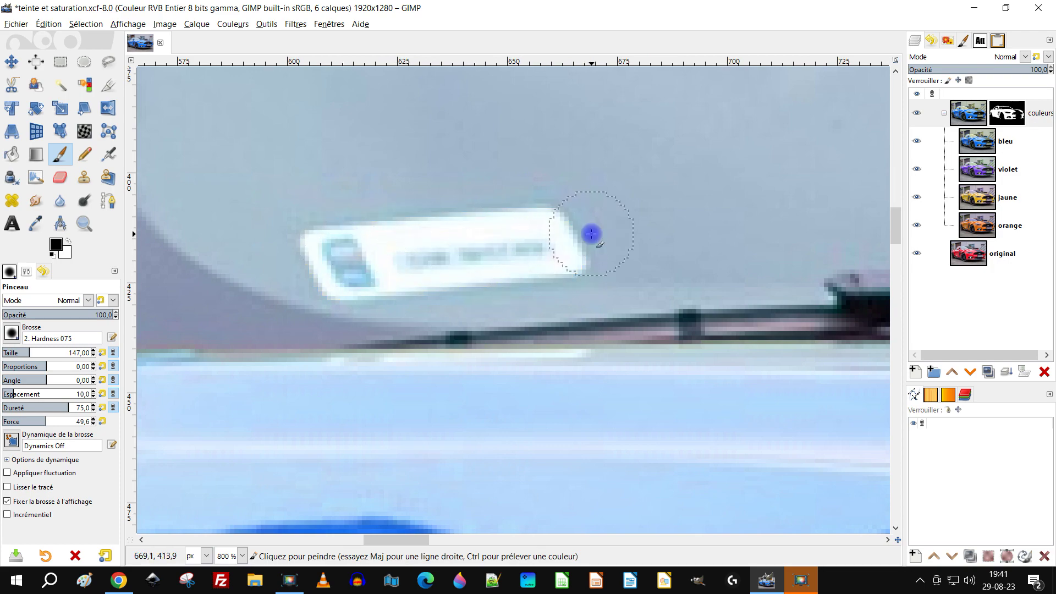
Paint the group mask white over the pinkish reflection on the door below the side mirror and along the mirror's underside
{"action": "scroll", "coordinate": [589, 249], "scroll_direction": "down", "scroll_amount": 9}
{"action": "scroll", "coordinate": [452, 256], "scroll_direction": "up", "scroll_amount": 5}
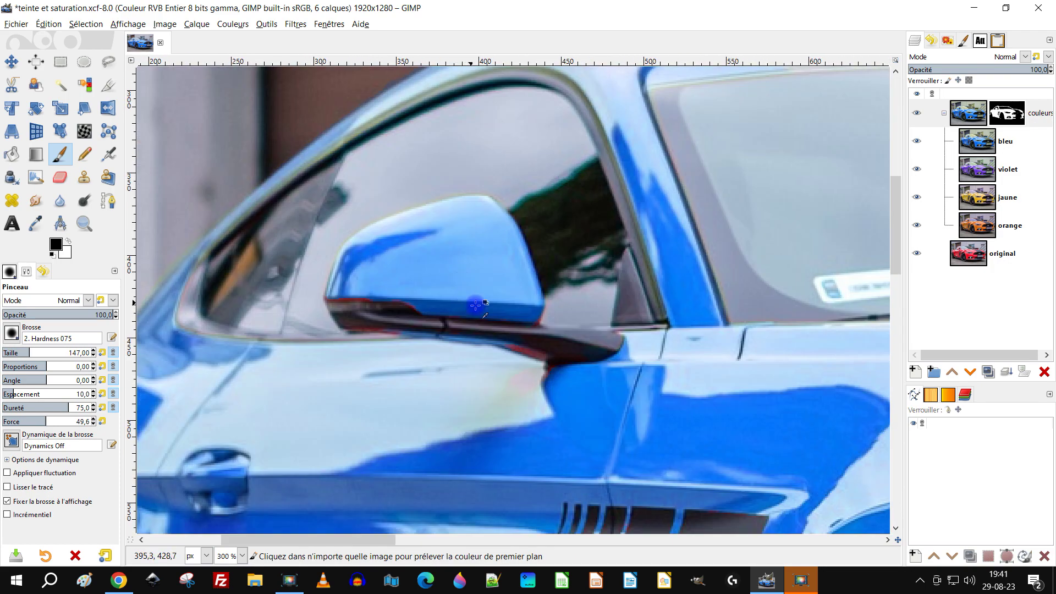
{"action": "scroll", "coordinate": [562, 378], "scroll_direction": "up", "scroll_amount": 1}
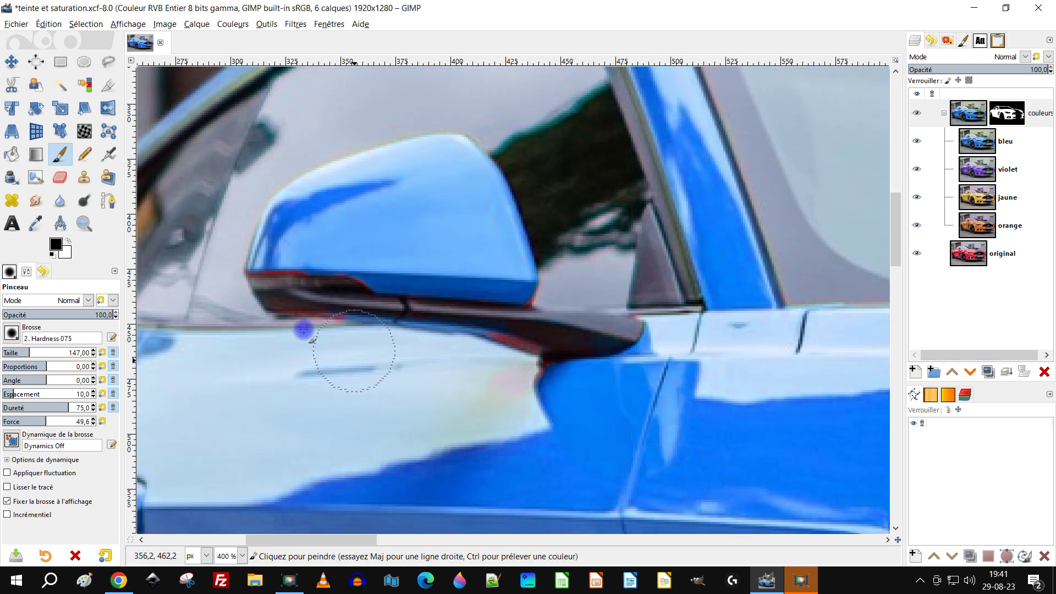
{"action": "left_click", "coordinate": [68, 241]}
{"action": "mouse_move", "coordinate": [495, 400]}
{"action": "left_mouse_down"}
{"action": "mouse_move", "coordinate": [524, 373]}
{"action": "mouse_move", "coordinate": [438, 358]}
{"action": "mouse_move", "coordinate": [363, 374]}
{"action": "mouse_move", "coordinate": [292, 333]}
{"action": "mouse_move", "coordinate": [279, 337]}
{"action": "left_mouse_up"}
{"action": "scroll", "coordinate": [280, 278], "scroll_direction": "up", "scroll_amount": 2}
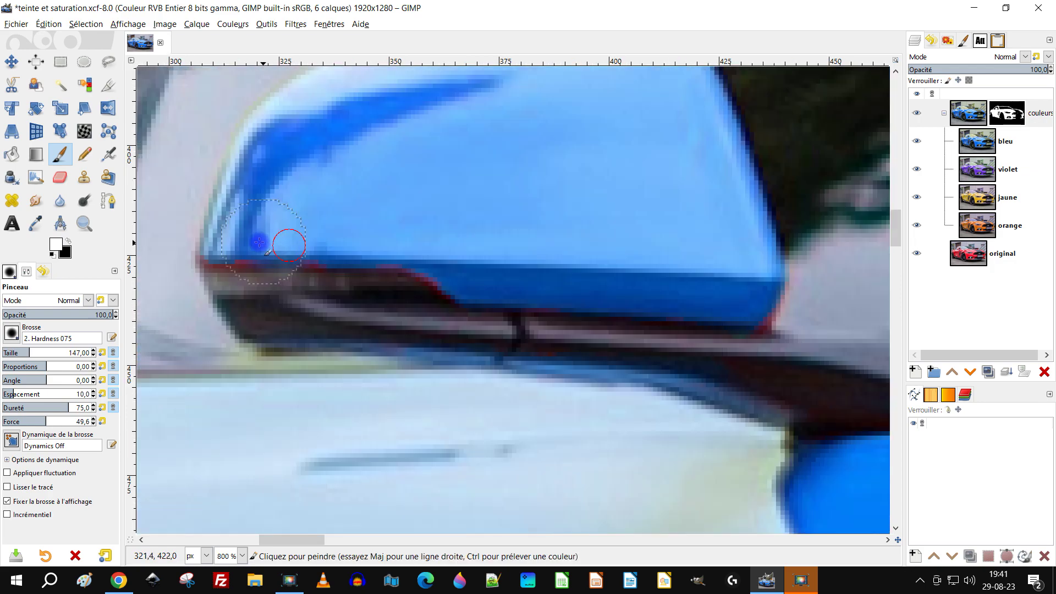
Paint the group mask white over the red fringe along the lower edge of the mirror's painted cap, and restore black as foreground colour
{"action": "scroll", "coordinate": [511, 288], "scroll_direction": "right", "scroll_amount": 3}
{"action": "mouse_move", "coordinate": [648, 318]}
{"action": "left_mouse_down"}
{"action": "mouse_move", "coordinate": [675, 312]}
{"action": "mouse_move", "coordinate": [668, 294]}
{"action": "left_mouse_up"}
{"action": "scroll", "coordinate": [791, 323], "scroll_direction": "right", "scroll_amount": 3}
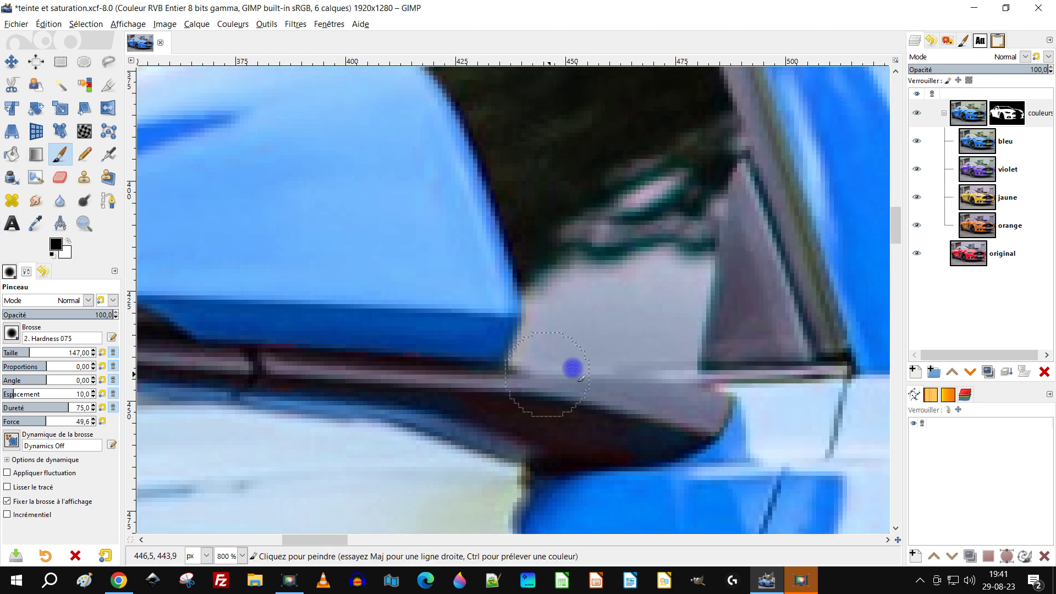
{"action": "scroll", "coordinate": [572, 367], "scroll_direction": "down", "scroll_amount": 8}
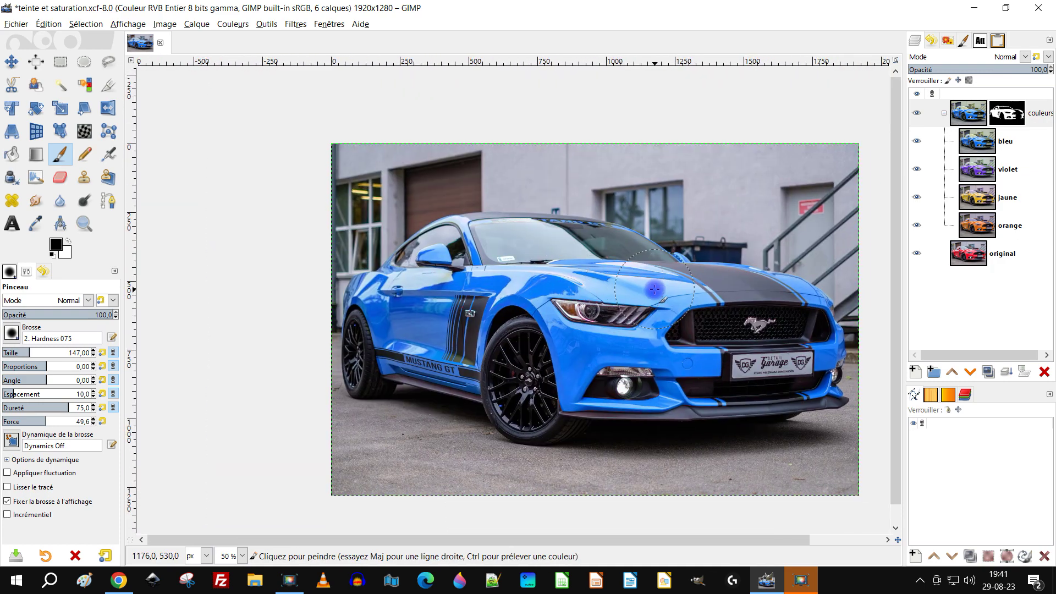
{"action": "scroll", "coordinate": [654, 289], "scroll_direction": "up", "scroll_amount": 1}
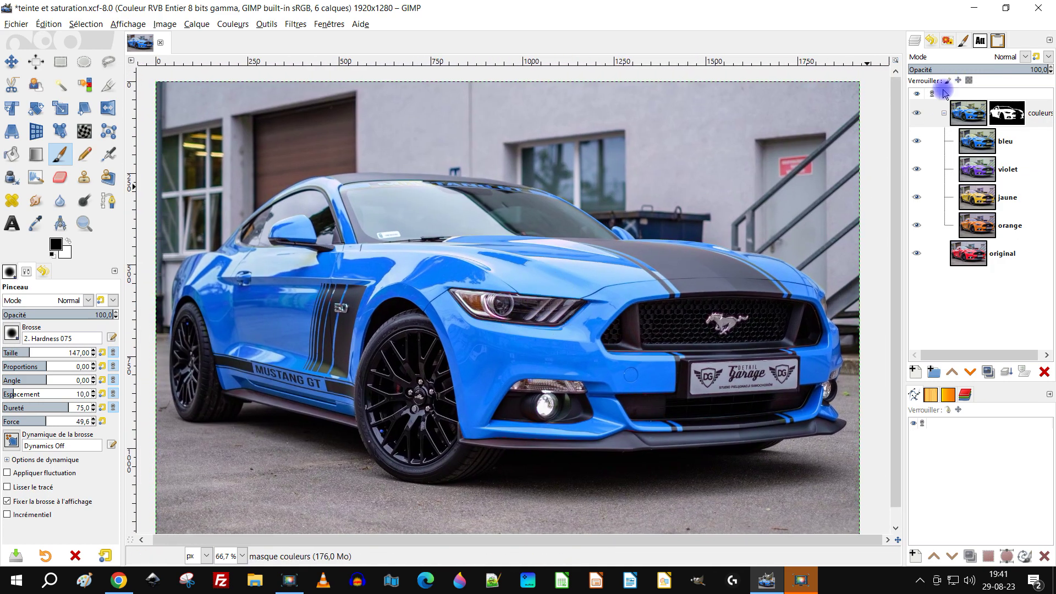
Preview the car's colour variants by hiding and showing the bleu, violet and jaune layers, finishing with all of them visible
{"action": "left_click", "coordinate": [916, 142]}
{"action": "left_click", "coordinate": [917, 170]}
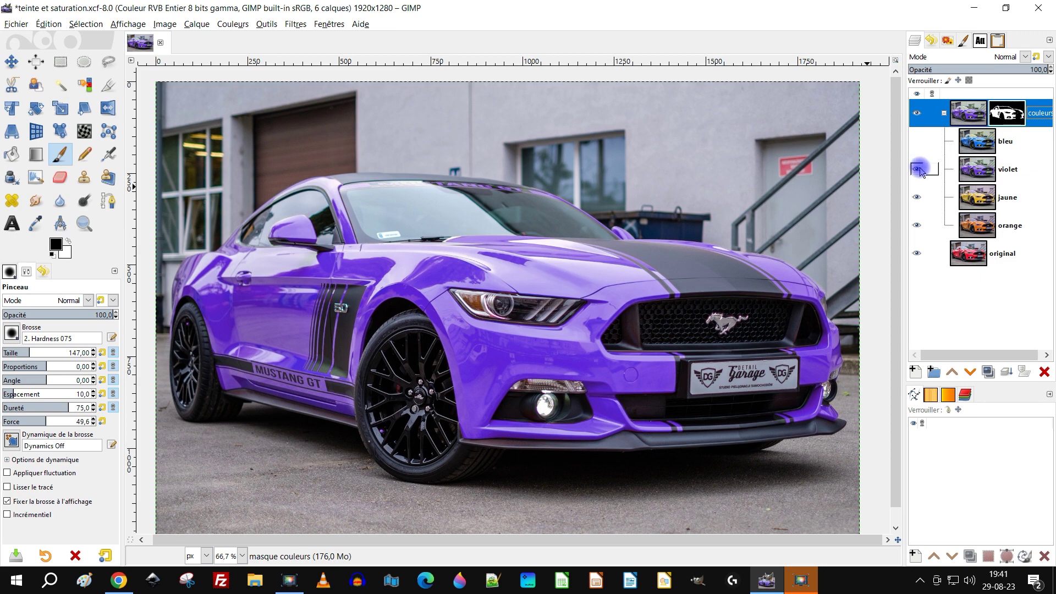
{"action": "left_click", "coordinate": [920, 197]}
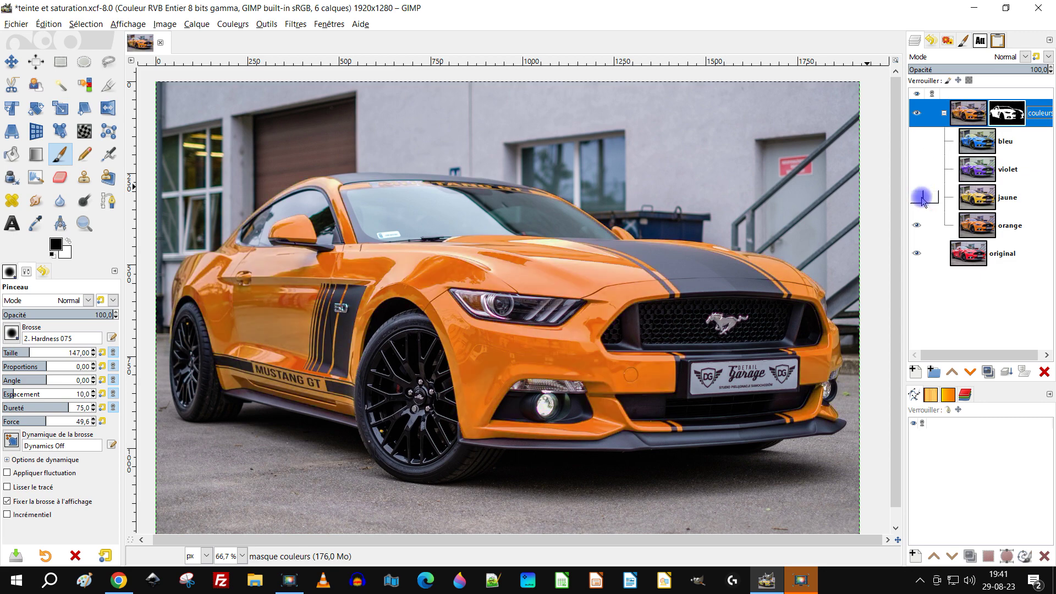
{"action": "left_click", "coordinate": [917, 226]}
{"action": "left_click", "coordinate": [917, 225]}
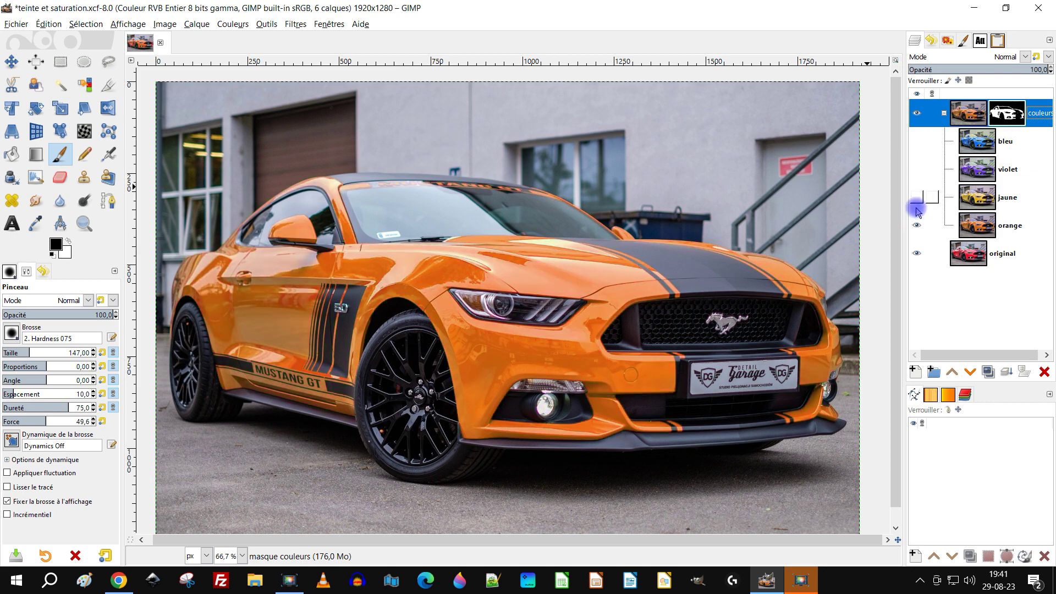
{"action": "left_click", "coordinate": [917, 209]}
{"action": "left_click", "coordinate": [917, 170]}
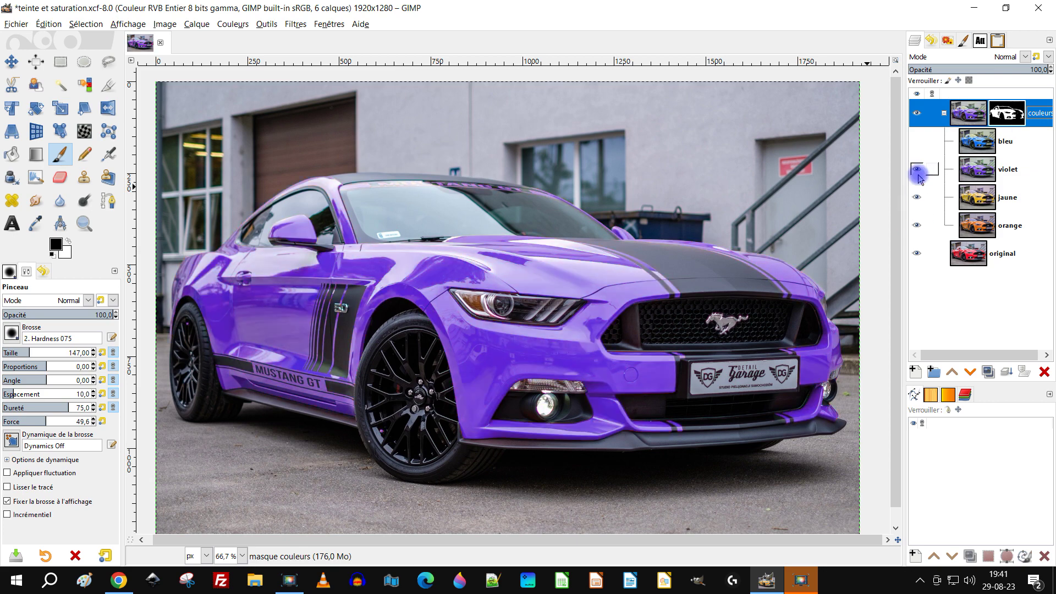
{"action": "left_click", "coordinate": [917, 144]}
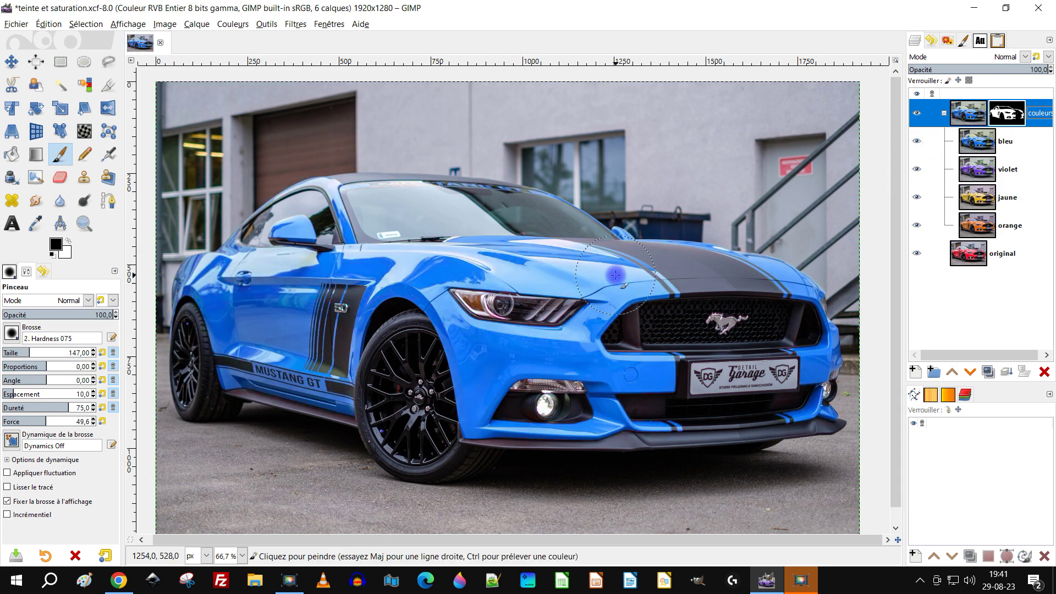
Save the current changes to teinte et saturation.xcf
{"action": "scroll", "coordinate": [476, 329], "scroll_direction": "down", "scroll_amount": 2}
{"action": "scroll", "coordinate": [475, 329], "scroll_direction": "up", "scroll_amount": 1}
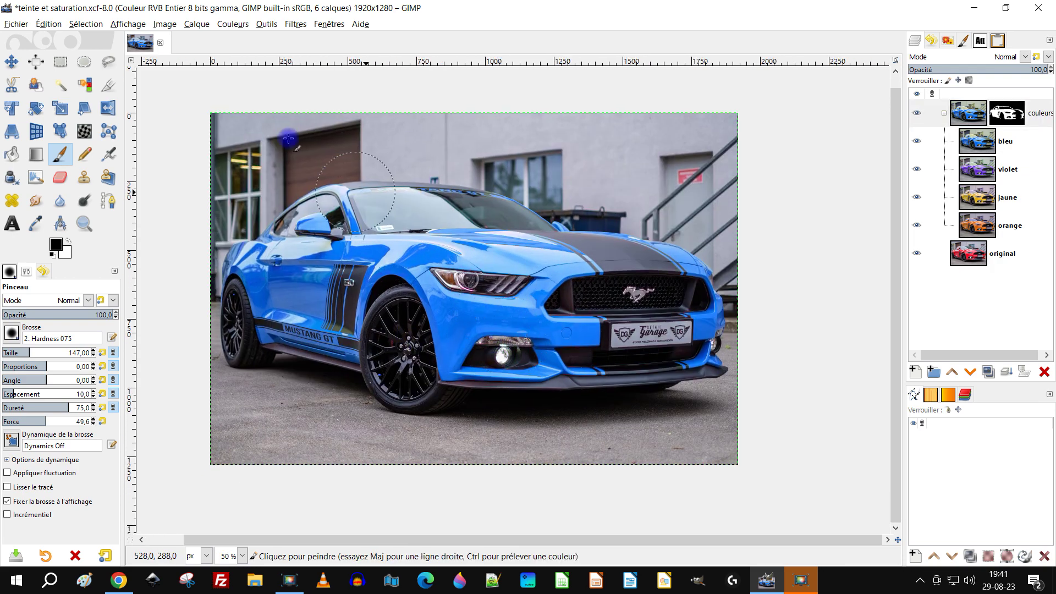
{"action": "left_click", "coordinate": [16, 24]}
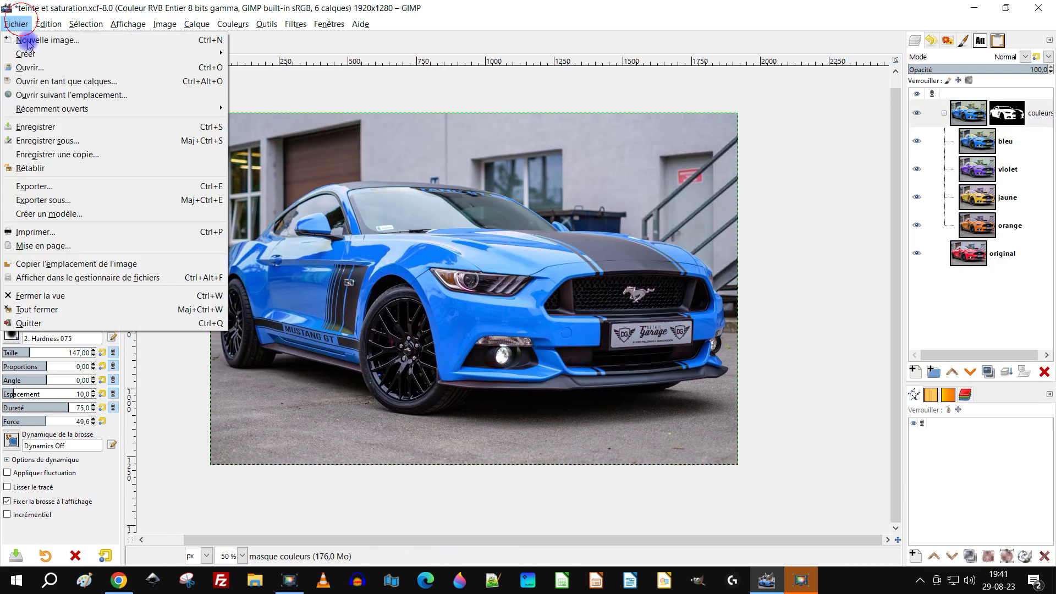
{"action": "left_click", "coordinate": [70, 129]}
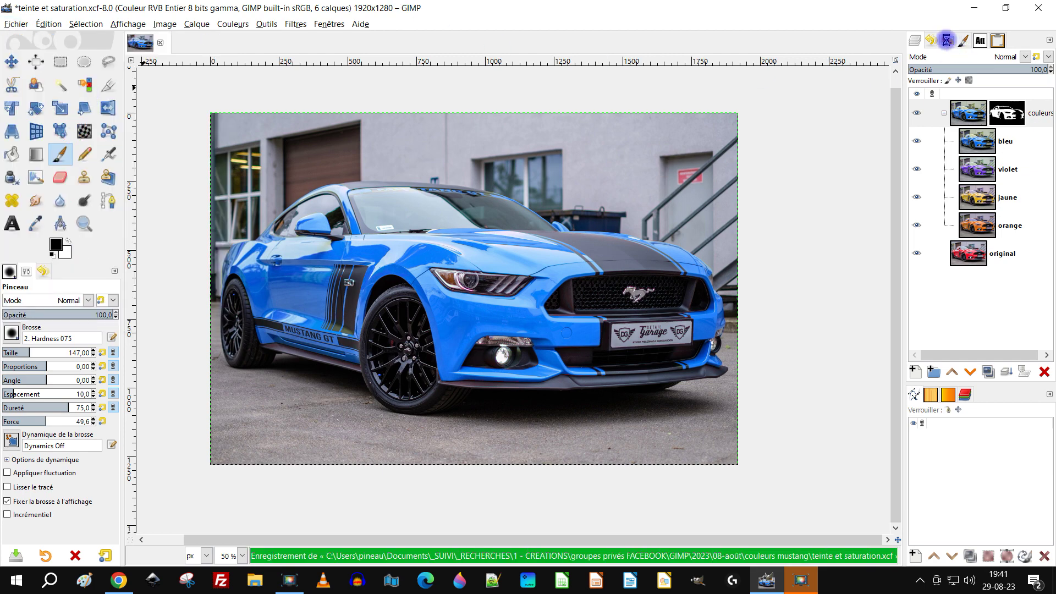
Switch to Chrome and open the 1920×1280 version of the black Mustang photo from its Pixabay page
{"action": "key", "text": "alt+Tab"}
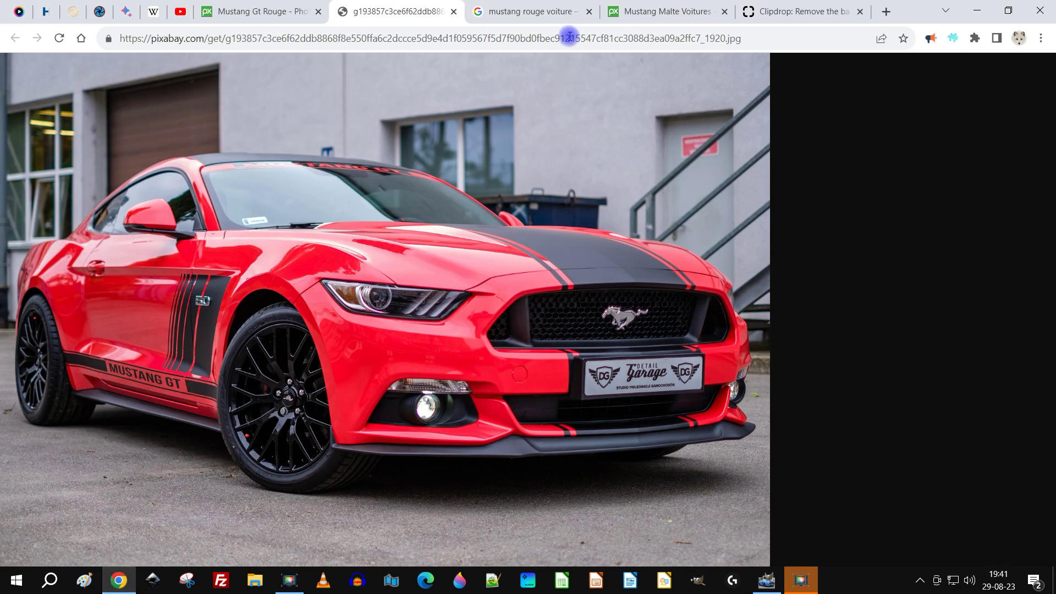
{"action": "left_click", "coordinate": [532, 16]}
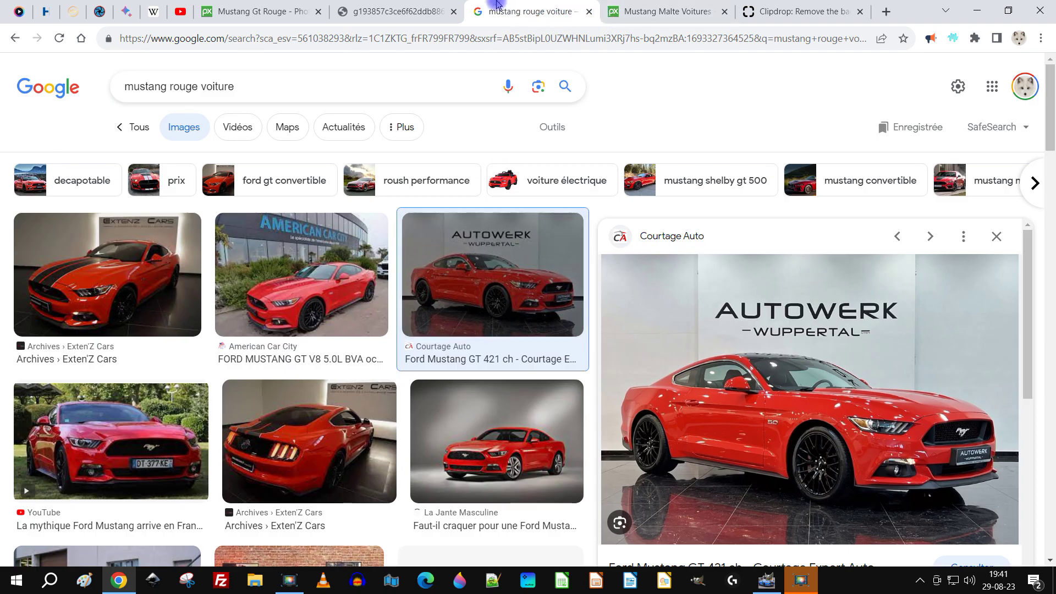
{"action": "left_click", "coordinate": [615, 6]}
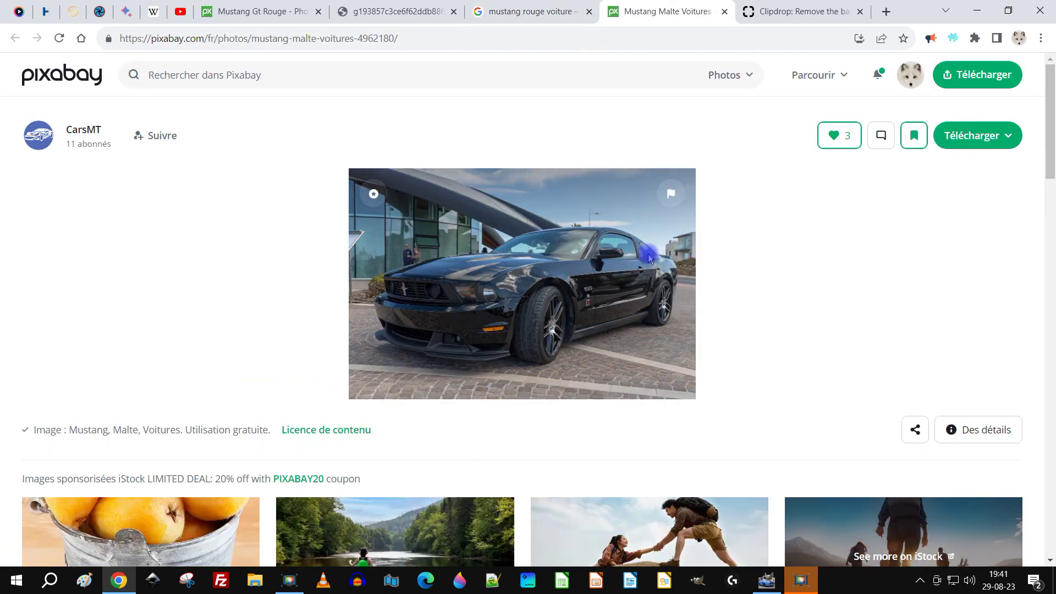
{"action": "left_click", "coordinate": [974, 147]}
{"action": "left_click", "coordinate": [825, 237]}
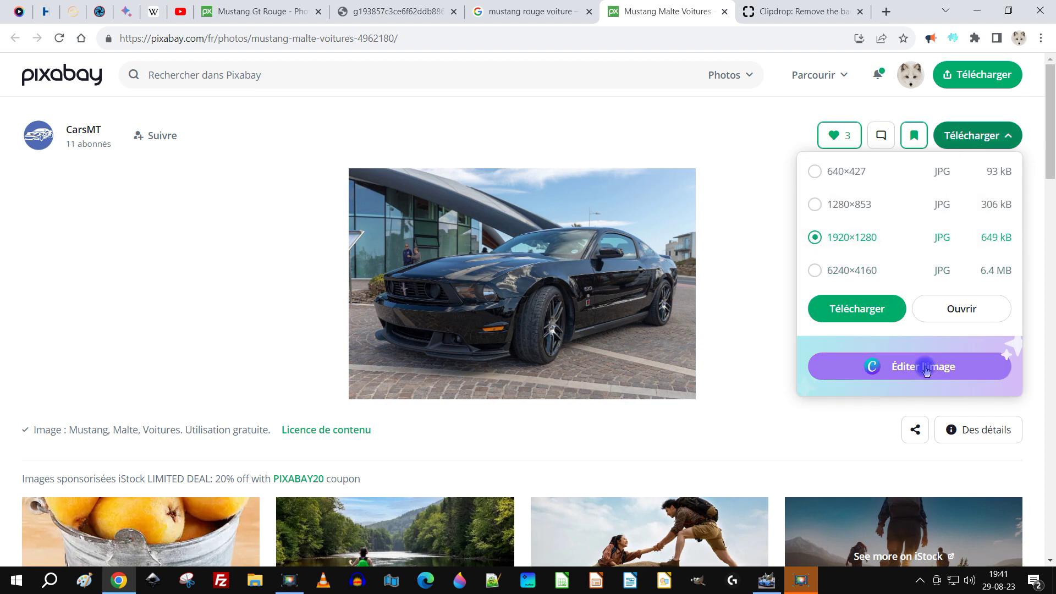
{"action": "left_click", "coordinate": [962, 310]}
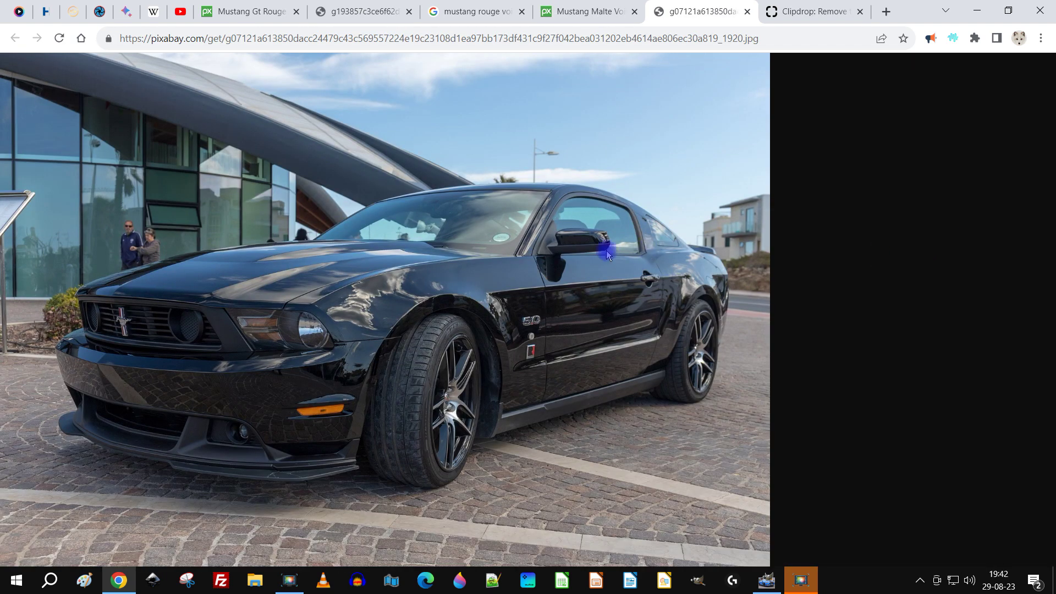
Copy the full-size black Mustang photo, switch to GIMP and paste it as a new image
{"action": "right_click", "coordinate": [373, 222]}
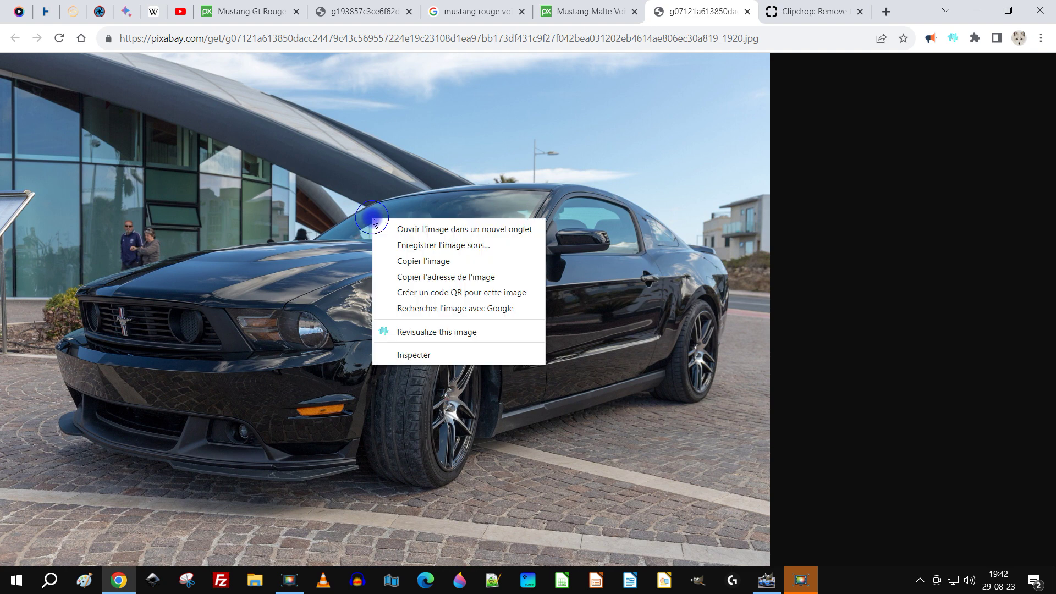
{"action": "left_click", "coordinate": [420, 262]}
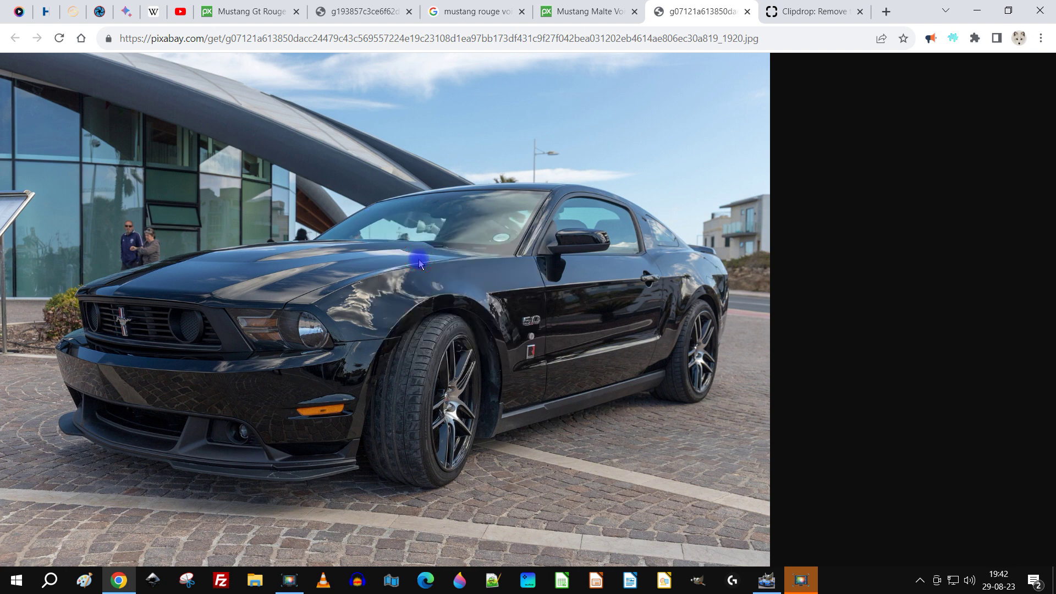
{"action": "left_click", "coordinate": [770, 580]}
{"action": "left_click", "coordinate": [43, 24]}
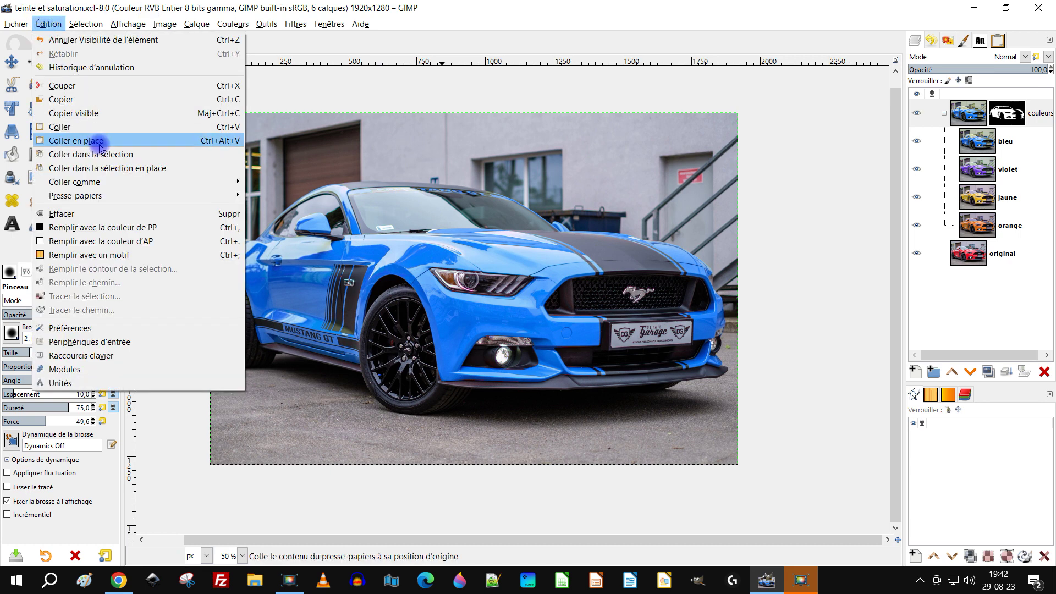
{"action": "mouse_move", "coordinate": [236, 181]}
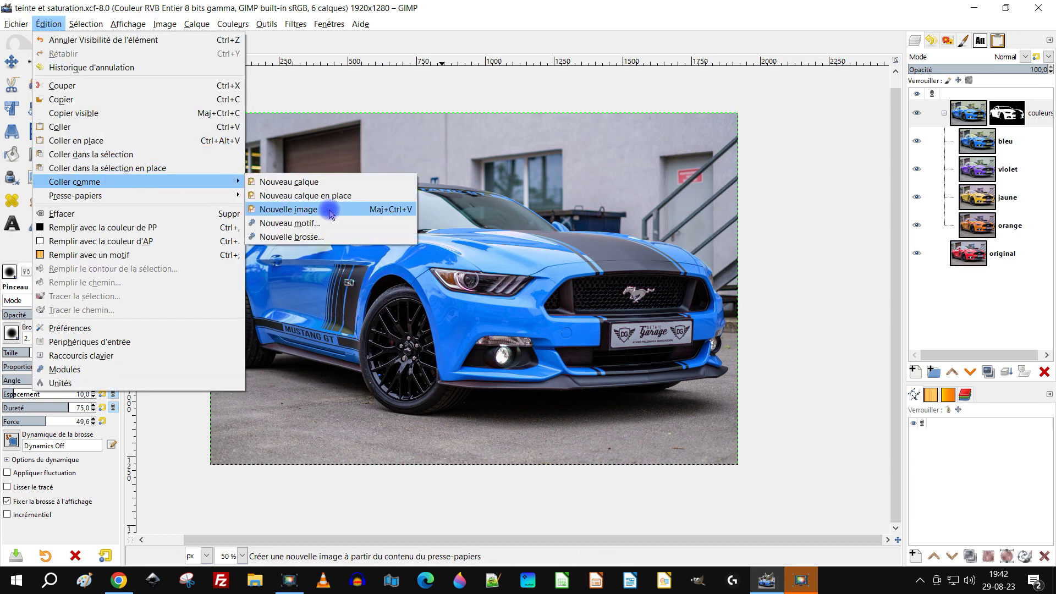
{"action": "left_click", "coordinate": [330, 209]}
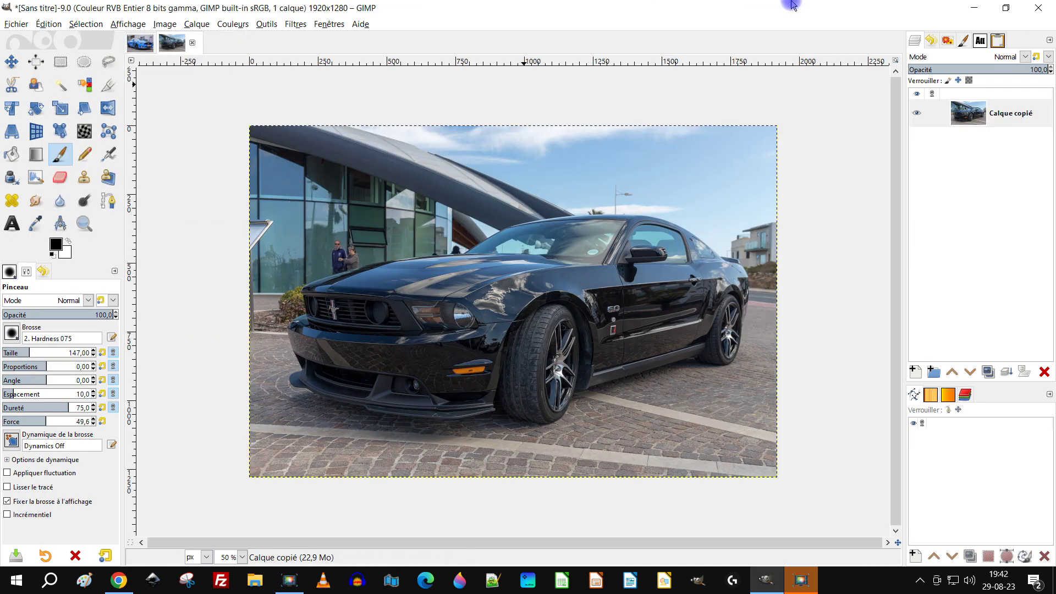
Save the new black Mustang image as niveau.xcf in the couleurs mustang folder
{"action": "left_click", "coordinate": [21, 23]}
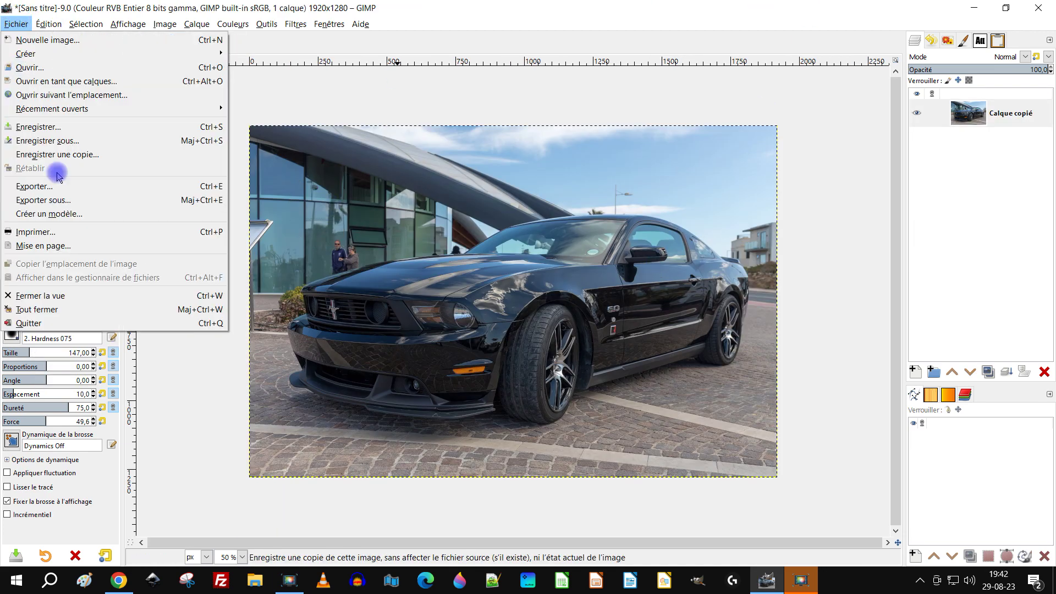
{"action": "left_click", "coordinate": [113, 137]}
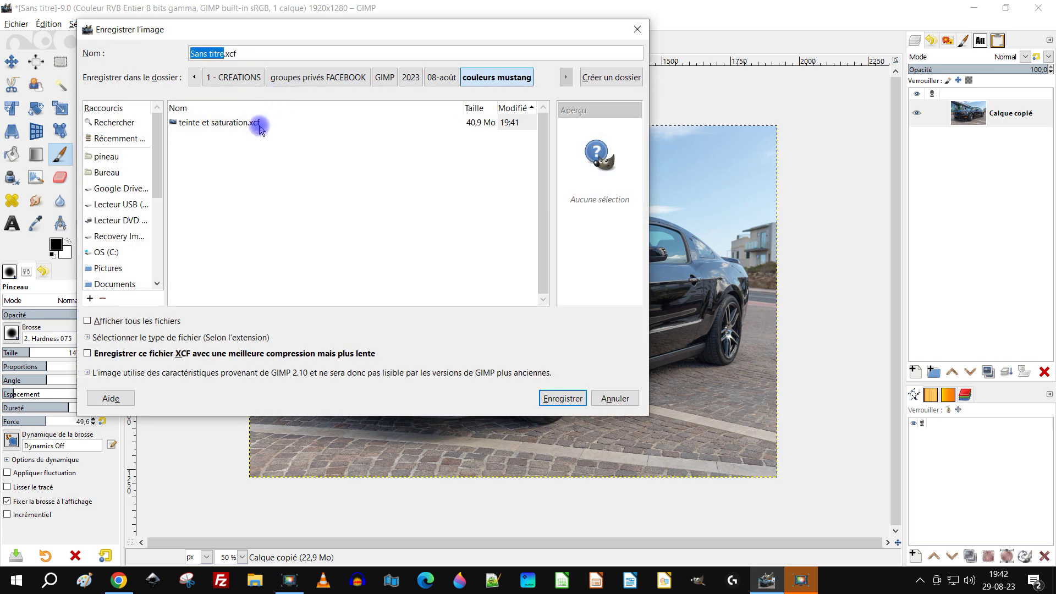
{"action": "left_click", "coordinate": [237, 124]}
{"action": "left_click_drag", "start_coordinate": [256, 55], "coordinate": [149, 52]}
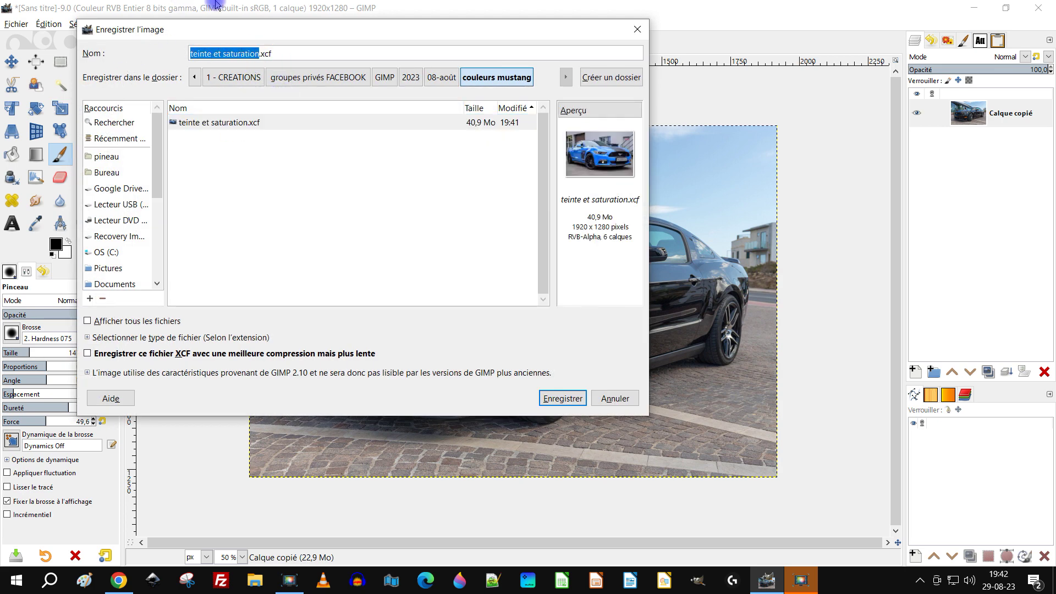
{"action": "type", "text": "niveau"}
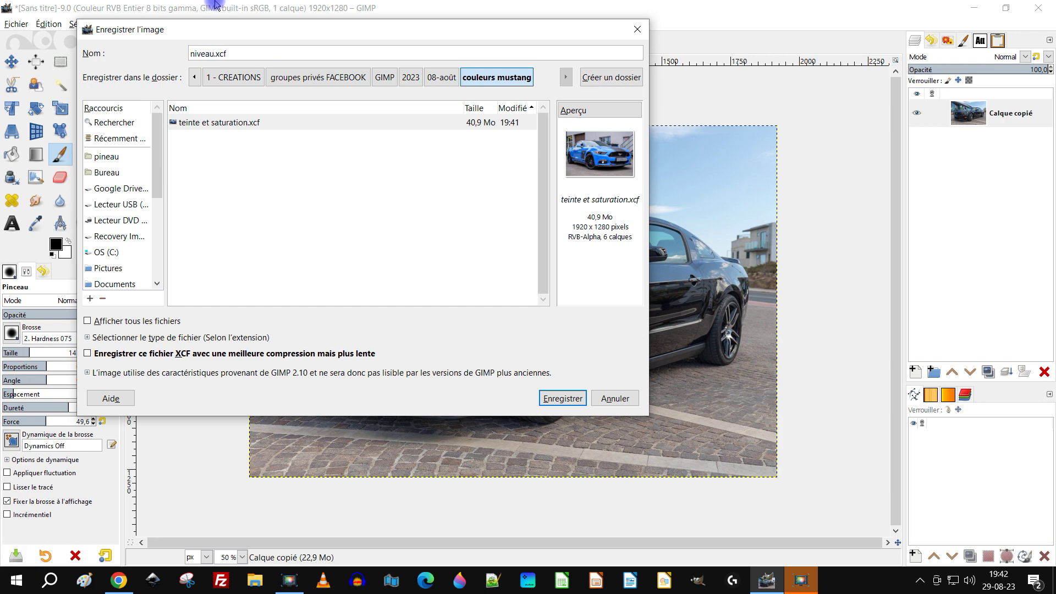
{"action": "key", "text": "Return"}
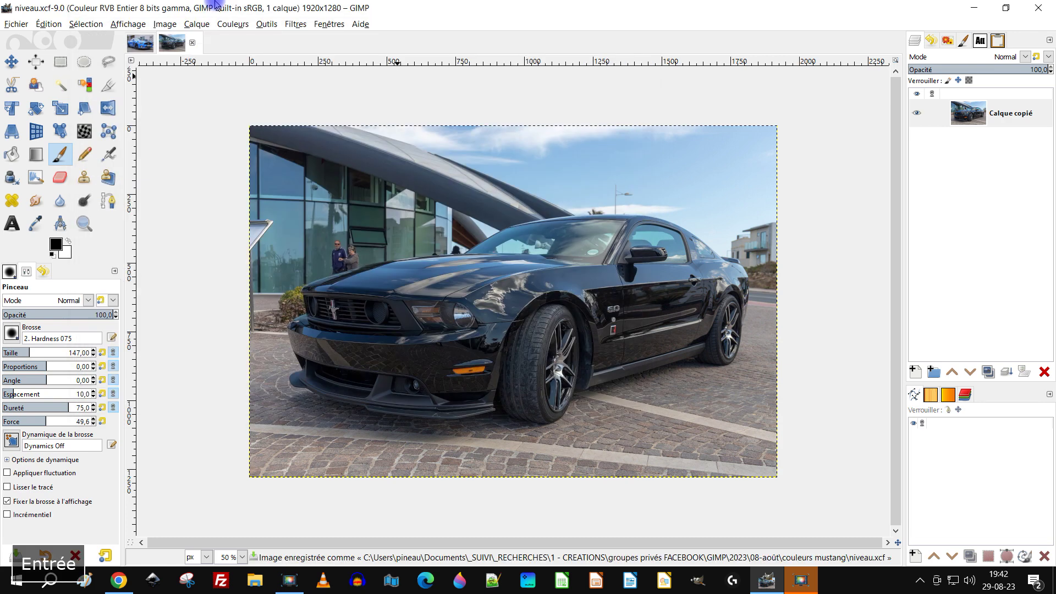
Switch to Chrome and remove the black Mustang photo's background in Clipdrop, downscaling it to 1024 × 682 and completing the human verification
{"action": "left_click", "coordinate": [60, 62]}
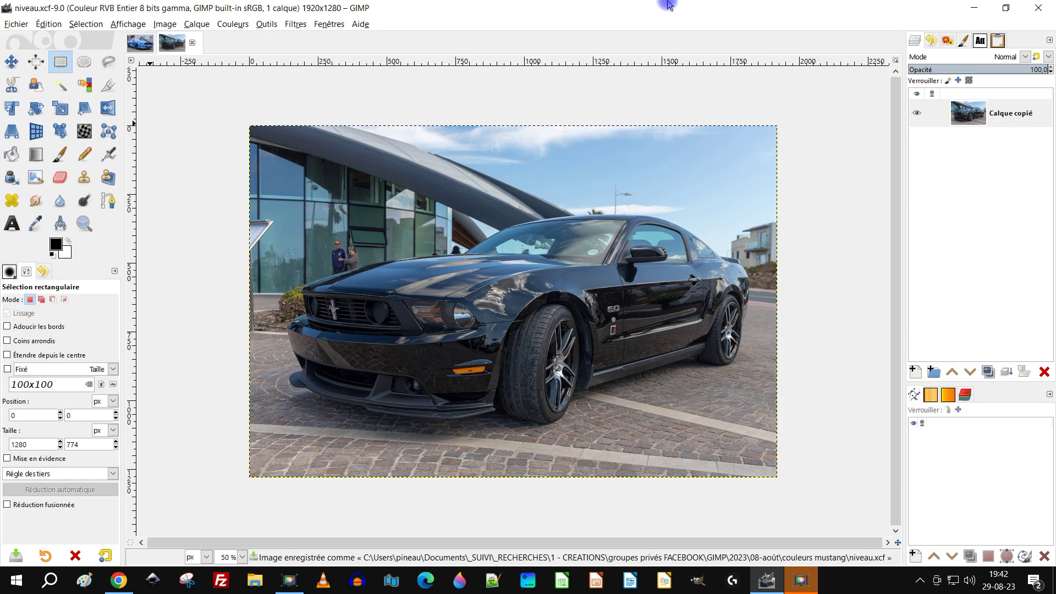
{"action": "left_click", "coordinate": [974, 8]}
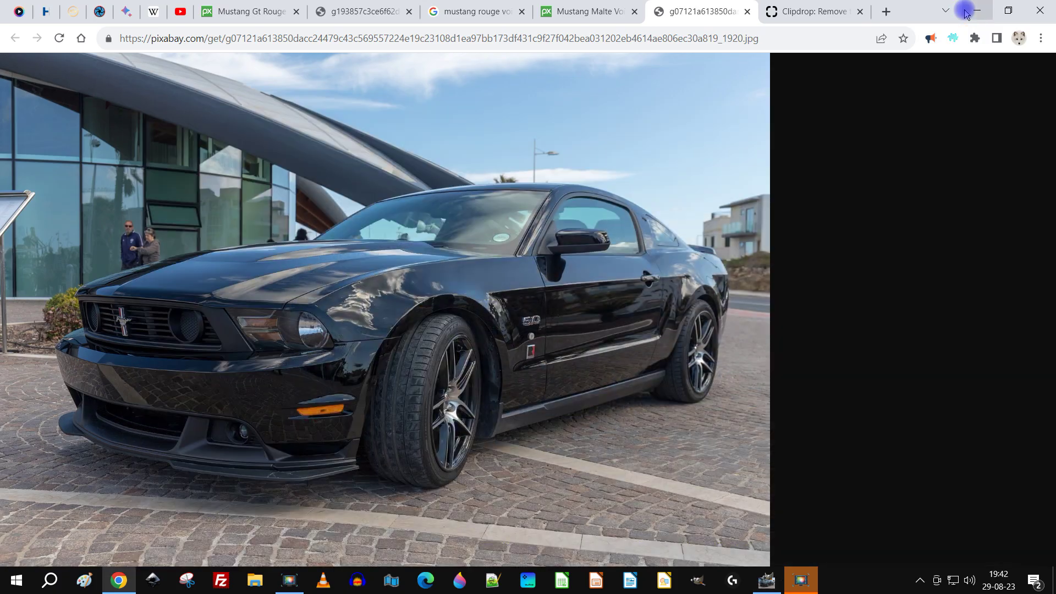
{"action": "left_click", "coordinate": [797, 10]}
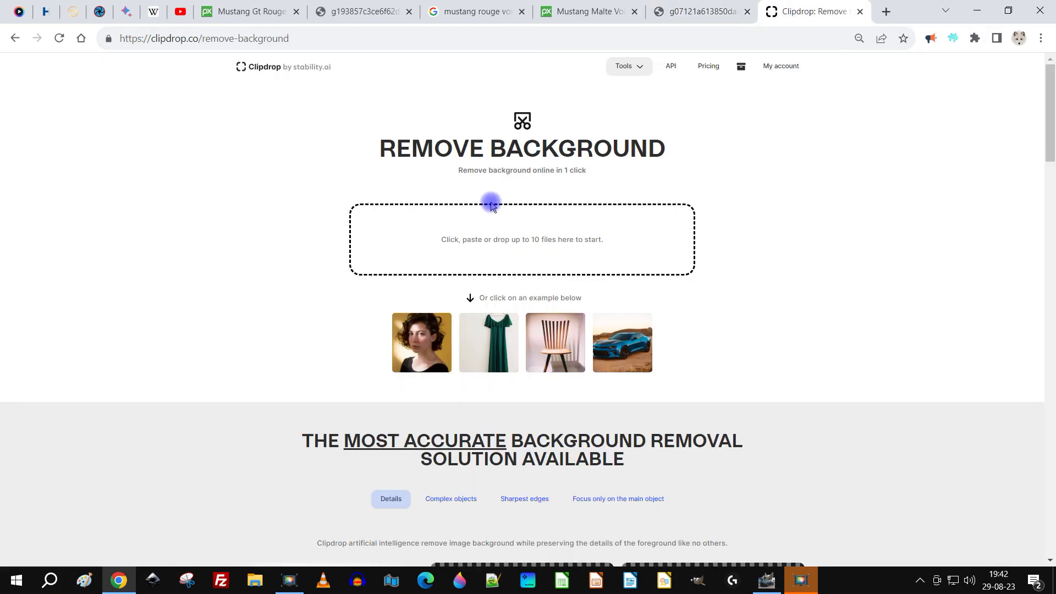
{"action": "left_click", "coordinate": [687, 10]}
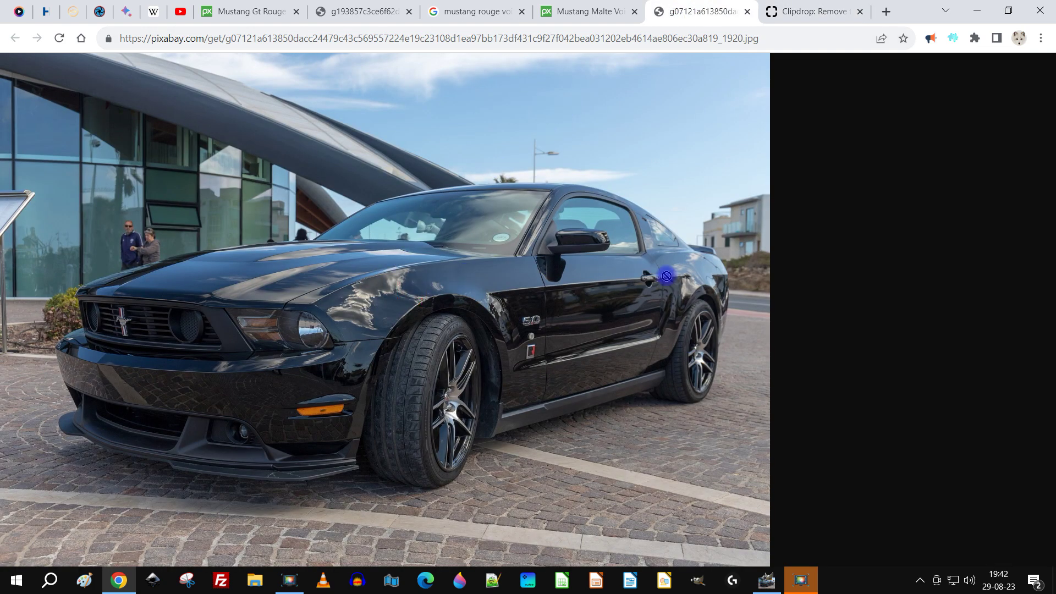
{"action": "left_click_drag", "start_coordinate": [792, 47], "coordinate": [182, 47]}
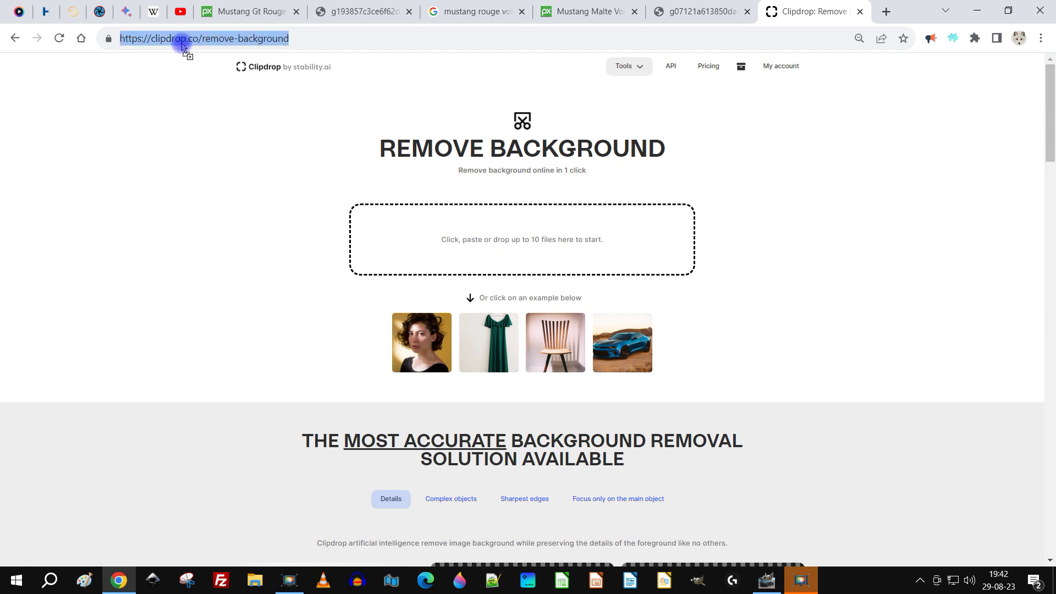
{"action": "left_click_drag", "start_coordinate": [232, 44], "coordinate": [508, 241]}
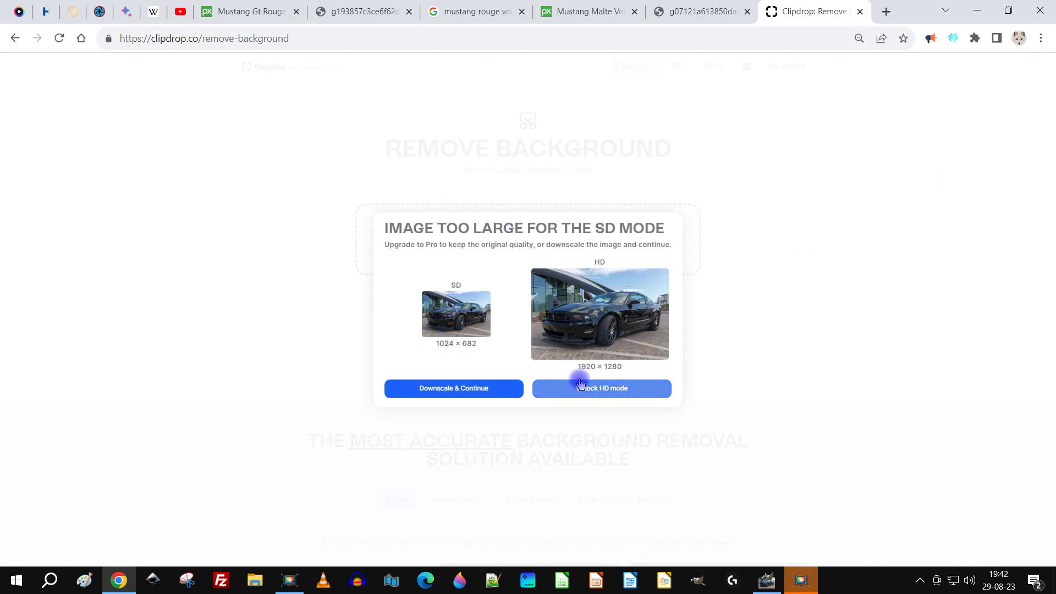
{"action": "left_click", "coordinate": [452, 390]}
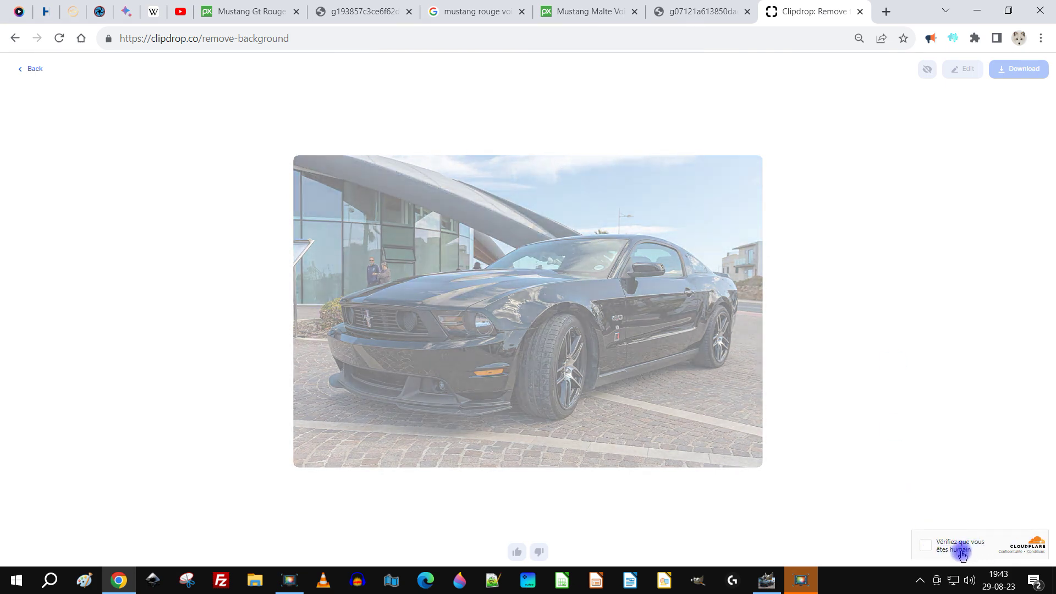
{"action": "left_click", "coordinate": [925, 545]}
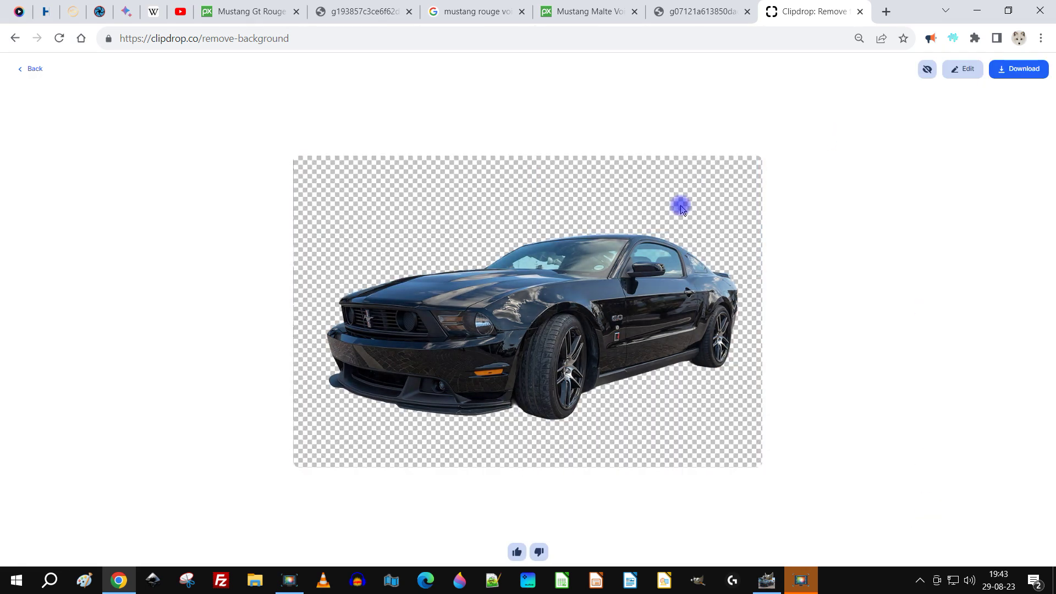
Download the background-free Mustang cut-out as mustang-4962180_1920_clipdrop-background-removal.png into the couleurs mustang folder
{"action": "right_click", "coordinate": [498, 285]}
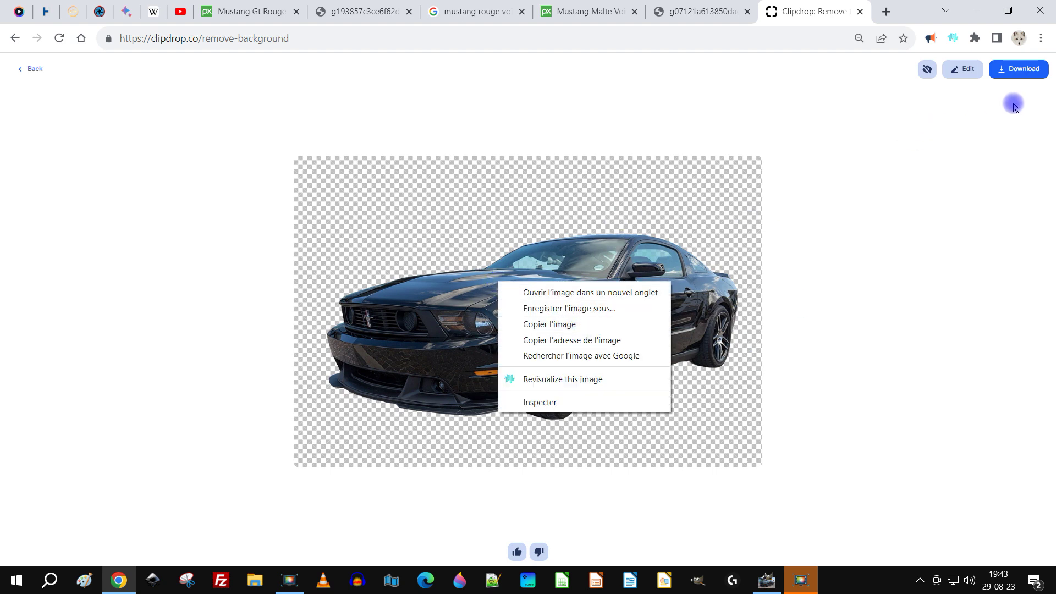
{"action": "left_click", "coordinate": [1034, 88]}
{"action": "left_click", "coordinate": [1017, 70]}
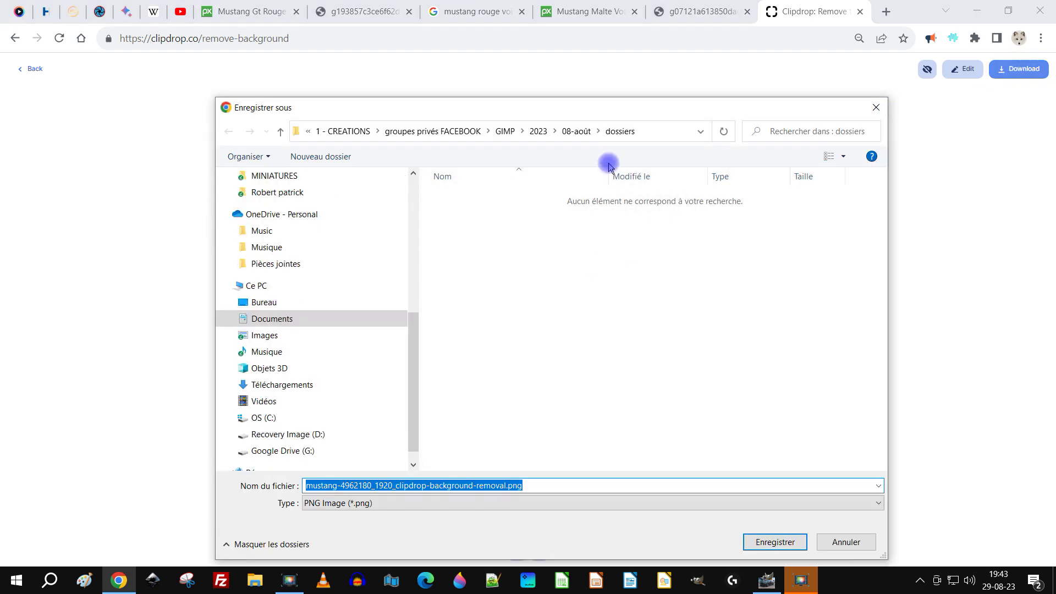
{"action": "left_click", "coordinate": [578, 138]}
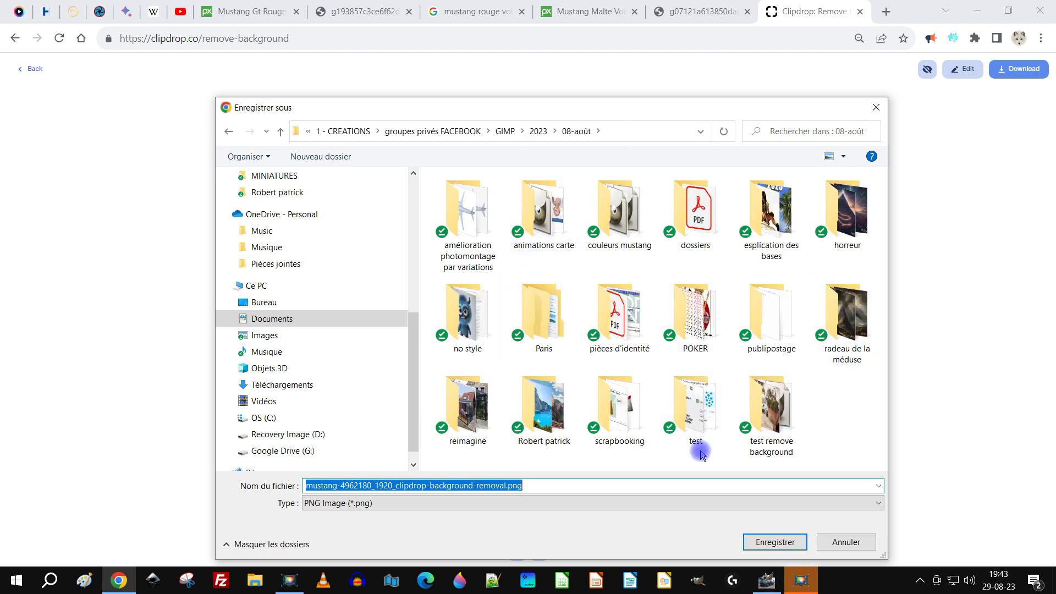
{"action": "double_click", "coordinate": [627, 203]}
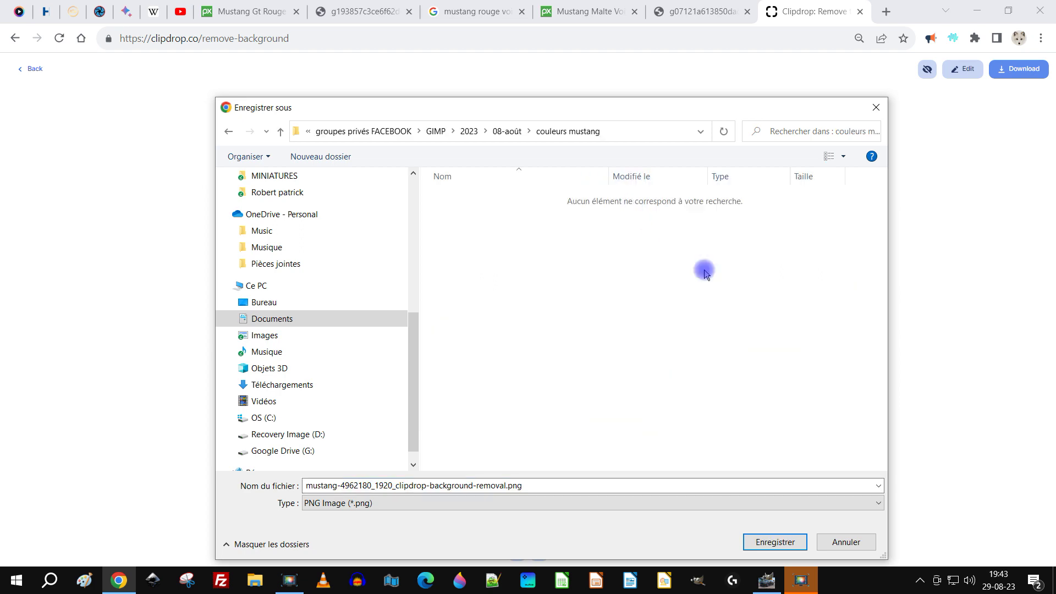
{"action": "left_click", "coordinate": [762, 544]}
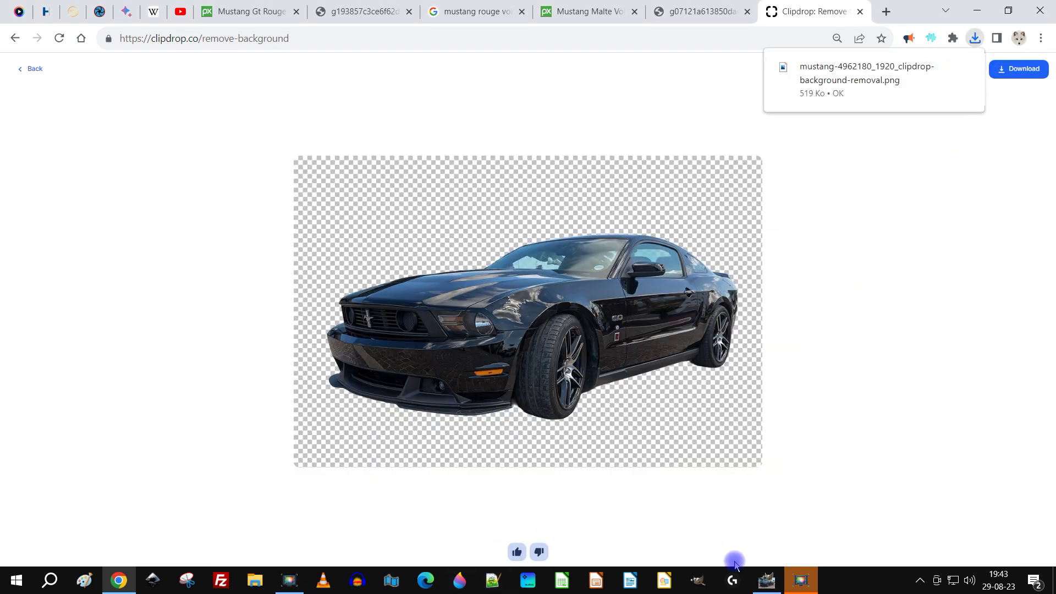
Switch to GIMP and rename the pasted photo layer of the niveau image to original
{"action": "left_click", "coordinate": [765, 581]}
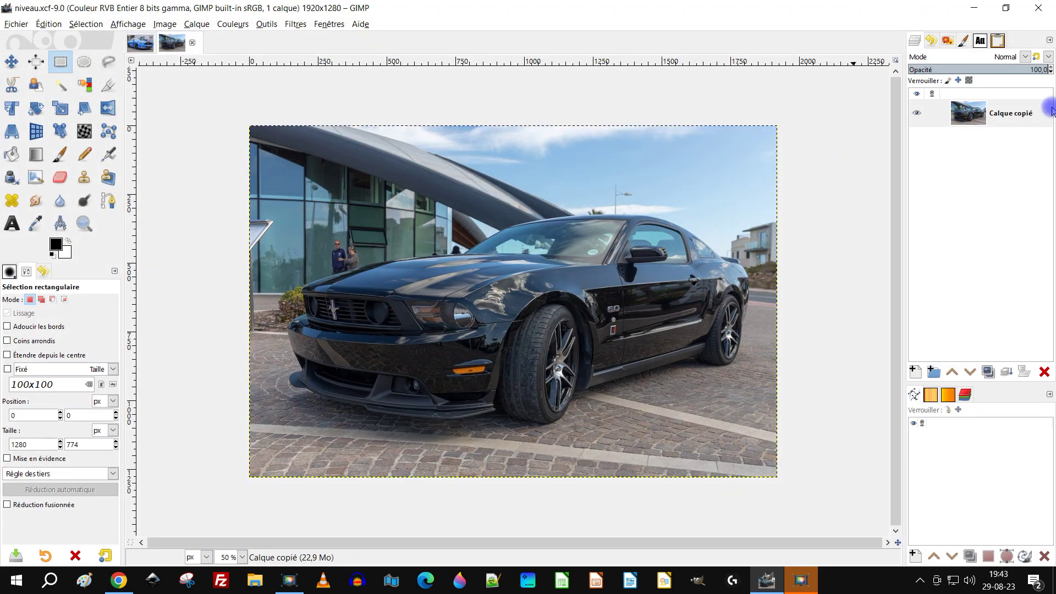
{"action": "double_click", "coordinate": [1015, 115]}
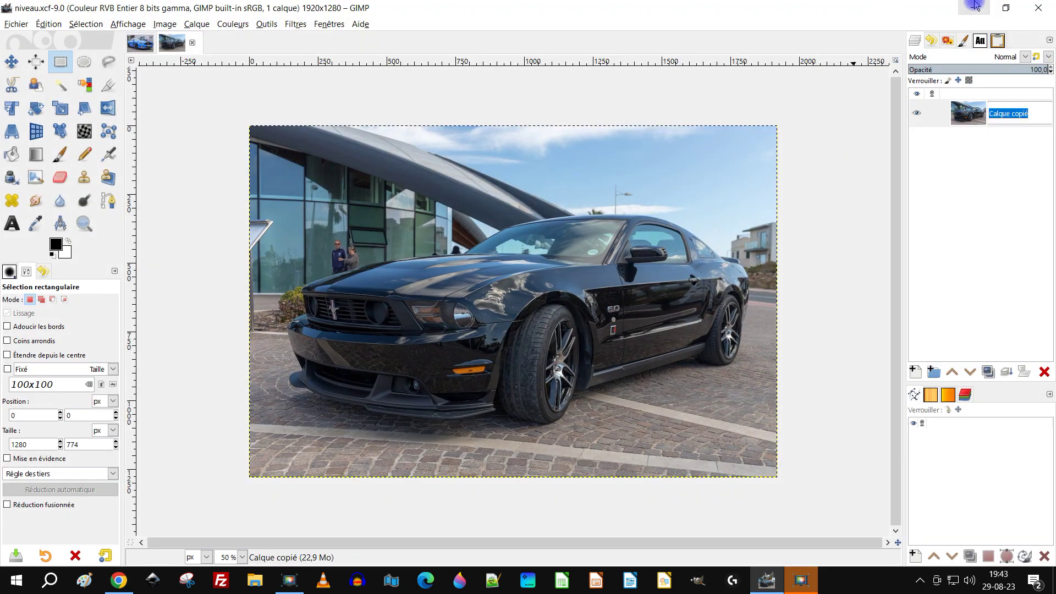
{"action": "type", "text": "origina"}
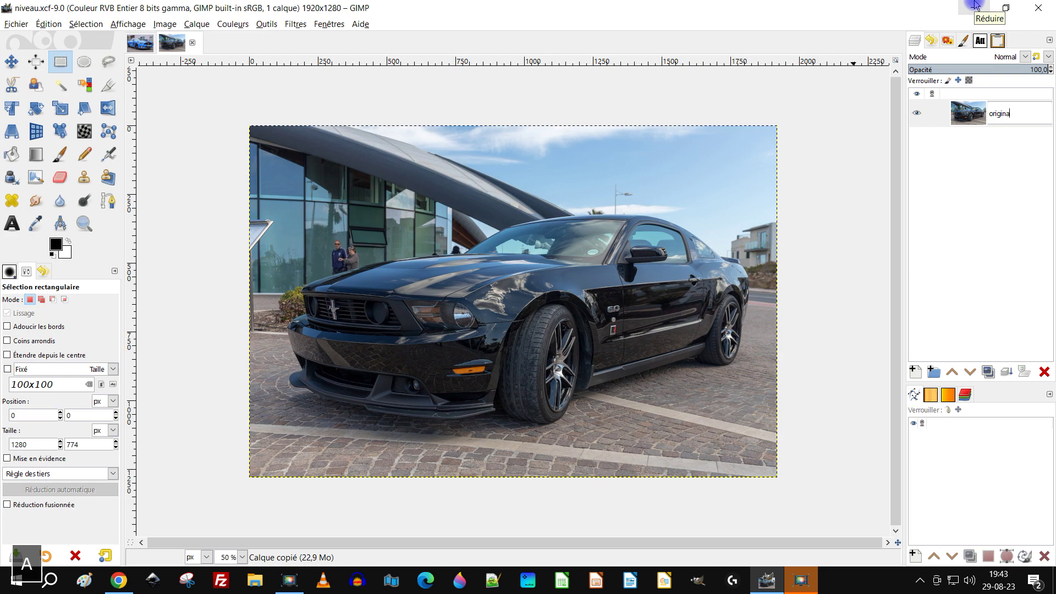
{"action": "type", "text": "l"}
{"action": "key", "text": "Return"}
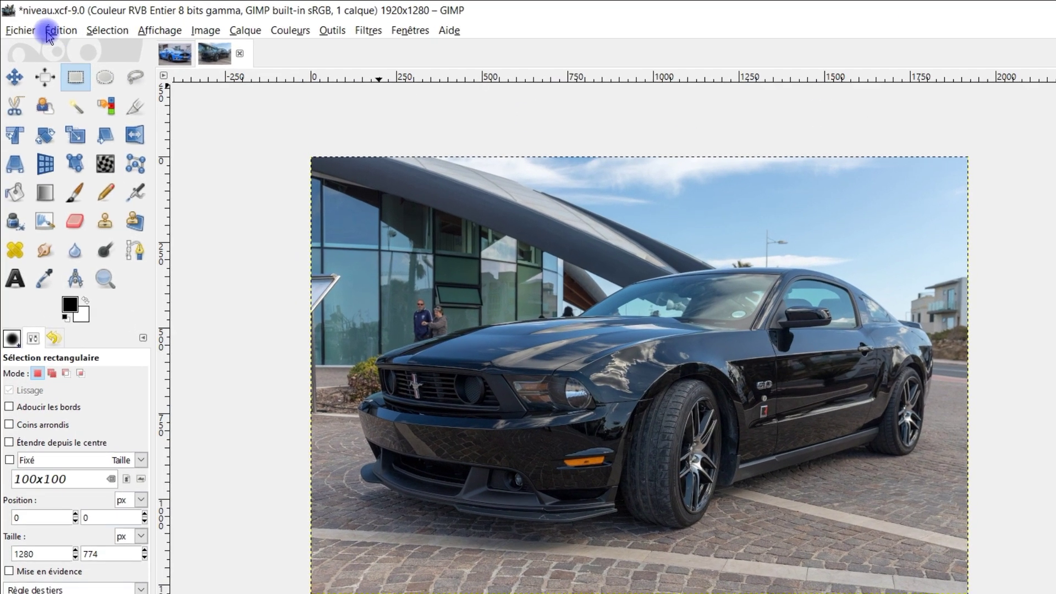
Open mustang-4962180_1920_clipdrop-background-removal.png from the couleurs mustang folder as a new layer in the niveau image
{"action": "left_click", "coordinate": [16, 24]}
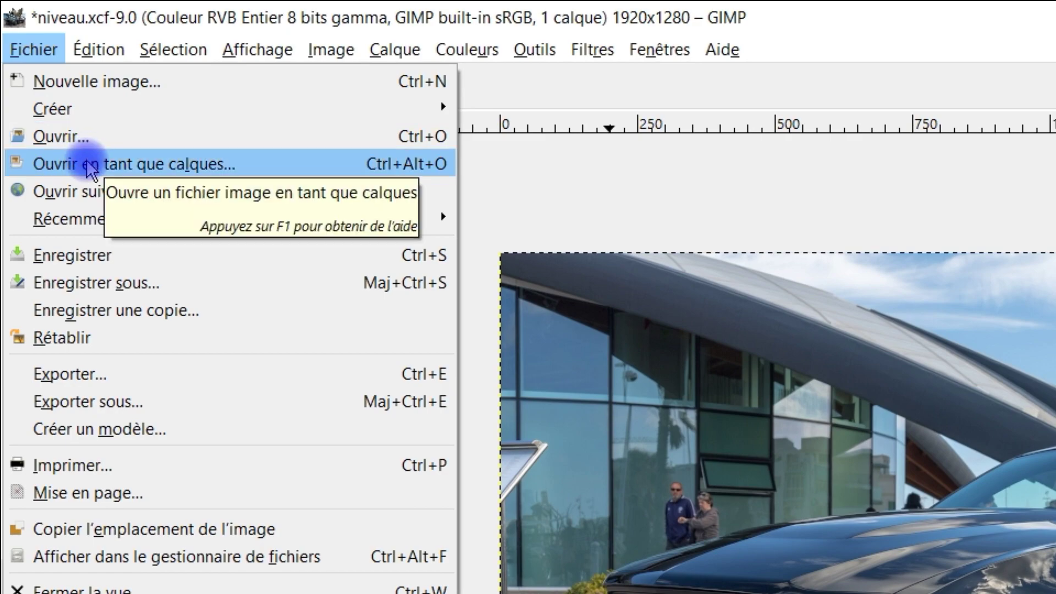
{"action": "left_click", "coordinate": [90, 168]}
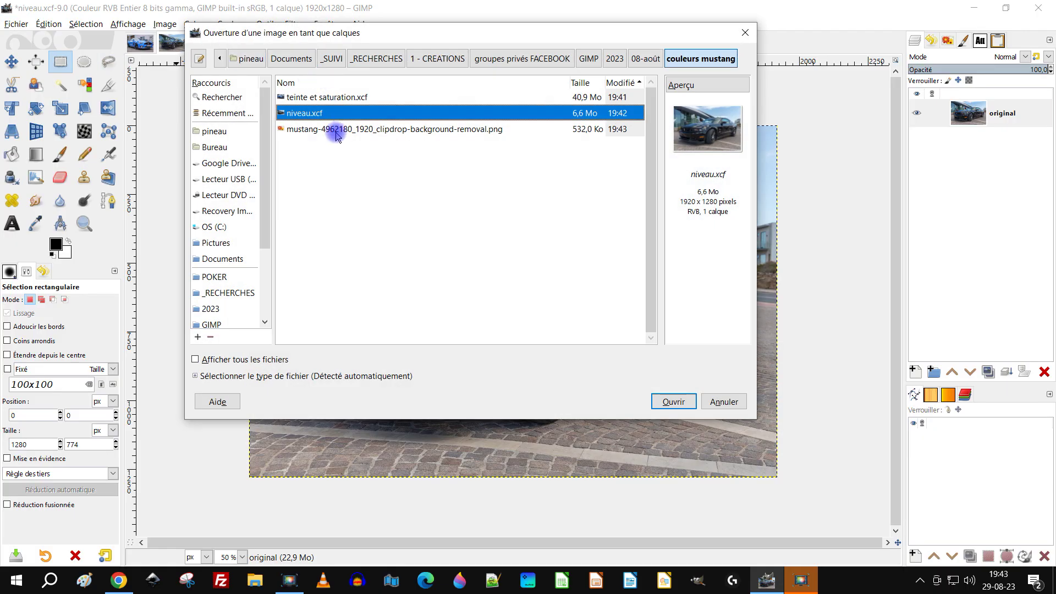
{"action": "left_click", "coordinate": [360, 132]}
{"action": "left_click", "coordinate": [673, 402]}
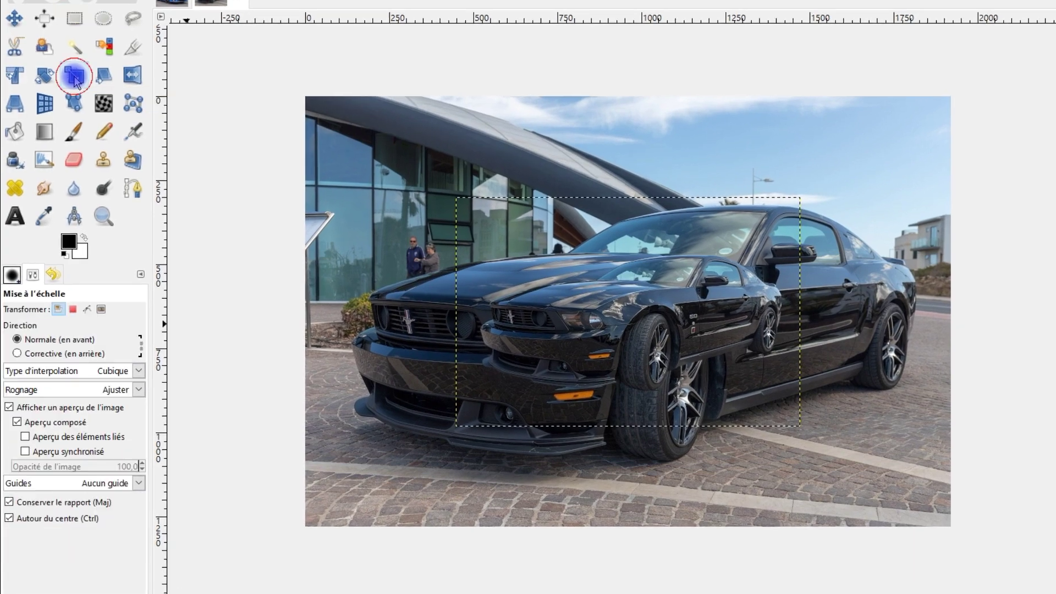
Scale the cut-out layer to 1920 × 1279 px with proportions kept, and check its alignment by toggling the original layer's visibility
{"action": "left_click", "coordinate": [62, 112]}
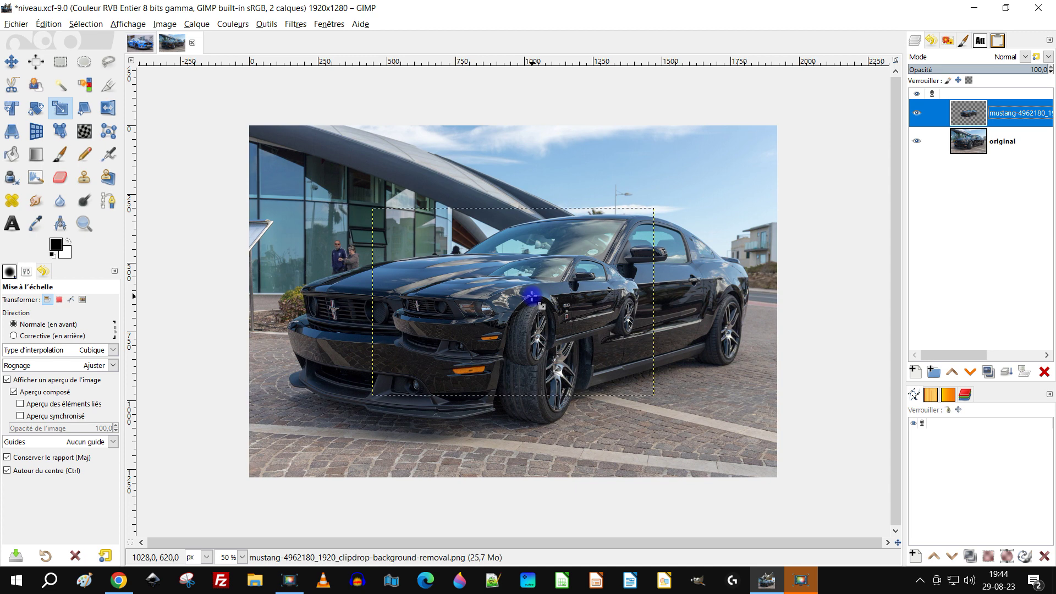
{"action": "left_click", "coordinate": [531, 296]}
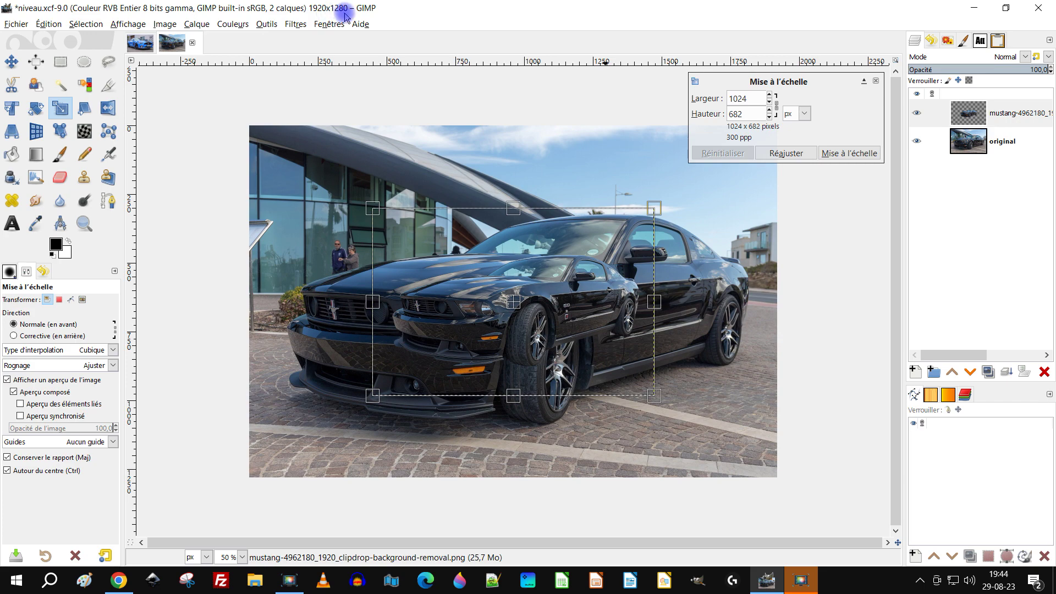
{"action": "double_click", "coordinate": [755, 100]}
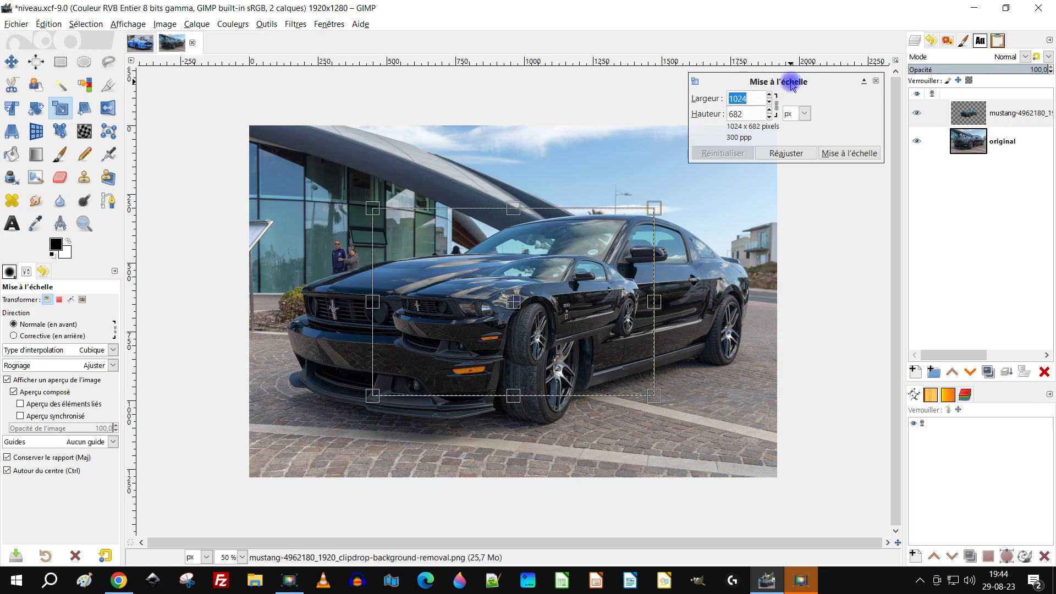
{"action": "type", "text": "192"}
{"action": "left_click", "coordinate": [750, 114]}
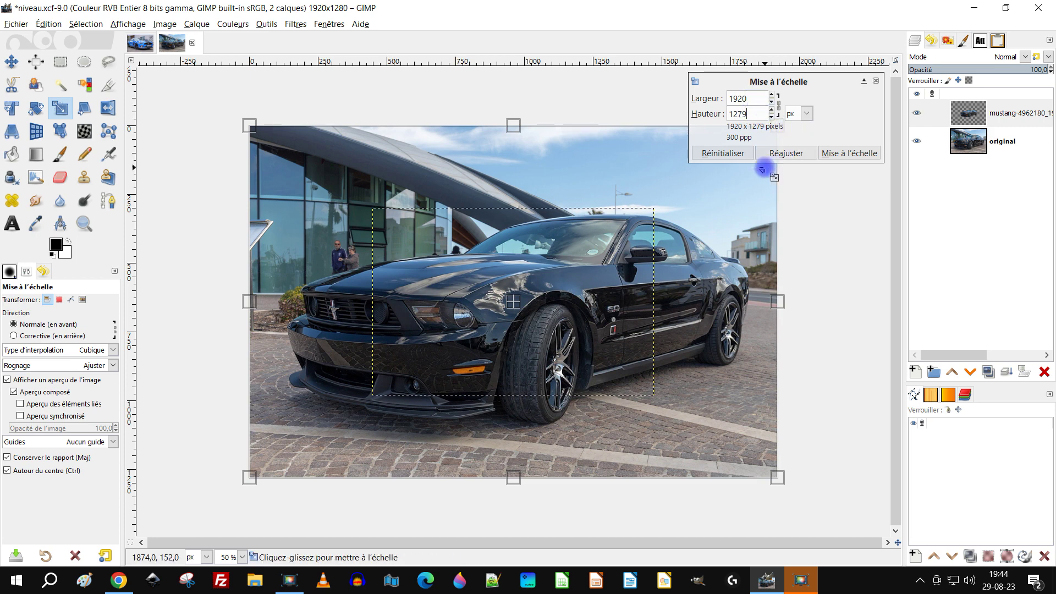
{"action": "left_click", "coordinate": [839, 153]}
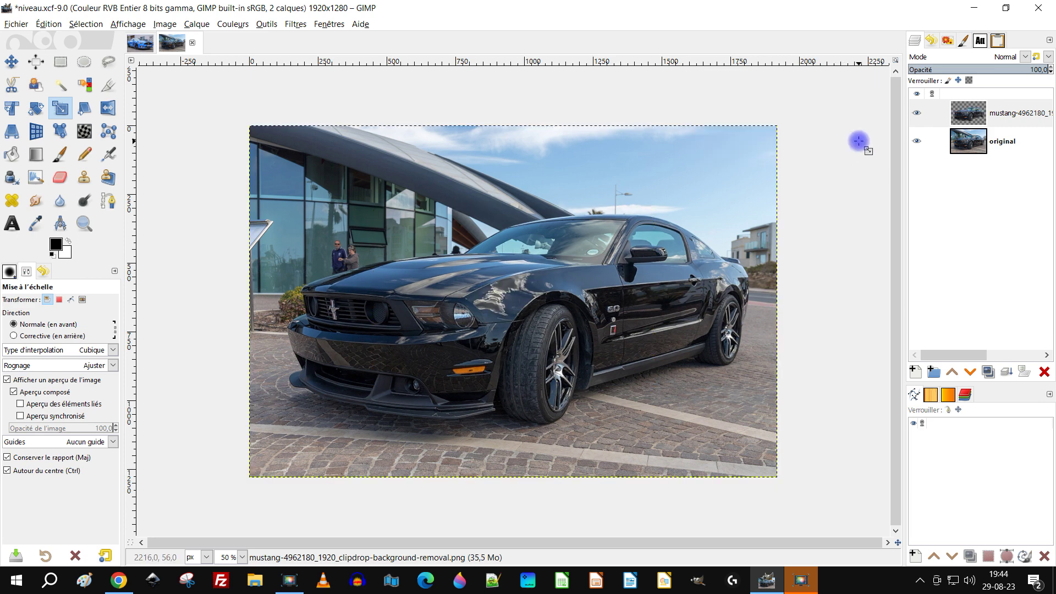
{"action": "left_click", "coordinate": [917, 141]}
{"action": "left_click", "coordinate": [917, 141]}
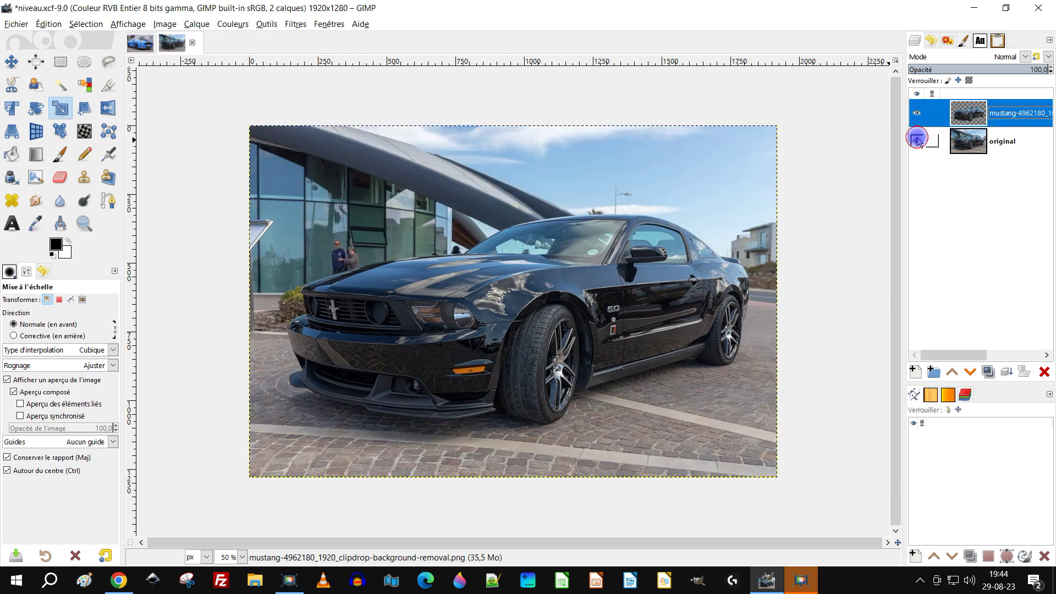
{"action": "left_click", "coordinate": [917, 140]}
{"action": "left_click", "coordinate": [917, 140]}
{"action": "left_click", "coordinate": [917, 141]}
{"action": "left_click", "coordinate": [917, 141]}
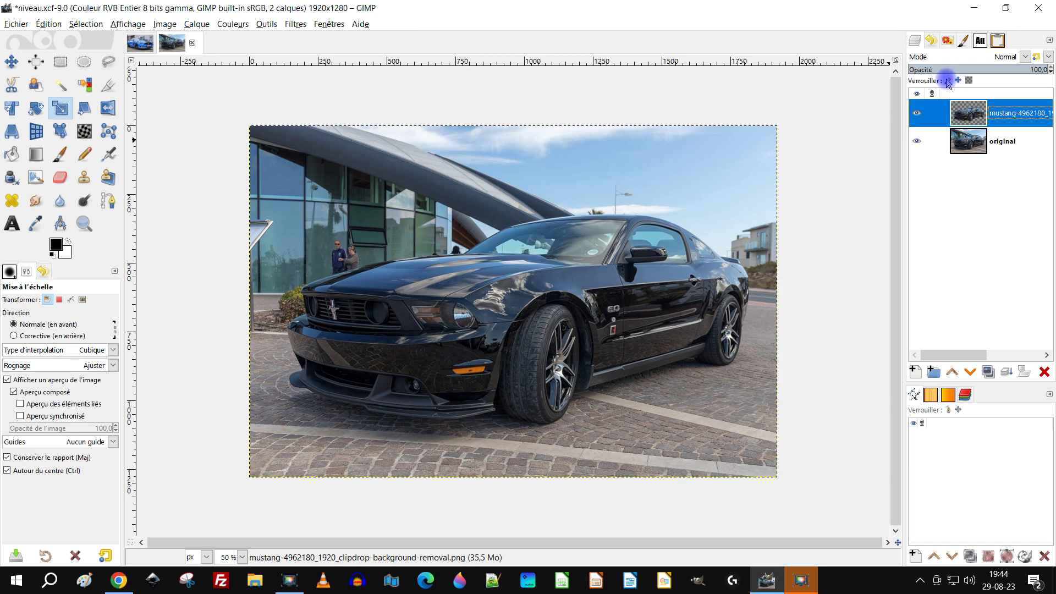
Rename the cut-out layer to modifié and inspect it with the original layer temporarily hidden
{"action": "left_click", "coordinate": [992, 119]}
{"action": "double_click", "coordinate": [1009, 114]}
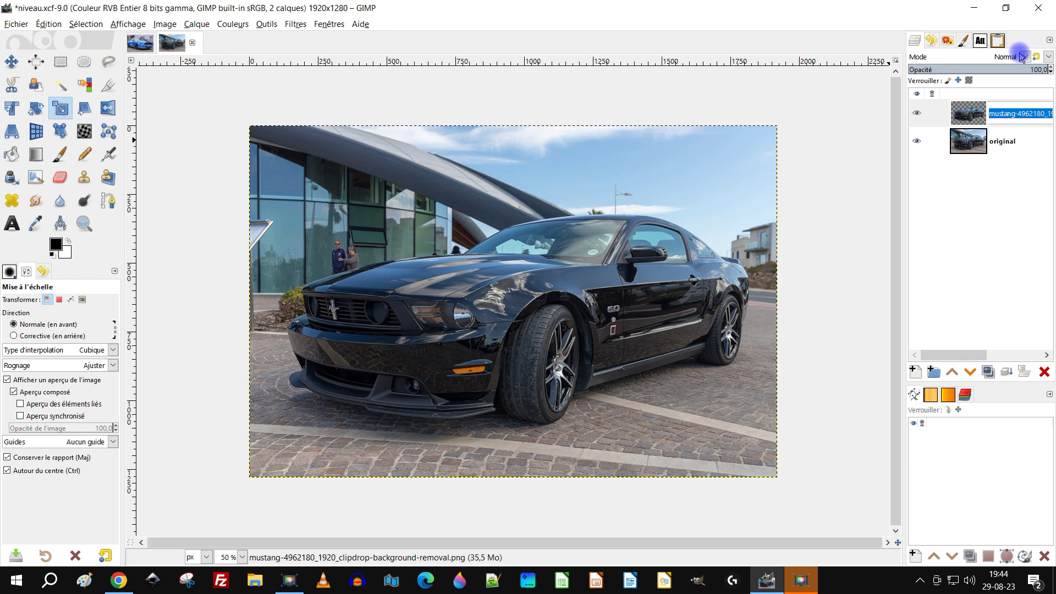
{"action": "type", "text": "car"}
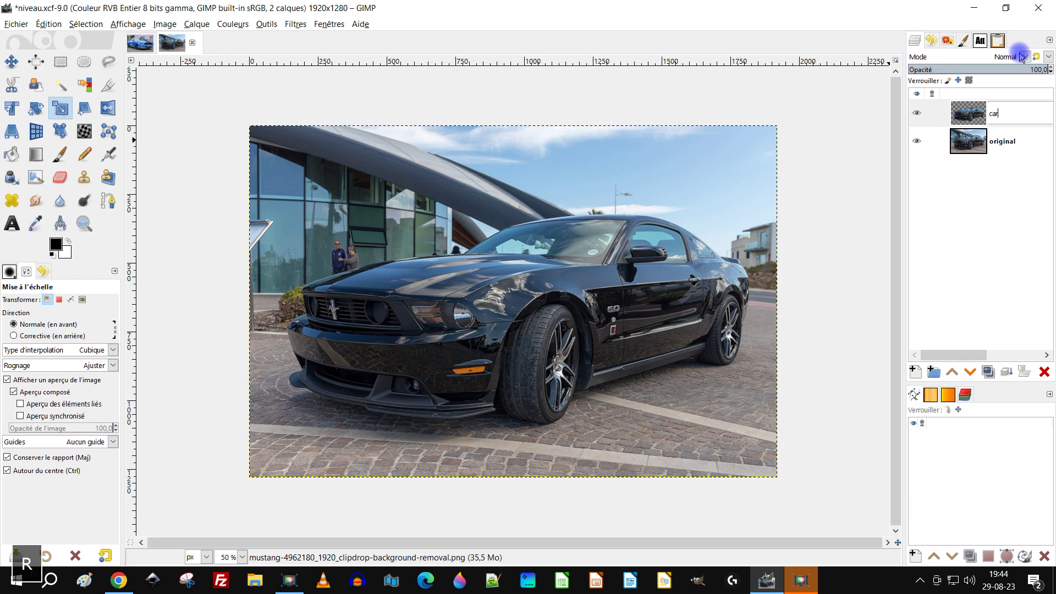
{"action": "key", "text": "BackSpace"}
{"action": "type", "text": "m"}
{"action": "key", "text": "Return"}
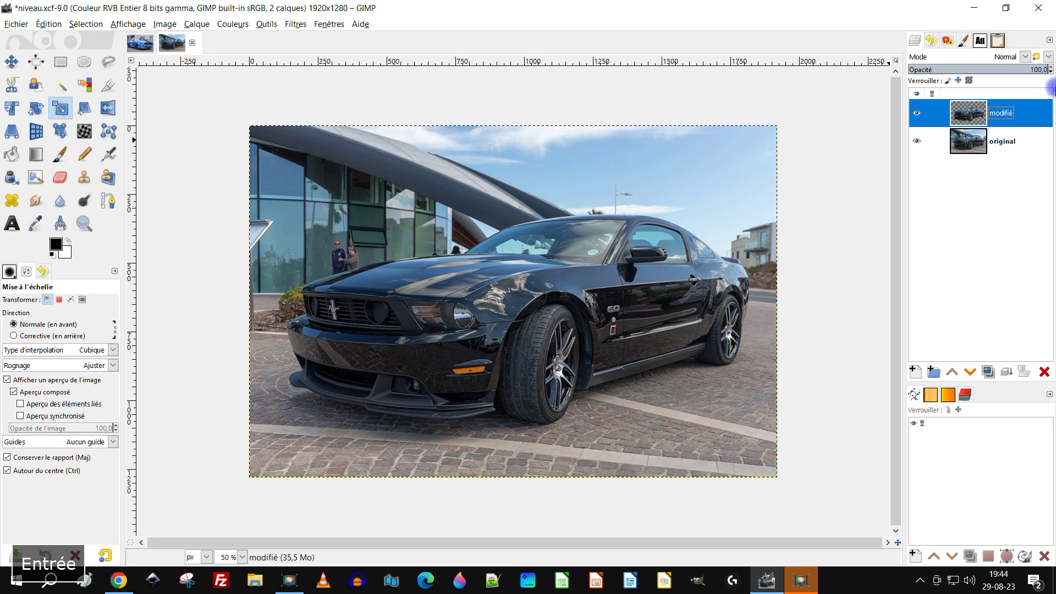
{"action": "left_click", "coordinate": [915, 143]}
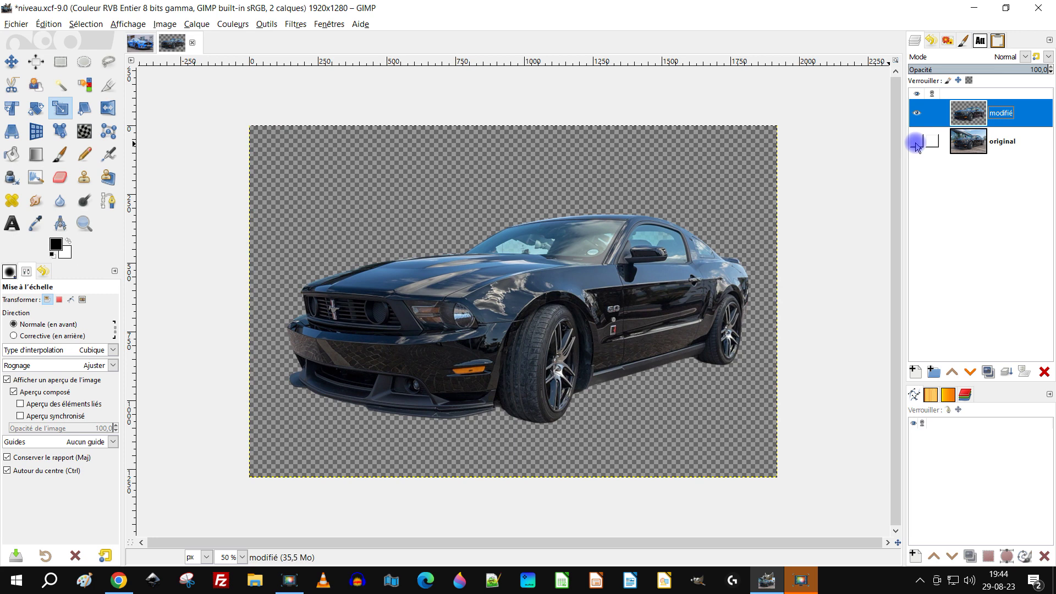
{"action": "scroll", "coordinate": [742, 239], "scroll_direction": "right", "scroll_amount": 2}
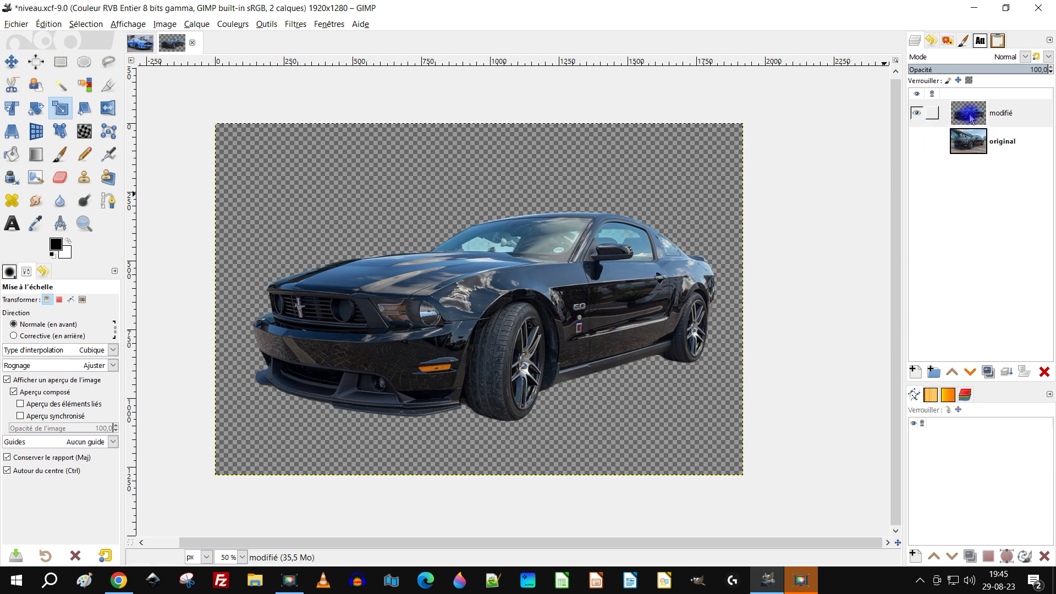
{"action": "left_click", "coordinate": [916, 141]}
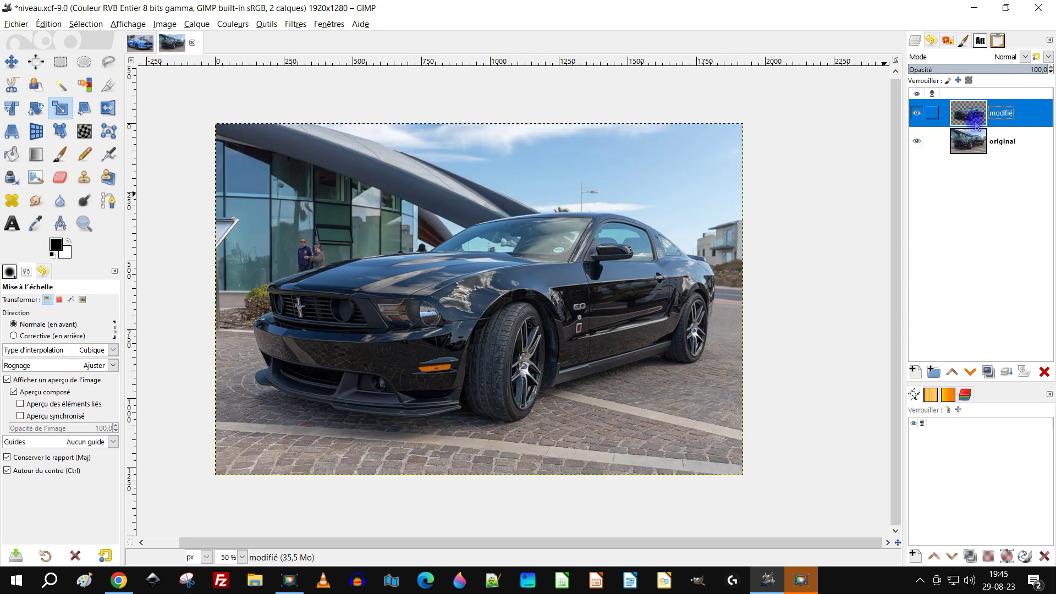
Create a layer group above the existing layers and move the modifié layer into it
{"action": "left_click", "coordinate": [933, 372]}
{"action": "double_click", "coordinate": [1002, 113]}
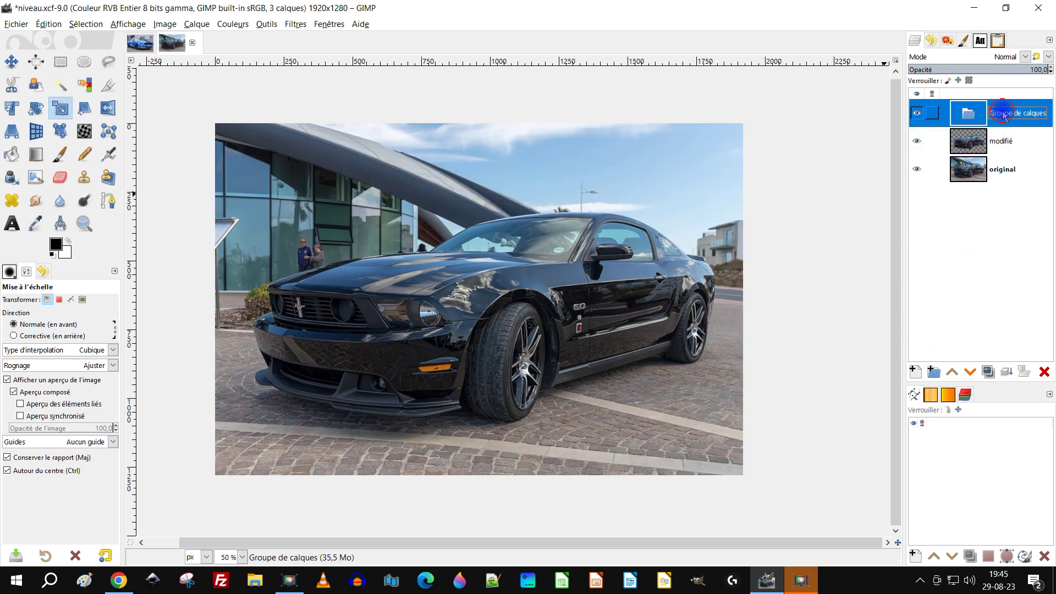
{"action": "left_click", "coordinate": [973, 139]}
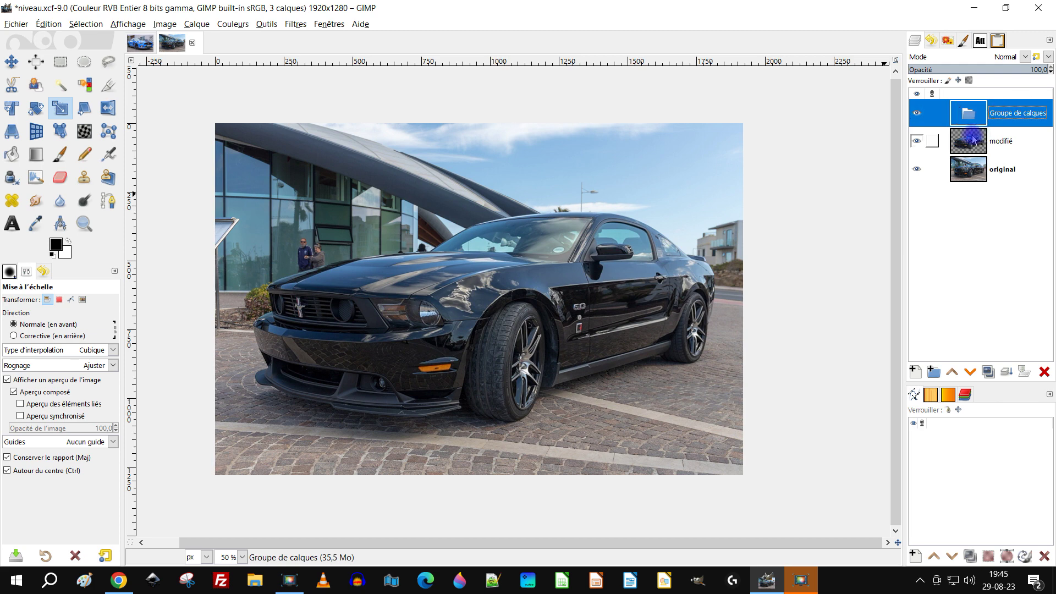
{"action": "left_click_drag", "start_coordinate": [972, 142], "coordinate": [974, 118]}
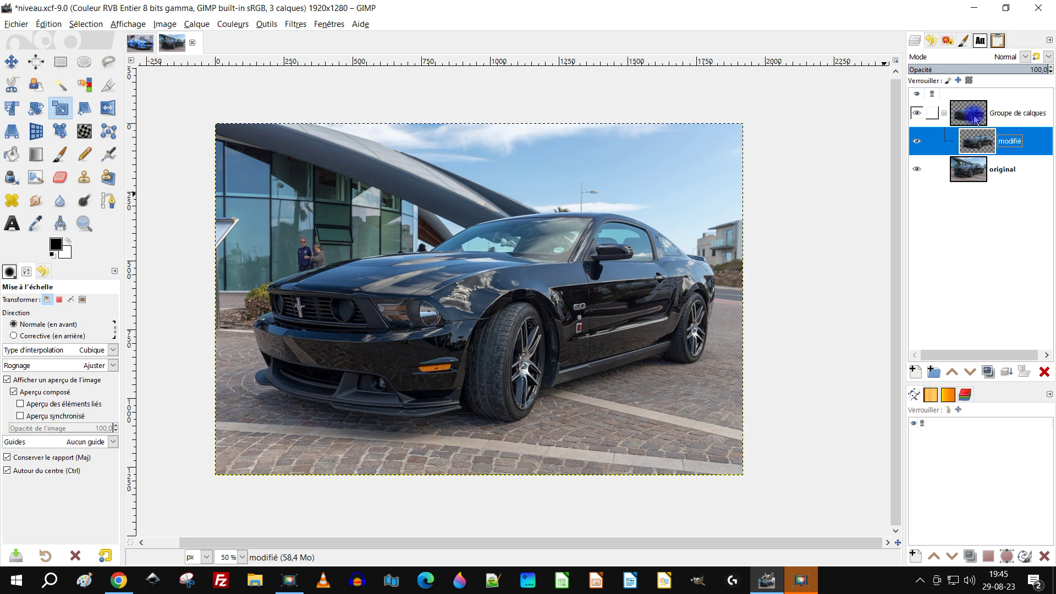
Convert the modifié layer's alpha to a selection around the car and check the outline with the original layer temporarily hidden
{"action": "left_click", "coordinate": [984, 143]}
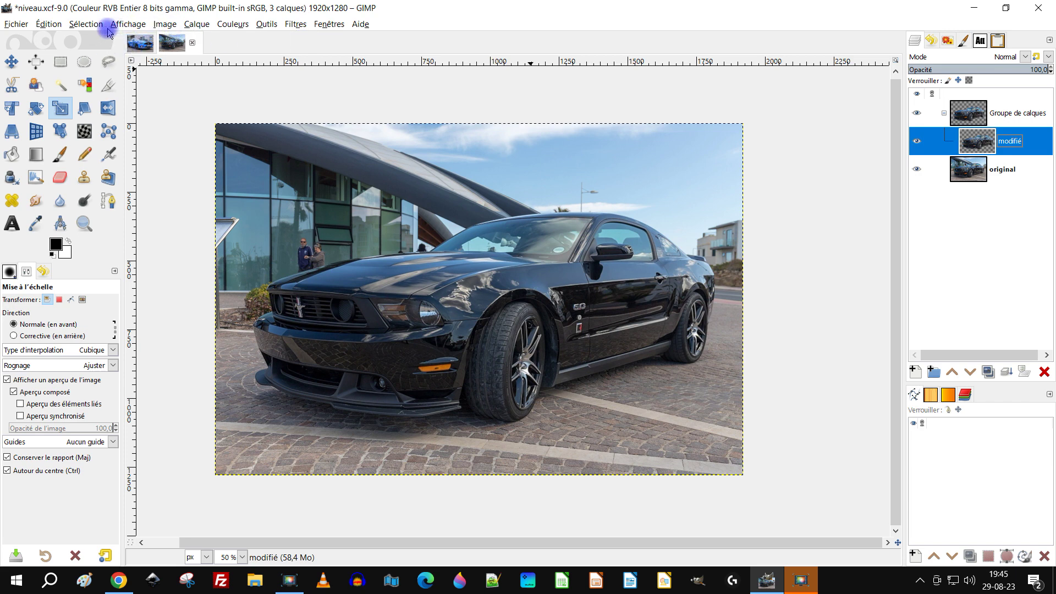
{"action": "left_click", "coordinate": [191, 25]}
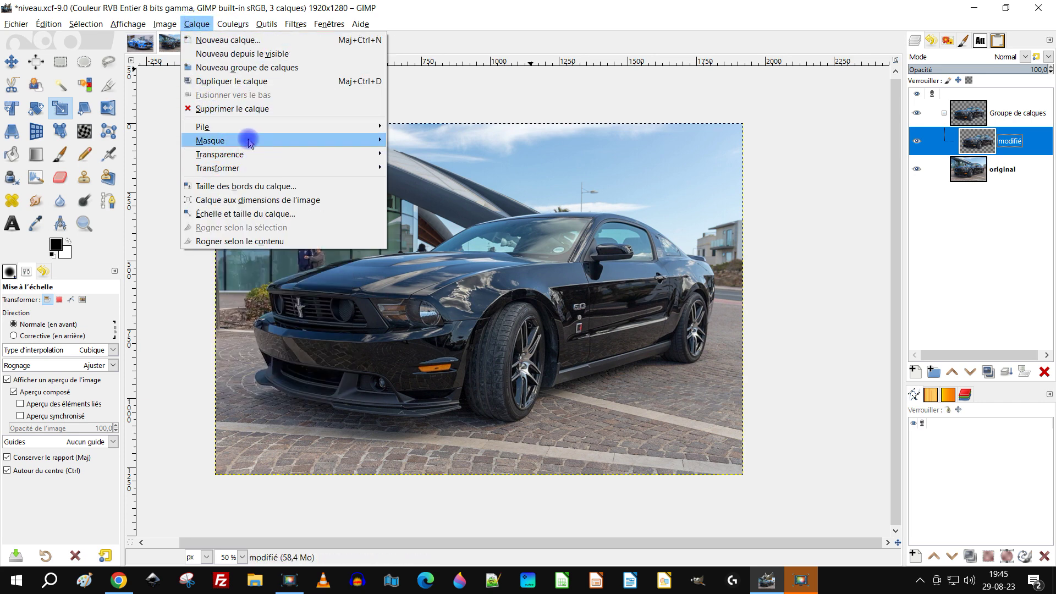
{"action": "mouse_move", "coordinate": [250, 142]}
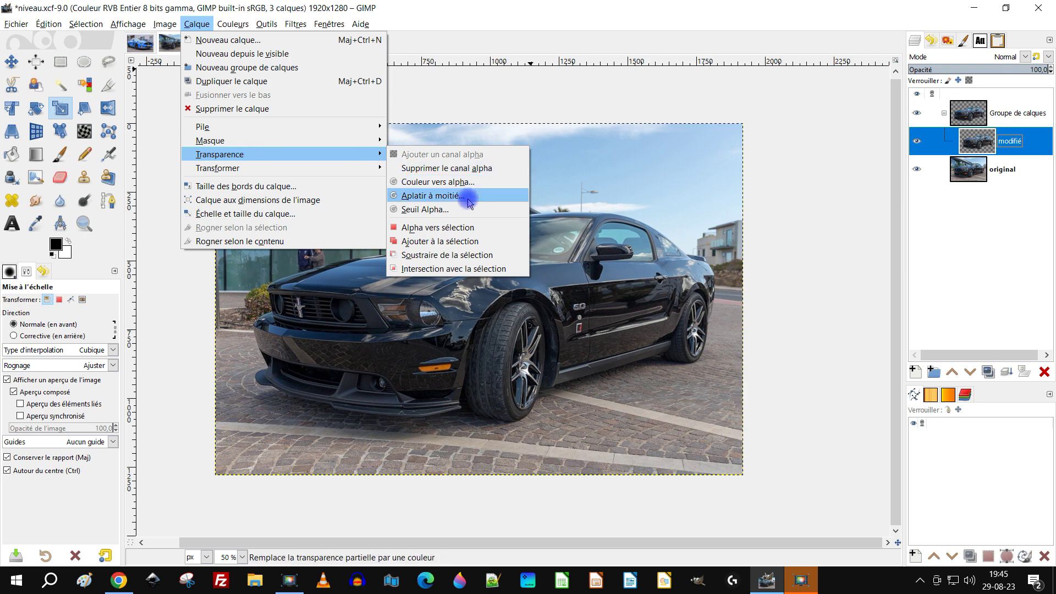
{"action": "left_click", "coordinate": [448, 228]}
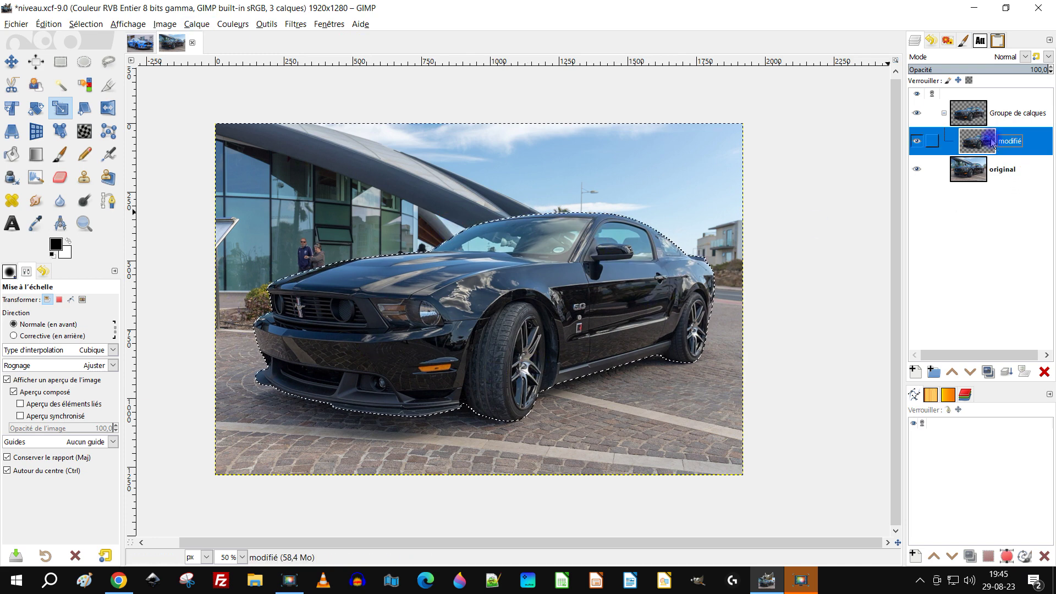
{"action": "left_click", "coordinate": [917, 170]}
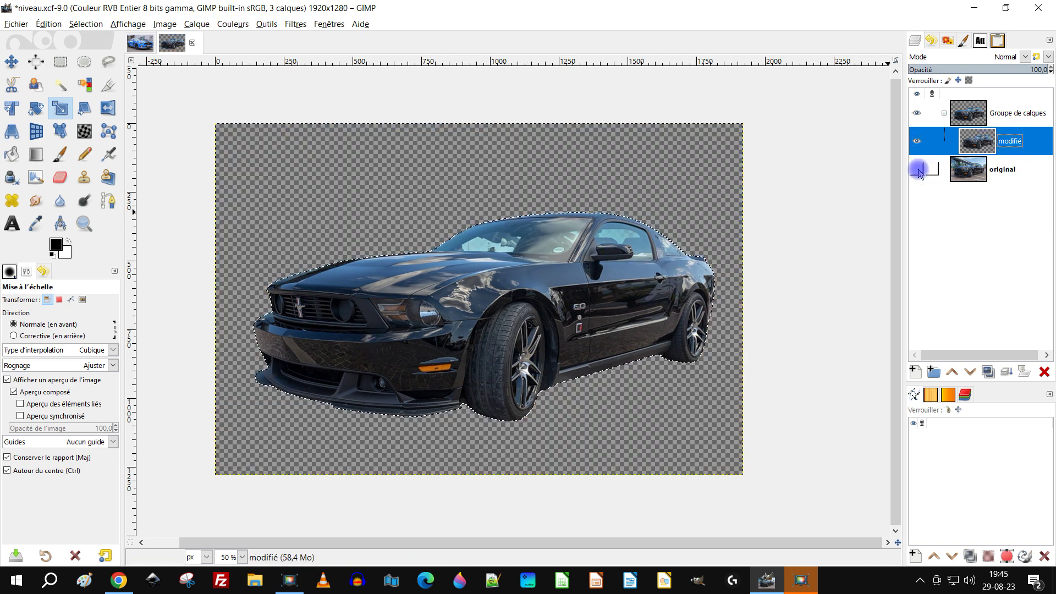
{"action": "left_click", "coordinate": [917, 170]}
Add a layer mask to the layer group, initialised from the current selection around the car
{"action": "left_click", "coordinate": [967, 148]}
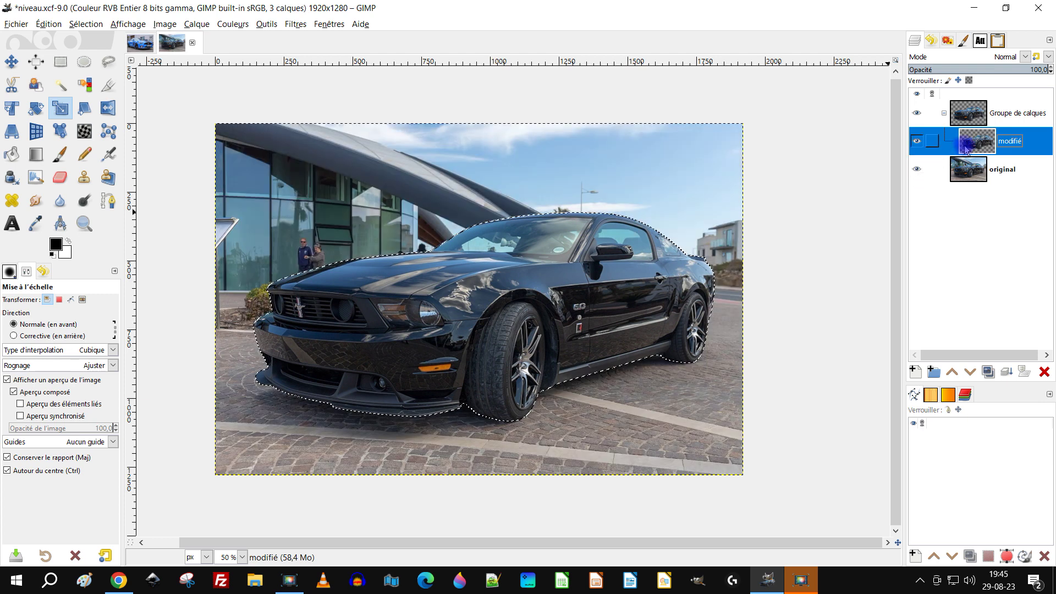
{"action": "left_click", "coordinate": [972, 118]}
{"action": "left_click", "coordinate": [972, 117]}
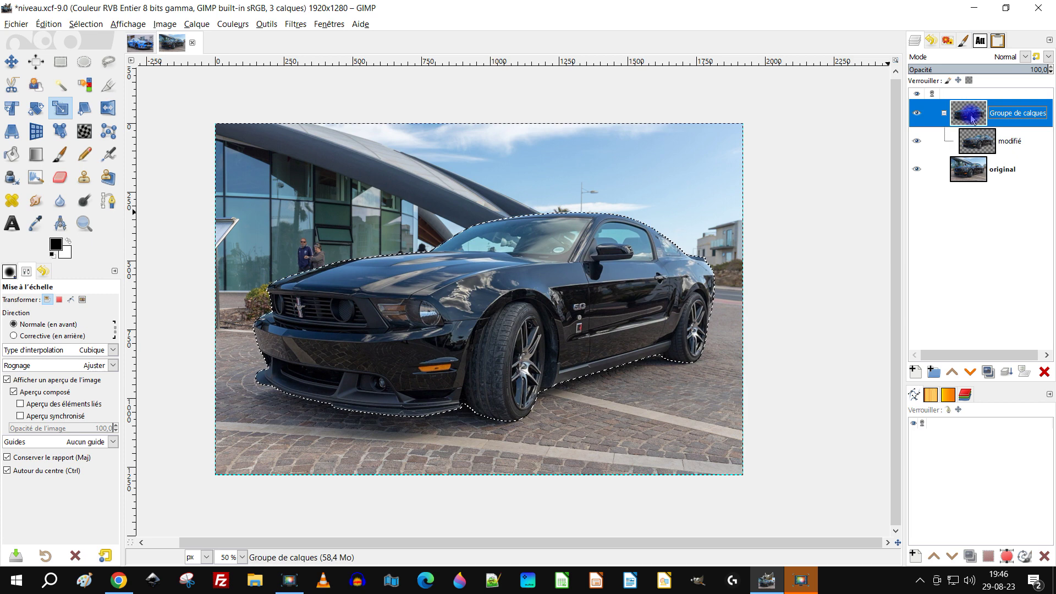
{"action": "right_click", "coordinate": [972, 117]}
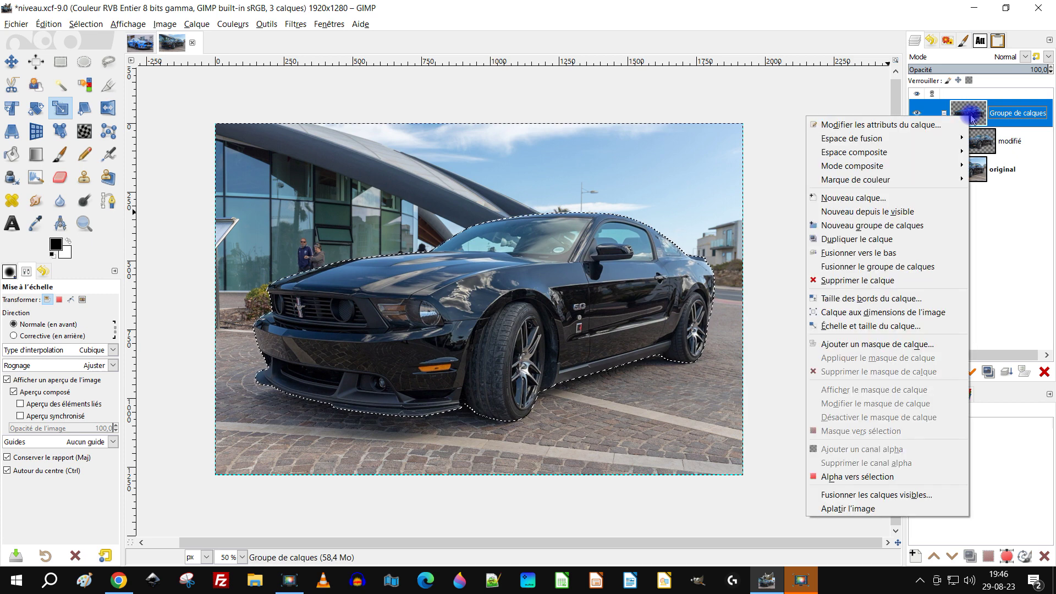
{"action": "left_click", "coordinate": [885, 345]}
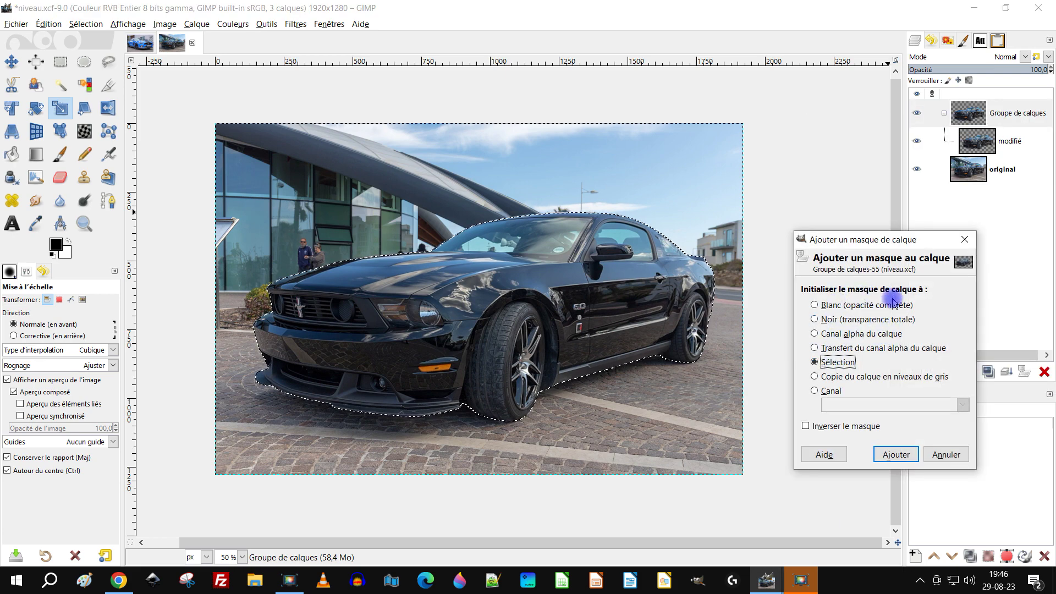
{"action": "left_click", "coordinate": [895, 454]}
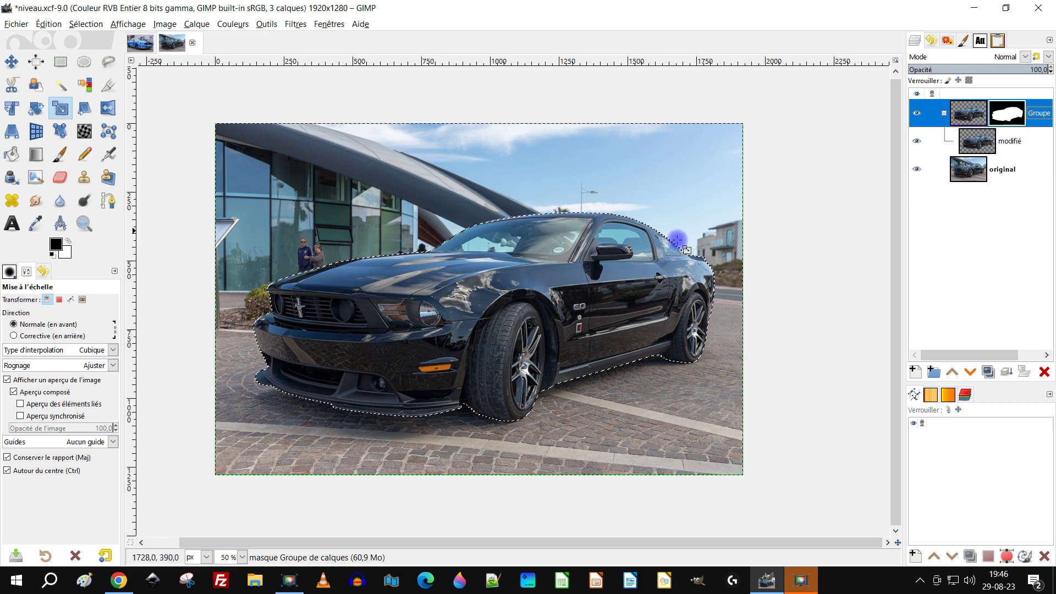
With Free Select in subtract mode, outline the windshield from its front corner at the hood up along the far pillar
{"action": "scroll", "coordinate": [506, 244], "scroll_direction": "up", "scroll_amount": 3}
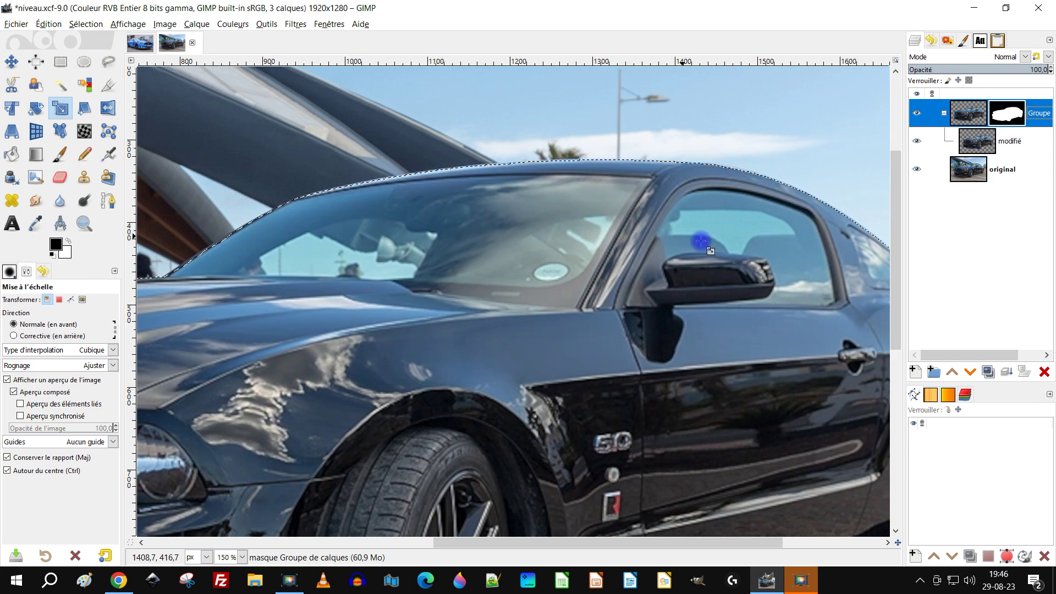
{"action": "scroll", "coordinate": [795, 245], "scroll_direction": "down", "scroll_amount": 3}
{"action": "scroll", "coordinate": [589, 313], "scroll_direction": "up", "scroll_amount": 2}
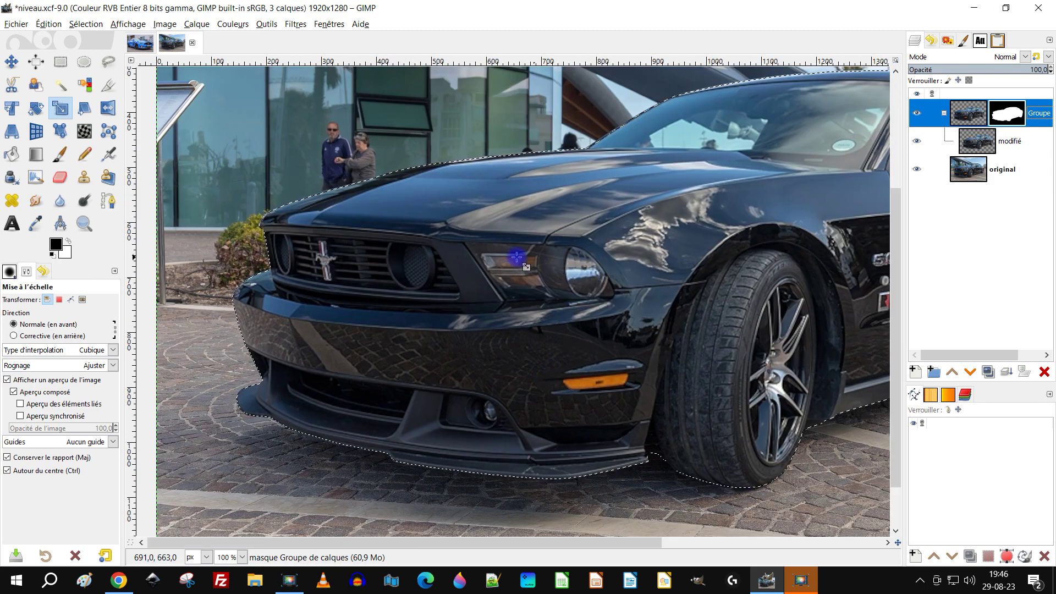
{"action": "left_click", "coordinate": [107, 64]}
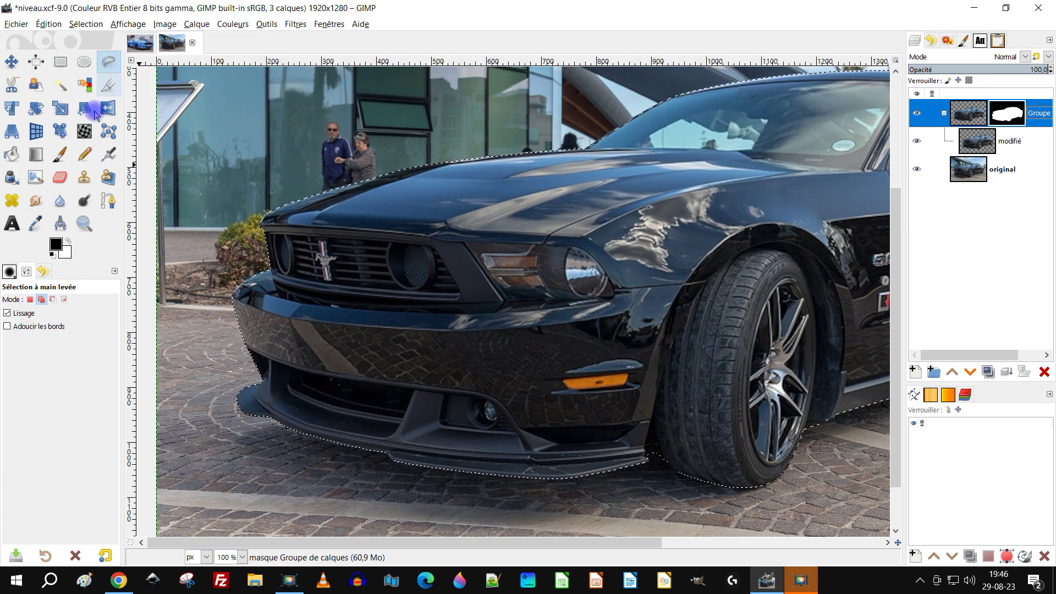
{"action": "left_click", "coordinate": [53, 300]}
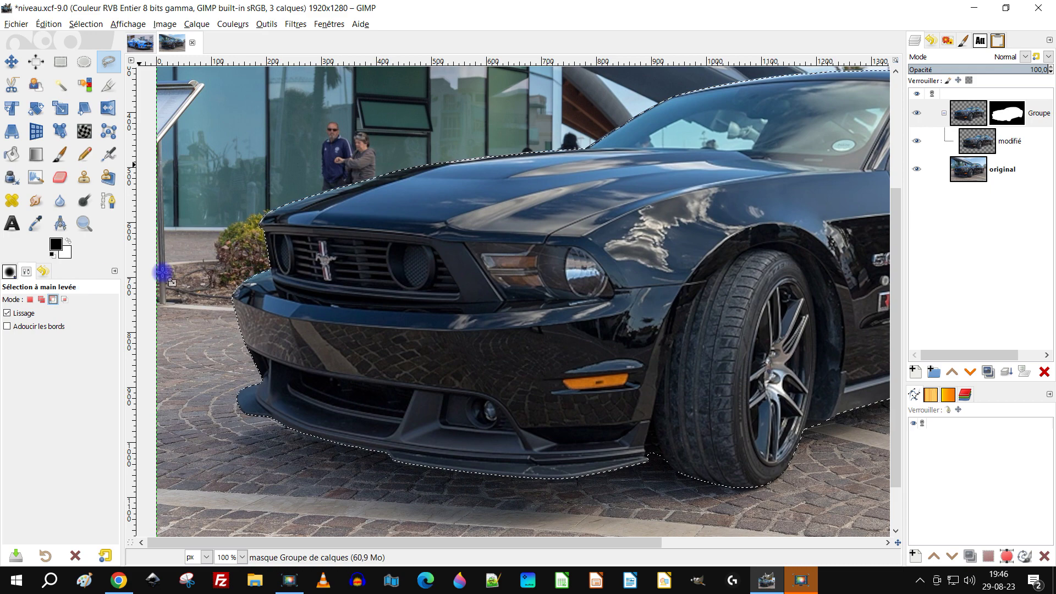
{"action": "scroll", "coordinate": [603, 160], "scroll_direction": "up", "scroll_amount": 3}
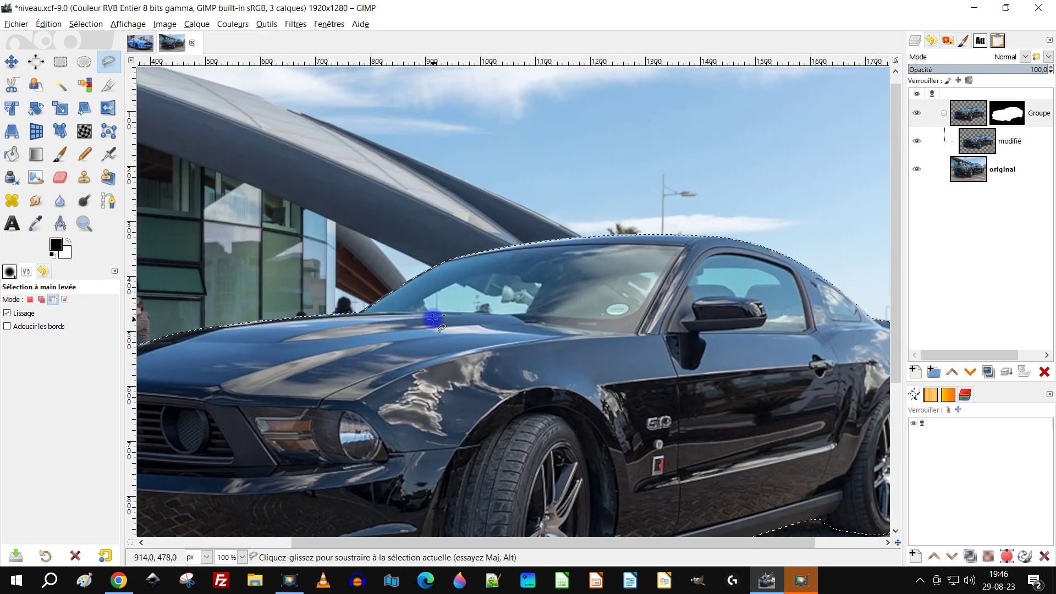
{"action": "scroll", "coordinate": [236, 308], "scroll_direction": "up", "scroll_amount": 2}
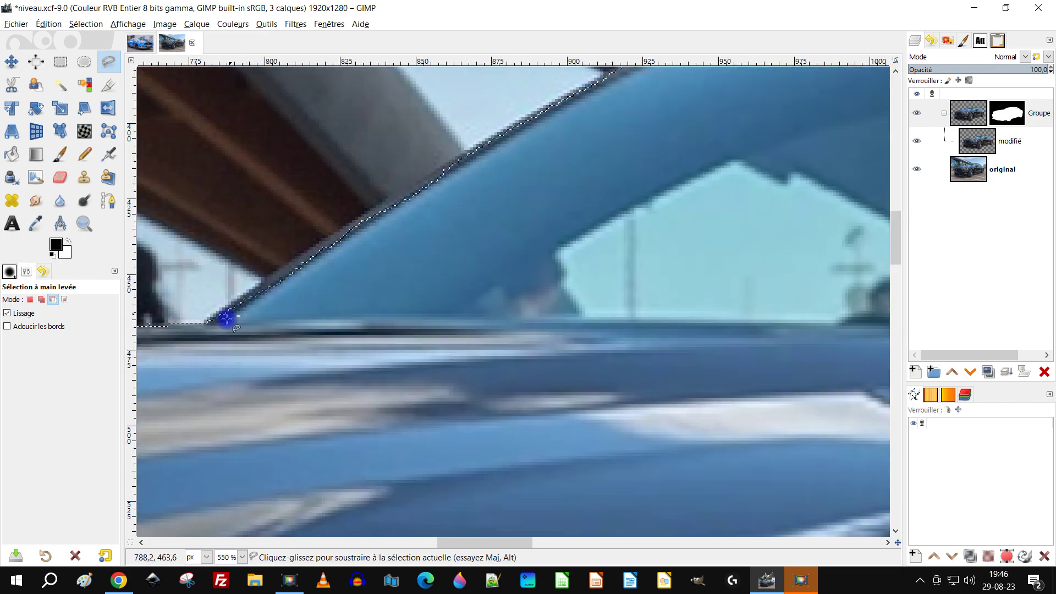
{"action": "left_click", "coordinate": [221, 324]}
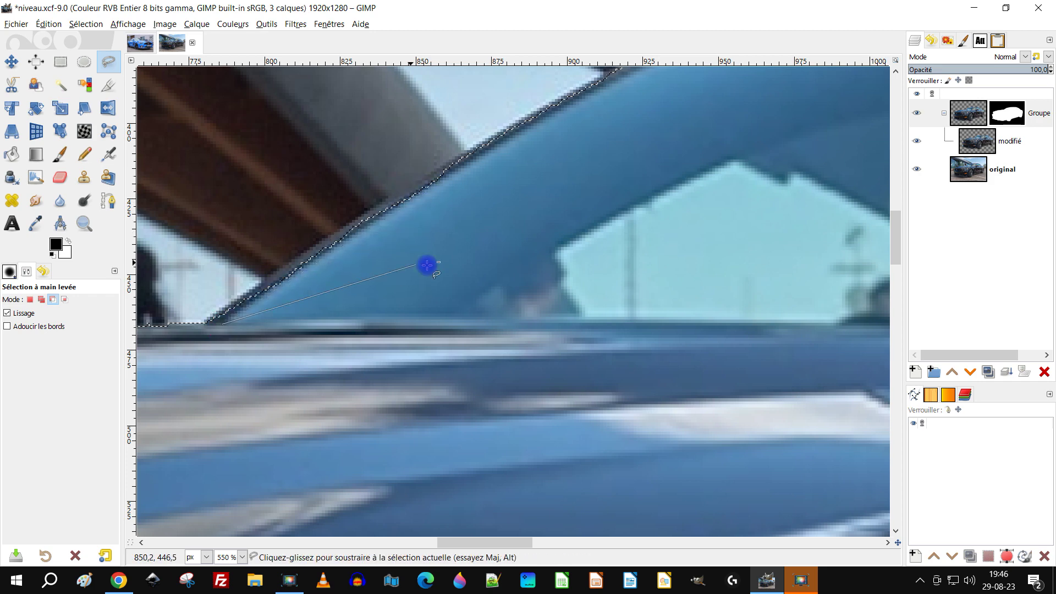
{"action": "scroll", "coordinate": [573, 205], "scroll_direction": "up", "scroll_amount": 3}
{"action": "scroll", "coordinate": [525, 318], "scroll_direction": "right", "scroll_amount": 1}
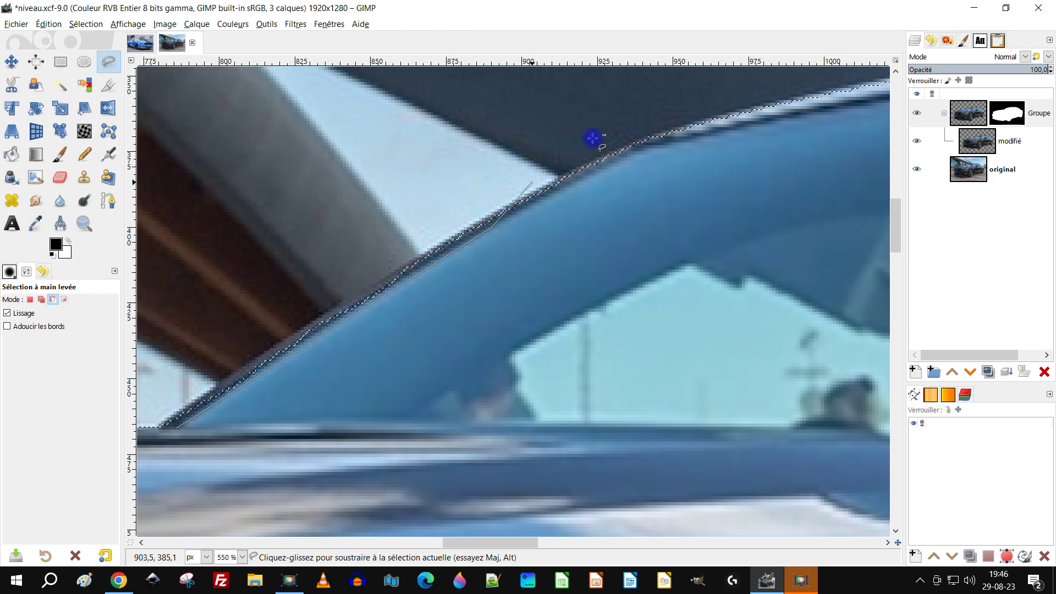
{"action": "left_click", "coordinate": [651, 145]}
{"action": "left_click_drag", "start_coordinate": [750, 232], "coordinate": [334, 358]}
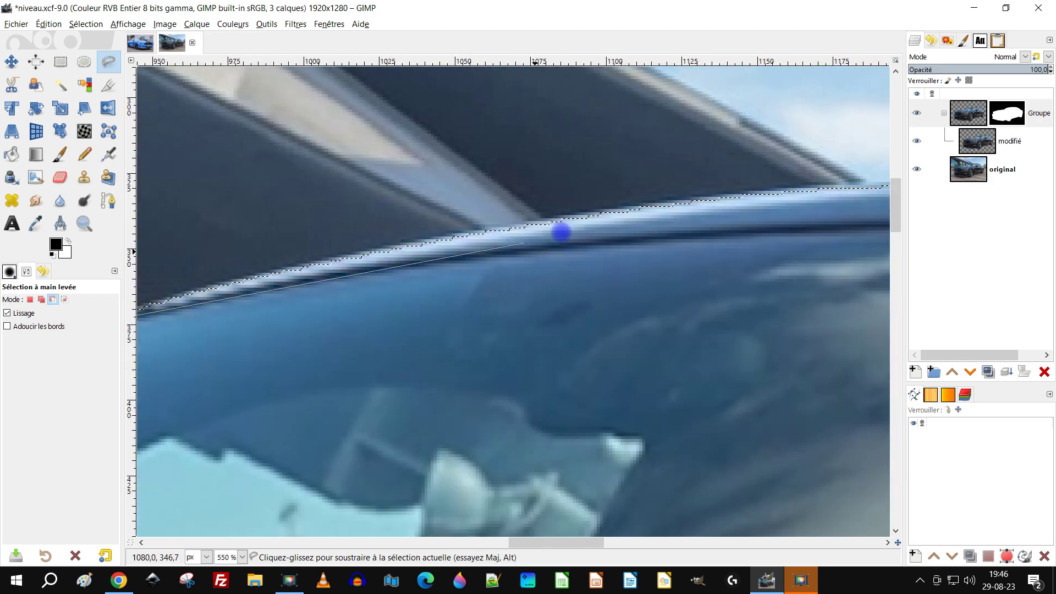
Continue the windshield outline along the lower edge of the roof to the upper corner beside the side window
{"action": "left_click", "coordinate": [324, 275]}
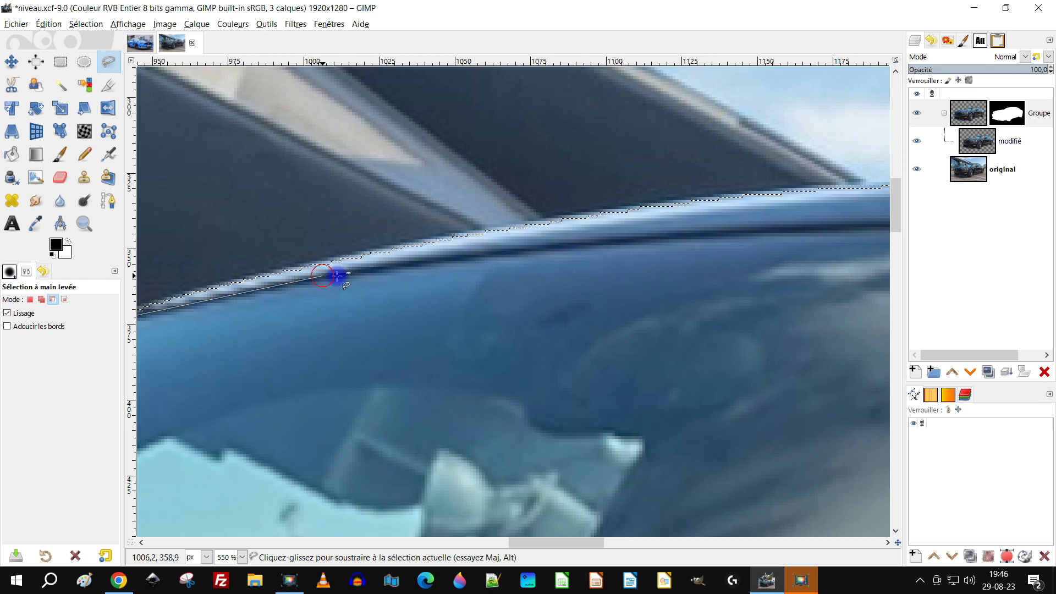
{"action": "left_click", "coordinate": [630, 242]}
{"action": "left_click_drag", "start_coordinate": [658, 242], "coordinate": [250, 394]}
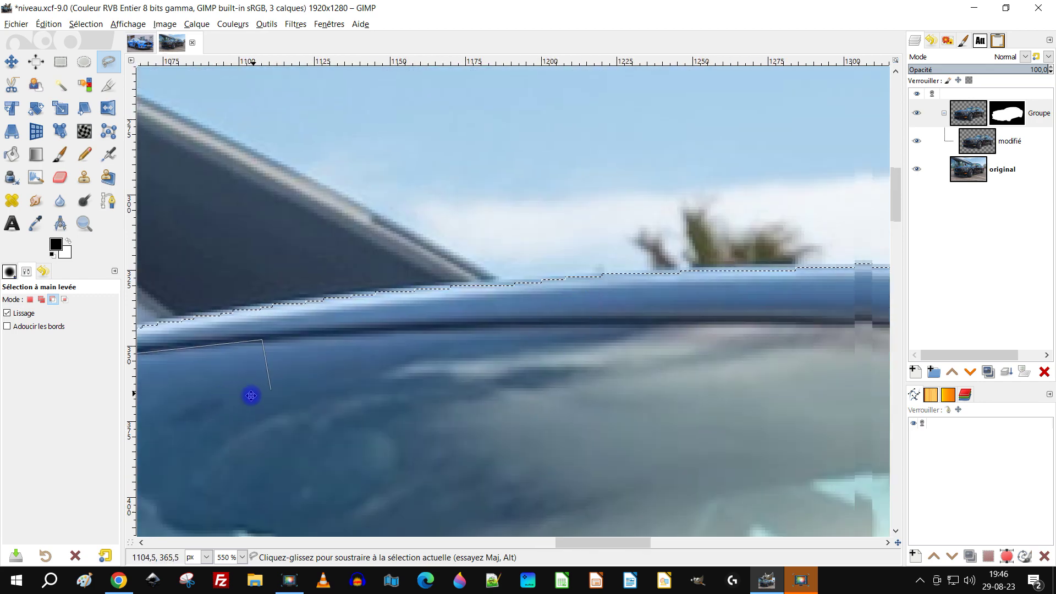
{"action": "left_click", "coordinate": [628, 323]}
{"action": "scroll", "coordinate": [628, 323], "scroll_direction": "down", "scroll_amount": 3}
{"action": "scroll", "coordinate": [628, 323], "scroll_direction": "right", "scroll_amount": 4}
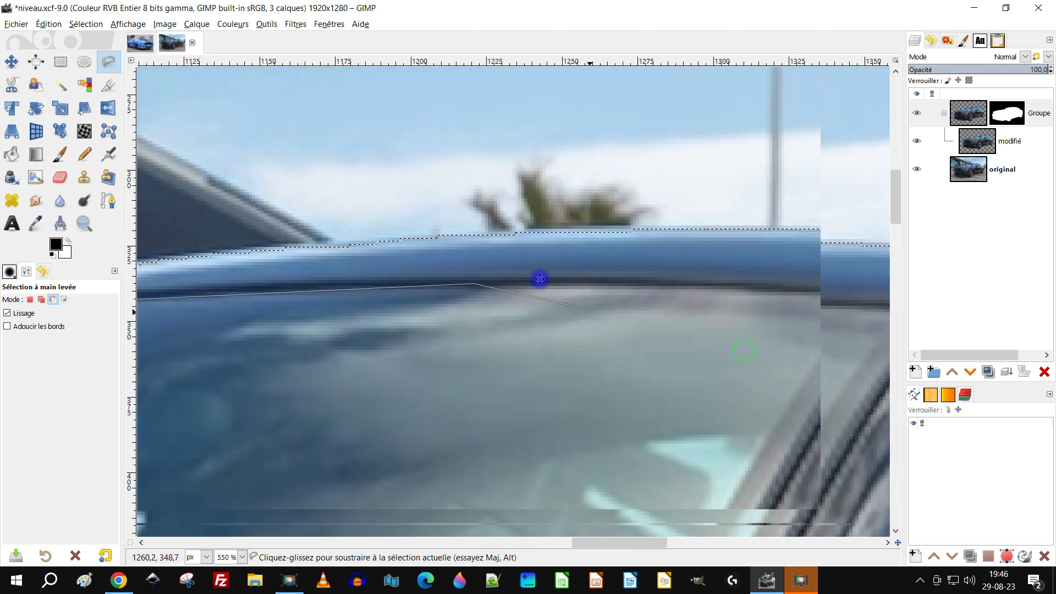
{"action": "left_click", "coordinate": [670, 215]}
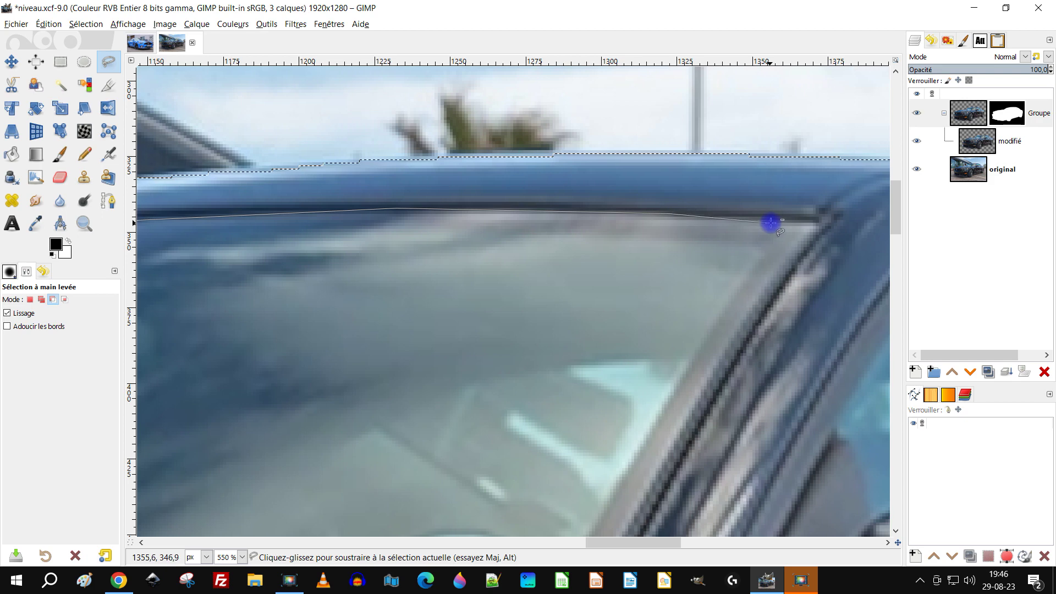
{"action": "left_click", "coordinate": [819, 221]}
Extend the windshield outline down the near pillar to the lower corner at the base of the glass
{"action": "scroll", "coordinate": [597, 436], "scroll_direction": "down", "scroll_amount": 3}
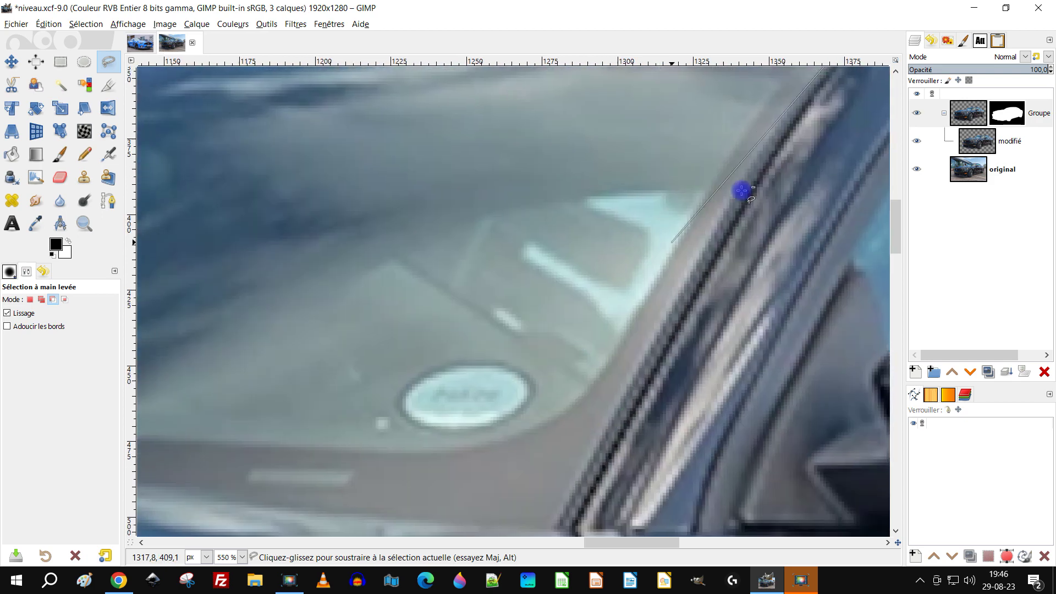
{"action": "scroll", "coordinate": [742, 188], "scroll_direction": "up", "scroll_amount": 3}
{"action": "scroll", "coordinate": [743, 189], "scroll_direction": "right", "scroll_amount": 3}
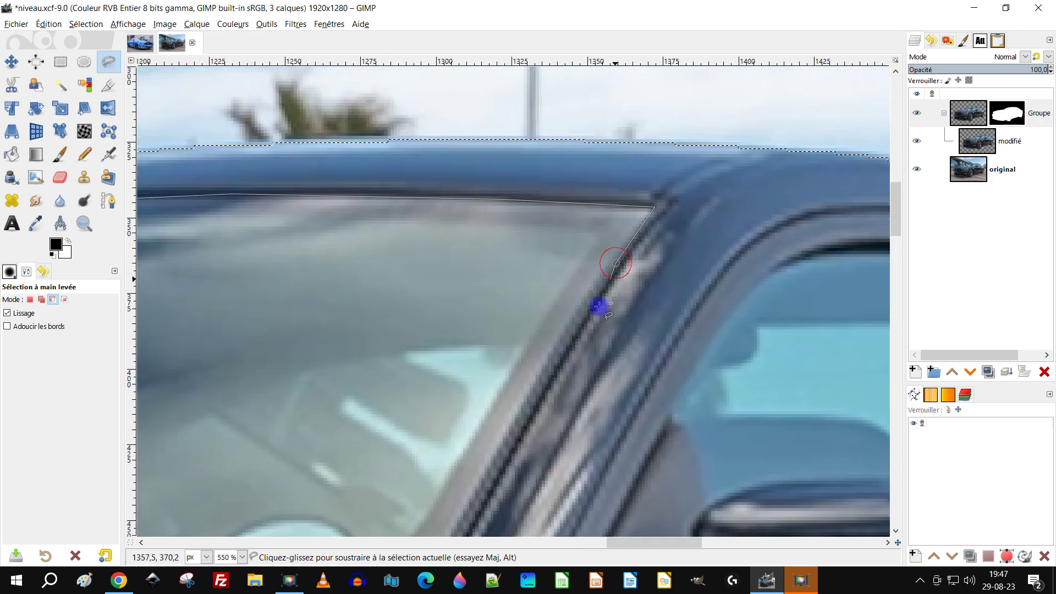
{"action": "scroll", "coordinate": [599, 306], "scroll_direction": "down", "scroll_amount": 3}
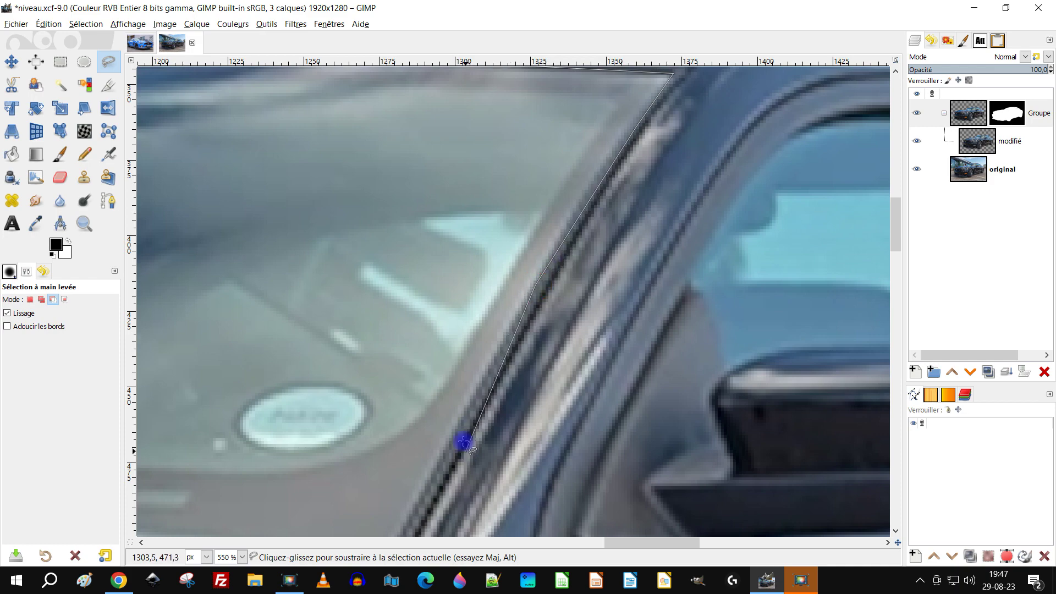
{"action": "scroll", "coordinate": [462, 440], "scroll_direction": "down", "scroll_amount": 3}
{"action": "scroll", "coordinate": [462, 440], "scroll_direction": "left", "scroll_amount": 1}
{"action": "scroll", "coordinate": [484, 308], "scroll_direction": "down", "scroll_amount": 3}
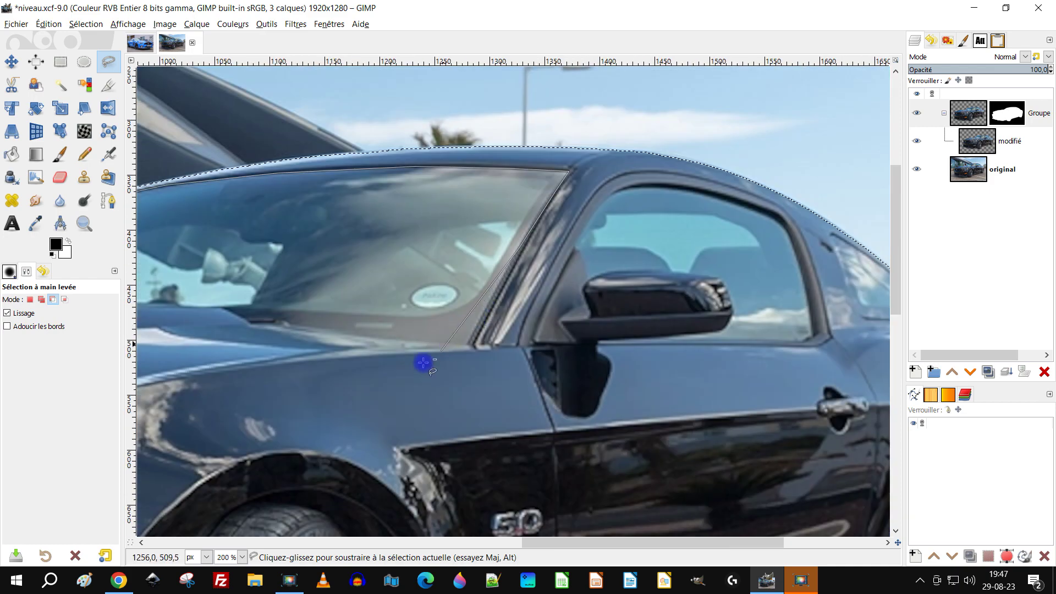
{"action": "scroll", "coordinate": [437, 354], "scroll_direction": "up", "scroll_amount": 2}
{"action": "scroll", "coordinate": [496, 302], "scroll_direction": "up", "scroll_amount": 5}
{"action": "scroll", "coordinate": [497, 302], "scroll_direction": "right", "scroll_amount": 1}
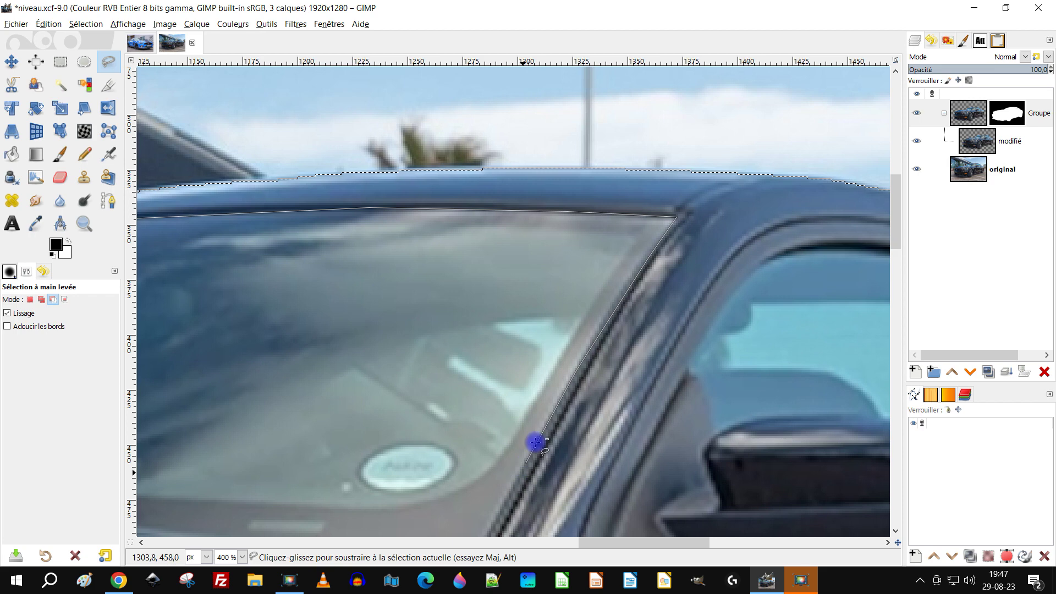
{"action": "scroll", "coordinate": [459, 503], "scroll_direction": "down", "scroll_amount": 3}
{"action": "scroll", "coordinate": [458, 503], "scroll_direction": "left", "scroll_amount": 5}
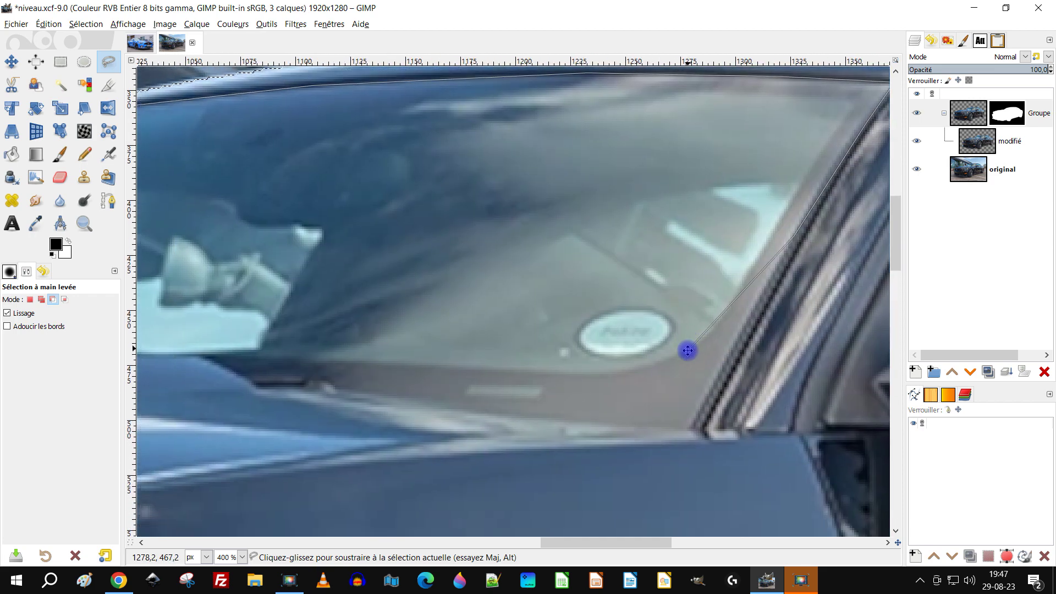
{"action": "left_click", "coordinate": [684, 425]}
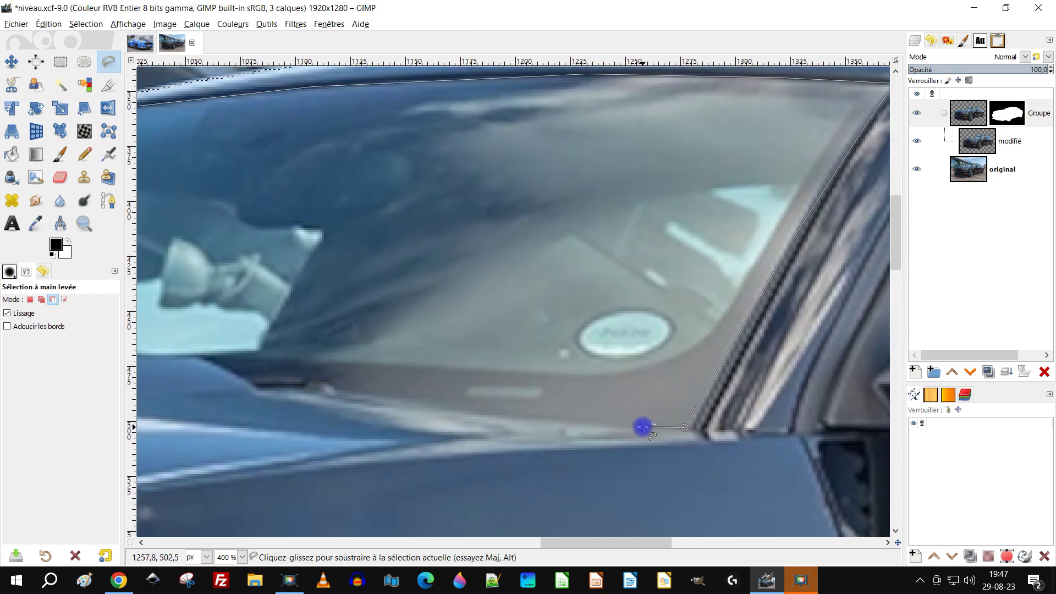
Trace the windshield's lower edge back along the hood, close the outline and subtract the windshield from the car selection
{"action": "left_click", "coordinate": [412, 411]}
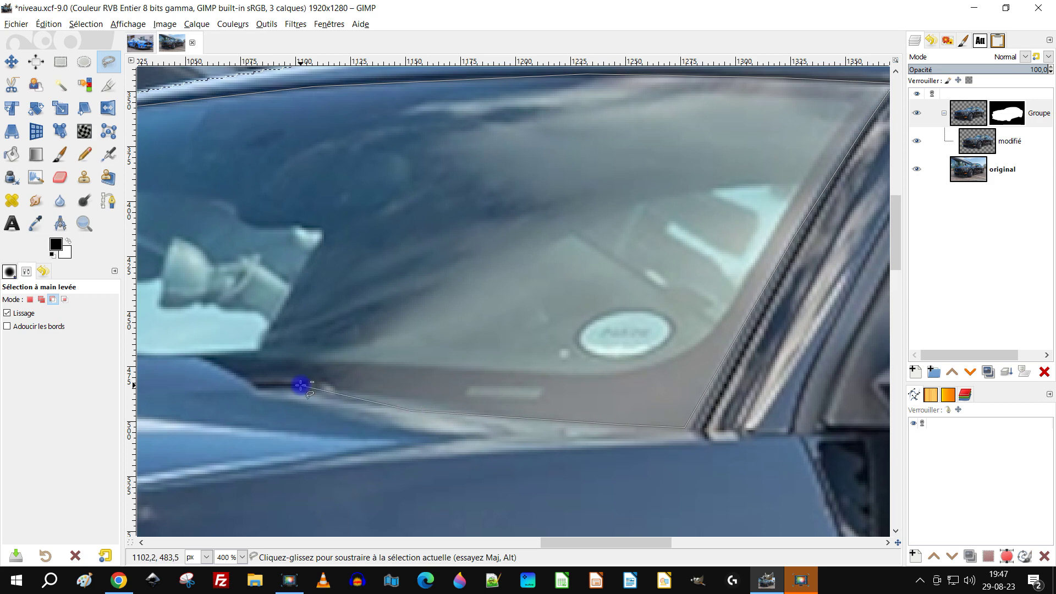
{"action": "left_click", "coordinate": [324, 385]}
{"action": "left_click", "coordinate": [248, 378]}
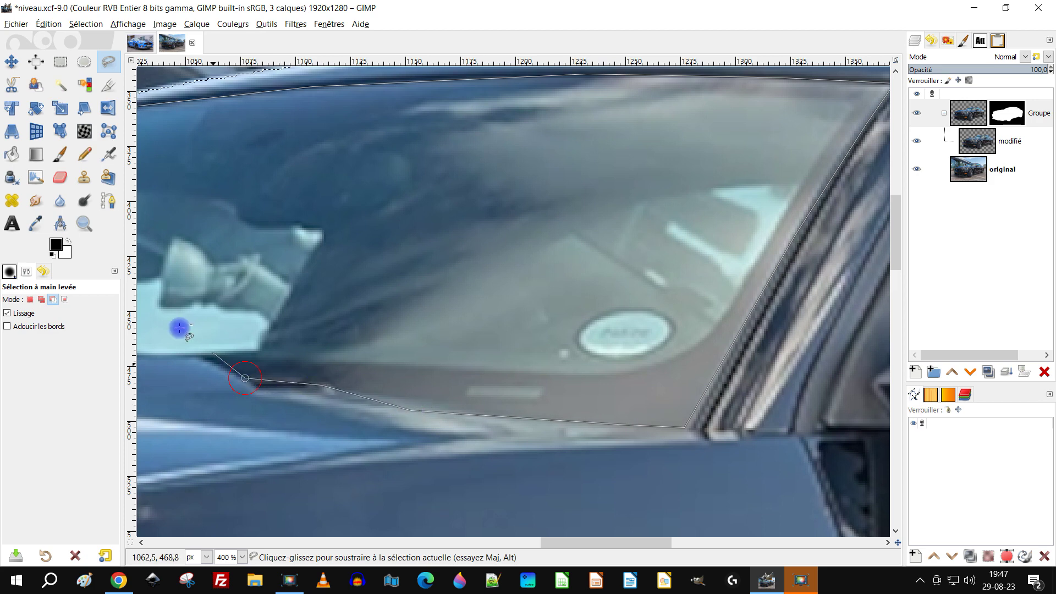
{"action": "scroll", "coordinate": [219, 358], "scroll_direction": "left", "scroll_amount": 8}
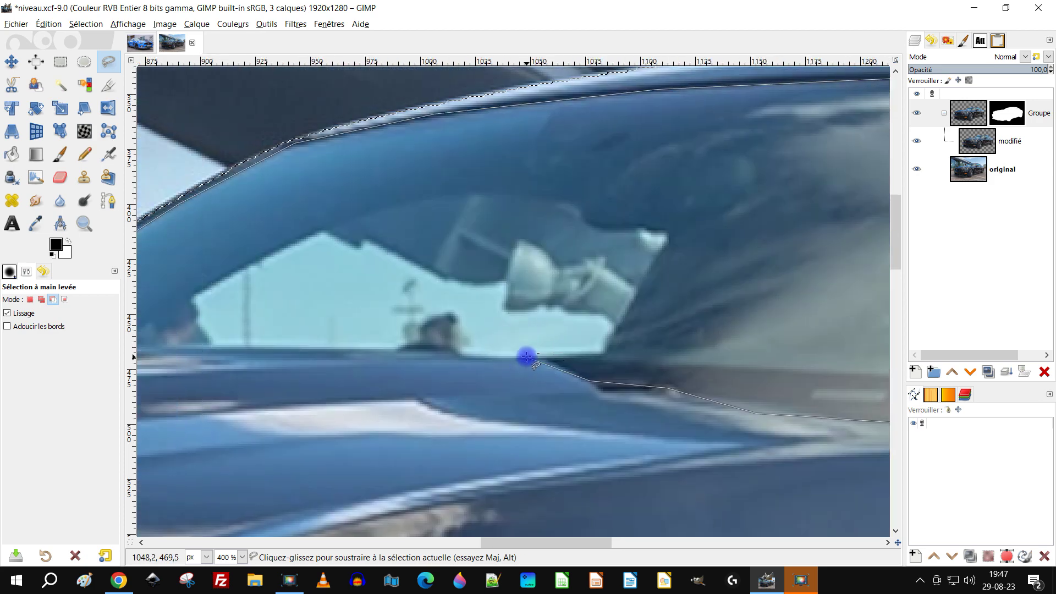
{"action": "left_click", "coordinate": [294, 344]}
{"action": "scroll", "coordinate": [231, 349], "scroll_direction": "left", "scroll_amount": 11}
{"action": "scroll", "coordinate": [731, 328], "scroll_direction": "right", "scroll_amount": 1}
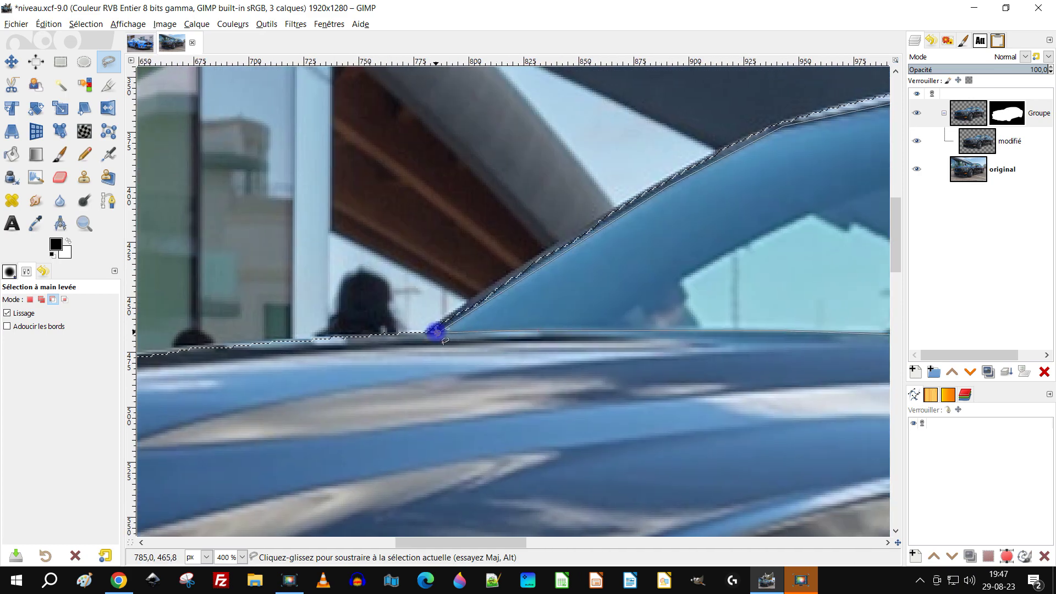
{"action": "scroll", "coordinate": [561, 307], "scroll_direction": "down", "scroll_amount": 4}
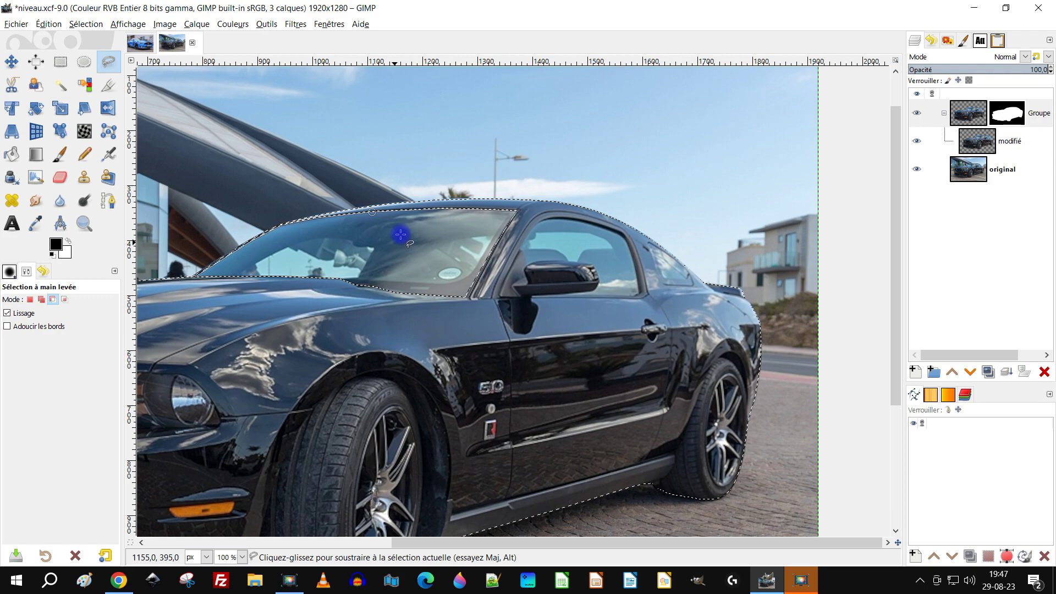
{"action": "key", "text": "Return"}
In subtract mode, outline the side window from its upper front corner down the front edge and around the mirror to the door line
{"action": "scroll", "coordinate": [448, 236], "scroll_direction": "up", "scroll_amount": 4}
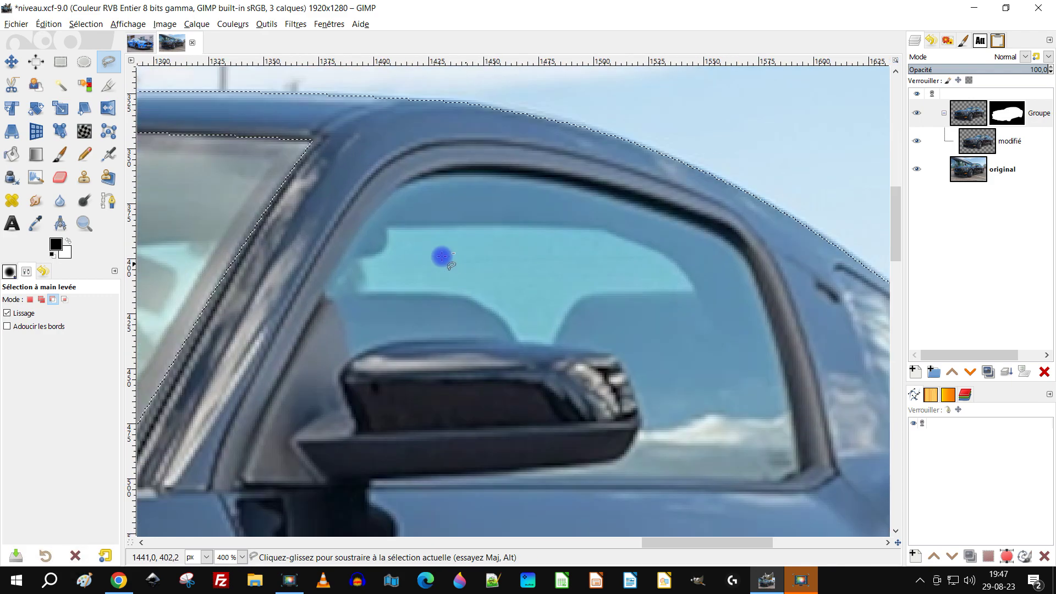
{"action": "left_click", "coordinate": [404, 187]}
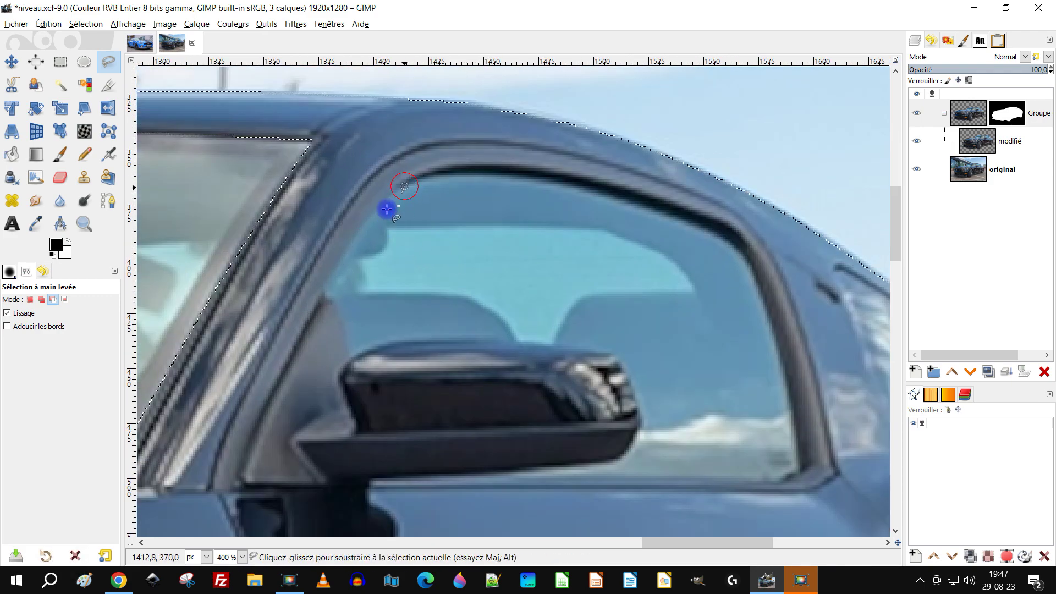
{"action": "left_click", "coordinate": [363, 223]}
{"action": "left_click", "coordinate": [324, 291]}
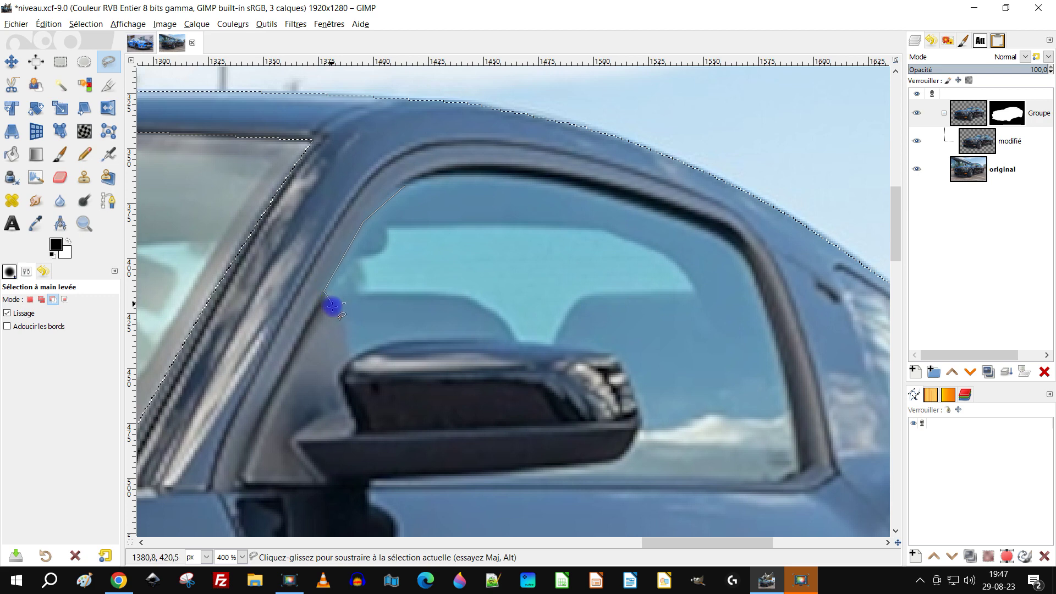
{"action": "mouse_move", "coordinate": [348, 333]}
{"action": "left_mouse_down"}
{"action": "mouse_move", "coordinate": [349, 357]}
{"action": "mouse_move", "coordinate": [436, 330]}
{"action": "mouse_move", "coordinate": [582, 349]}
{"action": "left_mouse_up"}
{"action": "mouse_move", "coordinate": [619, 359]}
{"action": "left_mouse_down"}
{"action": "mouse_move", "coordinate": [642, 434]}
{"action": "mouse_move", "coordinate": [612, 462]}
{"action": "mouse_move", "coordinate": [472, 489]}
{"action": "mouse_move", "coordinate": [372, 483]}
{"action": "left_mouse_up"}
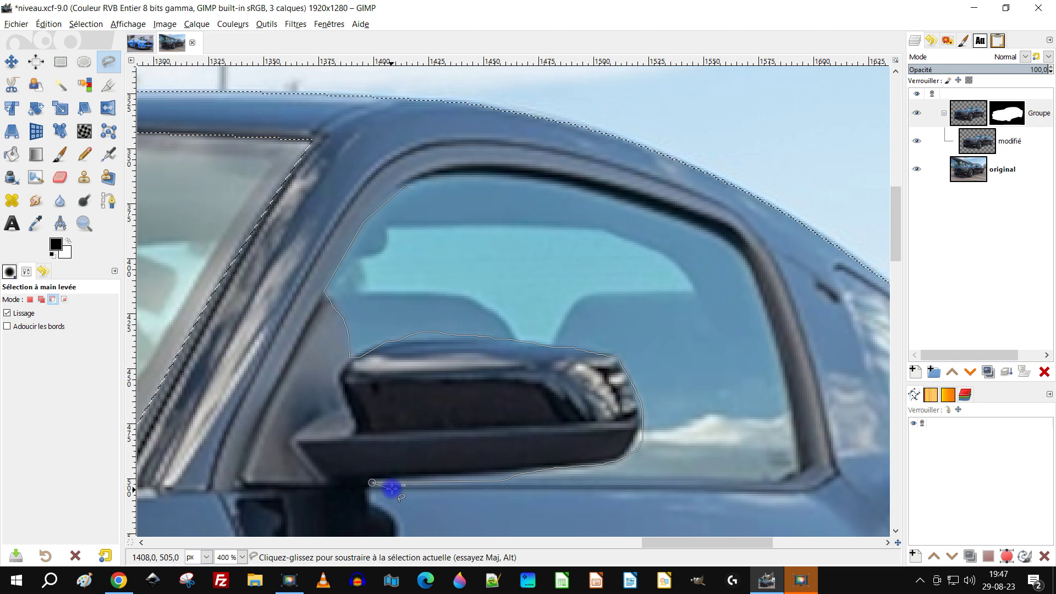
Continue the side window outline along its lower edge and up the rear edge to the upper rear corner
{"action": "left_click", "coordinate": [779, 480]}
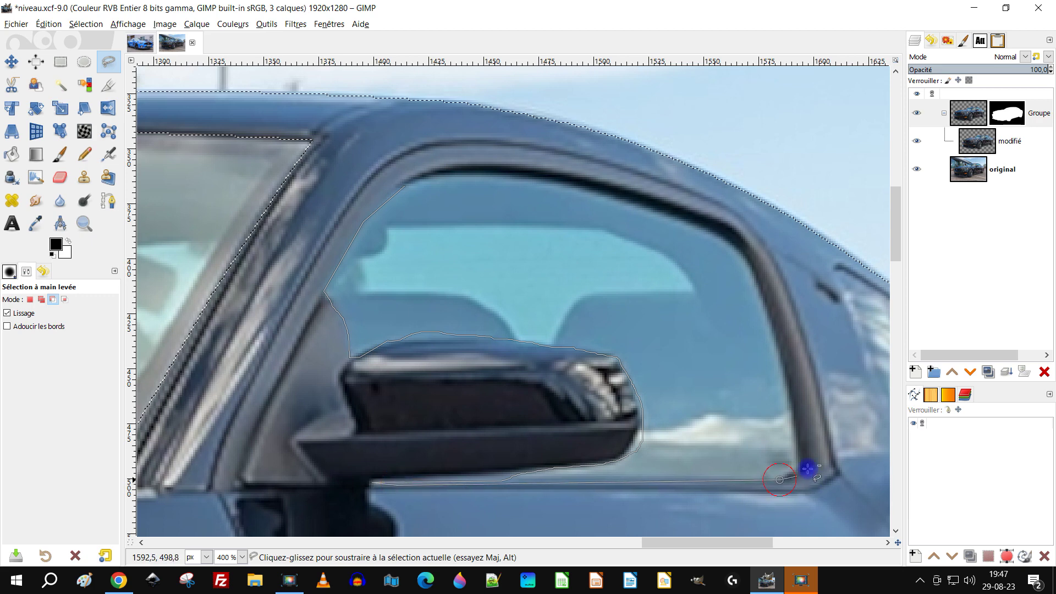
{"action": "left_click", "coordinate": [800, 469]}
{"action": "left_click", "coordinate": [781, 346]}
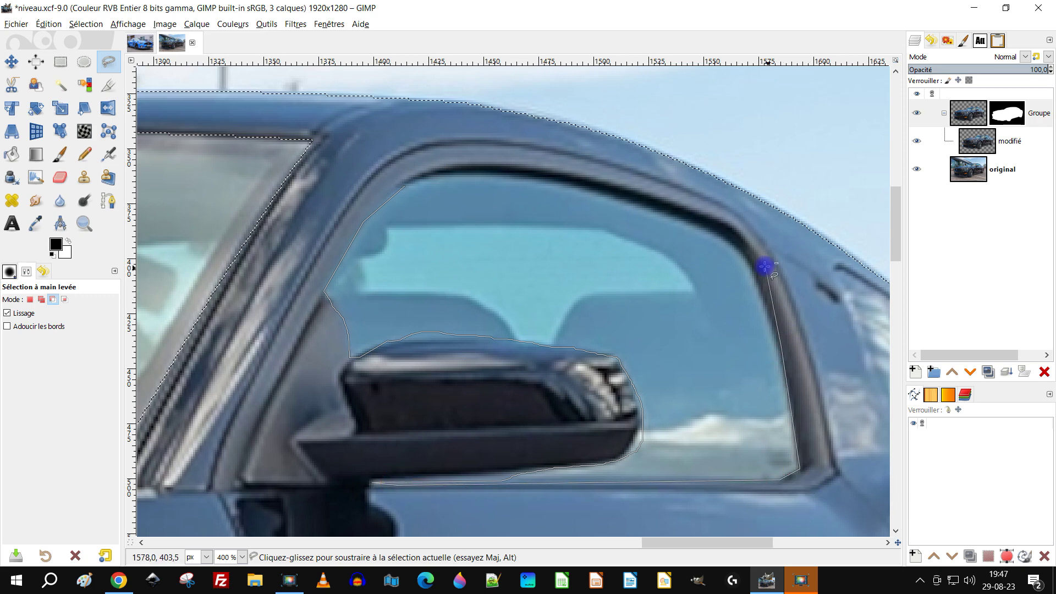
{"action": "left_click", "coordinate": [751, 265]}
{"action": "left_click", "coordinate": [726, 240]}
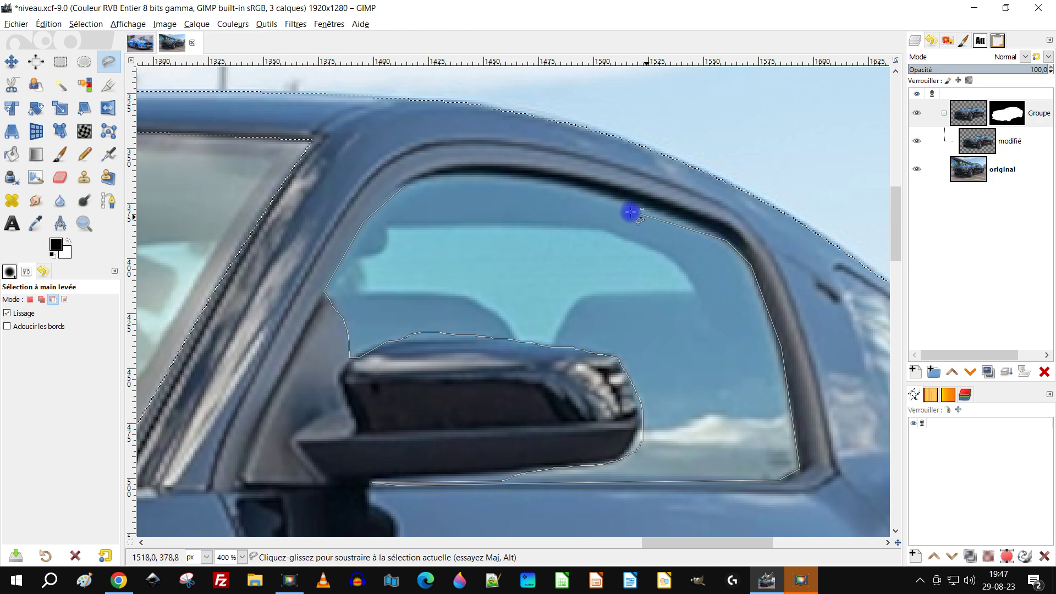
Trace the side window's upper edge back to the starting point and subtract the window from the car selection
{"action": "left_click", "coordinate": [618, 199]}
{"action": "left_click", "coordinate": [513, 176]}
{"action": "left_click", "coordinate": [455, 175]}
{"action": "left_click", "coordinate": [402, 186]}
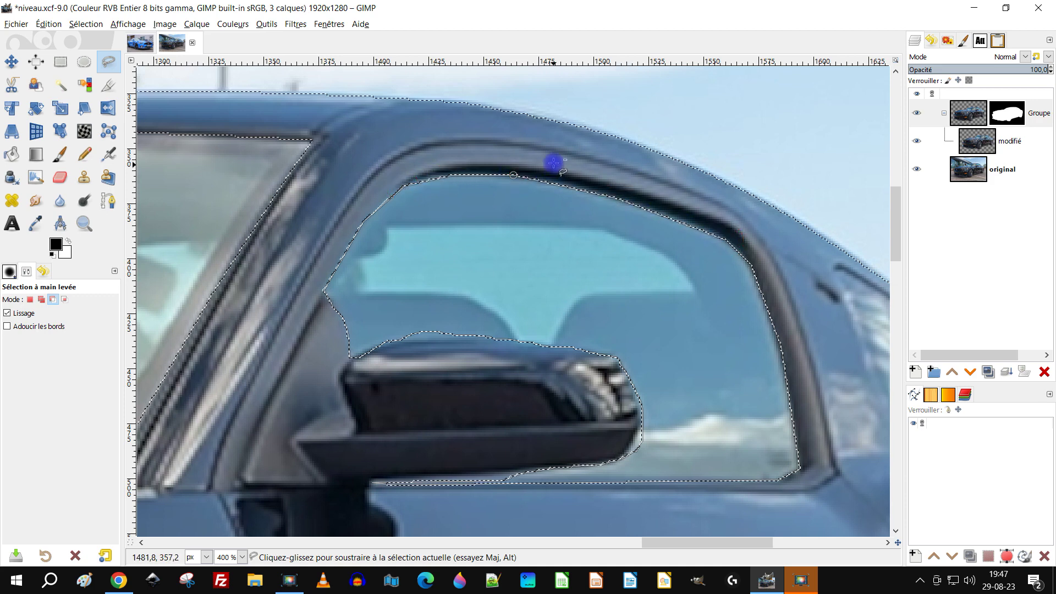
{"action": "key", "text": "Return"}
Outline the front wheel opening from the bumper's lower corner up along the fender edge to the top of the arch
{"action": "scroll", "coordinate": [608, 246], "scroll_direction": "down", "scroll_amount": 5}
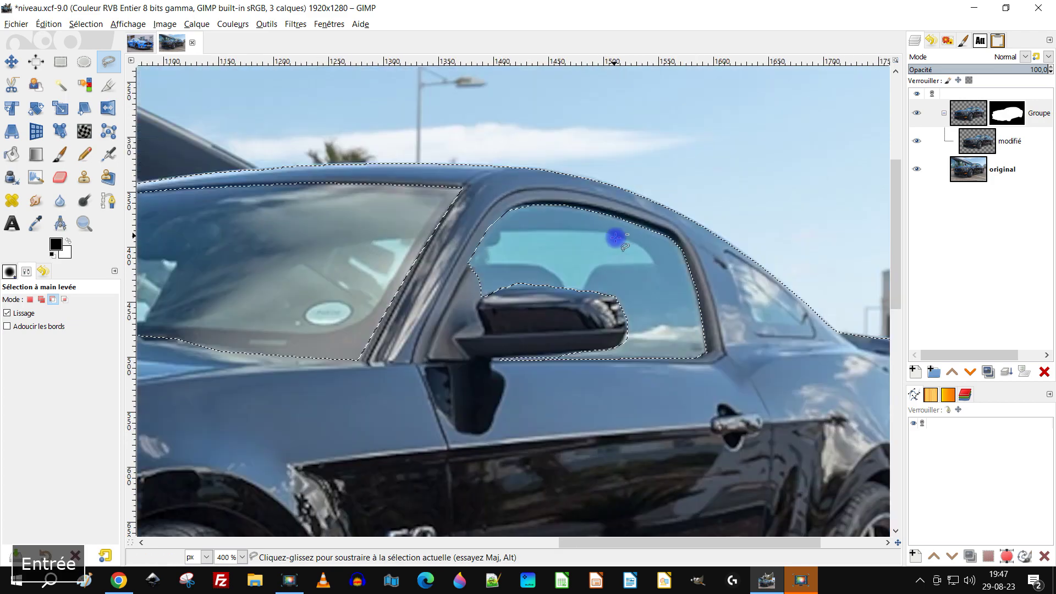
{"action": "scroll", "coordinate": [610, 267], "scroll_direction": "down", "scroll_amount": 1}
{"action": "scroll", "coordinate": [473, 372], "scroll_direction": "up", "scroll_amount": 2}
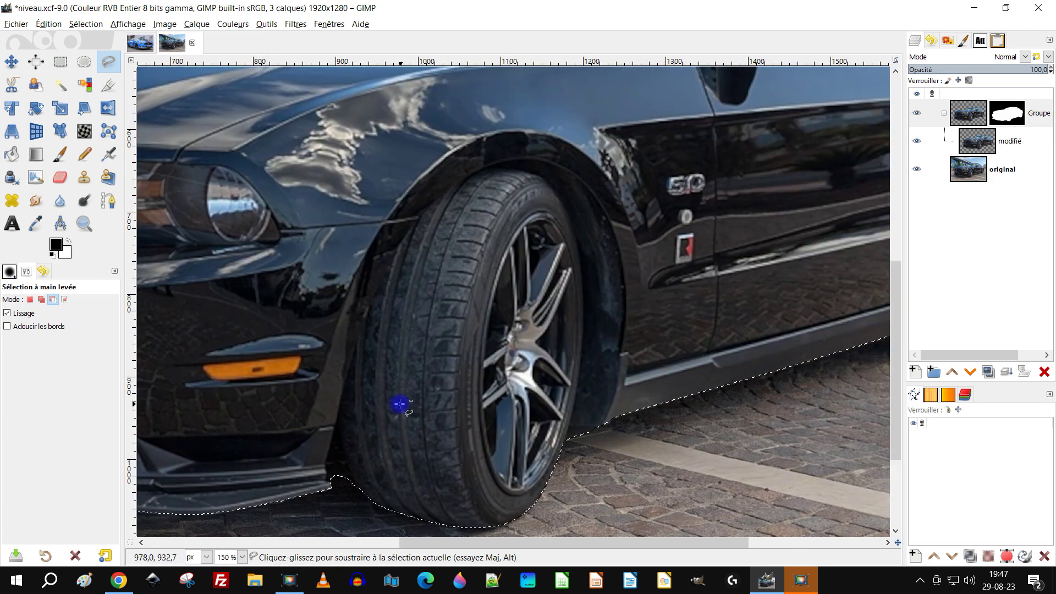
{"action": "scroll", "coordinate": [425, 350], "scroll_direction": "down", "scroll_amount": 1}
{"action": "scroll", "coordinate": [372, 385], "scroll_direction": "up", "scroll_amount": 1}
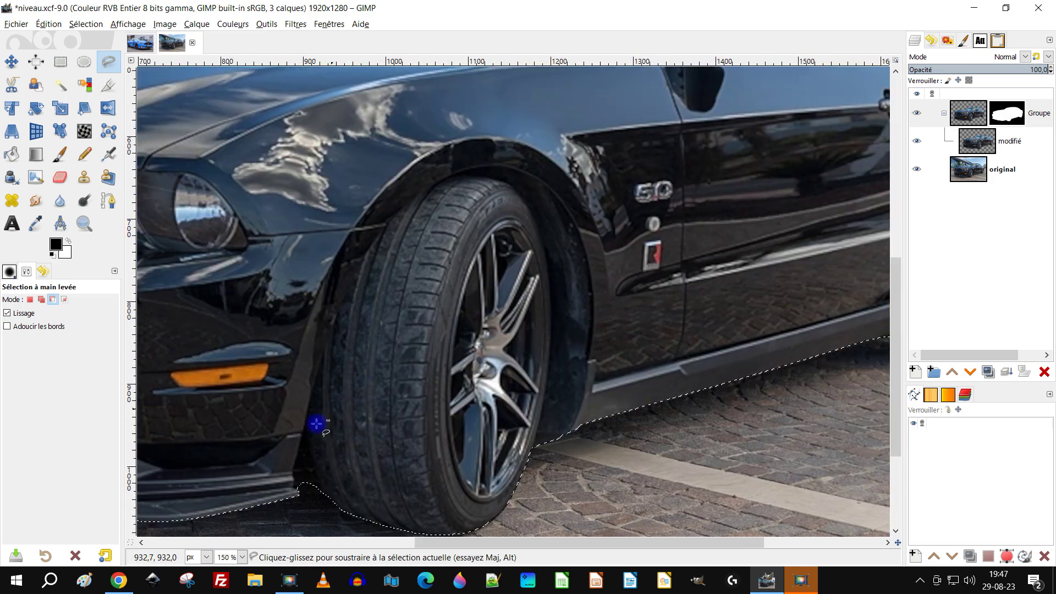
{"action": "left_click", "coordinate": [298, 486], "text": "ctrl"}
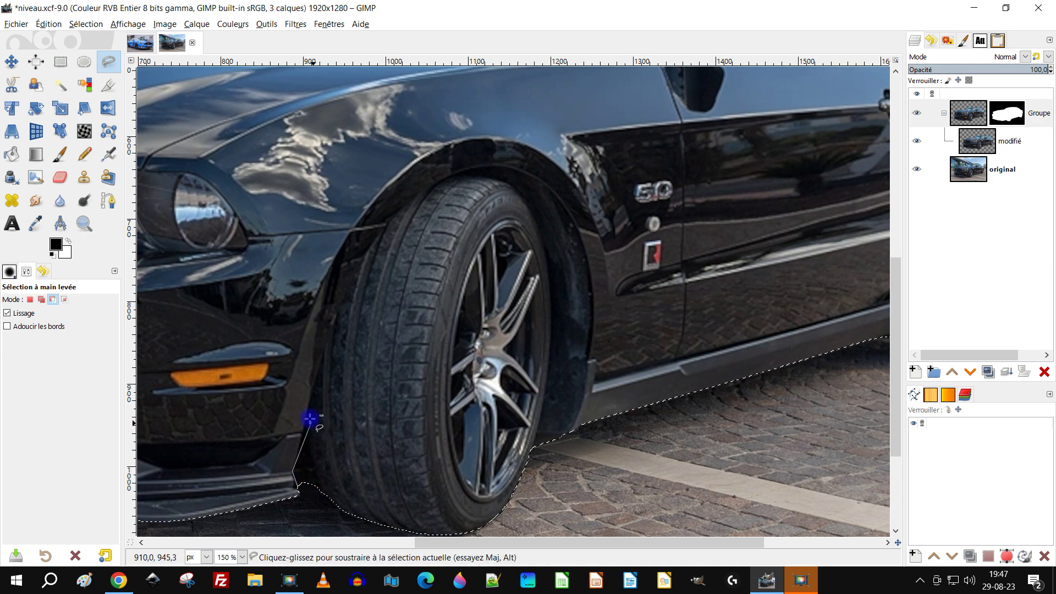
{"action": "left_click", "coordinate": [322, 307]}
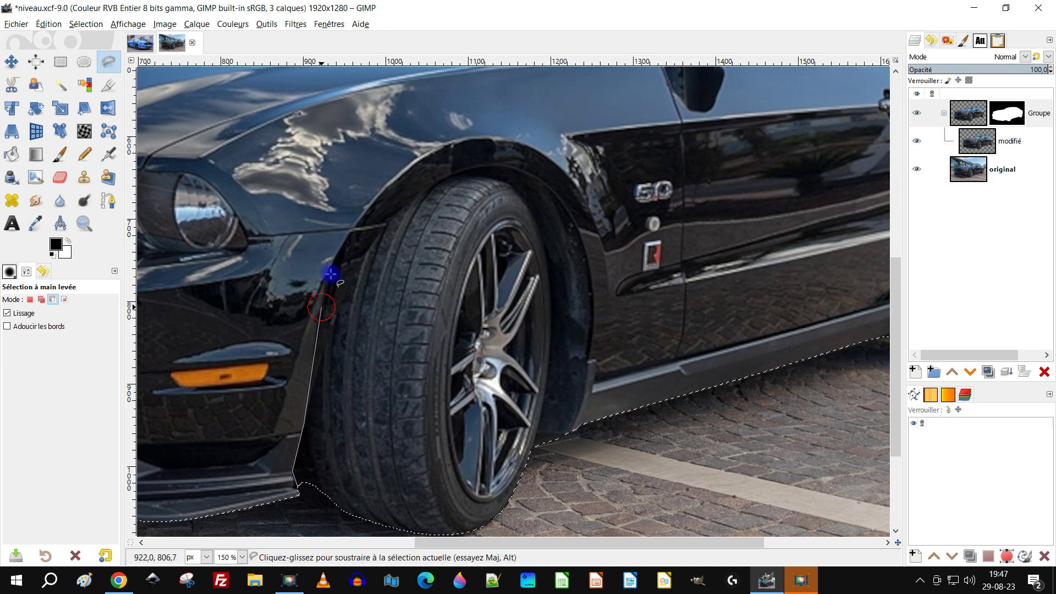
{"action": "left_click", "coordinate": [349, 235]}
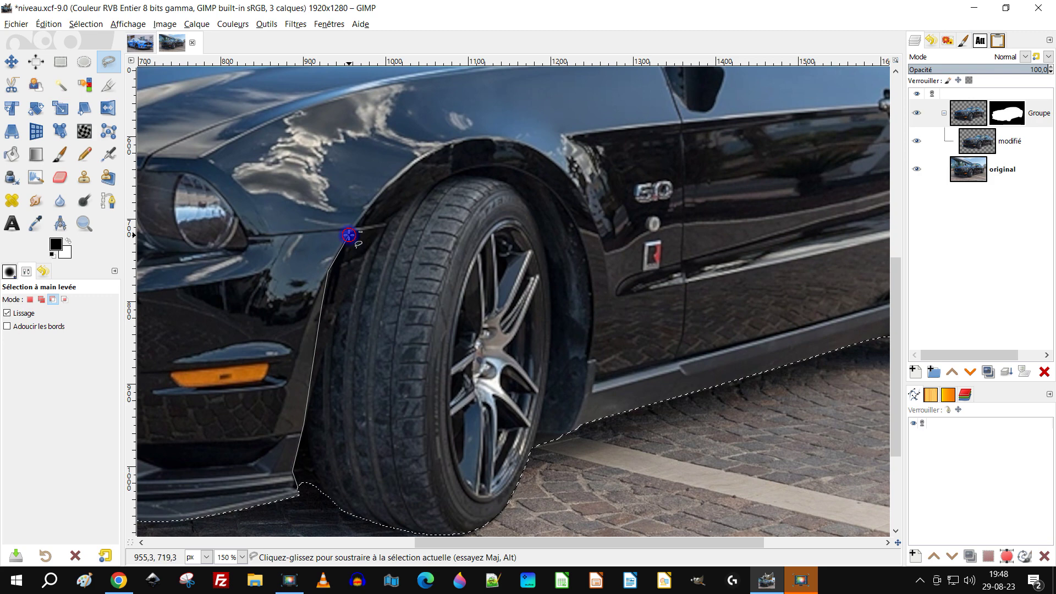
{"action": "left_click", "coordinate": [418, 163]}
{"action": "left_click", "coordinate": [472, 140]}
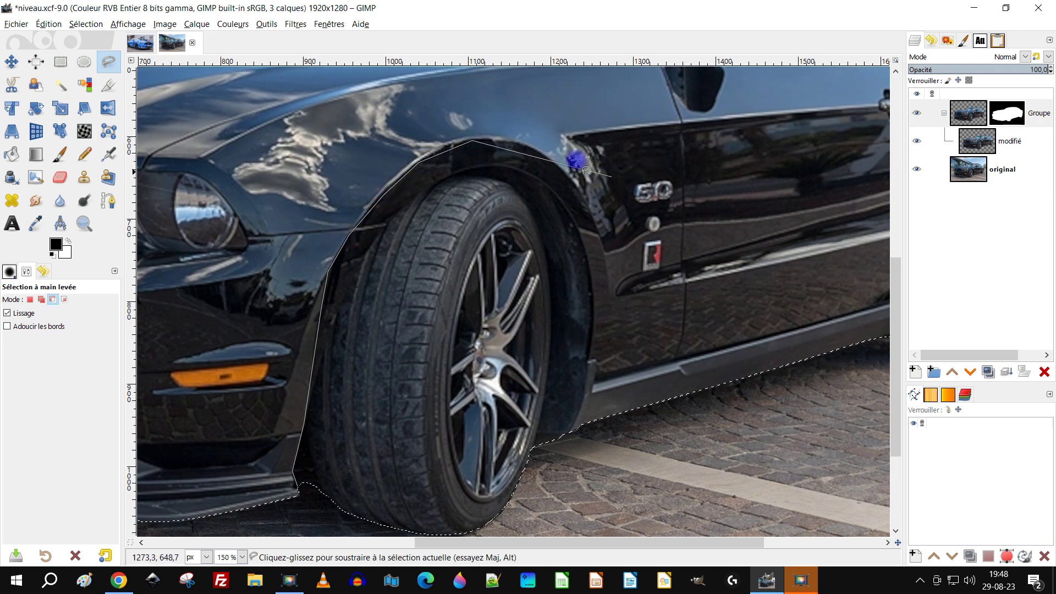
Extend the front wheel outline from the top of the arch down its rear side to the bottom of the side sill
{"action": "scroll", "coordinate": [547, 141], "scroll_direction": "up", "scroll_amount": 3}
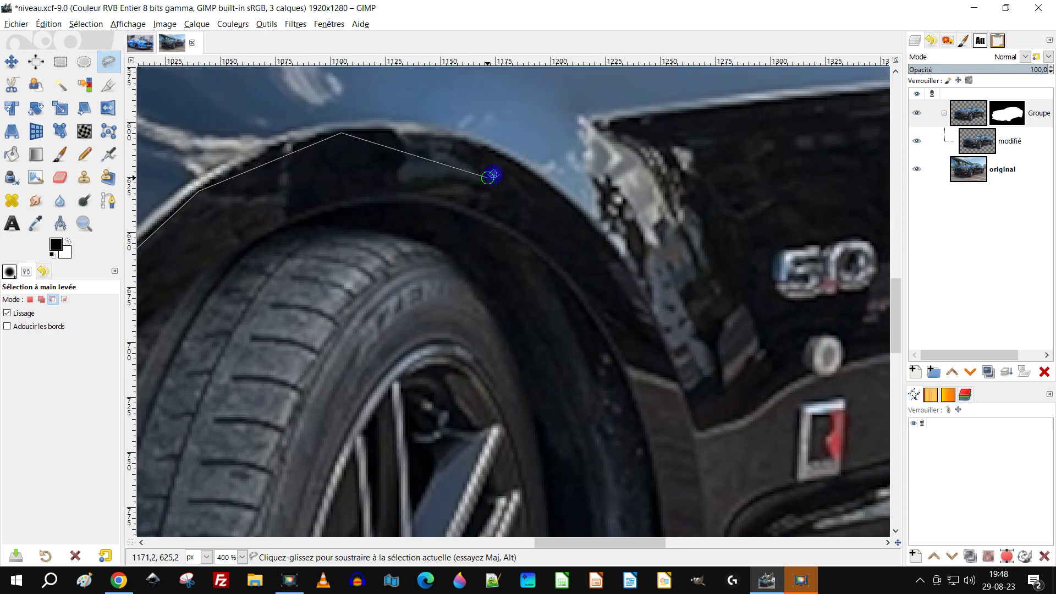
{"action": "scroll", "coordinate": [491, 172], "scroll_direction": "down", "scroll_amount": 2}
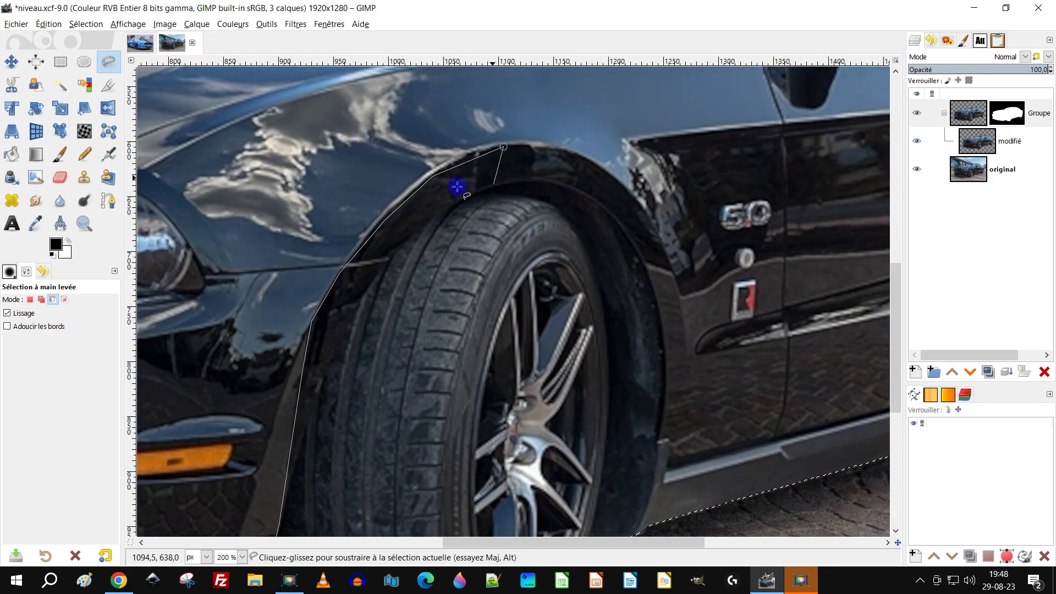
{"action": "scroll", "coordinate": [457, 187], "scroll_direction": "up", "scroll_amount": 1}
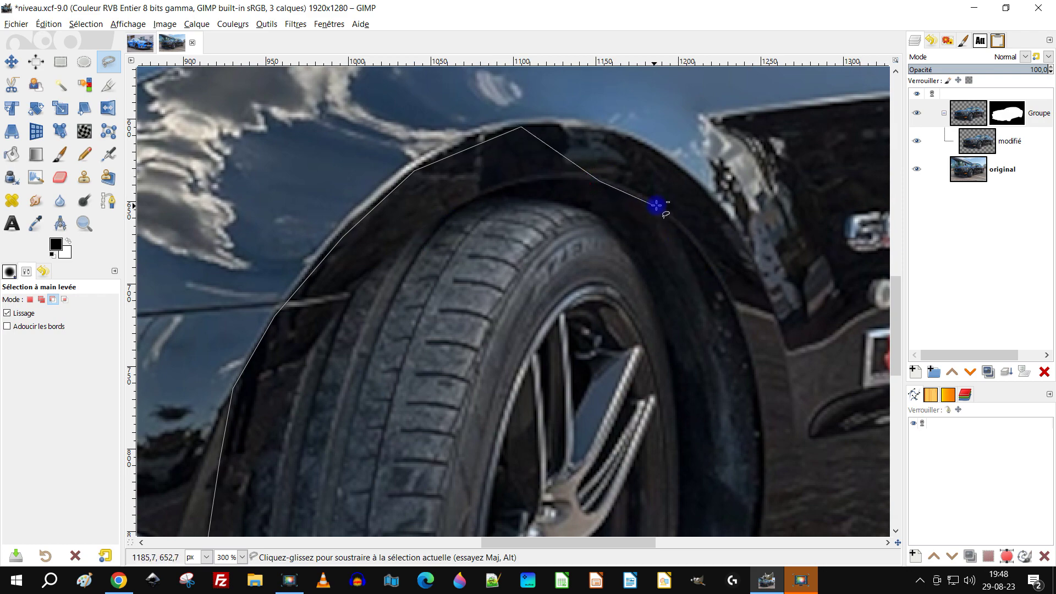
{"action": "left_click", "coordinate": [729, 281]}
{"action": "scroll", "coordinate": [726, 286], "scroll_direction": "down", "scroll_amount": 3}
{"action": "scroll", "coordinate": [633, 231], "scroll_direction": "right", "scroll_amount": 3}
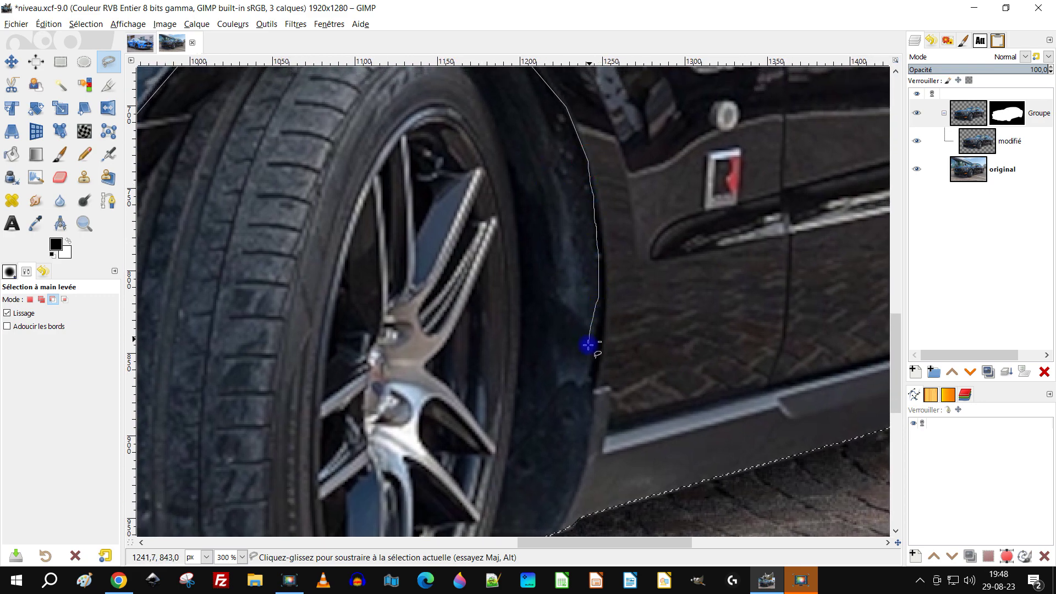
{"action": "scroll", "coordinate": [594, 440], "scroll_direction": "down", "scroll_amount": 3}
{"action": "scroll", "coordinate": [594, 440], "scroll_direction": "left", "scroll_amount": 1}
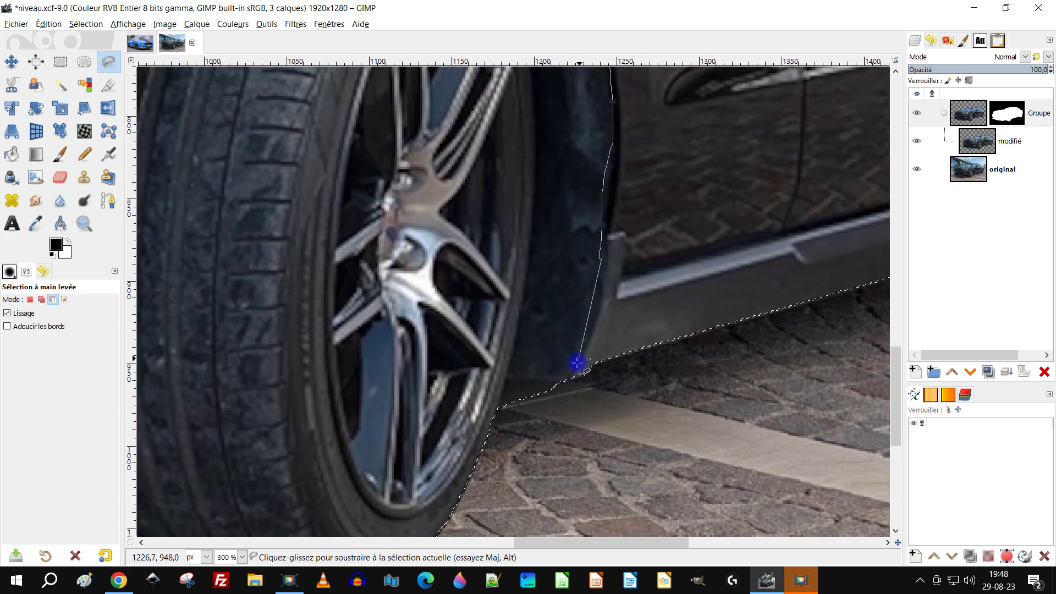
Close the outline across the pavement below the front tyre and subtract the wheel from the car selection
{"action": "scroll", "coordinate": [560, 408], "scroll_direction": "down", "scroll_amount": 3}
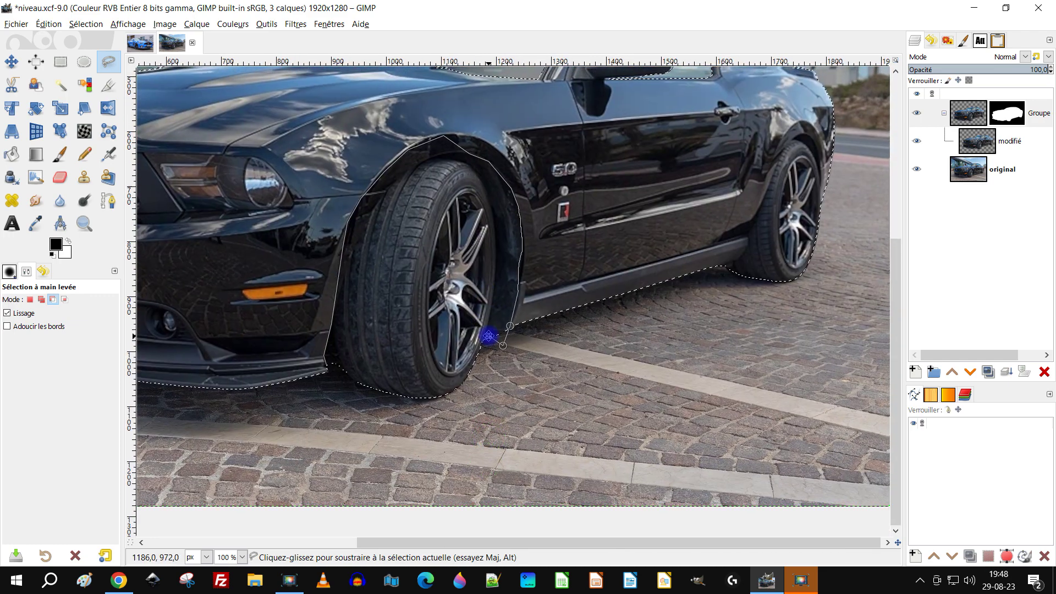
{"action": "scroll", "coordinate": [504, 344], "scroll_direction": "up", "scroll_amount": 2}
{"action": "left_click", "coordinate": [424, 477]}
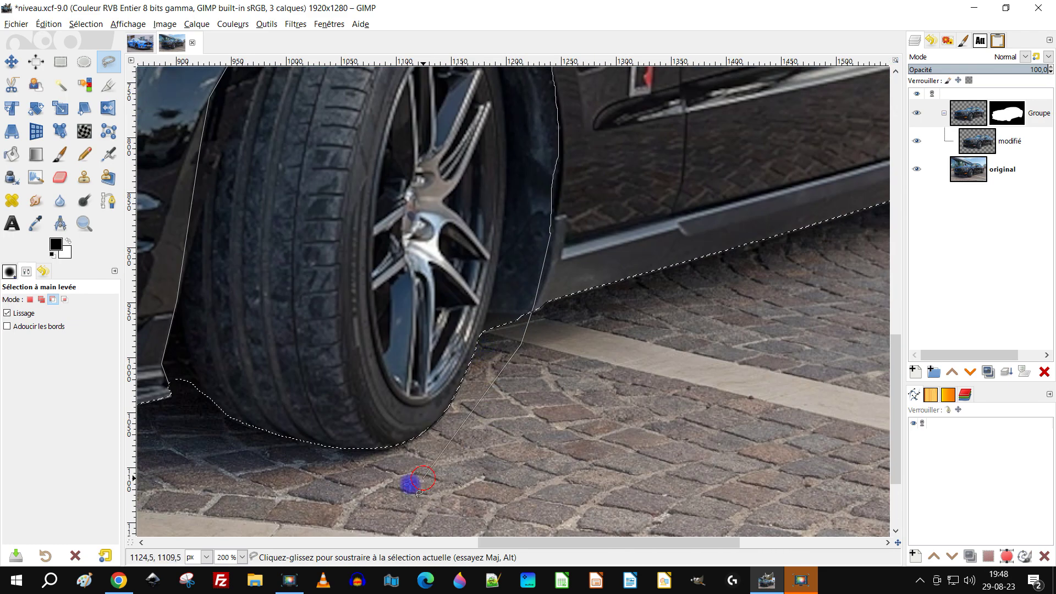
{"action": "left_click", "coordinate": [270, 488]}
{"action": "left_click", "coordinate": [202, 414]}
{"action": "left_click", "coordinate": [170, 387]}
{"action": "key", "text": "Return"}
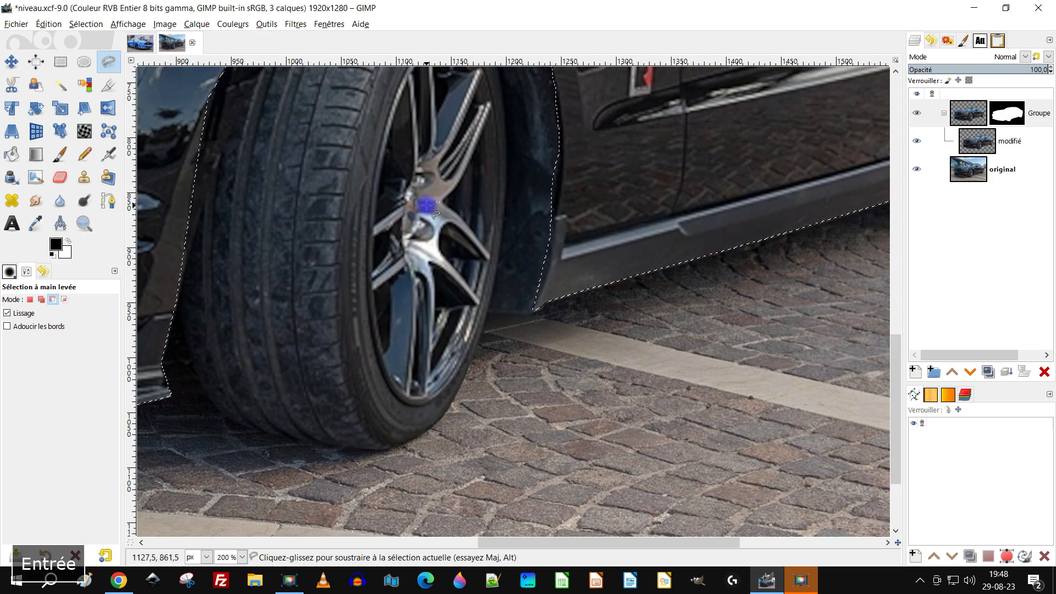
Examine the selection edge around the front wheel arch, bumper corner and side sill for inaccuracies
{"action": "scroll", "coordinate": [426, 206], "scroll_direction": "down", "scroll_amount": 2}
{"action": "scroll", "coordinate": [464, 160], "scroll_direction": "up", "scroll_amount": 3}
{"action": "scroll", "coordinate": [417, 160], "scroll_direction": "up", "scroll_amount": 3}
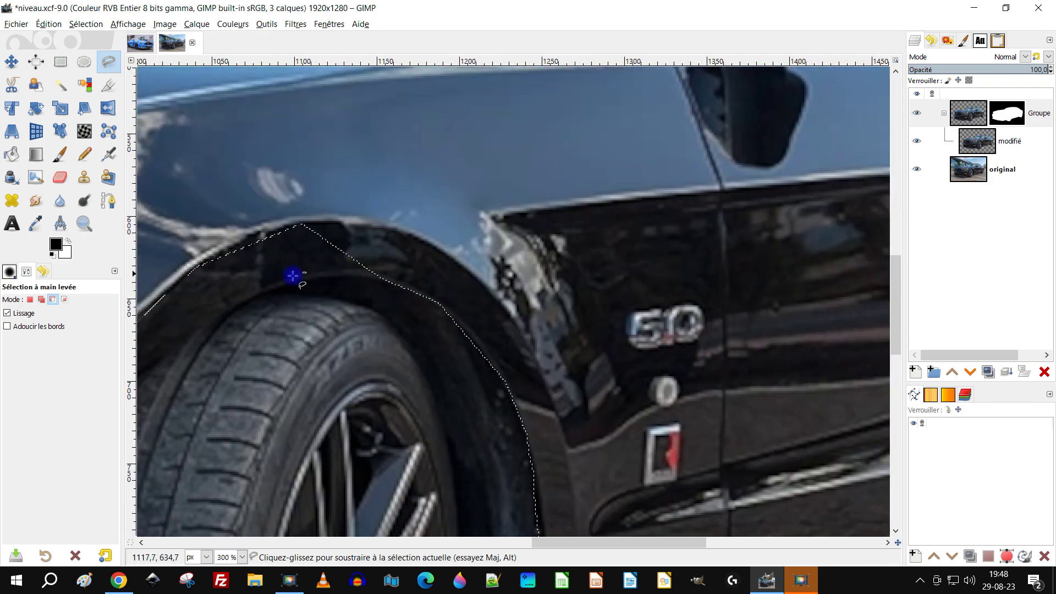
{"action": "scroll", "coordinate": [323, 297], "scroll_direction": "down", "scroll_amount": 3}
{"action": "scroll", "coordinate": [444, 255], "scroll_direction": "left", "scroll_amount": 5}
{"action": "scroll", "coordinate": [400, 112], "scroll_direction": "down", "scroll_amount": 5}
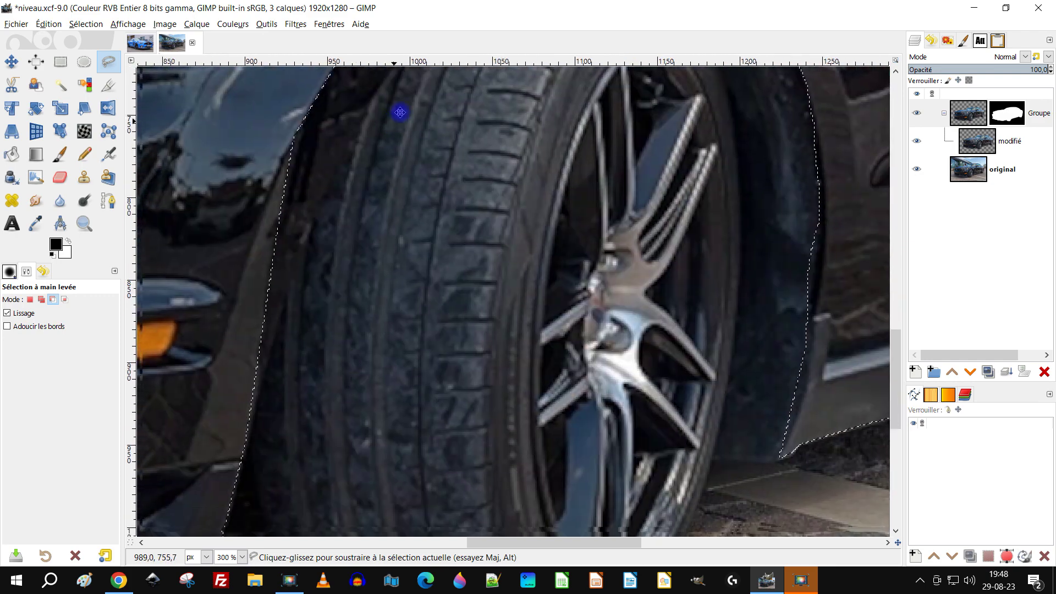
{"action": "scroll", "coordinate": [402, 165], "scroll_direction": "down", "scroll_amount": 1}
{"action": "scroll", "coordinate": [297, 363], "scroll_direction": "down", "scroll_amount": 1}
{"action": "scroll", "coordinate": [298, 376], "scroll_direction": "down", "scroll_amount": 1}
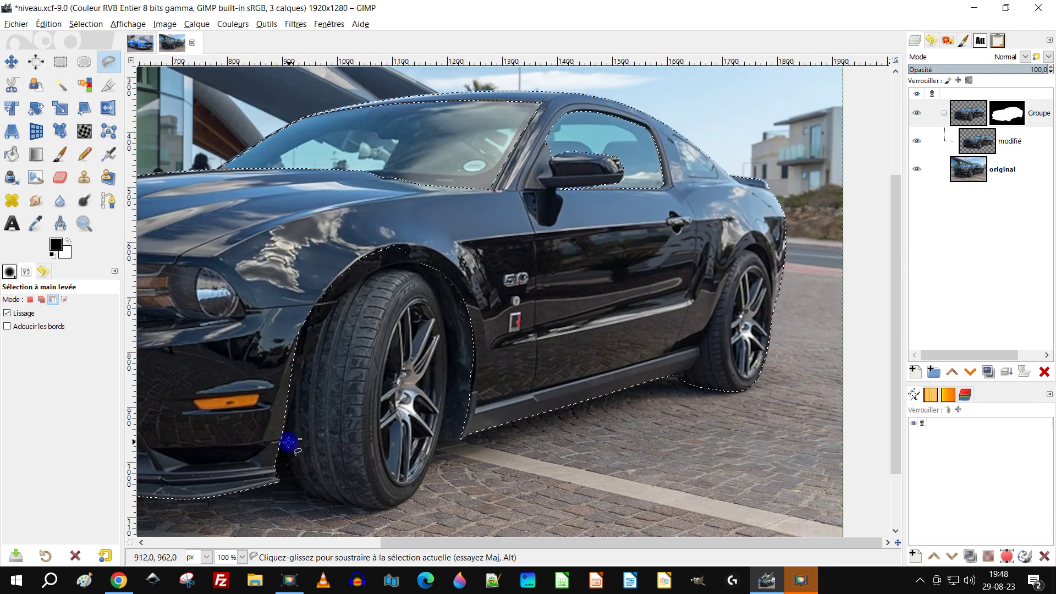
{"action": "scroll", "coordinate": [288, 442], "scroll_direction": "up", "scroll_amount": 4}
{"action": "scroll", "coordinate": [267, 404], "scroll_direction": "down", "scroll_amount": 3}
{"action": "scroll", "coordinate": [242, 462], "scroll_direction": "up", "scroll_amount": 2}
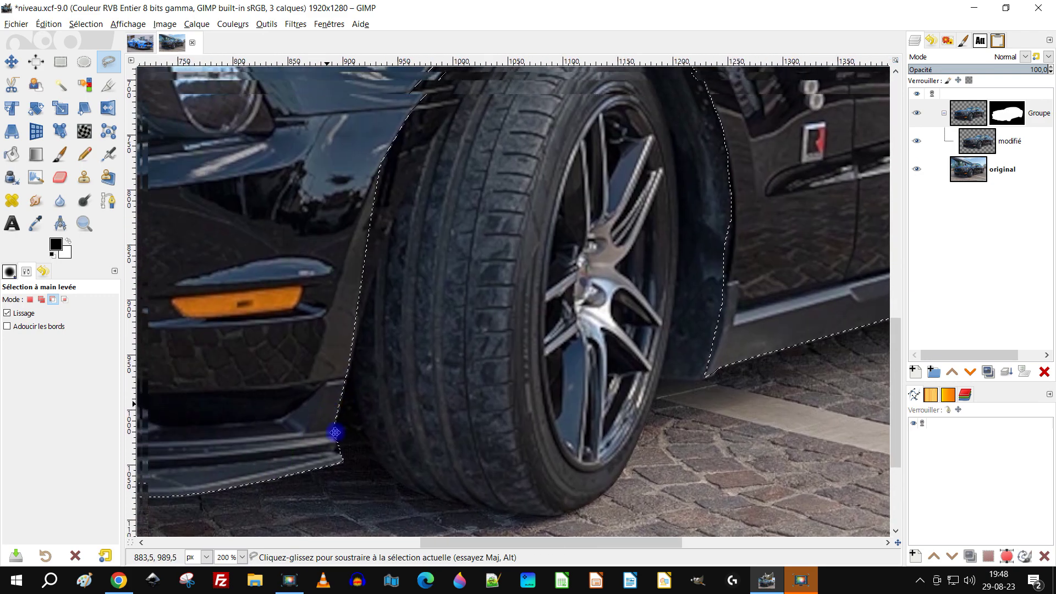
{"action": "scroll", "coordinate": [354, 413], "scroll_direction": "up", "scroll_amount": 5}
{"action": "scroll", "coordinate": [427, 349], "scroll_direction": "right", "scroll_amount": 2}
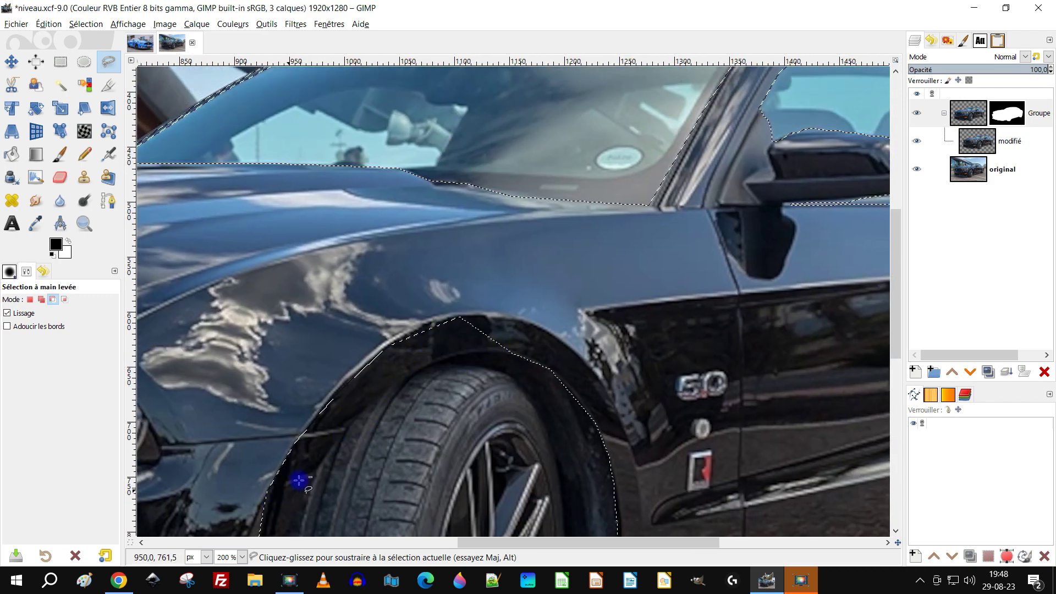
Try to outline the front wheel arch trim from the fender edge along the top of the tyre, still in subtract mode
{"action": "scroll", "coordinate": [420, 229], "scroll_direction": "down", "scroll_amount": 3}
{"action": "scroll", "coordinate": [426, 237], "scroll_direction": "left", "scroll_amount": 1}
{"action": "scroll", "coordinate": [407, 236], "scroll_direction": "up", "scroll_amount": 1}
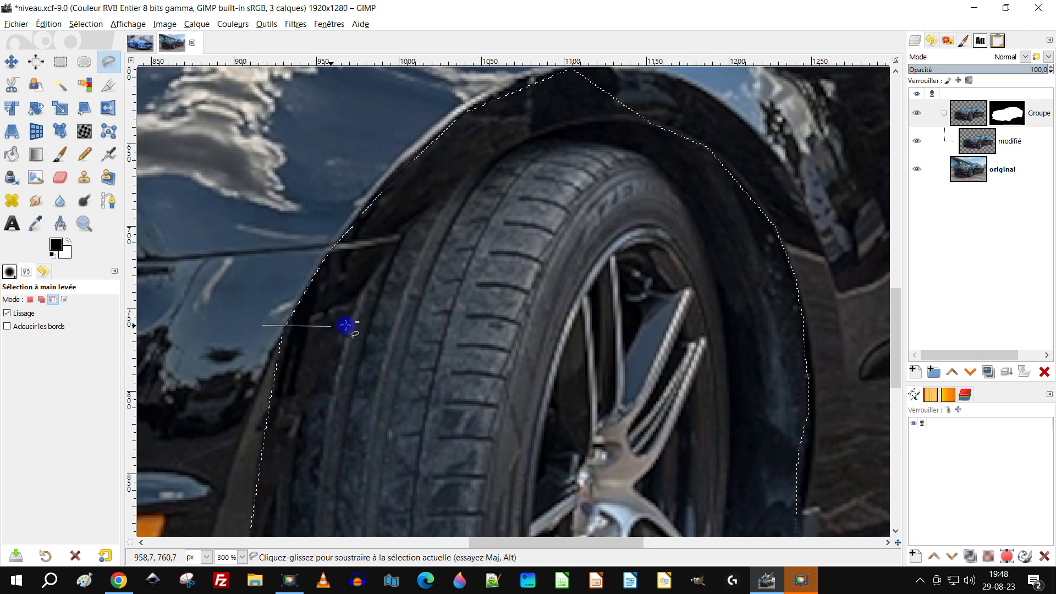
{"action": "left_click", "coordinate": [357, 305]}
{"action": "left_click", "coordinate": [404, 228]}
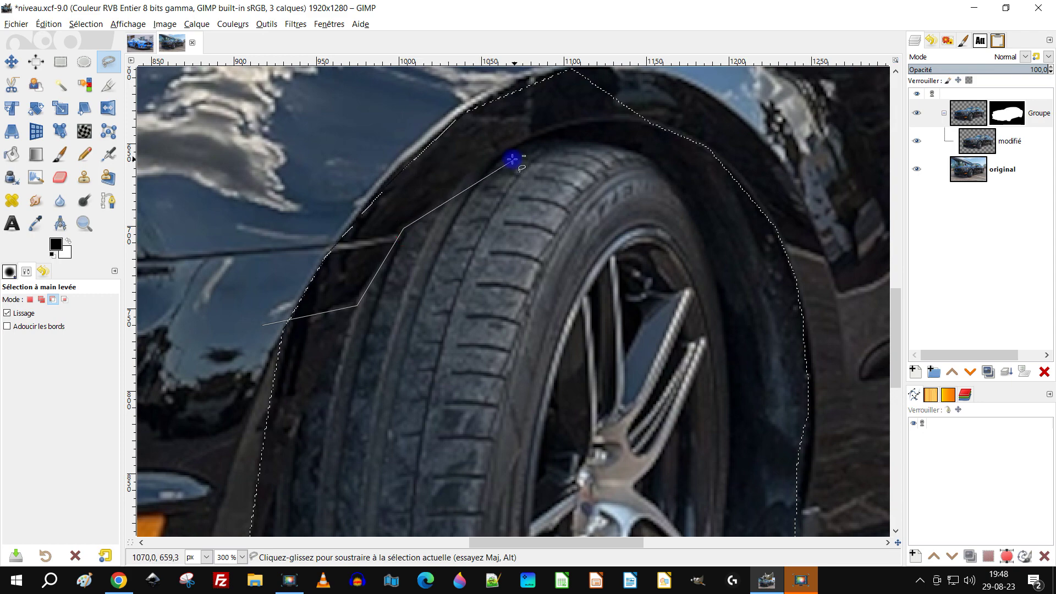
{"action": "left_click", "coordinate": [500, 154]}
{"action": "left_click", "coordinate": [671, 114]}
{"action": "scroll", "coordinate": [627, 157], "scroll_direction": "up", "scroll_amount": 5}
{"action": "scroll", "coordinate": [627, 158], "scroll_direction": "left", "scroll_amount": 3}
Try to close the wheel arch outline across the front fender and apply it to the selection in subtract mode
{"action": "left_click", "coordinate": [675, 114]}
{"action": "left_click", "coordinate": [389, 164]}
{"action": "left_click", "coordinate": [287, 273]}
{"action": "left_click", "coordinate": [301, 396]}
{"action": "left_click", "coordinate": [336, 462]}
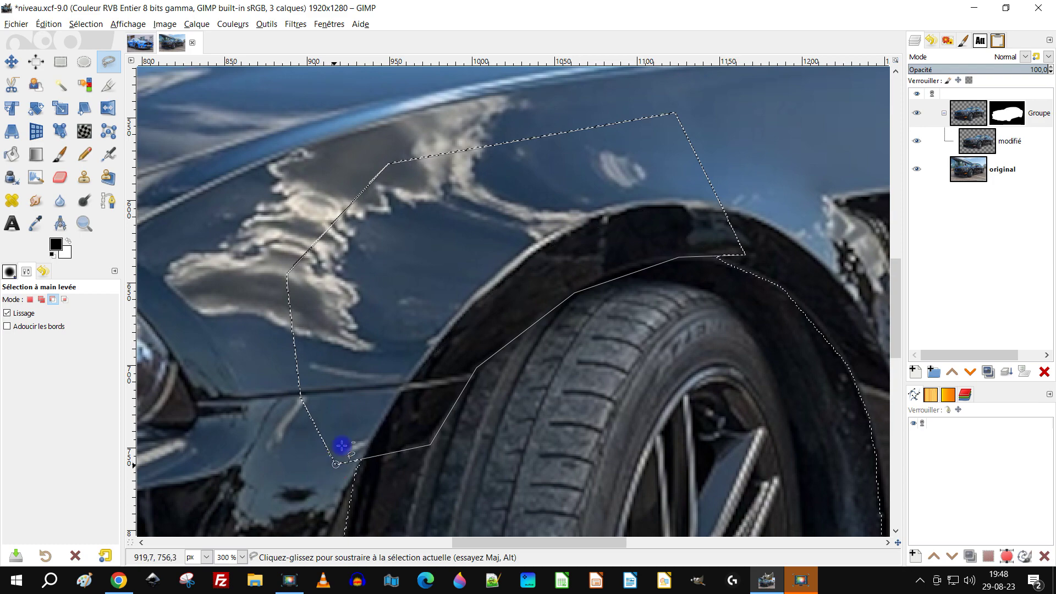
{"action": "key", "text": "Return"}
{"action": "scroll", "coordinate": [651, 353], "scroll_direction": "down", "scroll_amount": 3}
{"action": "scroll", "coordinate": [600, 350], "scroll_direction": "up", "scroll_amount": 3}
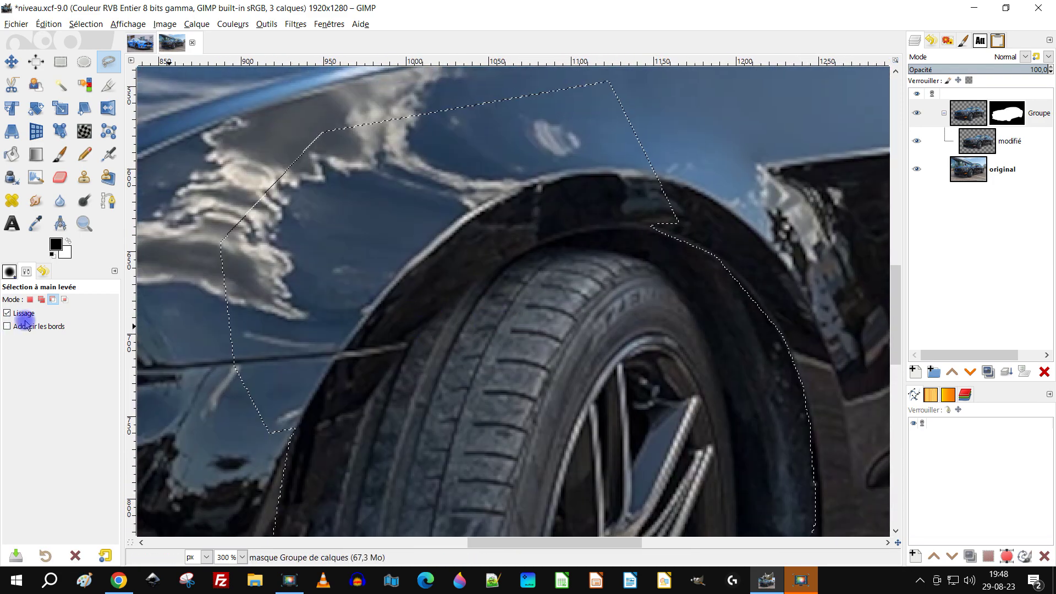
Undo the last front wheel arch selection change and, in add mode, begin outlining the inner arch edge along the tyre
{"action": "left_click", "coordinate": [41, 299]}
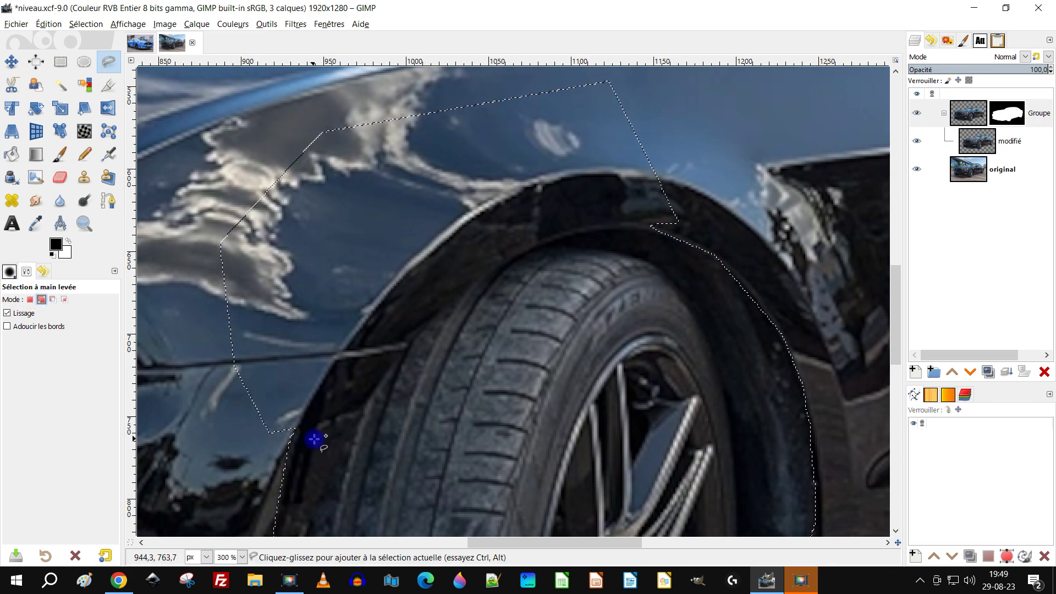
{"action": "key", "text": "ctrl+z"}
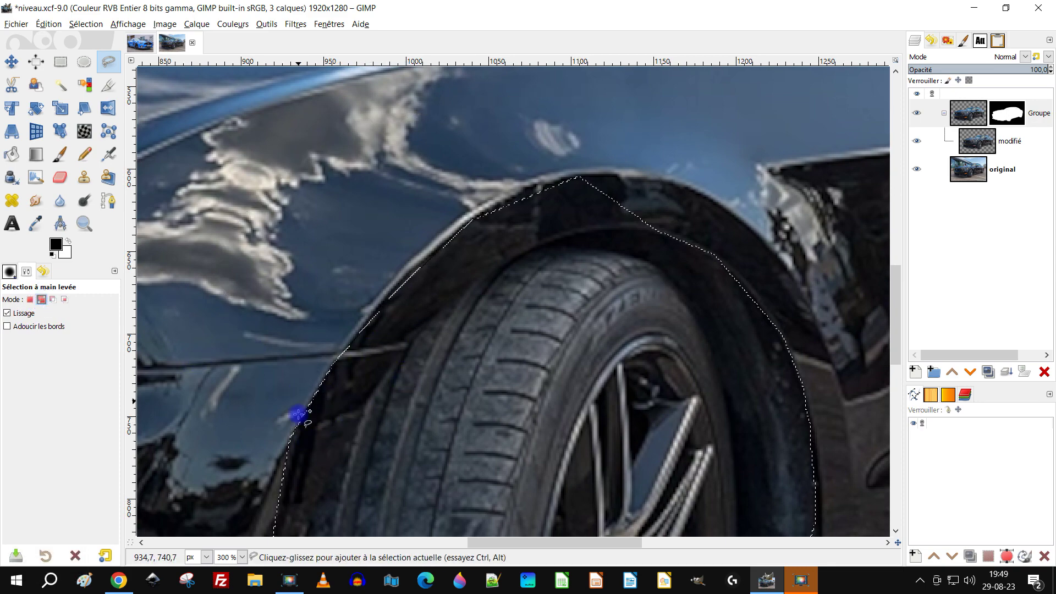
{"action": "scroll", "coordinate": [298, 414], "scroll_direction": "down", "scroll_amount": 3}
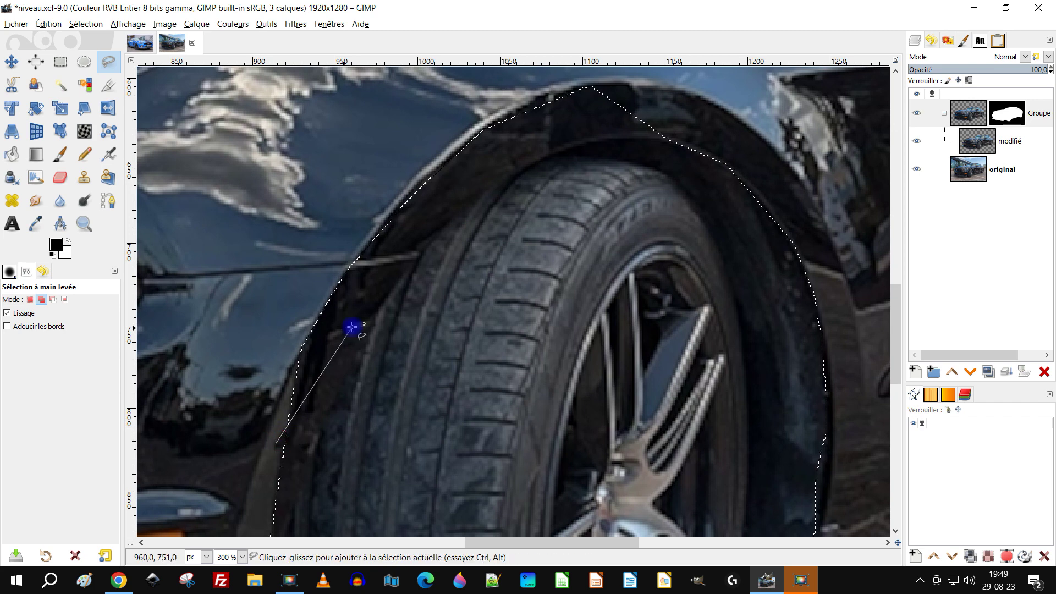
{"action": "left_click", "coordinate": [468, 201]}
{"action": "left_click", "coordinate": [541, 158]}
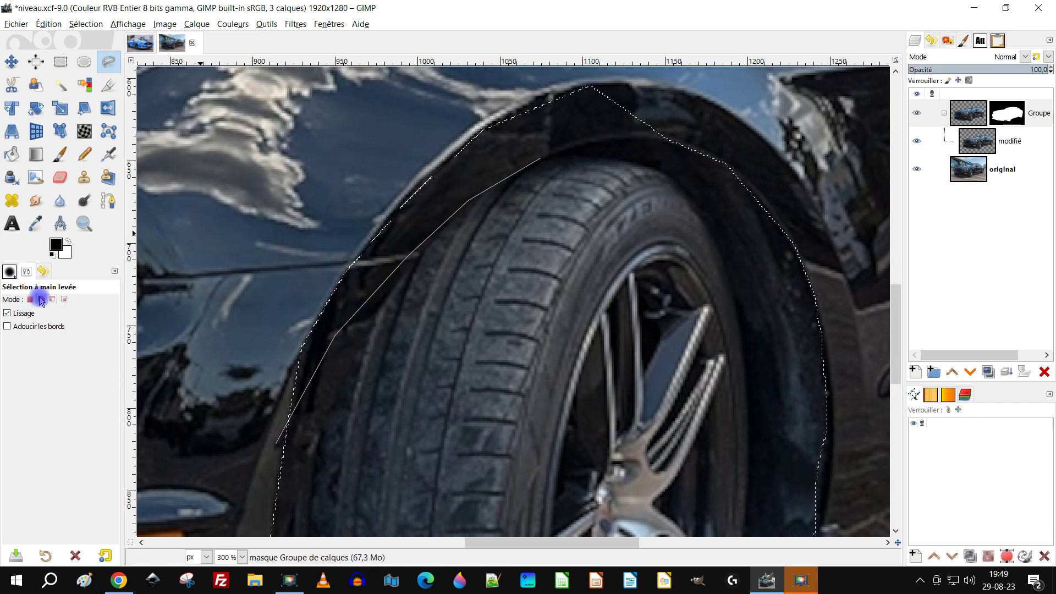
Close the outline over the tyre top and across the front fender, adding the wheel arch trim to the selection
{"action": "left_click", "coordinate": [616, 140]}
{"action": "left_click", "coordinate": [738, 140]}
{"action": "left_click", "coordinate": [579, 73]}
{"action": "left_click", "coordinate": [295, 117]}
{"action": "left_click", "coordinate": [184, 237]}
{"action": "left_click", "coordinate": [204, 332]}
{"action": "left_click", "coordinate": [275, 441]}
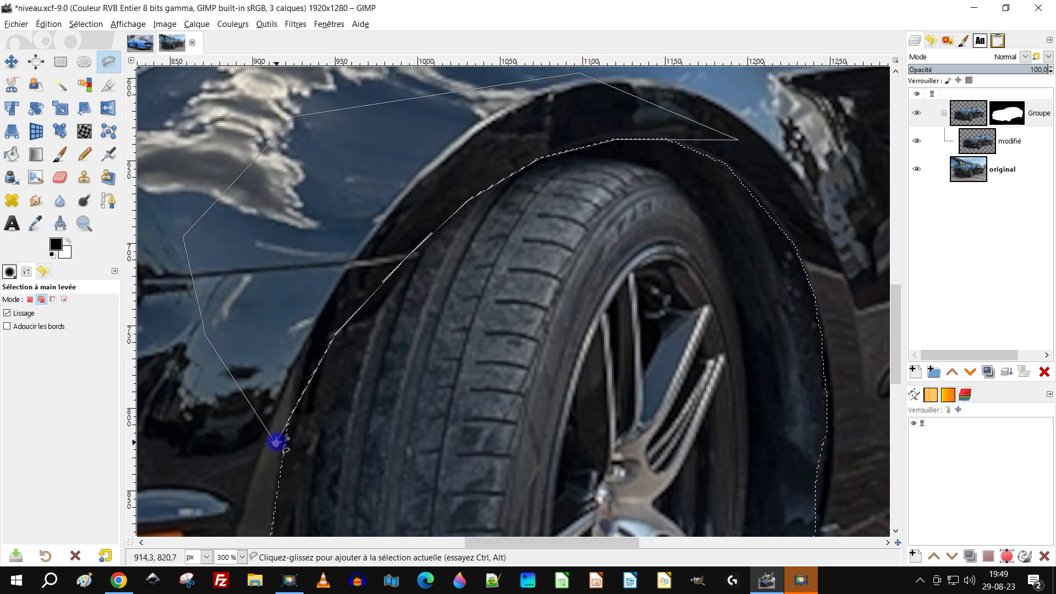
{"action": "key", "text": "Return"}
Outline the dark lower air intake in the front bumper and subtract it from the car selection
{"action": "scroll", "coordinate": [662, 398], "scroll_direction": "down", "scroll_amount": 4}
{"action": "scroll", "coordinate": [558, 365], "scroll_direction": "up", "scroll_amount": 4}
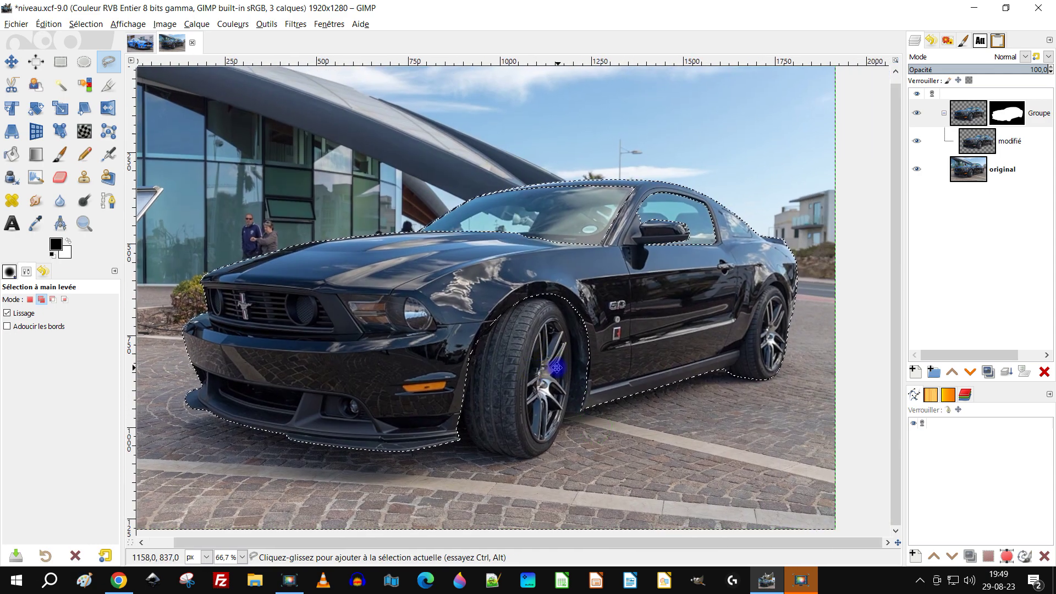
{"action": "scroll", "coordinate": [379, 372], "scroll_direction": "down", "scroll_amount": 1}
{"action": "scroll", "coordinate": [434, 349], "scroll_direction": "left", "scroll_amount": 2}
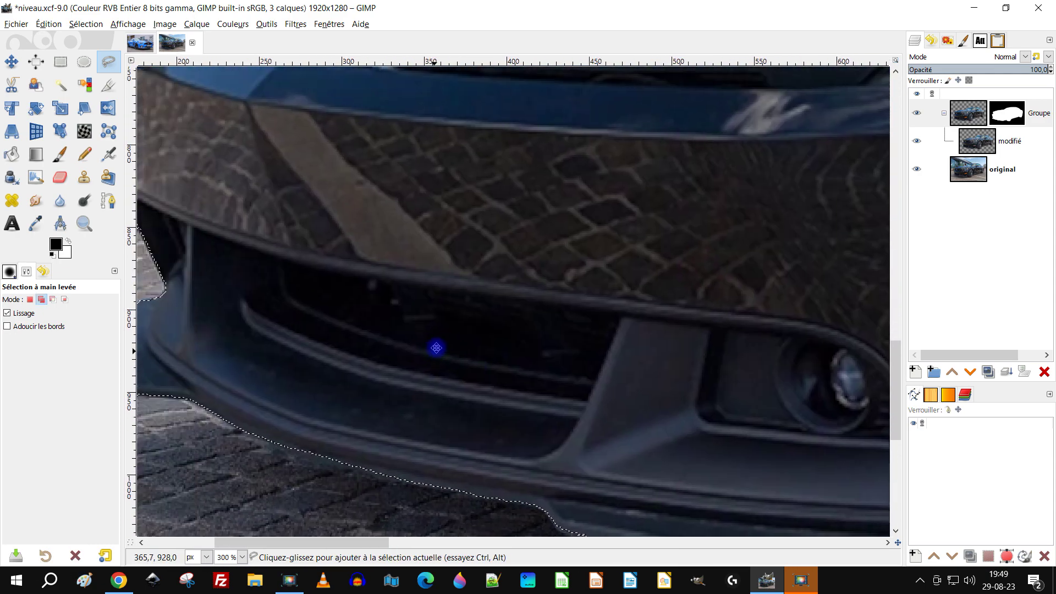
{"action": "left_click", "coordinate": [53, 299]}
{"action": "left_click", "coordinate": [245, 242]}
{"action": "left_click", "coordinate": [326, 263]}
{"action": "left_click", "coordinate": [564, 303]}
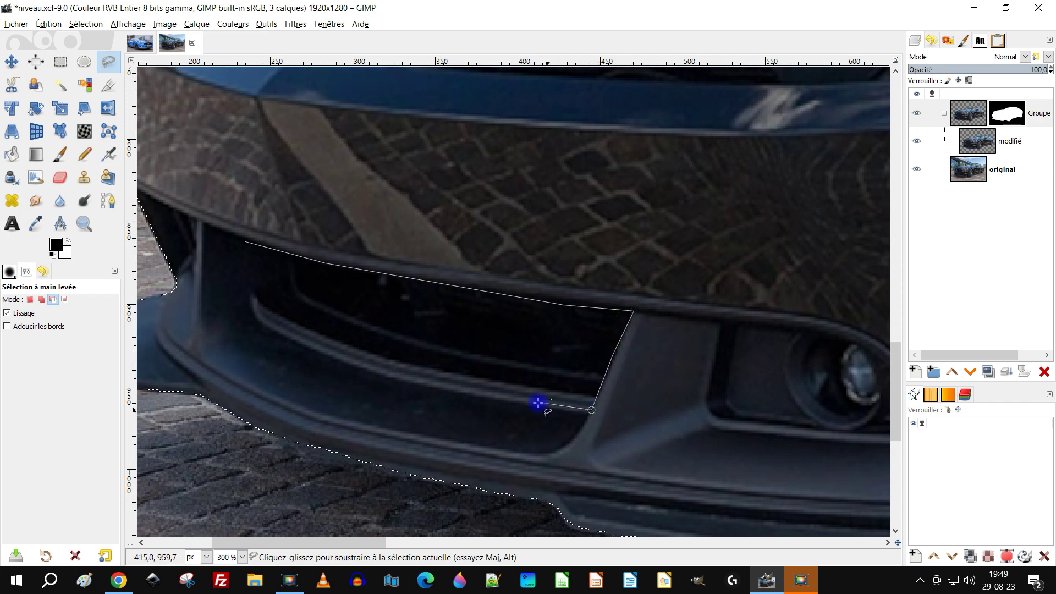
{"action": "left_click", "coordinate": [504, 397]}
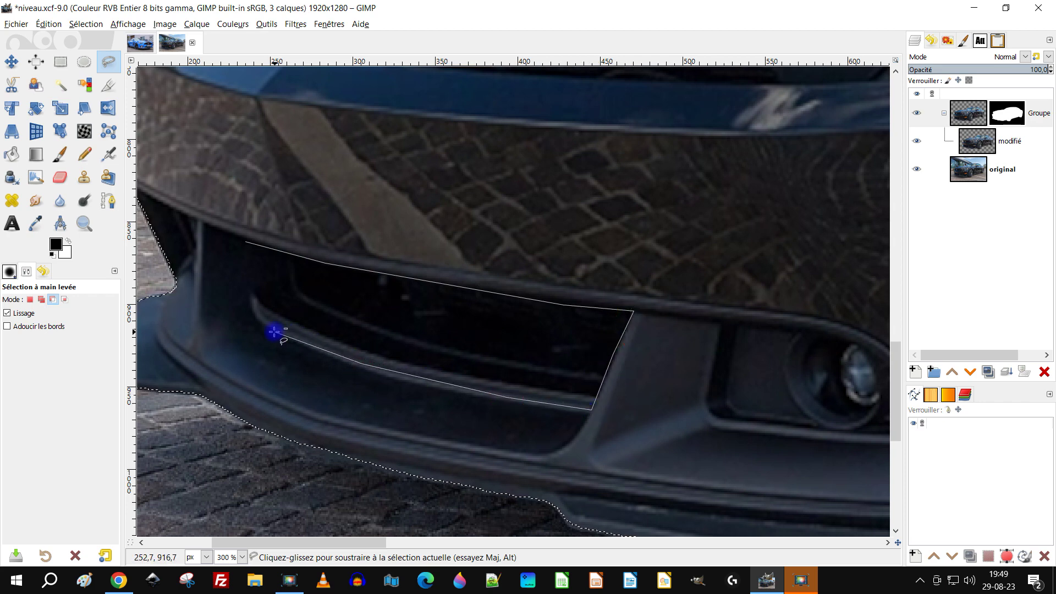
{"action": "left_click", "coordinate": [252, 309]}
{"action": "left_click", "coordinate": [246, 243]}
{"action": "key", "text": "Return"}
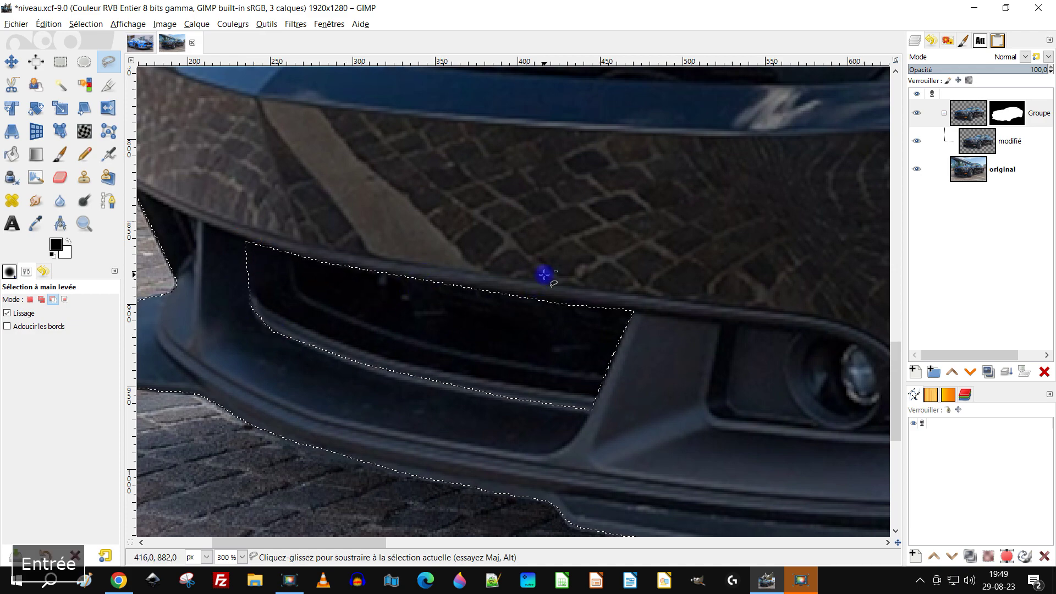
Trace around the round fog light in the front bumper and subtract it from the selection
{"action": "scroll", "coordinate": [544, 273], "scroll_direction": "down", "scroll_amount": 5}
{"action": "scroll", "coordinate": [476, 266], "scroll_direction": "up", "scroll_amount": 6}
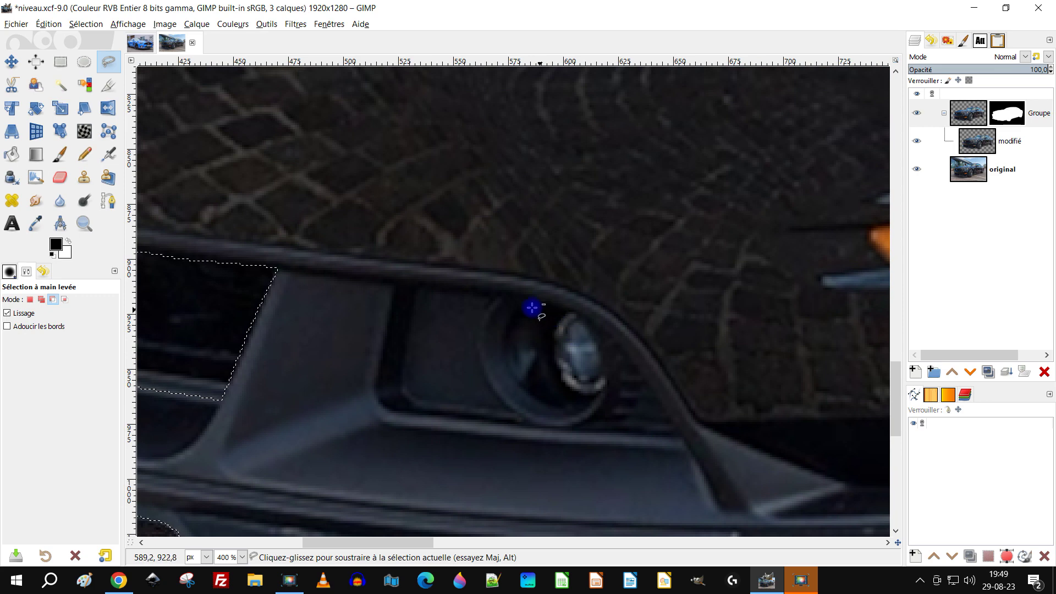
{"action": "mouse_move", "coordinate": [519, 301]}
{"action": "left_mouse_down"}
{"action": "mouse_move", "coordinate": [502, 337]}
{"action": "mouse_move", "coordinate": [506, 384]}
{"action": "mouse_move", "coordinate": [561, 413]}
{"action": "left_mouse_up"}
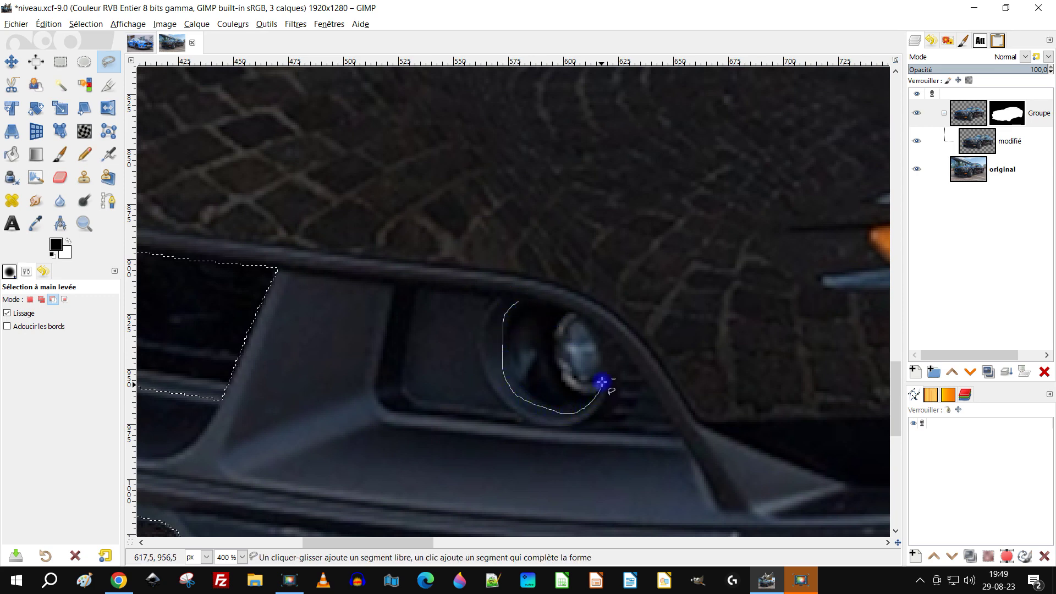
{"action": "left_click_drag", "start_coordinate": [578, 308], "coordinate": [514, 300]}
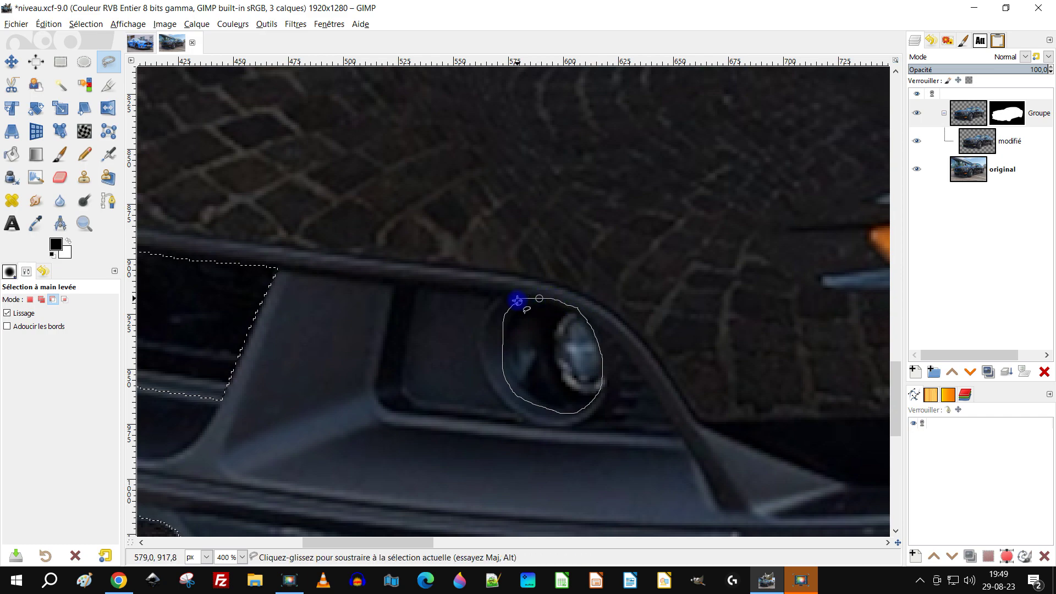
{"action": "key", "text": "Return"}
Outline the orange side marker light on the front bumper and subtract it from the selection
{"action": "scroll", "coordinate": [385, 278], "scroll_direction": "right", "scroll_amount": 10}
{"action": "scroll", "coordinate": [347, 224], "scroll_direction": "up", "scroll_amount": 1}
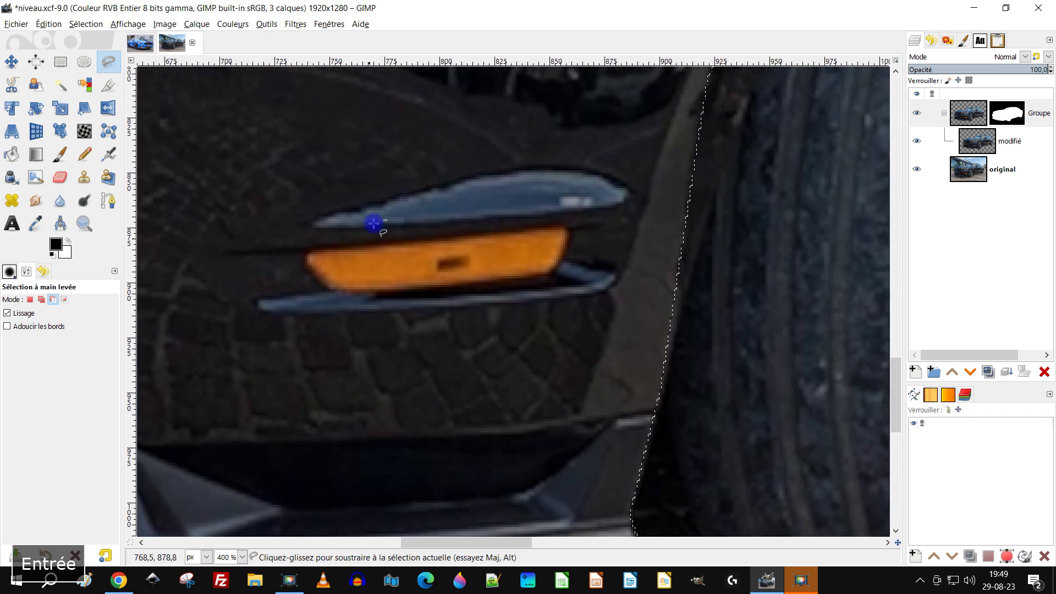
{"action": "scroll", "coordinate": [396, 264], "scroll_direction": "down", "scroll_amount": 4}
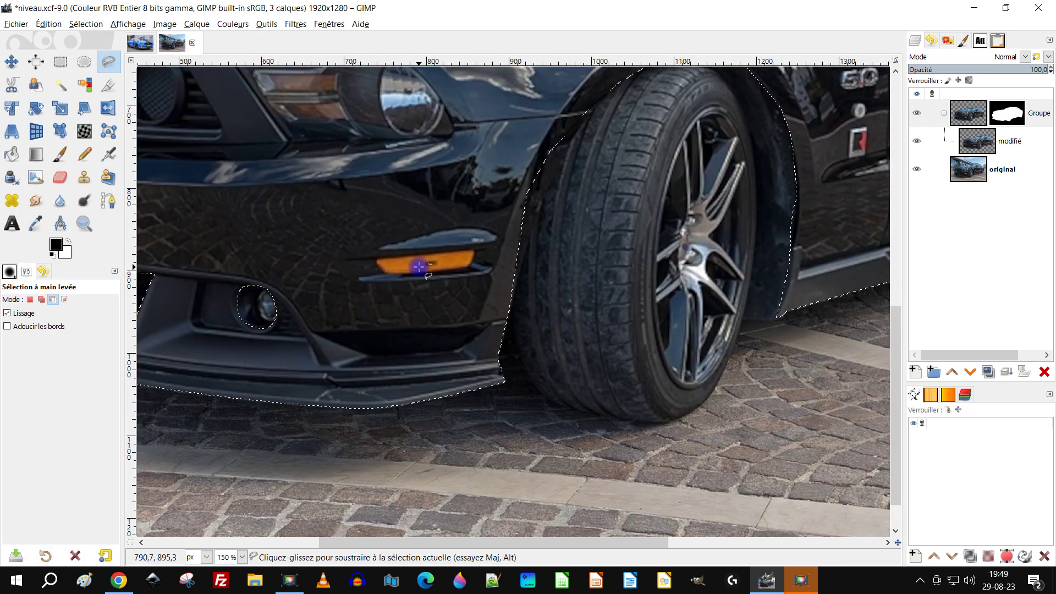
{"action": "scroll", "coordinate": [407, 264], "scroll_direction": "up", "scroll_amount": 3}
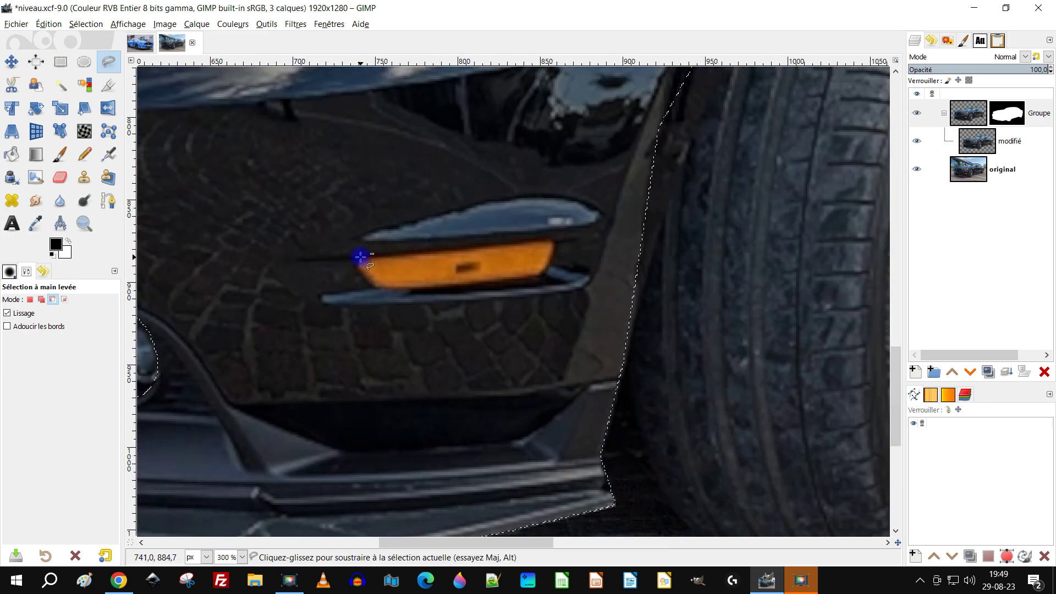
{"action": "left_click", "coordinate": [360, 257]}
{"action": "left_click", "coordinate": [517, 242]}
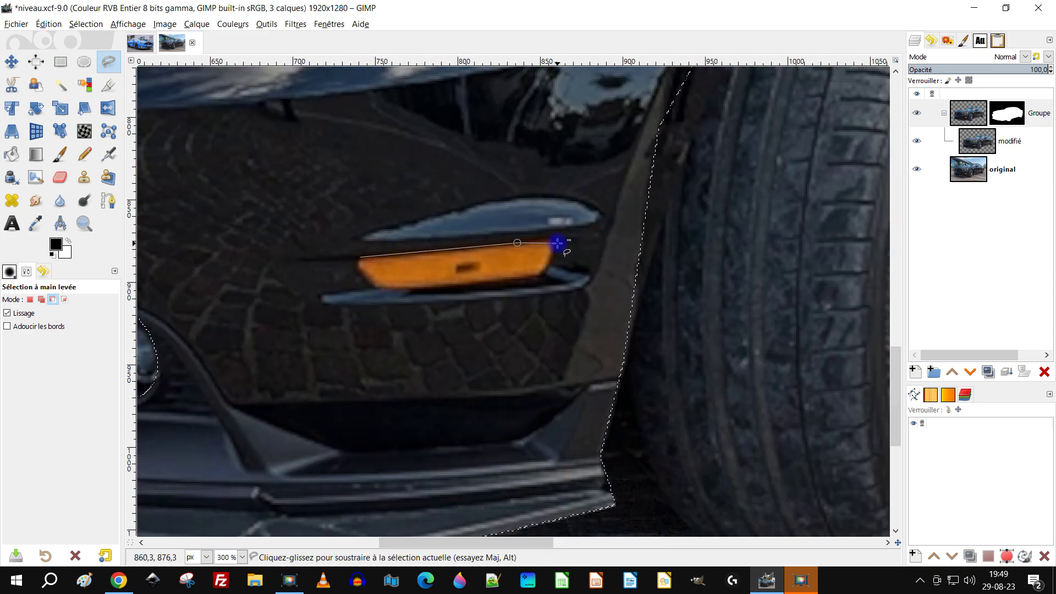
{"action": "mouse_move", "coordinate": [557, 242]}
{"action": "left_mouse_down"}
{"action": "mouse_move", "coordinate": [532, 275]}
{"action": "mouse_move", "coordinate": [378, 290]}
{"action": "left_mouse_up"}
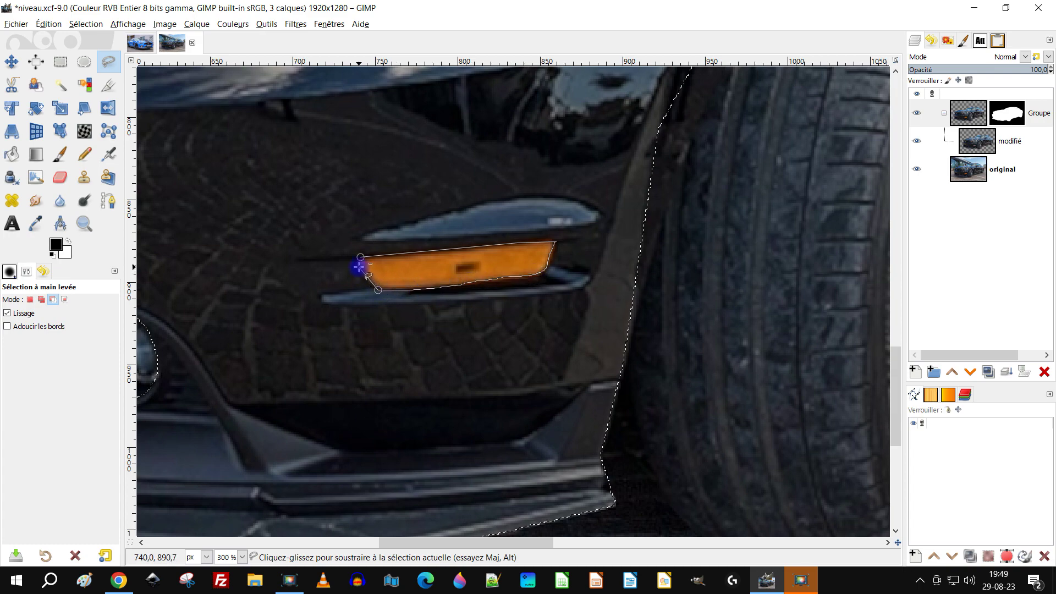
{"action": "left_click", "coordinate": [358, 259]}
{"action": "key", "text": "Return"}
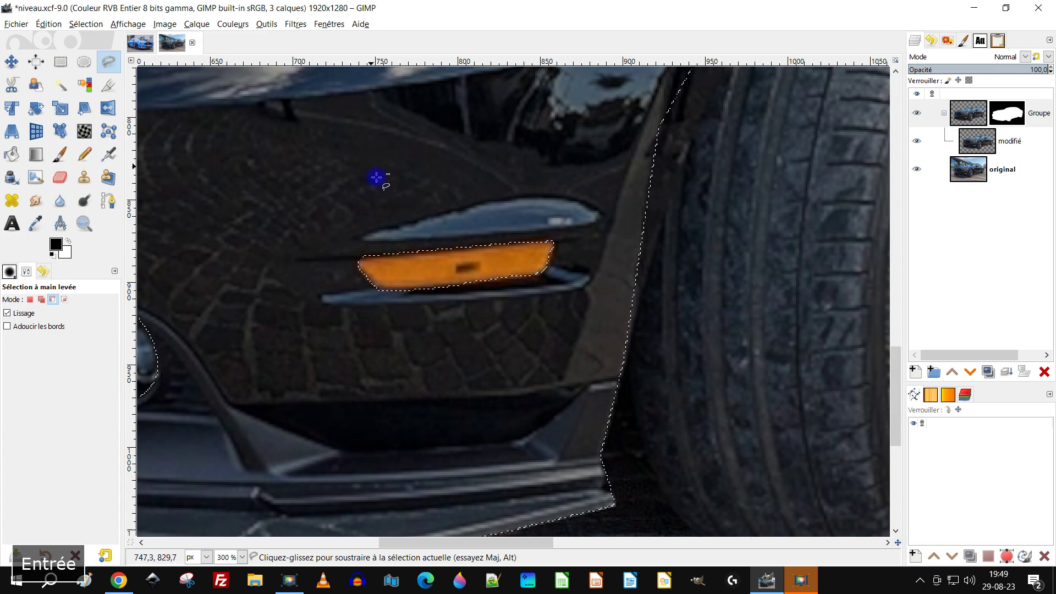
Outline the whole headlight, including its turn signal and the dark strip beneath it, and subtract it from the selection
{"action": "mouse_move", "coordinate": [371, 165]}
{"action": "left_mouse_down"}
{"action": "mouse_move", "coordinate": [470, 393]}
{"action": "mouse_move", "coordinate": [542, 376]}
{"action": "left_mouse_up"}
{"action": "scroll", "coordinate": [542, 376], "scroll_direction": "down", "scroll_amount": 1}
{"action": "scroll", "coordinate": [269, 160], "scroll_direction": "up", "scroll_amount": 2}
{"action": "left_click", "coordinate": [196, 147]}
{"action": "left_click", "coordinate": [429, 155]}
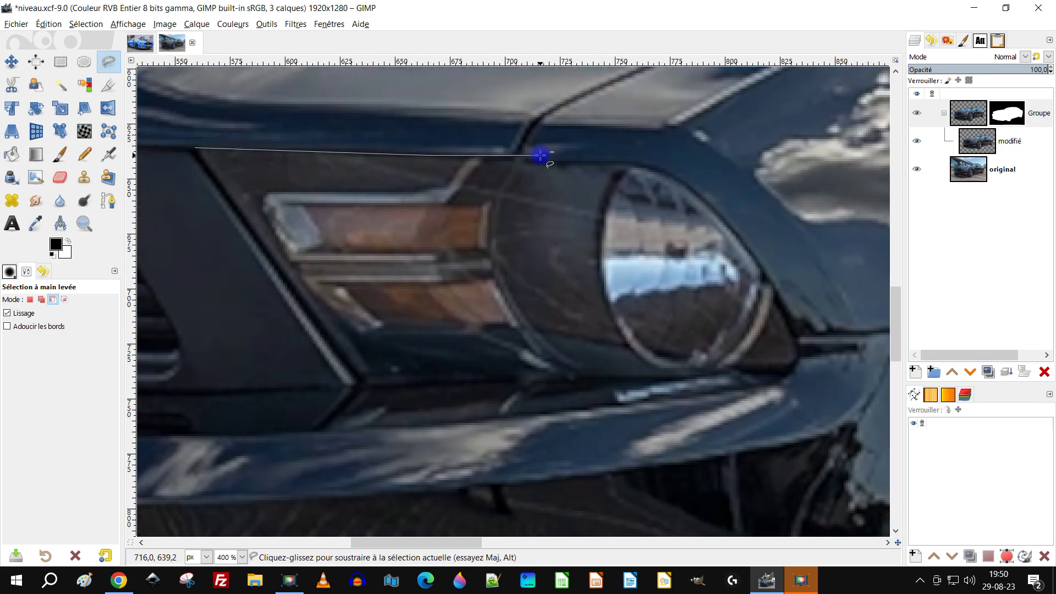
{"action": "left_click", "coordinate": [718, 212]}
{"action": "left_click", "coordinate": [785, 304]}
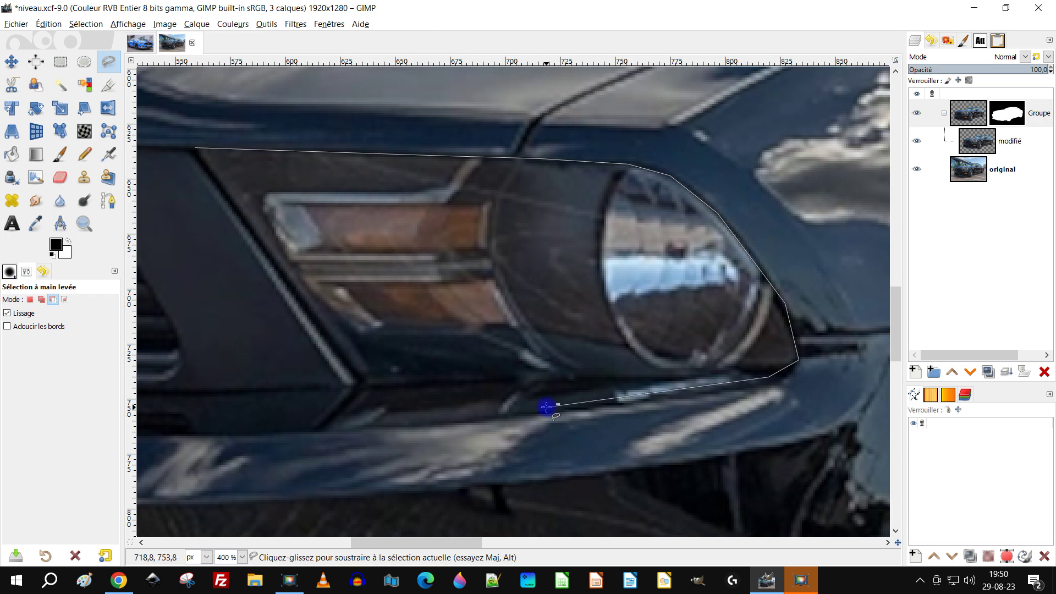
{"action": "left_click", "coordinate": [361, 427]}
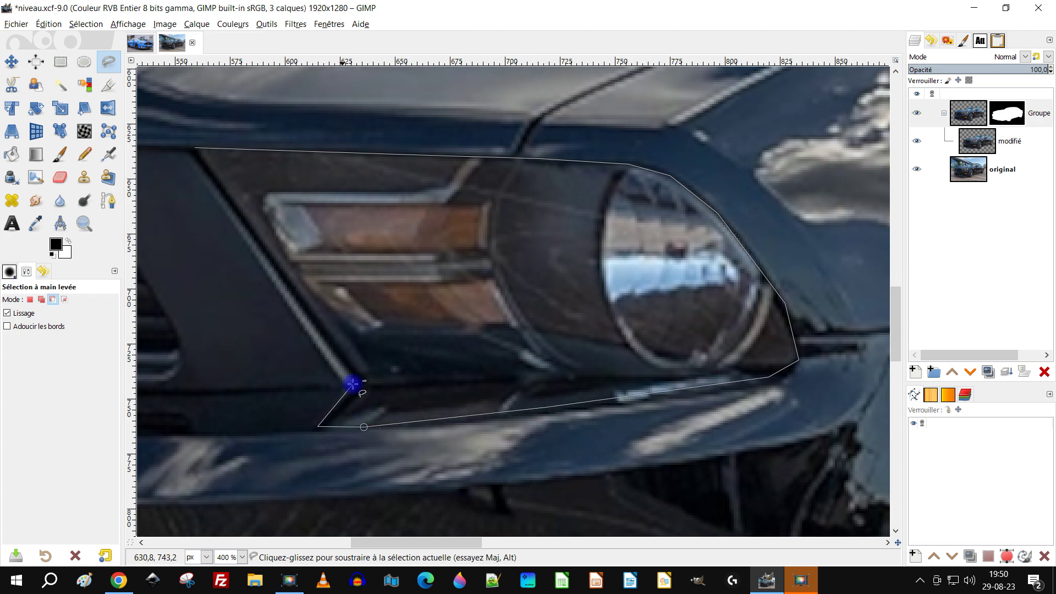
{"action": "left_click", "coordinate": [196, 148]}
{"action": "key", "text": "Return"}
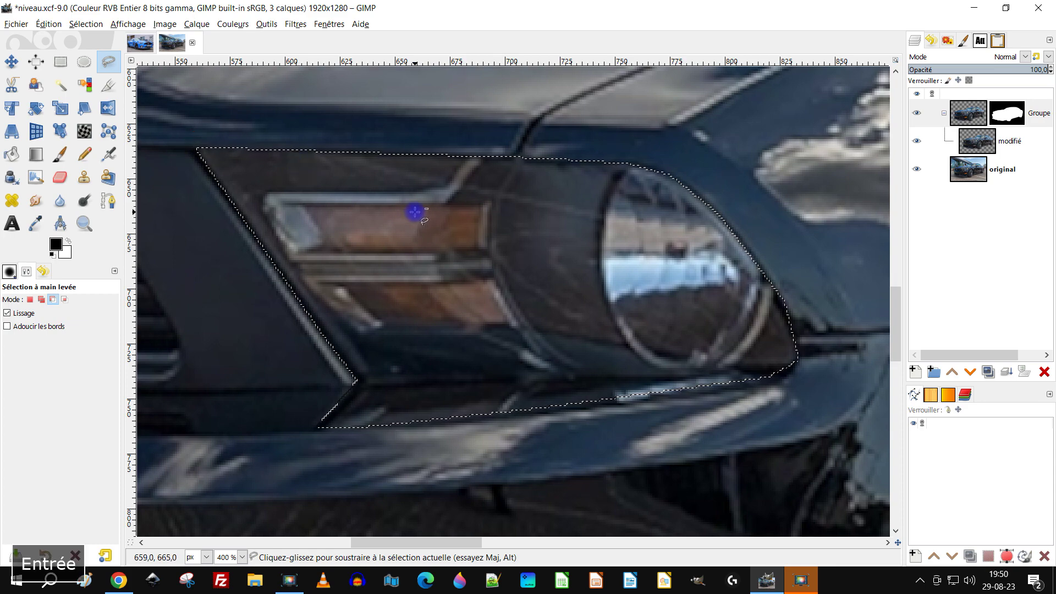
Trace closely around the Mustang horse emblem on the front grille and subtract it from the selection
{"action": "scroll", "coordinate": [412, 213], "scroll_direction": "down", "scroll_amount": 6}
{"action": "scroll", "coordinate": [406, 270], "scroll_direction": "up", "scroll_amount": 5}
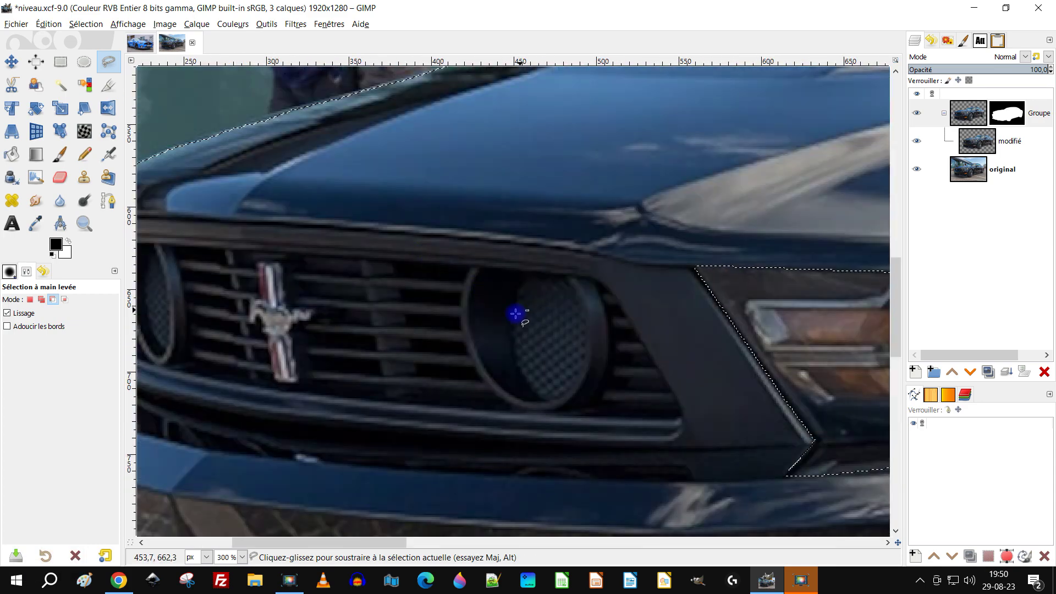
{"action": "scroll", "coordinate": [495, 316], "scroll_direction": "down", "scroll_amount": 1}
{"action": "scroll", "coordinate": [381, 302], "scroll_direction": "up", "scroll_amount": 1}
{"action": "scroll", "coordinate": [381, 302], "scroll_direction": "up", "scroll_amount": 2}
{"action": "left_click", "coordinate": [380, 268]}
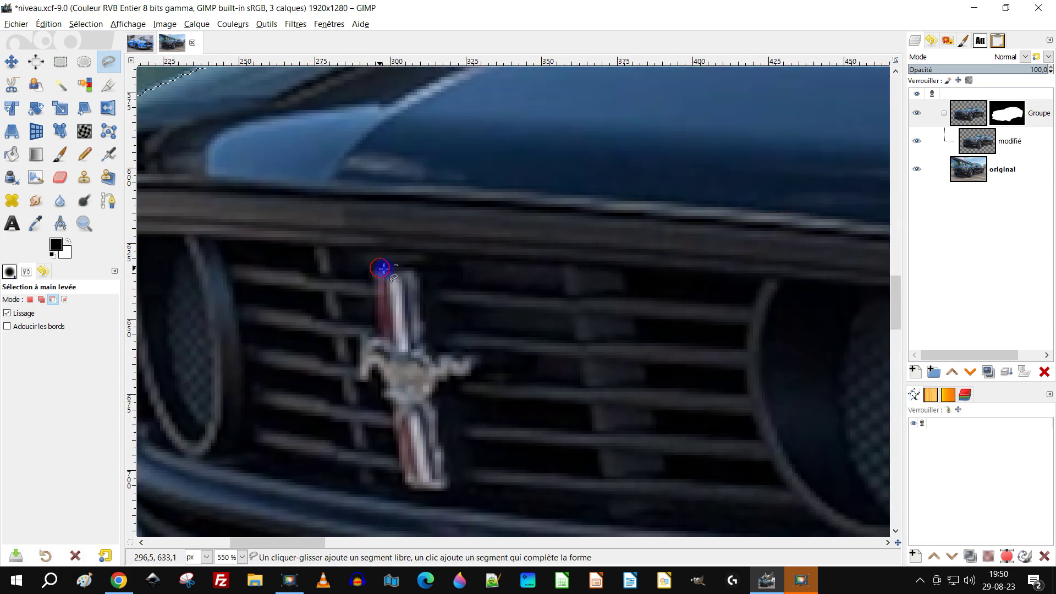
{"action": "left_click", "coordinate": [415, 268]}
{"action": "left_click", "coordinate": [429, 350]}
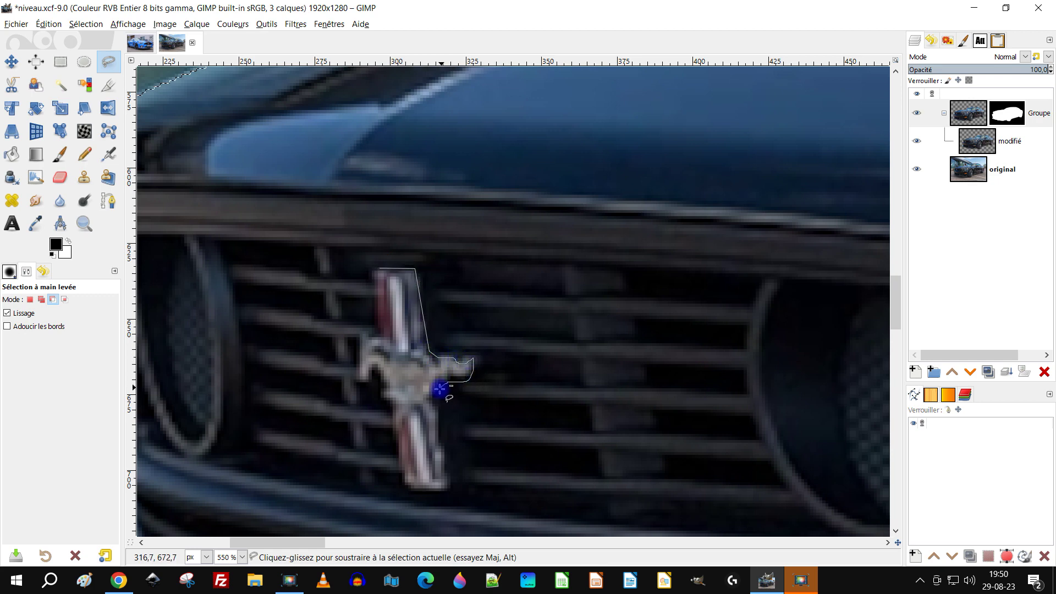
{"action": "left_click_drag", "start_coordinate": [441, 443], "coordinate": [448, 480]}
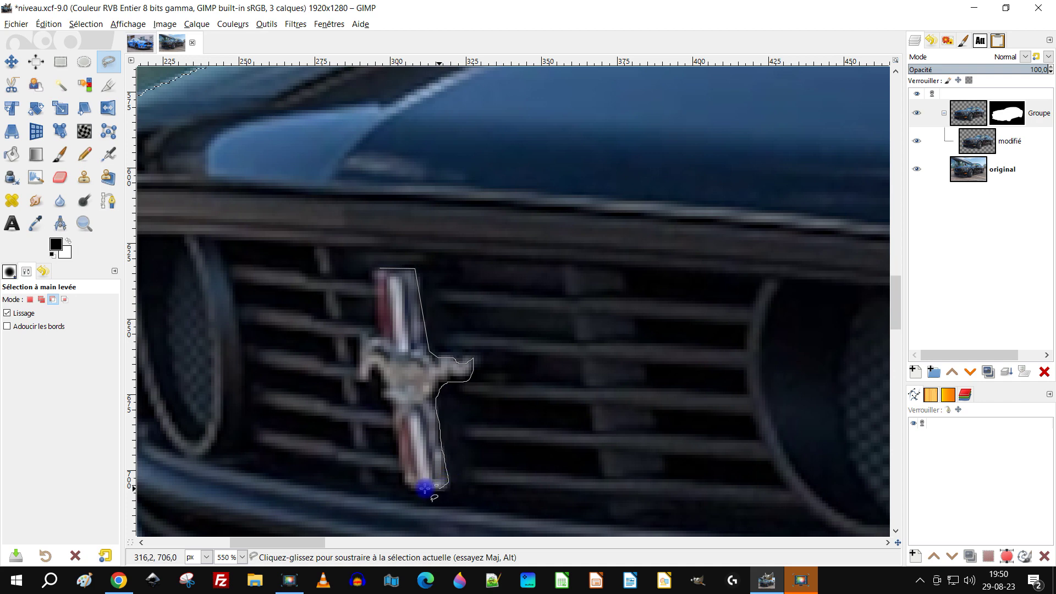
{"action": "left_click_drag", "start_coordinate": [398, 436], "coordinate": [390, 411]}
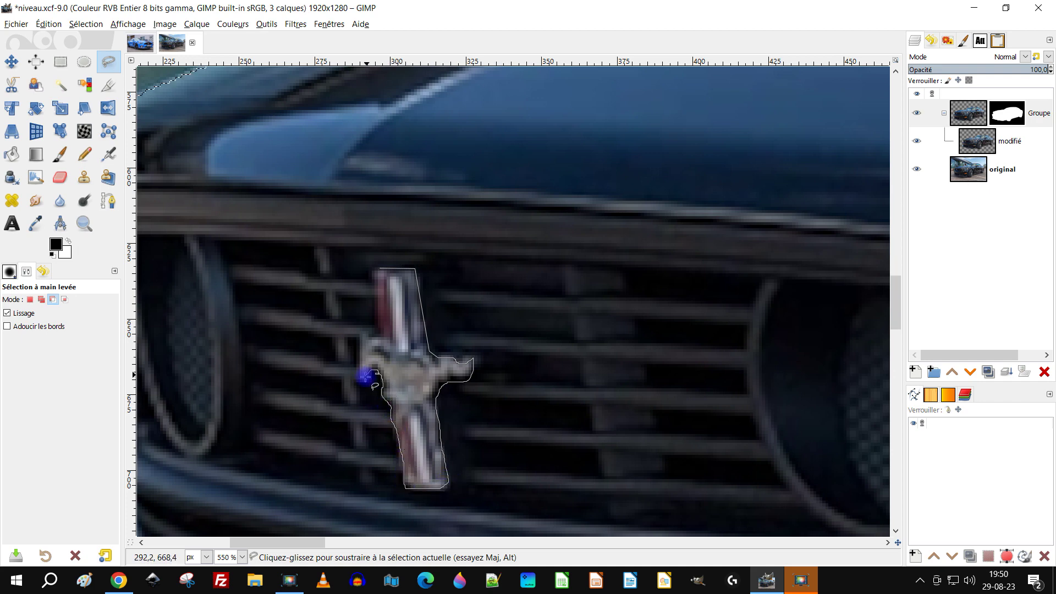
{"action": "left_click_drag", "start_coordinate": [358, 363], "coordinate": [361, 340]}
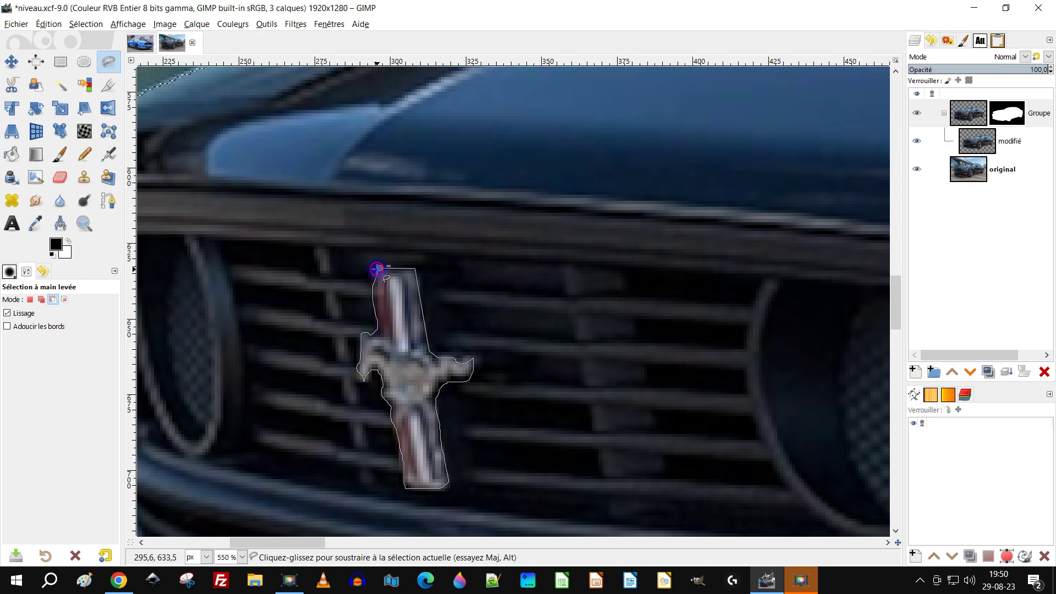
{"action": "key", "text": "Return"}
Trace the front edge of the rear wheel from the side sill up to the top of the wheel arch for subtraction
{"action": "scroll", "coordinate": [535, 282], "scroll_direction": "down", "scroll_amount": 6}
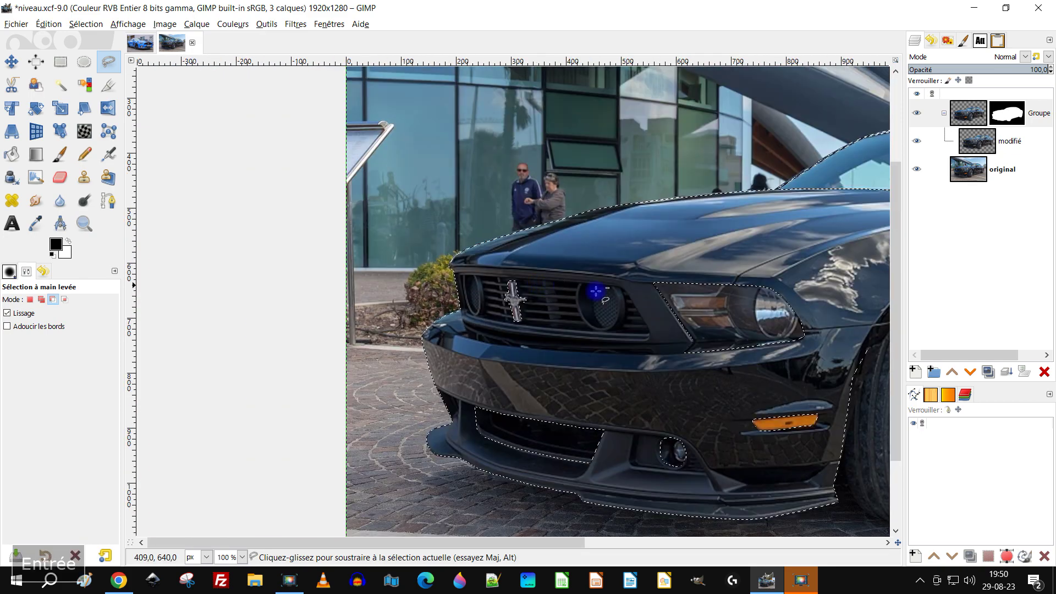
{"action": "scroll", "coordinate": [695, 302], "scroll_direction": "up", "scroll_amount": 5}
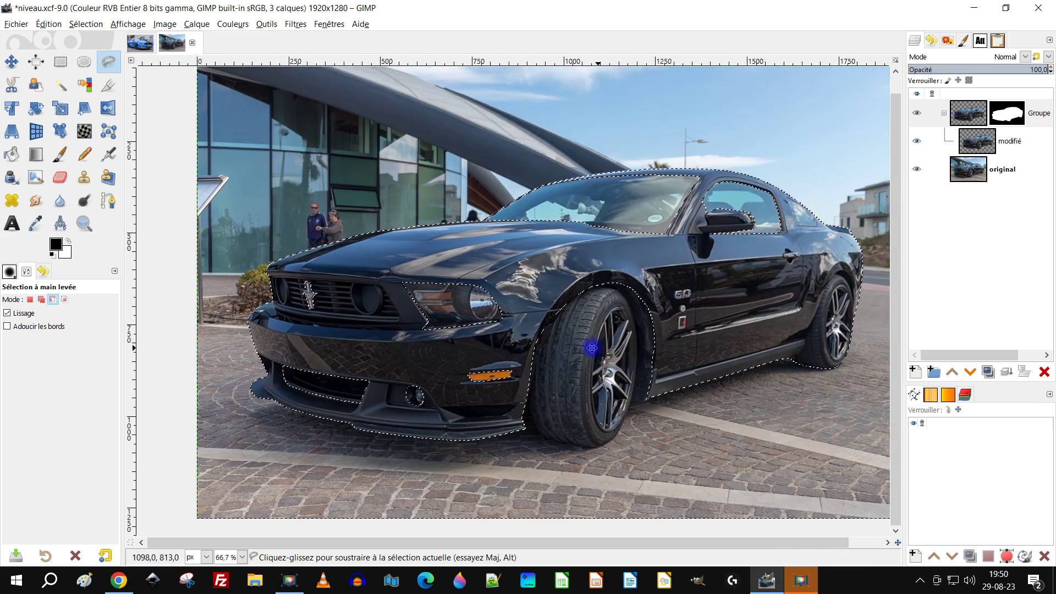
{"action": "scroll", "coordinate": [473, 390], "scroll_direction": "down", "scroll_amount": 5}
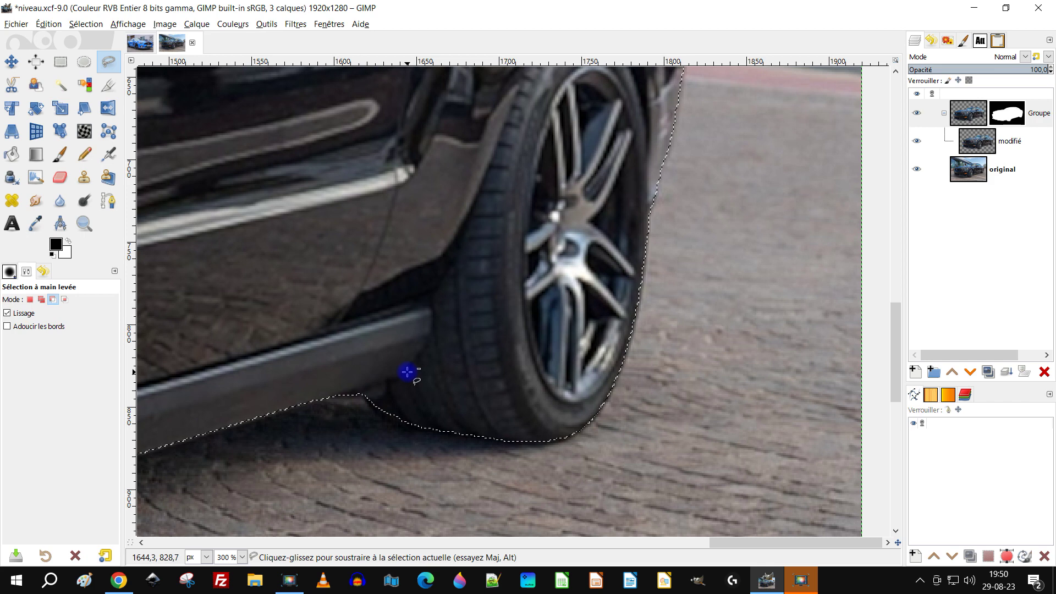
{"action": "left_click", "coordinate": [350, 404]}
{"action": "left_click", "coordinate": [403, 378]}
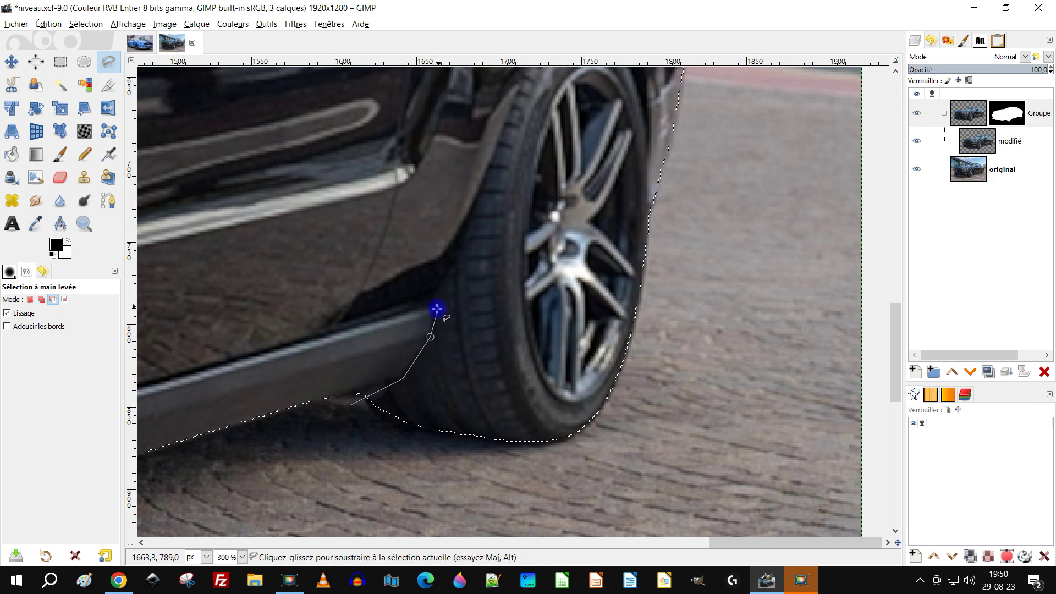
{"action": "left_click", "coordinate": [455, 256]}
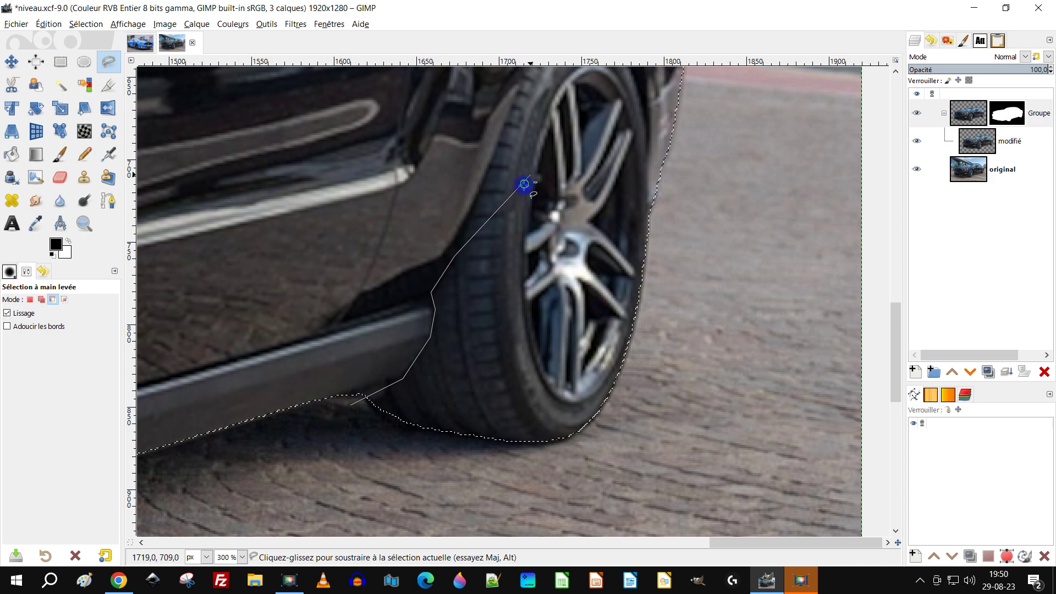
{"action": "scroll", "coordinate": [521, 182], "scroll_direction": "up", "scroll_amount": 3}
{"action": "scroll", "coordinate": [521, 182], "scroll_direction": "right", "scroll_amount": 1}
{"action": "left_click", "coordinate": [436, 324]}
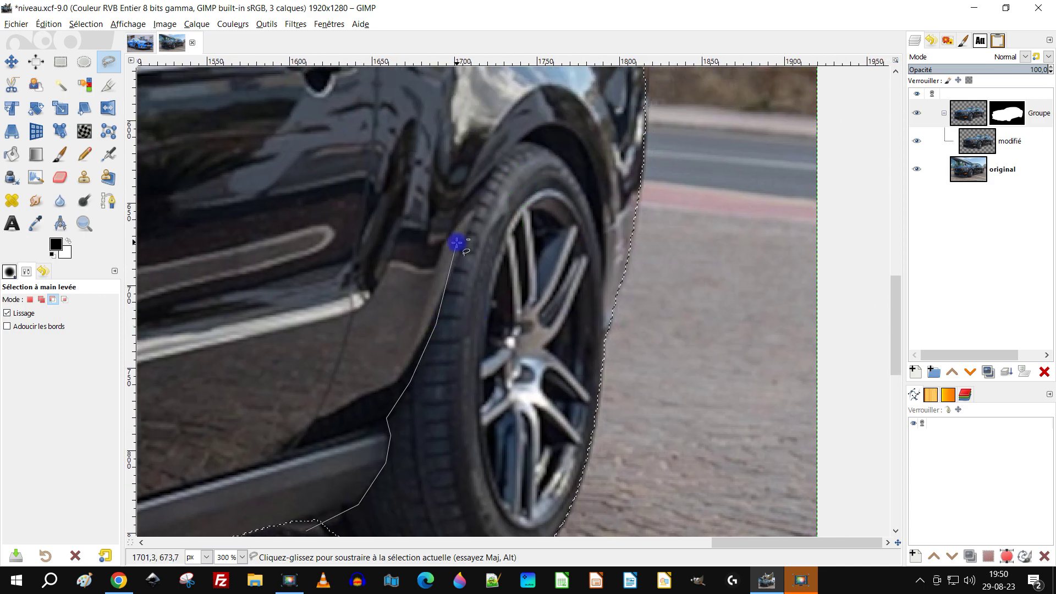
{"action": "scroll", "coordinate": [473, 268], "scroll_direction": "up", "scroll_amount": 2}
{"action": "scroll", "coordinate": [473, 268], "scroll_direction": "right", "scroll_amount": 1}
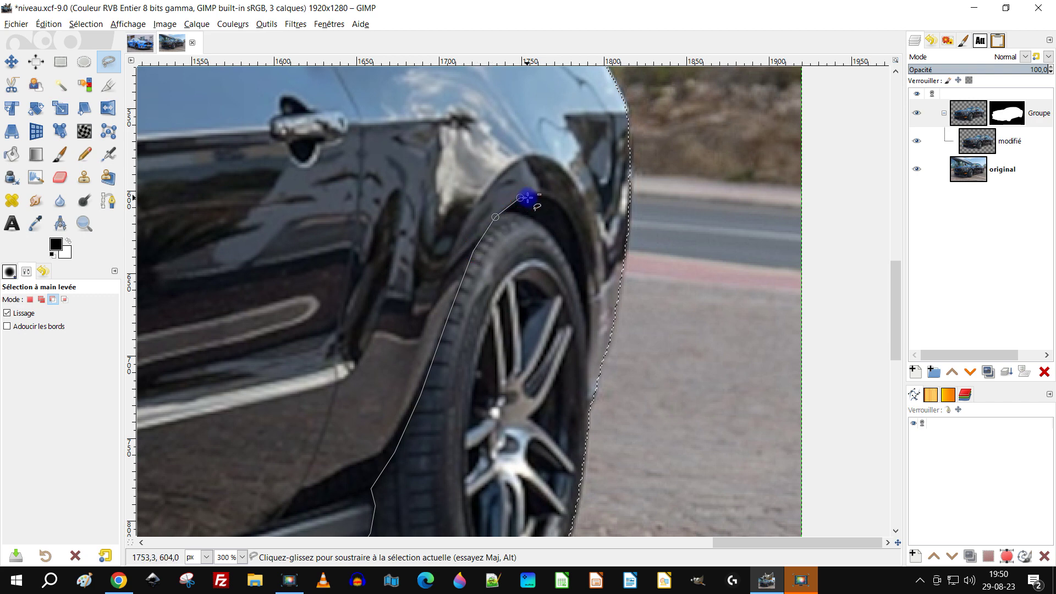
Continue the outline down the back of the rear wheel and around beneath the tyre, and subtract the wheel from the selection
{"action": "left_click_drag", "start_coordinate": [583, 252], "coordinate": [586, 373]}
{"action": "mouse_move", "coordinate": [591, 432]}
{"action": "left_mouse_down"}
{"action": "mouse_move", "coordinate": [608, 537]}
{"action": "mouse_move", "coordinate": [617, 278]}
{"action": "mouse_move", "coordinate": [612, 333]}
{"action": "left_mouse_up"}
{"action": "left_click", "coordinate": [525, 411]}
{"action": "left_click", "coordinate": [357, 400]}
{"action": "left_click", "coordinate": [321, 391]}
{"action": "left_click", "coordinate": [326, 379]}
{"action": "left_click", "coordinate": [310, 330]}
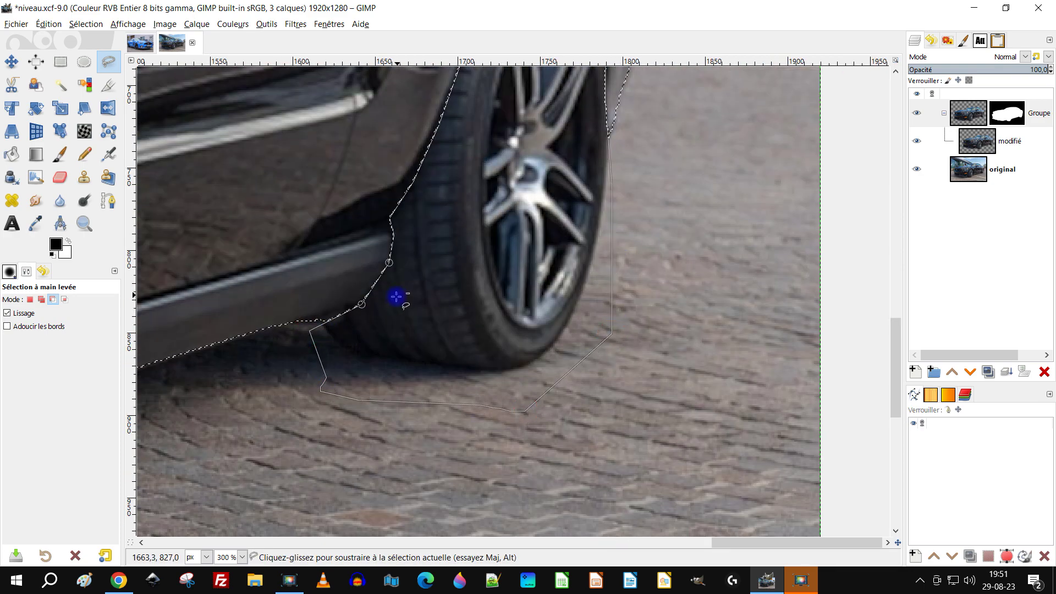
{"action": "key", "text": "Return"}
Outline the small rear quarter window behind the door and subtract it from the selection
{"action": "key", "text": "1"}
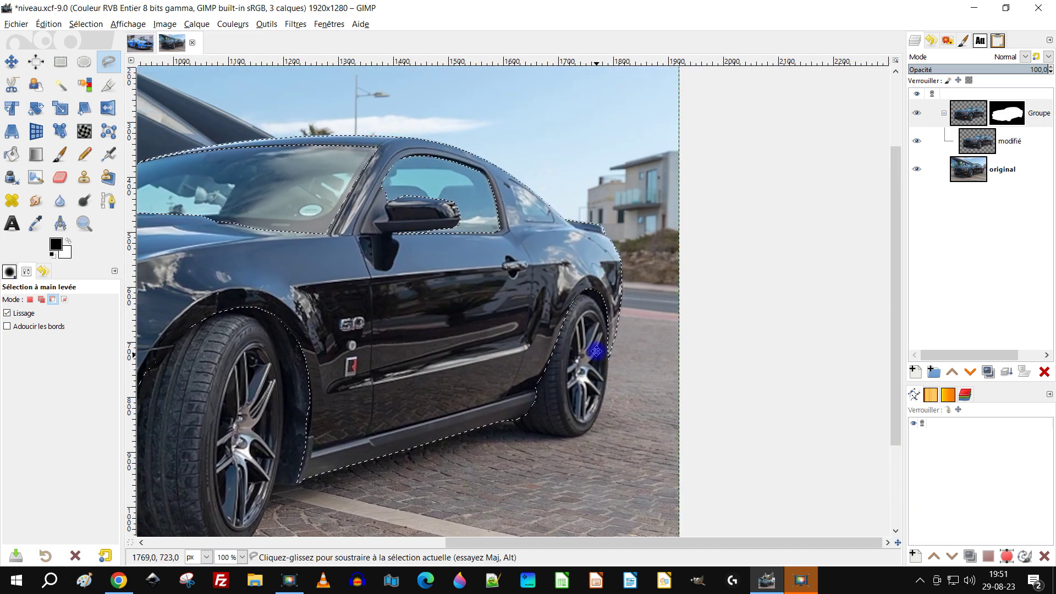
{"action": "key", "text": "2"}
{"action": "key", "text": "3"}
{"action": "left_click", "coordinate": [416, 132]}
{"action": "left_click_drag", "start_coordinate": [472, 295], "coordinate": [577, 310]}
{"action": "left_click", "coordinate": [595, 309]}
{"action": "left_click", "coordinate": [595, 295]}
{"action": "left_click", "coordinate": [565, 235]}
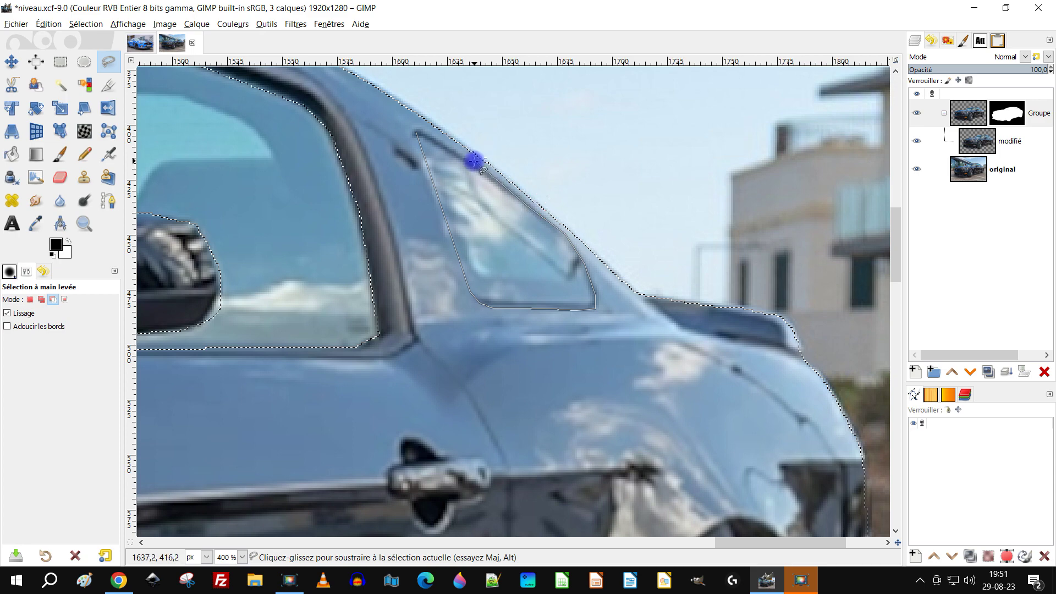
{"action": "scroll", "coordinate": [436, 131], "scroll_direction": "down", "scroll_amount": 2}
{"action": "key", "text": "Return"}
Select the layer mask of the Groupe layer group and show the mask itself on the canvas
{"action": "scroll", "coordinate": [473, 174], "scroll_direction": "down", "scroll_amount": 1}
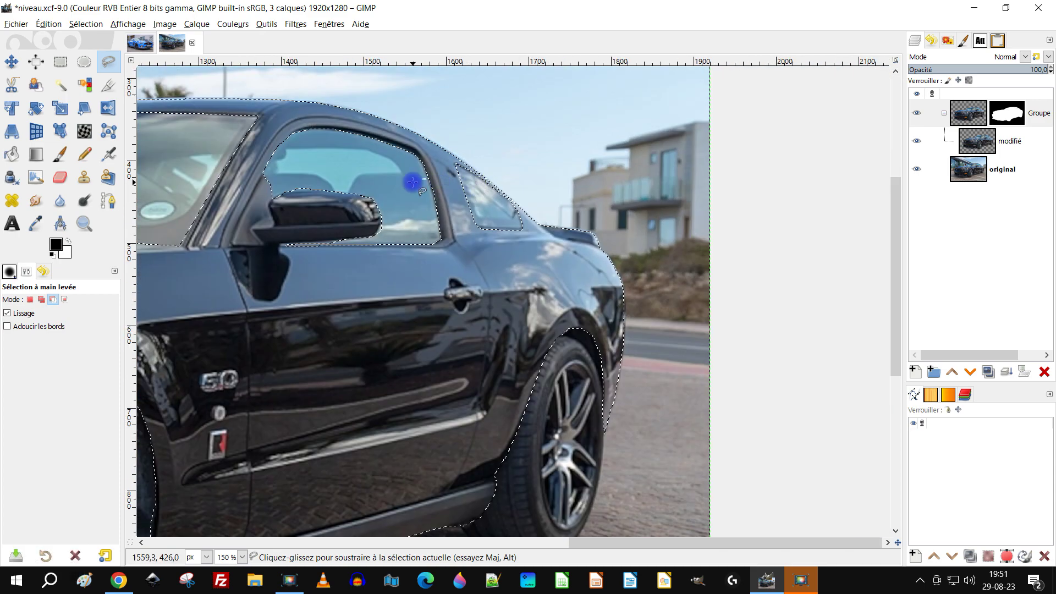
{"action": "left_click_drag", "start_coordinate": [412, 181], "coordinate": [472, 218]}
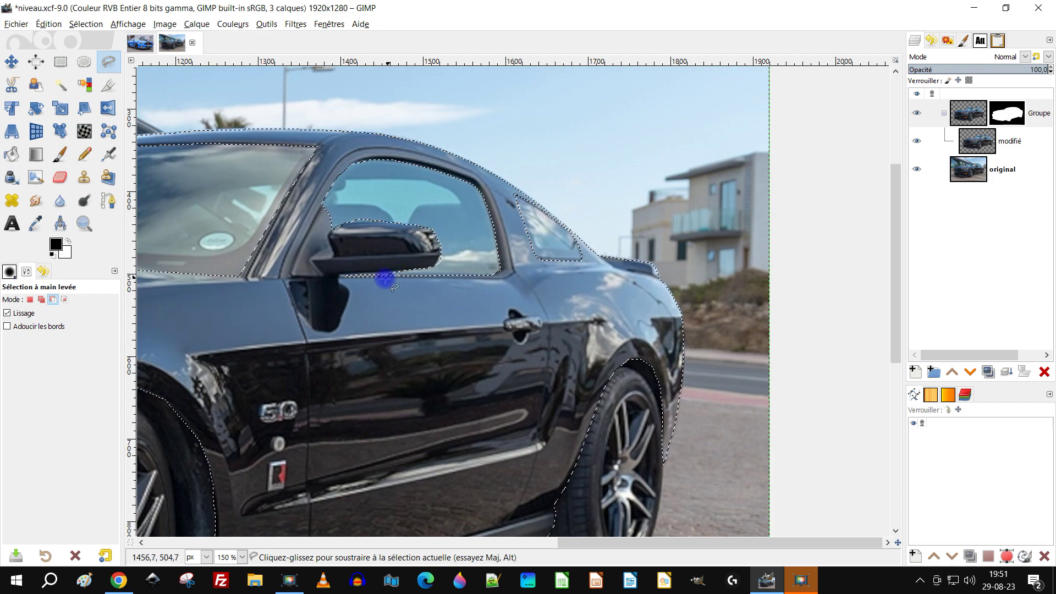
{"action": "scroll", "coordinate": [373, 246], "scroll_direction": "down", "scroll_amount": 1}
{"action": "scroll", "coordinate": [361, 258], "scroll_direction": "up", "scroll_amount": 3}
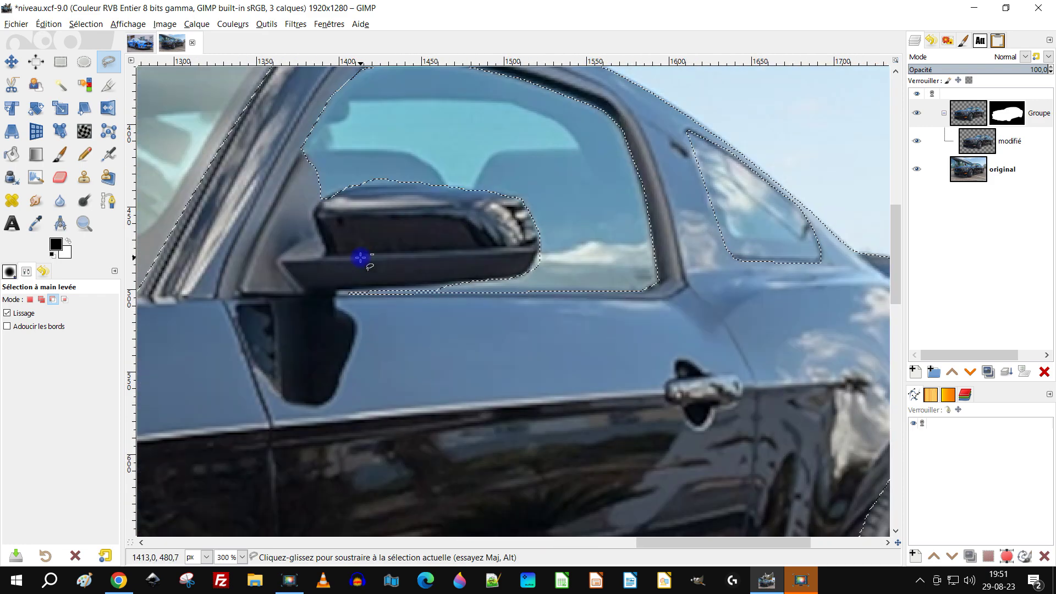
{"action": "scroll", "coordinate": [360, 254], "scroll_direction": "down", "scroll_amount": 4}
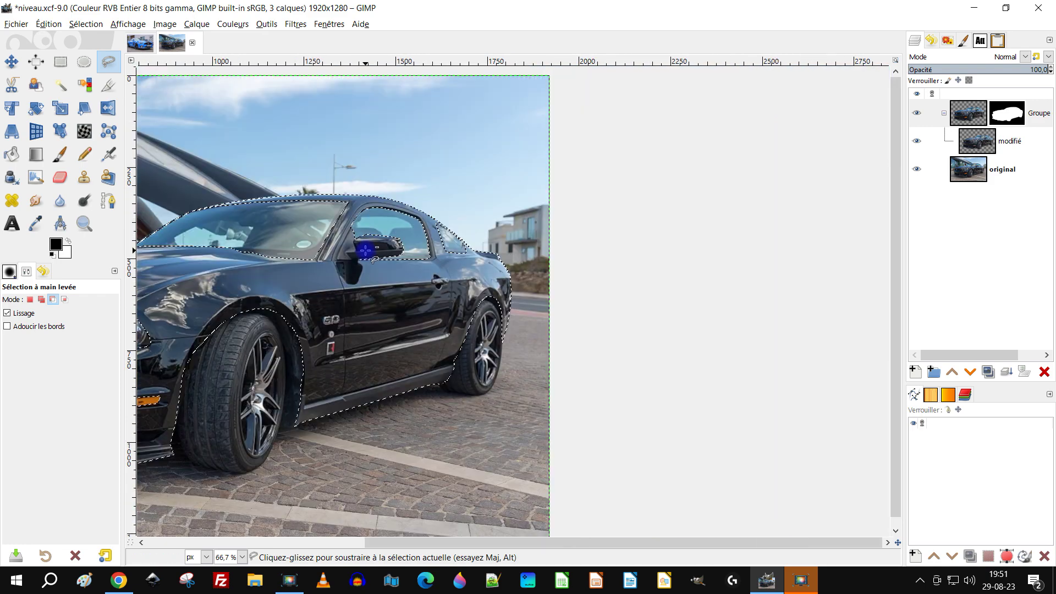
{"action": "left_click_drag", "start_coordinate": [382, 252], "coordinate": [608, 231]}
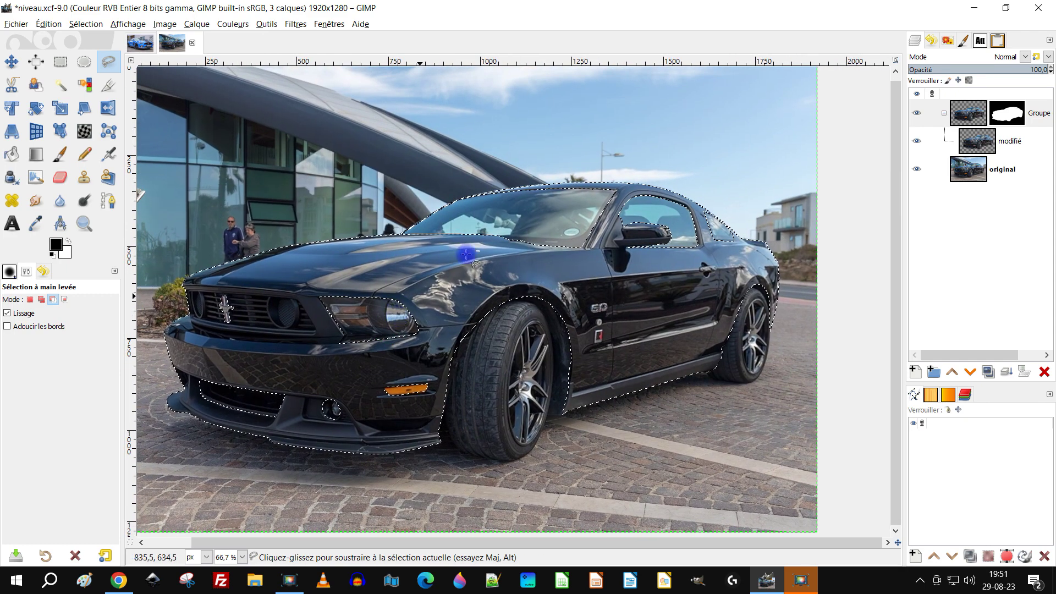
{"action": "left_click", "coordinate": [1010, 114]}
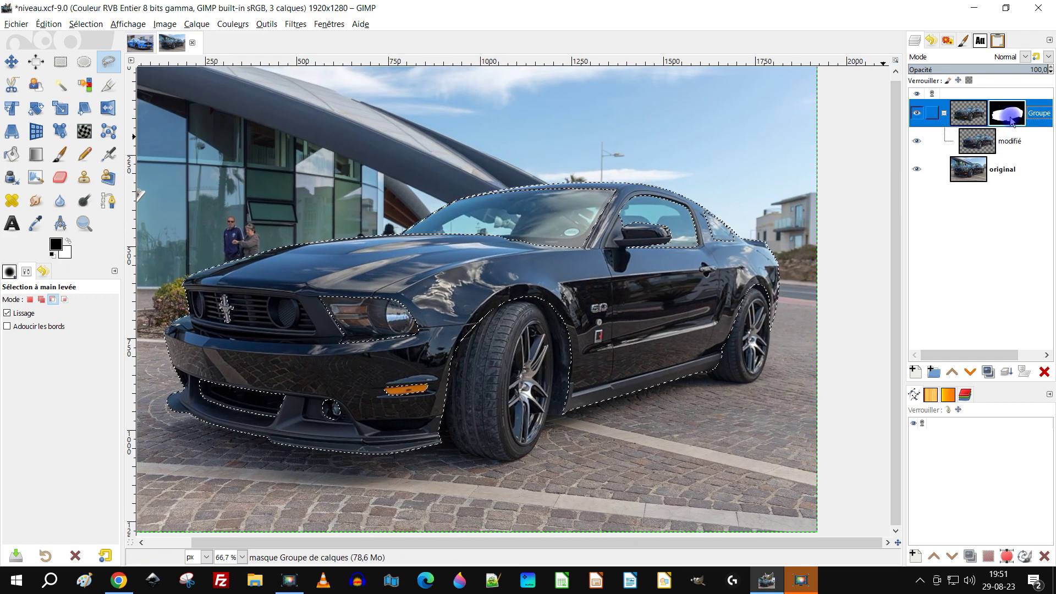
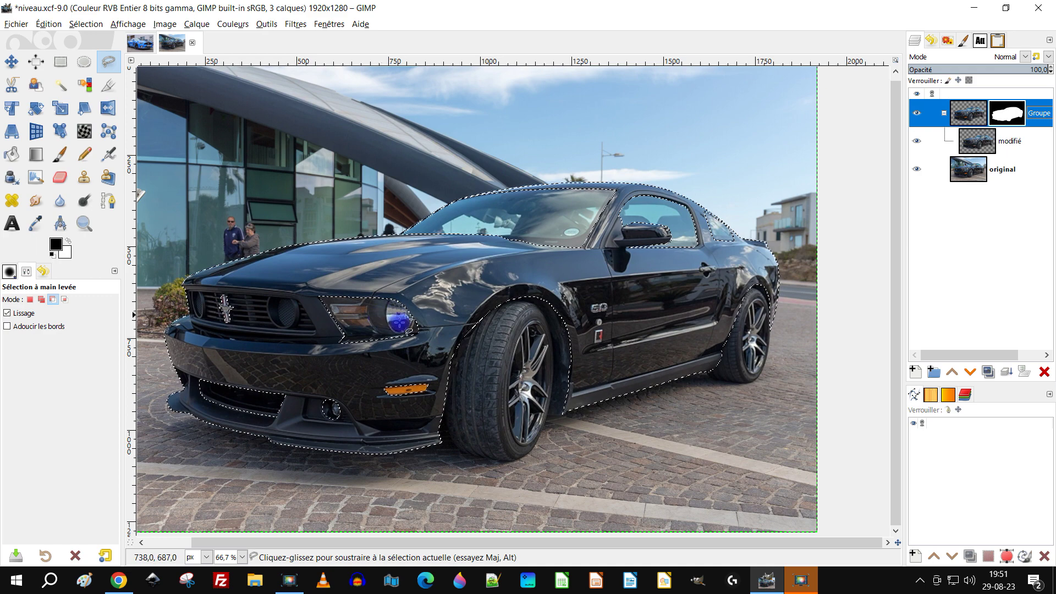
{"action": "left_click", "coordinate": [1013, 119]}
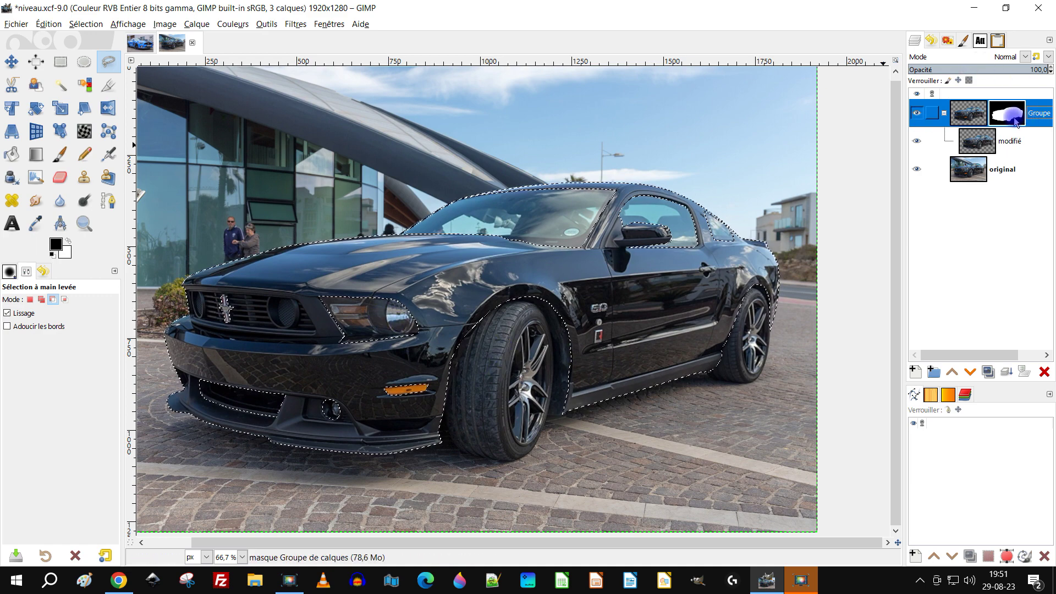
{"action": "right_click", "coordinate": [1014, 120]}
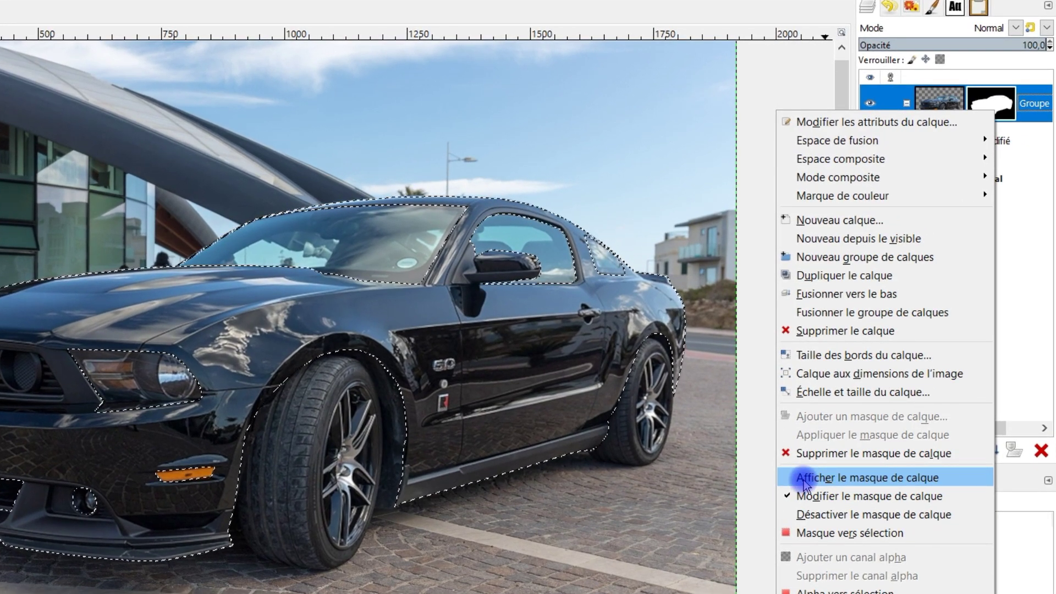
{"action": "left_click", "coordinate": [803, 481]}
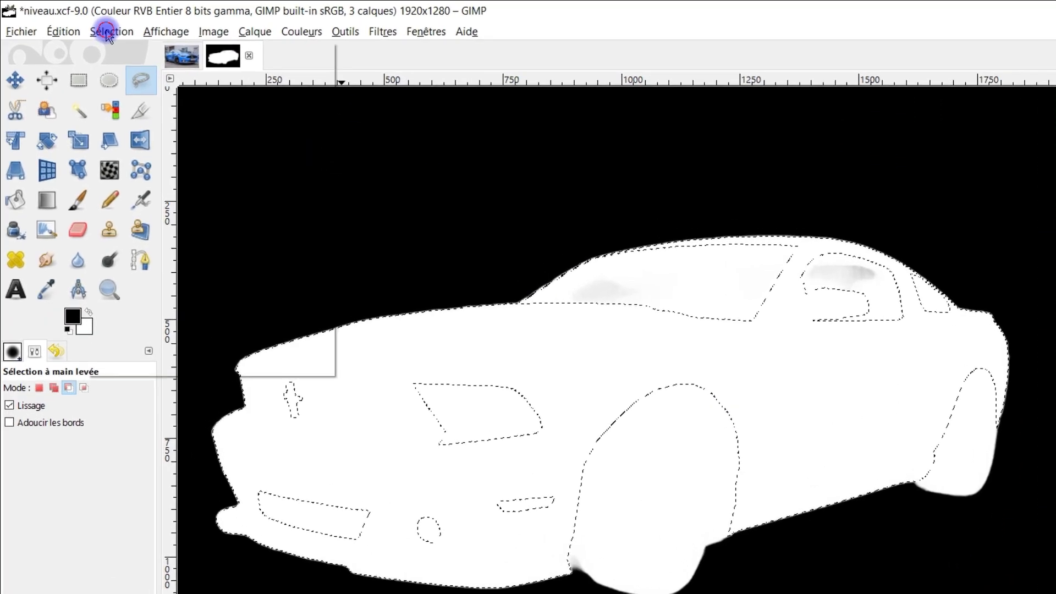
Invert the selection to fill all non-body areas of the group's mask with black, and clear the selection
{"action": "left_click", "coordinate": [90, 25]}
{"action": "left_click", "coordinate": [179, 141]}
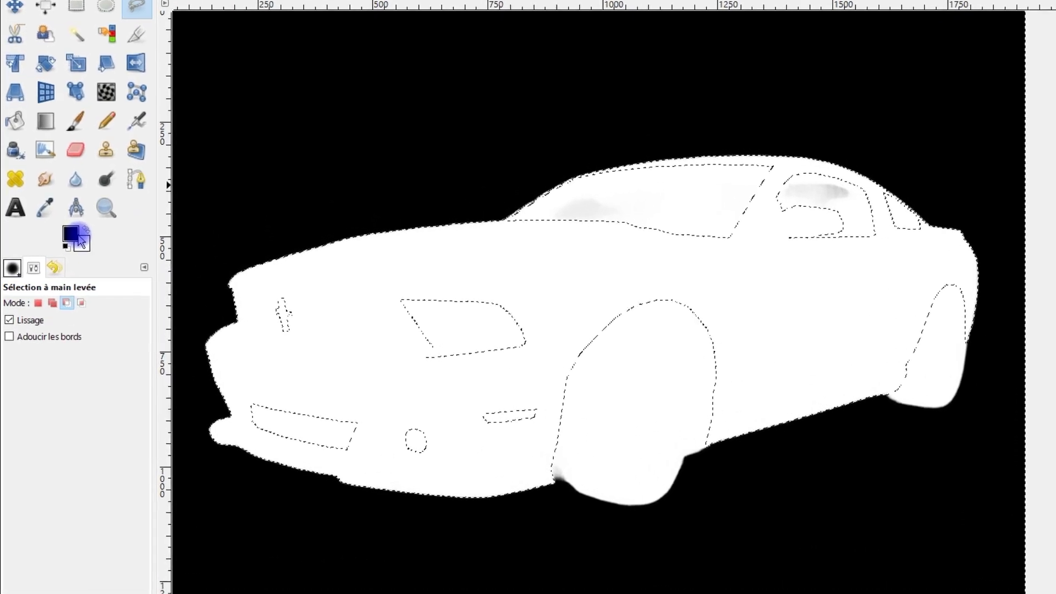
{"action": "key", "text": "d"}
{"action": "key", "text": "ctrl+comma"}
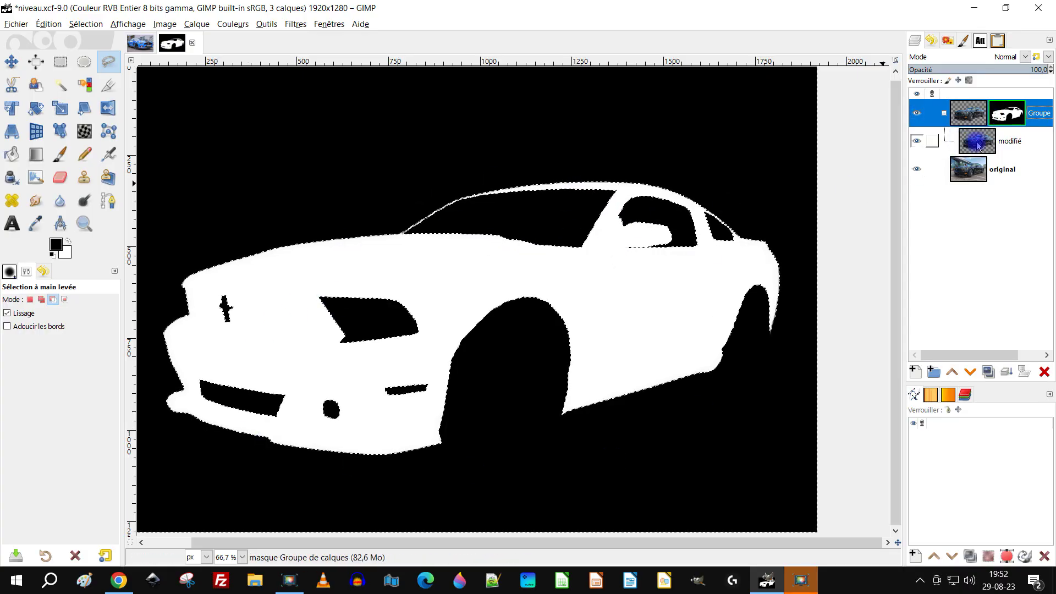
{"action": "left_click", "coordinate": [86, 23]}
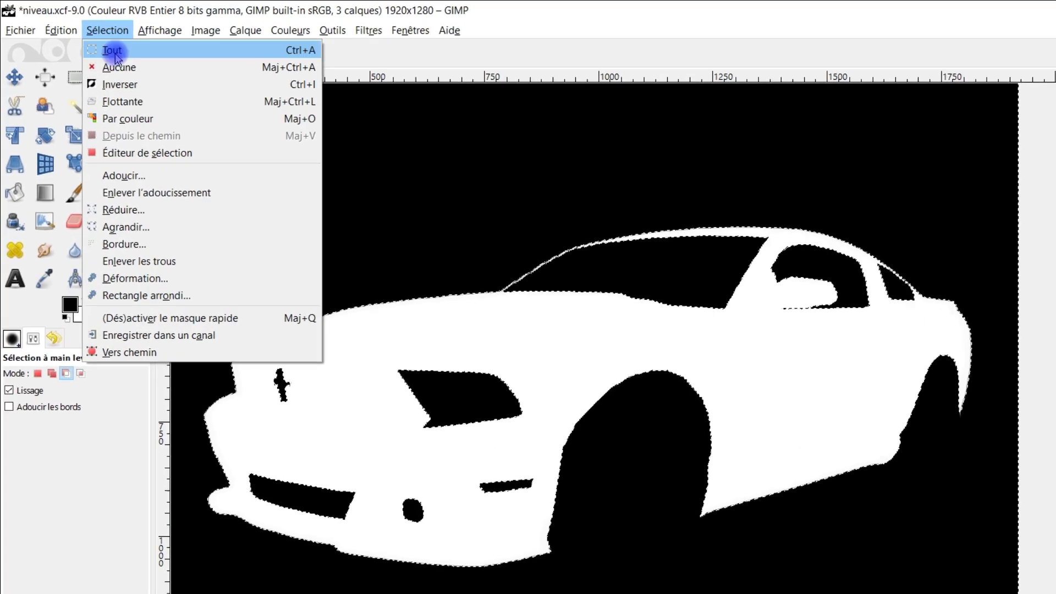
{"action": "left_click", "coordinate": [119, 67]}
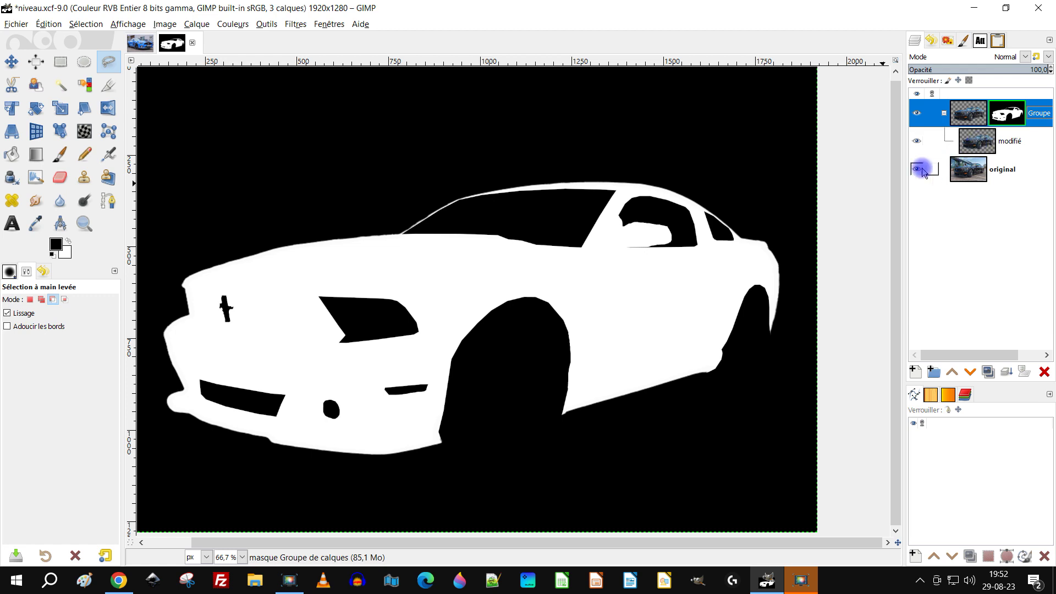
Turn off the mask display and check the body cut-out by hiding and showing the original layer
{"action": "right_click", "coordinate": [1005, 123]}
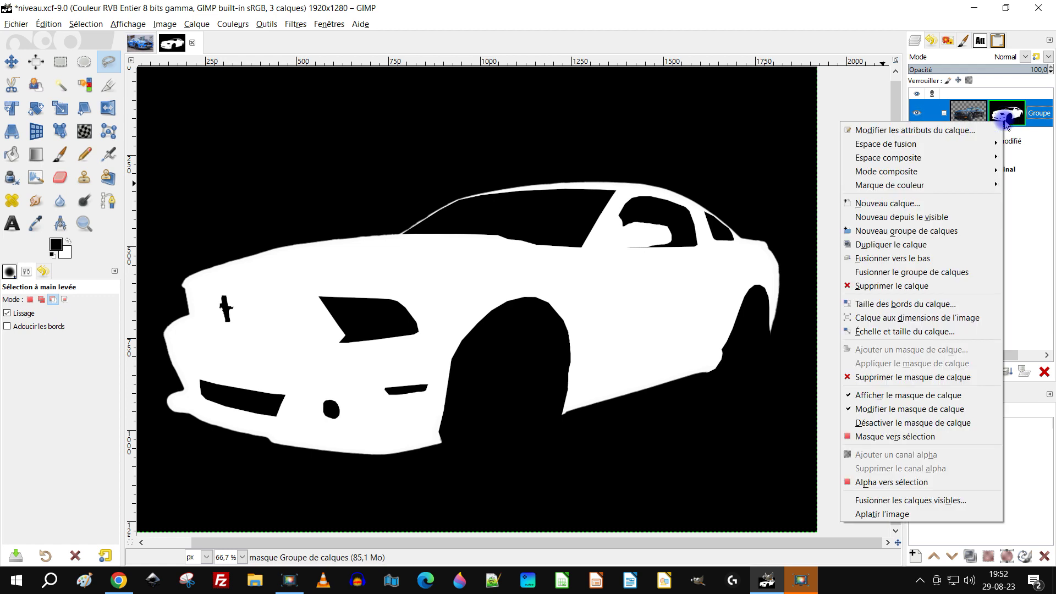
{"action": "left_click", "coordinate": [894, 395]}
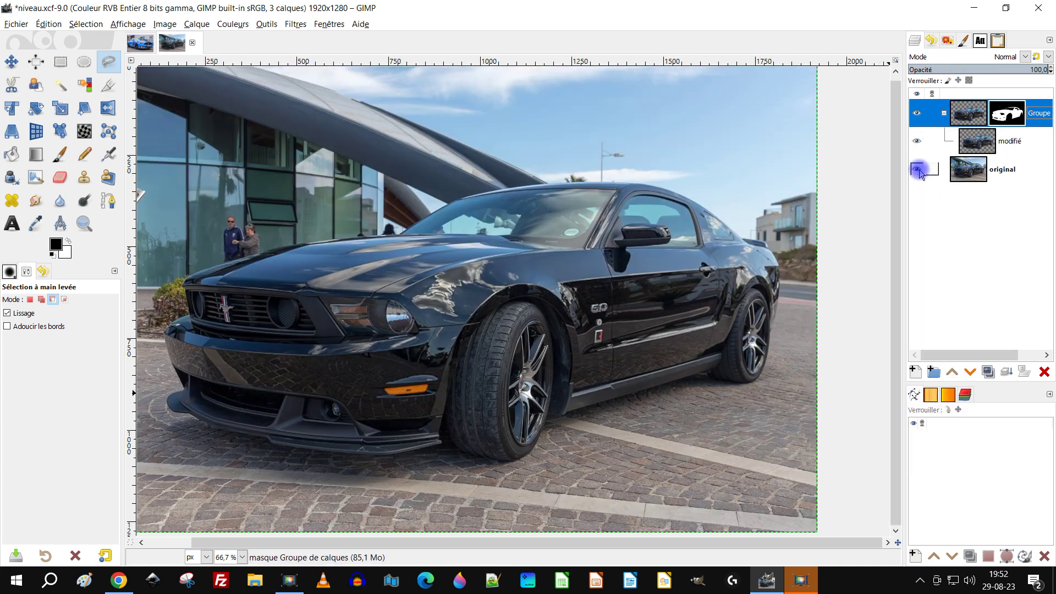
{"action": "left_click", "coordinate": [917, 170]}
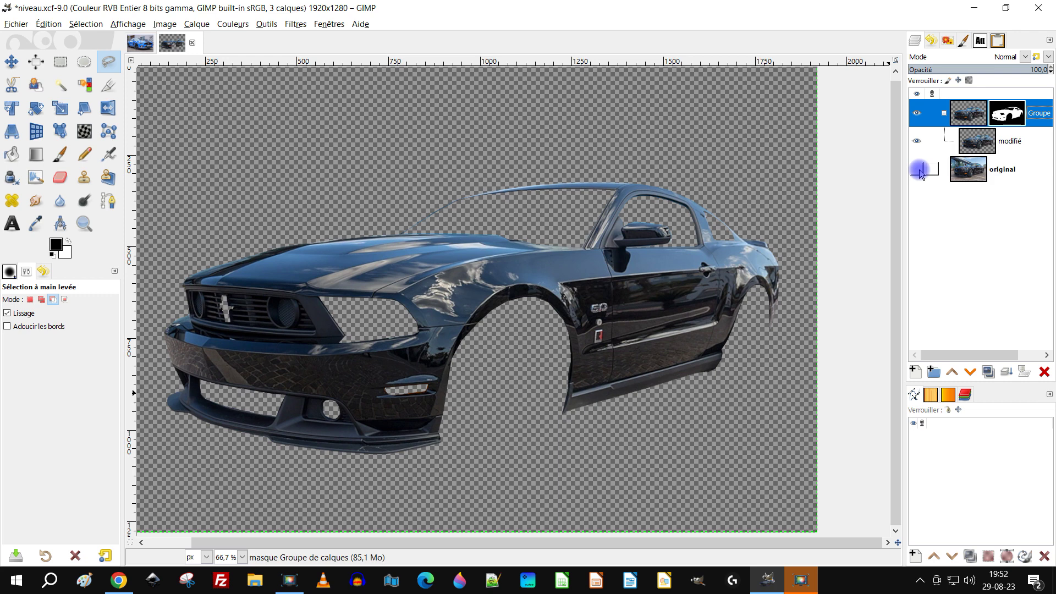
{"action": "left_click", "coordinate": [918, 169]}
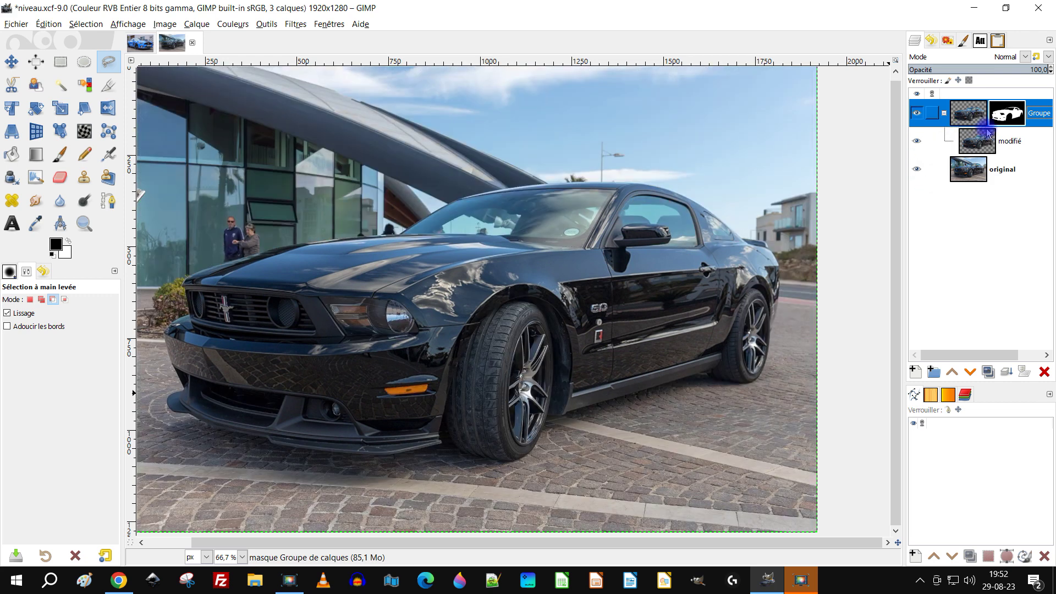
Rename the modifié layer inside the group as #1
{"action": "left_click", "coordinate": [1010, 141]}
{"action": "double_click", "coordinate": [1009, 141]}
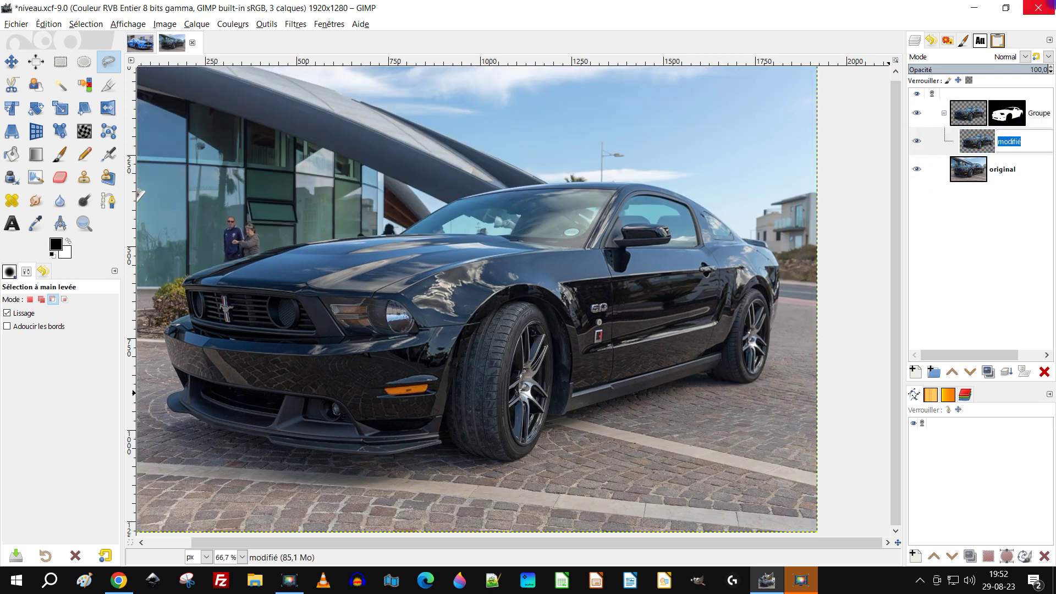
{"action": "type", "text": "#1"}
{"action": "key", "text": "Return"}
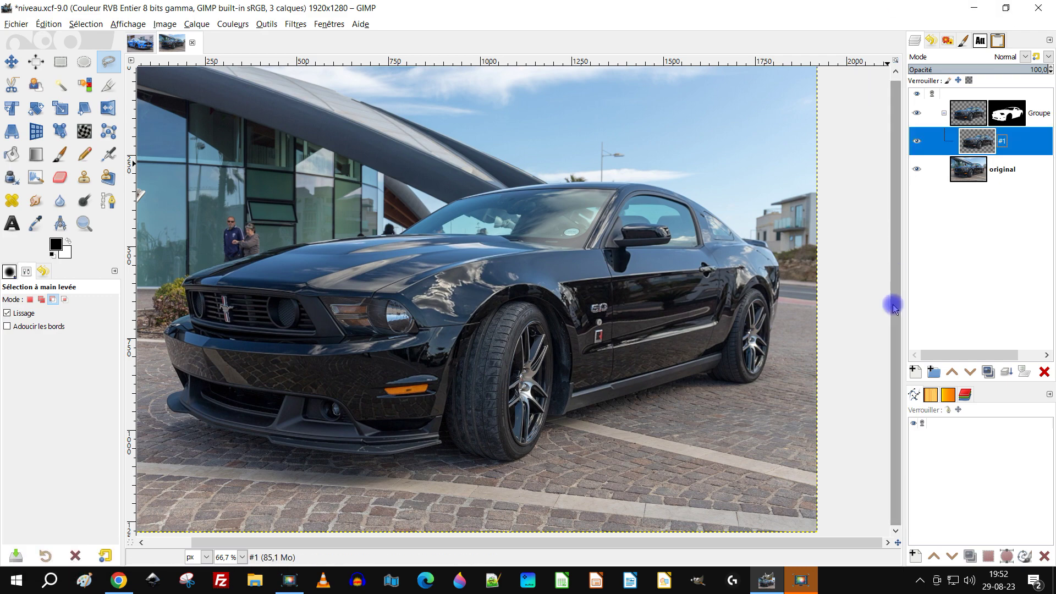
Duplicate layer #1 within the group four times, one copy after another
{"action": "left_click", "coordinate": [980, 148]}
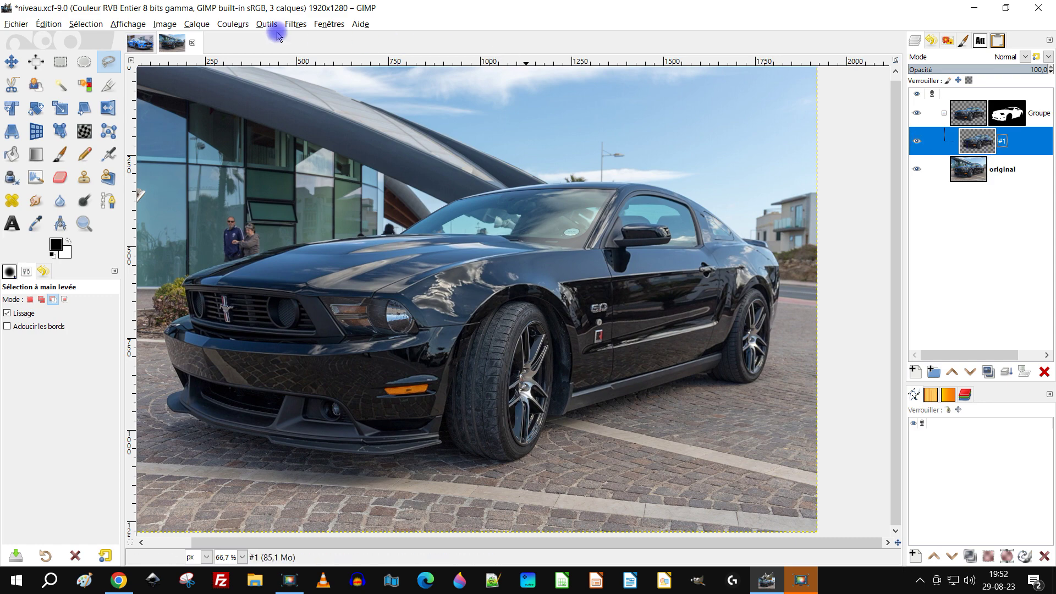
{"action": "left_click", "coordinate": [224, 29]}
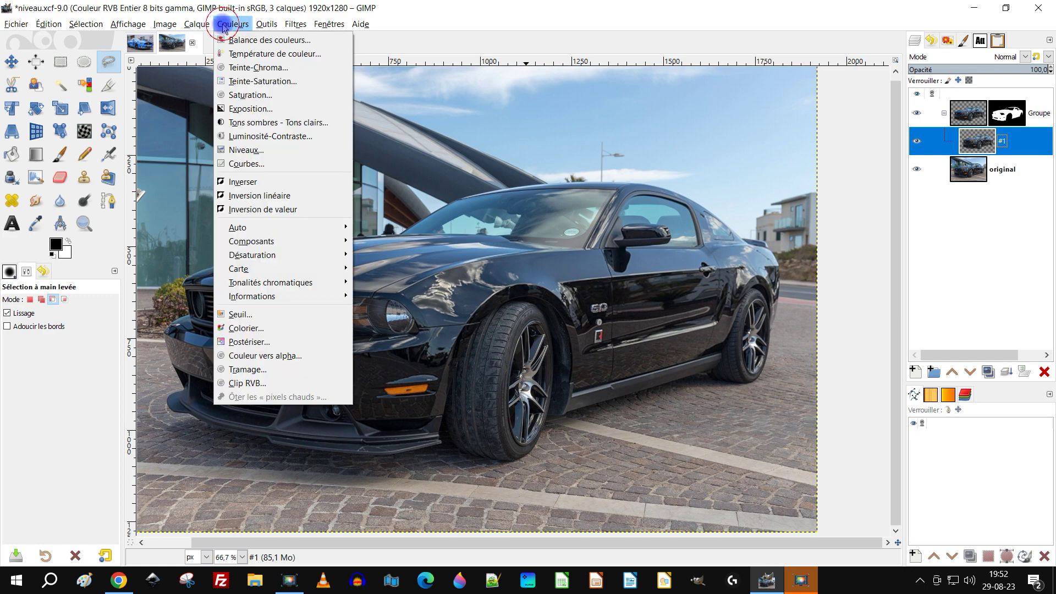
{"action": "left_click", "coordinate": [980, 145]}
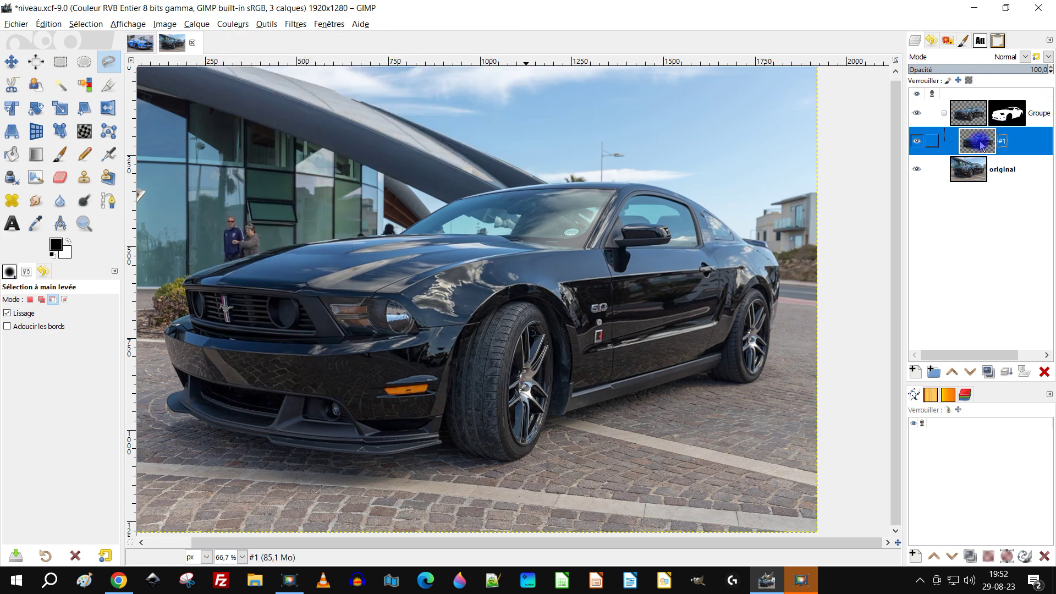
{"action": "left_click", "coordinate": [986, 372]}
{"action": "left_click", "coordinate": [986, 373]}
{"action": "left_click", "coordinate": [986, 372]}
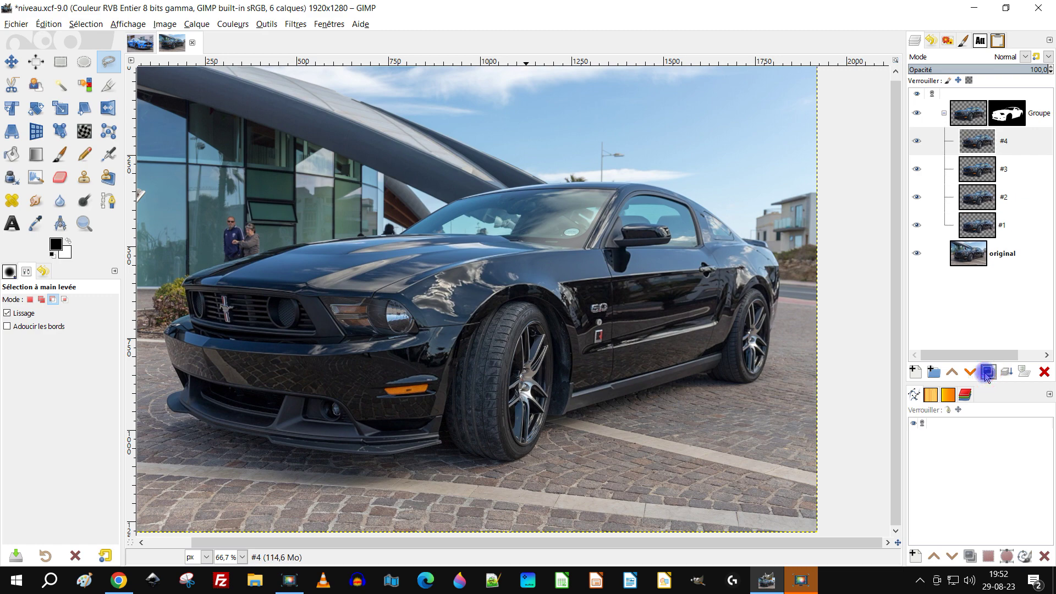
{"action": "left_click", "coordinate": [986, 372]}
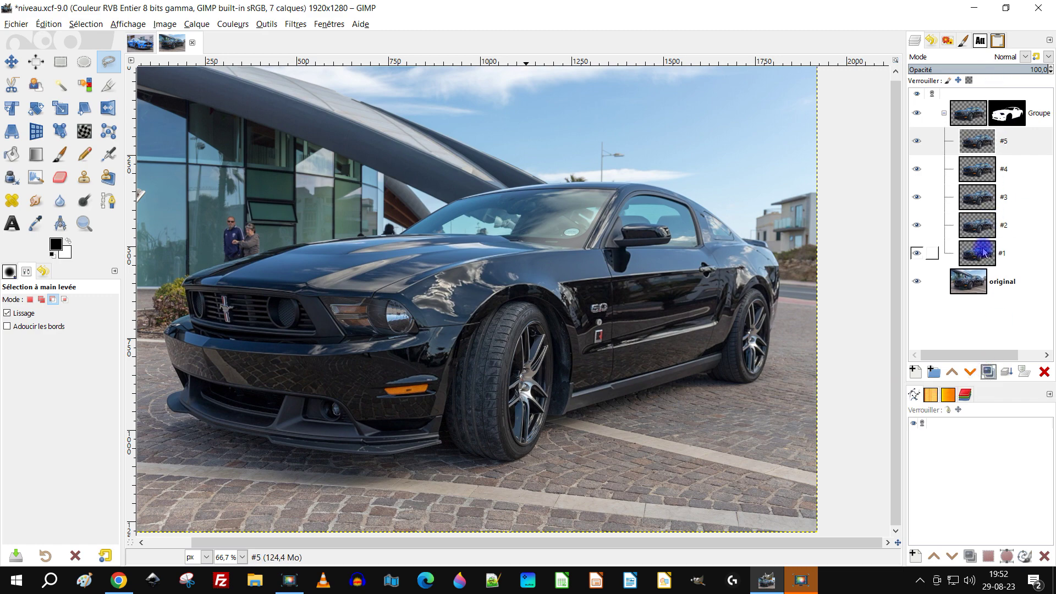
Hide layers #5, #4, #3 and #2 in the group and select layer #1
{"action": "left_click", "coordinate": [917, 141]}
{"action": "left_click", "coordinate": [916, 169]}
{"action": "left_click", "coordinate": [918, 195]}
{"action": "left_click", "coordinate": [916, 225]}
{"action": "left_click", "coordinate": [976, 253]}
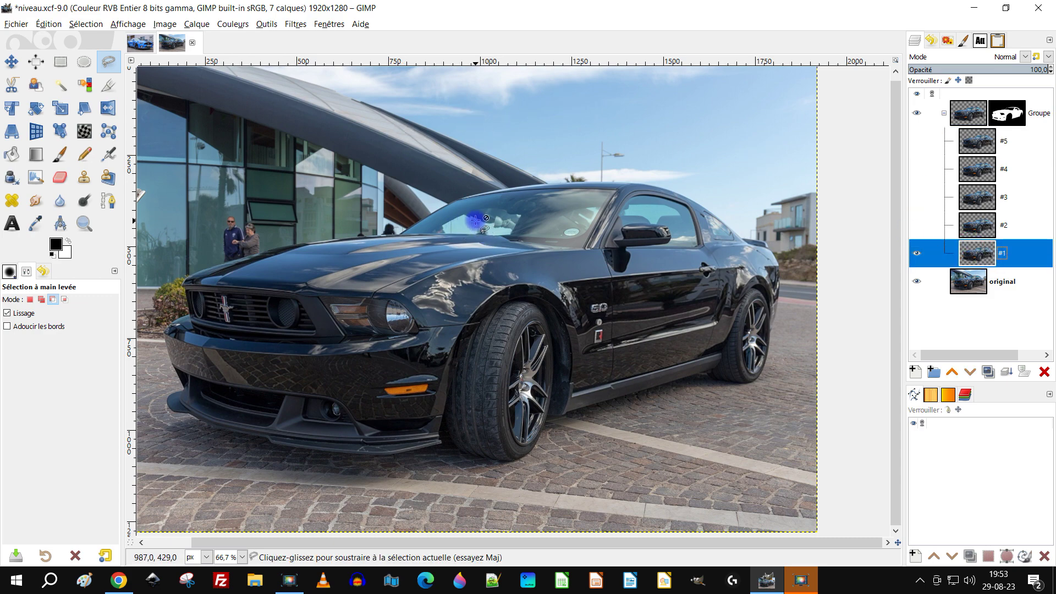
{"action": "scroll", "coordinate": [476, 220], "scroll_direction": "down", "scroll_amount": 2}
{"action": "scroll", "coordinate": [436, 219], "scroll_direction": "up", "scroll_amount": 2}
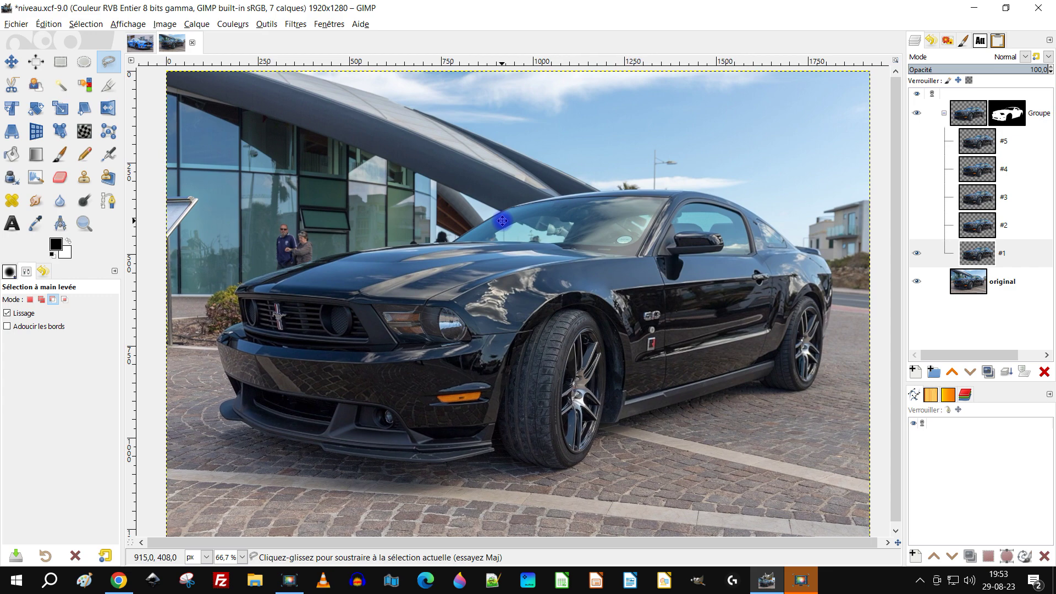
Adjust layer #1 with Levels on the Value channel, setting the input gamma to 3.22 and the black point to 16
{"action": "left_click", "coordinate": [957, 254]}
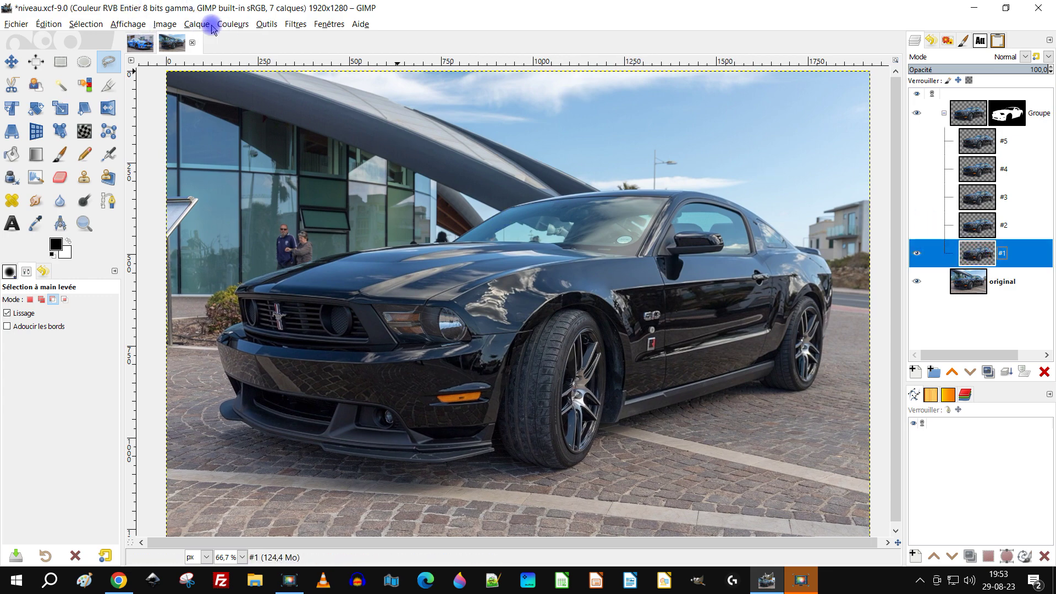
{"action": "left_click", "coordinate": [233, 24]}
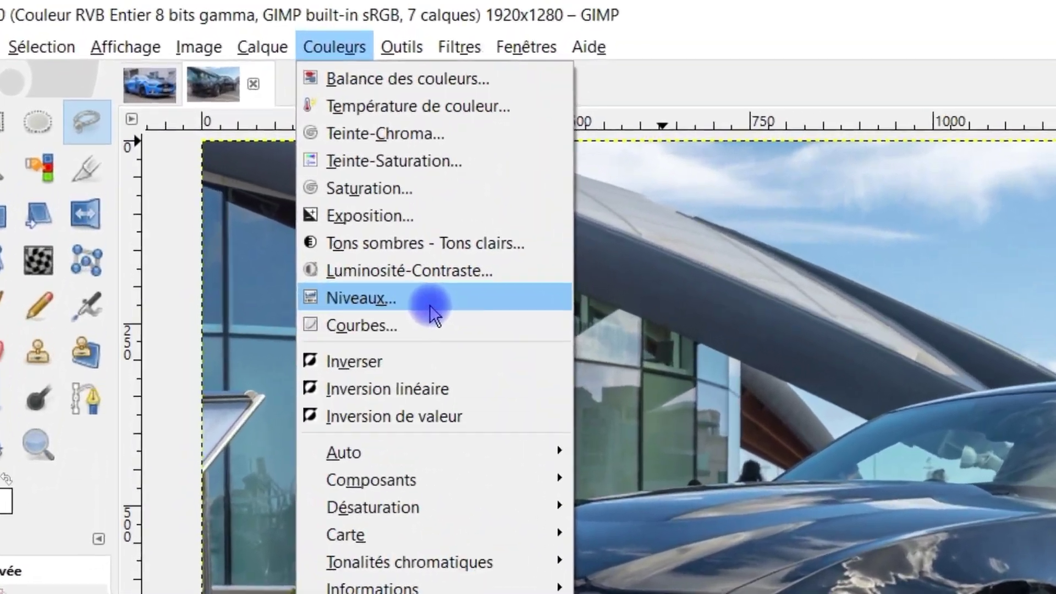
{"action": "left_click", "coordinate": [379, 256]}
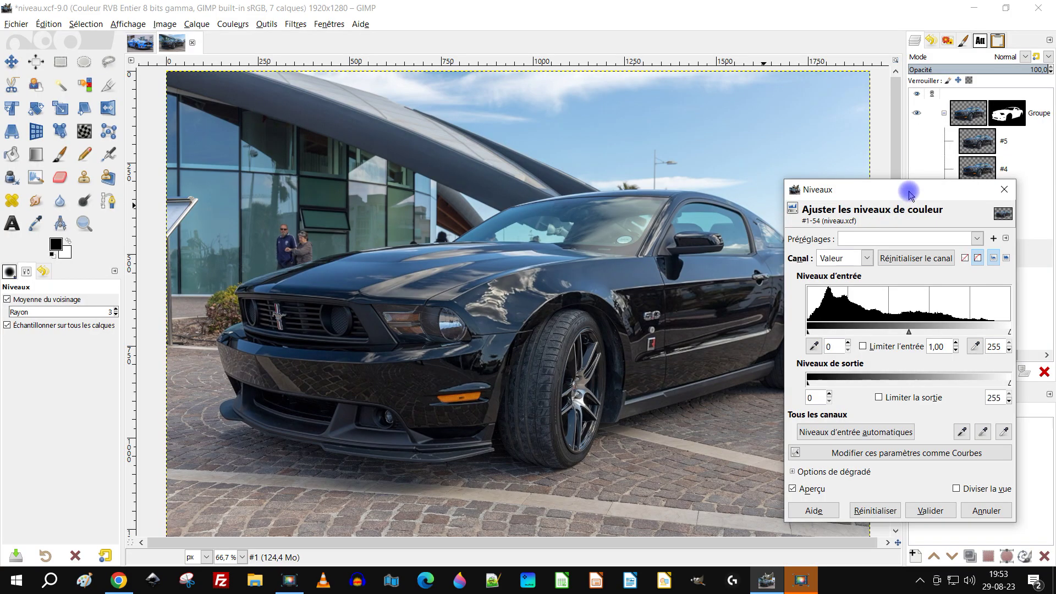
{"action": "left_click_drag", "start_coordinate": [909, 188], "coordinate": [672, 111]}
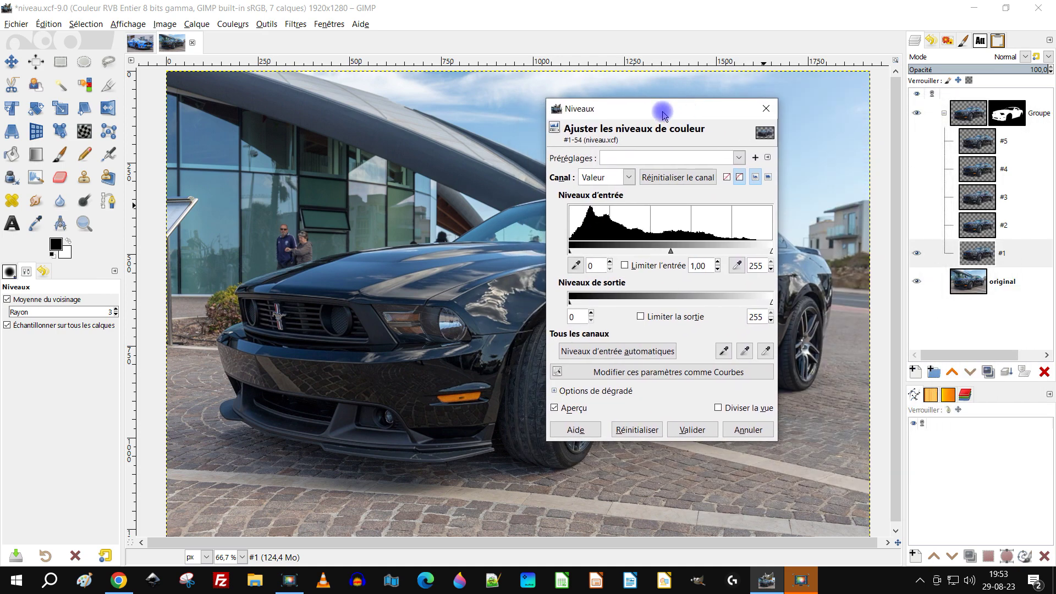
{"action": "scroll", "coordinate": [436, 267], "scroll_direction": "down", "scroll_amount": 1}
{"action": "left_click_drag", "start_coordinate": [448, 286], "coordinate": [362, 242]}
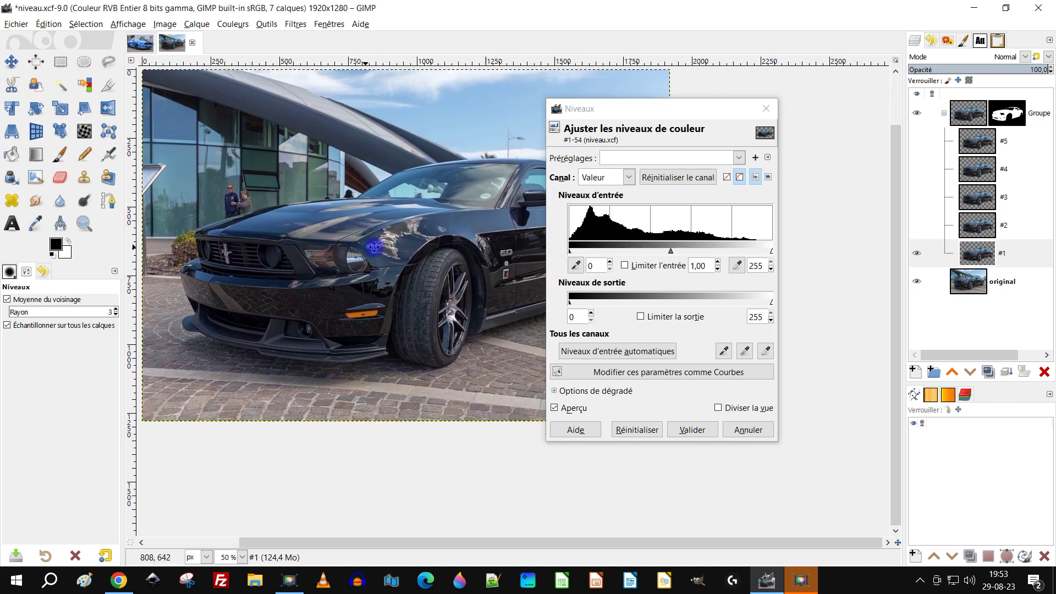
{"action": "left_click_drag", "start_coordinate": [654, 112], "coordinate": [801, 70]}
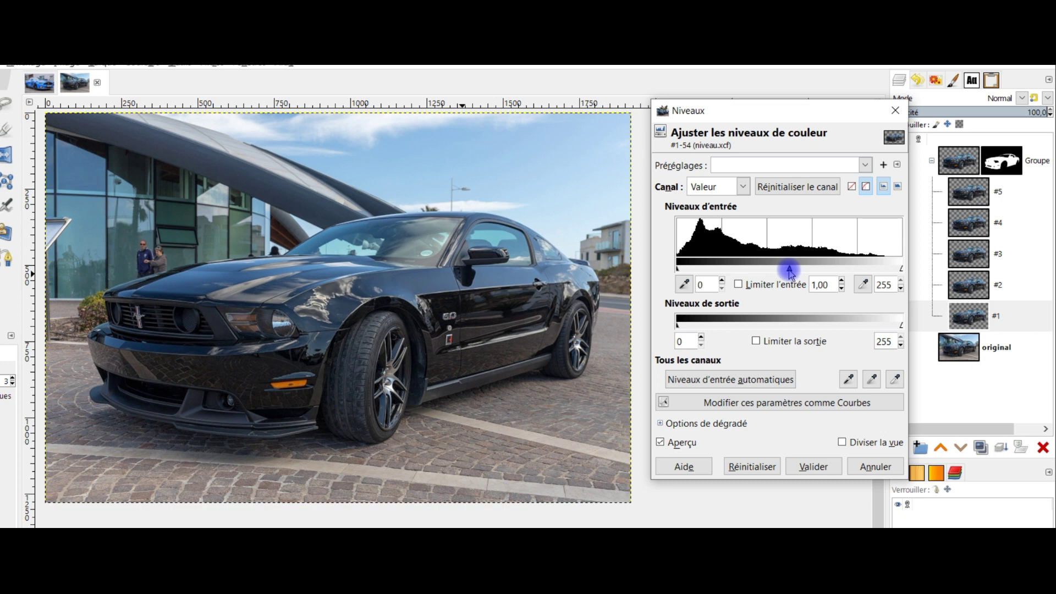
{"action": "left_click_drag", "start_coordinate": [789, 270], "coordinate": [733, 273]}
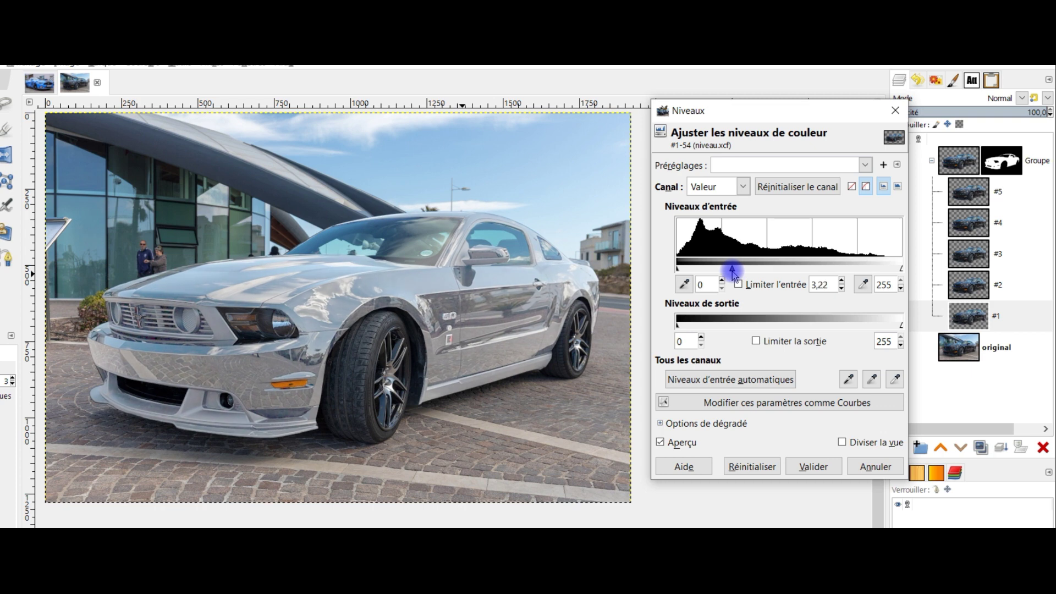
{"action": "left_click_drag", "start_coordinate": [894, 269], "coordinate": [919, 269]}
{"action": "left_click_drag", "start_coordinate": [680, 271], "coordinate": [691, 271]}
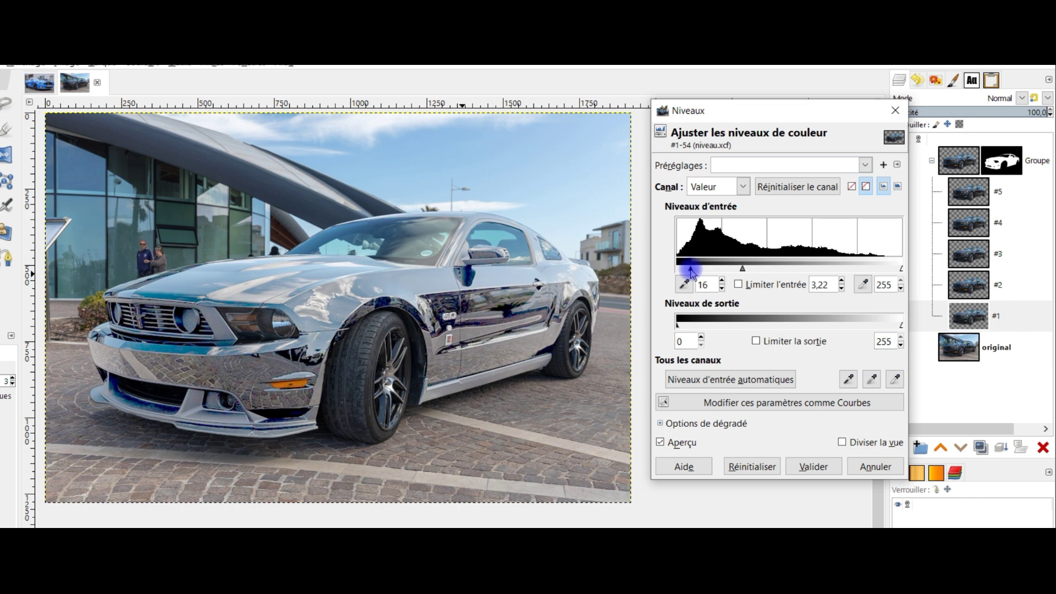
Fine-tune layer #1's input levels to a black point of 19 and a gamma of 3.42
{"action": "left_click_drag", "start_coordinate": [740, 271], "coordinate": [751, 272]}
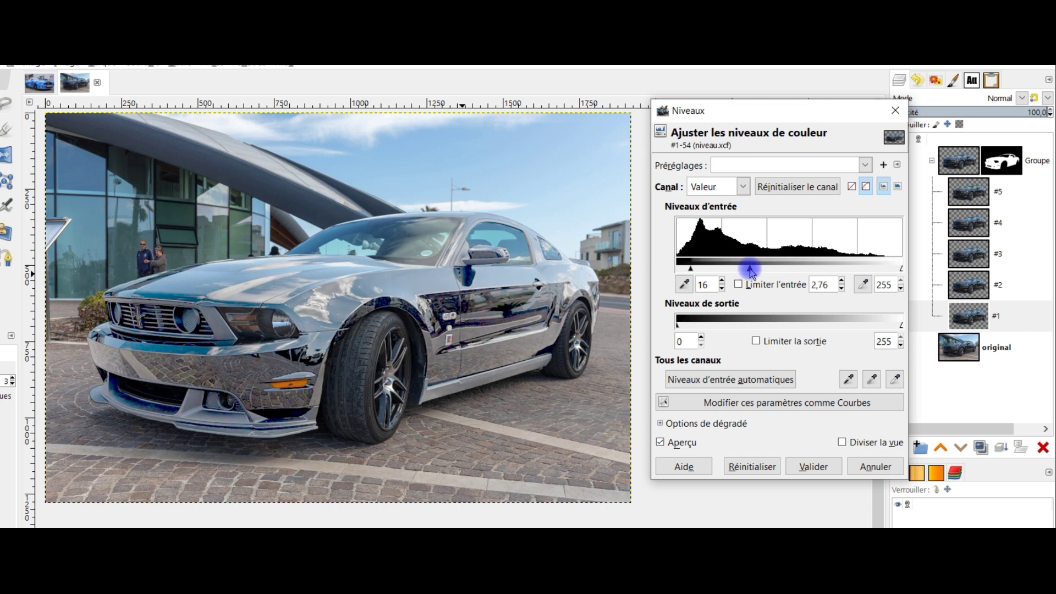
{"action": "left_click_drag", "start_coordinate": [691, 269], "coordinate": [694, 271]}
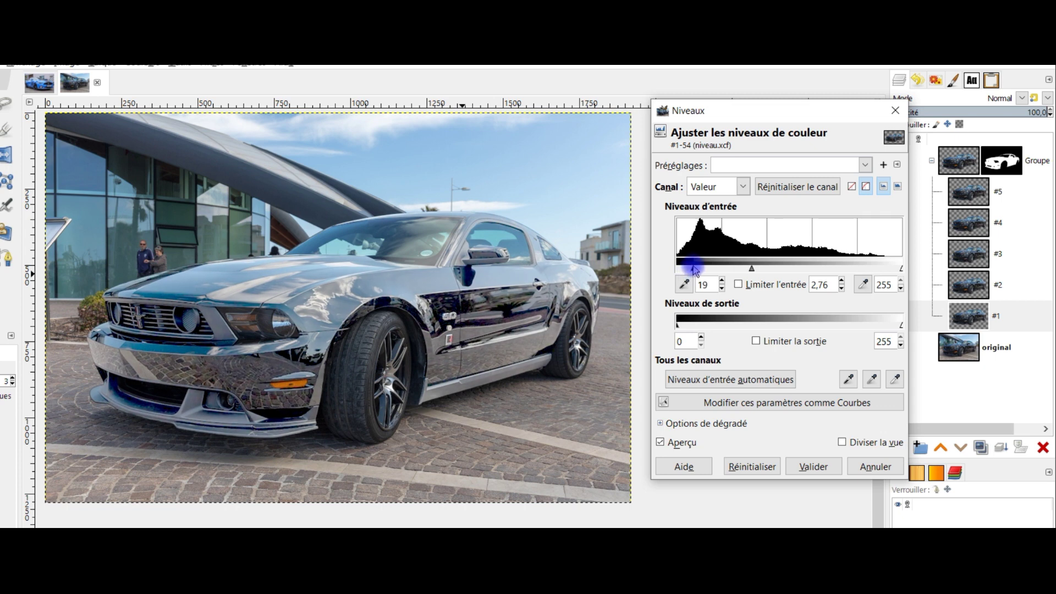
{"action": "left_click_drag", "start_coordinate": [694, 270], "coordinate": [696, 271]}
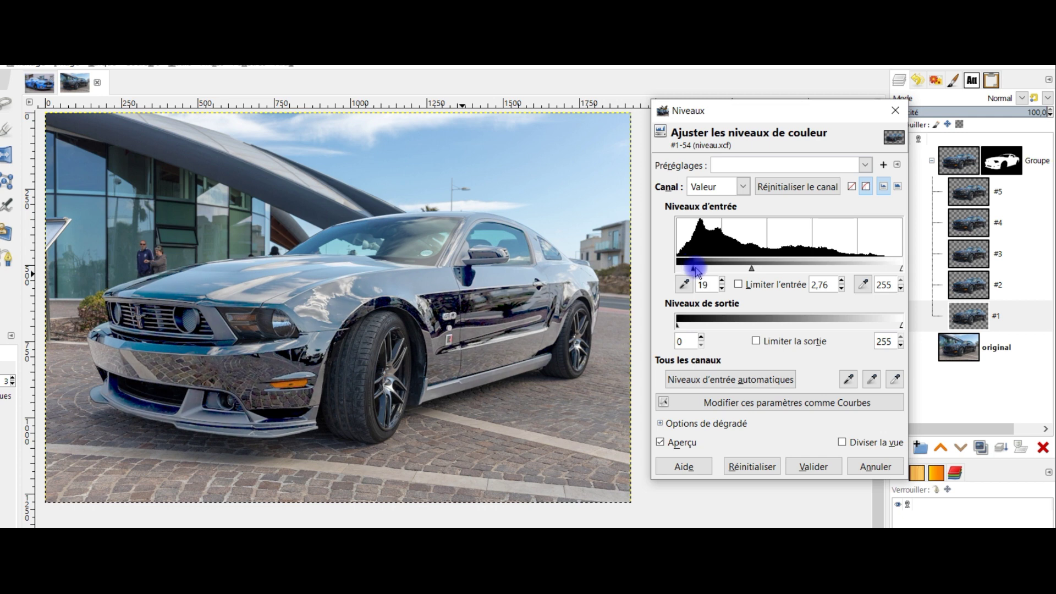
{"action": "left_click", "coordinate": [745, 270]}
{"action": "left_click_drag", "start_coordinate": [744, 270], "coordinate": [751, 271]}
{"action": "left_click_drag", "start_coordinate": [751, 269], "coordinate": [735, 269]}
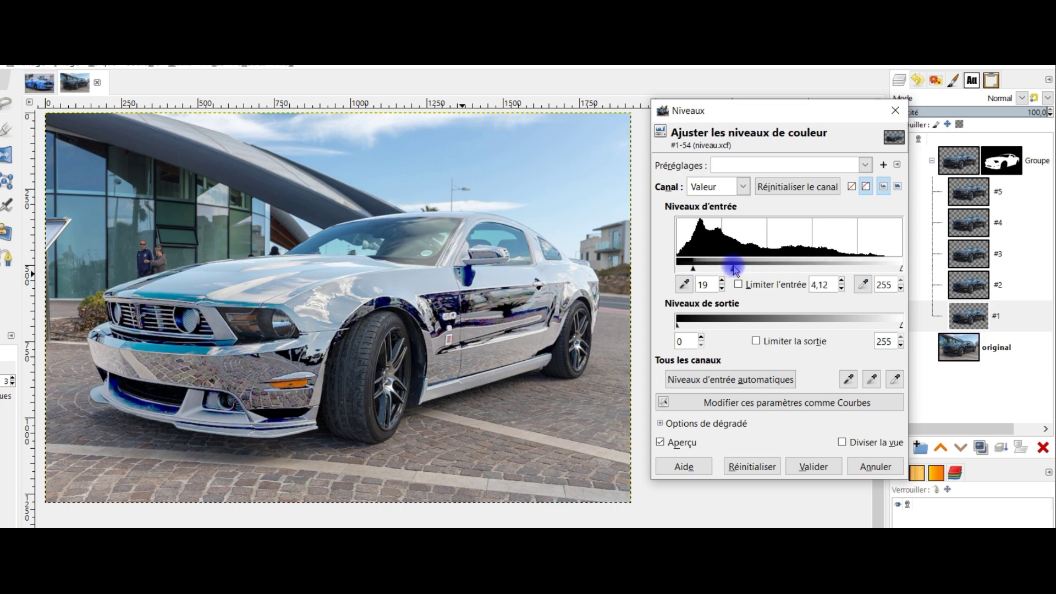
{"action": "left_click_drag", "start_coordinate": [734, 269], "coordinate": [744, 269]}
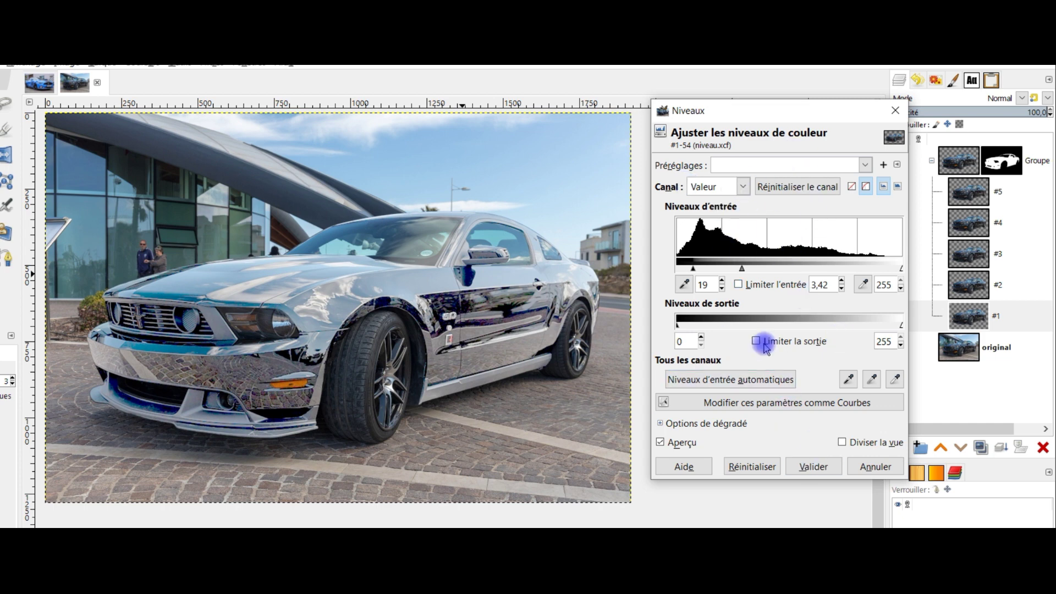
Convert the Levels settings to Curves, set the midtone point to input 89, output 172, and reshape the curve's shadow points
{"action": "left_click", "coordinate": [761, 407]}
{"action": "left_click_drag", "start_coordinate": [856, 174], "coordinate": [740, 128]}
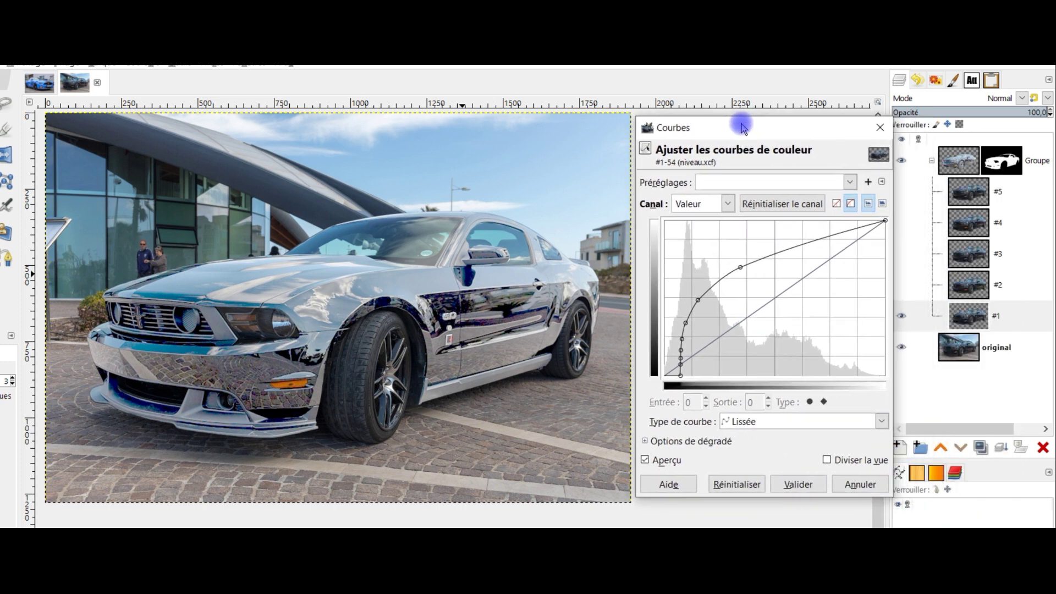
{"action": "left_click", "coordinate": [741, 268]}
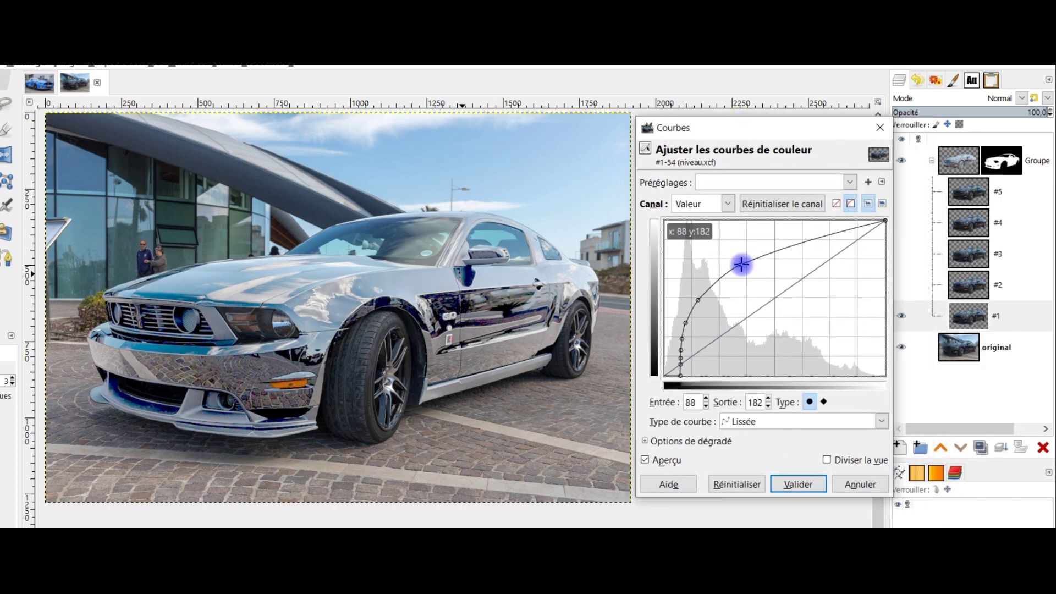
{"action": "left_click_drag", "start_coordinate": [741, 267], "coordinate": [742, 271]}
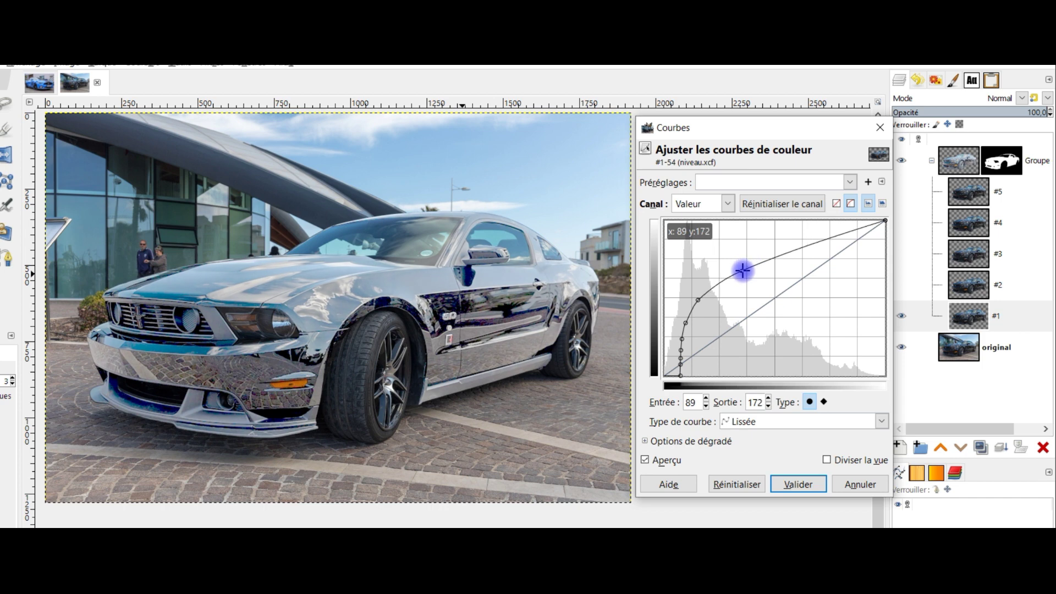
{"action": "left_click", "coordinate": [698, 298]}
{"action": "left_click_drag", "start_coordinate": [698, 298], "coordinate": [681, 344]}
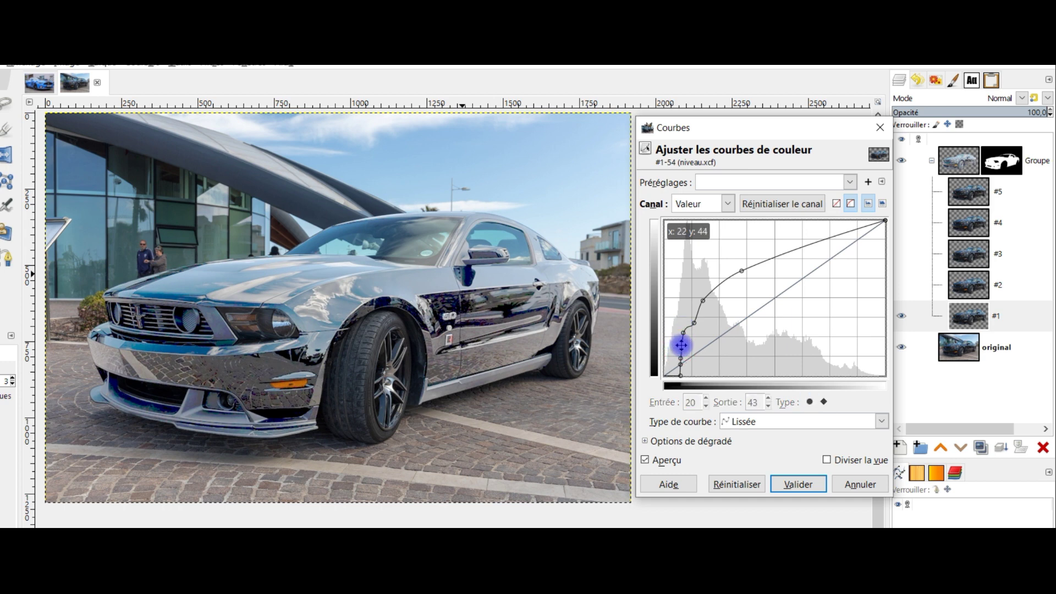
Sample the bright hood tone, raise the curve's highlights with a point at input 212, output 255, and apply after comparing the preview
{"action": "left_click", "coordinate": [269, 271]}
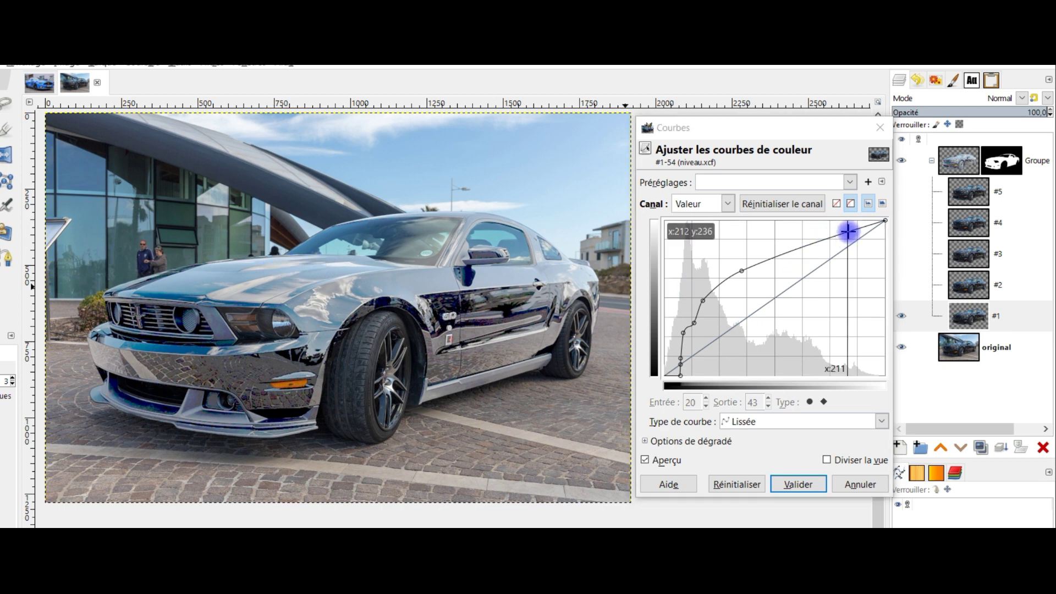
{"action": "left_click_drag", "start_coordinate": [849, 232], "coordinate": [843, 253]}
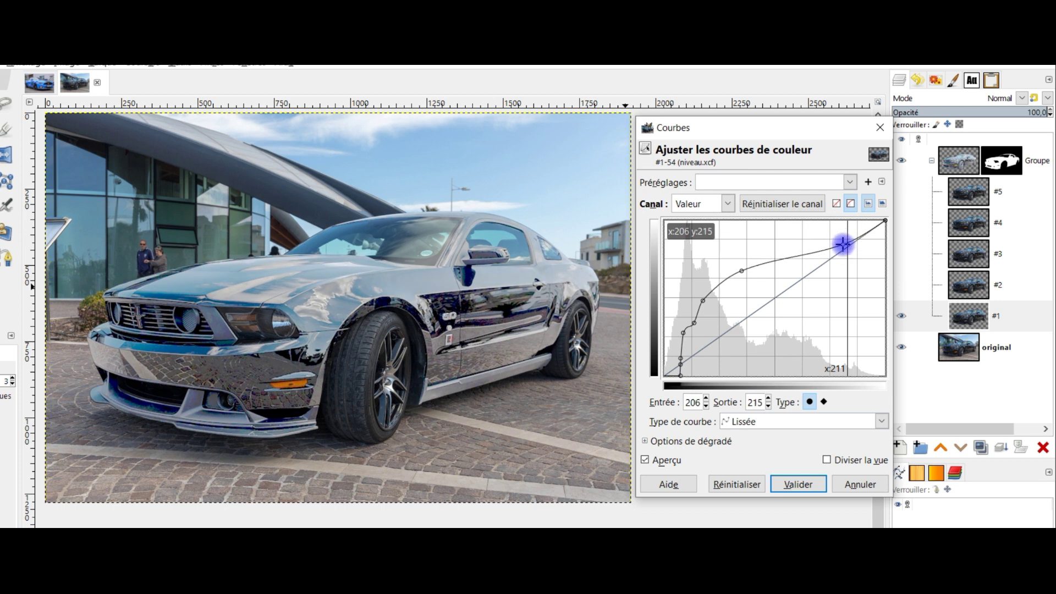
{"action": "mouse_move", "coordinate": [843, 245]}
{"action": "left_mouse_down"}
{"action": "mouse_move", "coordinate": [845, 257]}
{"action": "mouse_move", "coordinate": [847, 243]}
{"action": "left_mouse_up"}
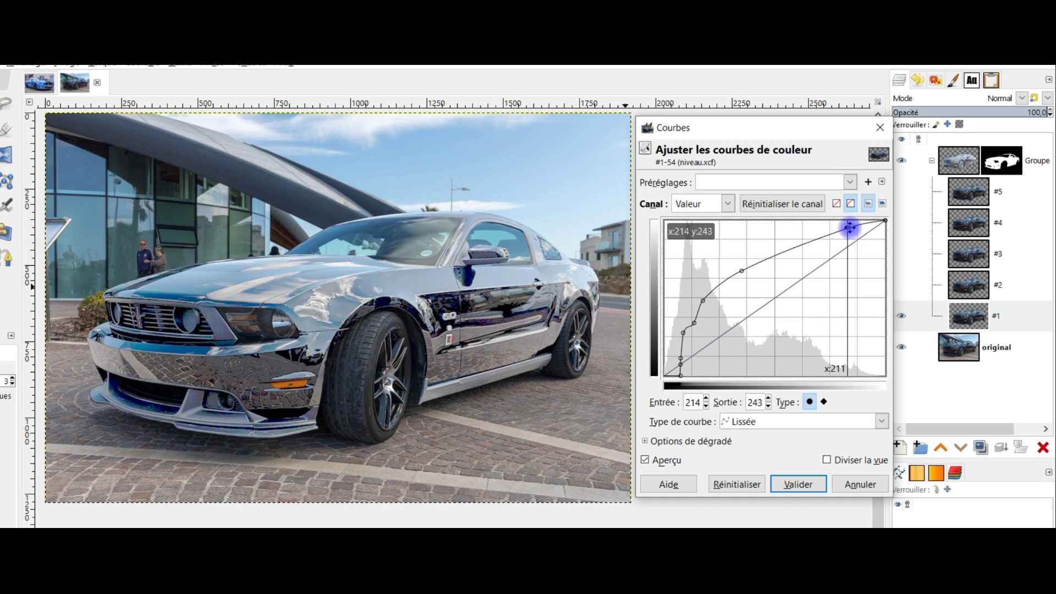
{"action": "left_click_drag", "start_coordinate": [833, 233], "coordinate": [856, 218]}
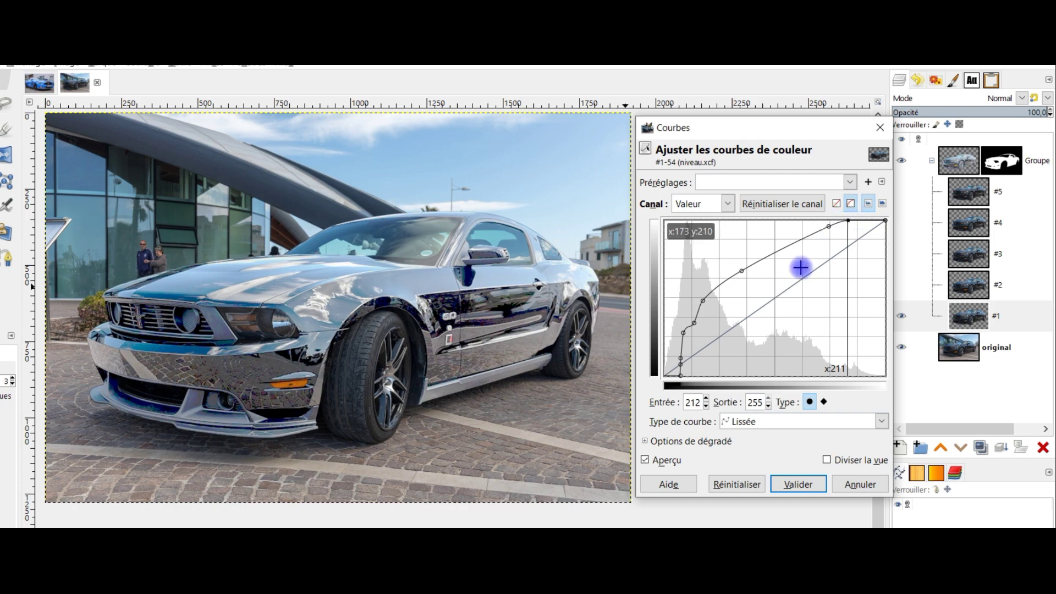
{"action": "left_click", "coordinate": [676, 464]}
{"action": "left_click", "coordinate": [675, 463]}
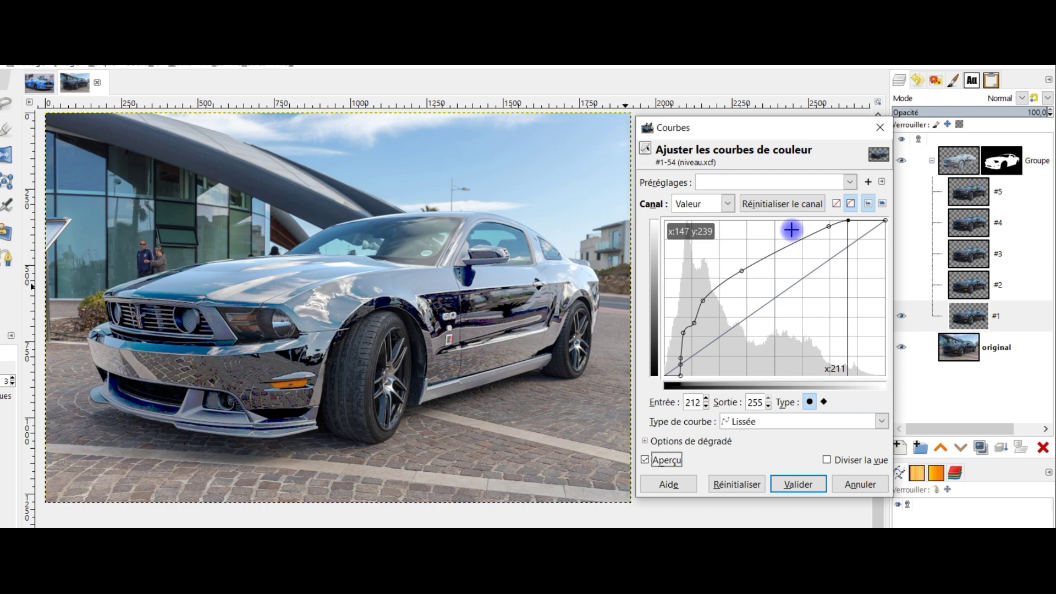
{"action": "left_click", "coordinate": [794, 487]}
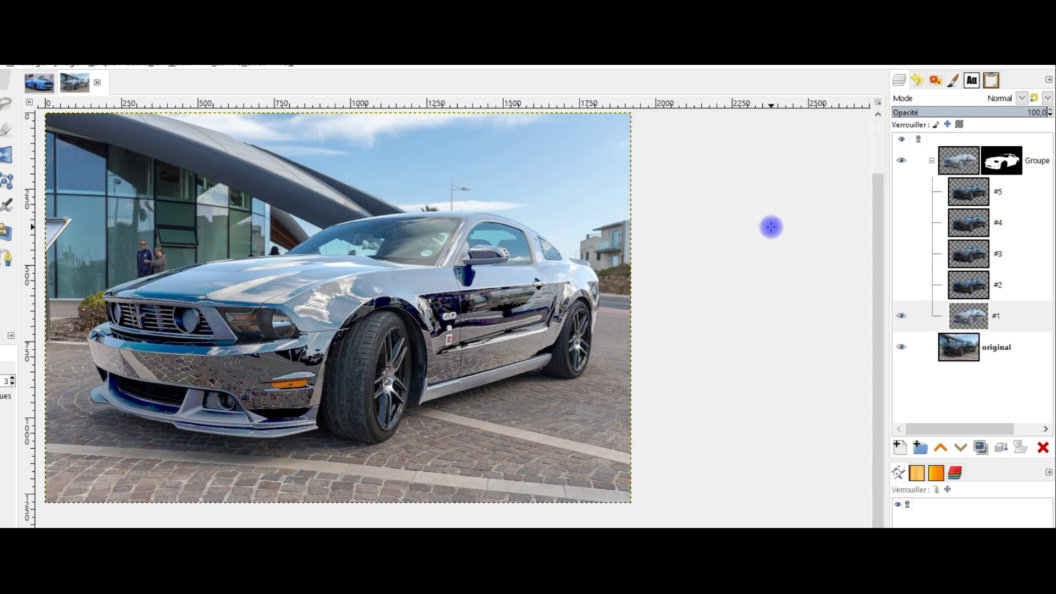
Rename layer #1 as argenté
{"action": "left_click", "coordinate": [1000, 318]}
{"action": "left_click", "coordinate": [1000, 318]}
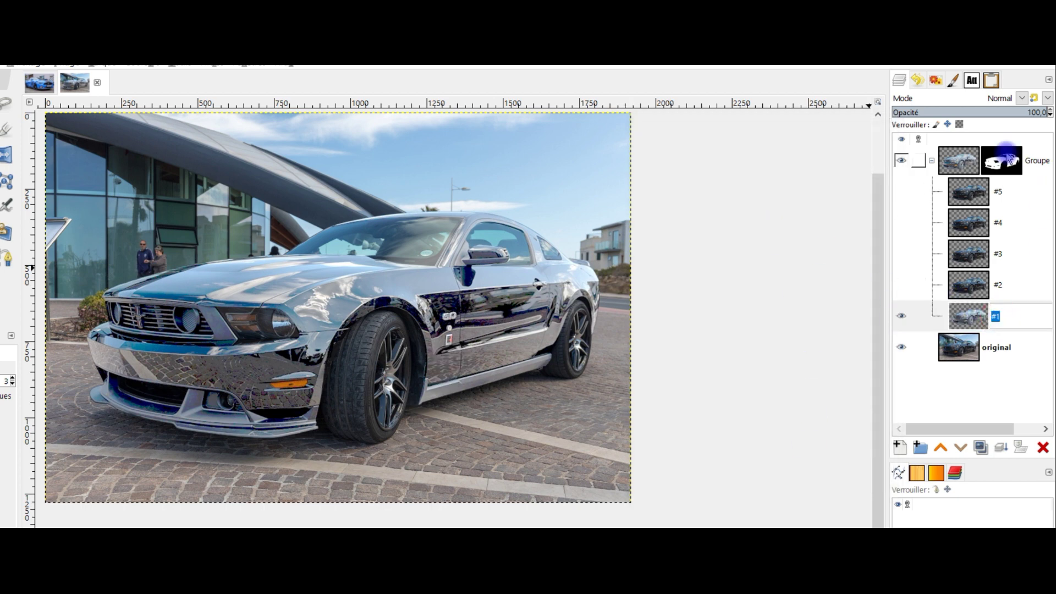
{"action": "type", "text": "argent"}
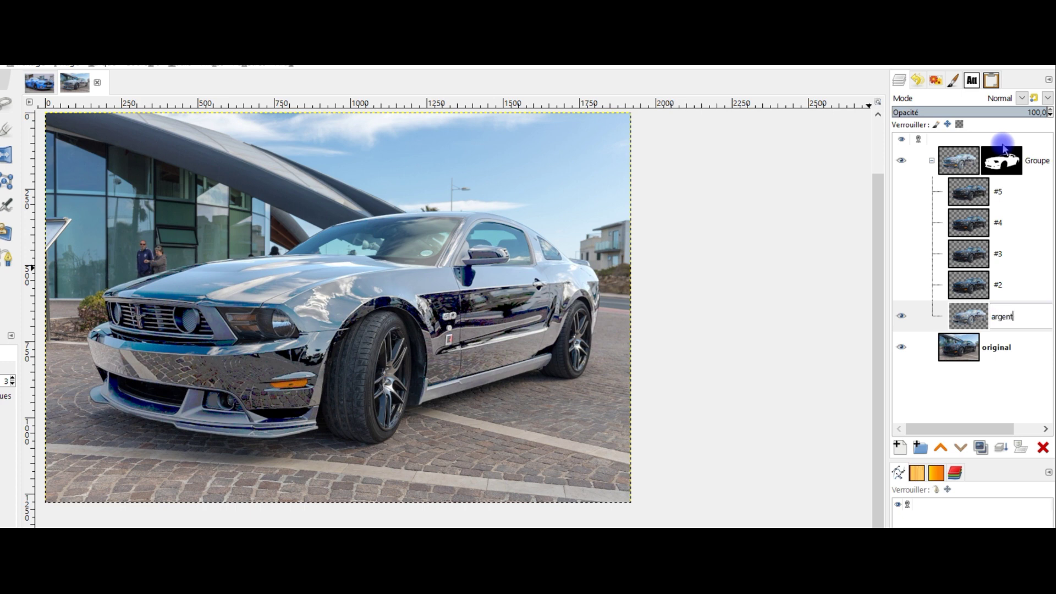
{"action": "type", "text": "é"}
{"action": "key", "text": "Return"}
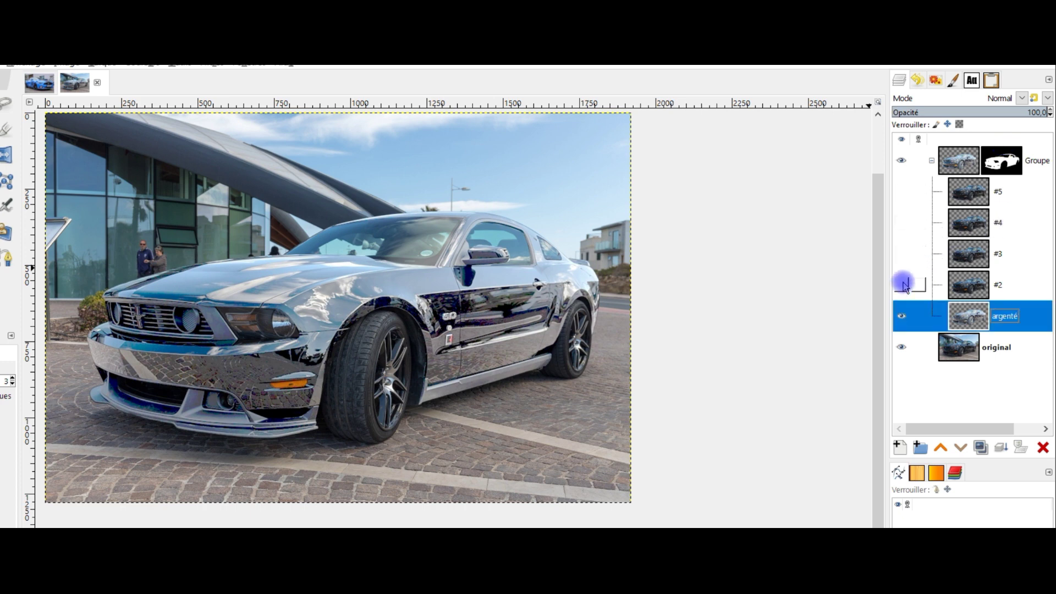
Show layer #2 and use Levels on its Rouge channel, setting the input gamma to 2.51
{"action": "left_click", "coordinate": [902, 284]}
{"action": "left_click", "coordinate": [960, 291]}
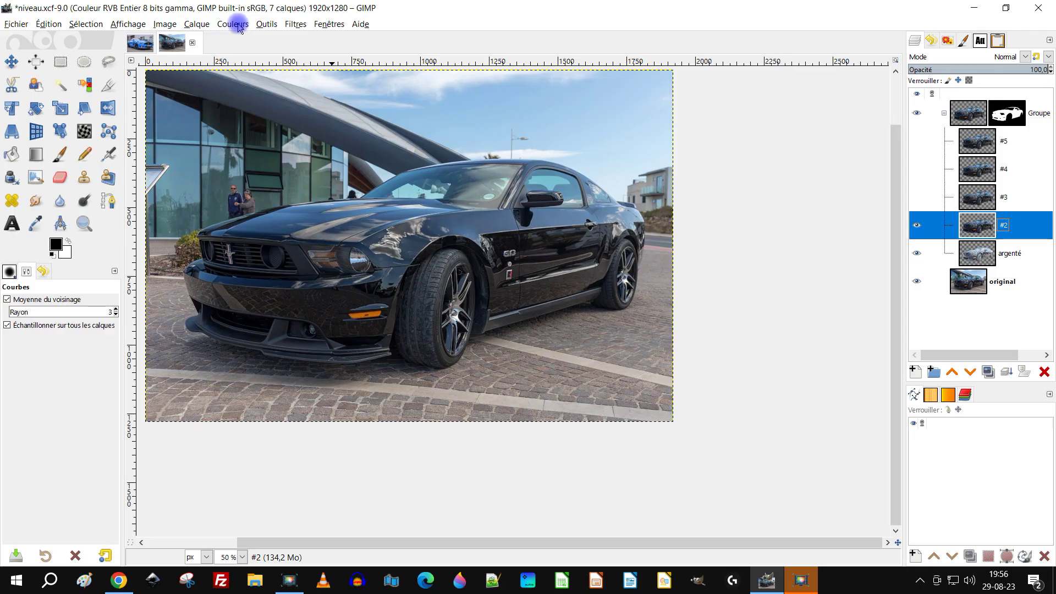
{"action": "left_click", "coordinate": [146, 62]}
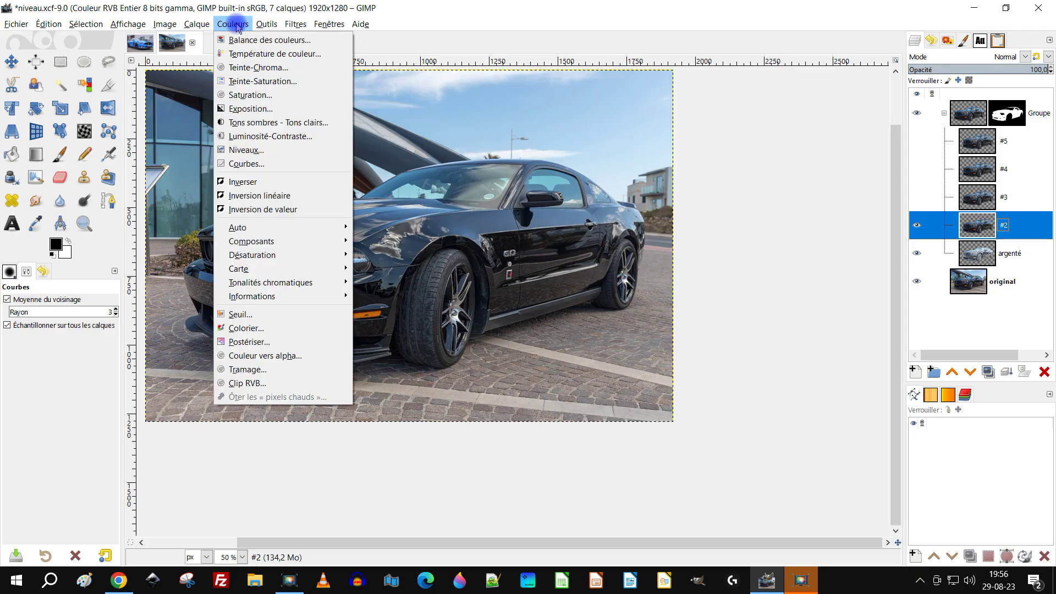
{"action": "left_click", "coordinate": [260, 149]}
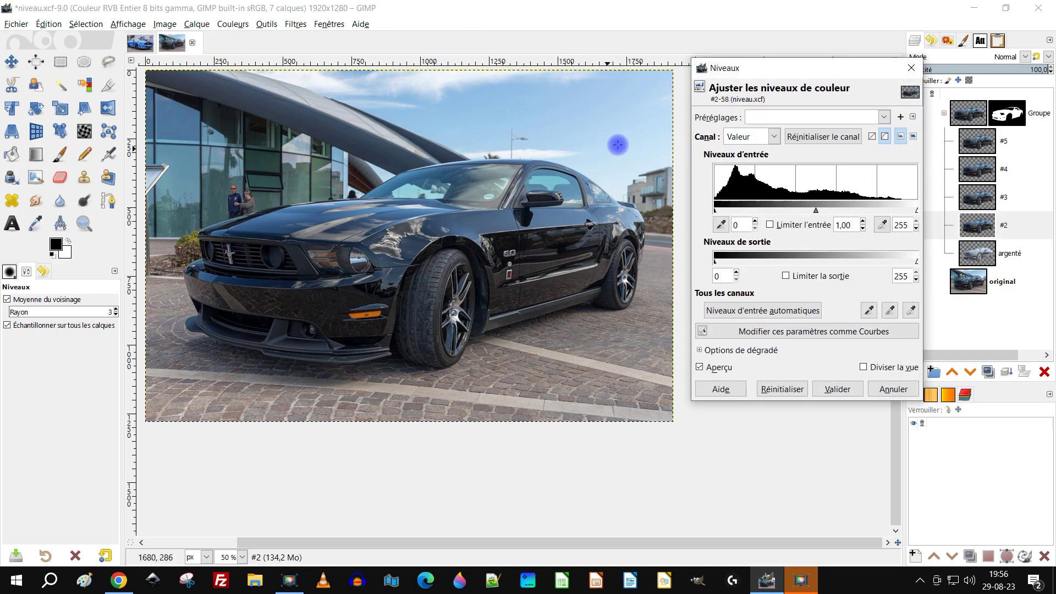
{"action": "left_click", "coordinate": [744, 137]}
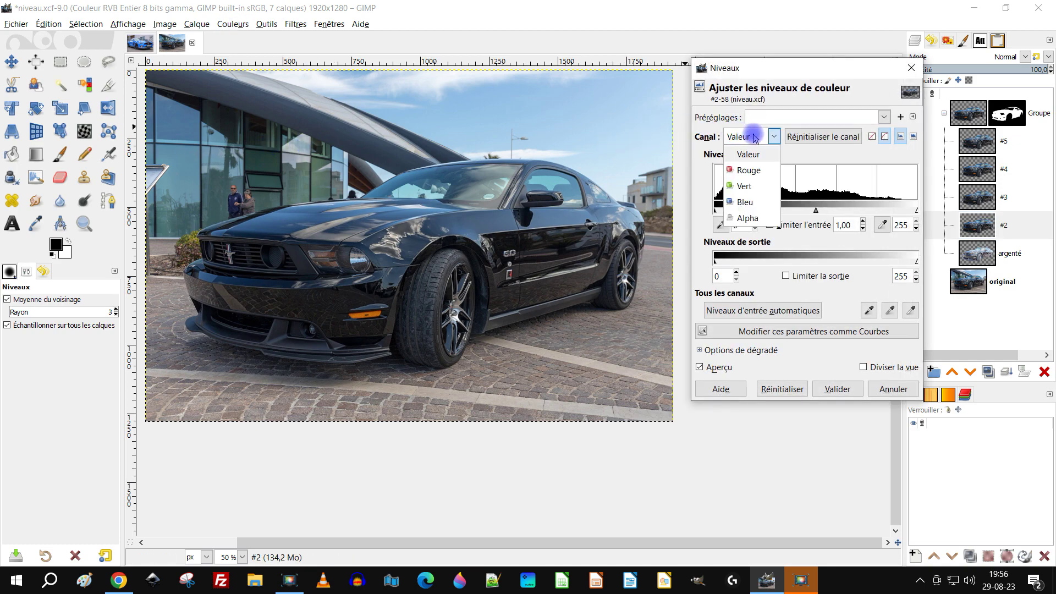
{"action": "left_click", "coordinate": [750, 170]}
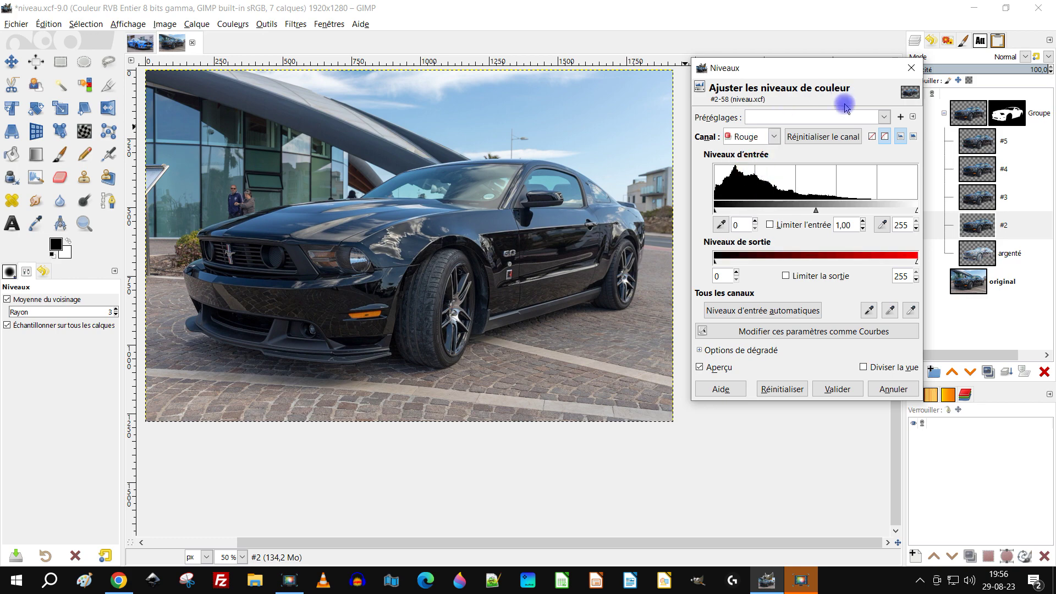
{"action": "left_click_drag", "start_coordinate": [815, 209], "coordinate": [786, 217]}
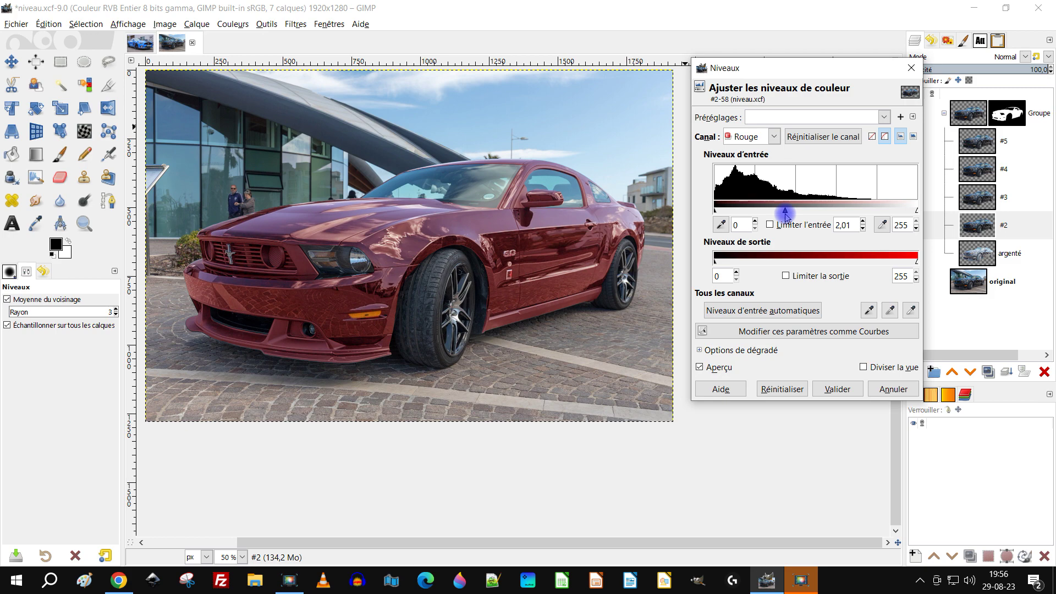
{"action": "left_click_drag", "start_coordinate": [785, 214], "coordinate": [776, 214]}
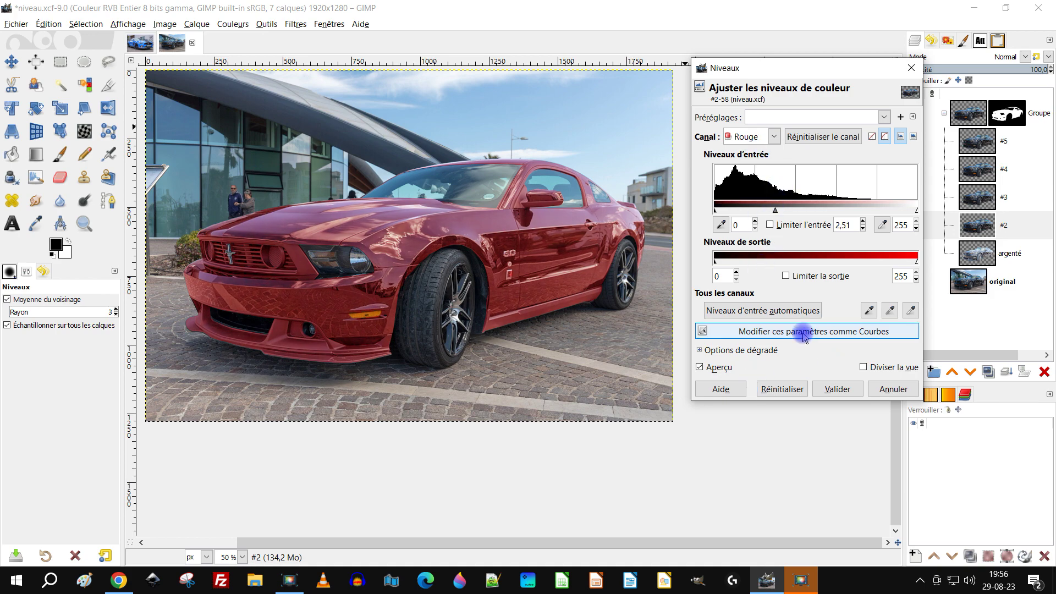
Apply the Levels adjustment and rename layer #2 as rose
{"action": "left_click", "coordinate": [836, 389]}
{"action": "left_click", "coordinate": [1008, 226]}
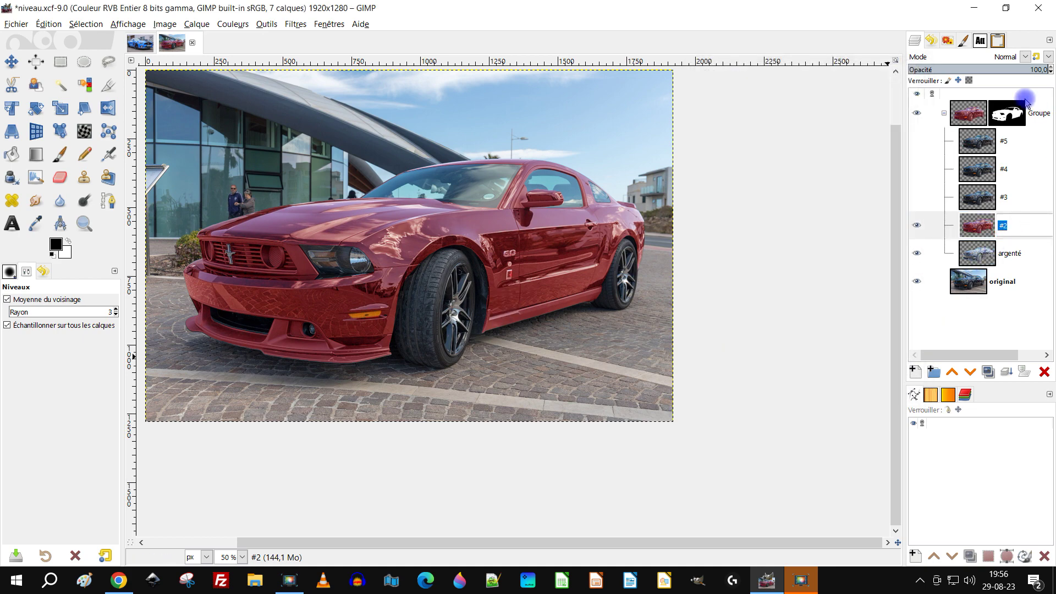
{"action": "type", "text": "rose"}
{"action": "key", "text": "Return"}
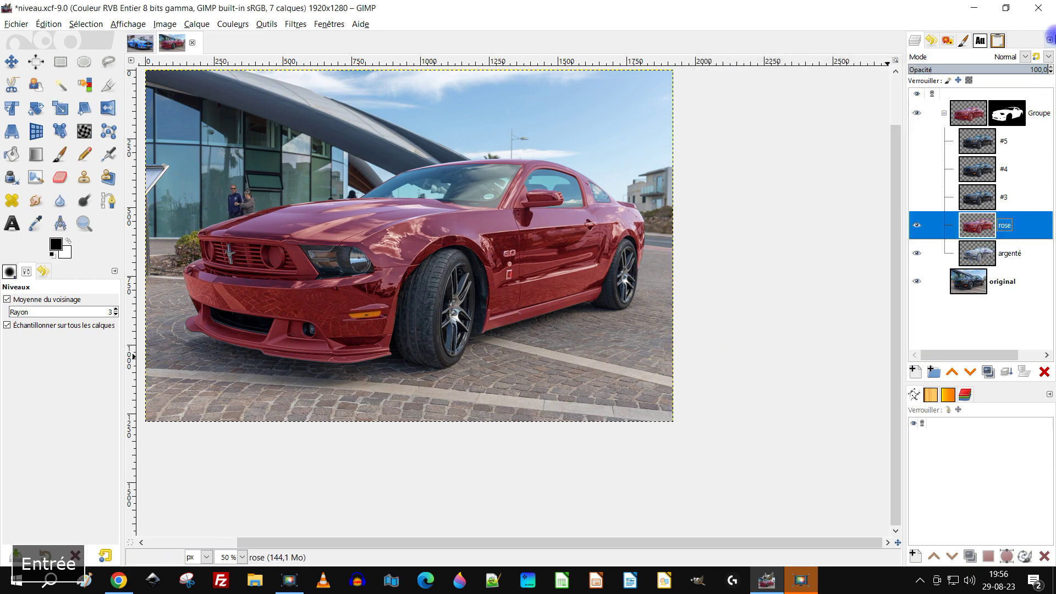
Show layer #3 and use Levels on its Vert channel, setting the input gamma to 1.75
{"action": "left_click", "coordinate": [917, 199]}
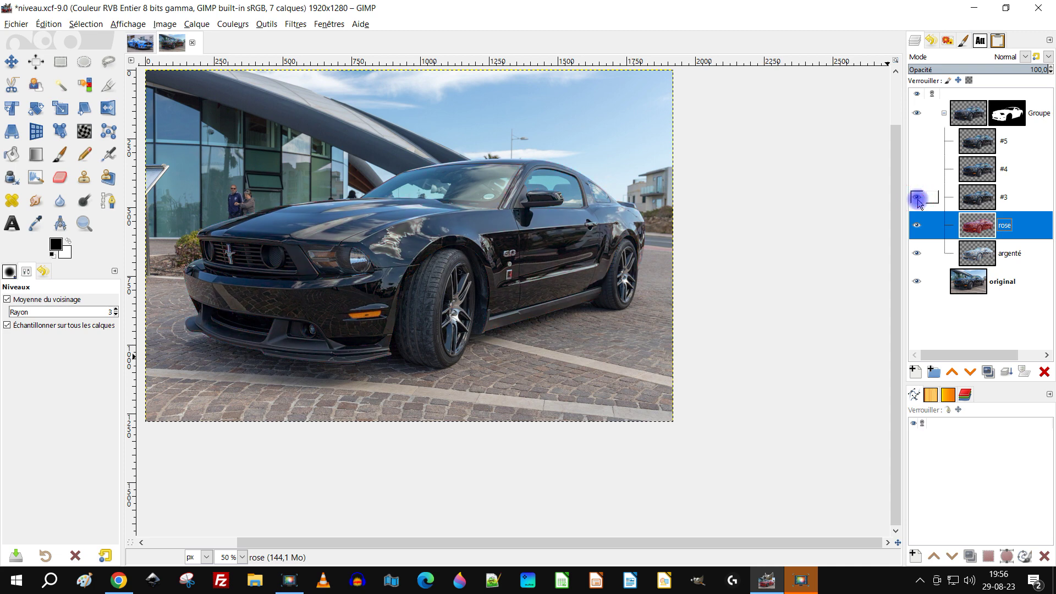
{"action": "left_click", "coordinate": [990, 203]}
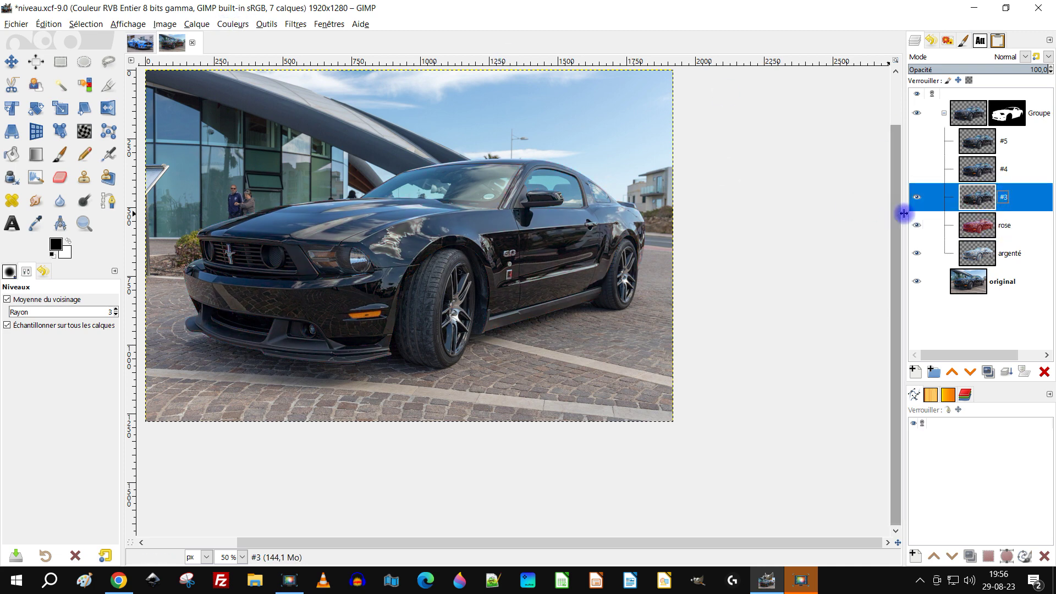
{"action": "left_click", "coordinate": [233, 23]}
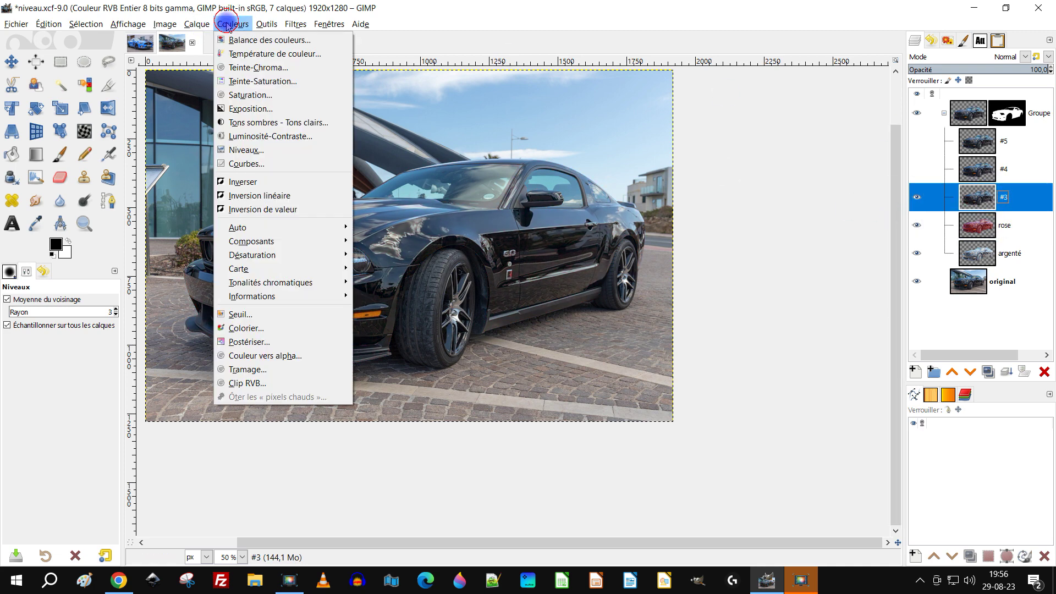
{"action": "left_click", "coordinate": [253, 150]}
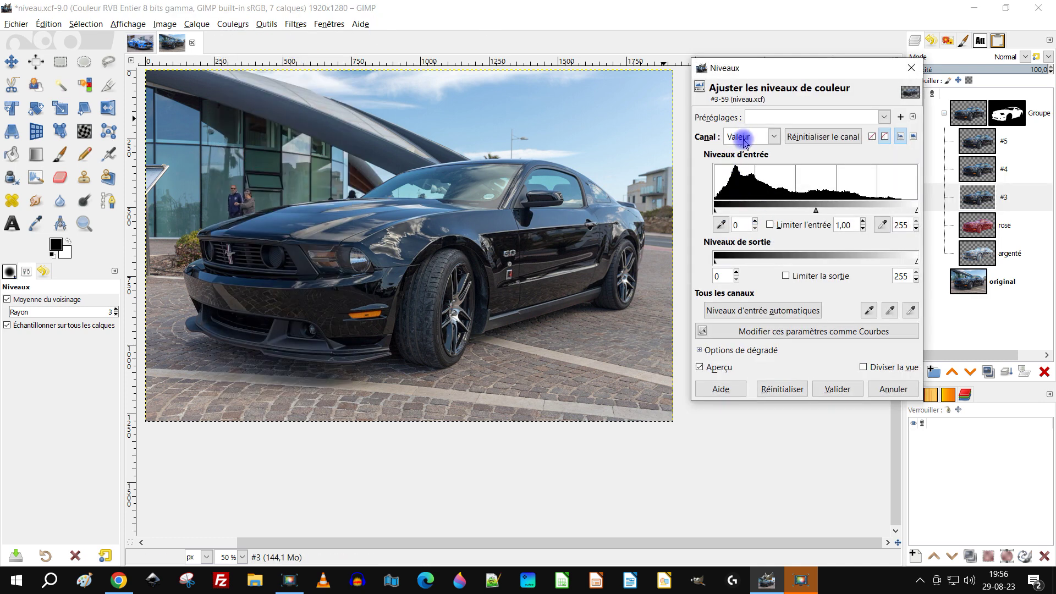
{"action": "left_click", "coordinate": [739, 136]}
{"action": "left_click", "coordinate": [748, 186]}
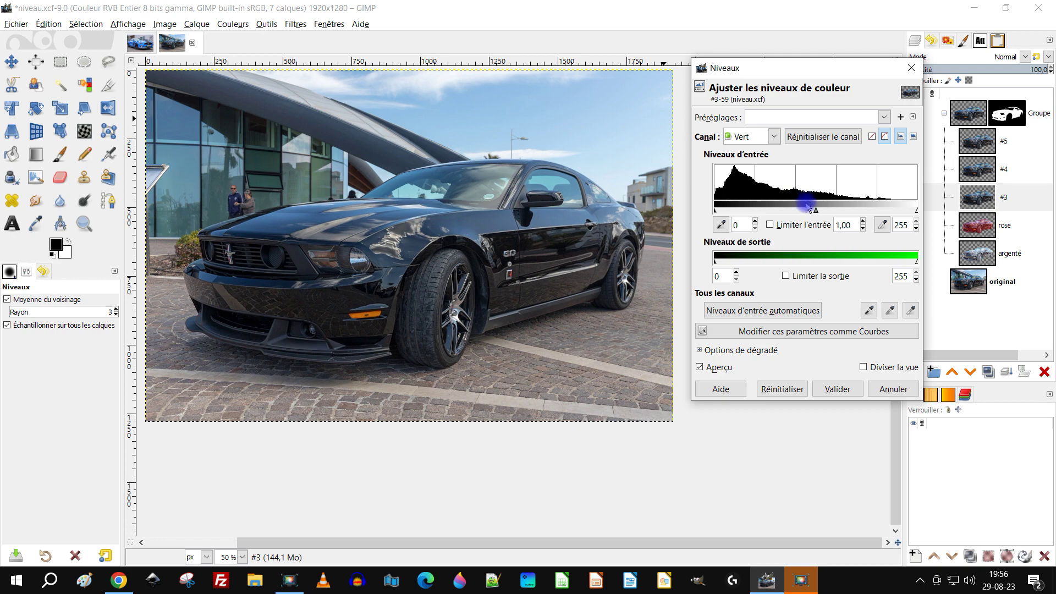
{"action": "left_click_drag", "start_coordinate": [815, 210], "coordinate": [788, 216]}
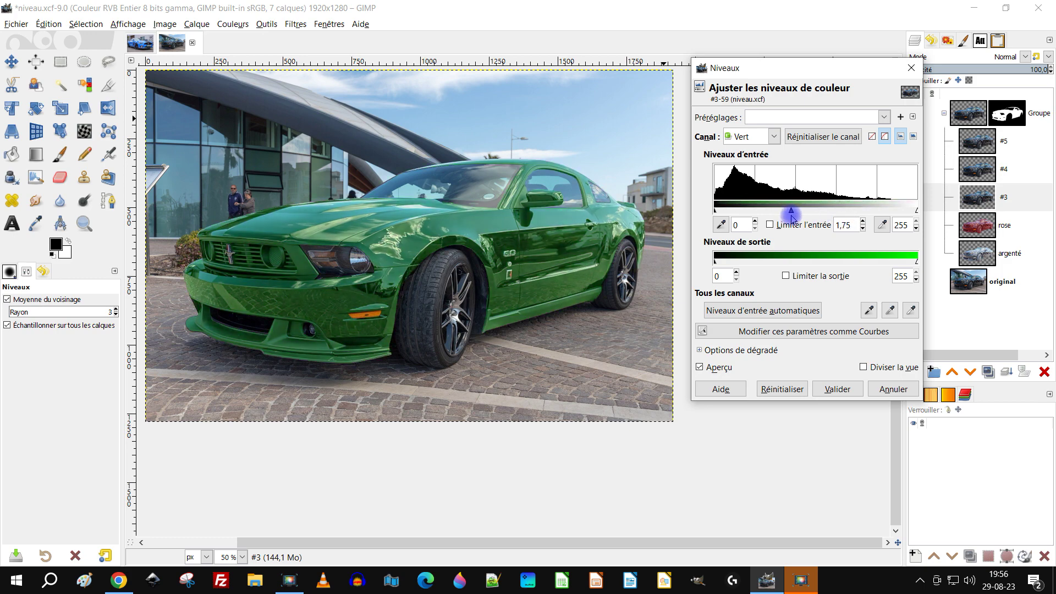
Set the Vert channel's input black point to 18 and its input gamma to 1.93
{"action": "left_click_drag", "start_coordinate": [716, 212], "coordinate": [726, 213]}
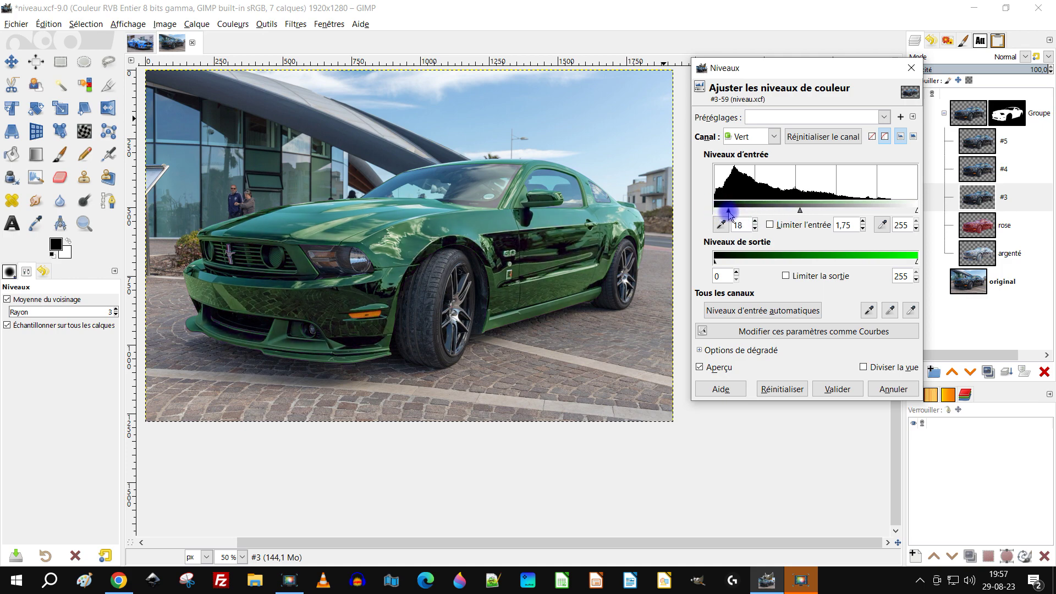
{"action": "left_click_drag", "start_coordinate": [799, 211], "coordinate": [799, 211]}
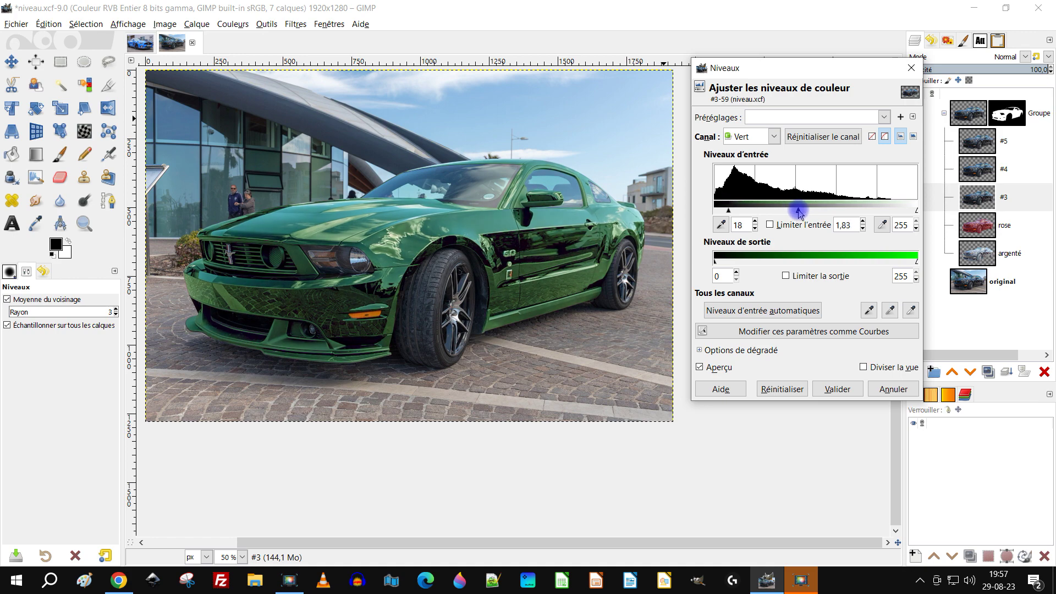
{"action": "mouse_move", "coordinate": [801, 211]}
{"action": "left_mouse_down"}
{"action": "mouse_move", "coordinate": [786, 211]}
{"action": "mouse_move", "coordinate": [795, 213]}
{"action": "left_mouse_up"}
{"action": "mouse_move", "coordinate": [916, 210]}
{"action": "left_mouse_down"}
{"action": "mouse_move", "coordinate": [893, 213]}
{"action": "mouse_move", "coordinate": [935, 214]}
{"action": "left_mouse_up"}
Set the Valeur channel's input gamma to 0.67, apply the Levels, and rename layer #3 as vert
{"action": "left_click", "coordinate": [774, 138]}
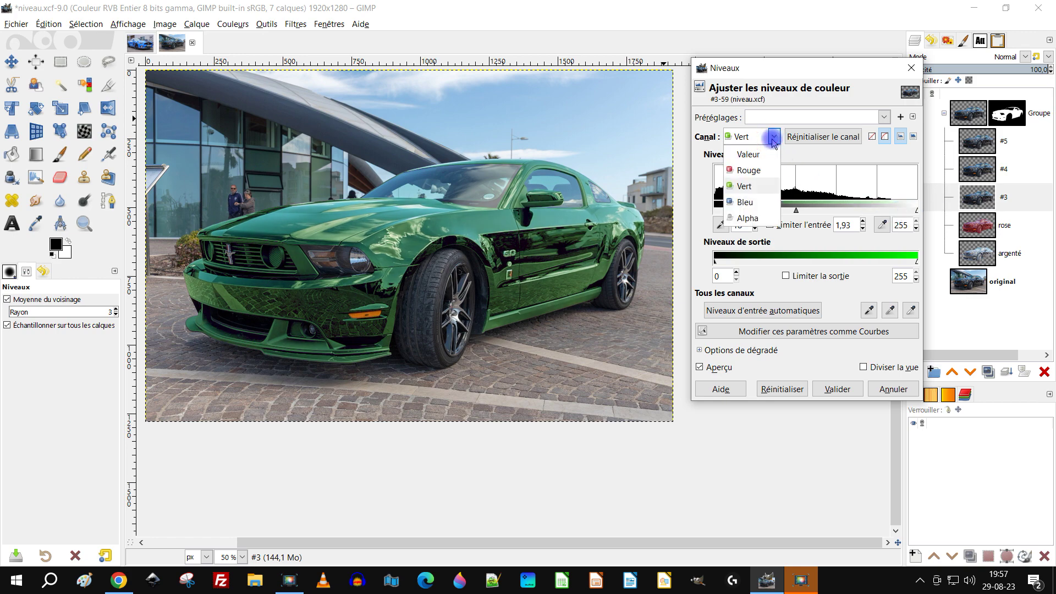
{"action": "left_click", "coordinate": [762, 156]}
{"action": "left_click_drag", "start_coordinate": [815, 211], "coordinate": [834, 213]}
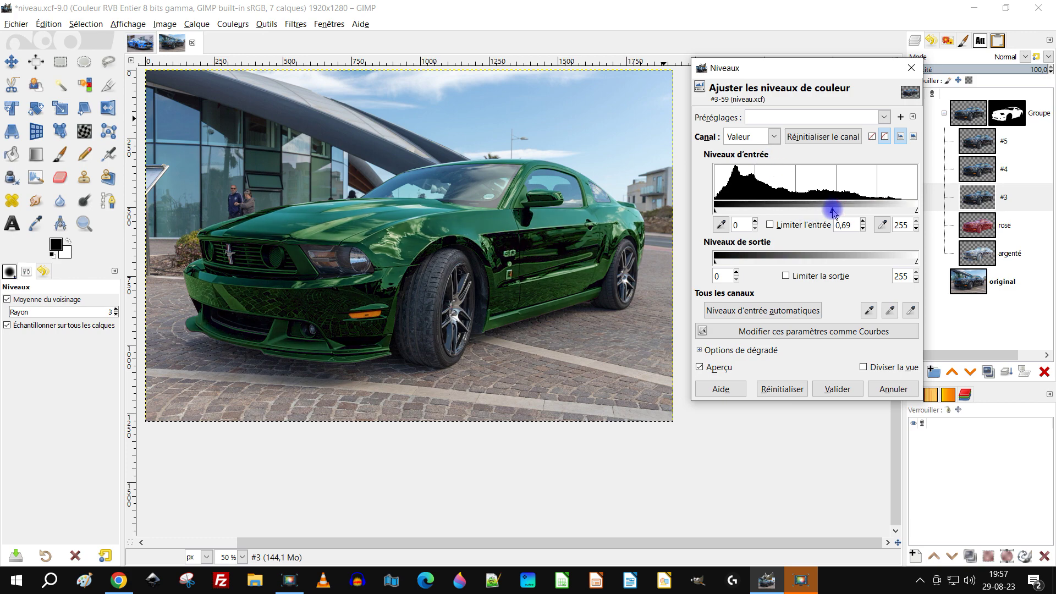
{"action": "left_click_drag", "start_coordinate": [834, 213], "coordinate": [837, 213]}
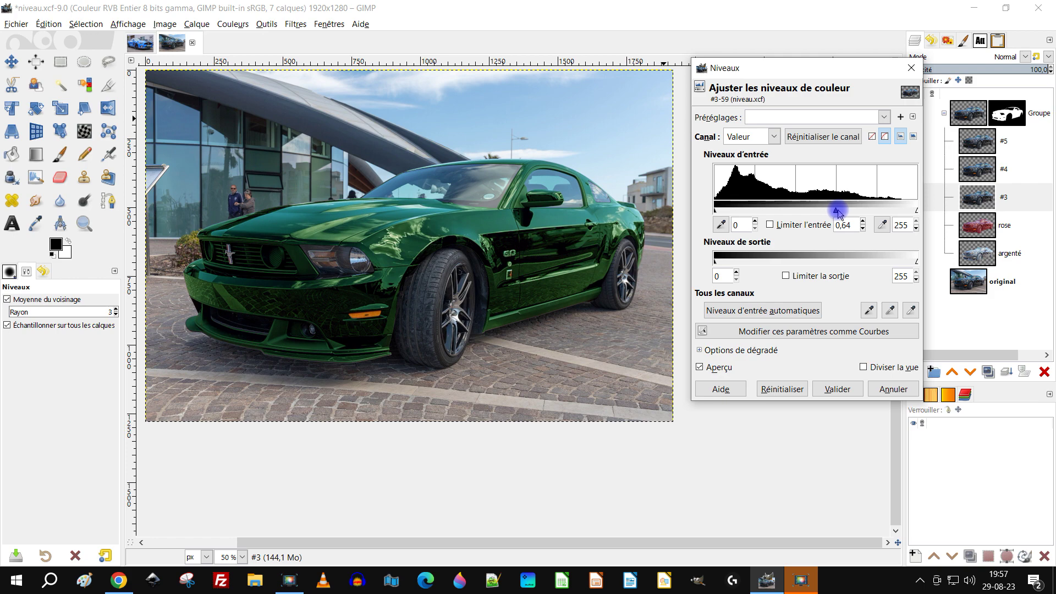
{"action": "left_click_drag", "start_coordinate": [839, 212], "coordinate": [834, 212]}
{"action": "left_click", "coordinate": [847, 388]}
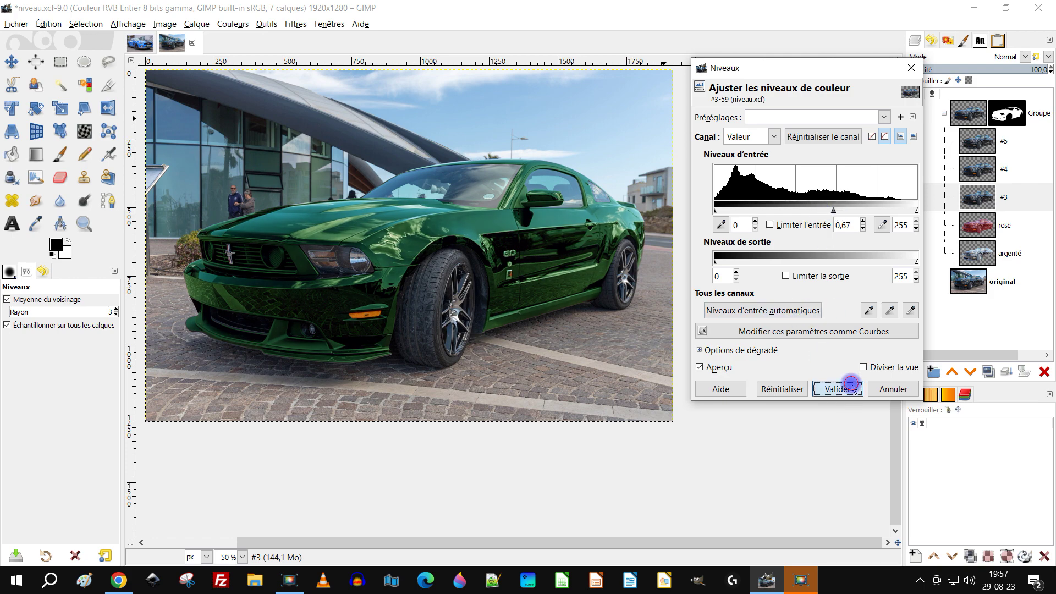
{"action": "double_click", "coordinate": [1003, 197]}
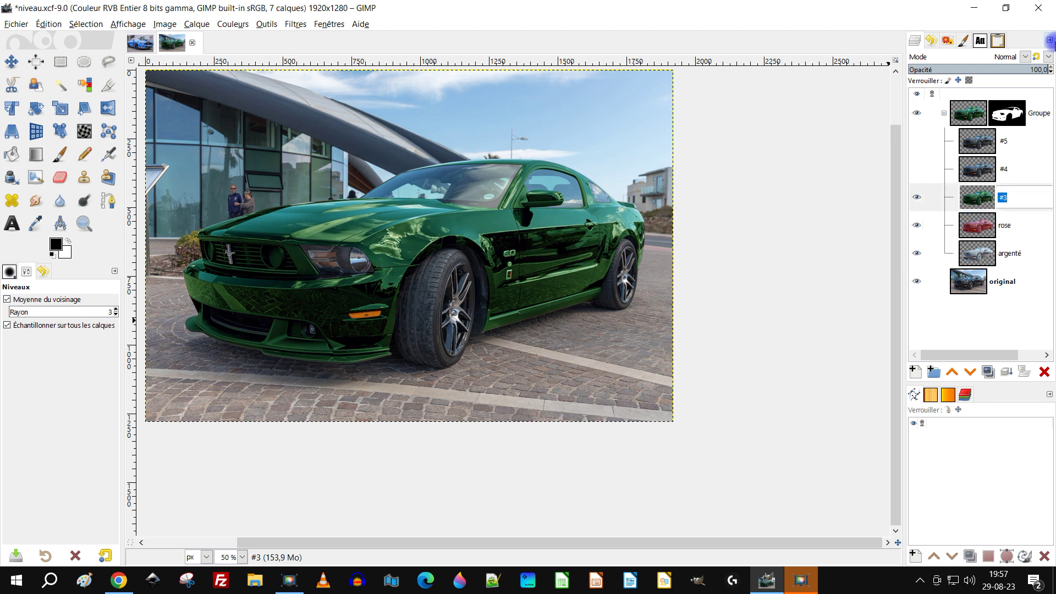
{"action": "type", "text": "vert"}
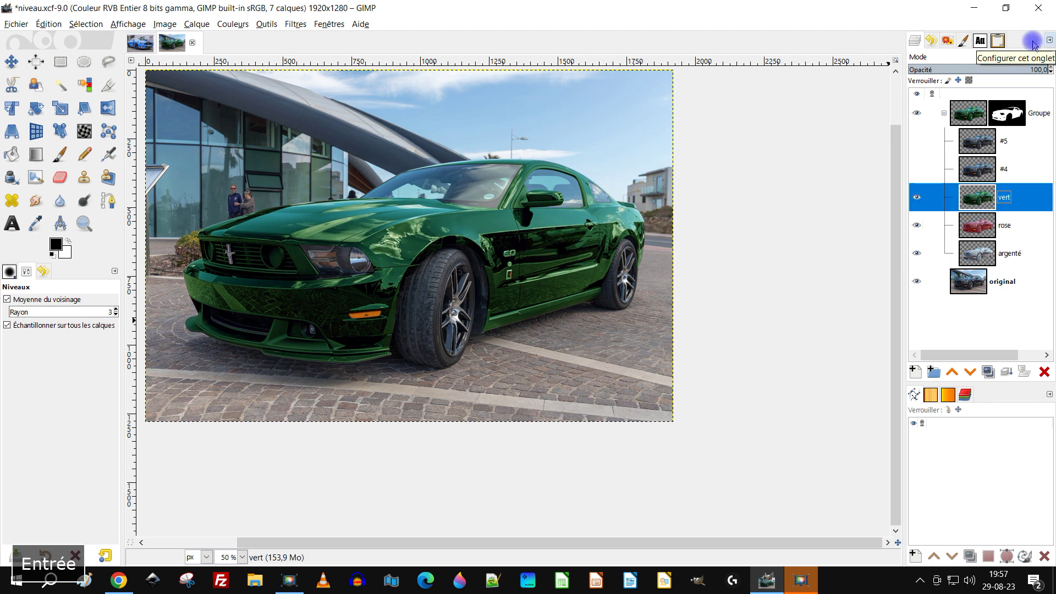
Show layer #4 and use Levels on its Bleu channel, setting the input gamma to 0.18
{"action": "left_click", "coordinate": [916, 169]}
{"action": "left_click", "coordinate": [1000, 177]}
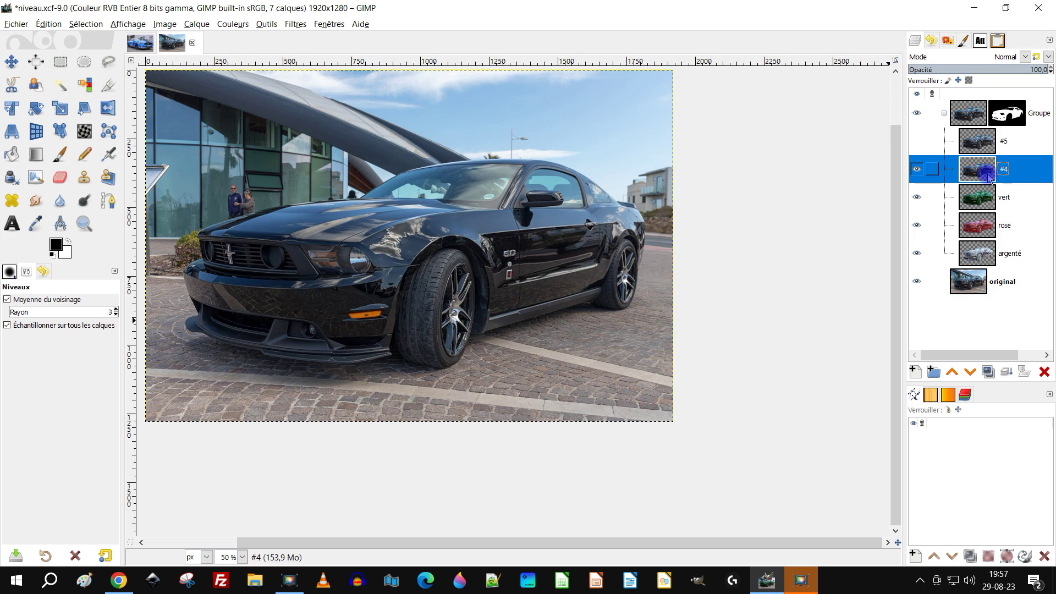
{"action": "left_click", "coordinate": [232, 24]}
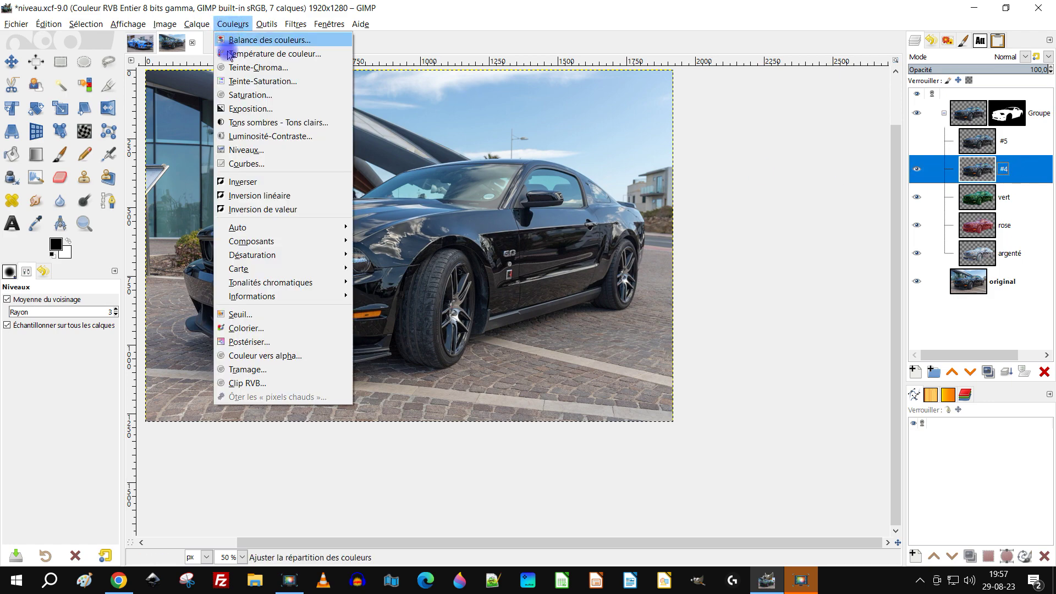
{"action": "left_click", "coordinate": [276, 149]}
{"action": "left_click", "coordinate": [773, 137]}
{"action": "left_click", "coordinate": [763, 202]}
{"action": "left_click_drag", "start_coordinate": [816, 211], "coordinate": [778, 213]}
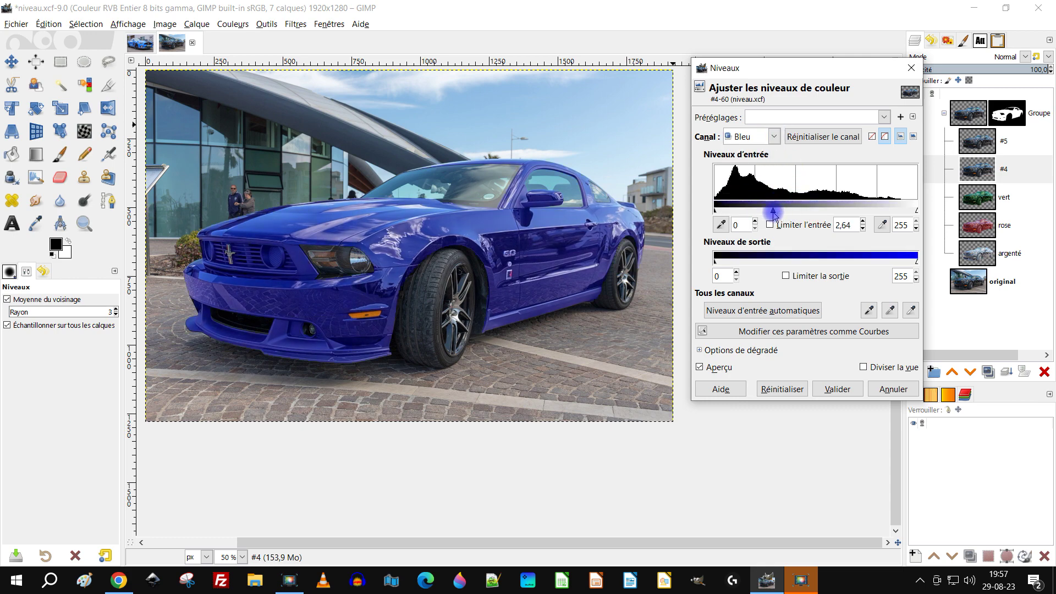
{"action": "left_click_drag", "start_coordinate": [768, 213], "coordinate": [907, 216]}
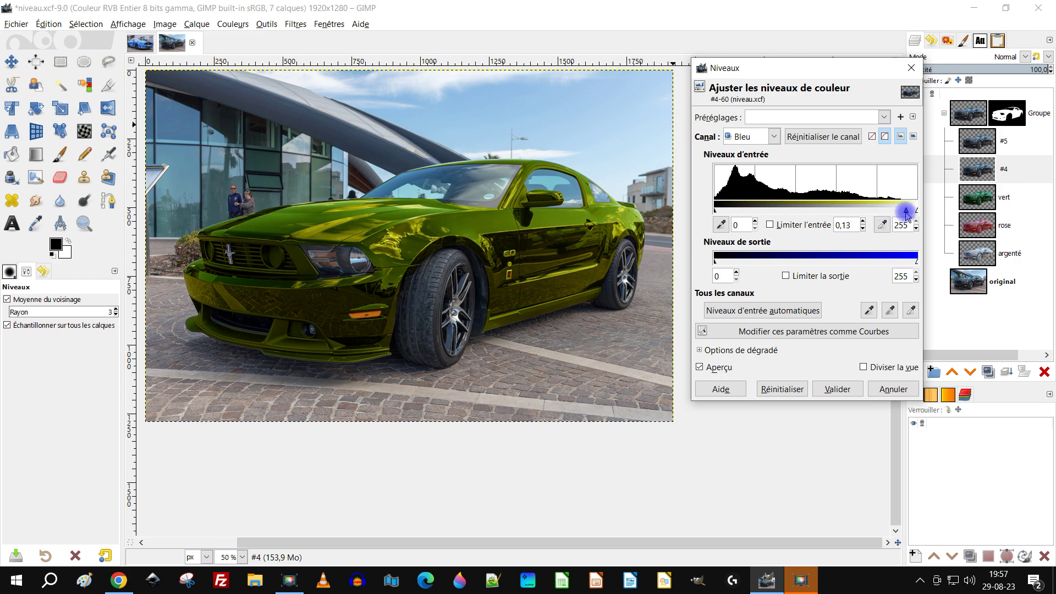
{"action": "mouse_move", "coordinate": [720, 213]}
{"action": "left_mouse_down"}
{"action": "mouse_move", "coordinate": [792, 213]}
{"action": "mouse_move", "coordinate": [660, 201]}
{"action": "mouse_move", "coordinate": [715, 205]}
{"action": "left_mouse_up"}
{"action": "left_click_drag", "start_coordinate": [898, 209], "coordinate": [960, 212]}
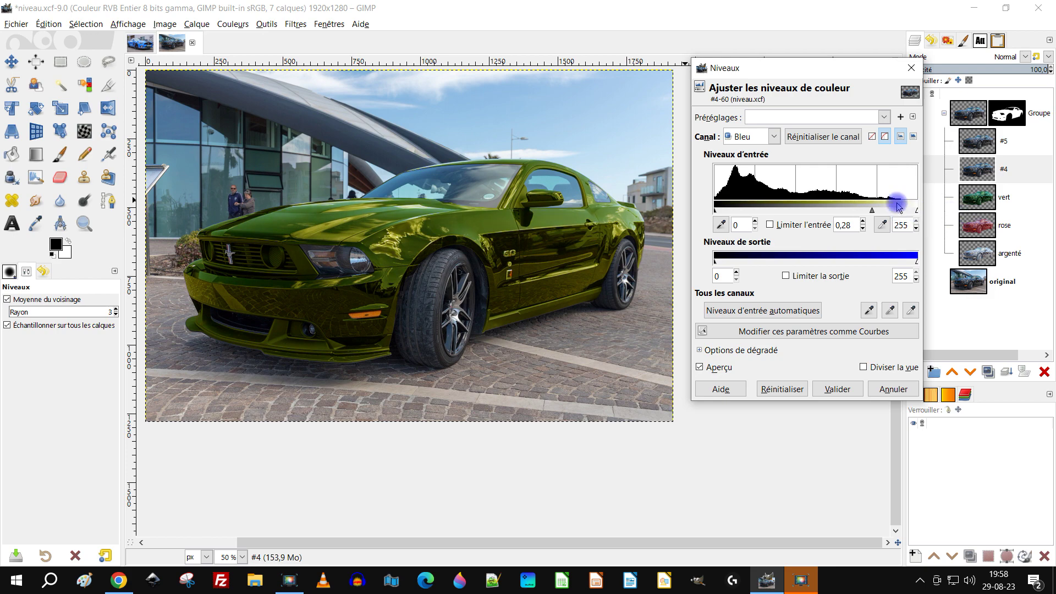
{"action": "left_click_drag", "start_coordinate": [875, 212], "coordinate": [891, 212]}
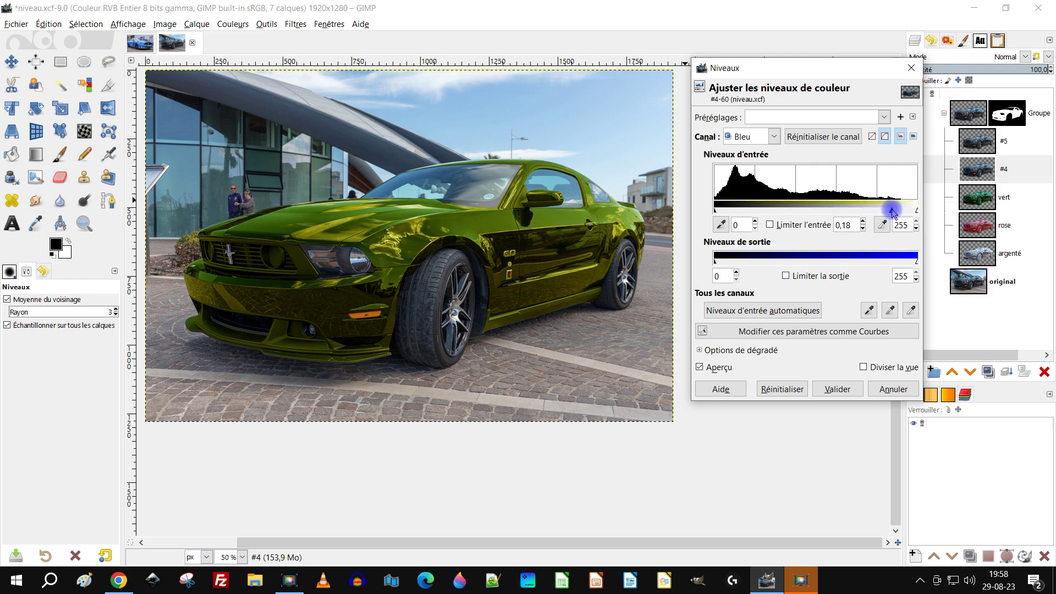
Set the Vert channel's input gamma to 0.82 in the Levels for layer #4
{"action": "left_click", "coordinate": [767, 137]}
{"action": "left_click", "coordinate": [758, 189]}
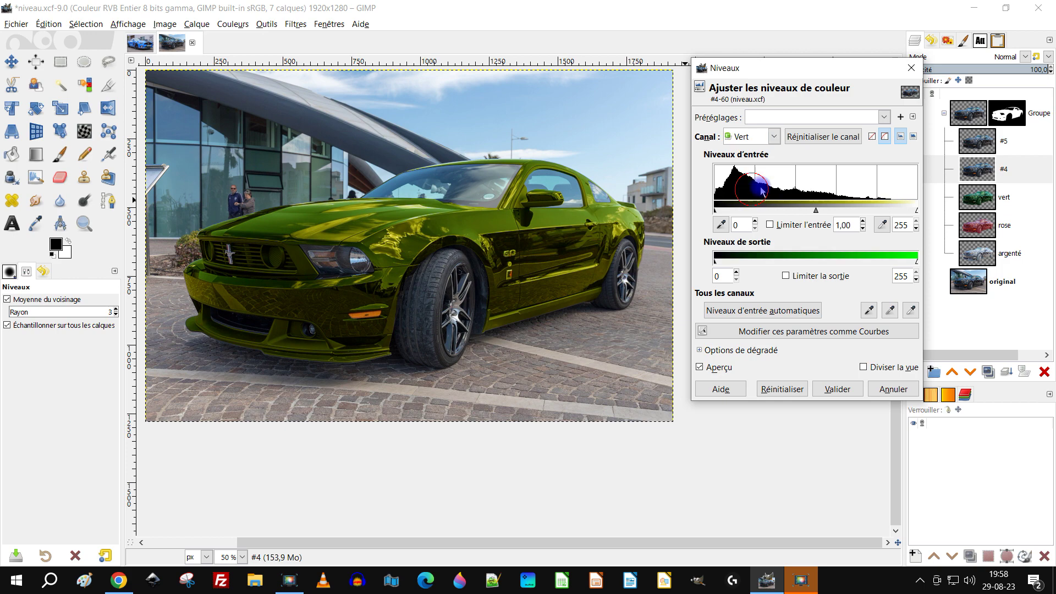
{"action": "left_click_drag", "start_coordinate": [816, 211], "coordinate": [830, 218]}
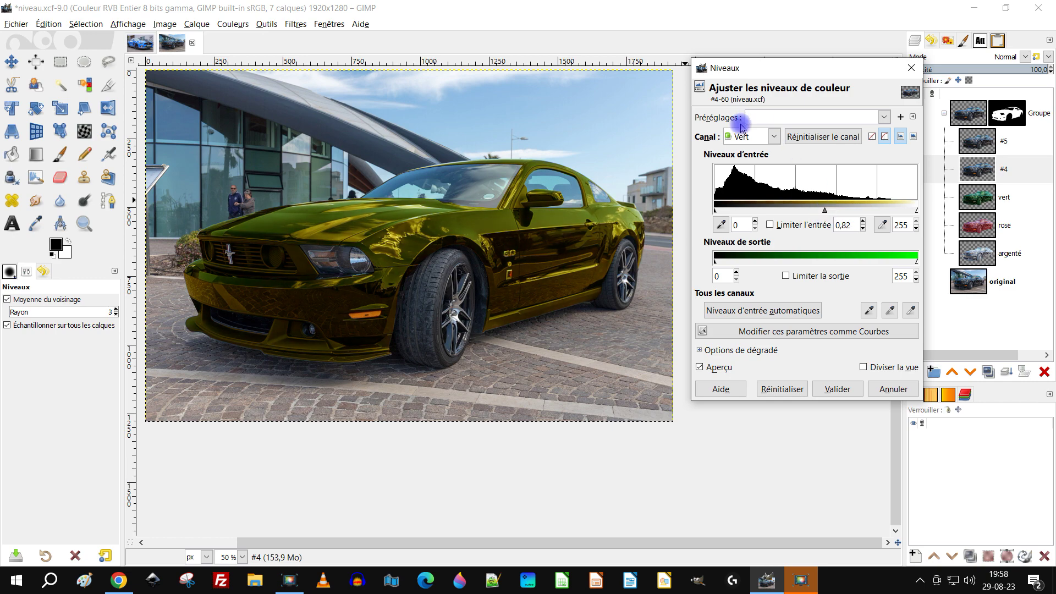
Set the Rouge channel's input gamma to 1.39 and input white point to 234, and apply the Levels
{"action": "left_click", "coordinate": [754, 136]}
{"action": "key", "text": "Escape"}
{"action": "key", "text": "Up"}
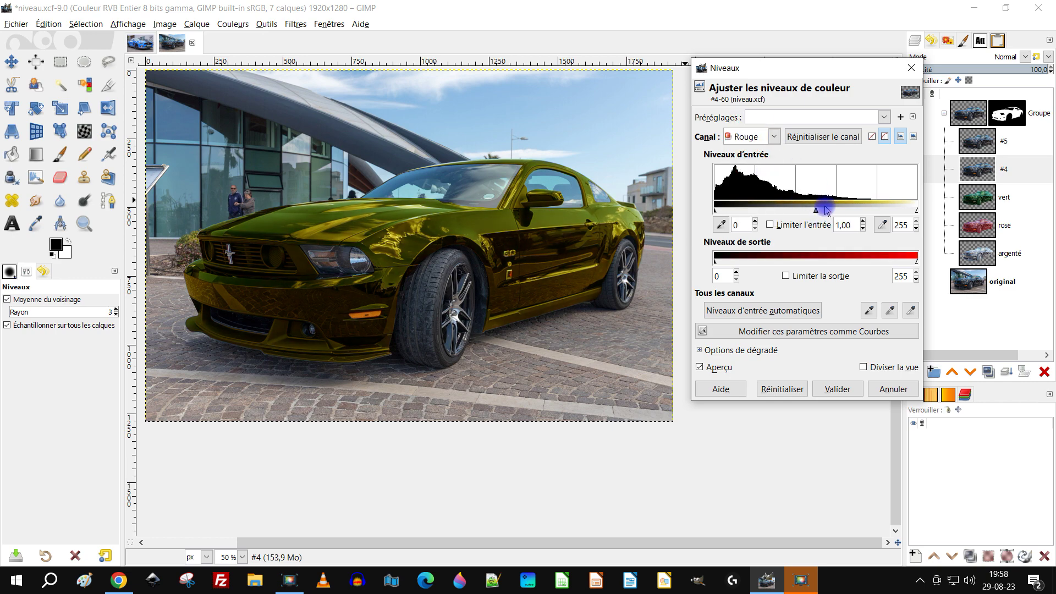
{"action": "mouse_move", "coordinate": [819, 214]}
{"action": "left_mouse_down"}
{"action": "mouse_move", "coordinate": [842, 214]}
{"action": "mouse_move", "coordinate": [817, 214]}
{"action": "left_mouse_up"}
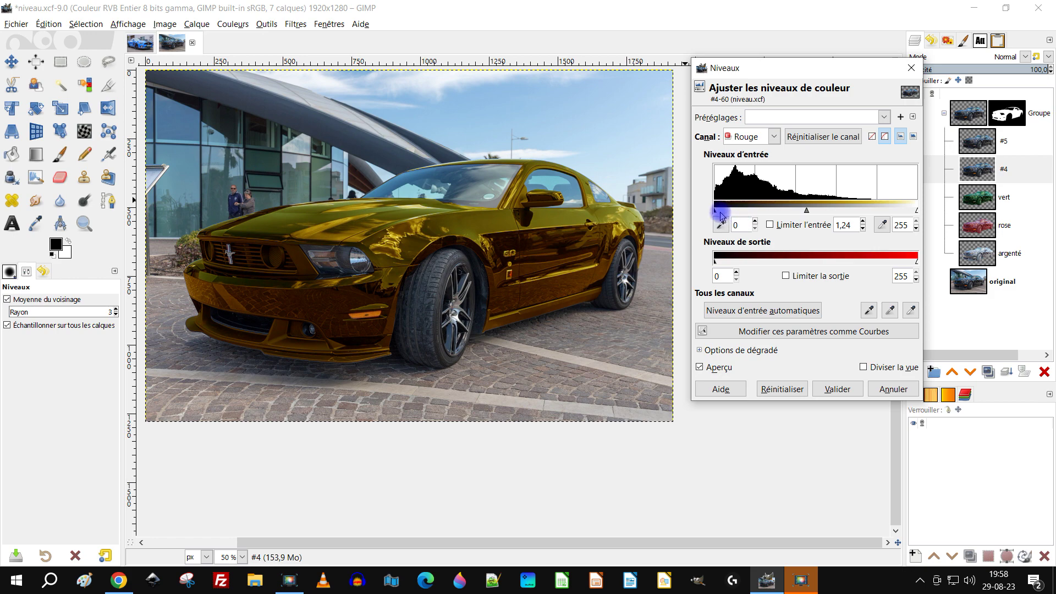
{"action": "left_click_drag", "start_coordinate": [734, 212], "coordinate": [712, 212]}
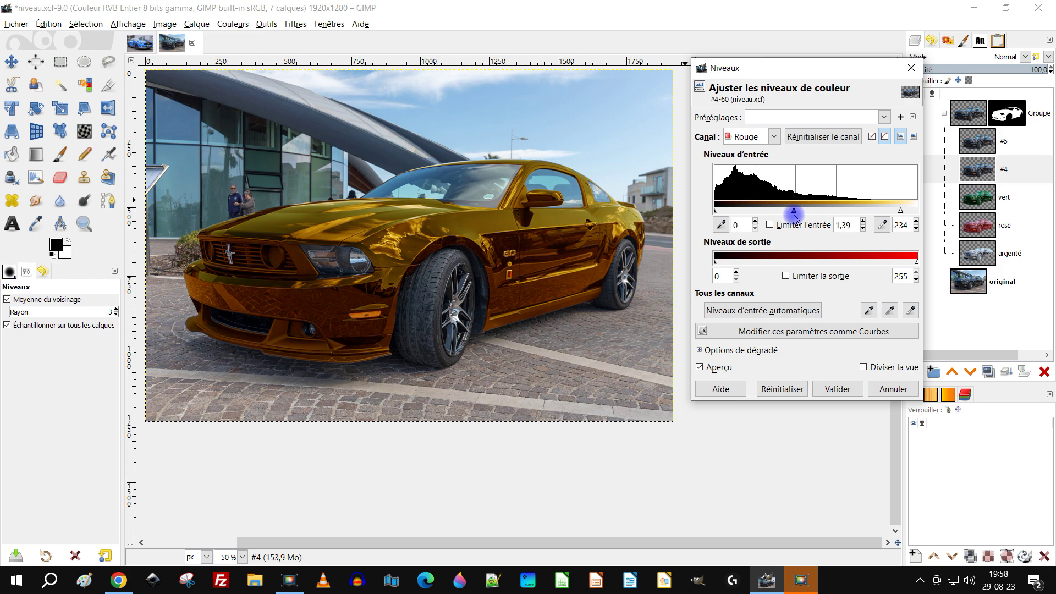
{"action": "left_click", "coordinate": [837, 389]}
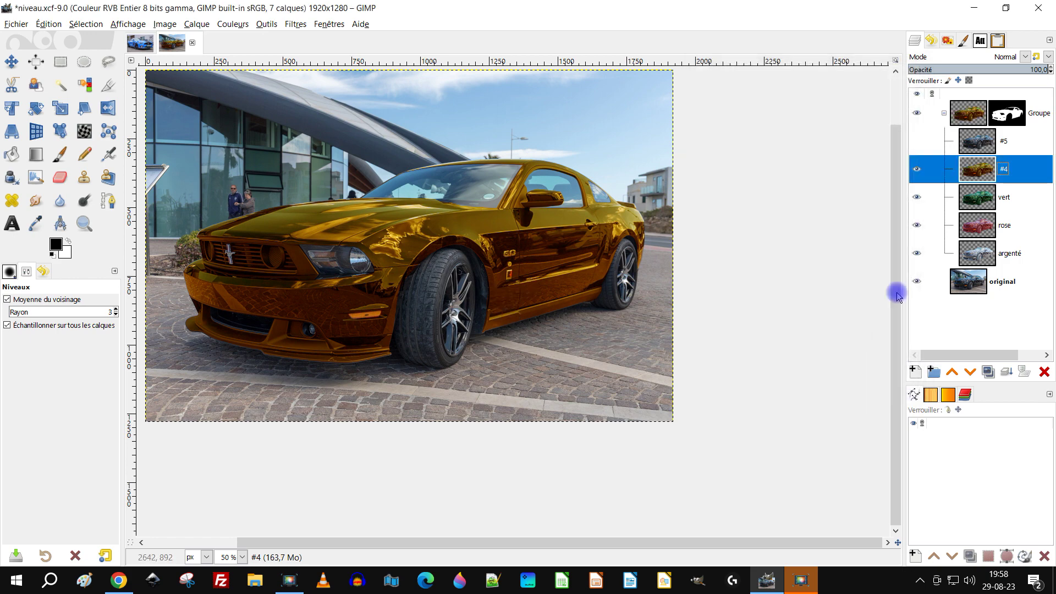
Rename layer #4 as or
{"action": "double_click", "coordinate": [1004, 180]}
{"action": "type", "text": "or"}
{"action": "key", "text": "Return"}
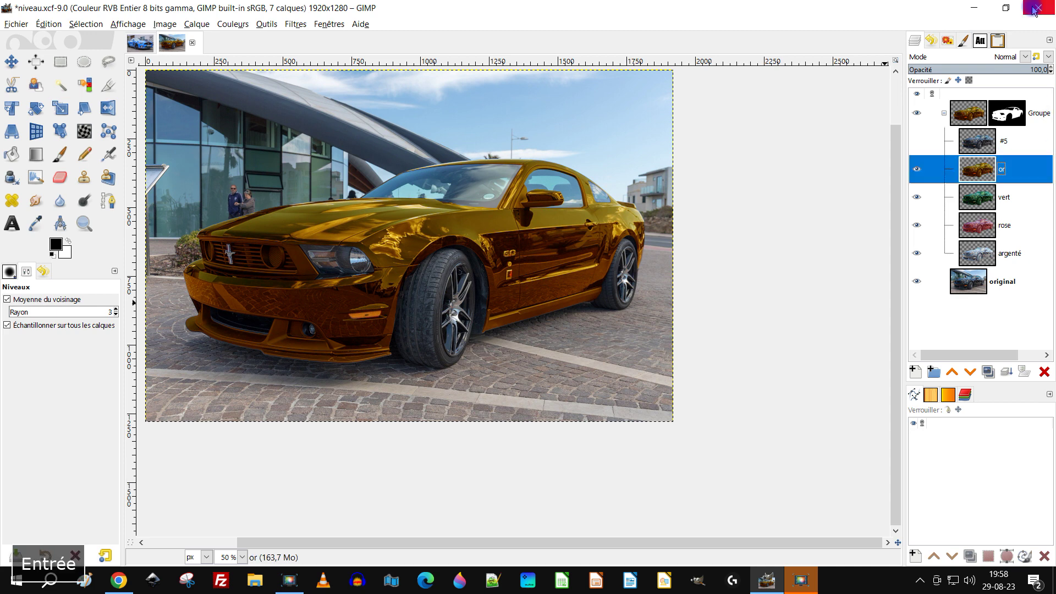
Show layer #5 and use Levels on its Vert channel, setting the input gamma to 0.28
{"action": "left_click", "coordinate": [917, 141]}
{"action": "left_click", "coordinate": [968, 139]}
{"action": "left_click", "coordinate": [233, 24]}
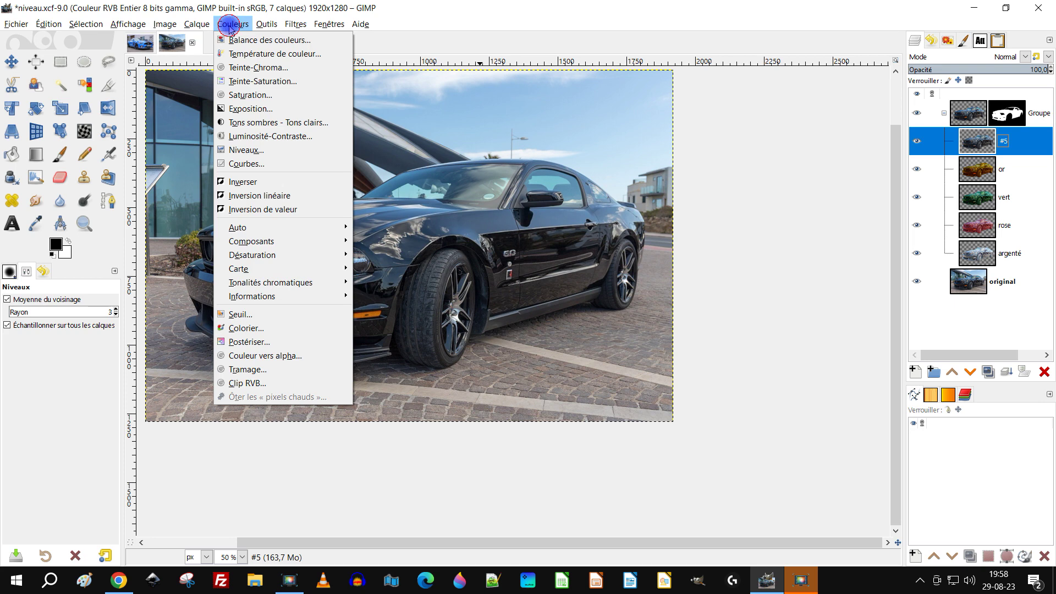
{"action": "left_click", "coordinate": [280, 158]}
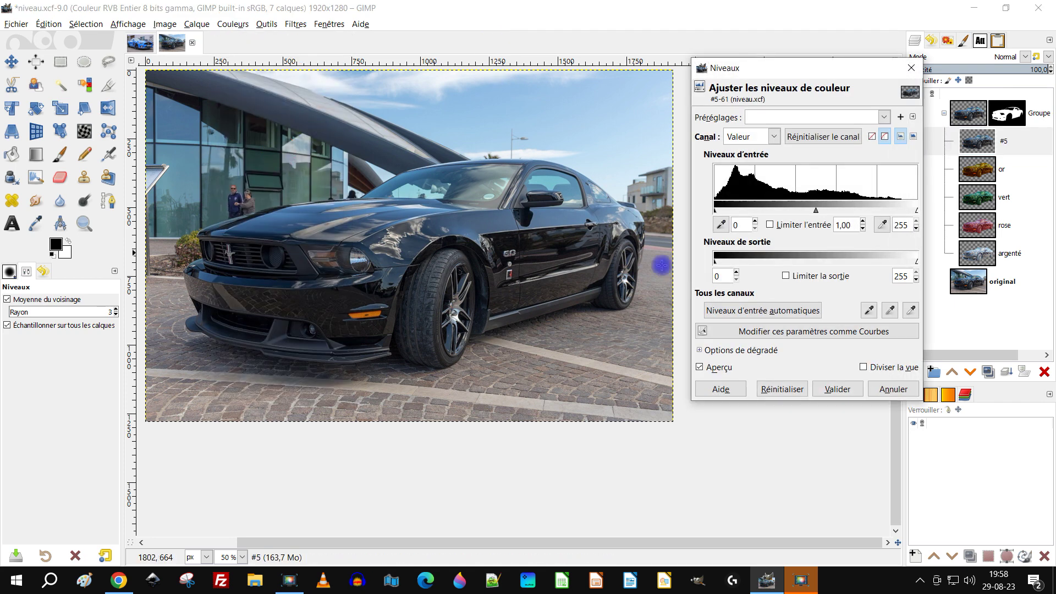
{"action": "left_click", "coordinate": [773, 137]}
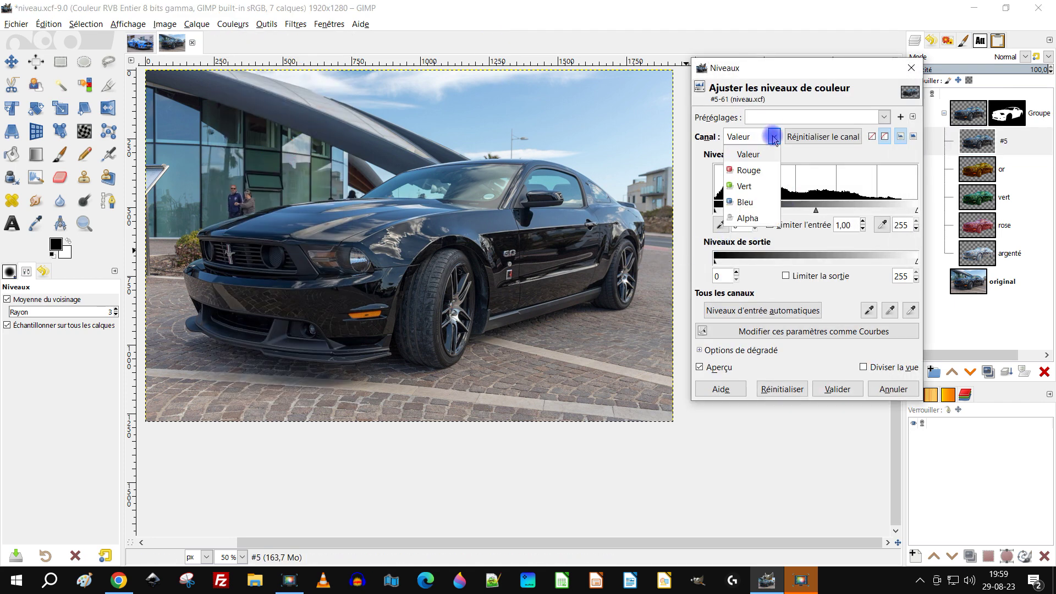
{"action": "left_click", "coordinate": [746, 186]}
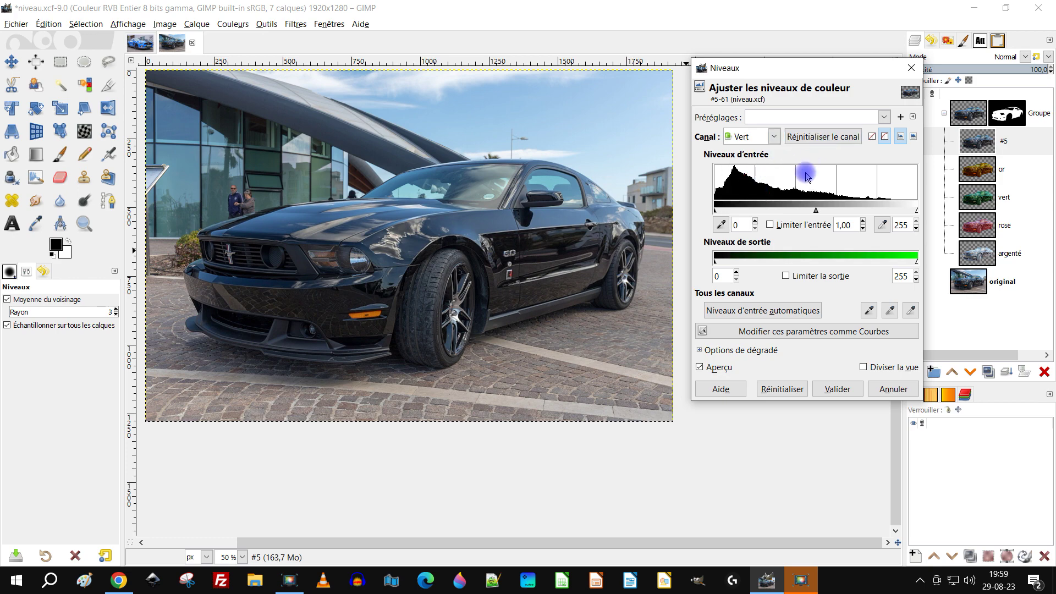
{"action": "left_click_drag", "start_coordinate": [816, 212], "coordinate": [861, 214]}
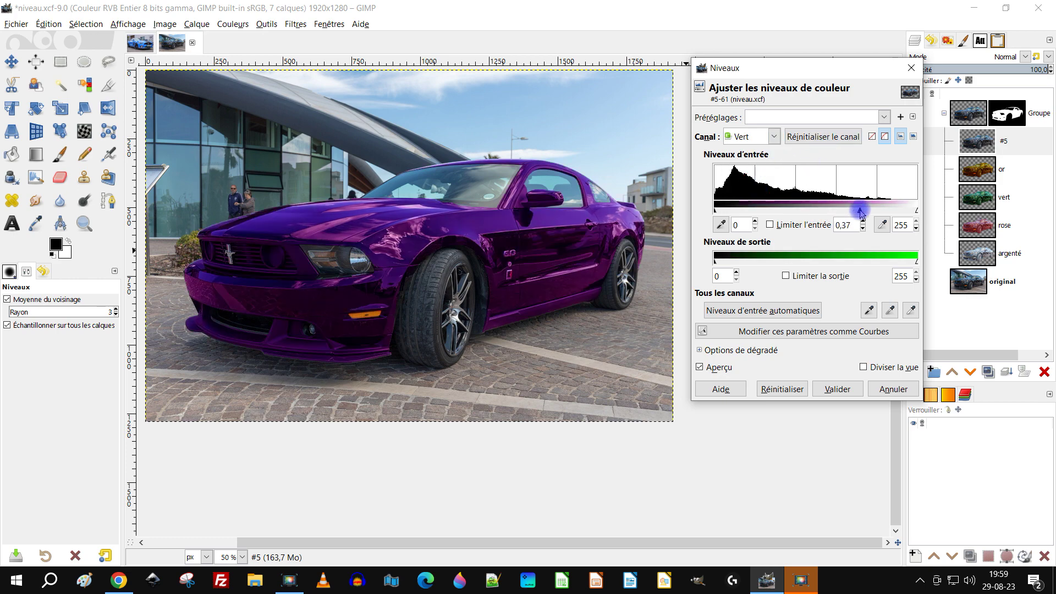
{"action": "left_click_drag", "start_coordinate": [868, 213], "coordinate": [871, 212]}
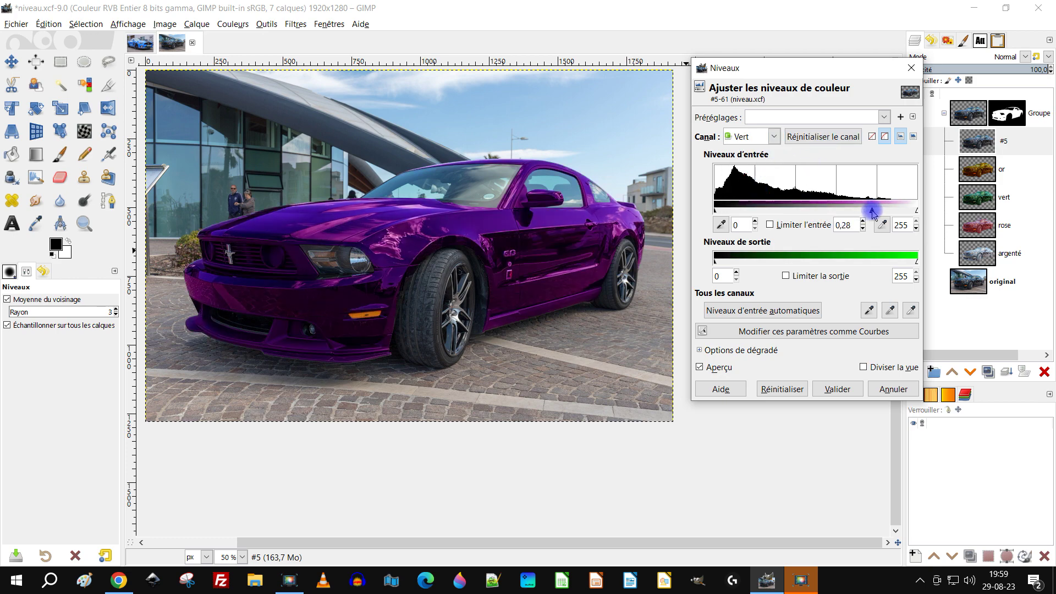
Set the Bleu channel's input gamma to 0.94 in the Levels for layer #5
{"action": "left_click", "coordinate": [773, 138]}
{"action": "left_click", "coordinate": [755, 184]}
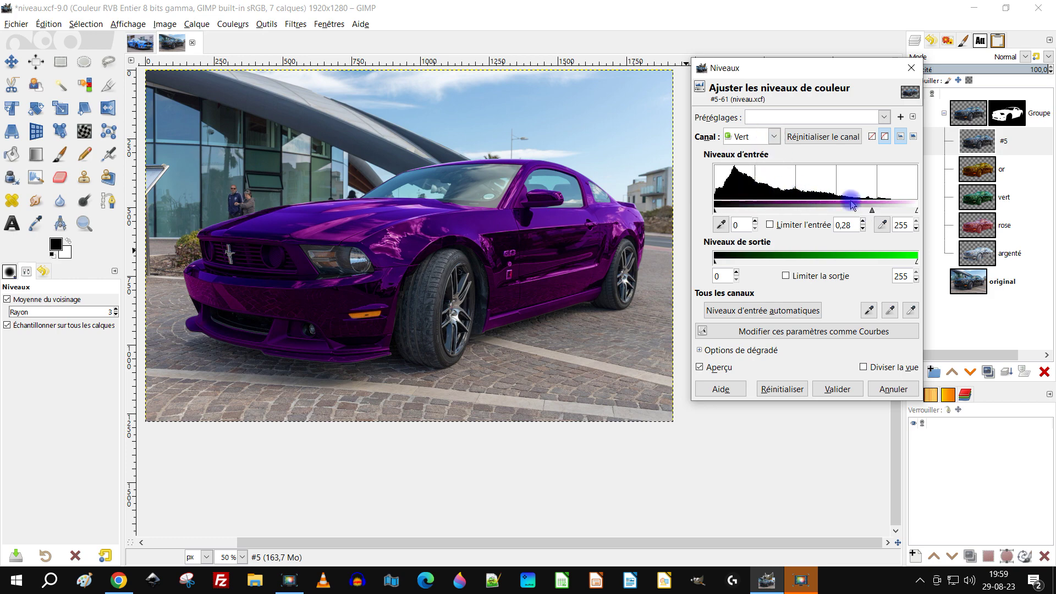
{"action": "left_click", "coordinate": [773, 138]}
{"action": "left_click", "coordinate": [758, 202]}
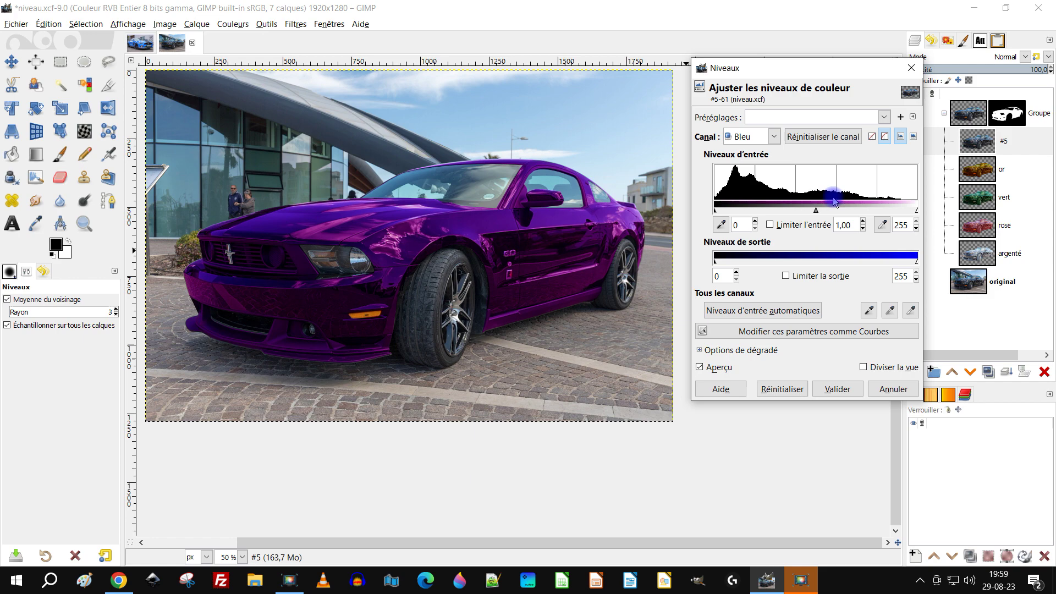
{"action": "left_click_drag", "start_coordinate": [817, 211], "coordinate": [826, 213]}
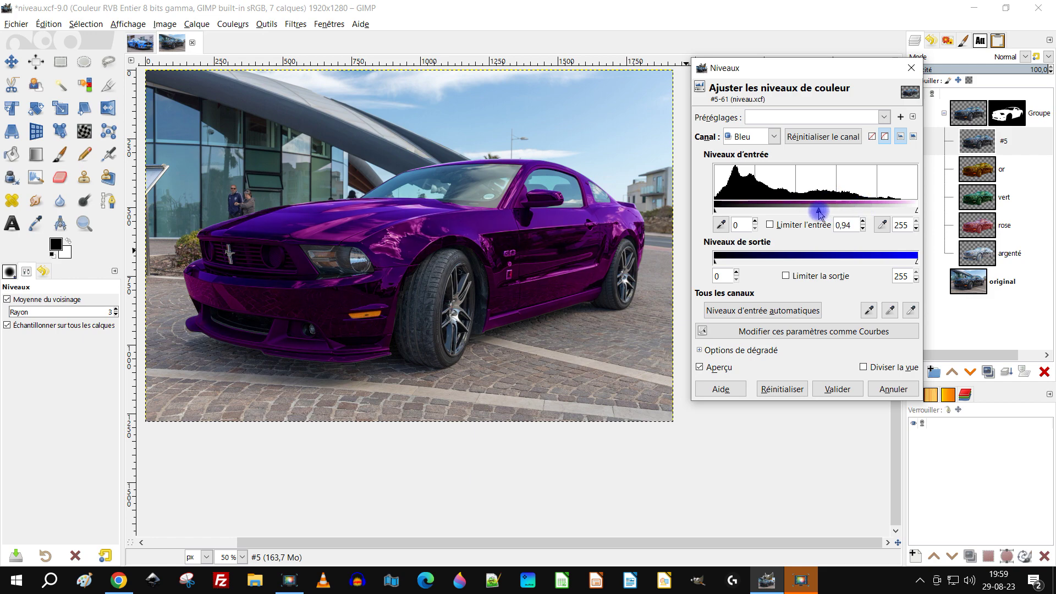
Set the input gamma to 0.98 for the Rouge channel and 1.35 for the Valeur channel, and apply the Levels
{"action": "left_click", "coordinate": [754, 136]}
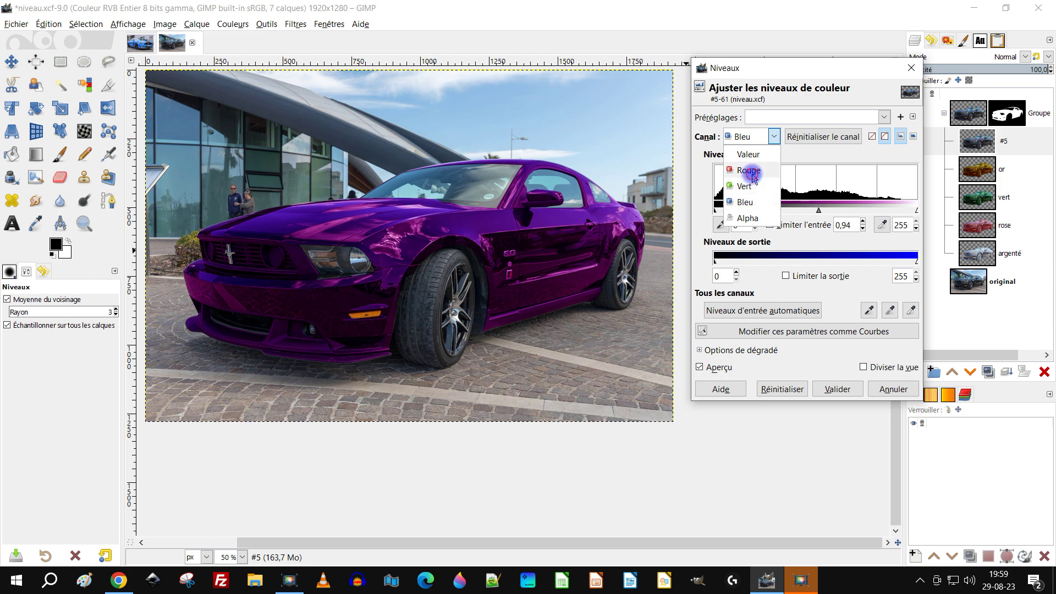
{"action": "left_click", "coordinate": [749, 170]}
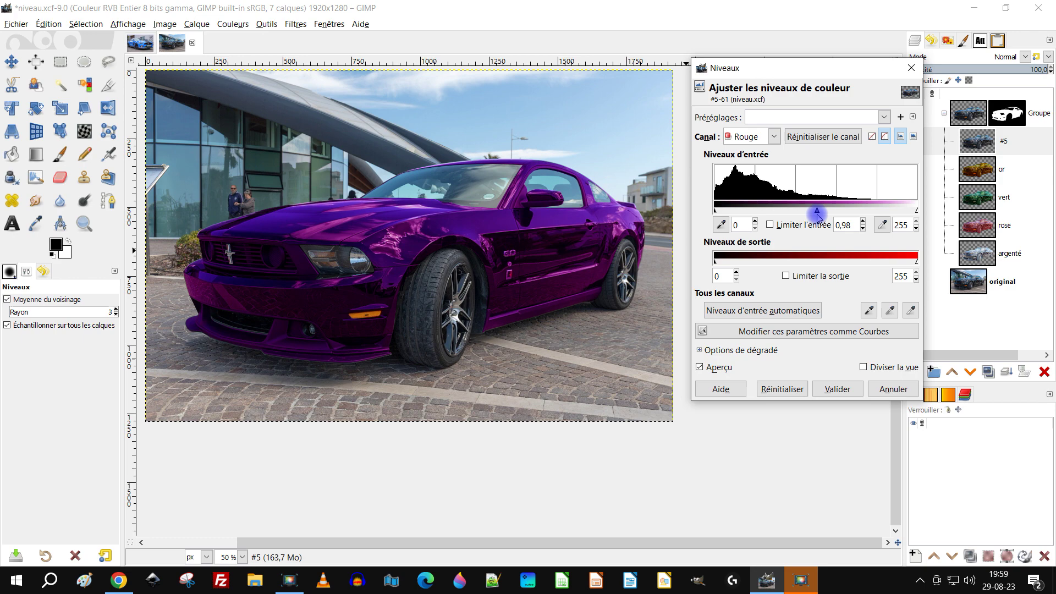
{"action": "left_click", "coordinate": [774, 137]}
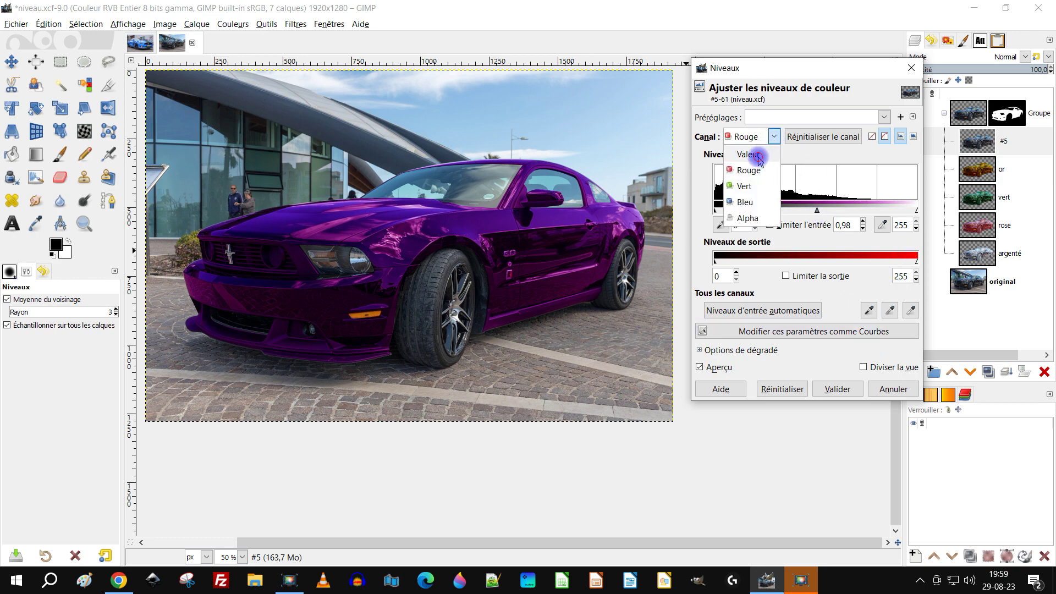
{"action": "left_click", "coordinate": [759, 156]}
{"action": "mouse_move", "coordinate": [815, 209]}
{"action": "left_mouse_down"}
{"action": "mouse_move", "coordinate": [736, 214]}
{"action": "mouse_move", "coordinate": [825, 214]}
{"action": "mouse_move", "coordinate": [803, 220]}
{"action": "left_mouse_up"}
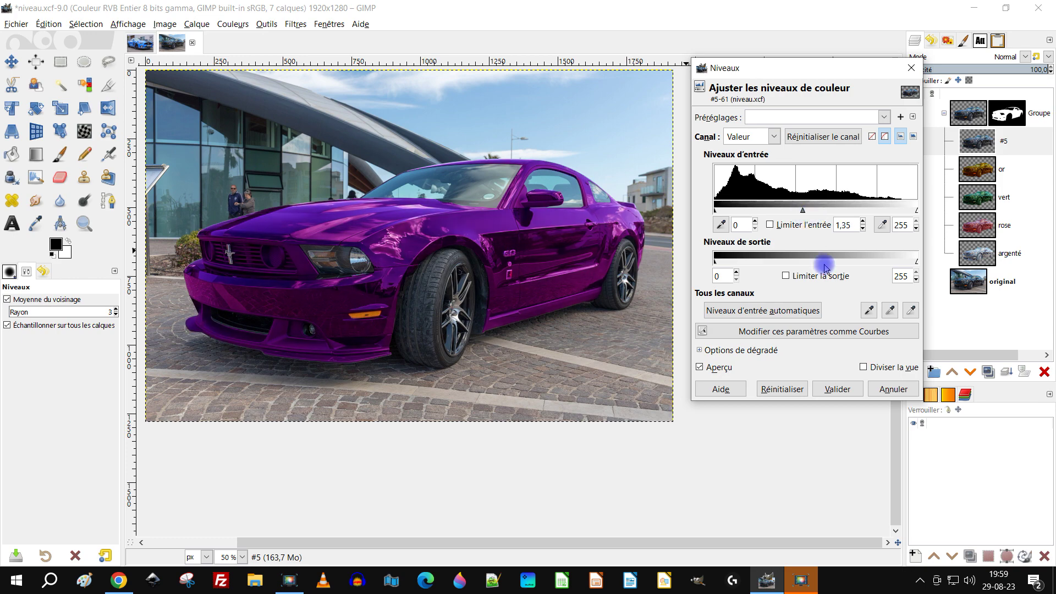
{"action": "left_click", "coordinate": [837, 389]}
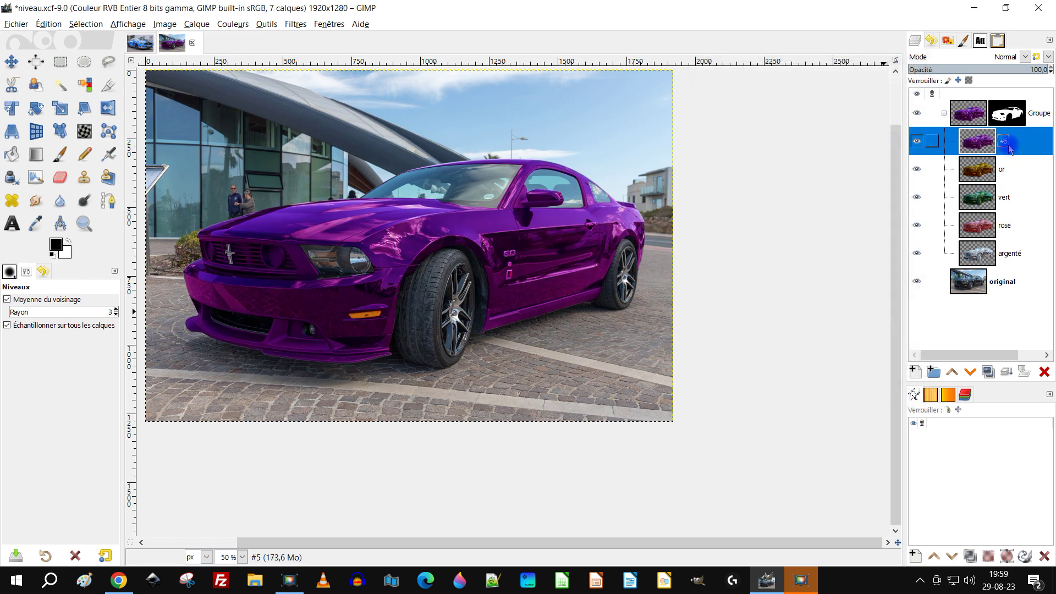
Rename layer #5 as violet
{"action": "double_click", "coordinate": [1005, 143]}
{"action": "type", "text": "violet"}
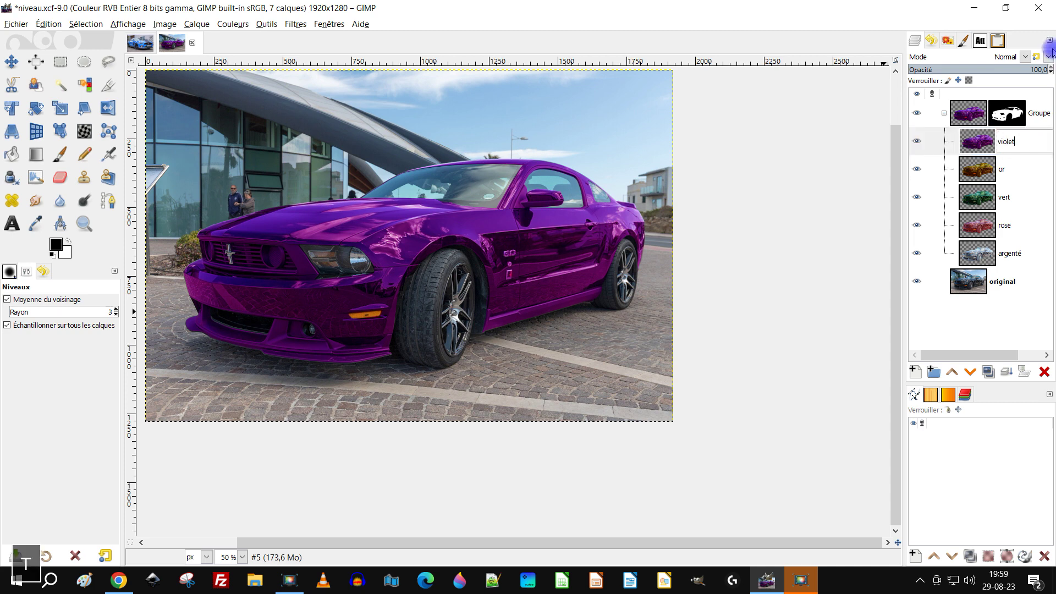
{"action": "key", "text": "Return"}
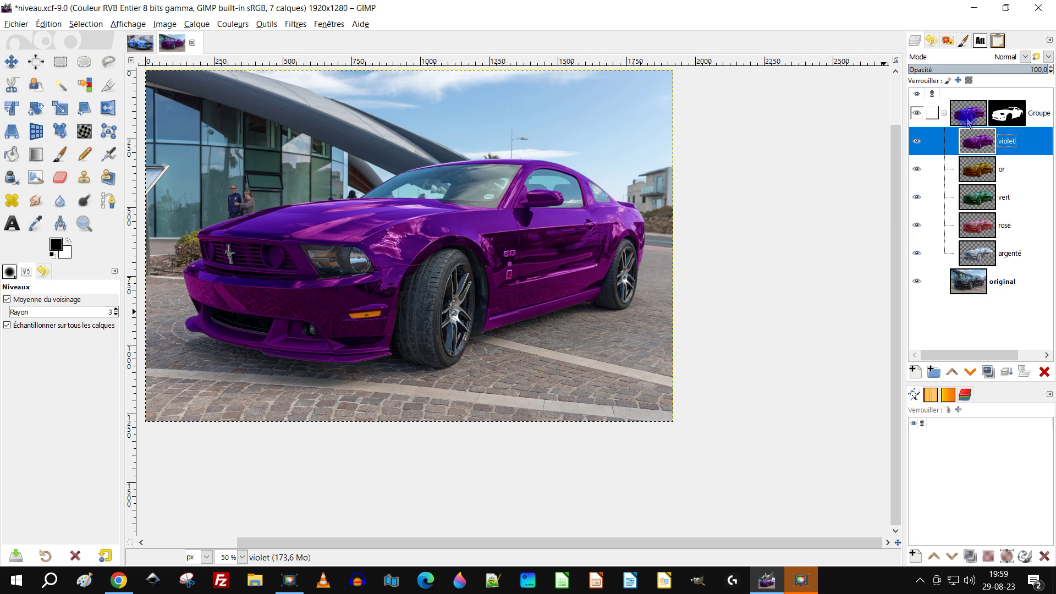
Hide the violet, or, vert and rose layers one after another to compare the car colours, and show them all again
{"action": "left_click", "coordinate": [915, 143]}
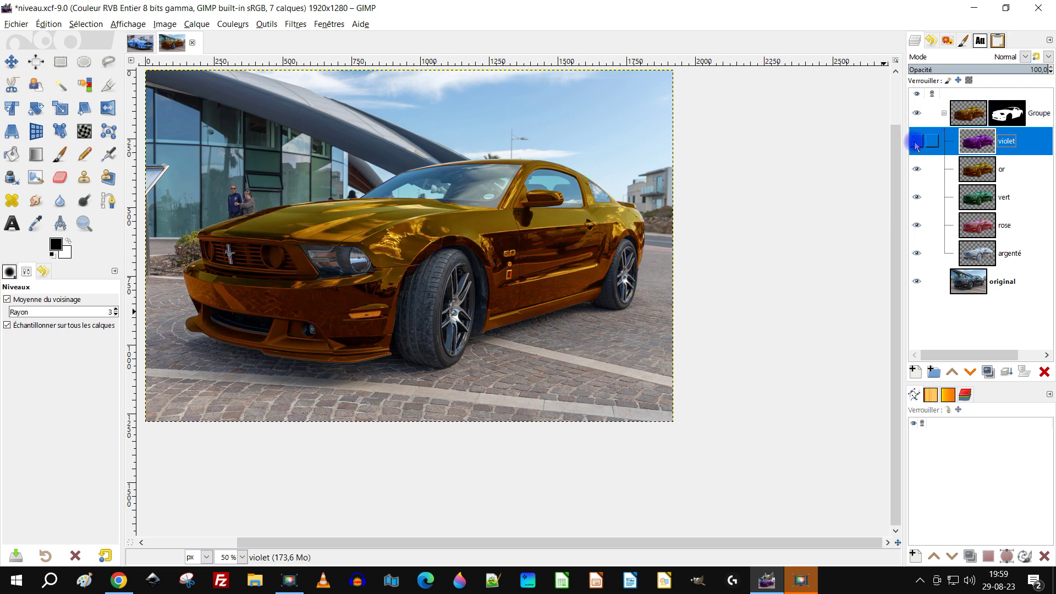
{"action": "left_click", "coordinate": [918, 171]}
{"action": "left_click", "coordinate": [916, 200]}
{"action": "left_click", "coordinate": [917, 221]}
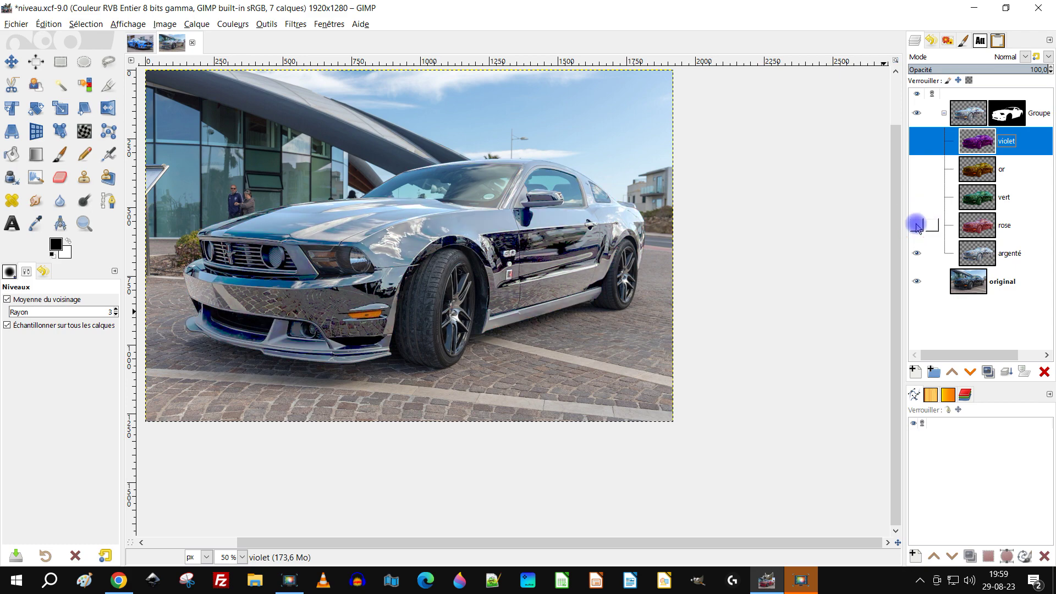
{"action": "left_click", "coordinate": [916, 225]}
{"action": "left_click_drag", "start_coordinate": [919, 202], "coordinate": [916, 140]}
Paint white on the Groupe mask with the Paintbrush along the car's rear spoiler, rear fender and bumper edge
{"action": "left_click", "coordinate": [1007, 114]}
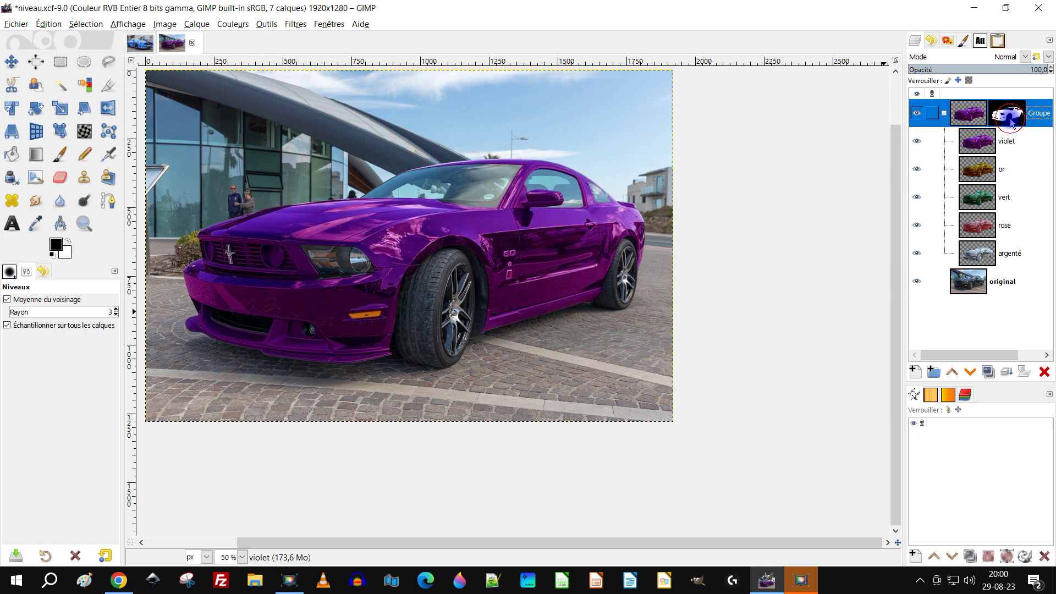
{"action": "scroll", "coordinate": [638, 203], "scroll_direction": "up", "scroll_amount": 6}
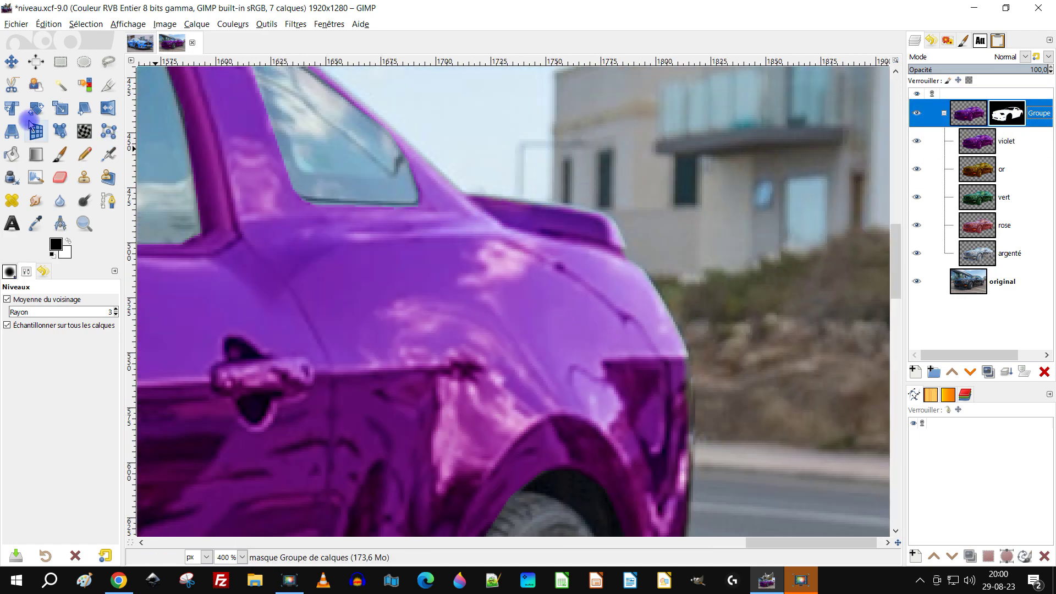
{"action": "left_click", "coordinate": [60, 154]}
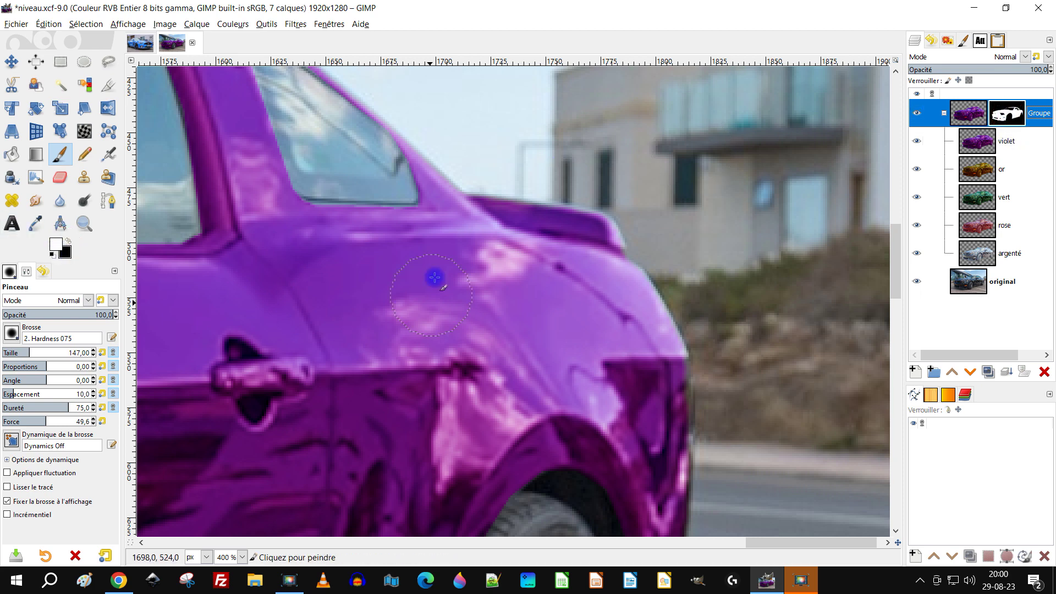
{"action": "scroll", "coordinate": [434, 278], "scroll_direction": "up", "scroll_amount": 2}
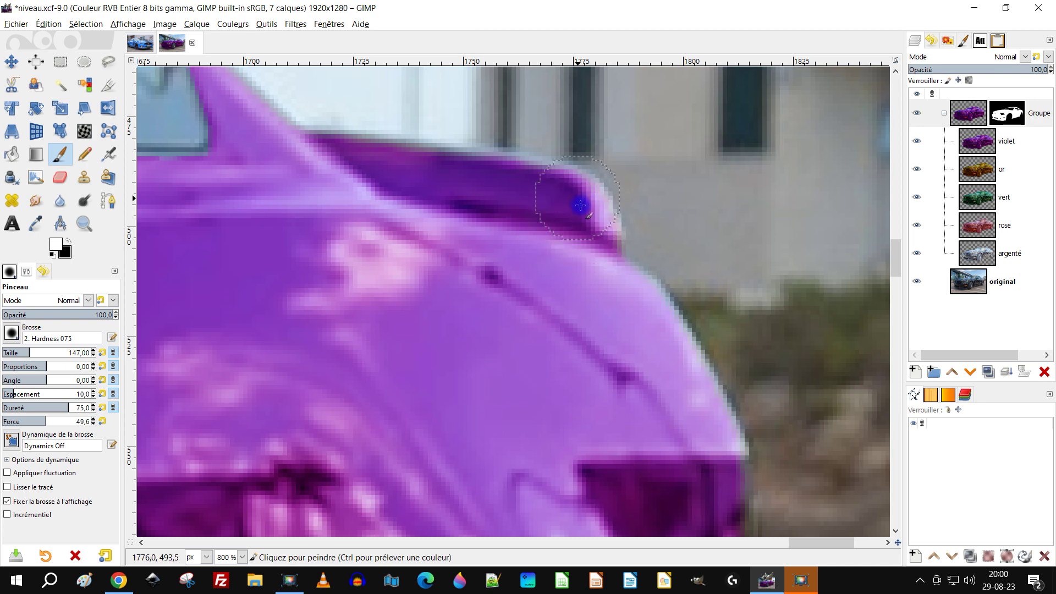
{"action": "mouse_move", "coordinate": [650, 327]}
{"action": "left_mouse_down"}
{"action": "mouse_move", "coordinate": [724, 455]}
{"action": "mouse_move", "coordinate": [740, 450]}
{"action": "left_mouse_up"}
{"action": "mouse_move", "coordinate": [652, 244]}
{"action": "left_mouse_down"}
{"action": "mouse_move", "coordinate": [657, 414]}
{"action": "mouse_move", "coordinate": [683, 462]}
{"action": "left_mouse_up"}
{"action": "scroll", "coordinate": [683, 462], "scroll_direction": "down", "scroll_amount": 3}
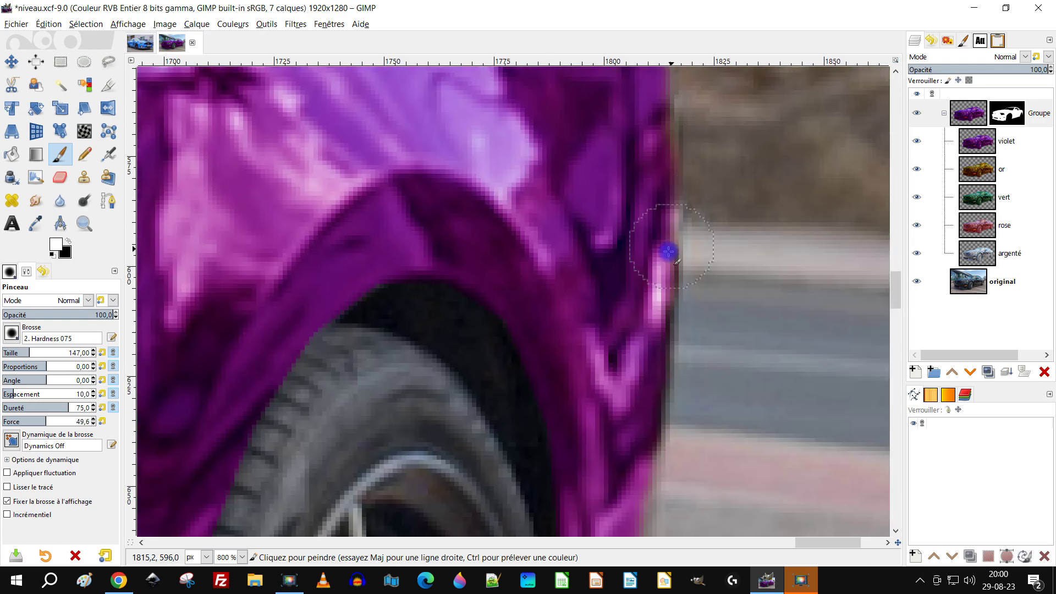
{"action": "scroll", "coordinate": [572, 321], "scroll_direction": "down", "scroll_amount": 2}
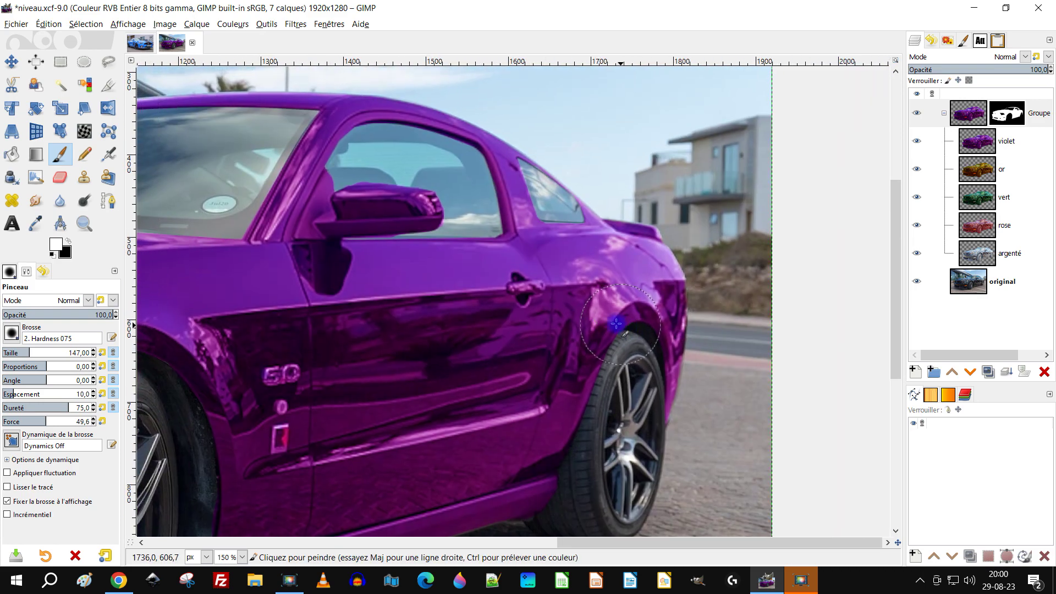
Paint white on the Groupe mask along the upper edge of the car's roof
{"action": "scroll", "coordinate": [389, 173], "scroll_direction": "up", "scroll_amount": 5}
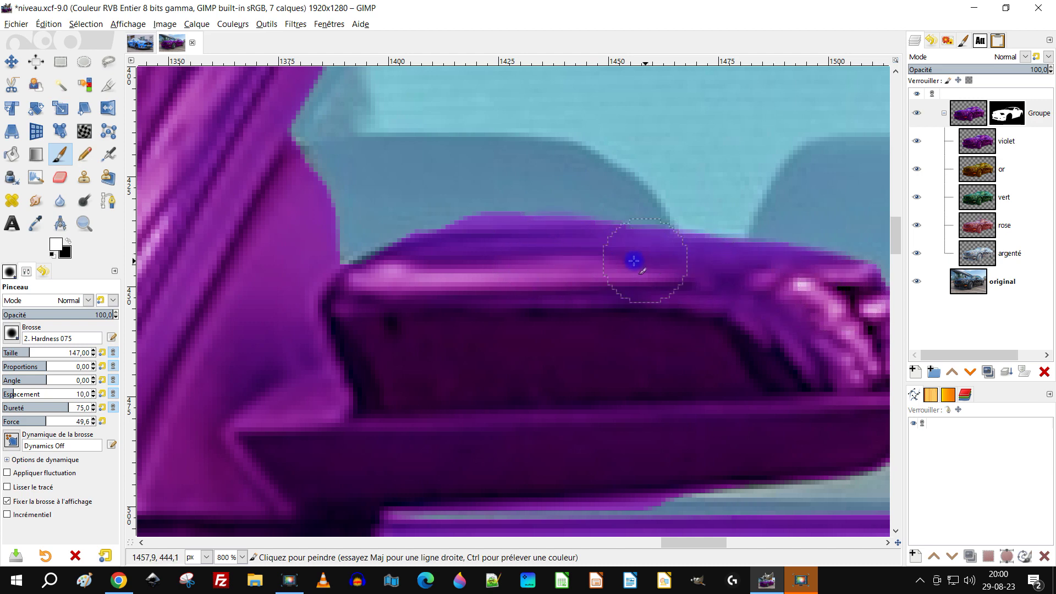
{"action": "scroll", "coordinate": [465, 265], "scroll_direction": "down", "scroll_amount": 5}
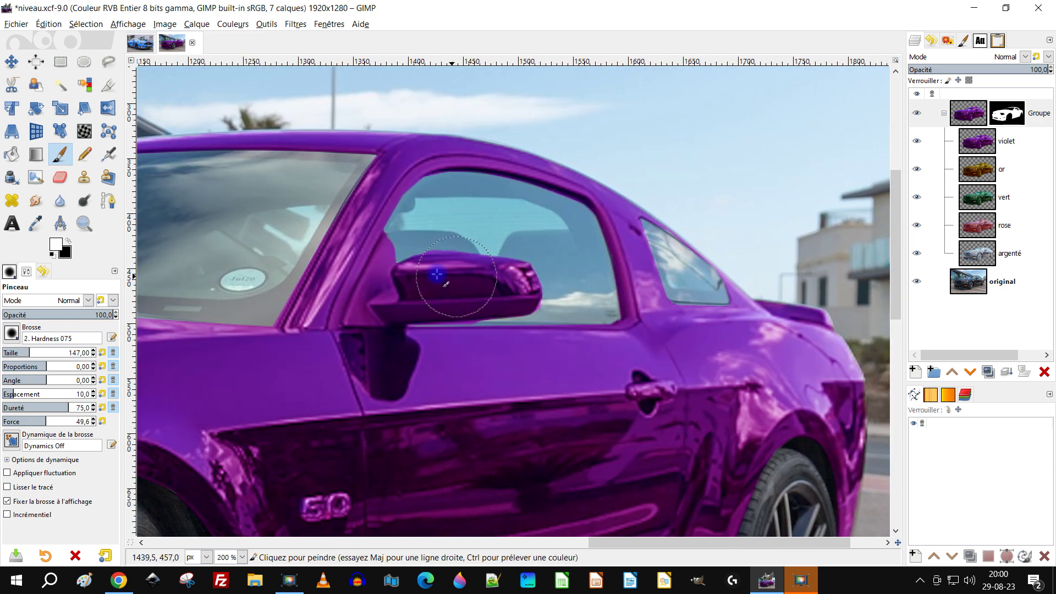
{"action": "scroll", "coordinate": [811, 317], "scroll_direction": "up", "scroll_amount": 1}
{"action": "scroll", "coordinate": [566, 203], "scroll_direction": "up", "scroll_amount": 5}
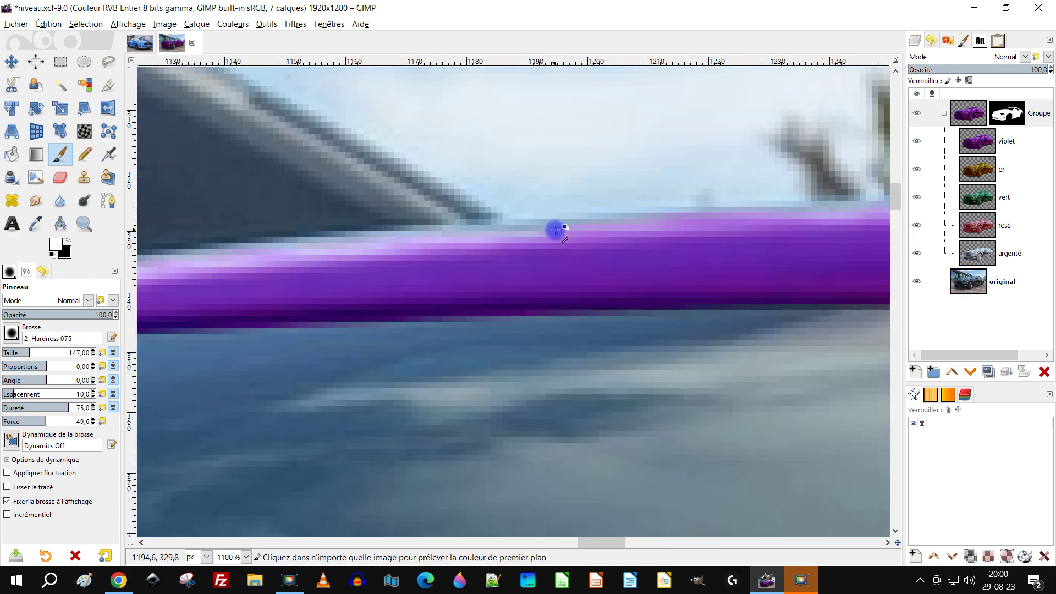
{"action": "left_click_drag", "start_coordinate": [531, 255], "coordinate": [278, 274]}
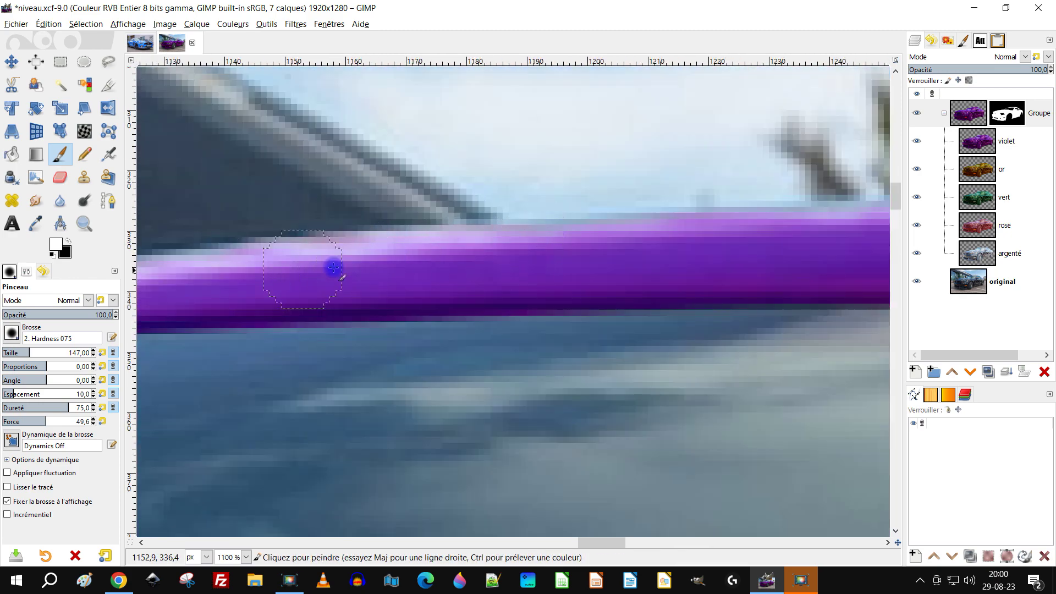
{"action": "scroll", "coordinate": [715, 251], "scroll_direction": "down", "scroll_amount": 4}
{"action": "scroll", "coordinate": [441, 259], "scroll_direction": "up", "scroll_amount": 4}
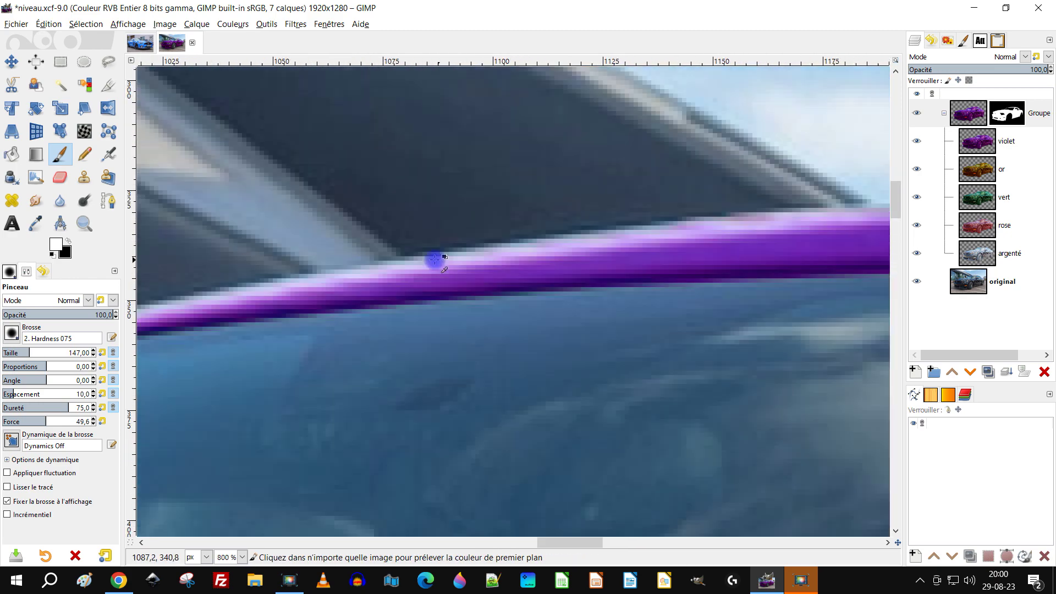
{"action": "mouse_move", "coordinate": [320, 290]}
{"action": "left_mouse_down"}
{"action": "mouse_move", "coordinate": [633, 247]}
{"action": "mouse_move", "coordinate": [816, 243]}
{"action": "left_mouse_up"}
Touch up the Groupe mask with white along the rear edge of the hood and the hood's front corner above the grille
{"action": "scroll", "coordinate": [530, 280], "scroll_direction": "down", "scroll_amount": 5}
{"action": "scroll", "coordinate": [510, 334], "scroll_direction": "up", "scroll_amount": 4}
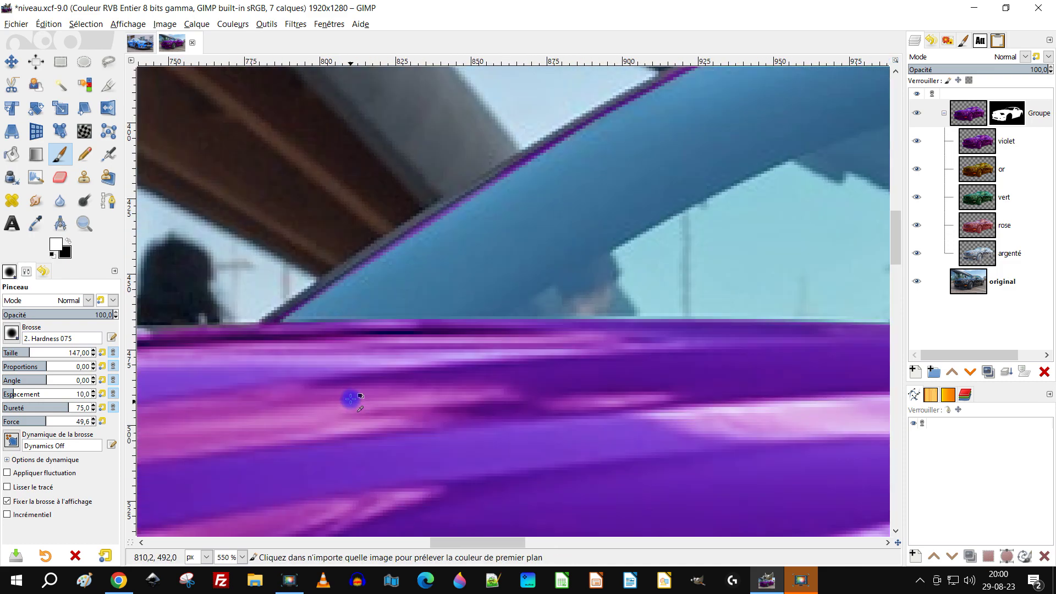
{"action": "scroll", "coordinate": [510, 334], "scroll_direction": "up", "scroll_amount": 1}
{"action": "scroll", "coordinate": [618, 252], "scroll_direction": "down", "scroll_amount": 1}
{"action": "scroll", "coordinate": [446, 271], "scroll_direction": "up", "scroll_amount": 1}
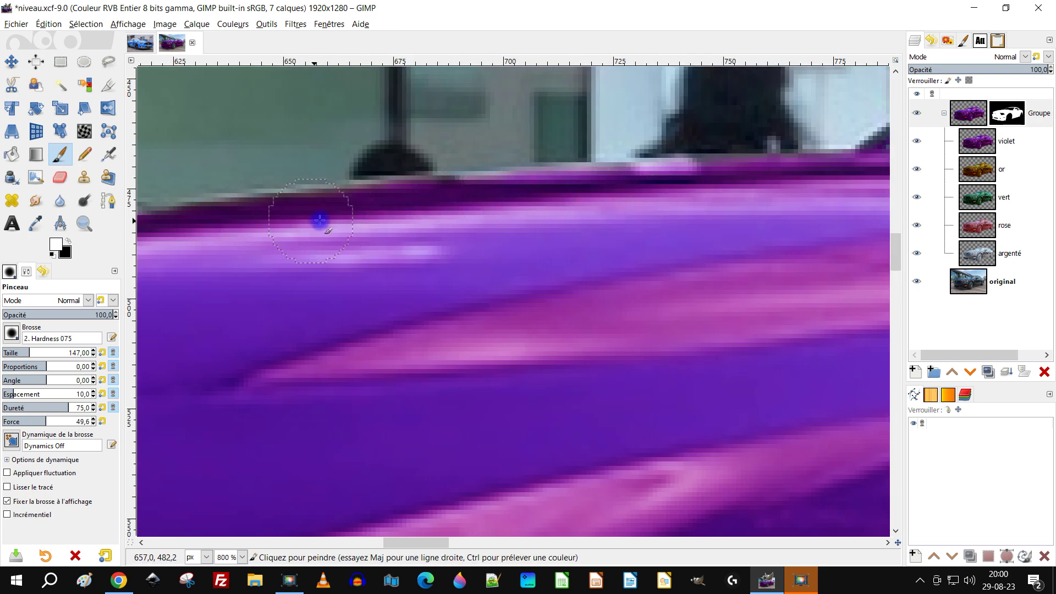
{"action": "scroll", "coordinate": [420, 243], "scroll_direction": "down", "scroll_amount": 3}
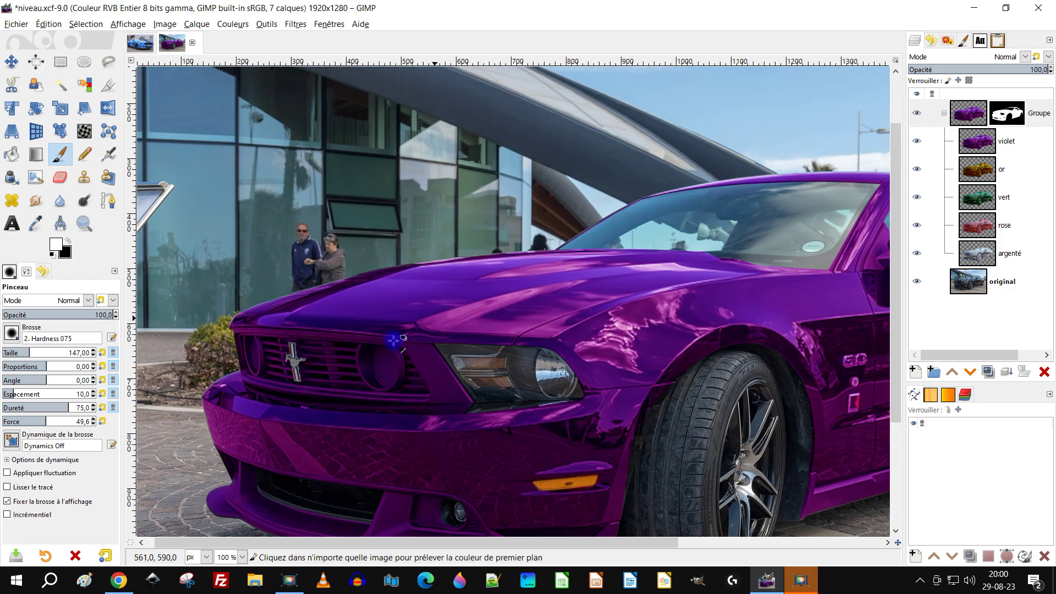
{"action": "scroll", "coordinate": [328, 209], "scroll_direction": "up", "scroll_amount": 2}
{"action": "scroll", "coordinate": [876, 146], "scroll_direction": "down", "scroll_amount": 2}
{"action": "scroll", "coordinate": [523, 160], "scroll_direction": "up", "scroll_amount": 3}
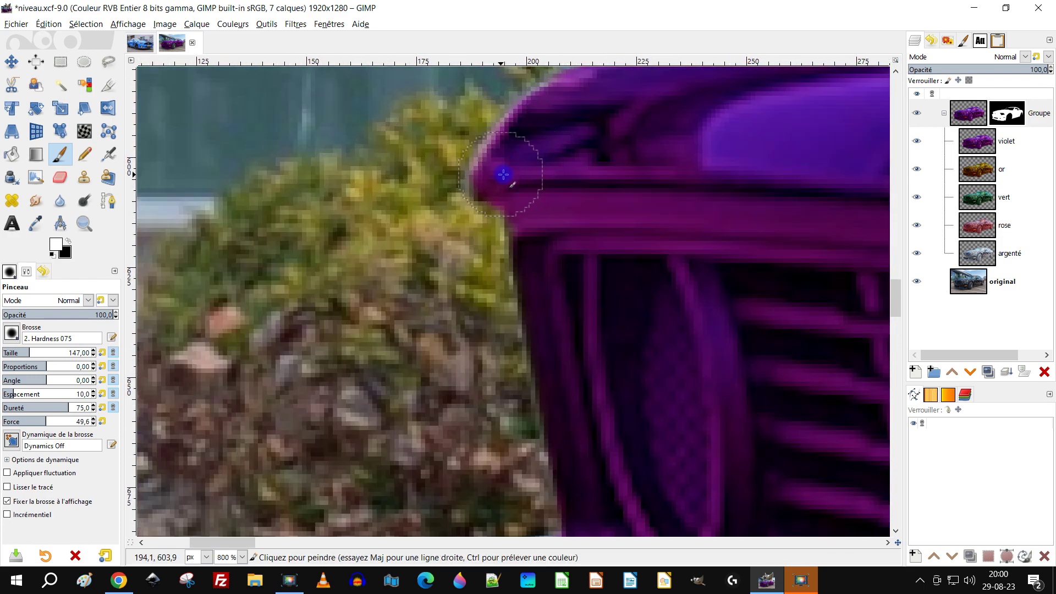
{"action": "scroll", "coordinate": [507, 170], "scroll_direction": "down", "scroll_amount": 2}
{"action": "scroll", "coordinate": [474, 287], "scroll_direction": "up", "scroll_amount": 2}
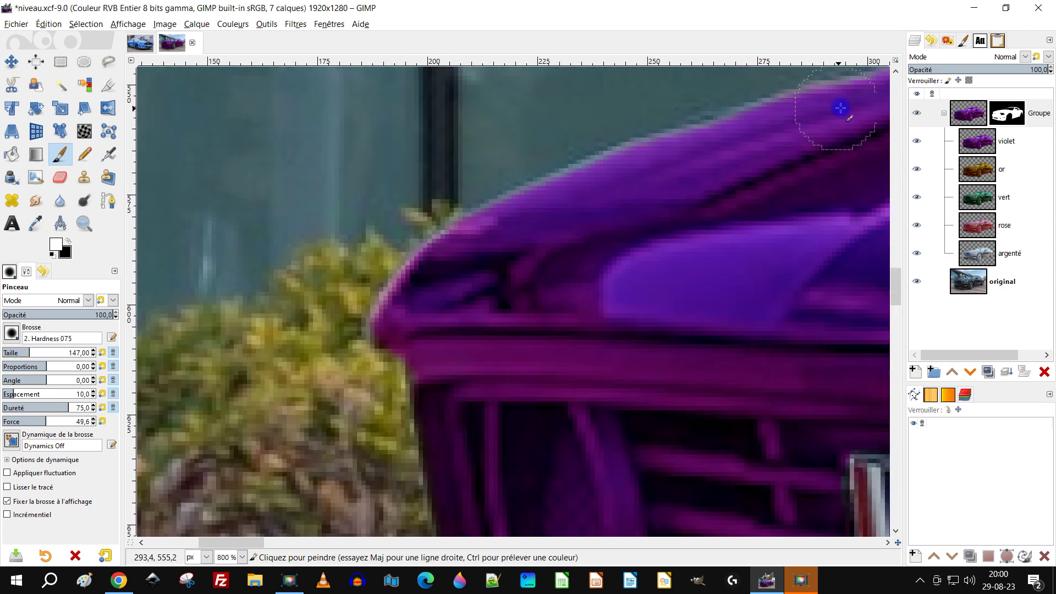
Touch up the Groupe mask with white along the lower edge of the front bumper
{"action": "scroll", "coordinate": [466, 242], "scroll_direction": "down", "scroll_amount": 8}
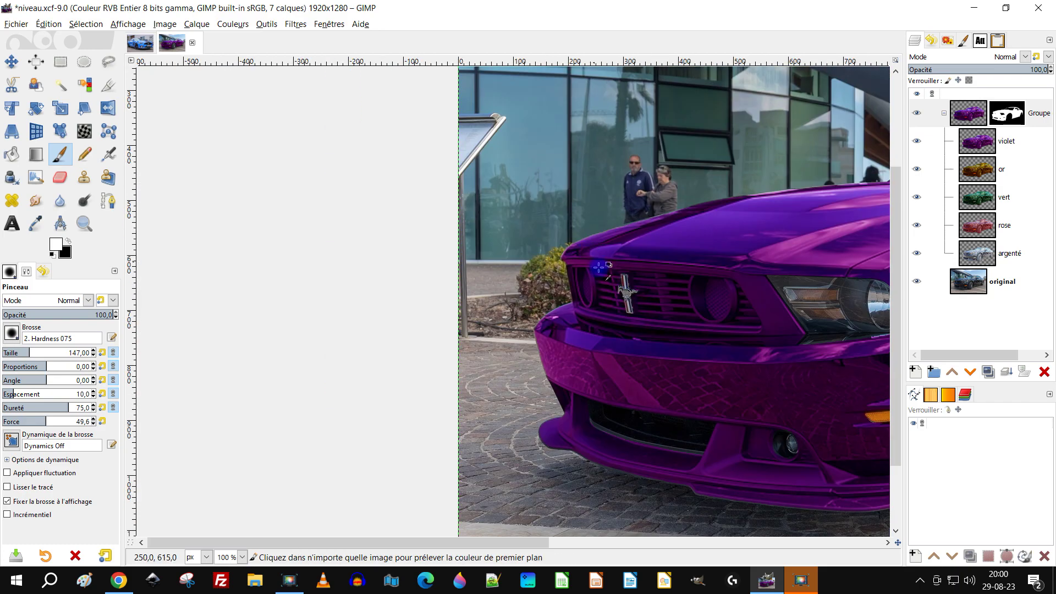
{"action": "scroll", "coordinate": [482, 329], "scroll_direction": "up", "scroll_amount": 5}
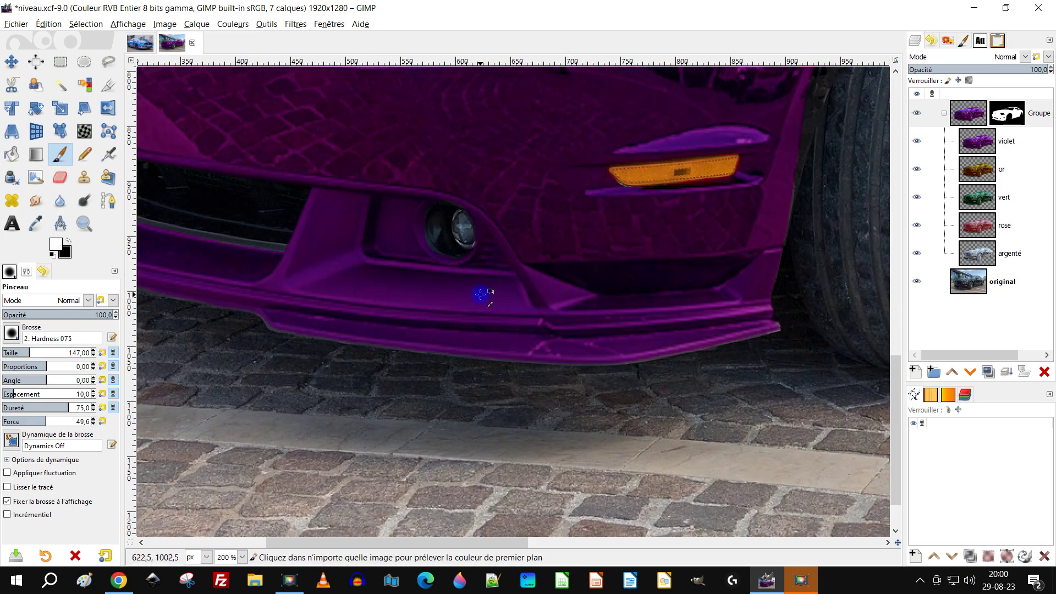
{"action": "scroll", "coordinate": [538, 295], "scroll_direction": "down", "scroll_amount": 2}
{"action": "scroll", "coordinate": [584, 368], "scroll_direction": "up", "scroll_amount": 3}
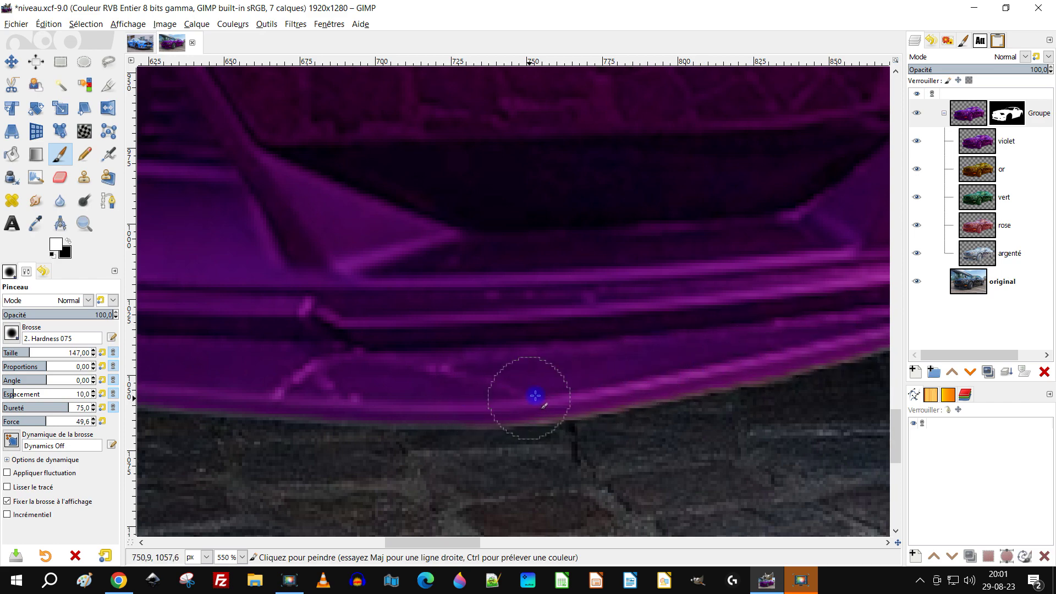
{"action": "scroll", "coordinate": [531, 401], "scroll_direction": "down", "scroll_amount": 7}
{"action": "scroll", "coordinate": [494, 298], "scroll_direction": "up", "scroll_amount": 2}
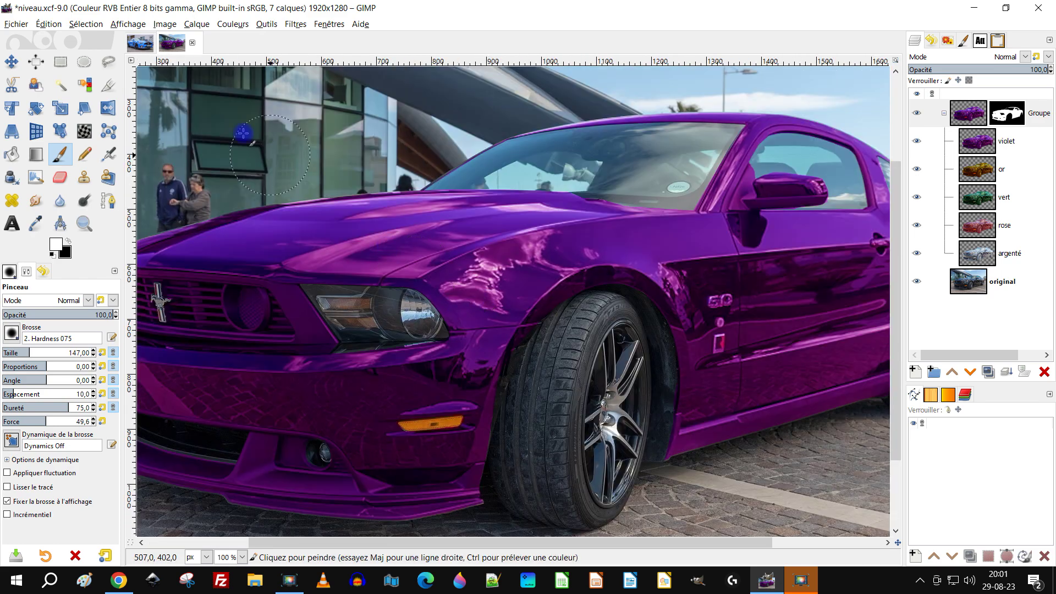
Save the changes to niveau.xcf
{"action": "left_click", "coordinate": [12, 26]}
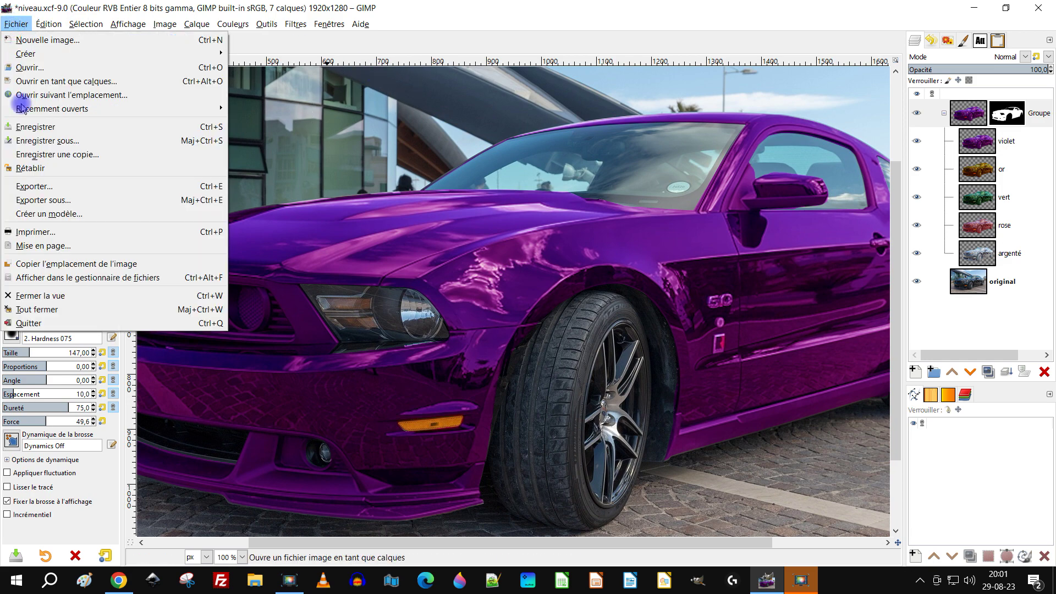
{"action": "left_click", "coordinate": [33, 128]}
{"action": "scroll", "coordinate": [457, 191], "scroll_direction": "down", "scroll_amount": 1}
{"action": "scroll", "coordinate": [462, 192], "scroll_direction": "down", "scroll_amount": 1}
{"action": "scroll", "coordinate": [473, 194], "scroll_direction": "up", "scroll_amount": 1}
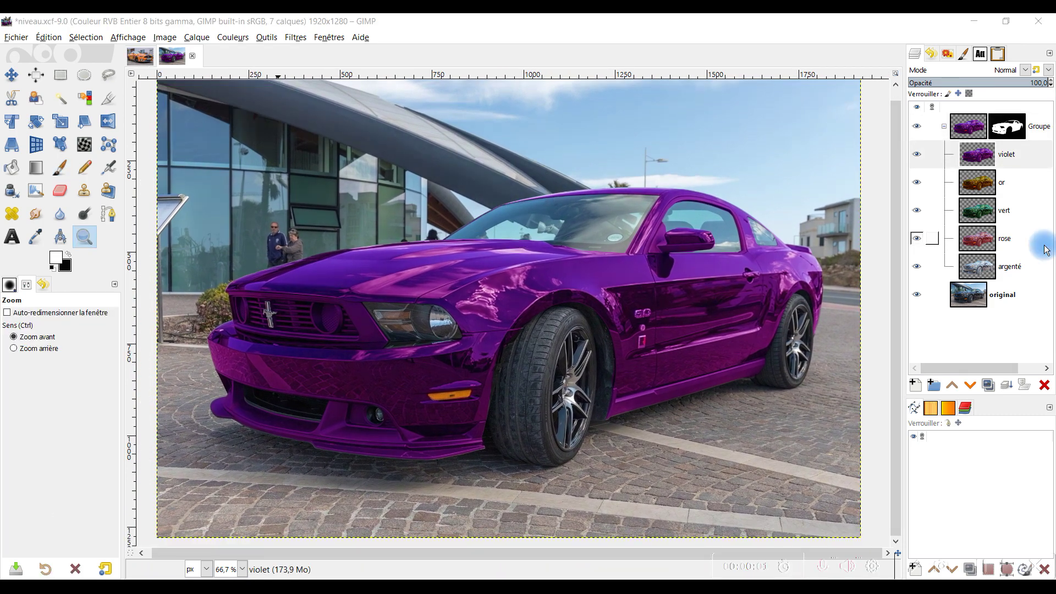
Set the Groupe layer group's blending mode to Outrepasser in its layer attributes
{"action": "left_click", "coordinate": [980, 161]}
{"action": "left_click", "coordinate": [979, 160]}
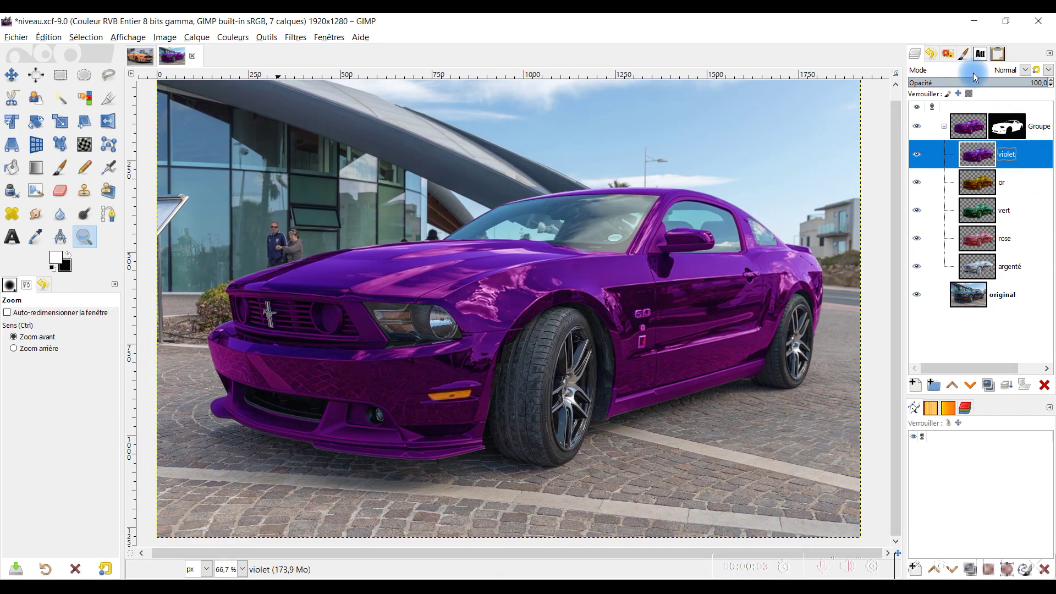
{"action": "right_click", "coordinate": [972, 128]}
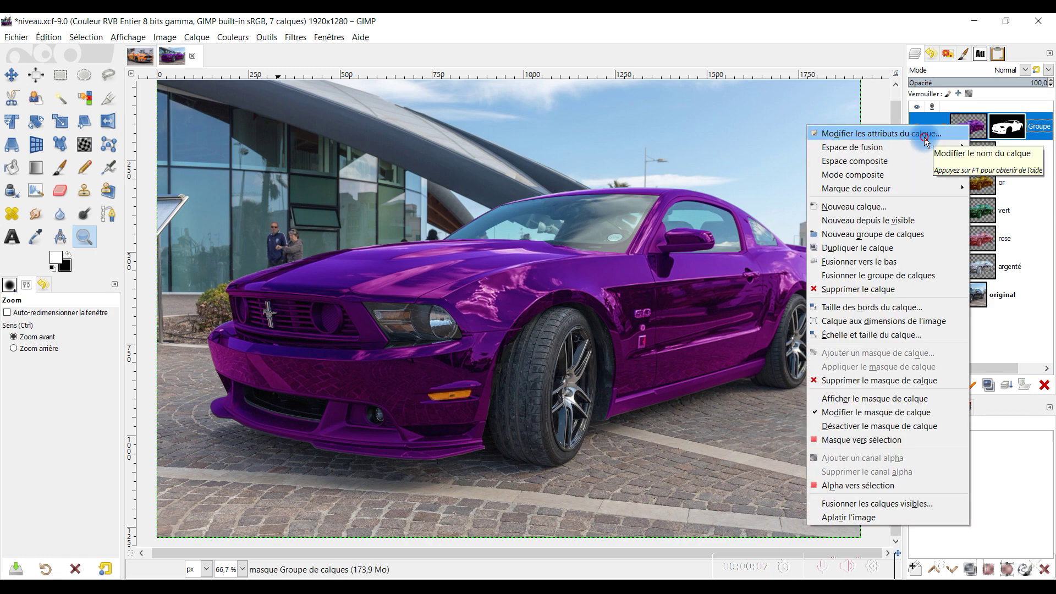
{"action": "left_click", "coordinate": [905, 134]}
{"action": "left_click", "coordinate": [748, 120]}
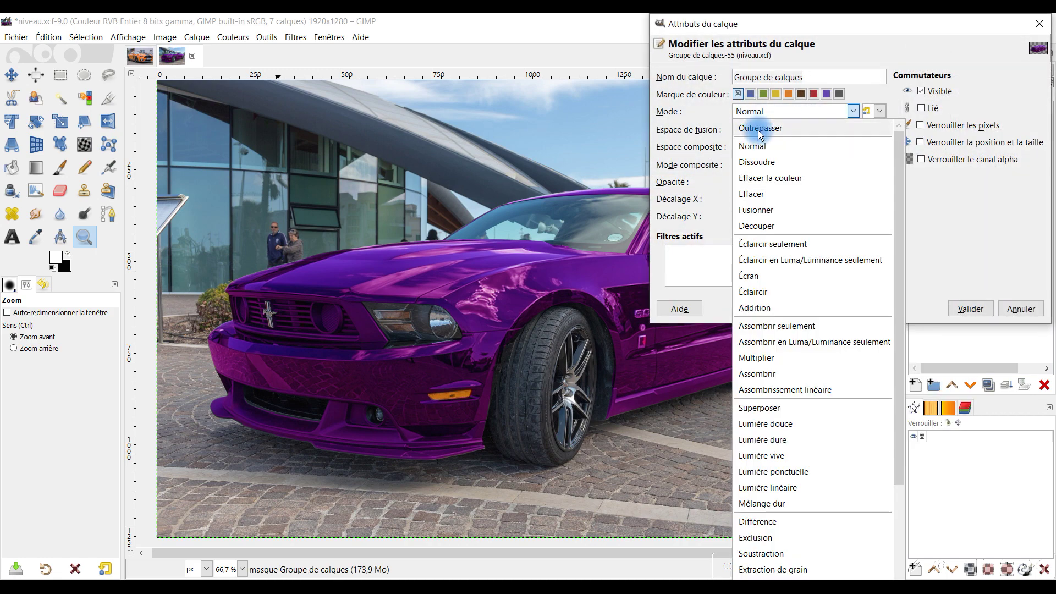
{"action": "left_click", "coordinate": [756, 113]}
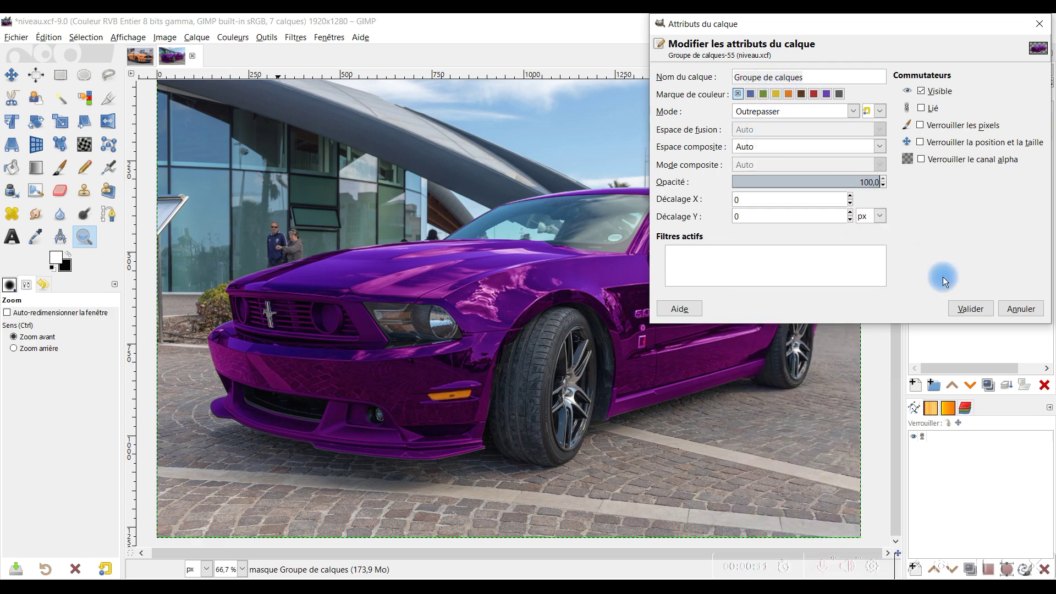
{"action": "left_click", "coordinate": [969, 311]}
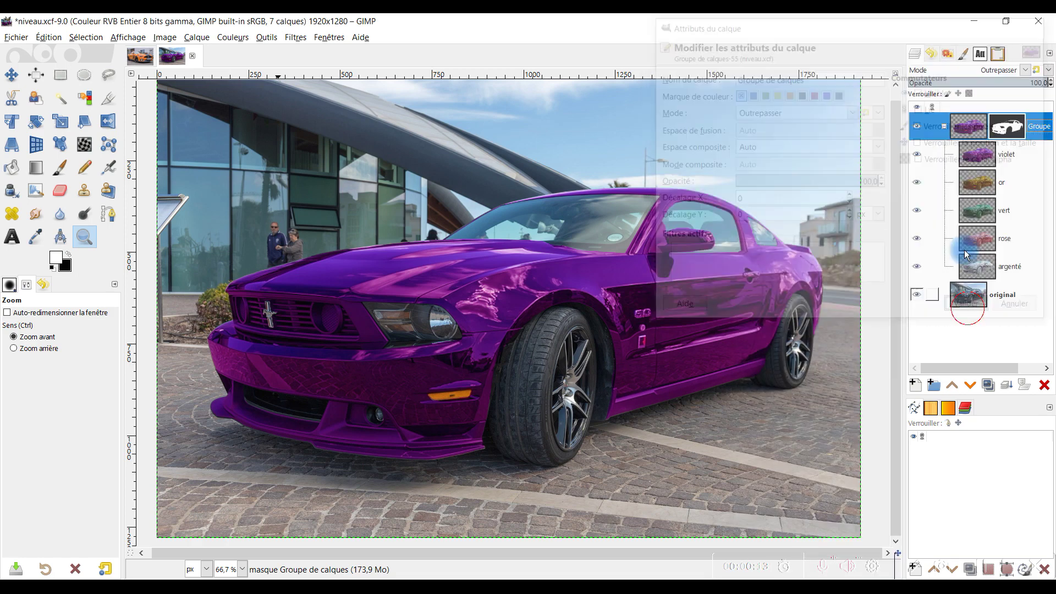
{"action": "right_click", "coordinate": [973, 128]}
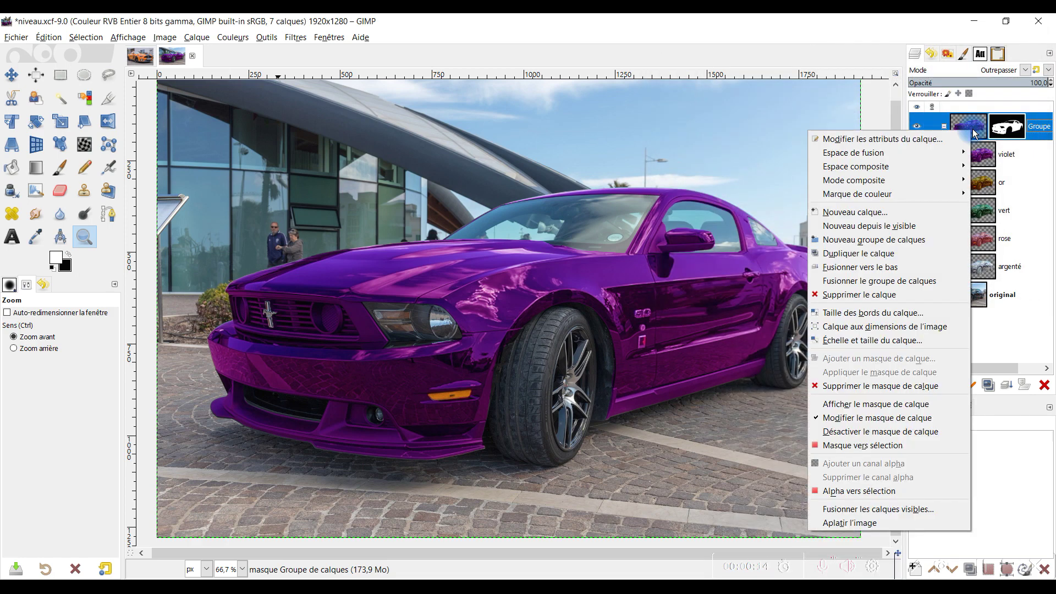
{"action": "left_click", "coordinate": [912, 140]}
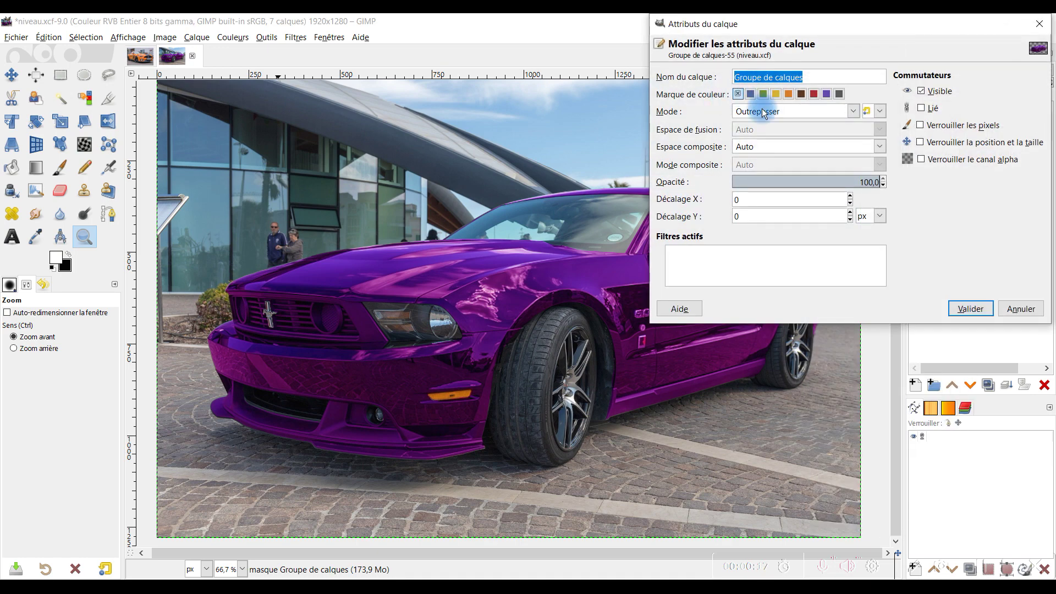
{"action": "left_click", "coordinate": [1020, 309]}
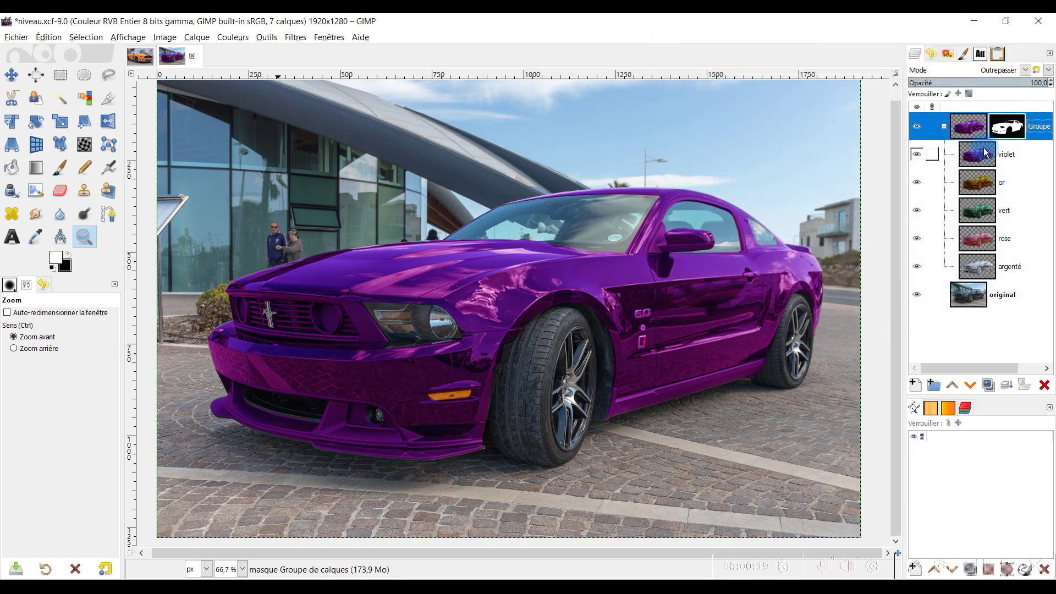
Set the violet layer's blending mode to Addition
{"action": "left_click", "coordinate": [984, 158]}
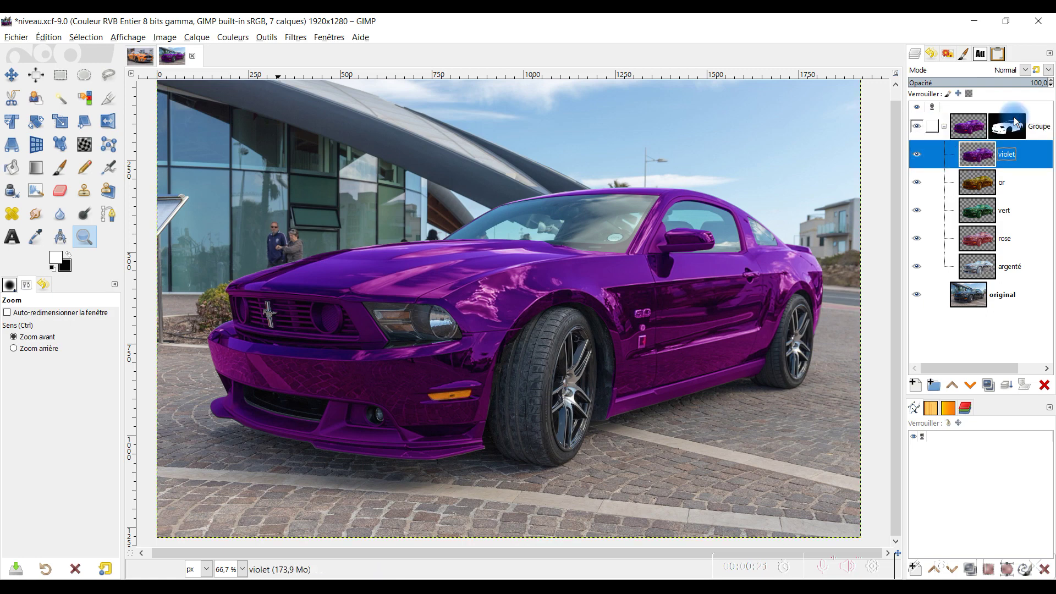
{"action": "left_click", "coordinate": [1003, 71]}
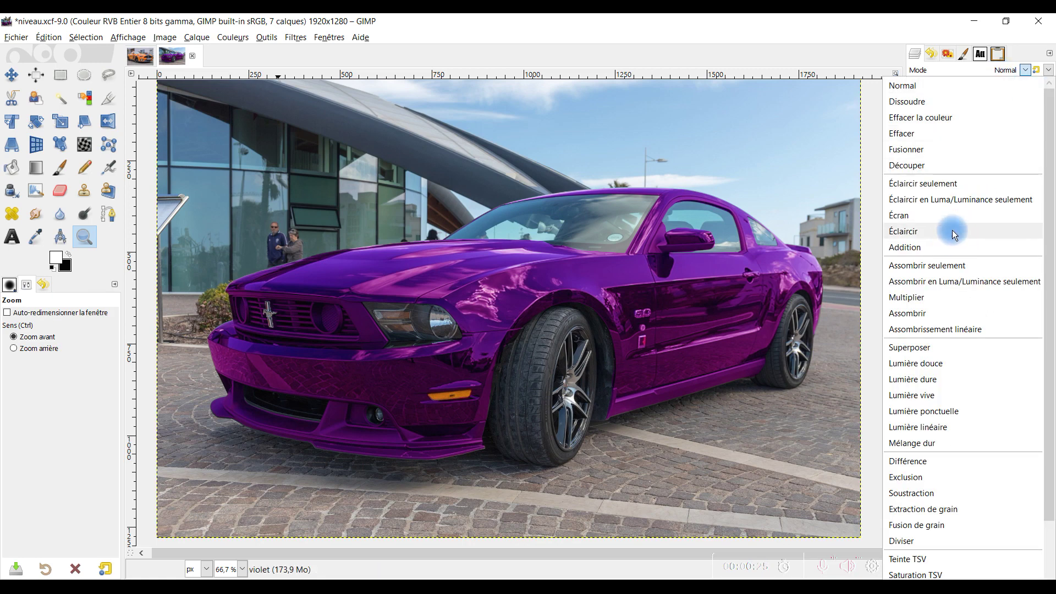
{"action": "left_click", "coordinate": [945, 247]}
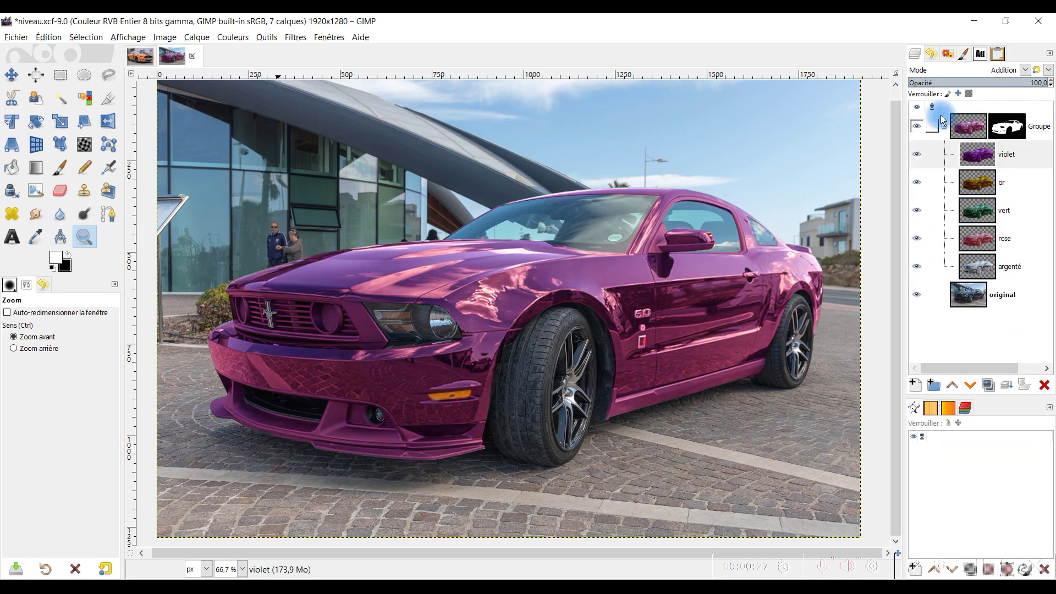
Hide the violet layer and set the or layer's blending mode to Addition
{"action": "left_click", "coordinate": [916, 156]}
{"action": "left_click", "coordinate": [974, 183]}
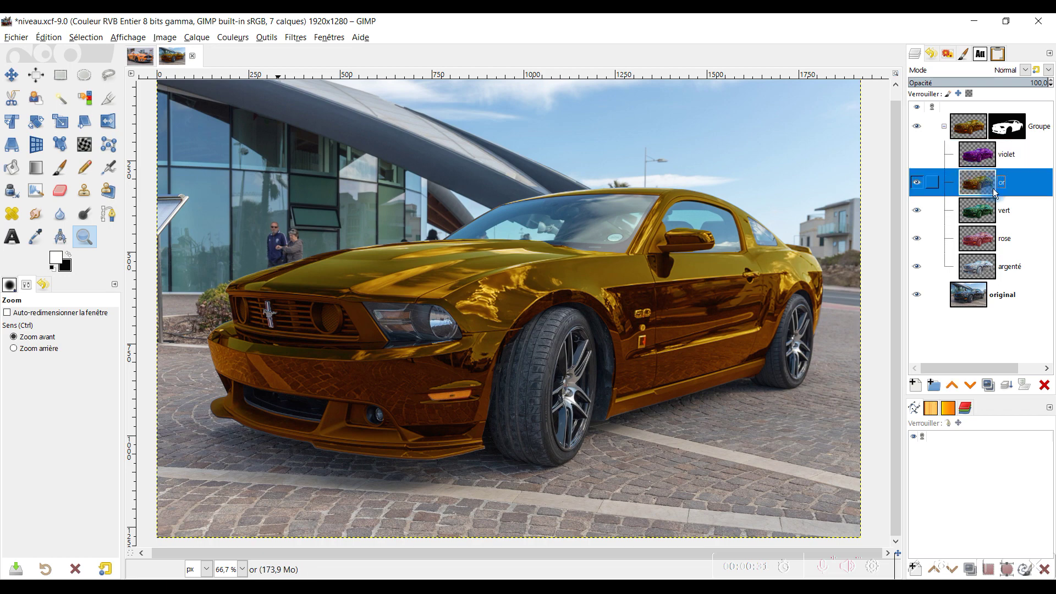
{"action": "left_click", "coordinate": [1004, 74]}
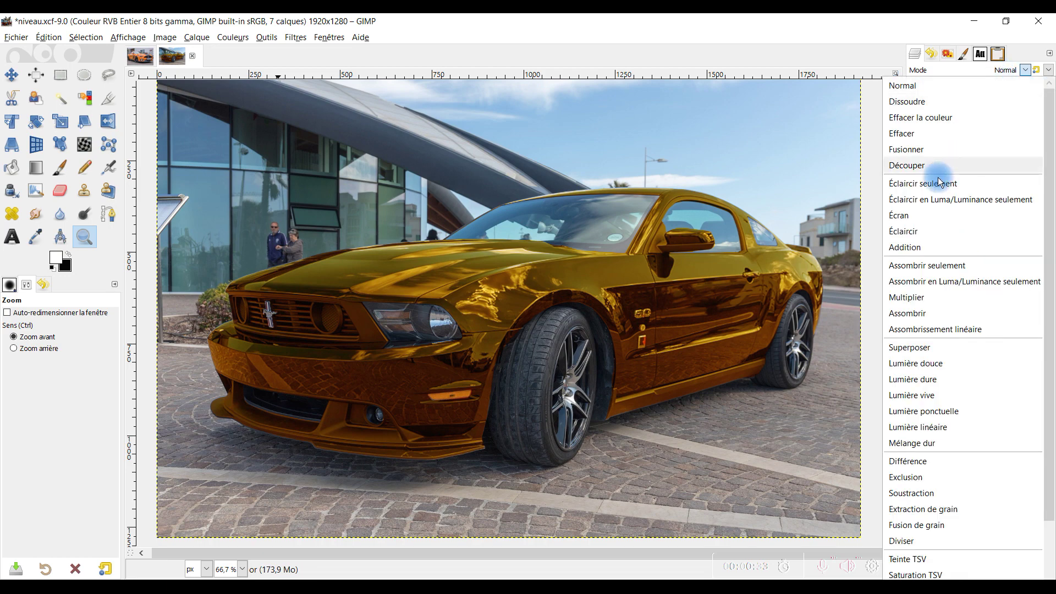
{"action": "left_click", "coordinate": [918, 247]}
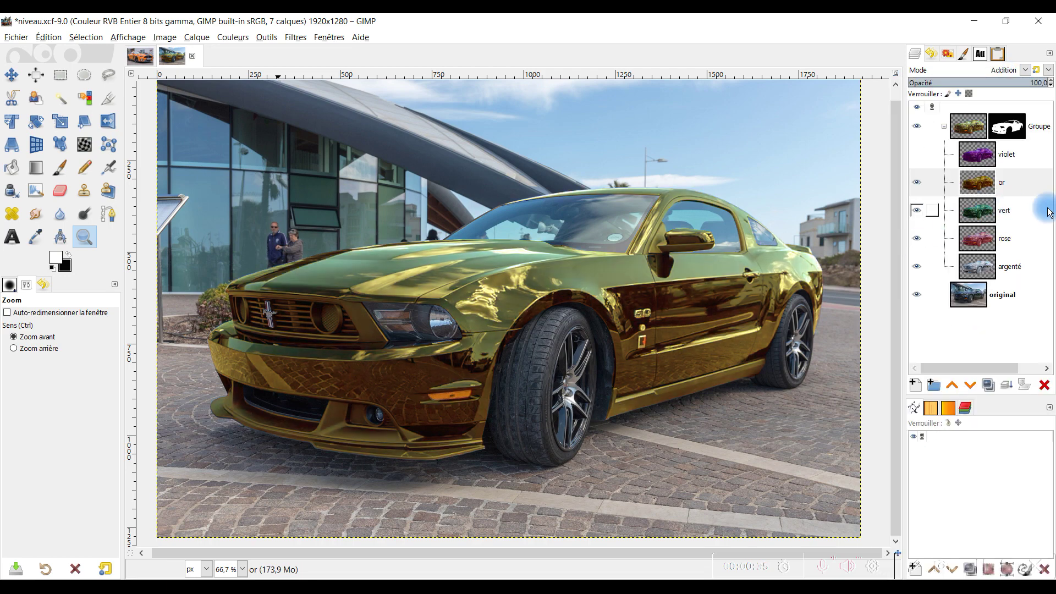
Hide the or layer and set the vert layer's blending mode to Addition
{"action": "left_click", "coordinate": [916, 183]}
{"action": "left_click", "coordinate": [966, 212]}
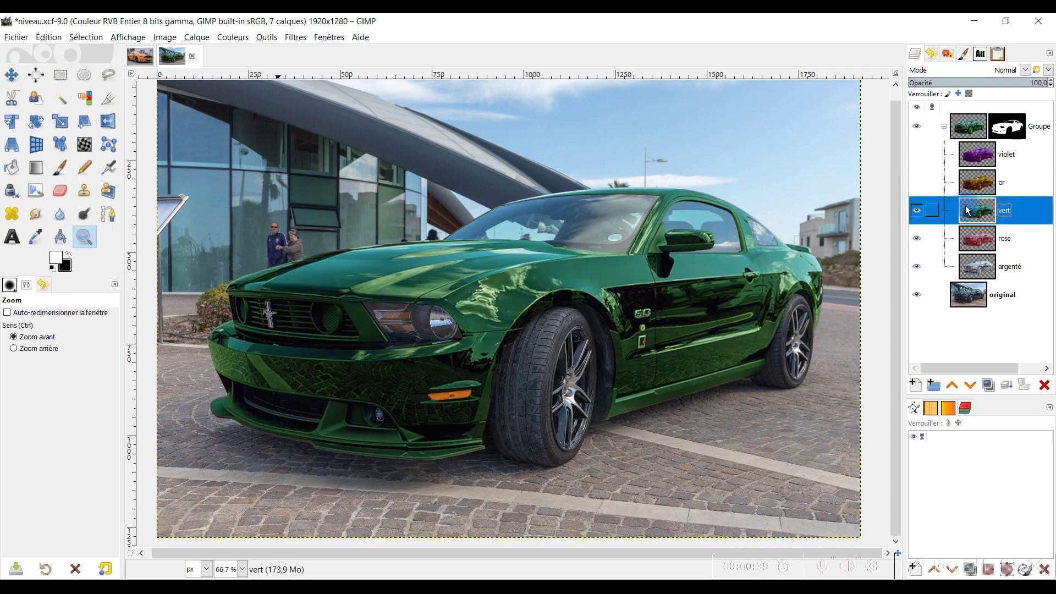
{"action": "left_click", "coordinate": [1004, 70]}
{"action": "left_click", "coordinate": [931, 247]}
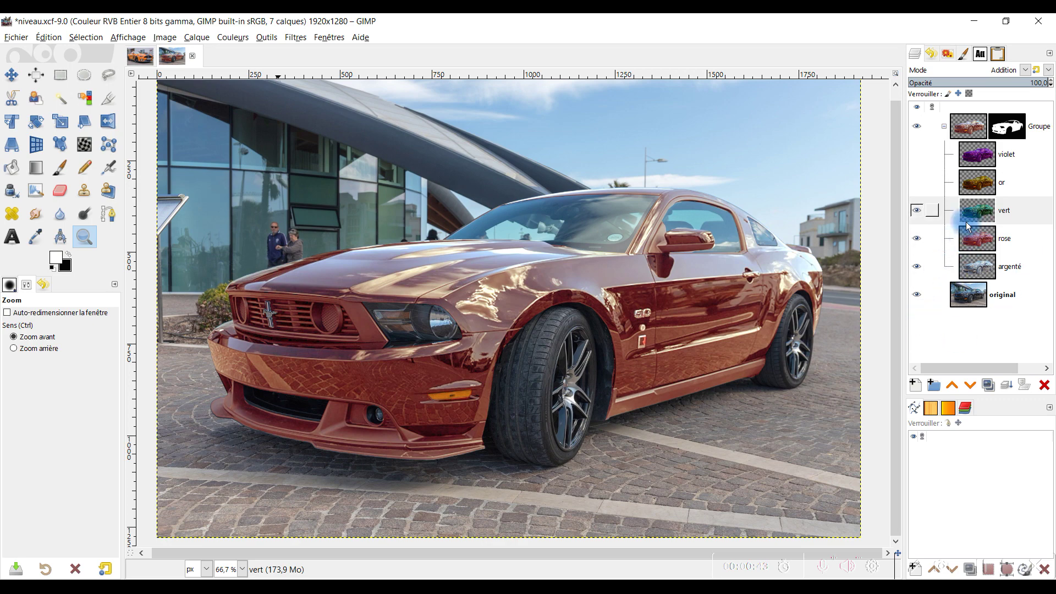
Compare the car with and without the vert layer, leave vert hidden, and set the rose layer's blending mode to Addition
{"action": "left_click", "coordinate": [917, 213]}
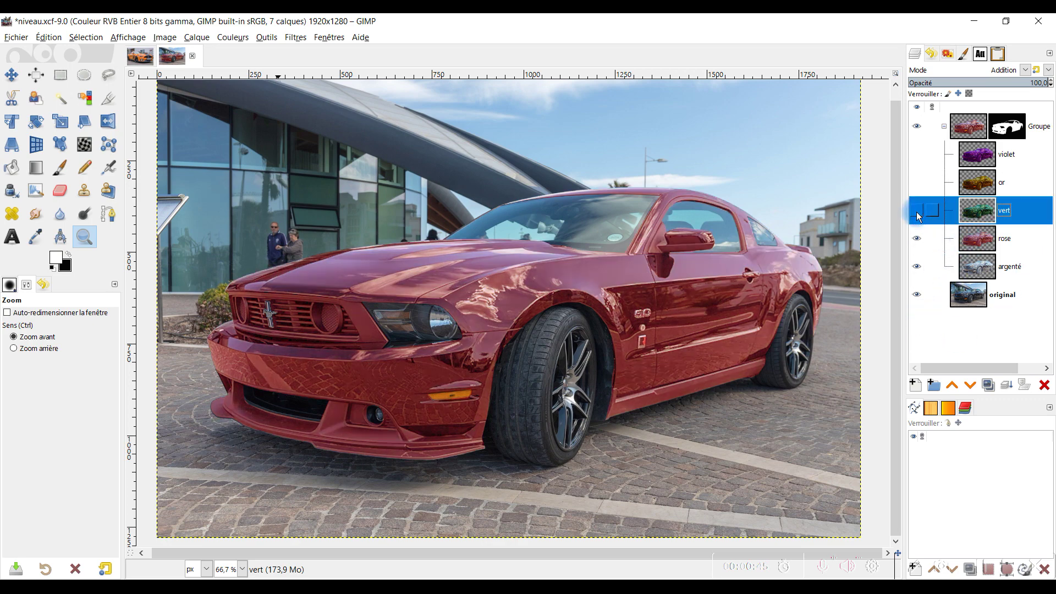
{"action": "left_click", "coordinate": [917, 213]}
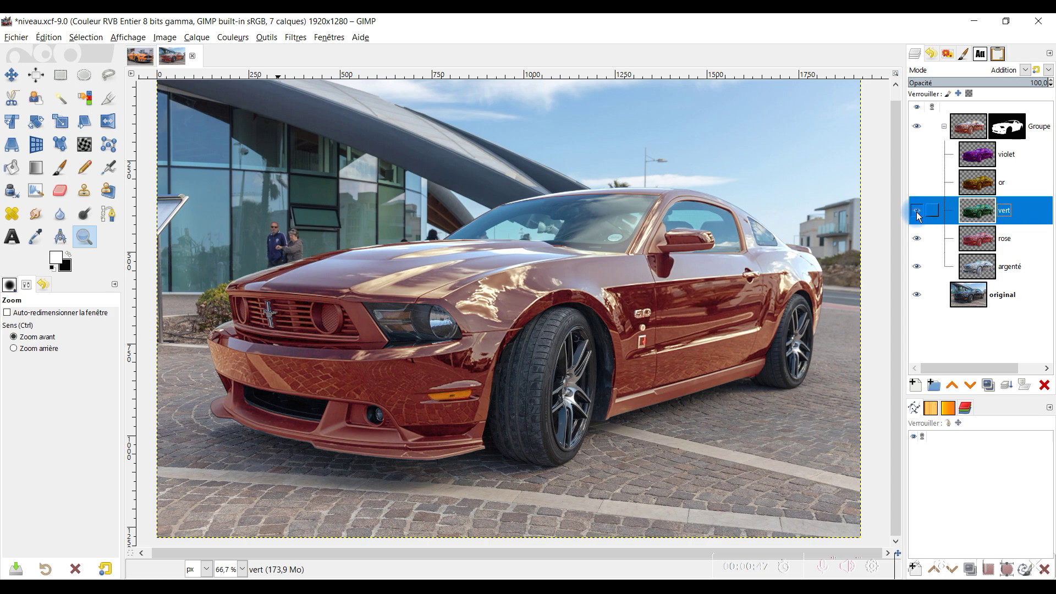
{"action": "left_click", "coordinate": [917, 213]}
{"action": "left_click", "coordinate": [990, 235]}
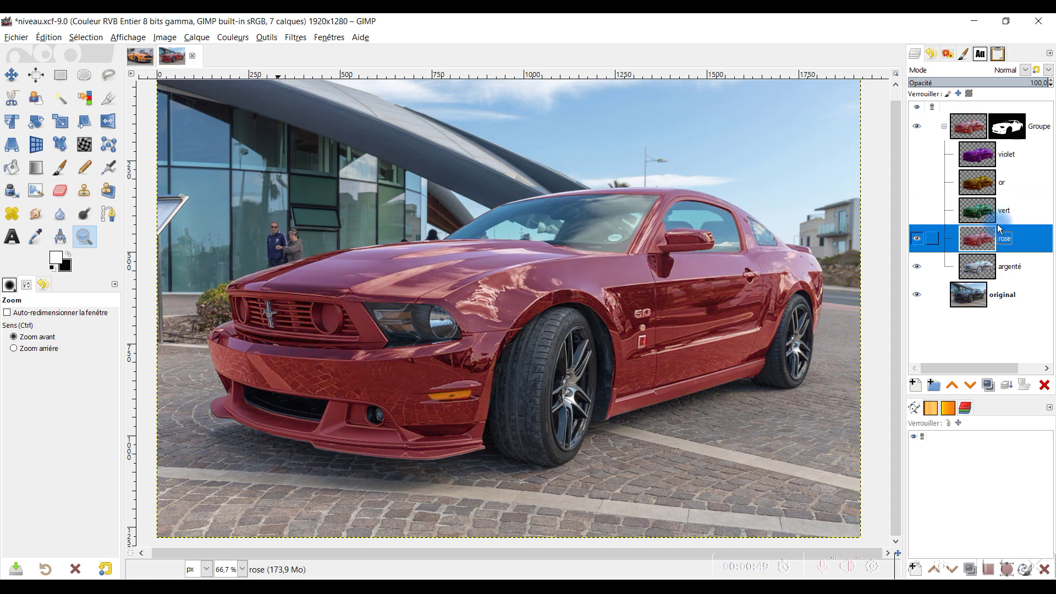
{"action": "left_click", "coordinate": [1011, 75]}
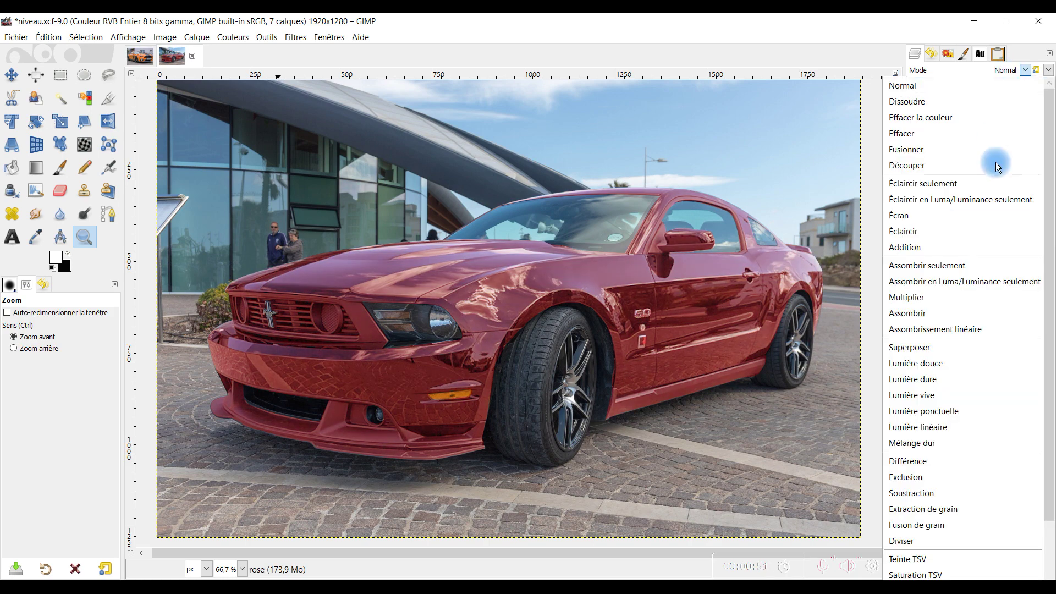
{"action": "left_click", "coordinate": [939, 244]}
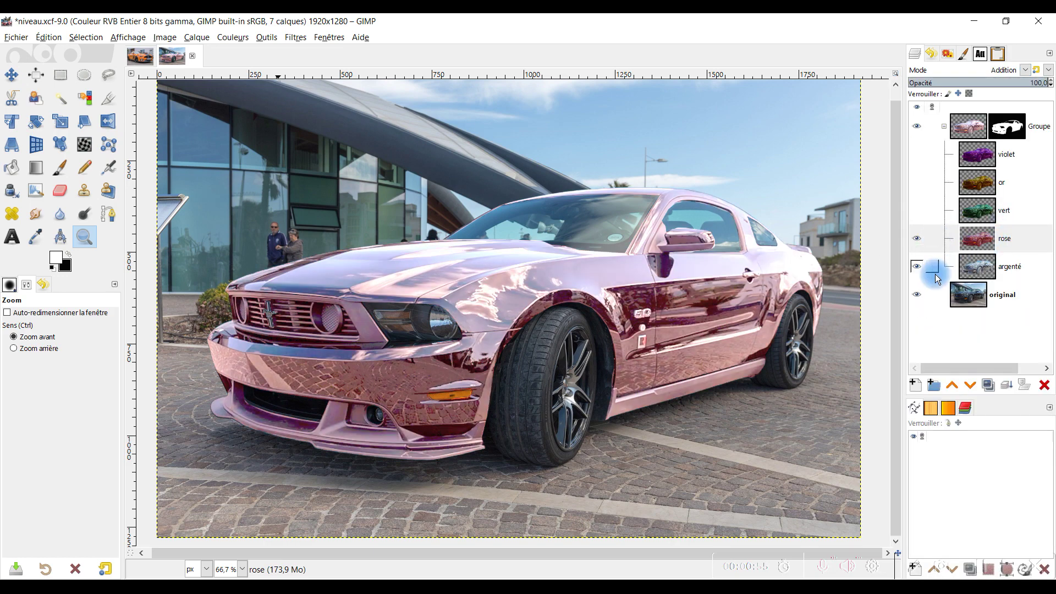
Hide the rose layer and set the argenté layer's blending mode to Addition, comparing it with Normal
{"action": "left_click", "coordinate": [924, 238]}
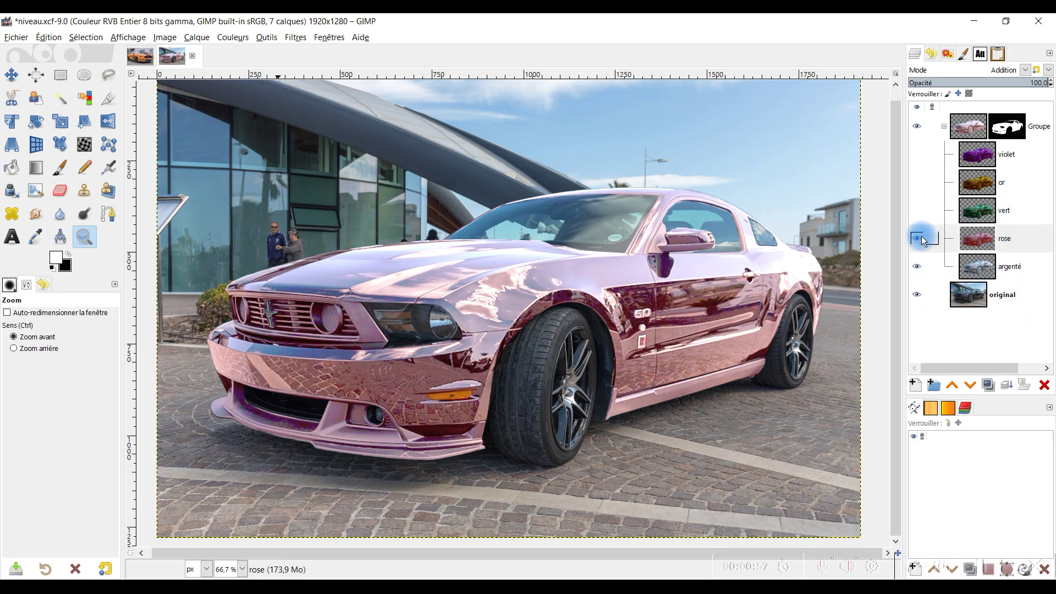
{"action": "left_click", "coordinate": [922, 236]}
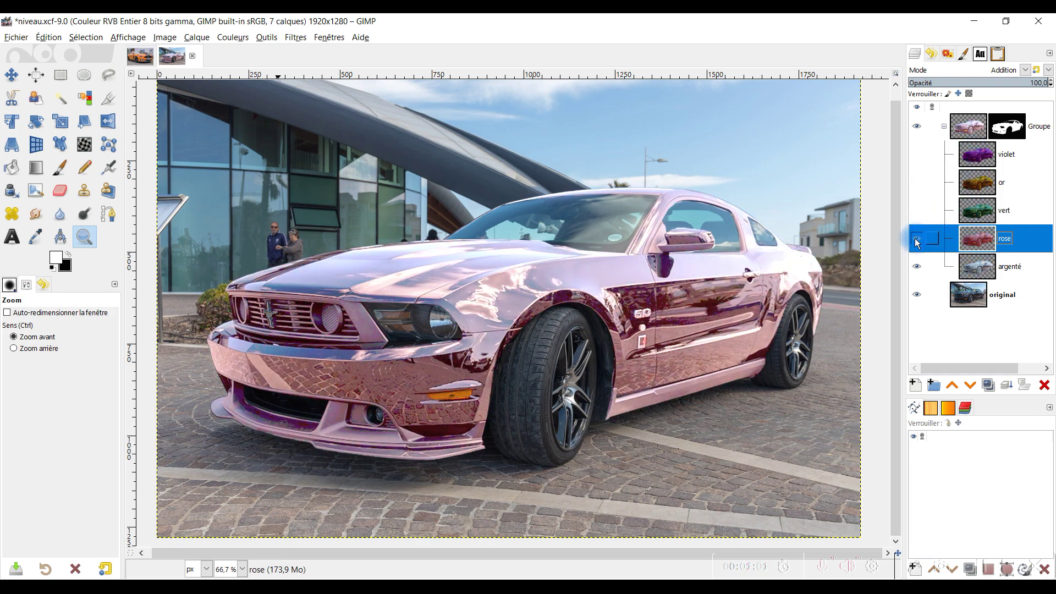
{"action": "left_click", "coordinate": [917, 241]}
{"action": "left_click", "coordinate": [983, 264]}
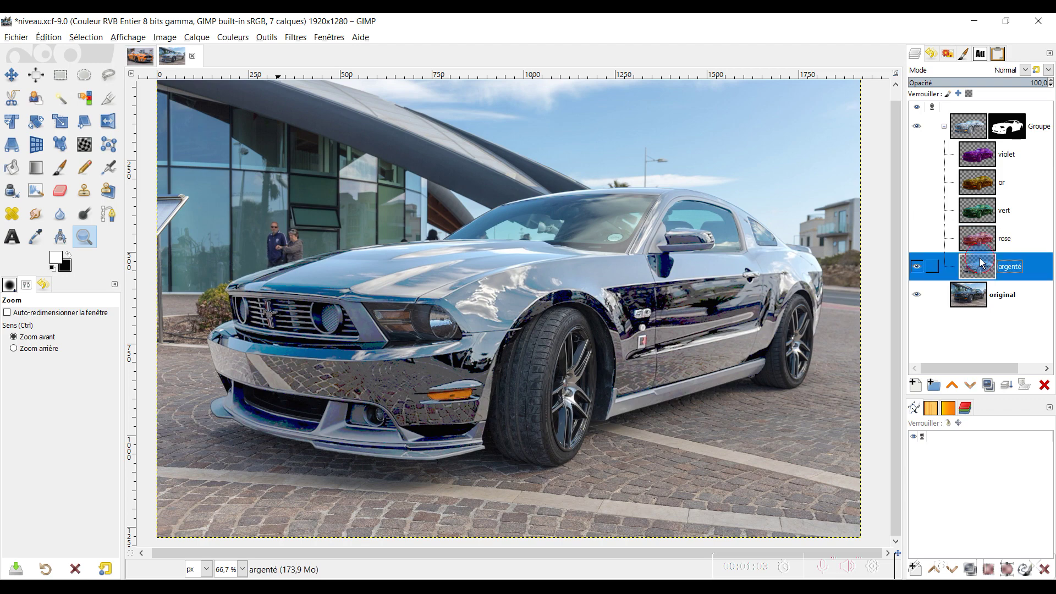
{"action": "left_click", "coordinate": [999, 76]}
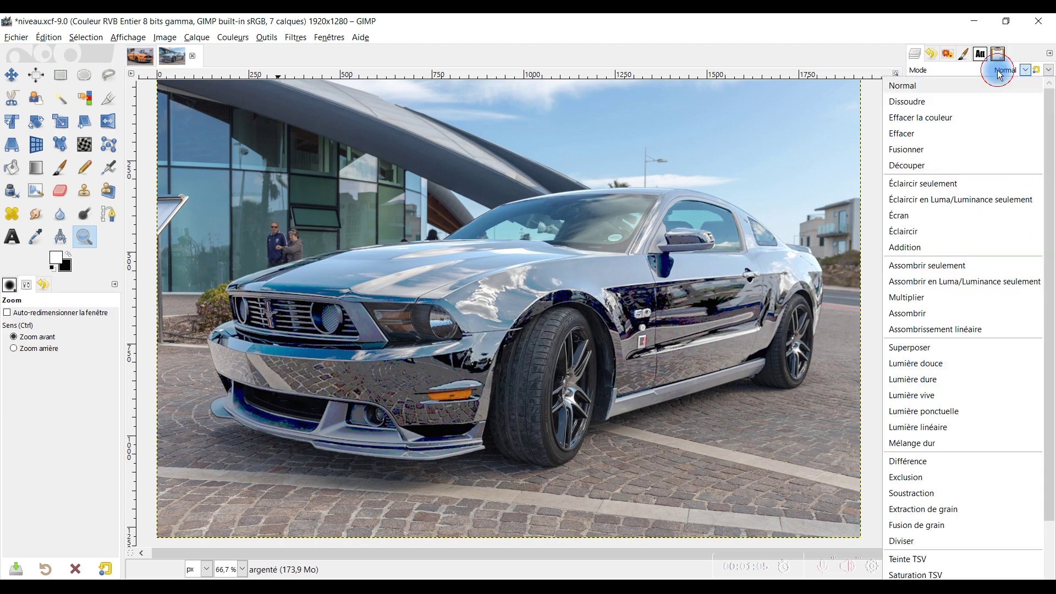
{"action": "left_click", "coordinate": [917, 248]}
{"action": "left_click", "coordinate": [968, 240]}
{"action": "left_click", "coordinate": [997, 207]}
{"action": "left_click", "coordinate": [998, 54]}
{"action": "left_click", "coordinate": [997, 71]}
{"action": "left_click", "coordinate": [962, 86]}
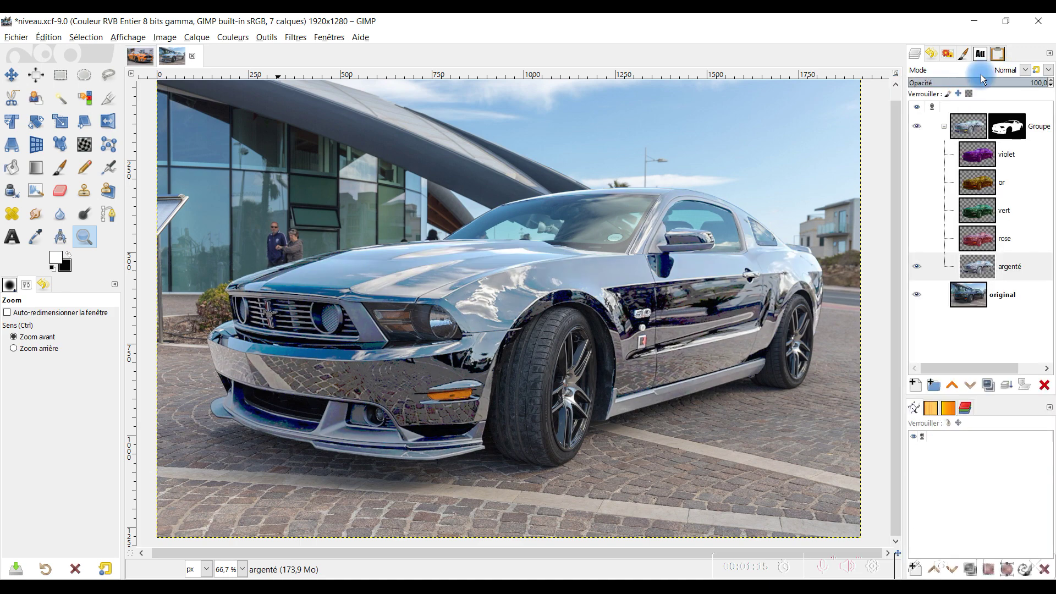
{"action": "left_click_drag", "start_coordinate": [988, 75], "coordinate": [928, 250]}
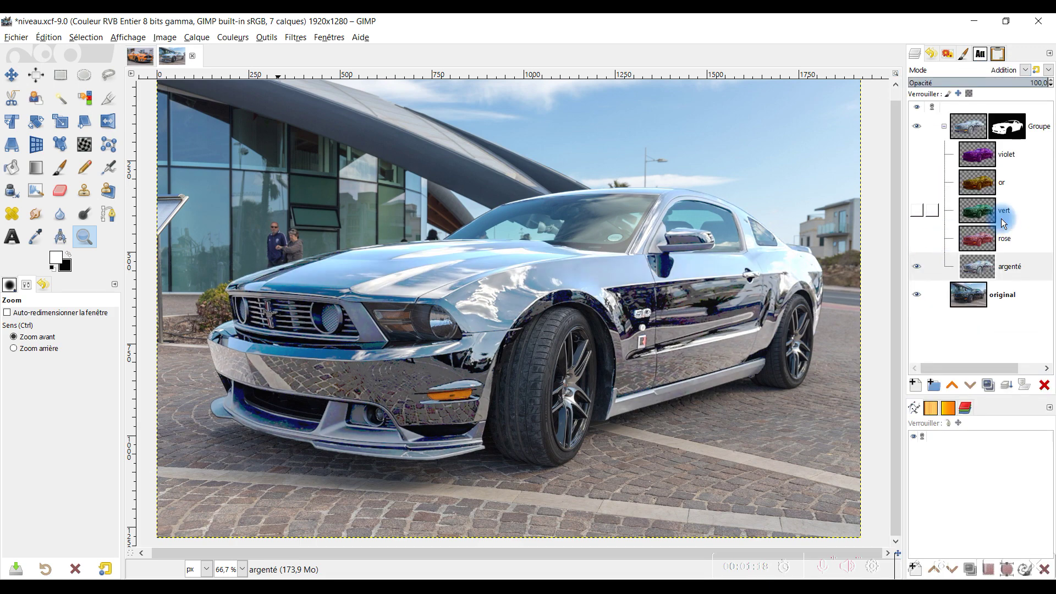
Try duplicating the argenté layer to intensify the Addition effect, and delete the copy
{"action": "left_click", "coordinate": [986, 388]}
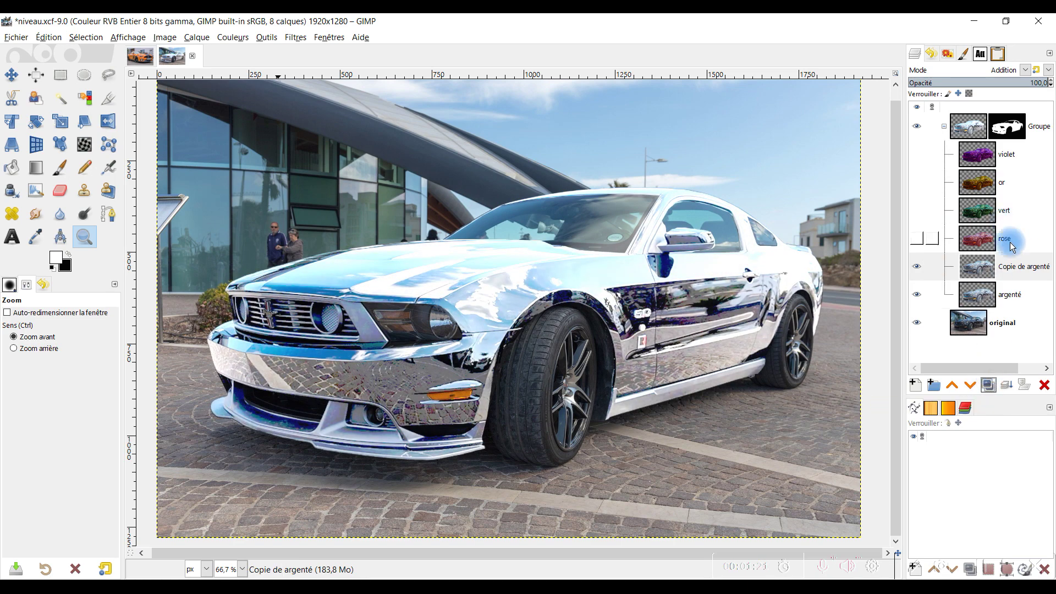
{"action": "left_click", "coordinate": [1044, 385]}
{"action": "left_click", "coordinate": [925, 240]}
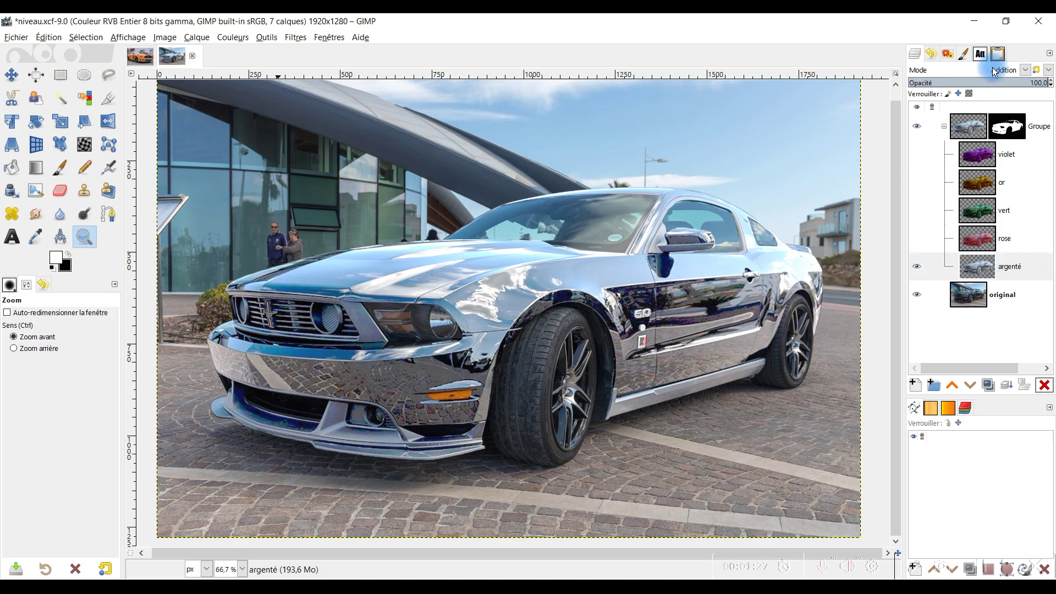
Undo the argenté duplication, the colour layers' Addition modes and hiding, and the Groupe's Outrepasser mode
{"action": "key", "text": "ctrl+z"}
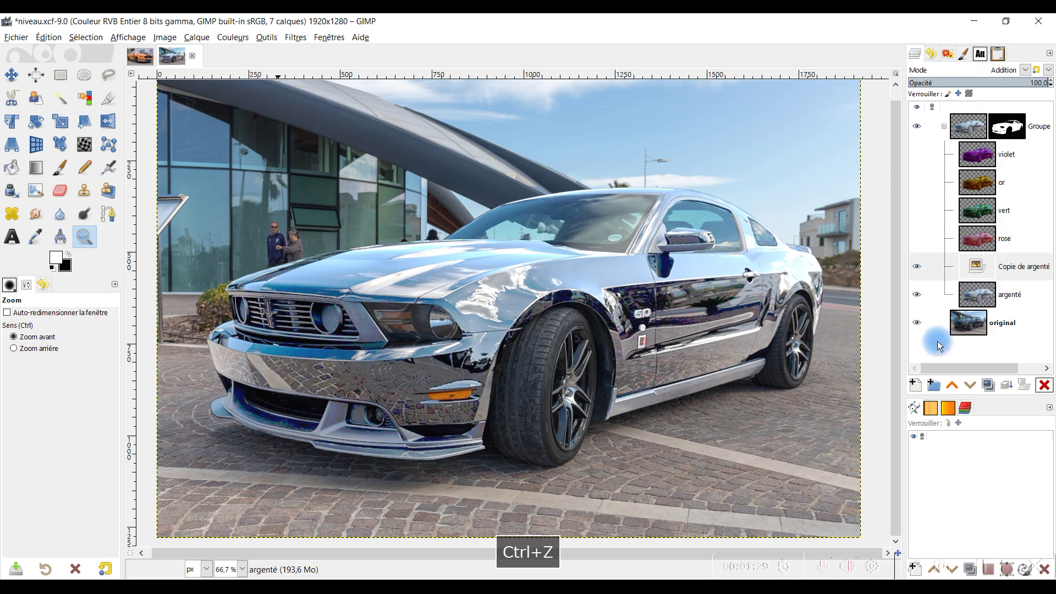
{"action": "key", "text": "ctrl+z"}
{"action": "key", "text": "ctrl+z"}
{"action": "key", "text": "ctrl+z"}
{"action": "key", "text": "ctrl+z"}
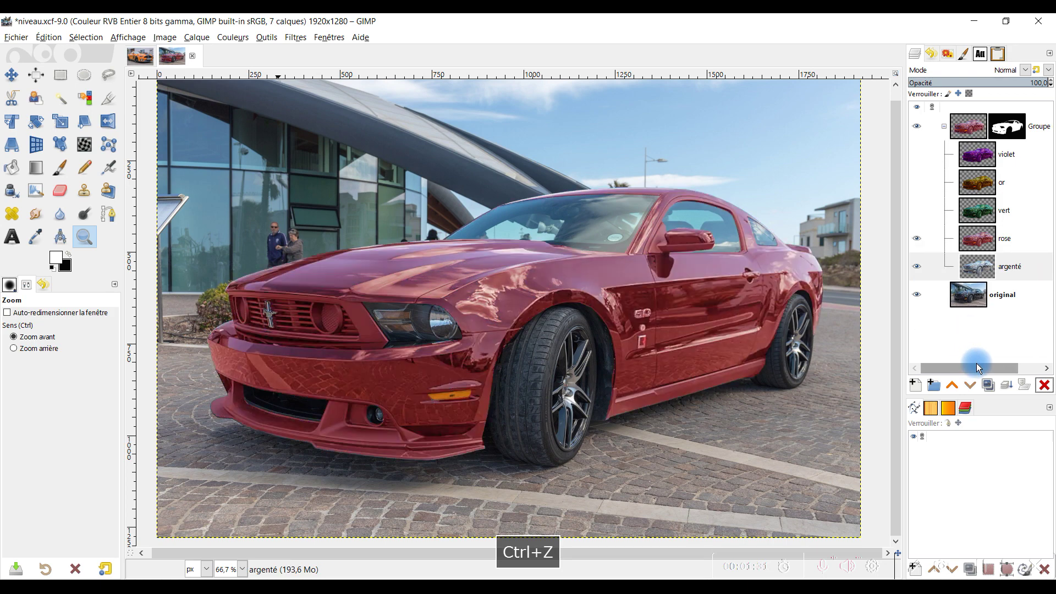
{"action": "key", "text": "ctrl+z"}
{"action": "key", "text": "ctrl+z"}
{"action": "key", "text": "ctrl+z"}
{"action": "key", "text": "ctrl+z"}
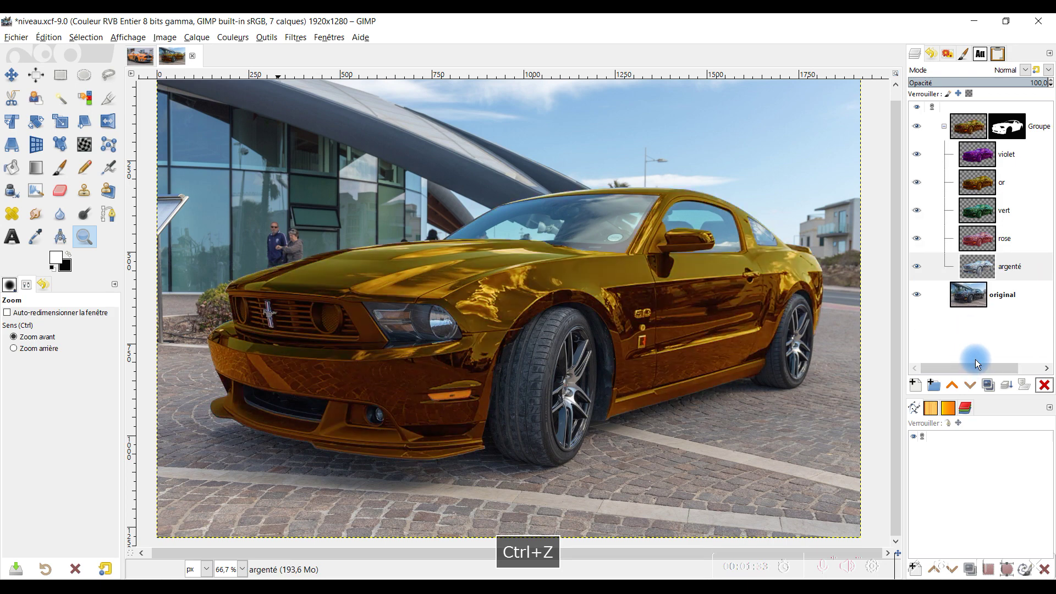
{"action": "key", "text": "ctrl+z"}
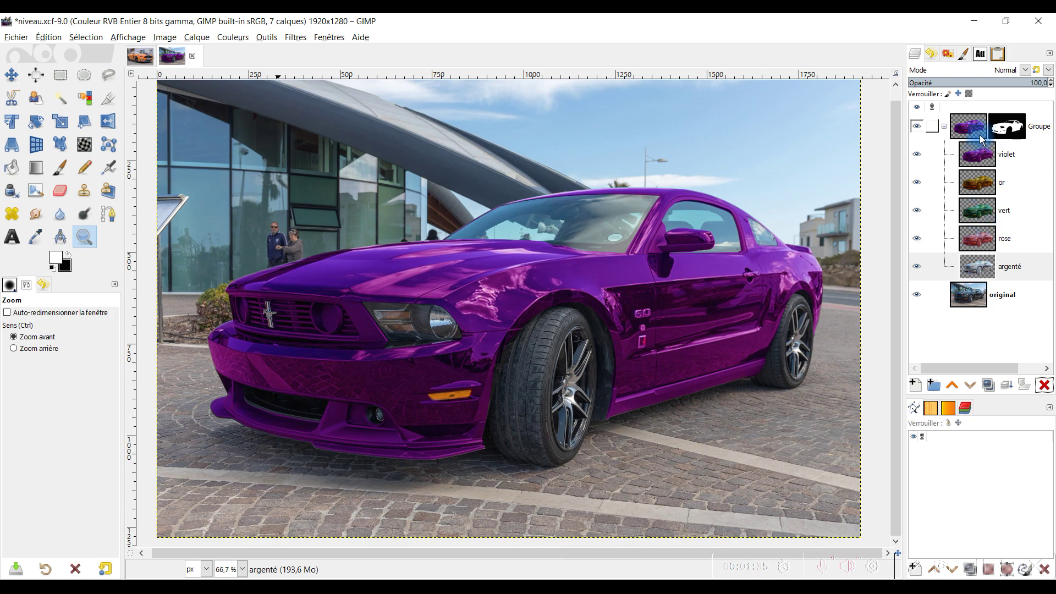
{"action": "left_click", "coordinate": [977, 132]}
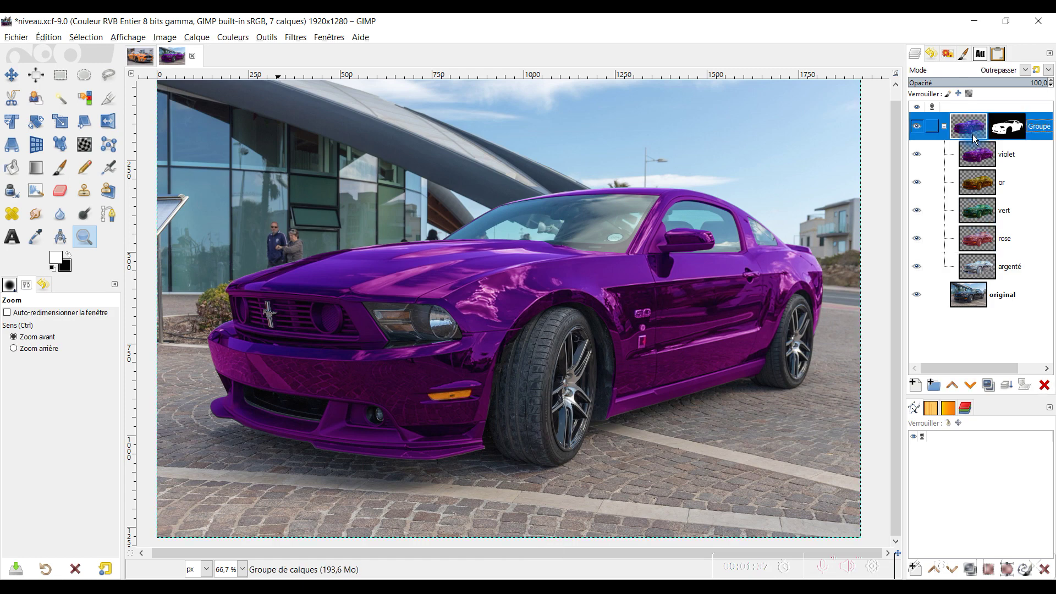
{"action": "key", "text": "ctrl+z"}
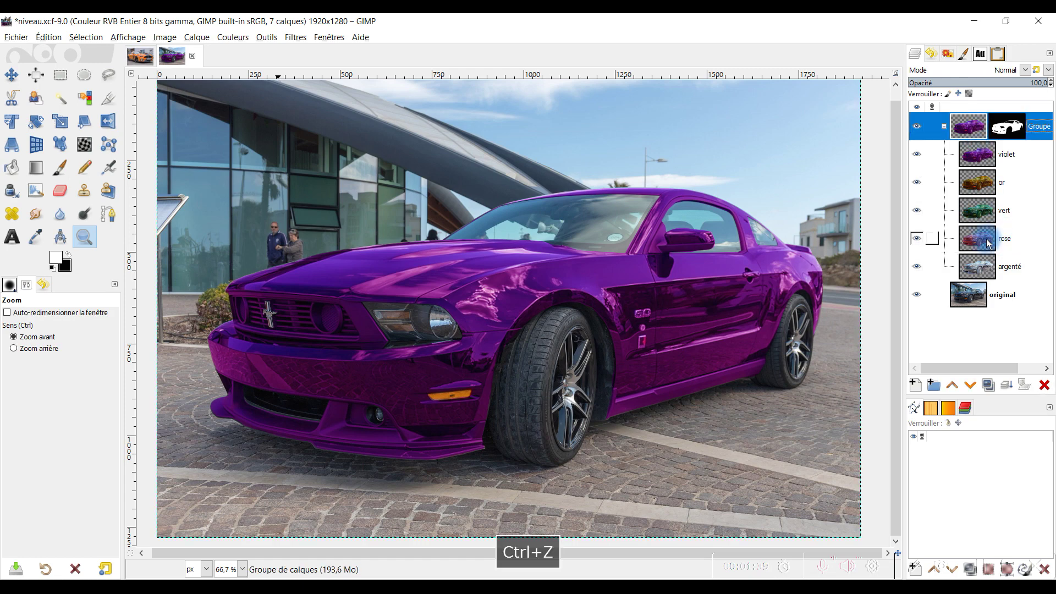
{"action": "left_click", "coordinate": [986, 159]}
{"action": "left_click", "coordinate": [979, 188]}
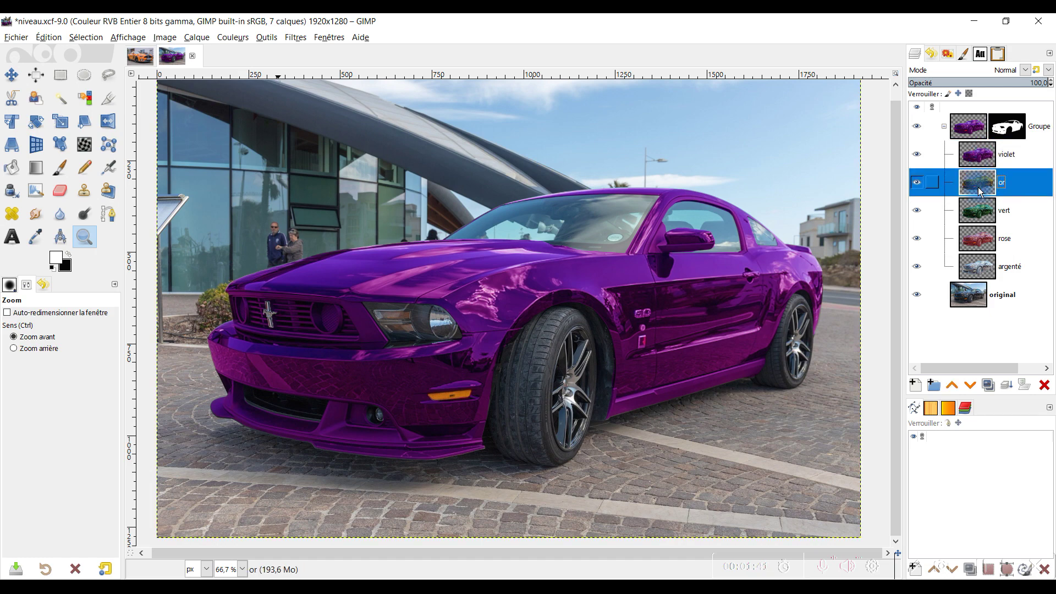
{"action": "left_click", "coordinate": [974, 205]}
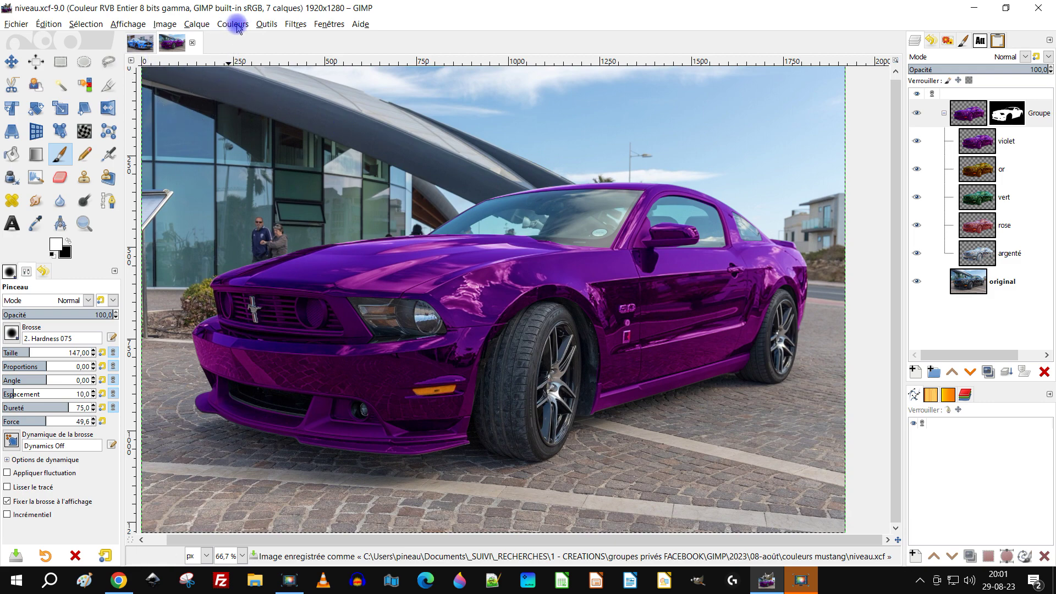
Examine the purple Mustang's bodywork and reflections at 100 % with the docks temporarily hidden
{"action": "key", "text": "Tab"}
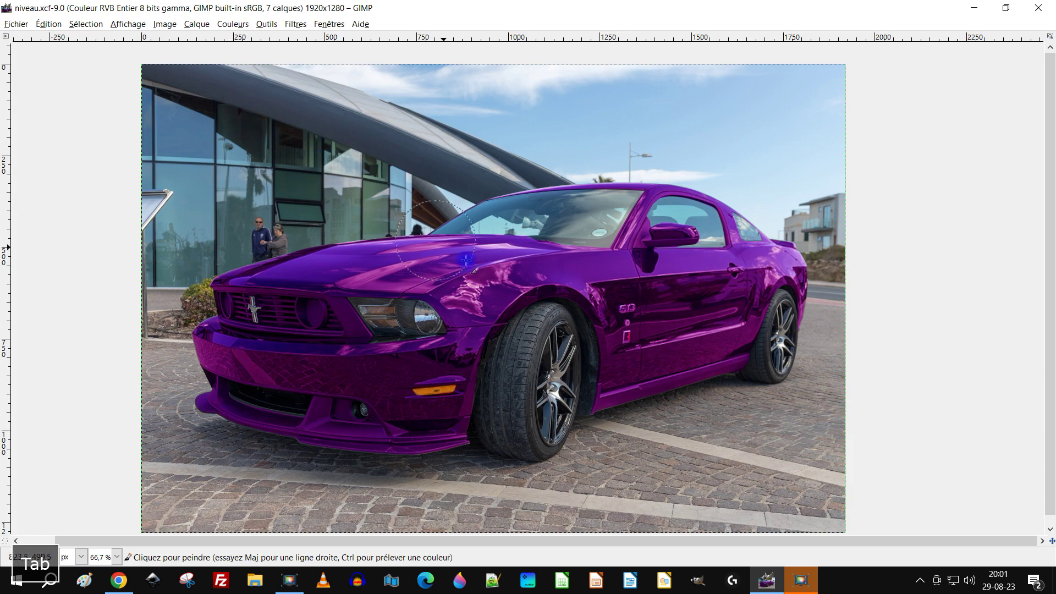
{"action": "key", "text": "ctrl"}
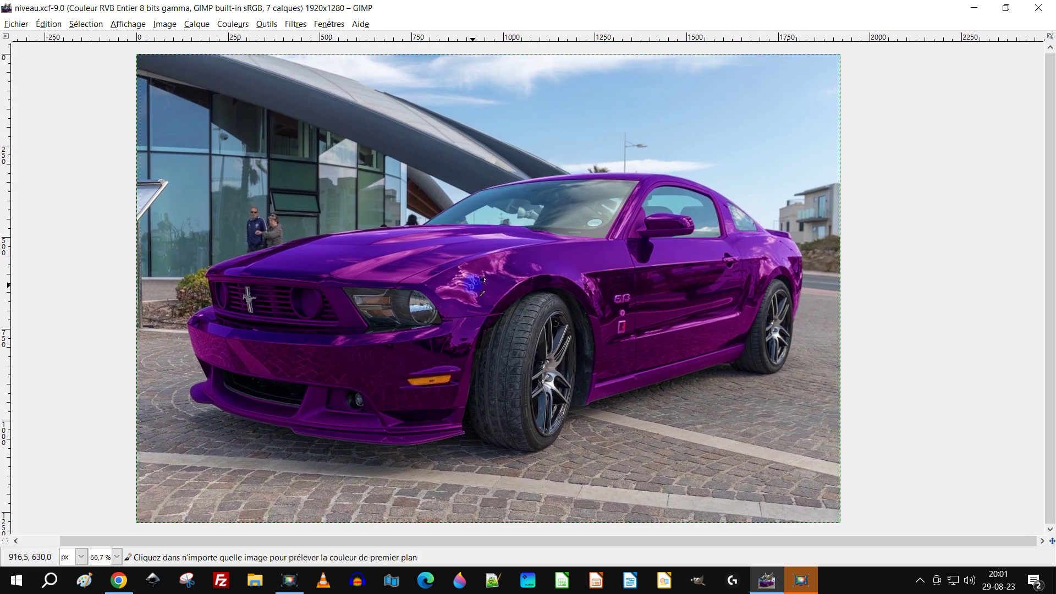
{"action": "scroll", "coordinate": [472, 282], "scroll_direction": "up", "scroll_amount": 1}
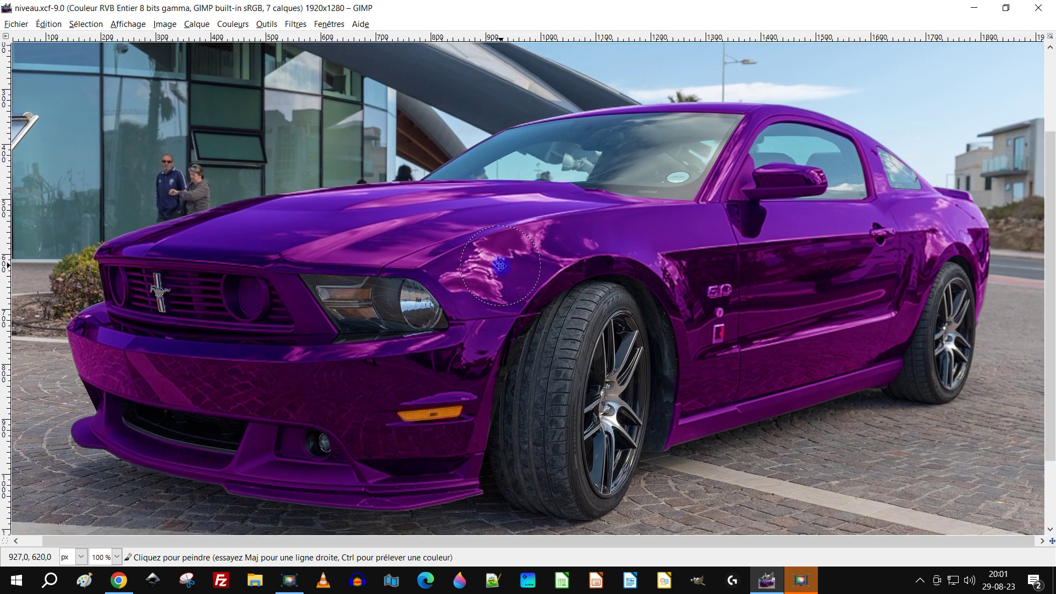
{"action": "key", "text": "Tab"}
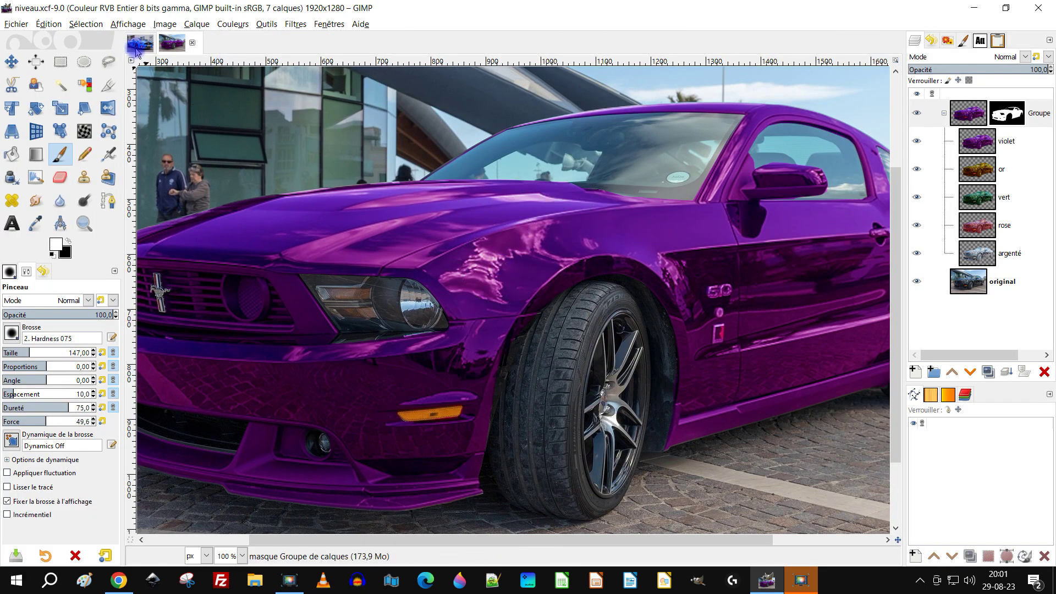
{"action": "key", "text": "Tab"}
{"action": "key", "text": "Tab"}
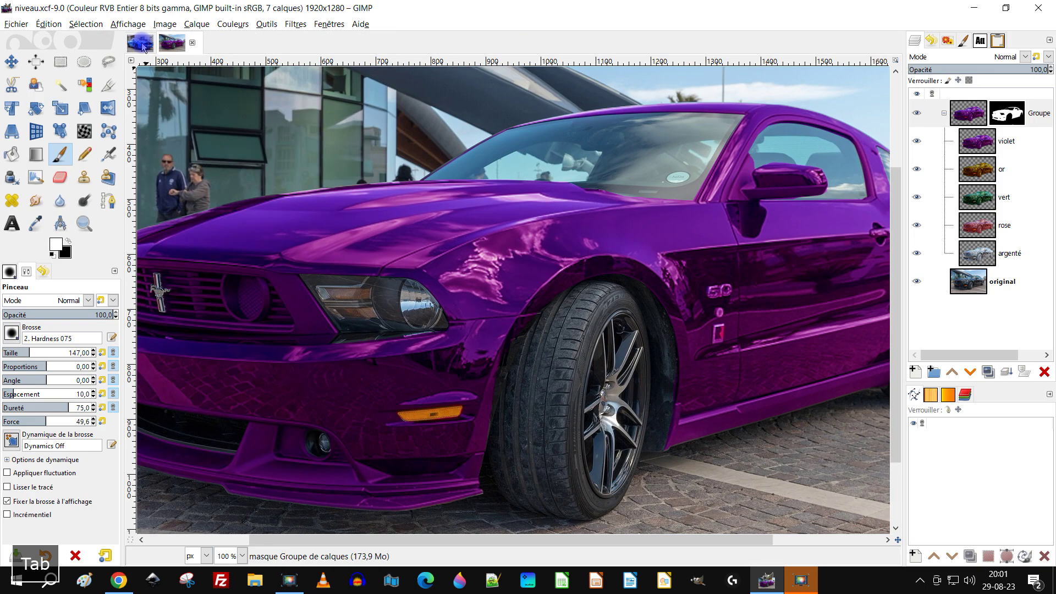
Switch to the teinte et saturation.xcf image and examine the blue Mustang's paintwork close up and as a whole
{"action": "left_click", "coordinate": [141, 43]}
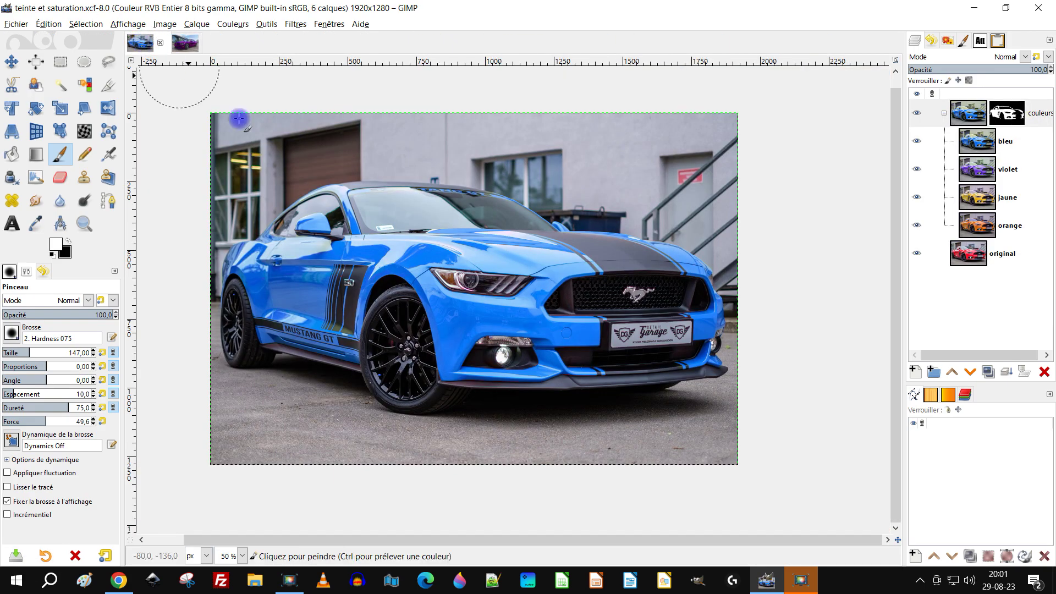
{"action": "scroll", "coordinate": [385, 231], "scroll_direction": "up", "scroll_amount": 1}
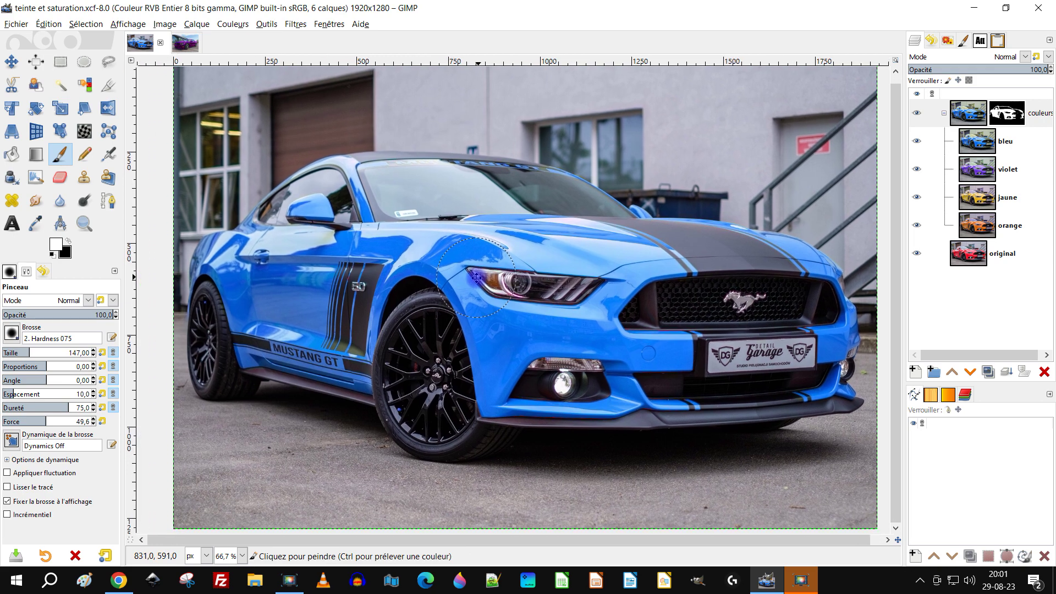
{"action": "left_click_drag", "start_coordinate": [477, 277], "coordinate": [474, 273]}
{"action": "left_click_drag", "start_coordinate": [725, 255], "coordinate": [723, 263]}
{"action": "scroll", "coordinate": [624, 273], "scroll_direction": "up", "scroll_amount": 1}
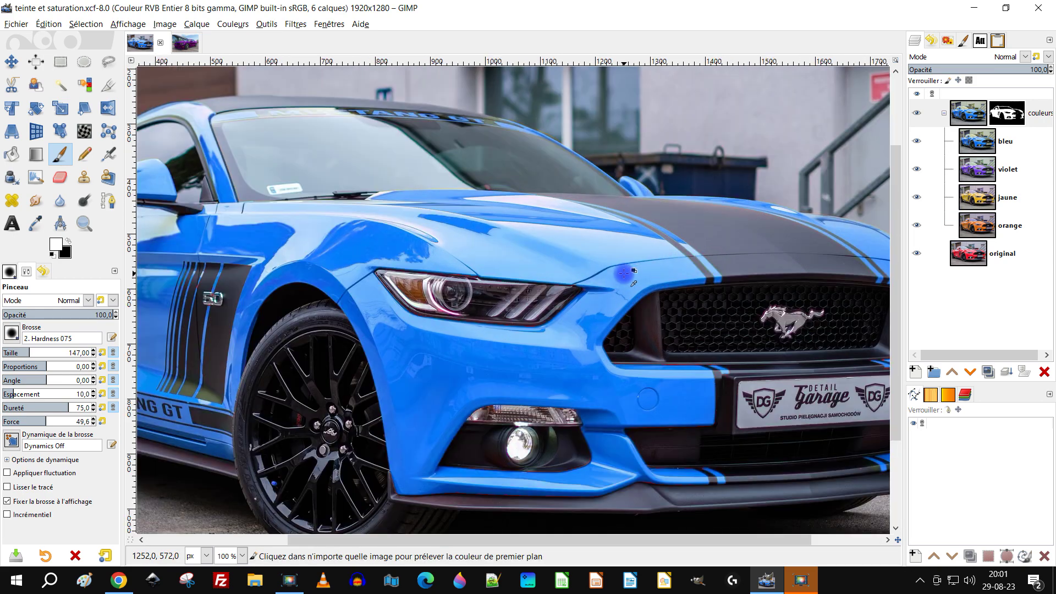
{"action": "scroll", "coordinate": [623, 273], "scroll_direction": "down", "scroll_amount": 1}
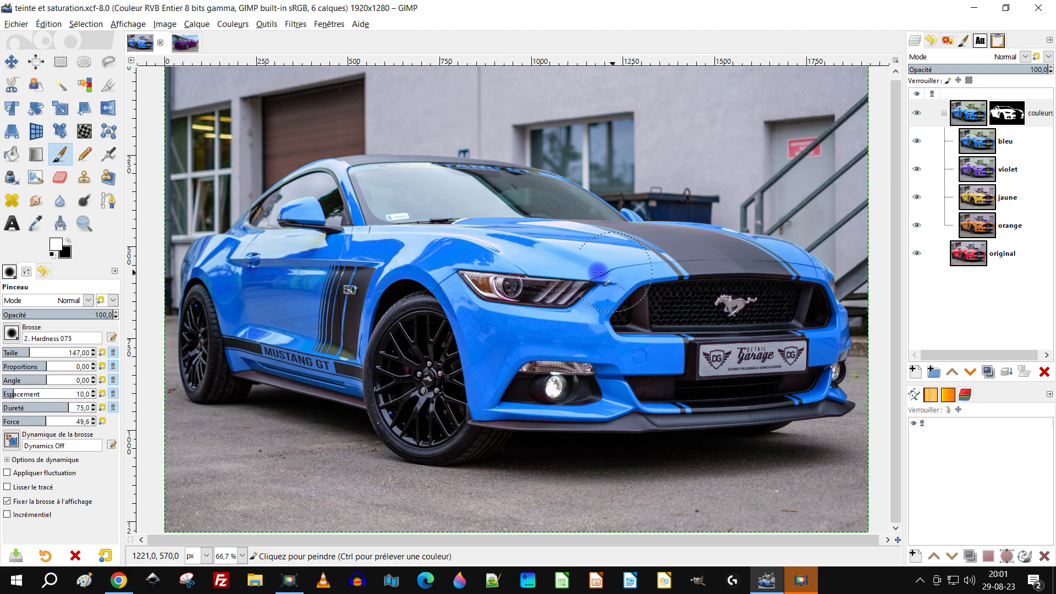
{"action": "left_click", "coordinate": [86, 224]}
{"action": "left_click", "coordinate": [292, 196], "text": "ctrl"}
{"action": "left_click_drag", "start_coordinate": [201, 132], "coordinate": [711, 421]}
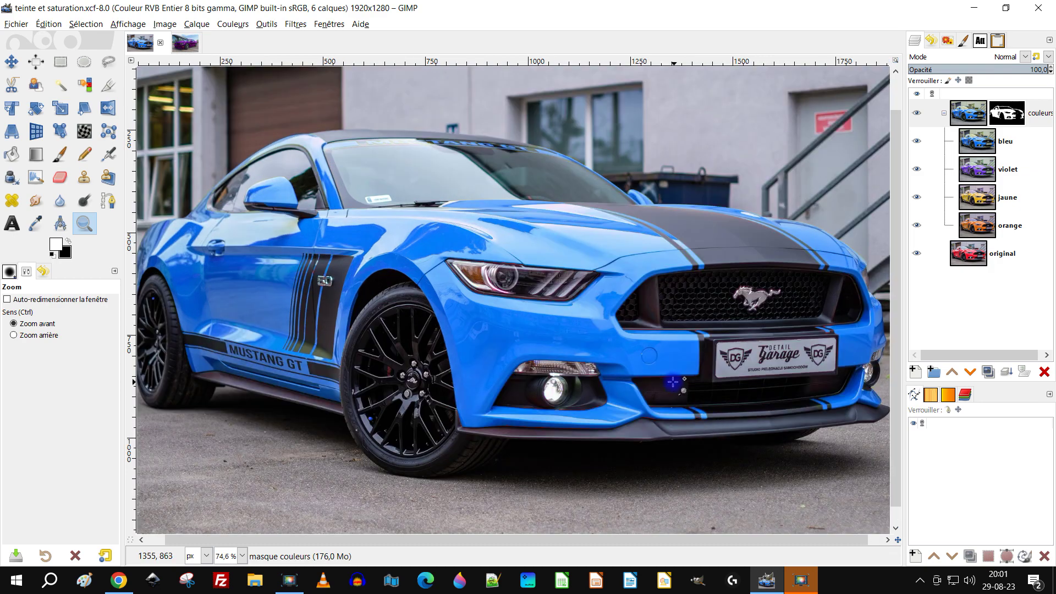
{"action": "left_click", "coordinate": [638, 374], "text": "ctrl"}
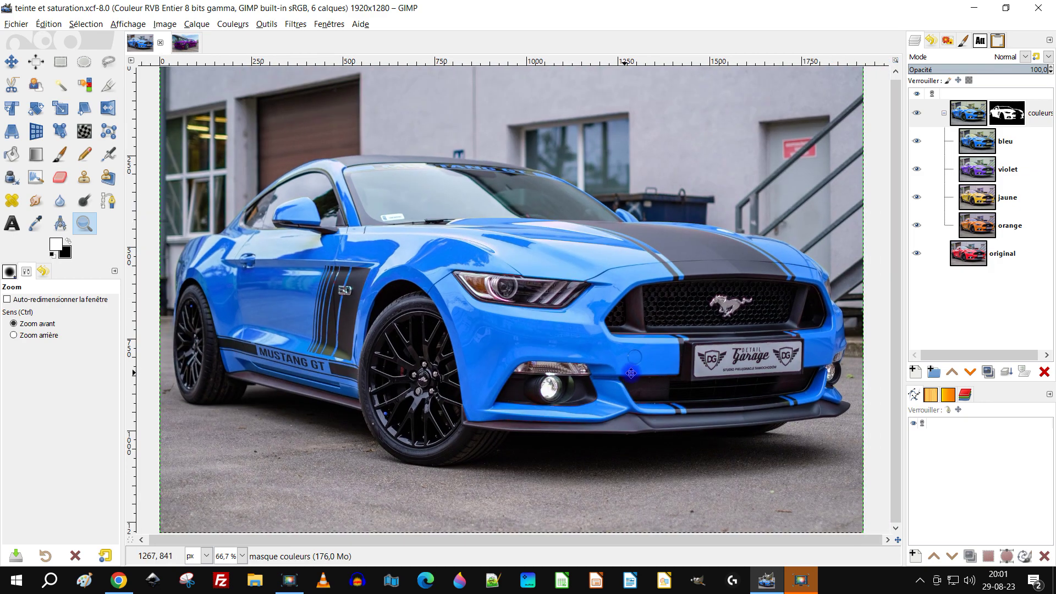
{"action": "left_click_drag", "start_coordinate": [638, 373], "coordinate": [630, 373]}
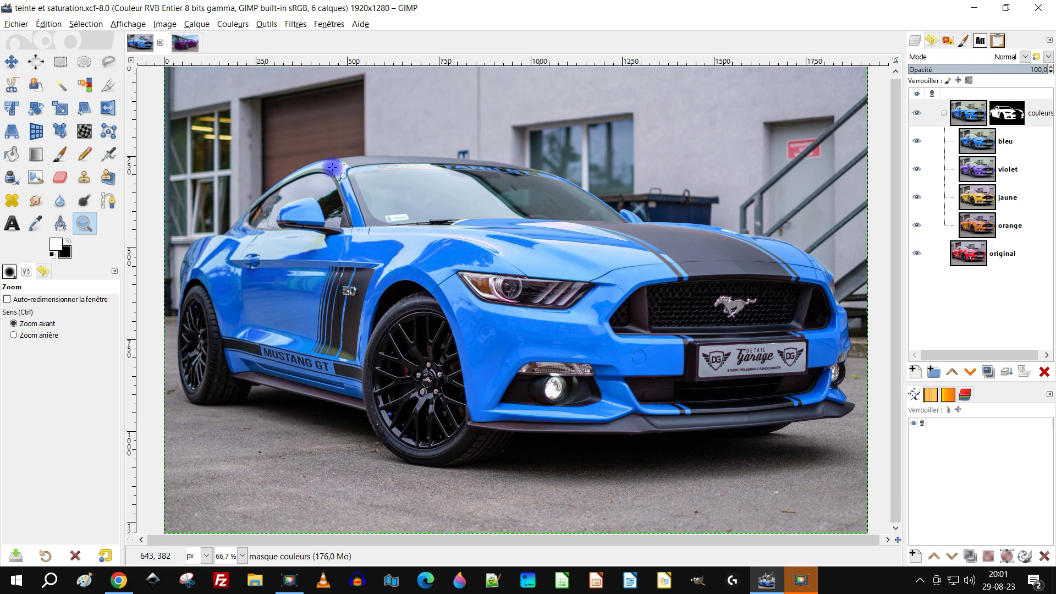
Compare the purple Mustang in niveau.xcf with the blue Mustang in teinte et saturation.xcf, viewing both at 66.7 %
{"action": "left_click", "coordinate": [183, 55]}
{"action": "left_click", "coordinate": [489, 281], "text": "ctrl"}
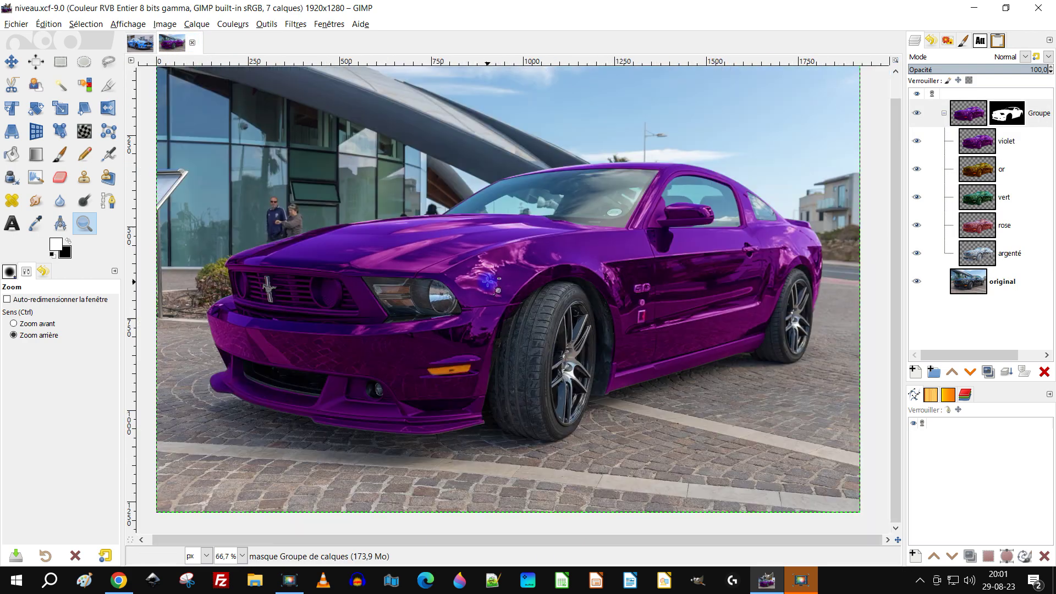
{"action": "left_click_drag", "start_coordinate": [489, 281], "coordinate": [495, 295]}
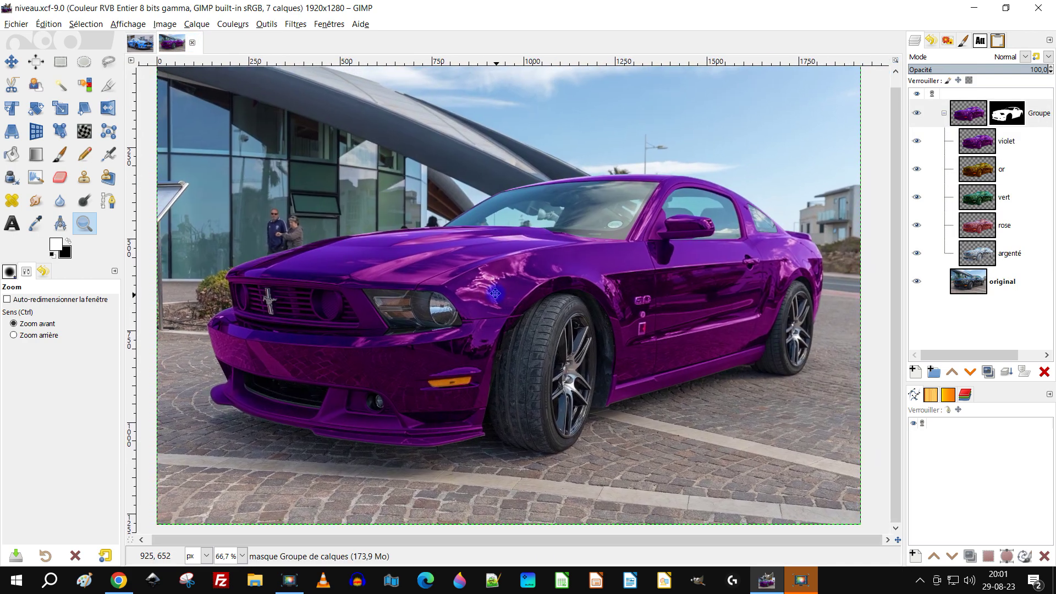
{"action": "left_click", "coordinate": [140, 44]}
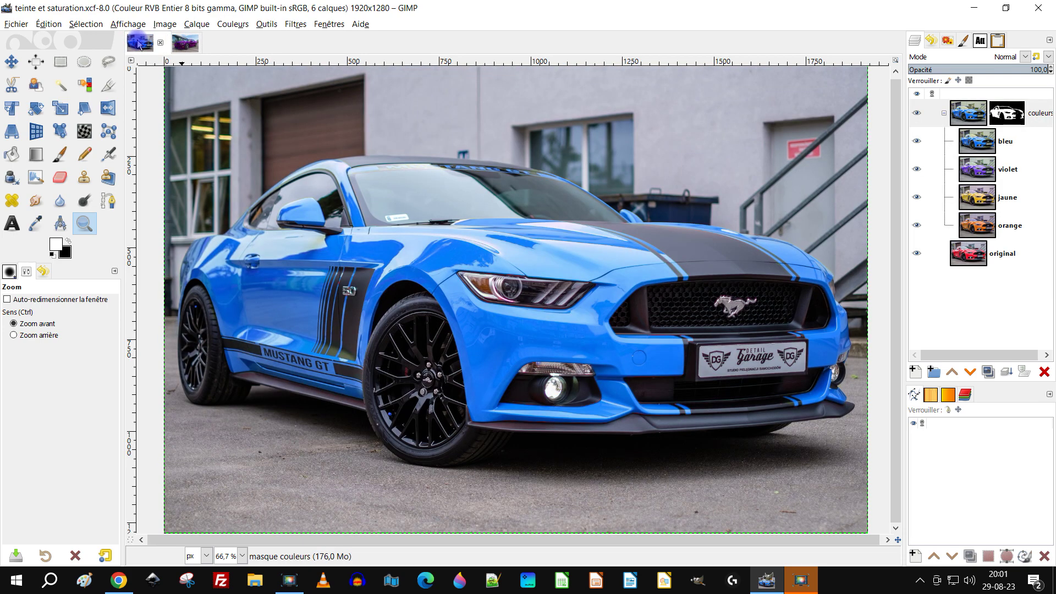
{"action": "left_click_drag", "start_coordinate": [486, 235], "coordinate": [478, 231]}
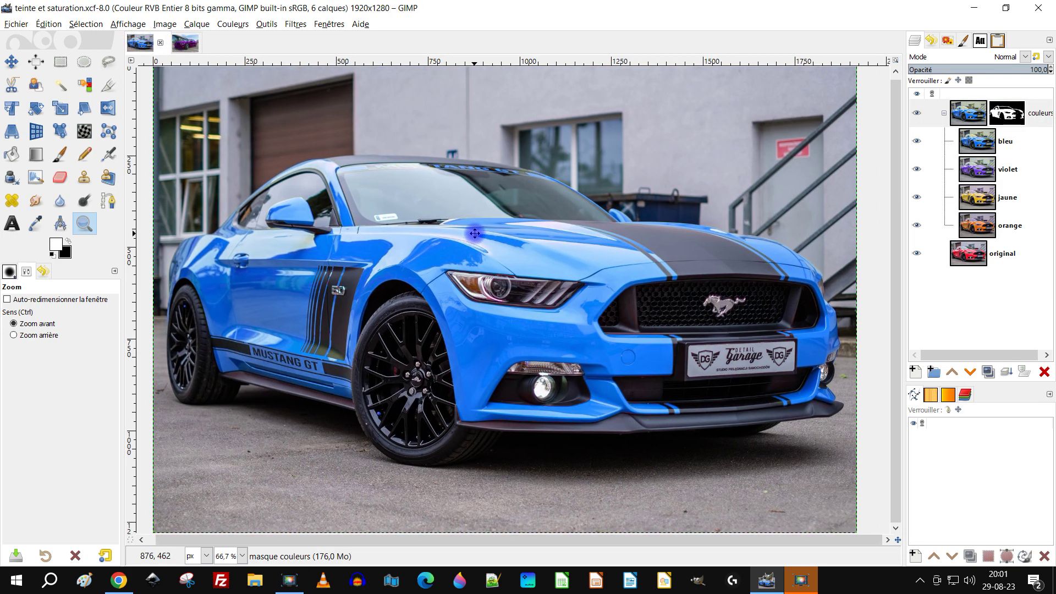